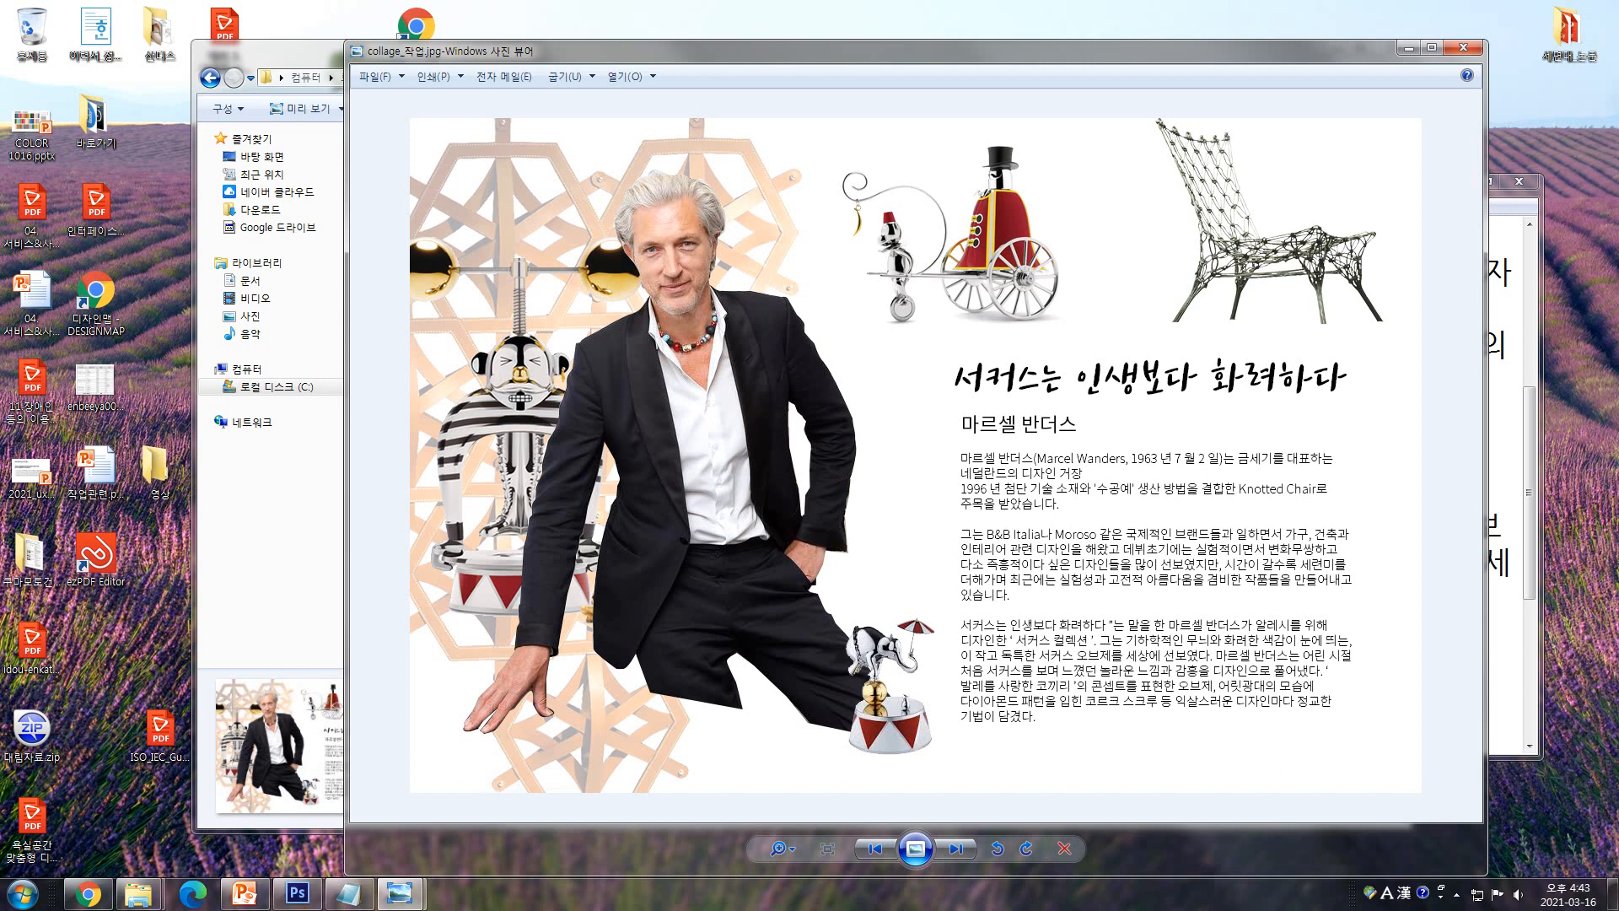
# - Switch to the 작업관련.pptx presentation in PowerPoint, show slide 2 on linking images and text, and hide the guides
pyautogui.moveTo(843, 51); pyautogui.dragTo(758, 35)
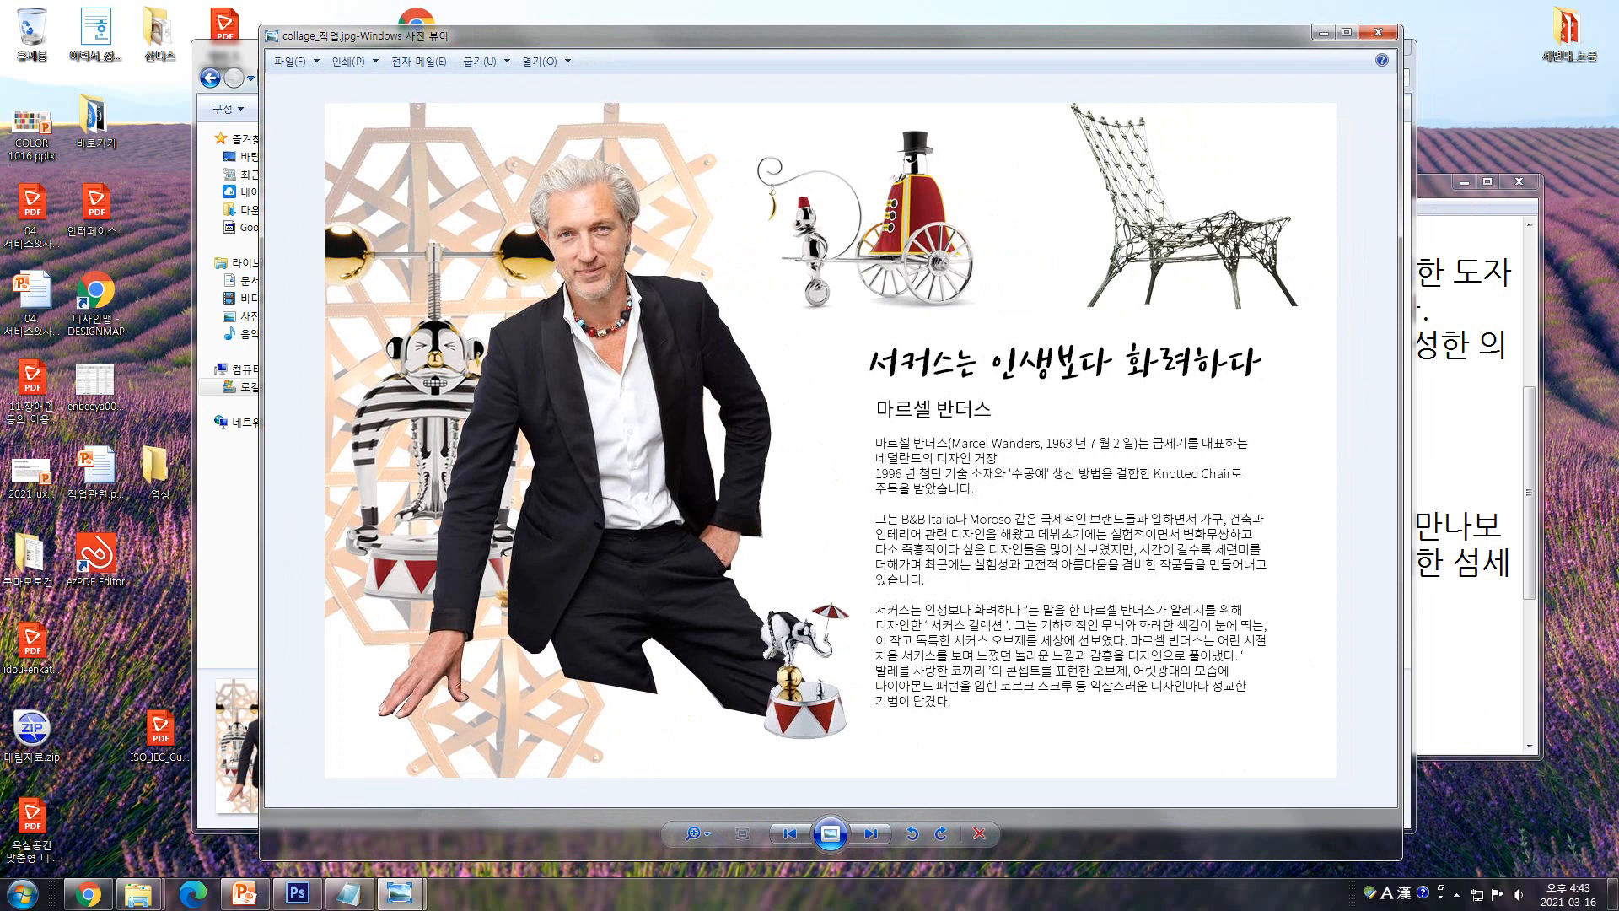
pyautogui.moveTo(758, 35)
pyautogui.mouseDown()
pyautogui.moveTo(721, 40)
pyautogui.moveTo(767, 37)
pyautogui.moveTo(742, 31)
pyautogui.mouseUp()
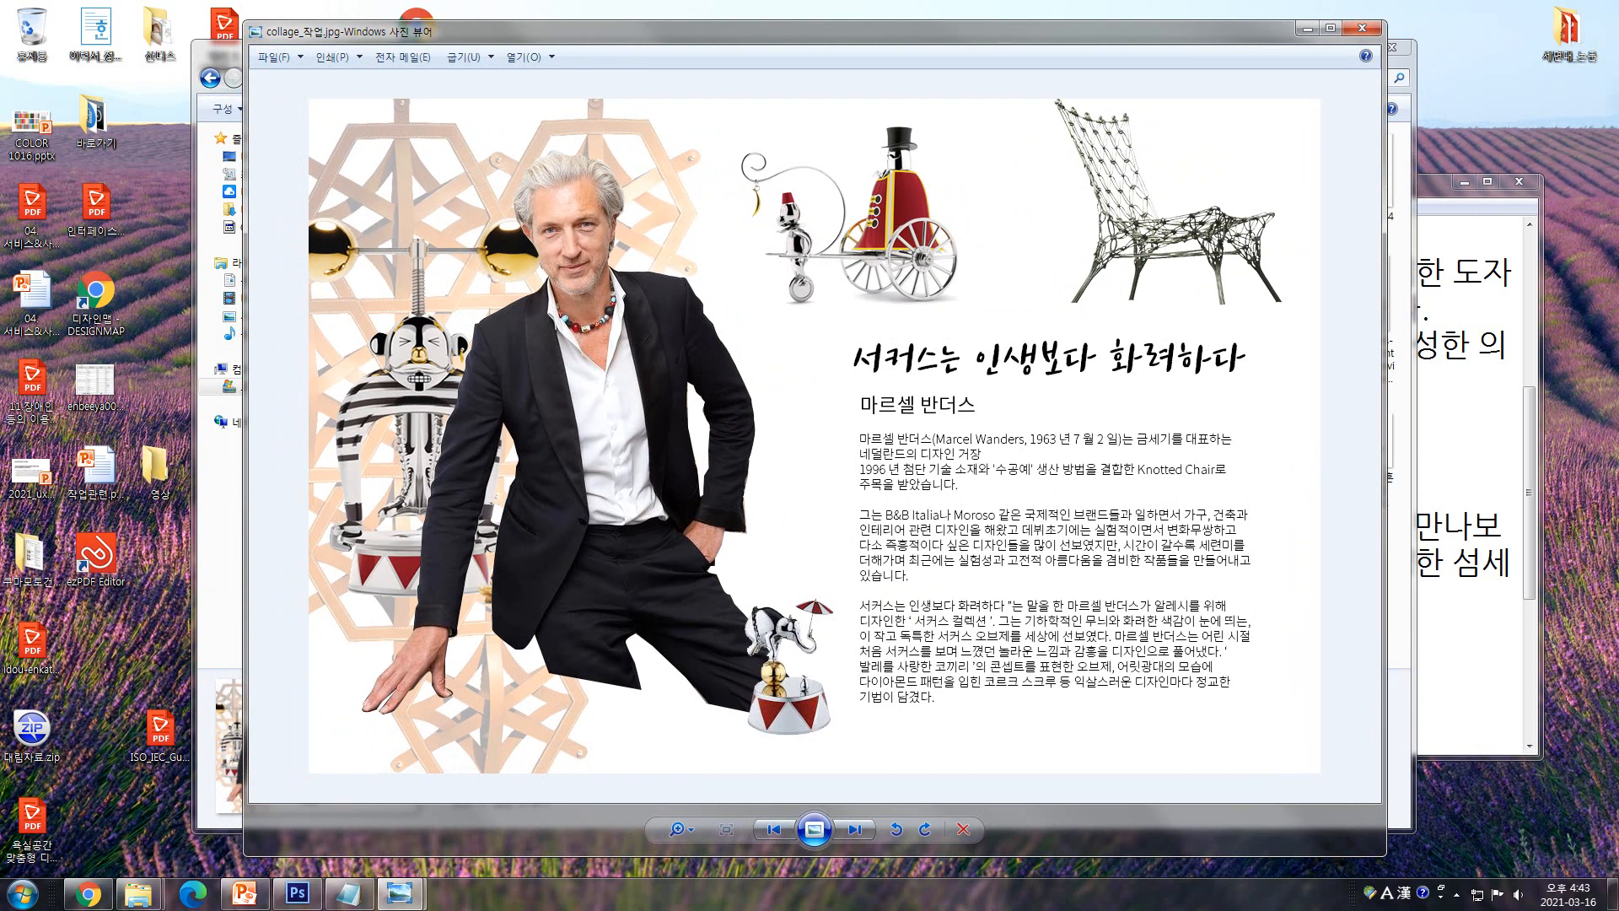
pyautogui.click(244, 893)
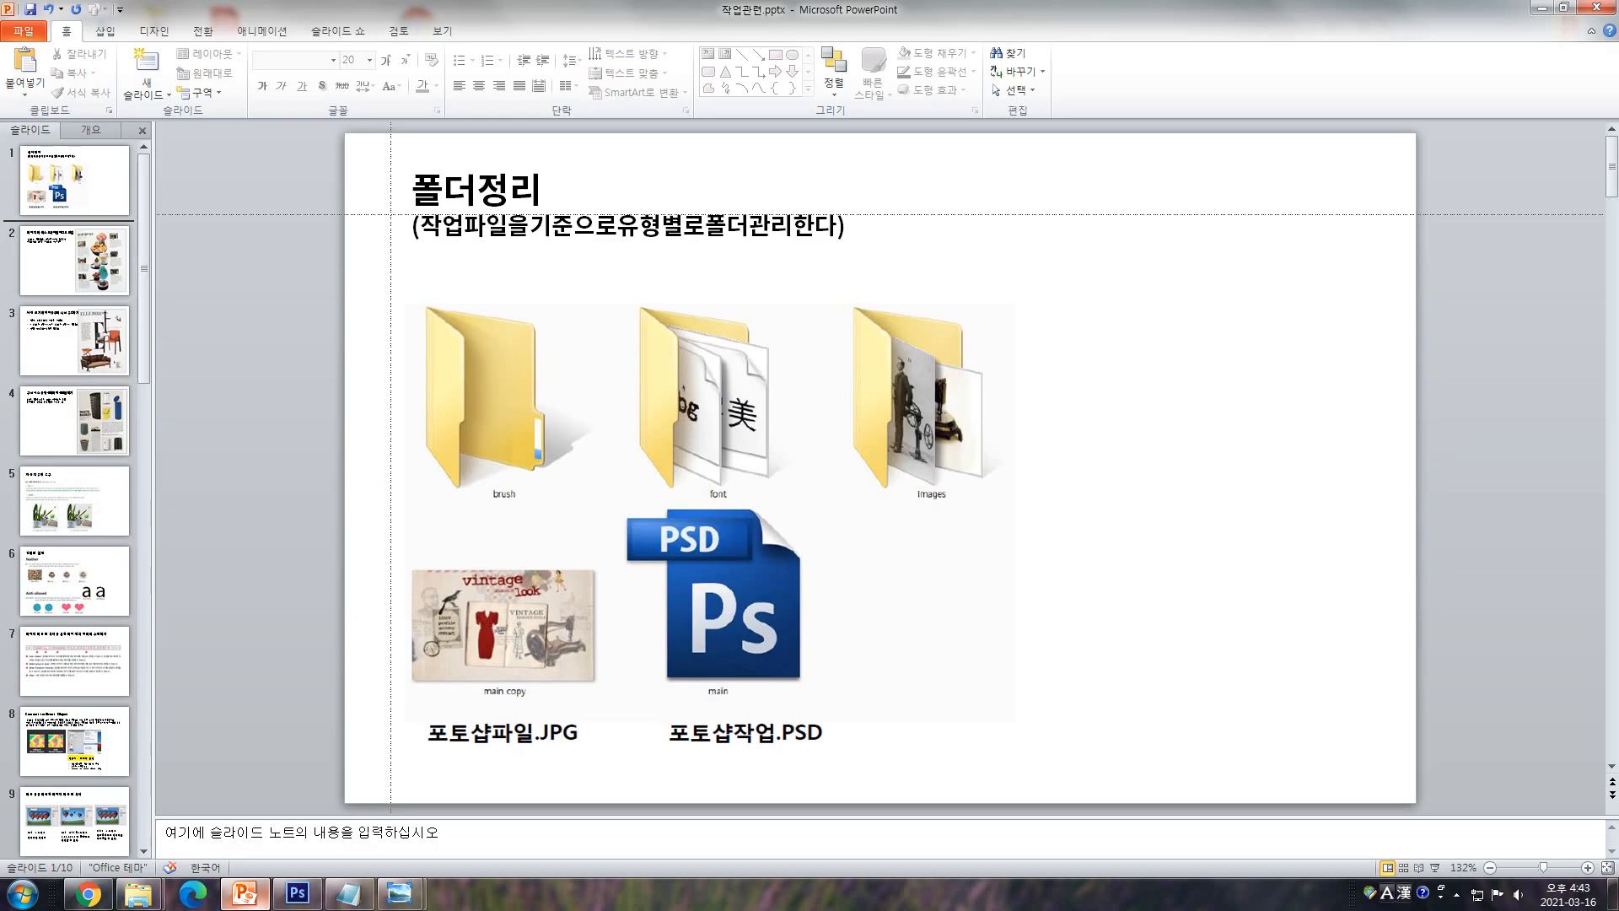
pyautogui.click(74, 260)
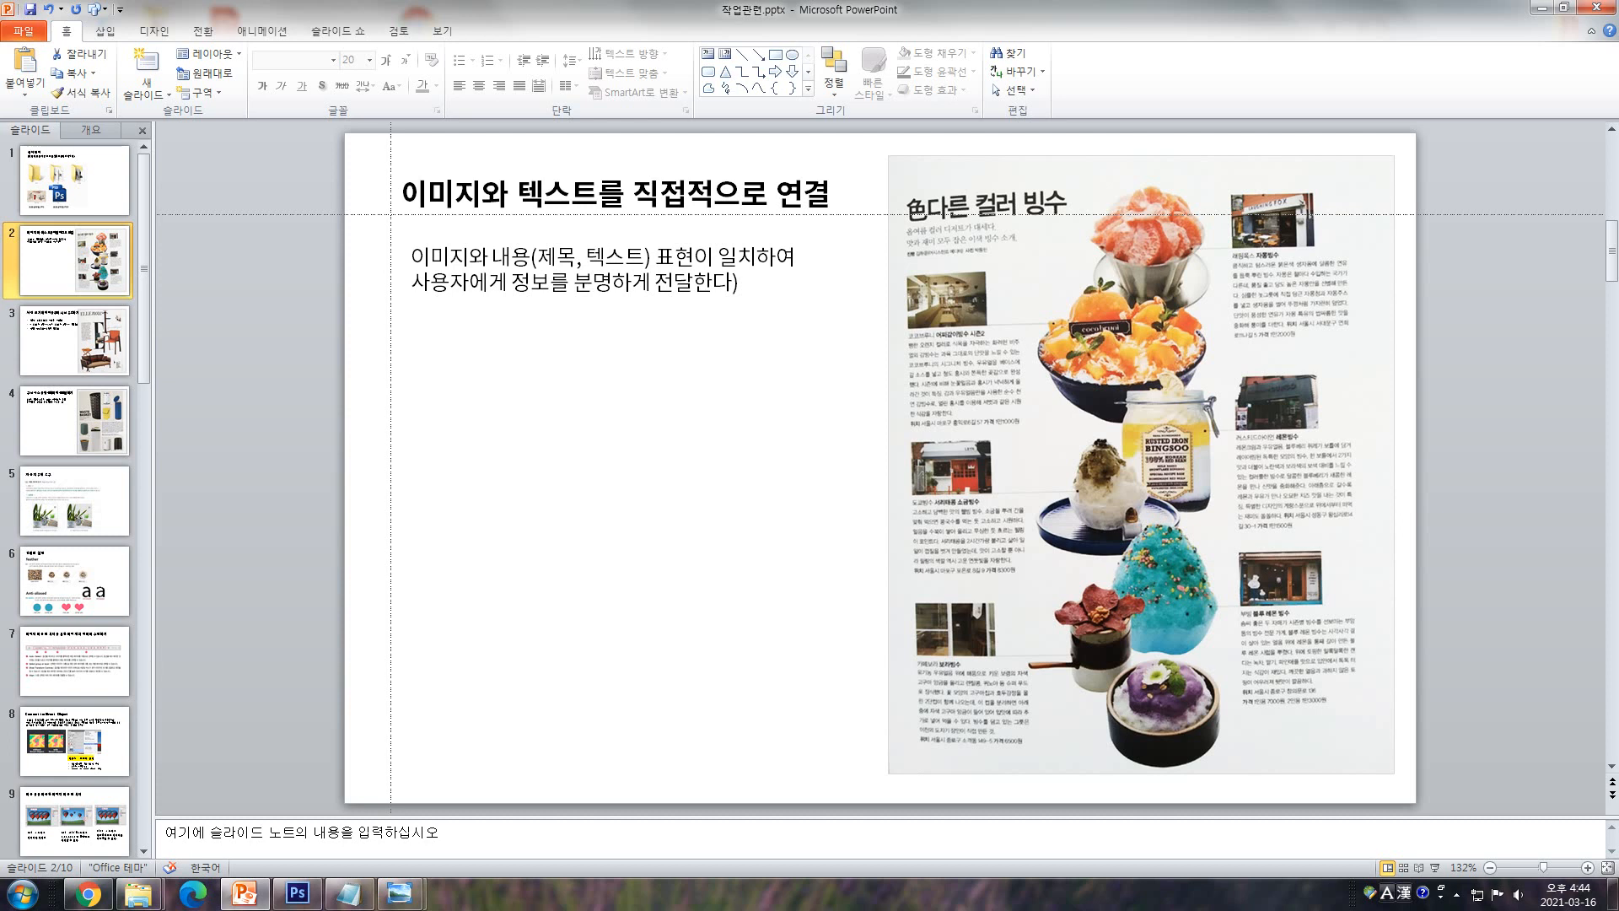
pyautogui.click(442, 30)
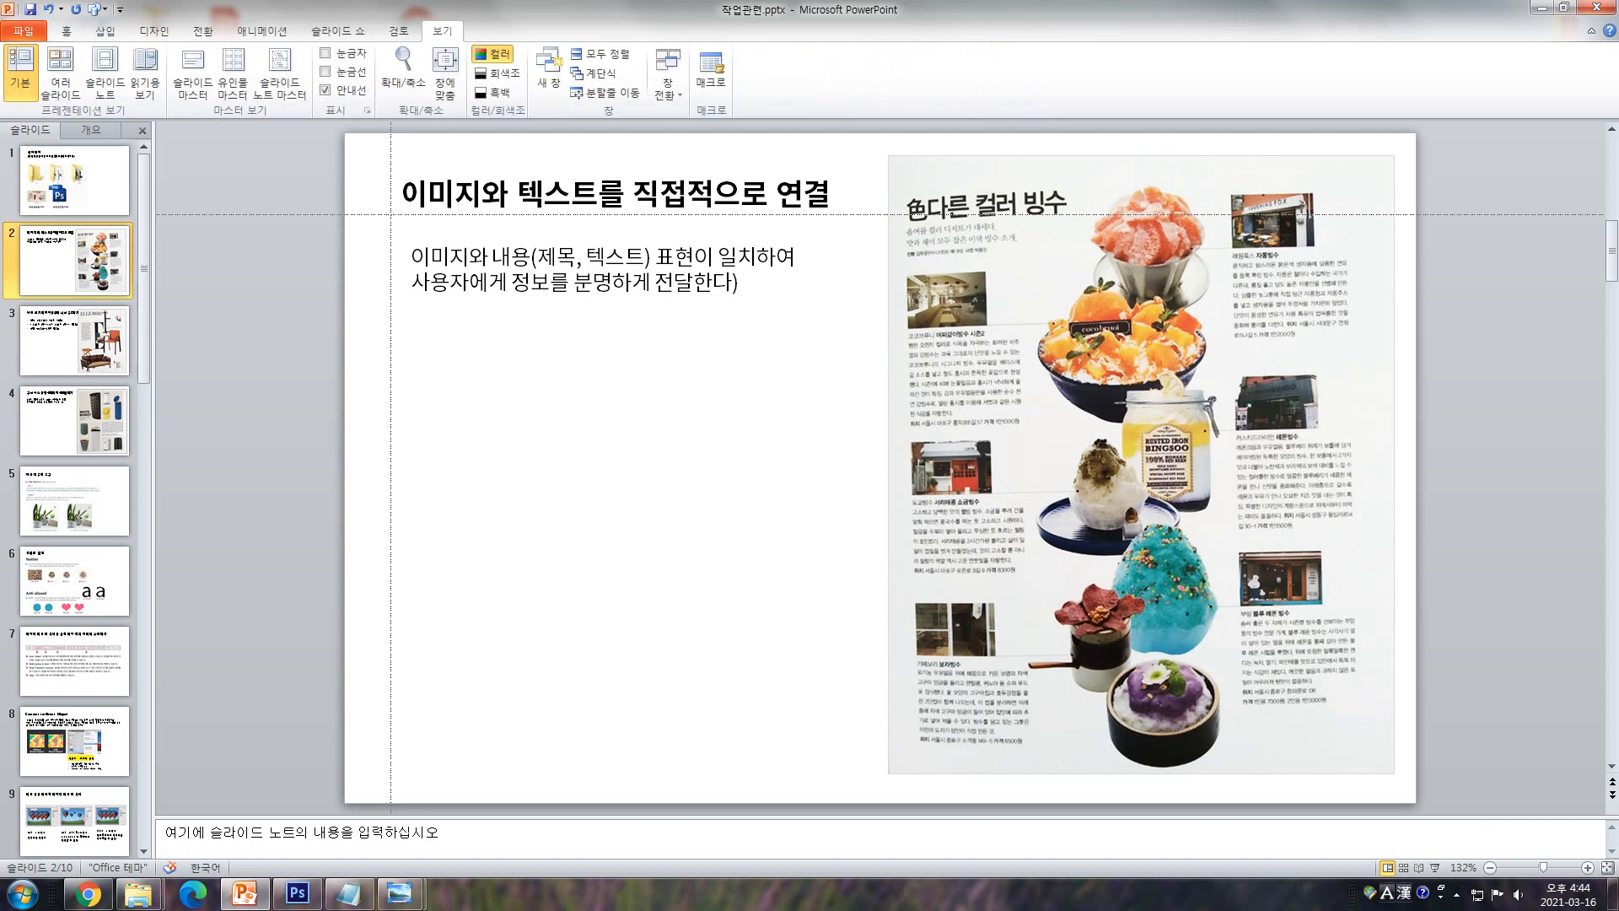
pyautogui.press('Hangul')
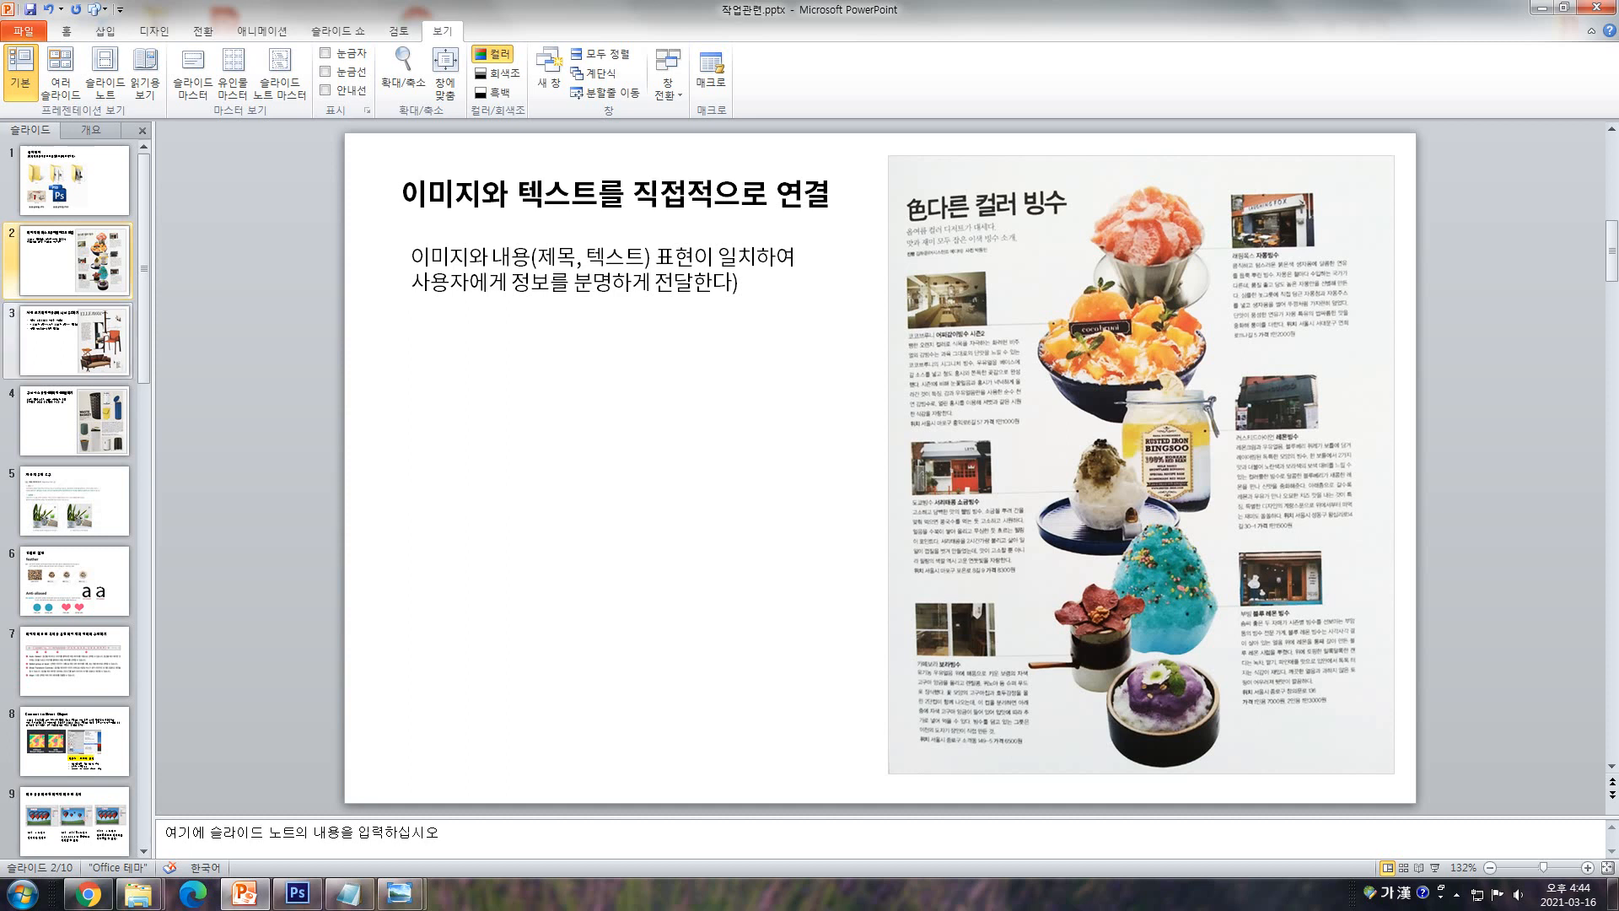
# - Review slide 3 on guiding the eye with contrasting photo sizes, and move on to slide 4
pyautogui.click(74, 340)
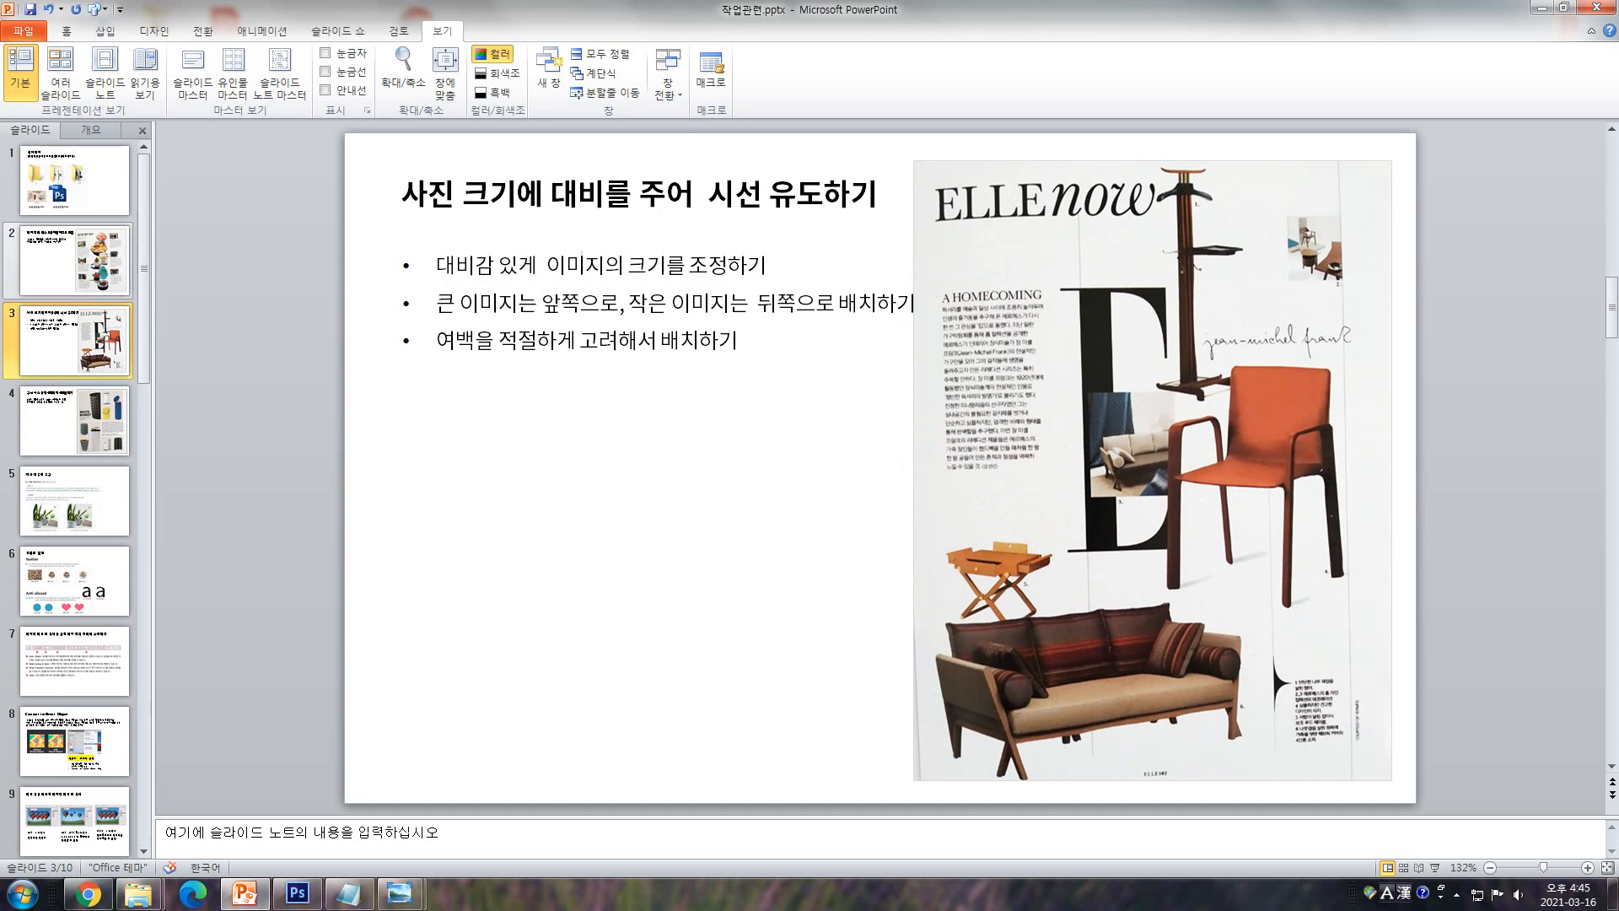
pyautogui.click(74, 260)
pyautogui.scroll(-1, 621, 342)
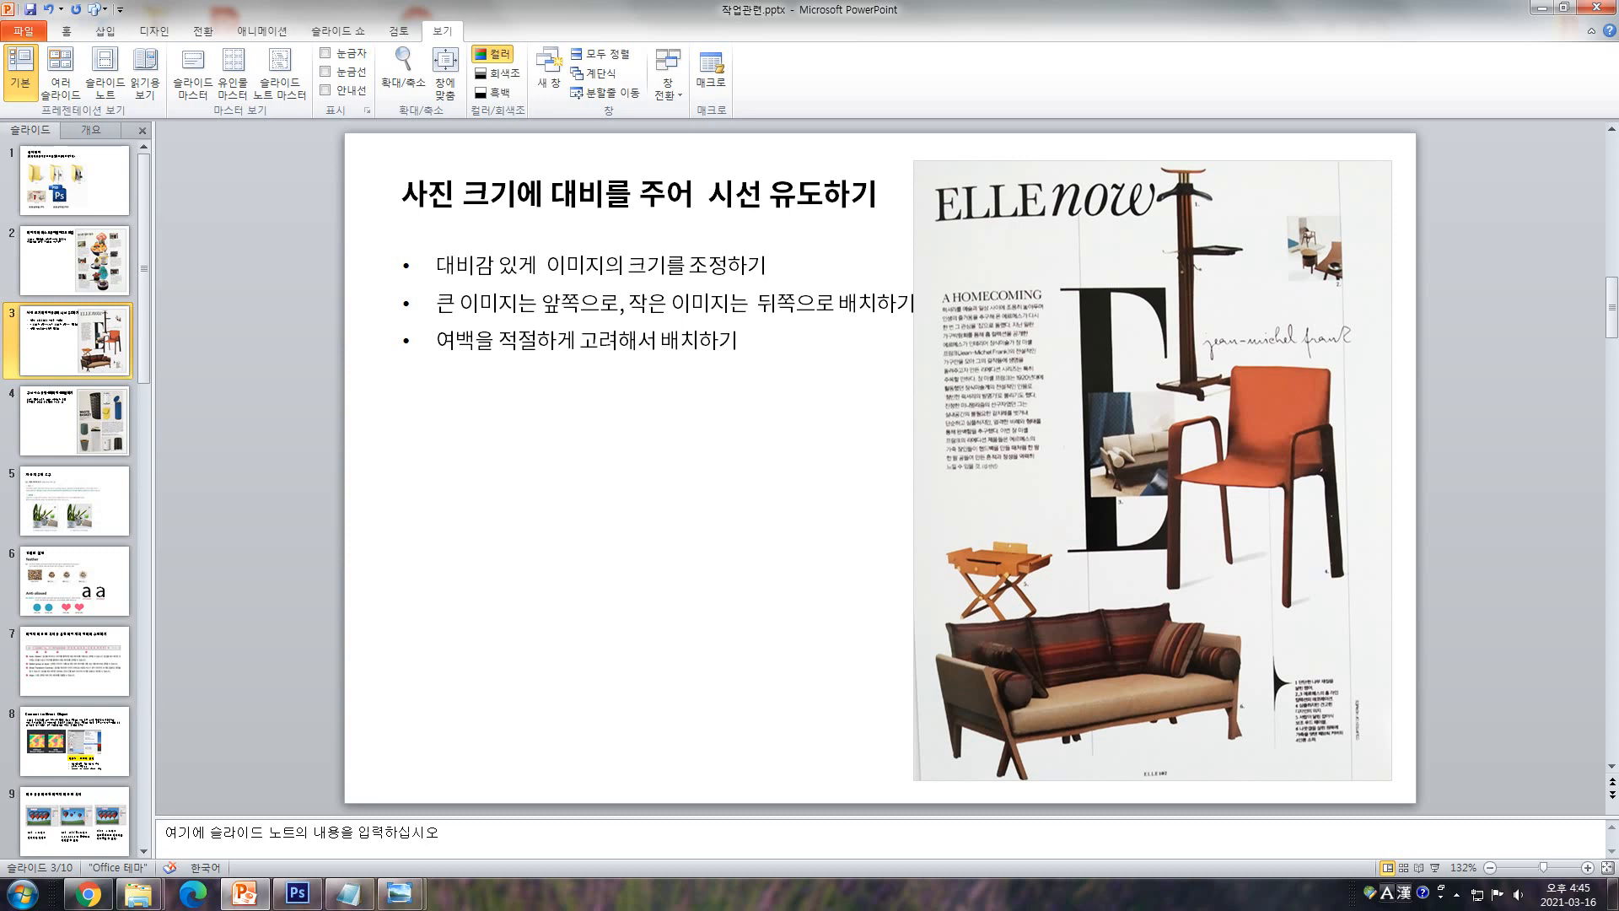
pyautogui.click(74, 421)
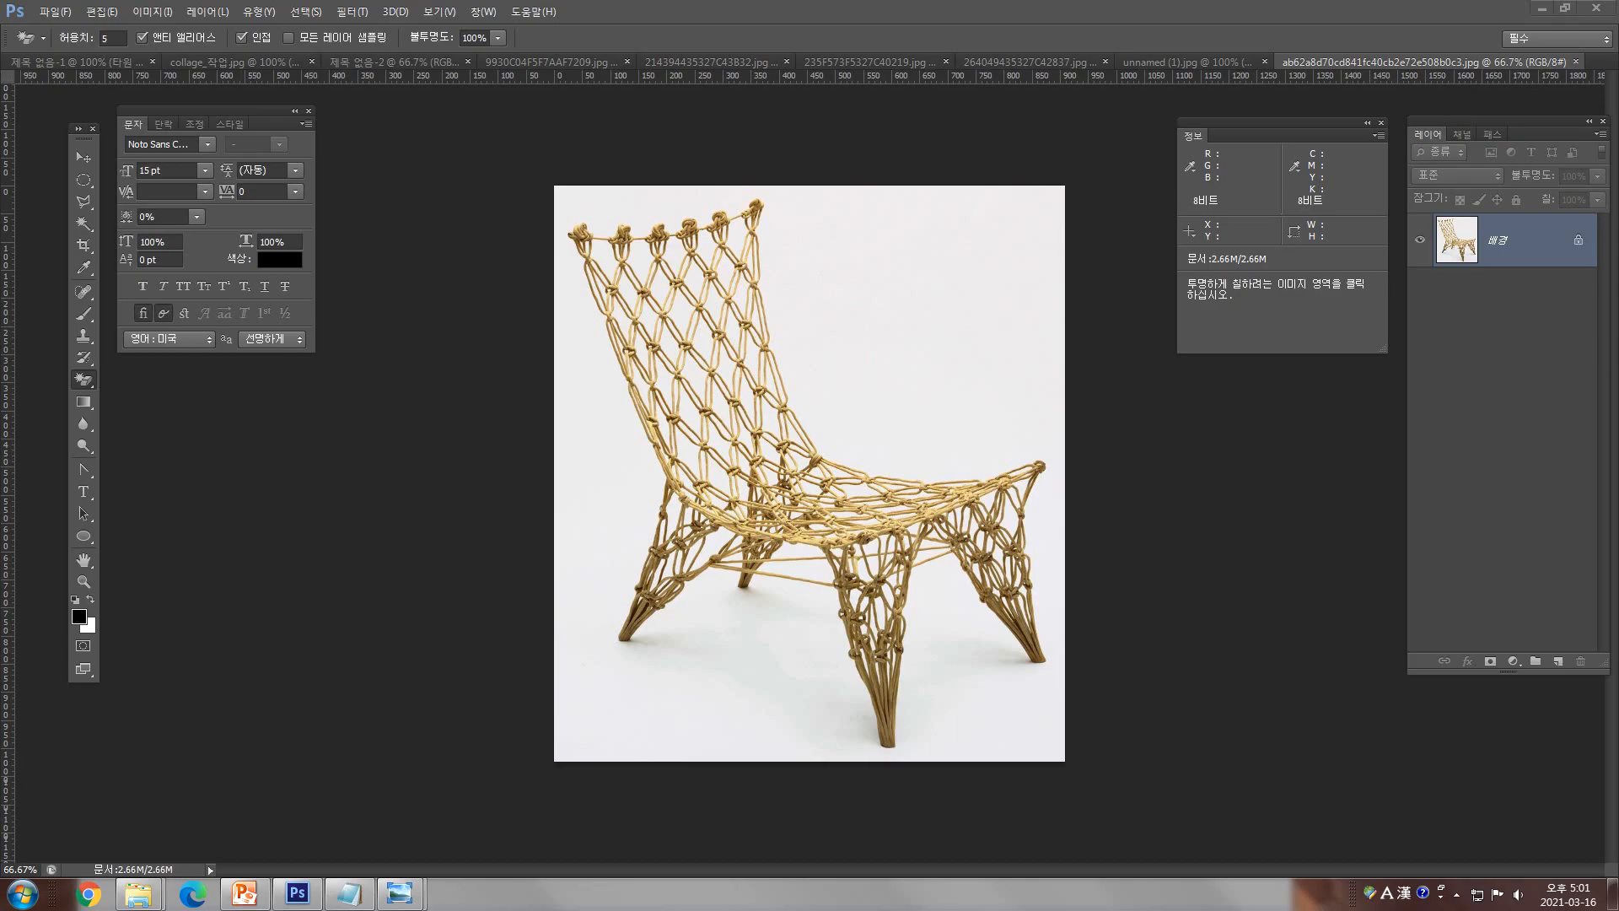
# - Switch to Windows Explorer, open 제품중심.txt from the 대상자료 folder and read the product descriptions
pyautogui.moveTo(138, 894)
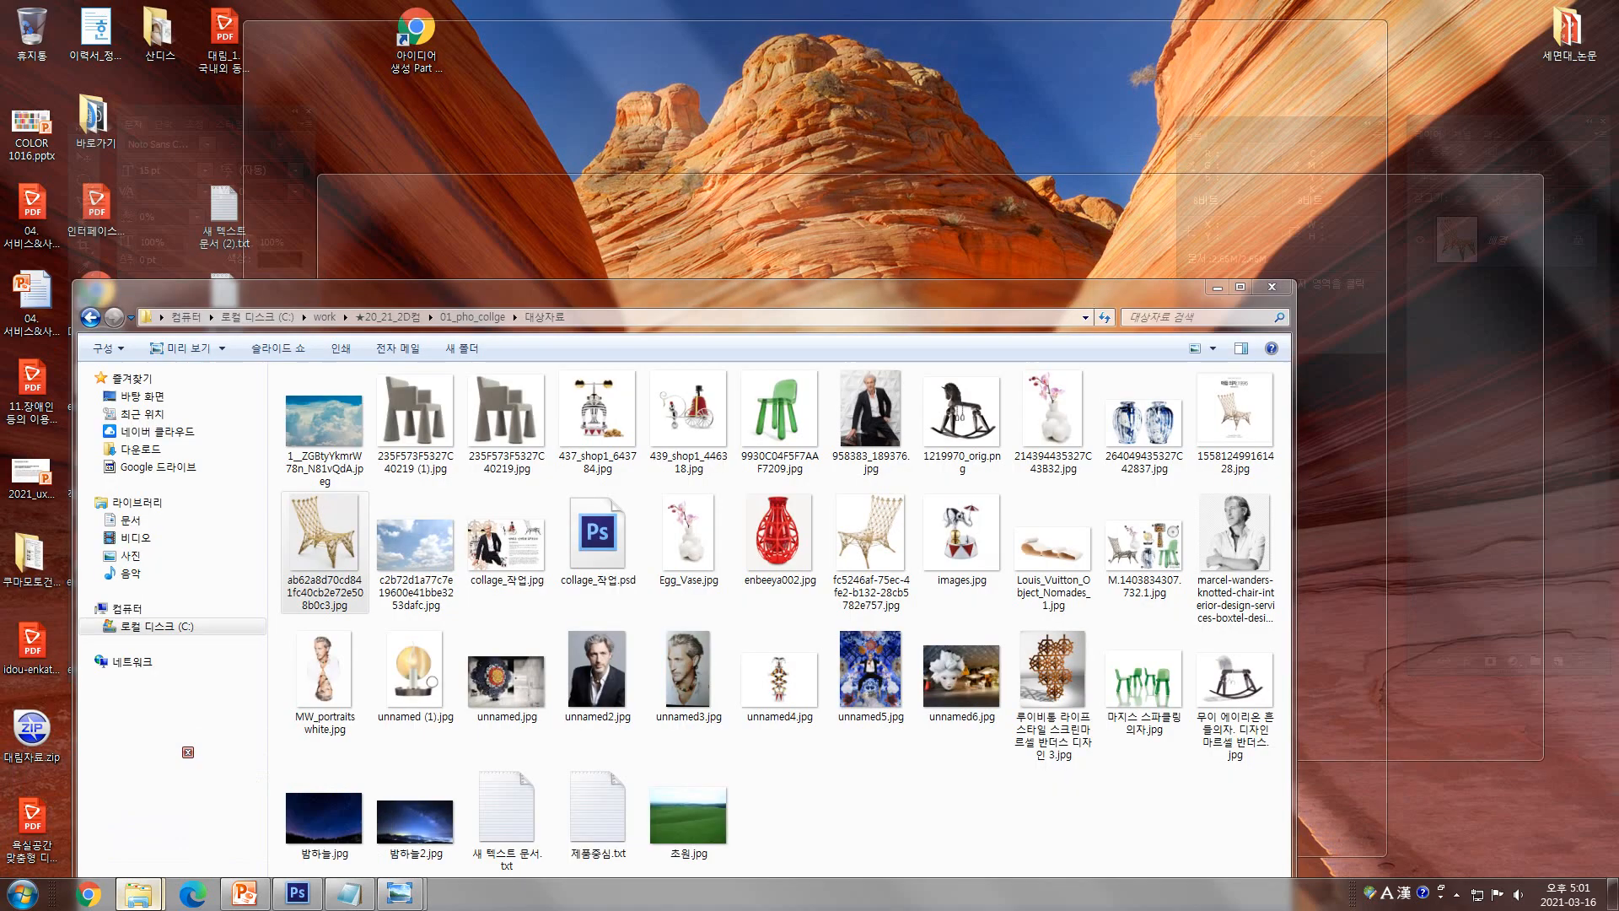
pyautogui.click(291, 801)
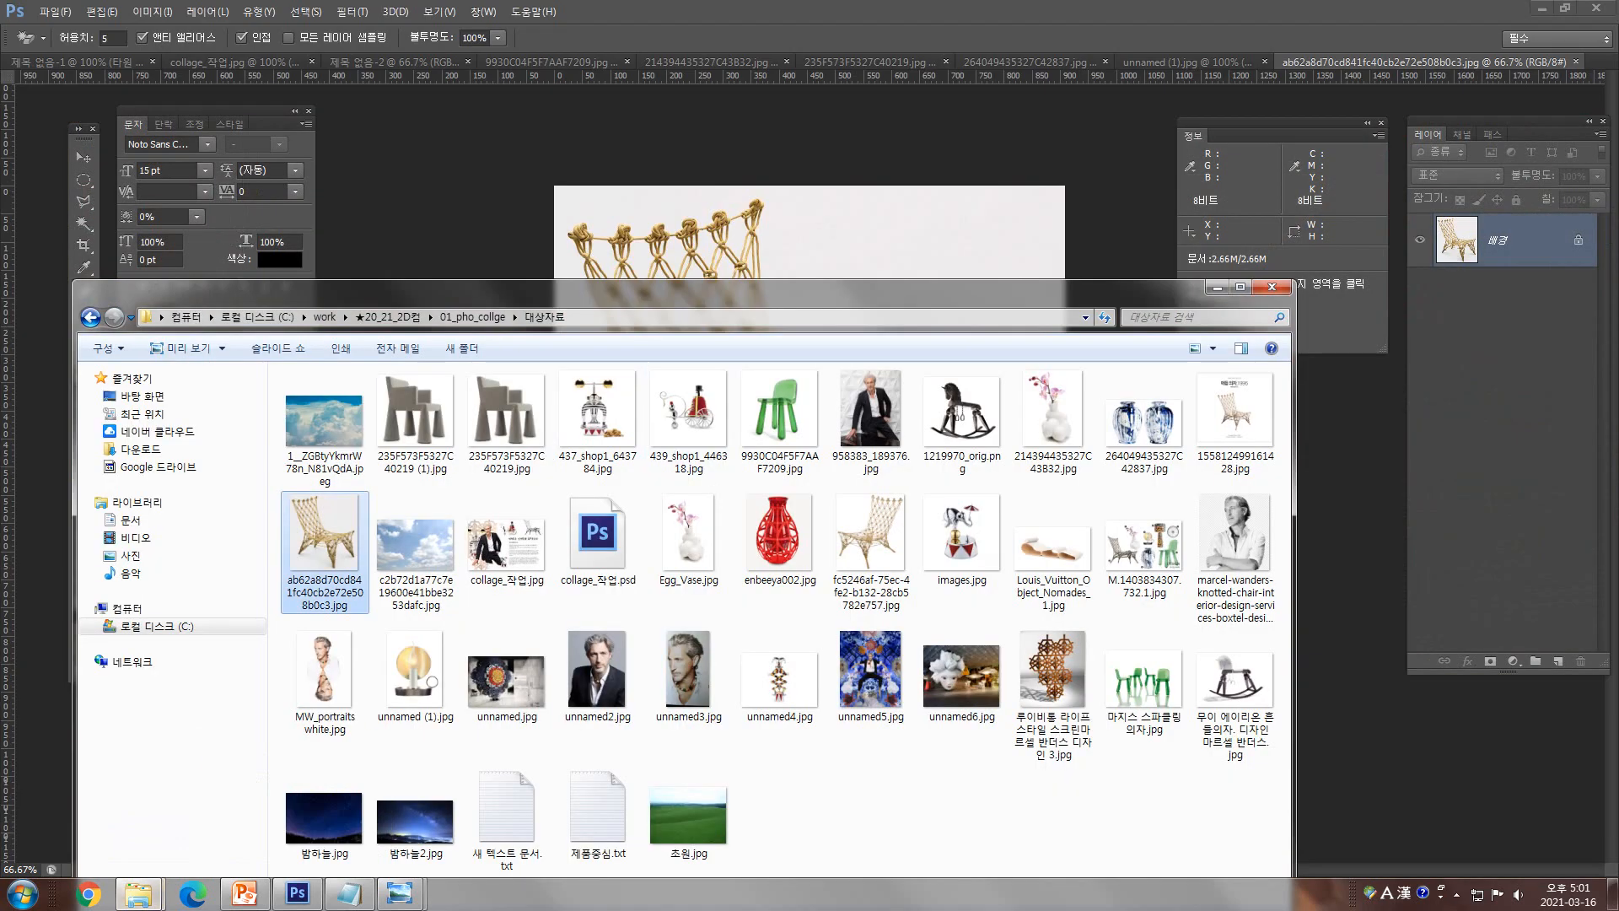
pyautogui.moveTo(698, 291); pyautogui.dragTo(737, 96)
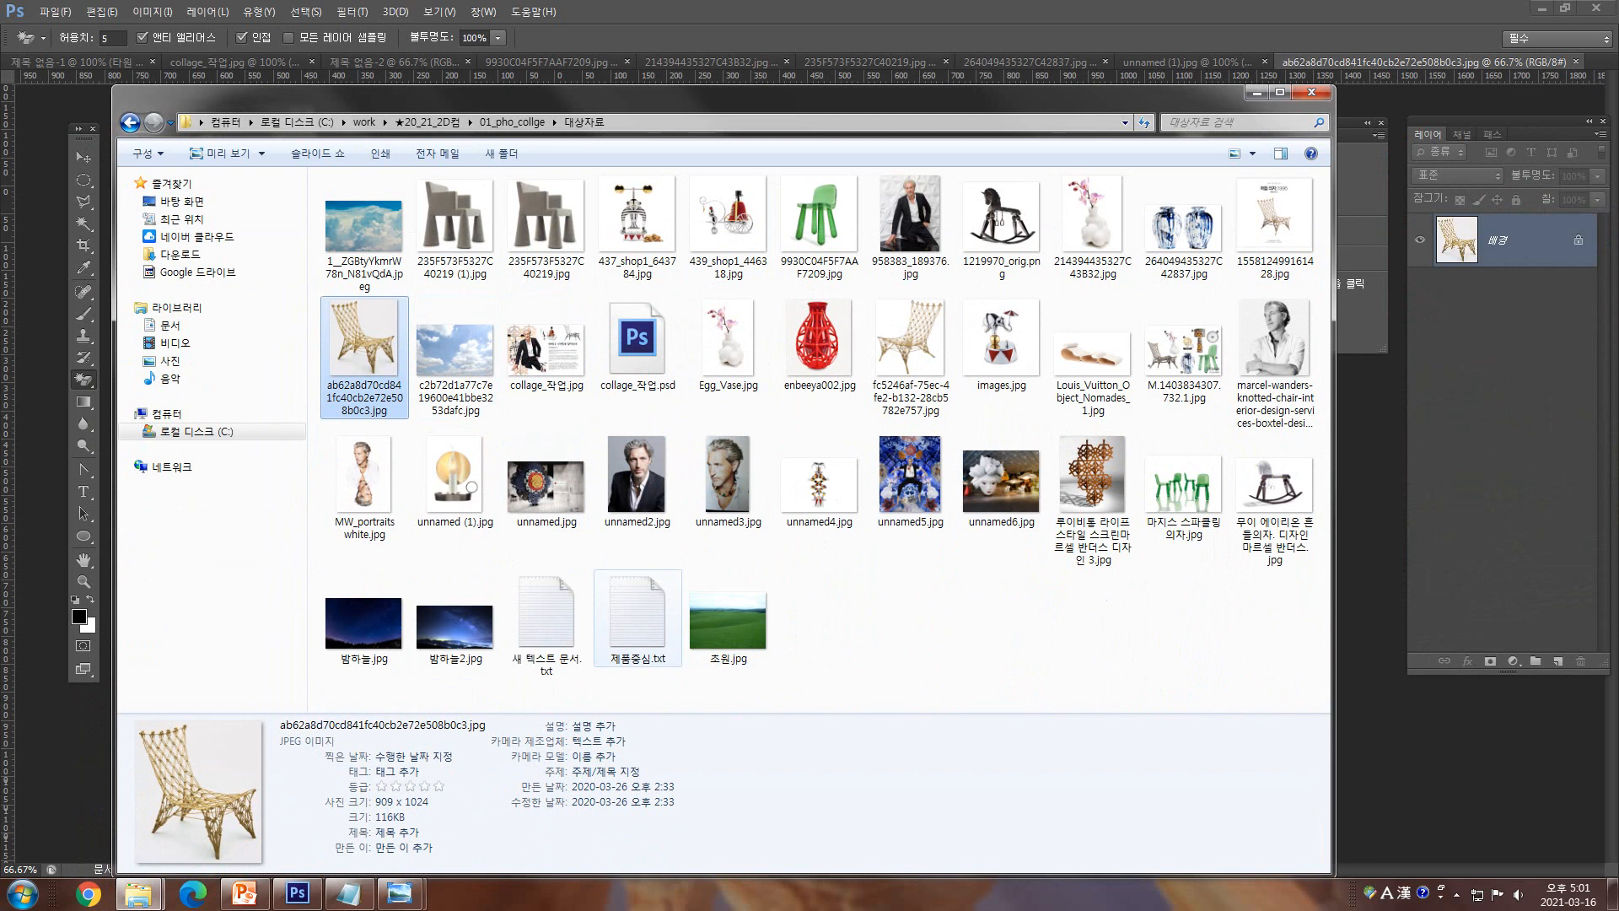
pyautogui.click(637, 619)
pyautogui.doubleClick(637, 620)
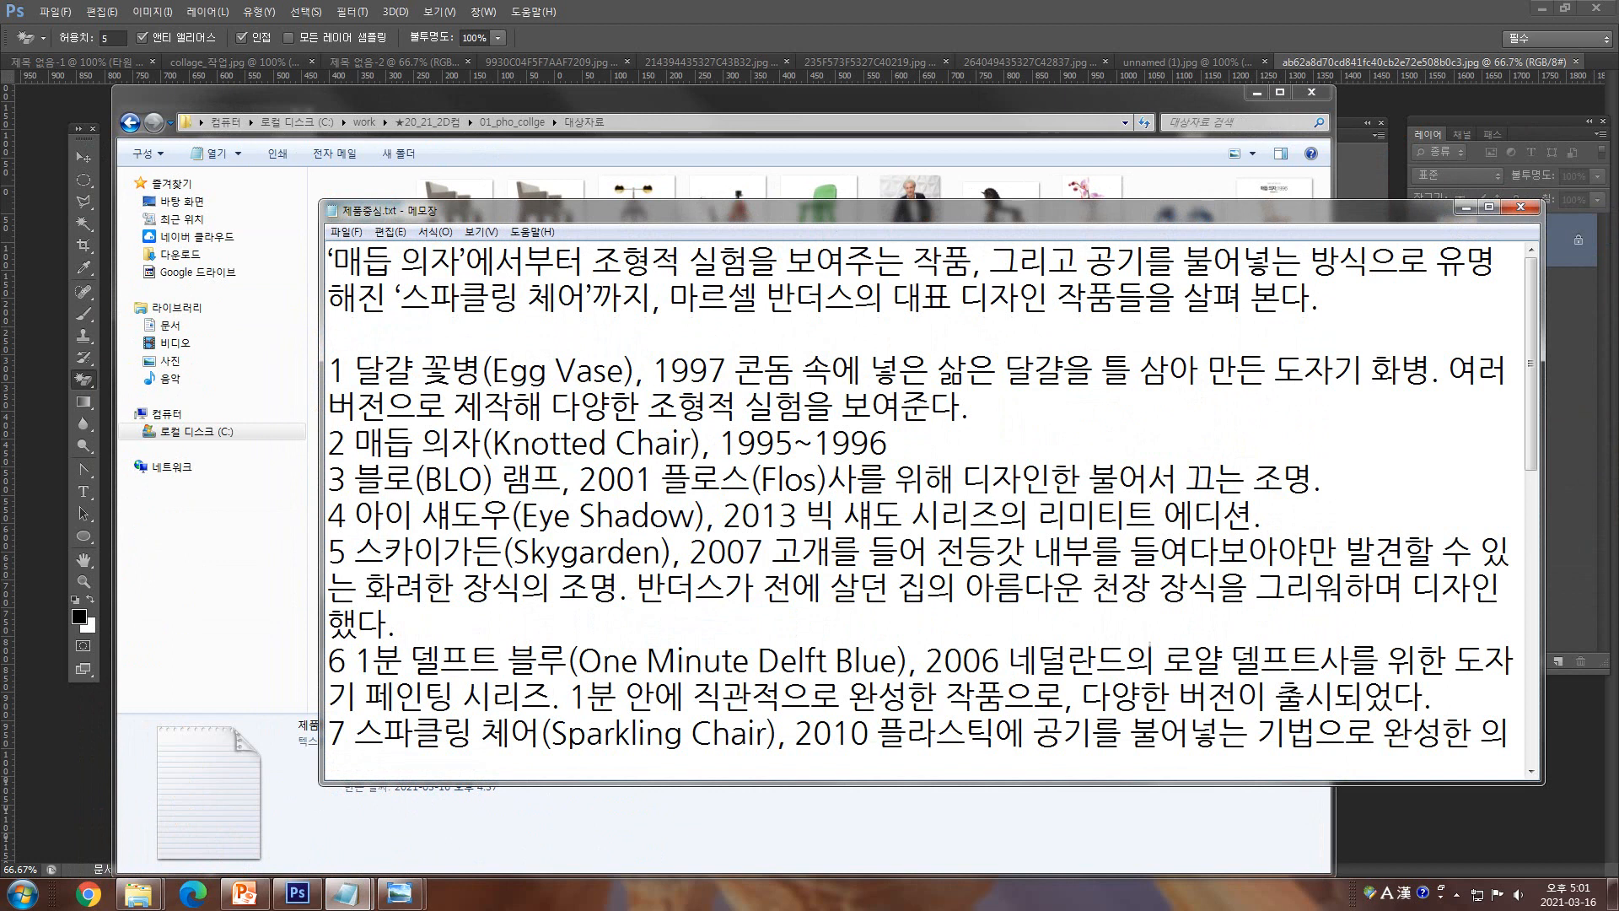
pyautogui.click(355, 371)
# - Switch to Photoshop and close the untitled ellipse document without saving, along with the blank 제목 없음-2 document
pyautogui.click(717, 29)
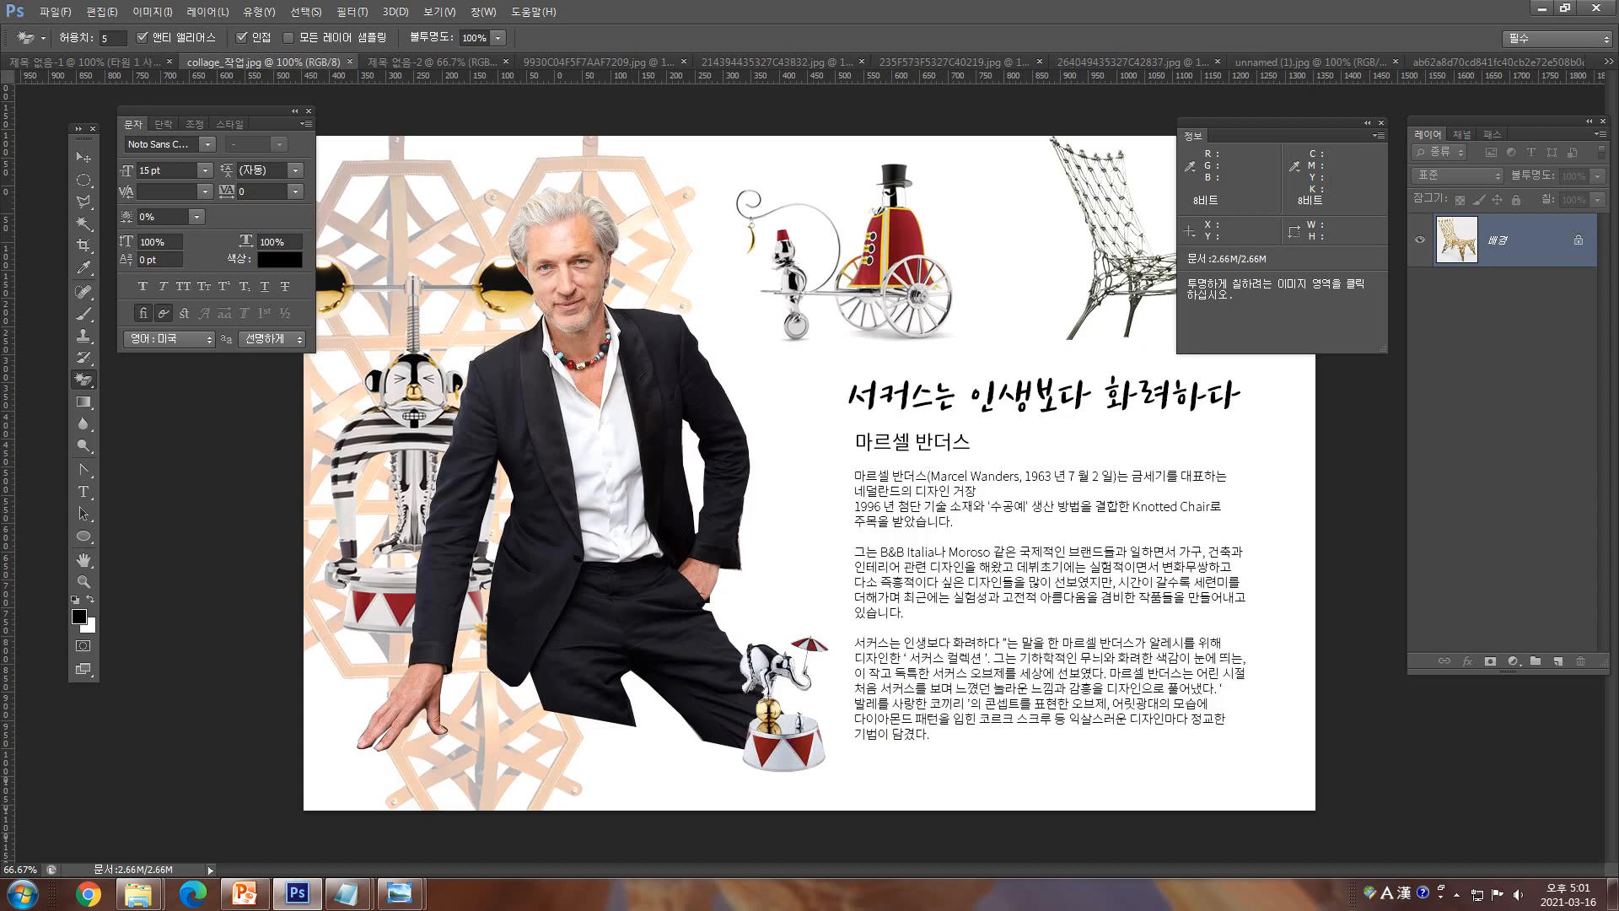
pyautogui.click(232, 62)
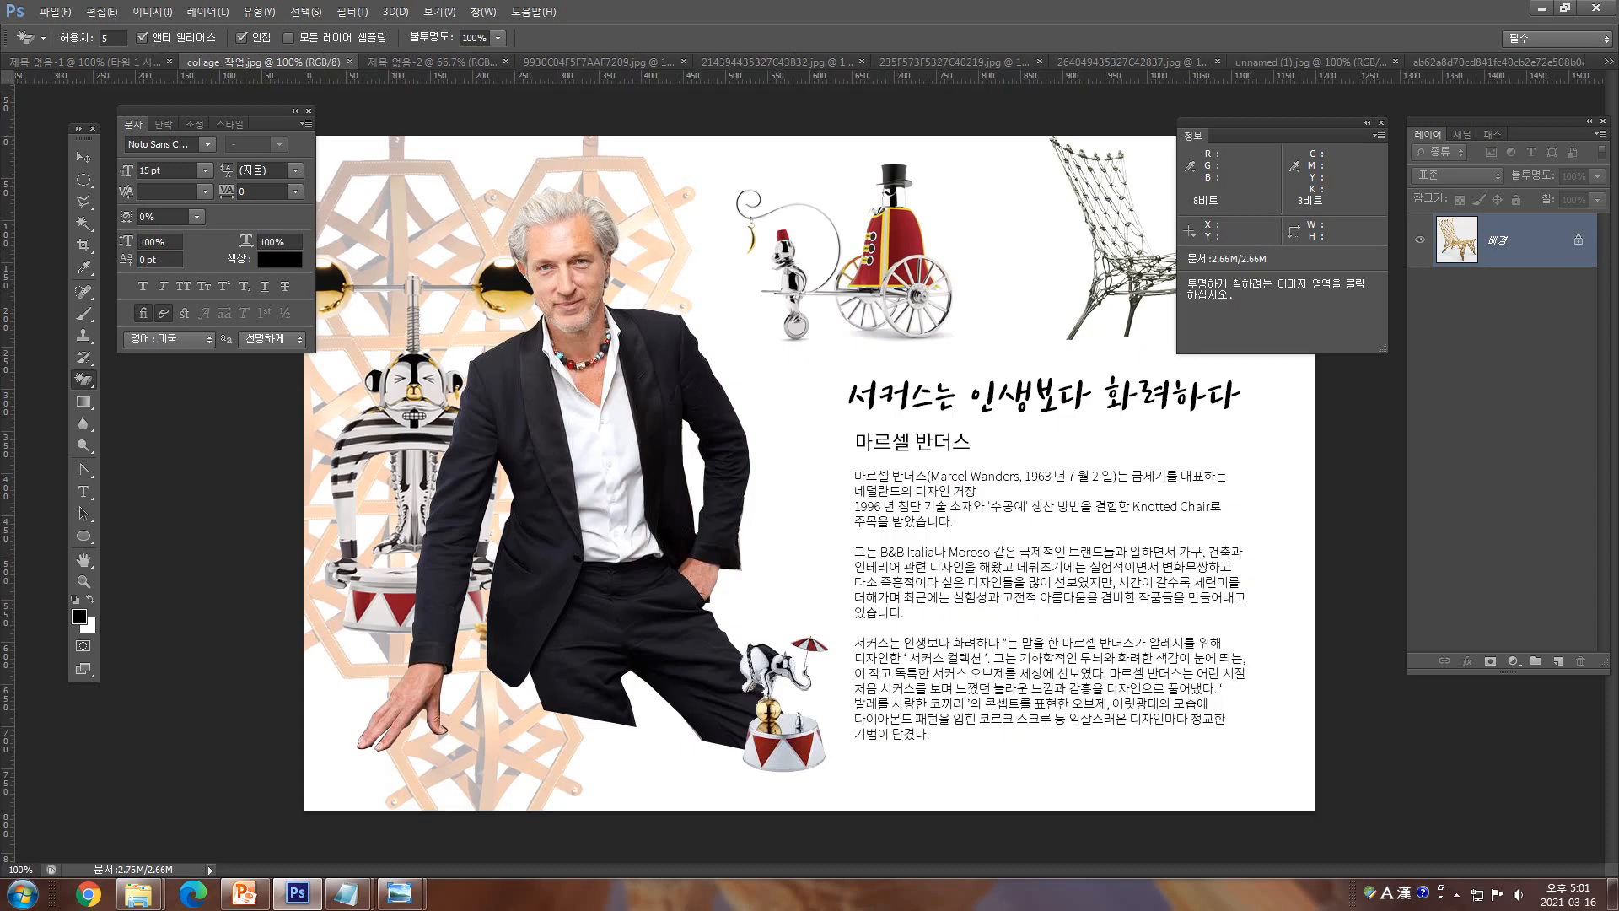
pyautogui.click(84, 62)
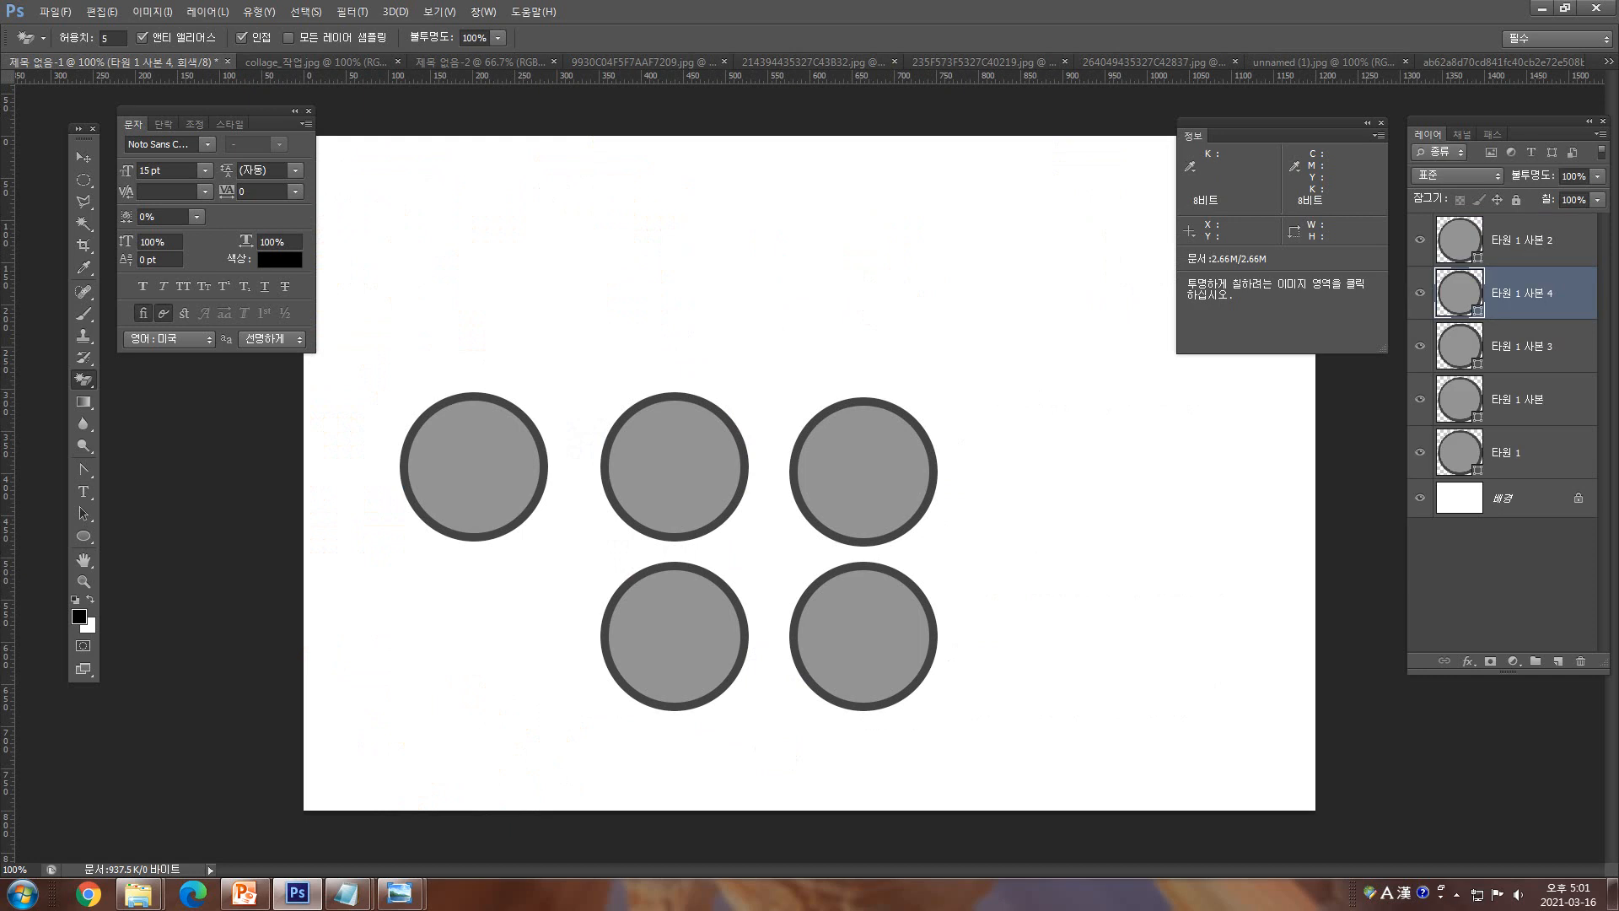
pyautogui.hotkey('ctrl', 'w')
pyautogui.press('n')
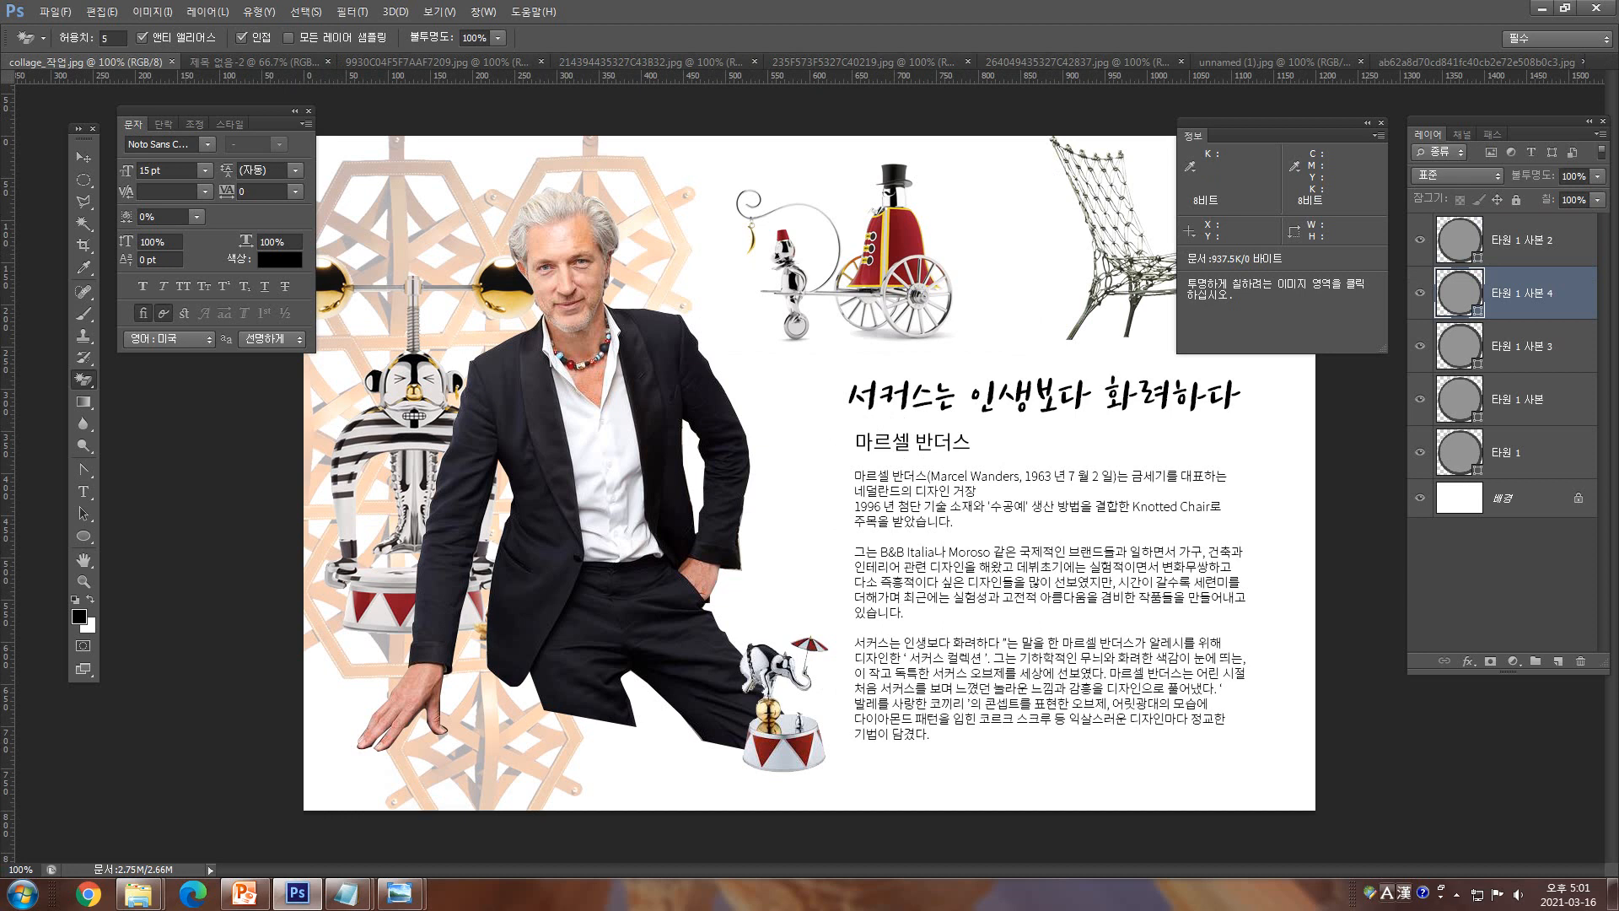
pyautogui.hotkey('ctrl', 'Tab')
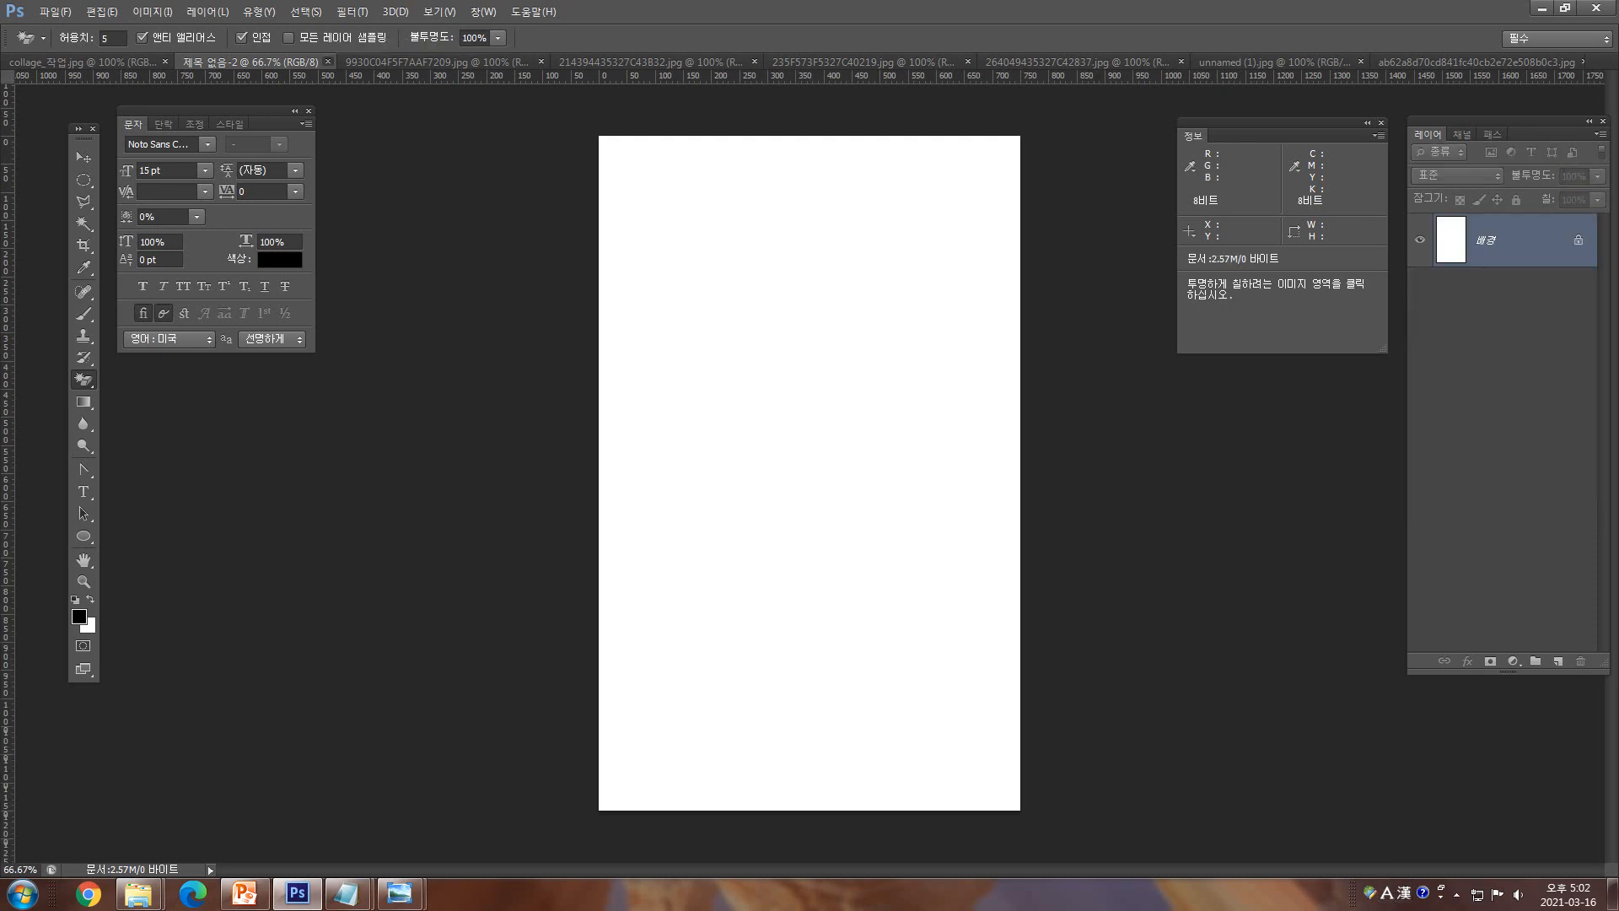
pyautogui.hotkey('ctrl', 'w')
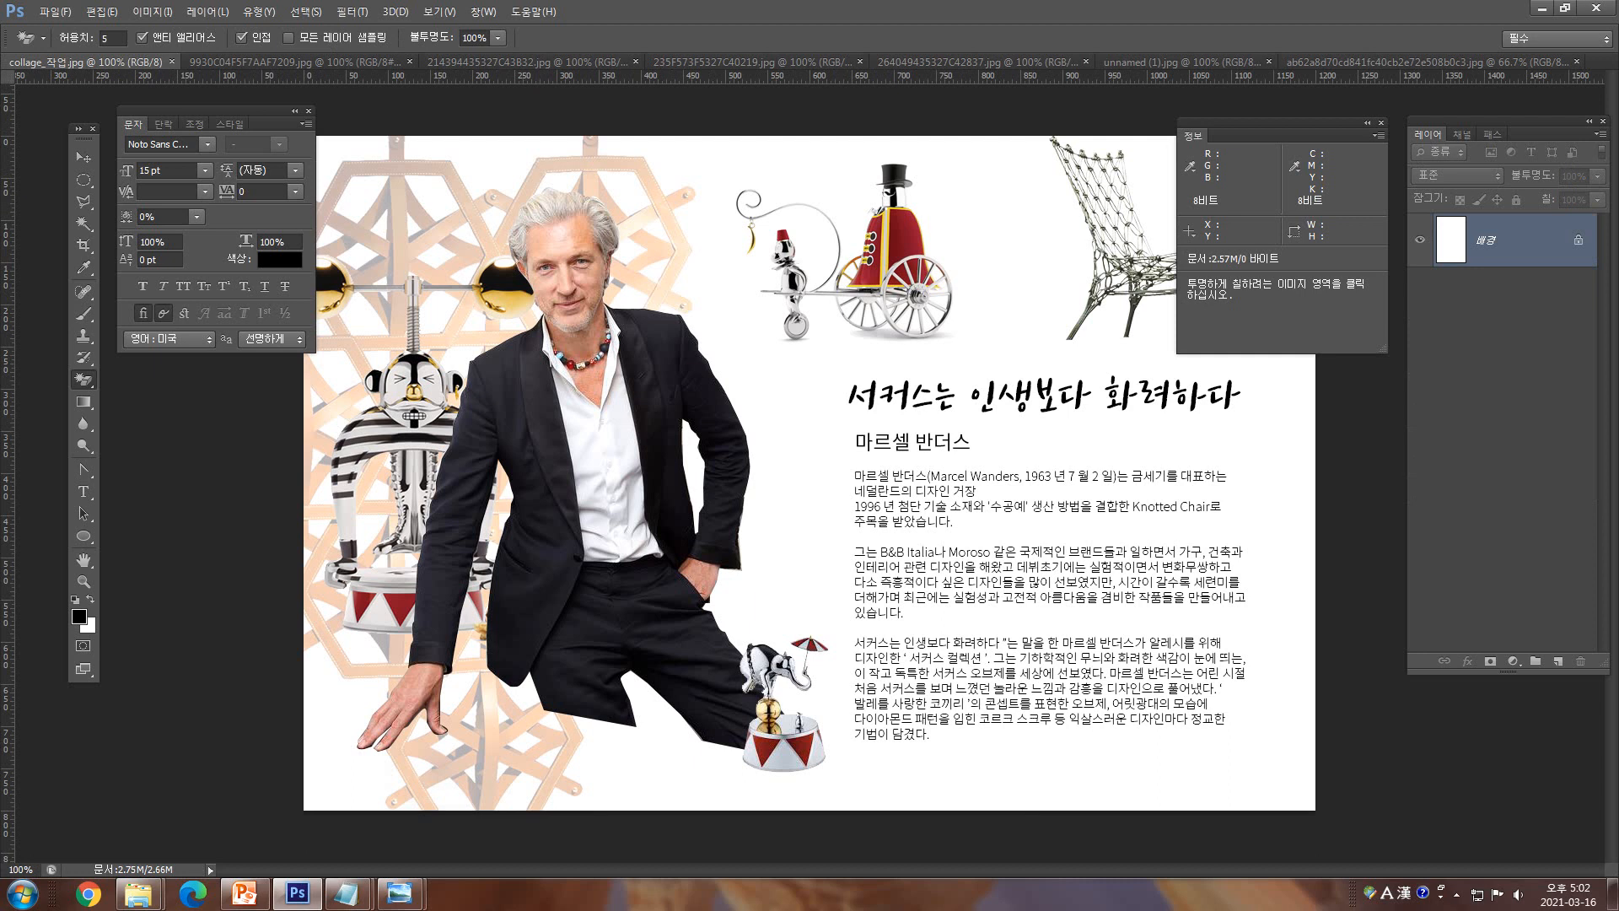
# - Create a new RGB document of 750 × 1200 pixels at 72 pixels/inch with a white background
pyautogui.hotkey('alt', 'f')
pyautogui.press('Escape')
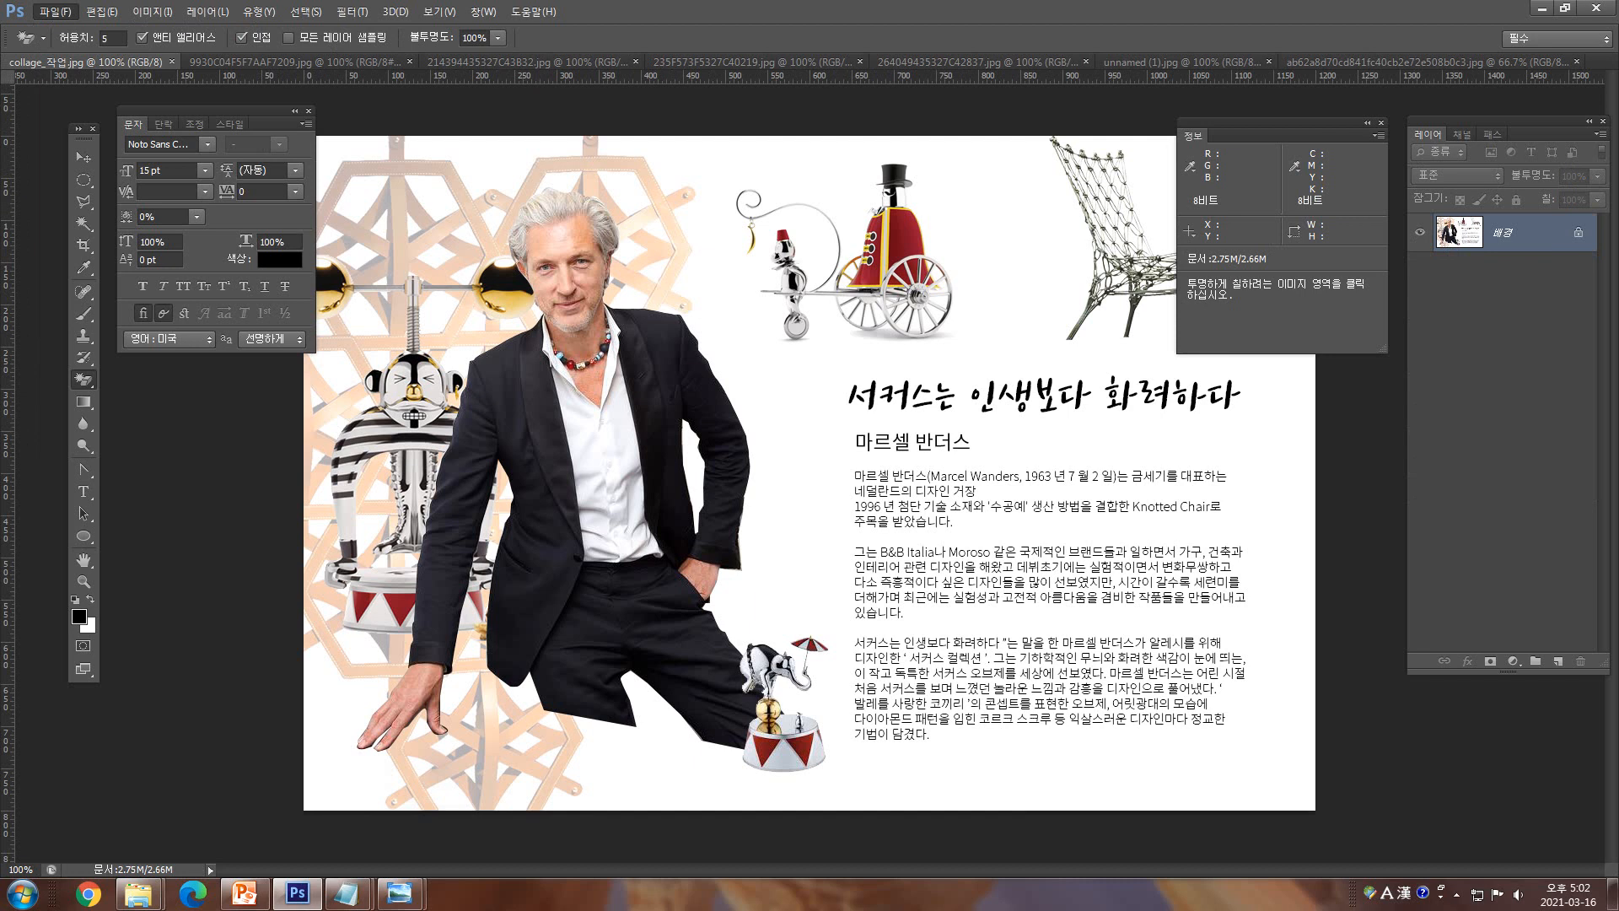
pyautogui.hotkey('ctrl', 'n')
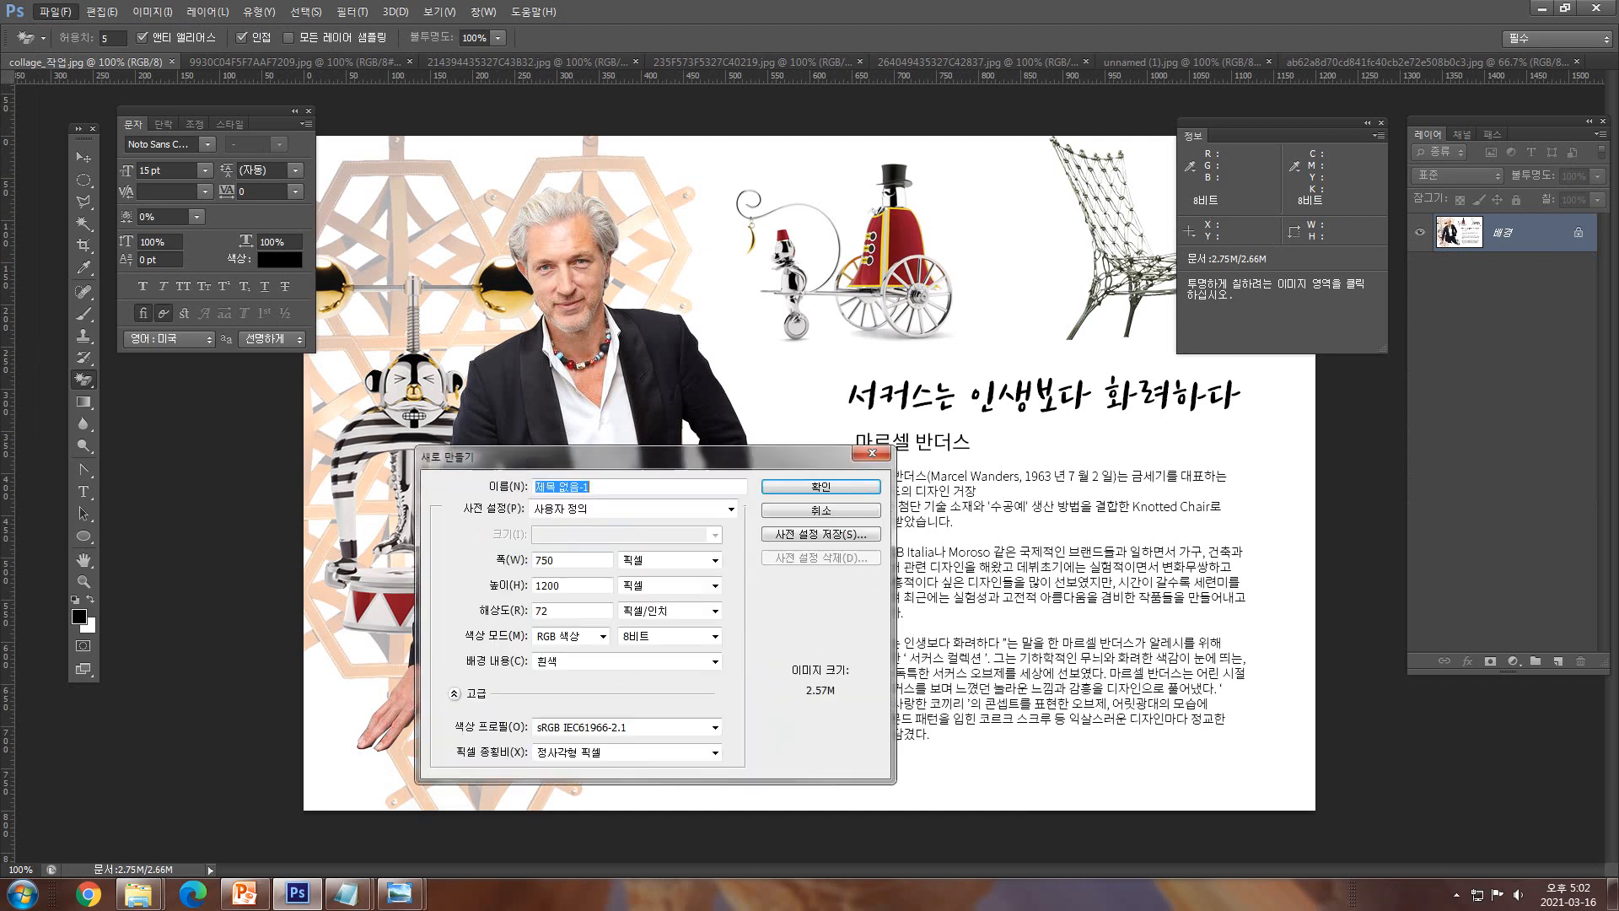
pyautogui.moveTo(641, 456); pyautogui.dragTo(687, 341)
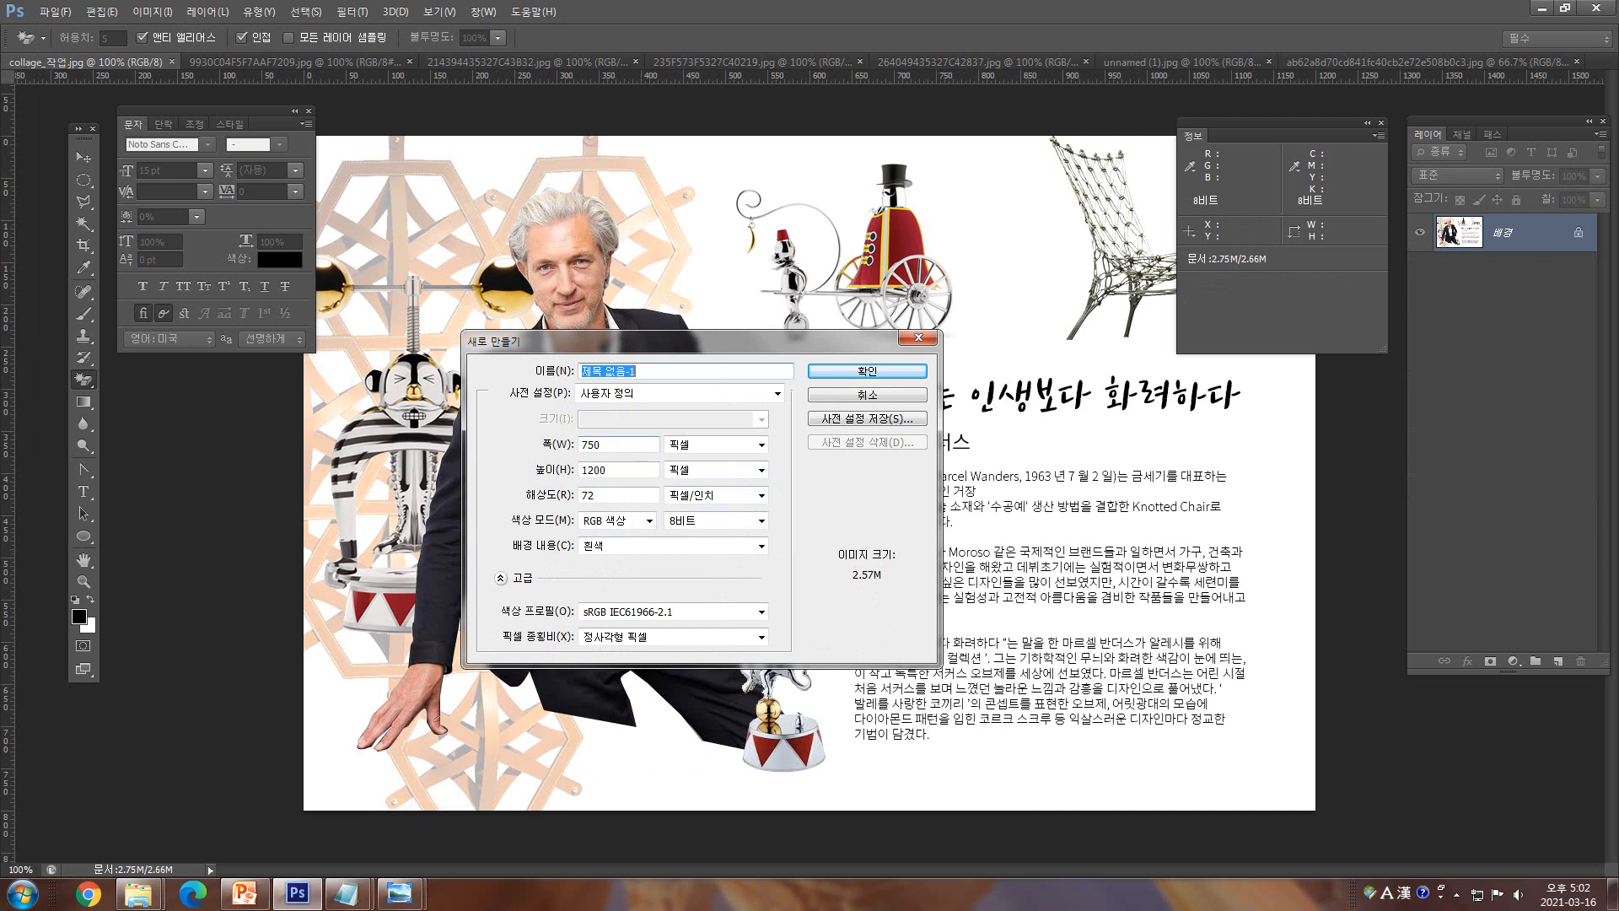
pyautogui.click(620, 444)
pyautogui.press('Tab')
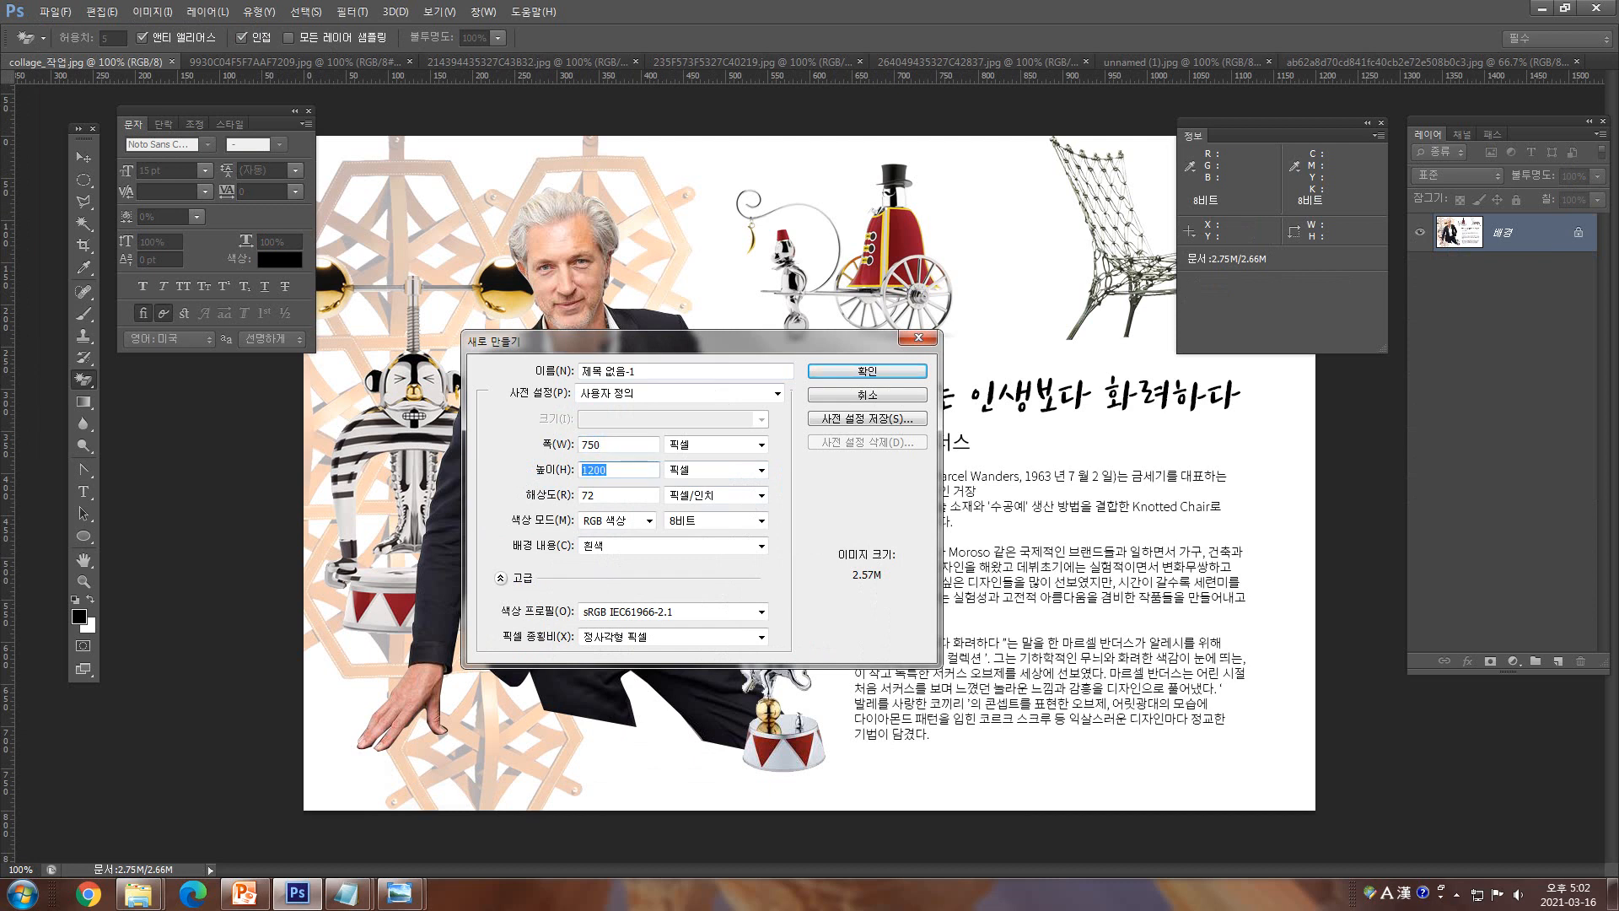
pyautogui.click(612, 470)
pyautogui.hotkey('shift', 'Tab')
pyautogui.press('Tab')
pyautogui.press('Tab')
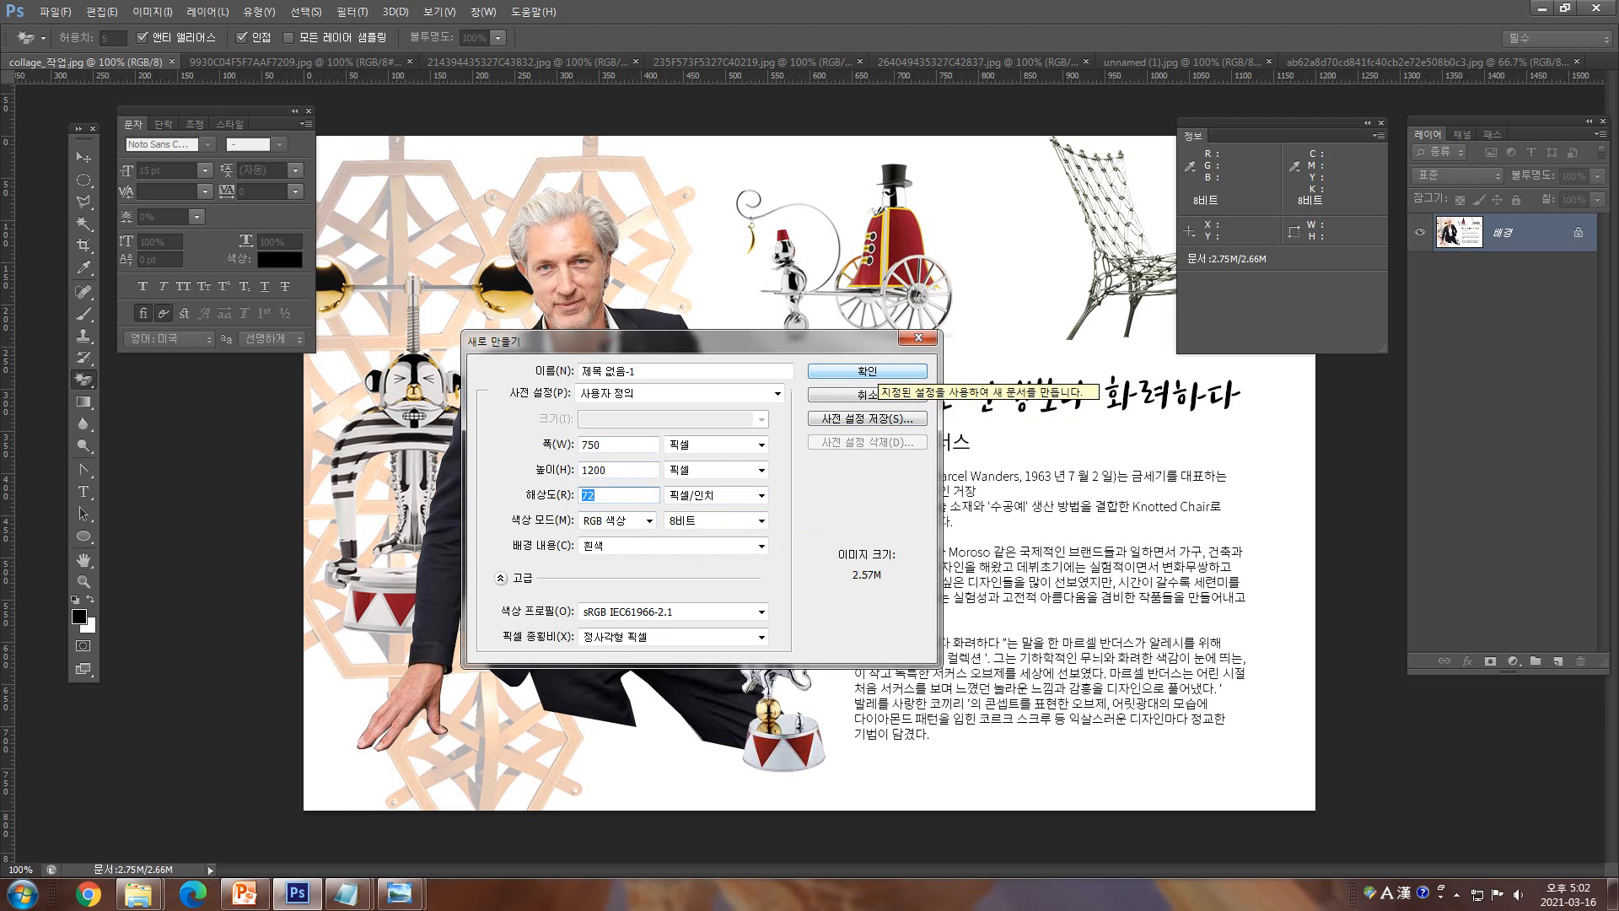
pyautogui.press('Escape')
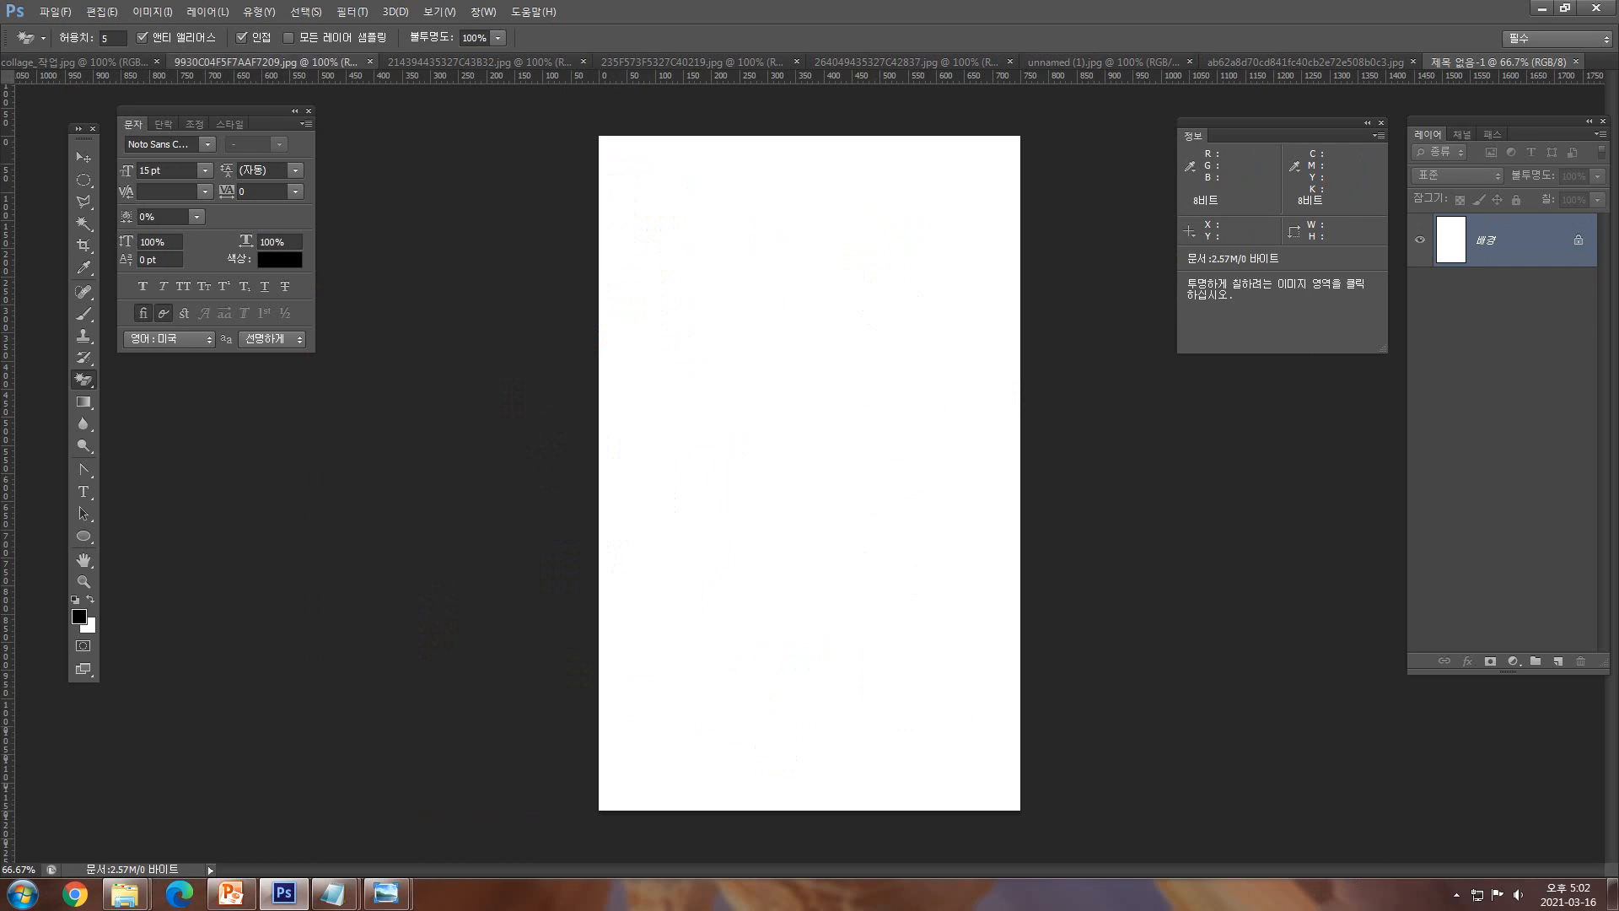
# - Bring up the green chair image 9930C04F5F7AAF7209.jpg and check the product images in the 대상자료 folder
pyautogui.click(265, 62)
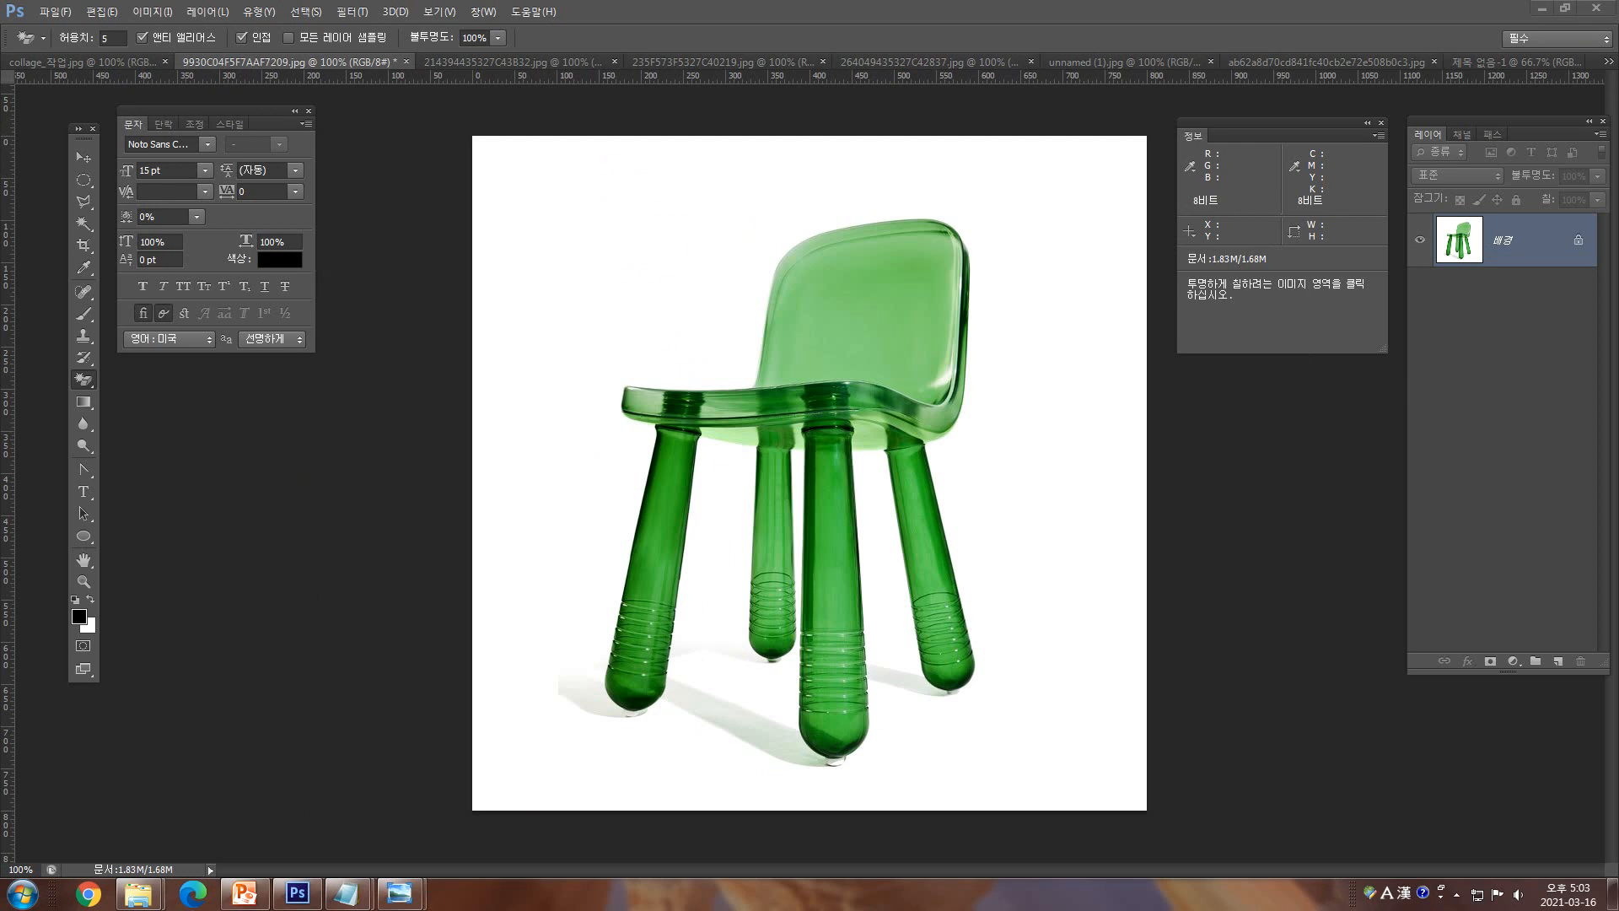
pyautogui.moveTo(139, 893)
pyautogui.click(291, 807)
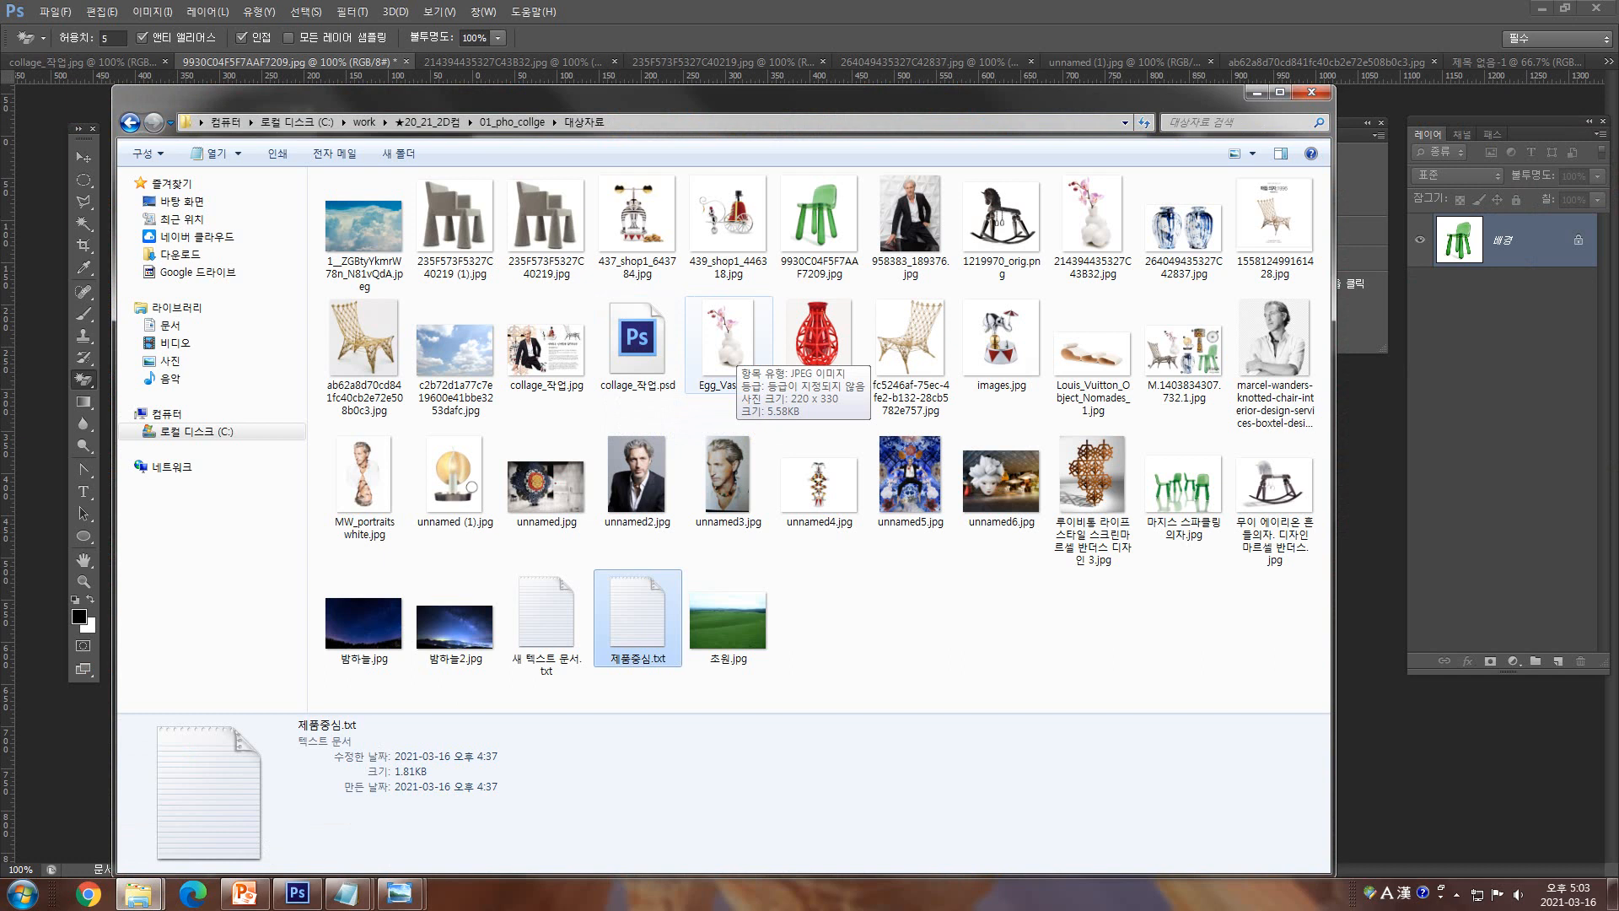
# - Return to the green chair image and try erasing the white area between its legs with the Magic Eraser
pyautogui.hotkey('alt', 'Tab')
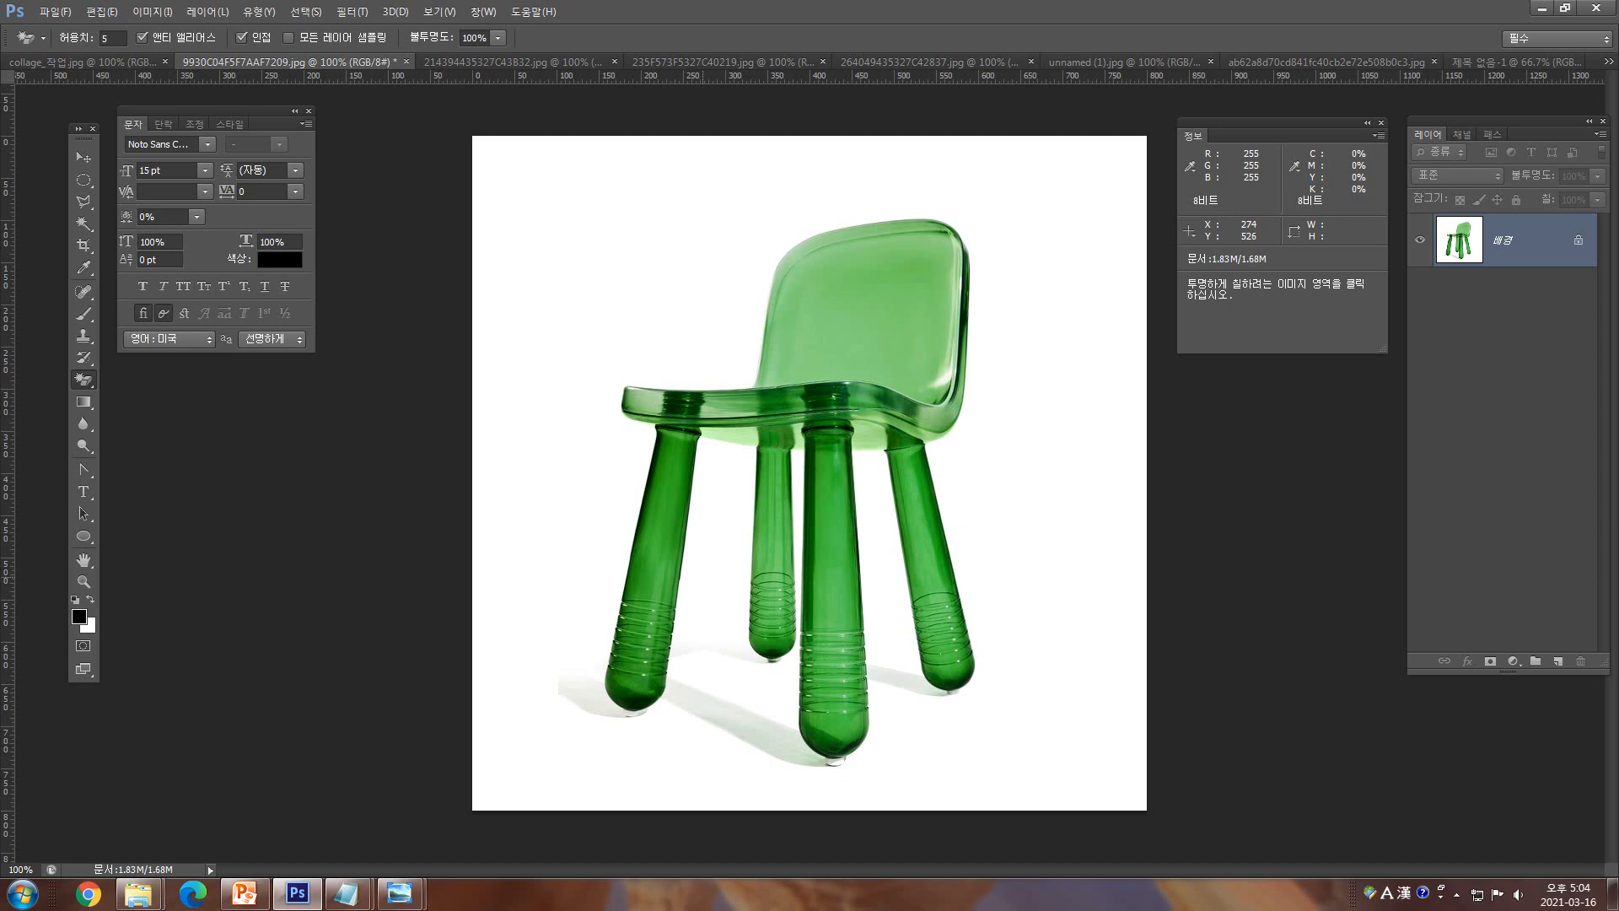
pyautogui.click(703, 577)
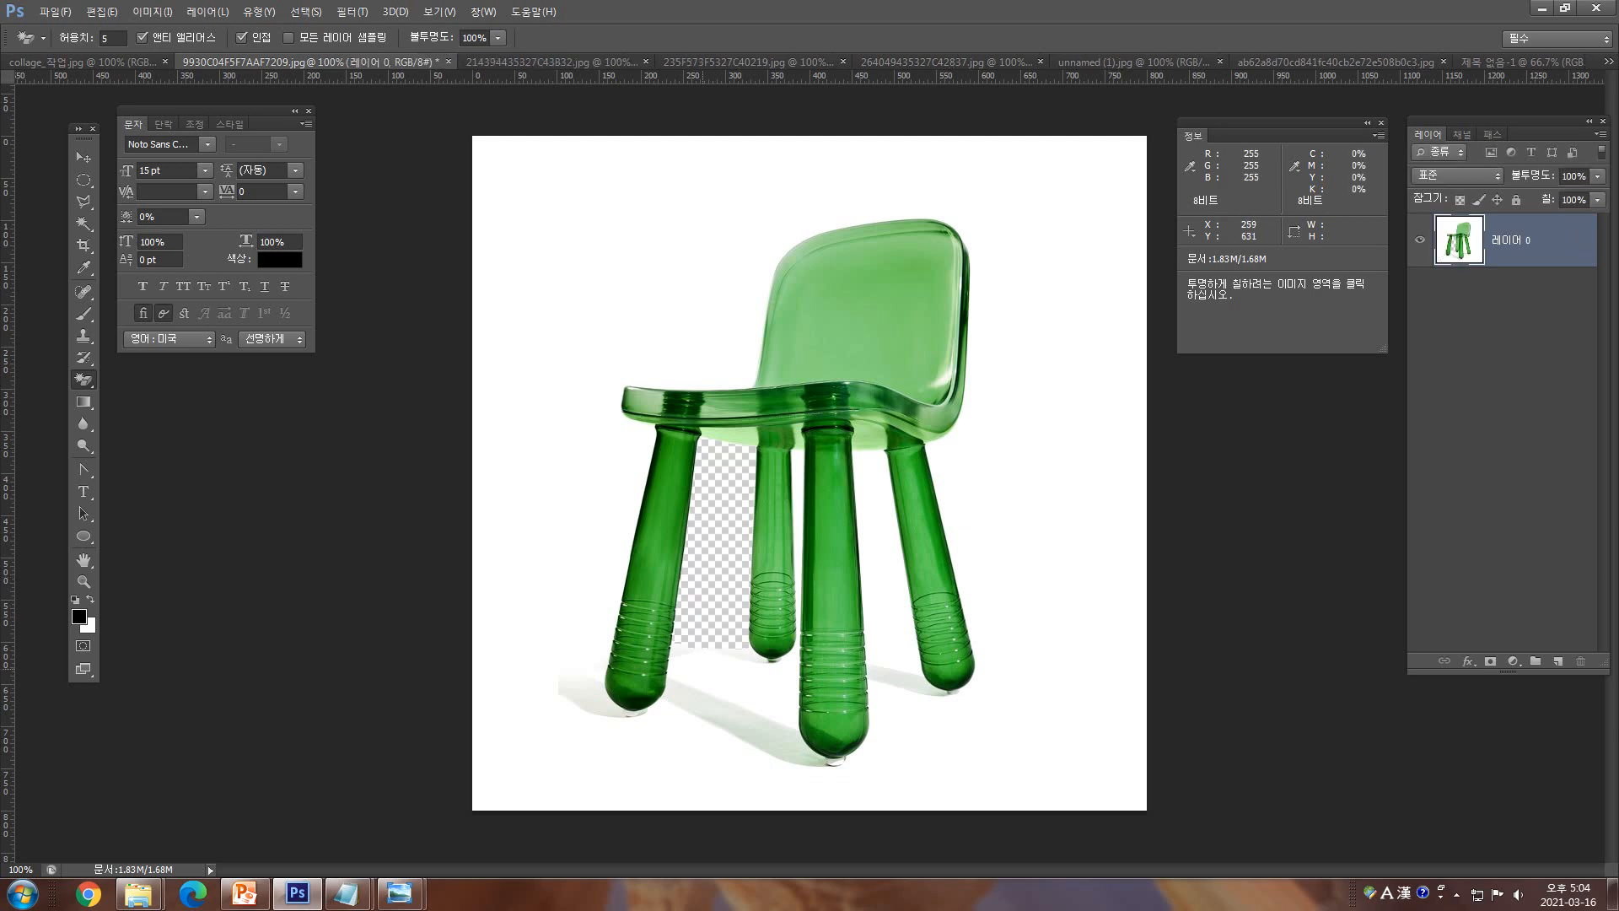
pyautogui.hotkey('ctrl', 'z')
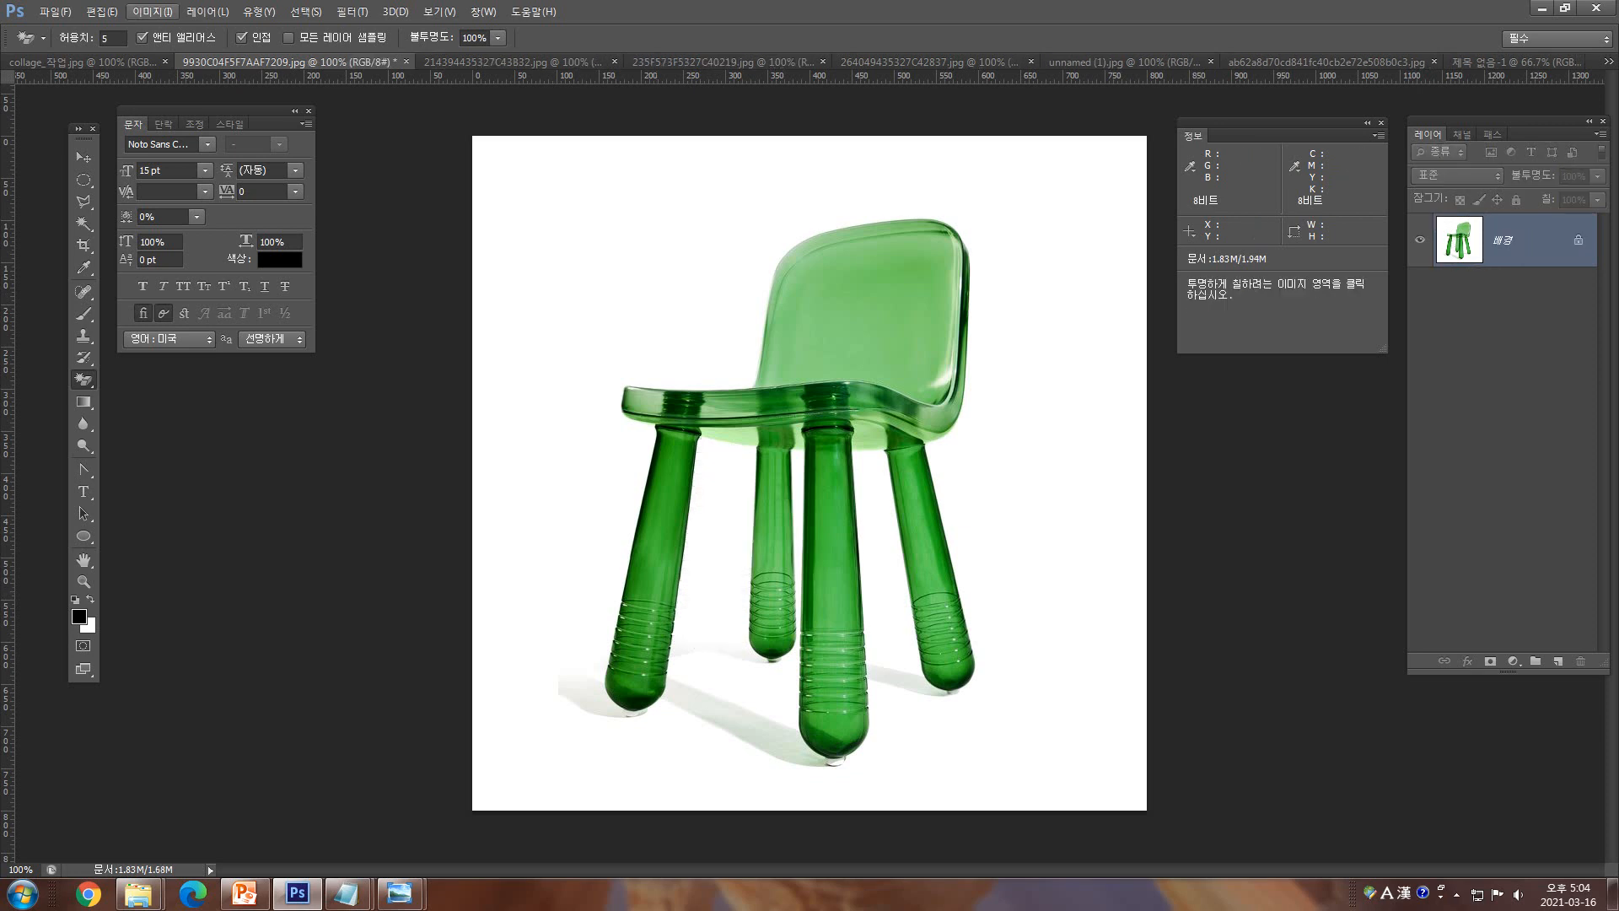
# - Open the Levels adjustment for the green chair image and set the shadow input level to 31
pyautogui.click(152, 11)
pyautogui.moveTo(221, 54)
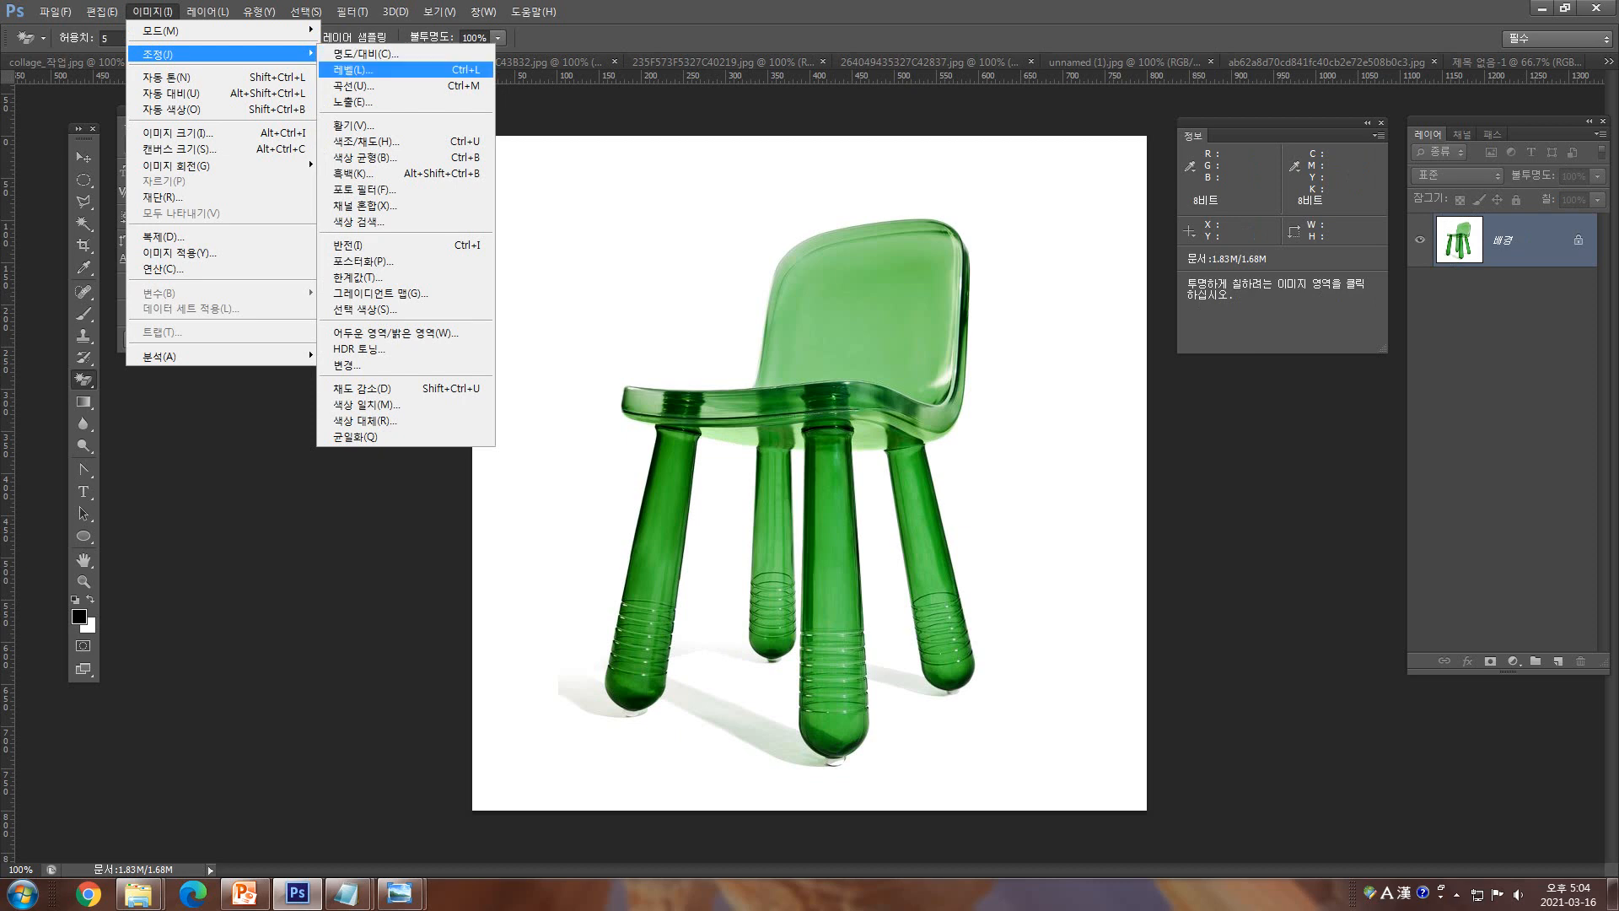
pyautogui.click(371, 70)
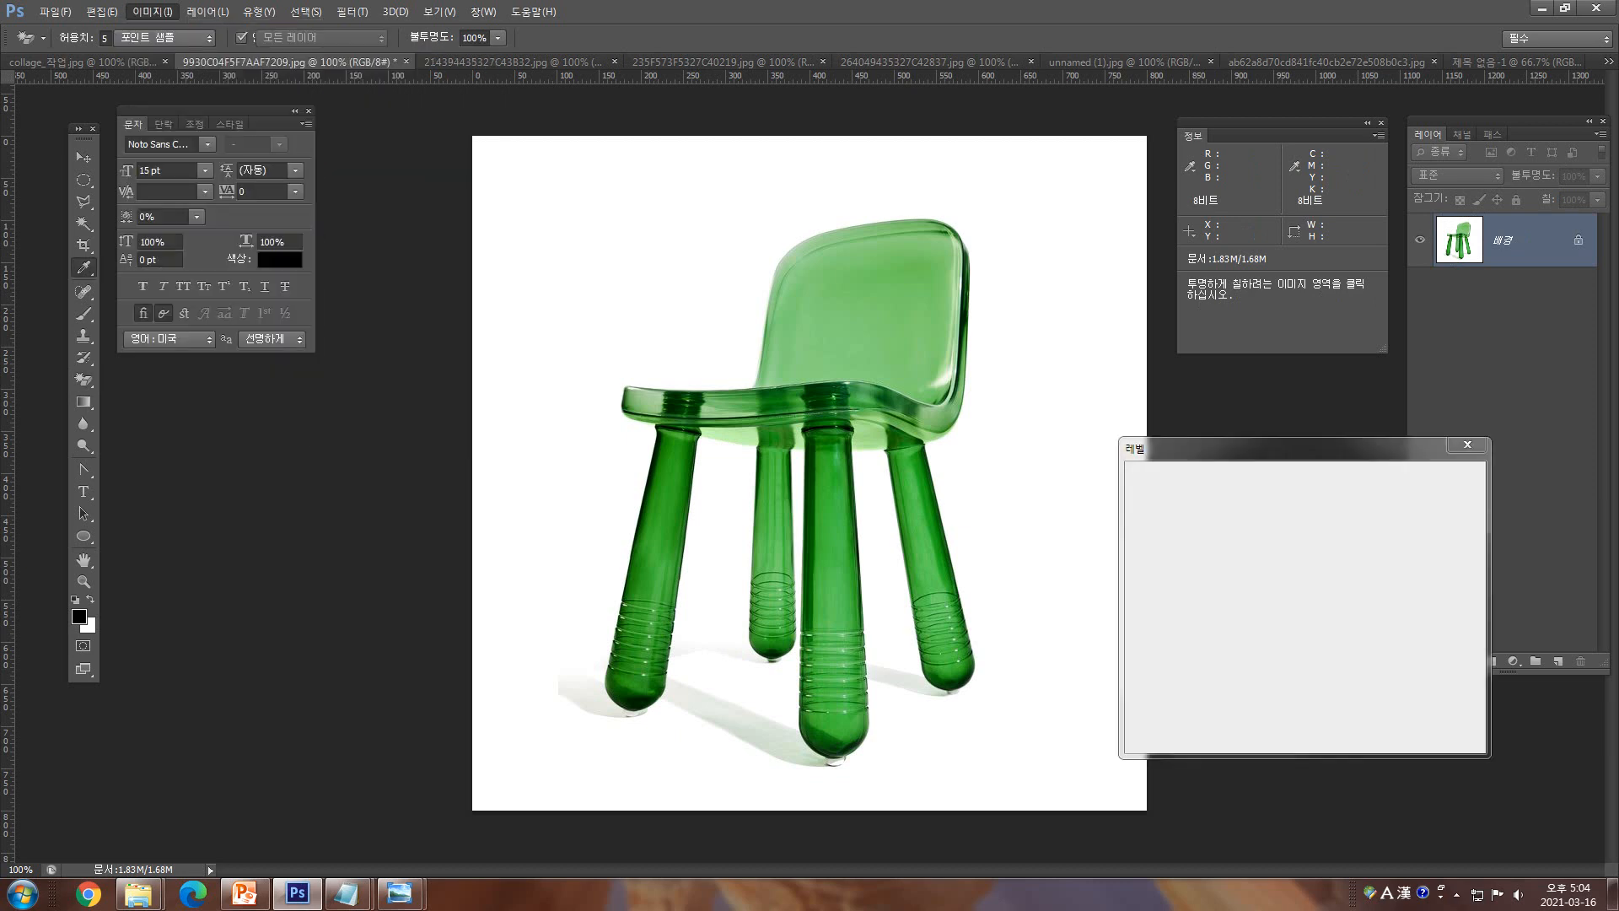
pyautogui.moveTo(1222, 448); pyautogui.dragTo(1095, 338)
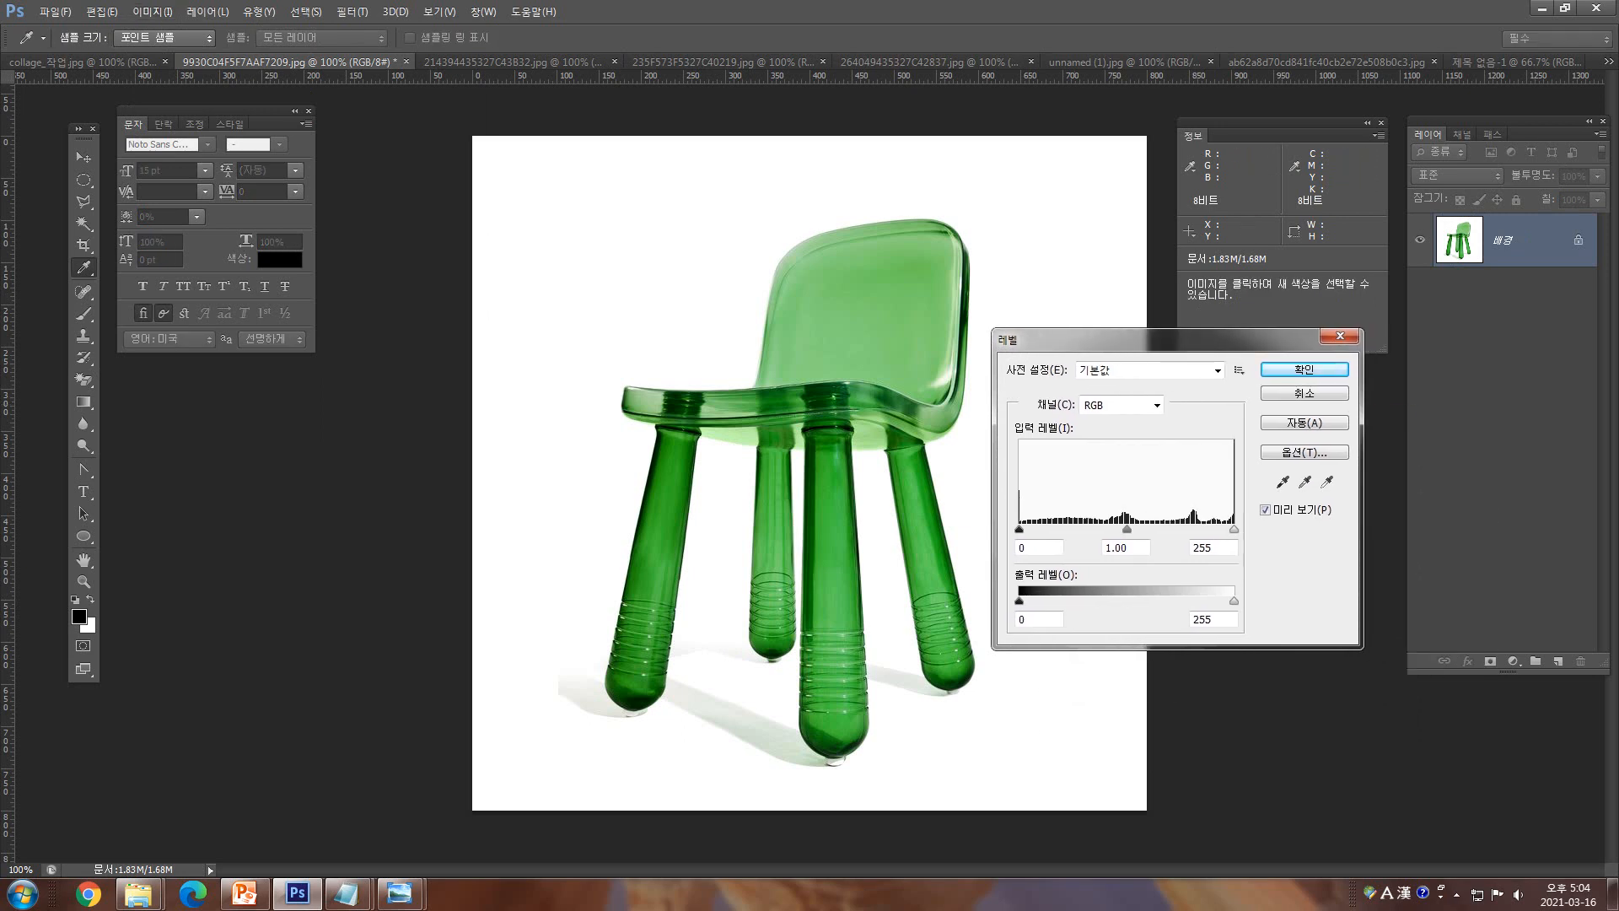
pyautogui.moveTo(1020, 529); pyautogui.dragTo(1050, 530)
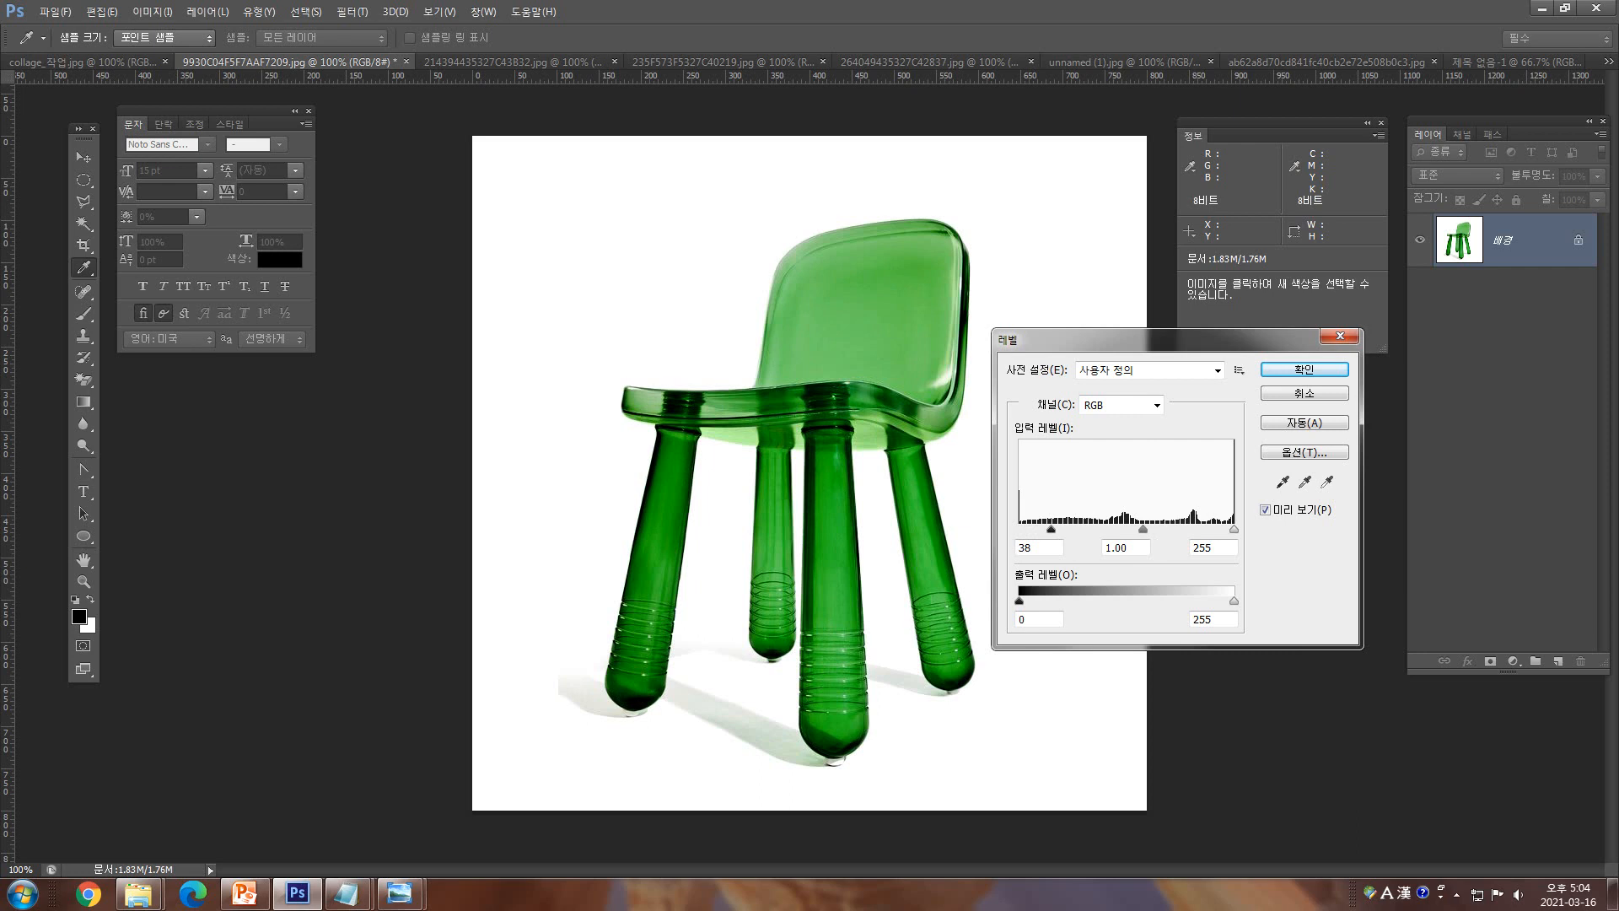
pyautogui.moveTo(1050, 530); pyautogui.dragTo(1049, 530)
pyautogui.write('31')
pyautogui.doubleClick(1020, 547)
# - Set the Levels white point from the grey shadow between the chair's legs, and apply a shadow input level of 27
pyautogui.click(1282, 482)
pyautogui.click(1327, 482)
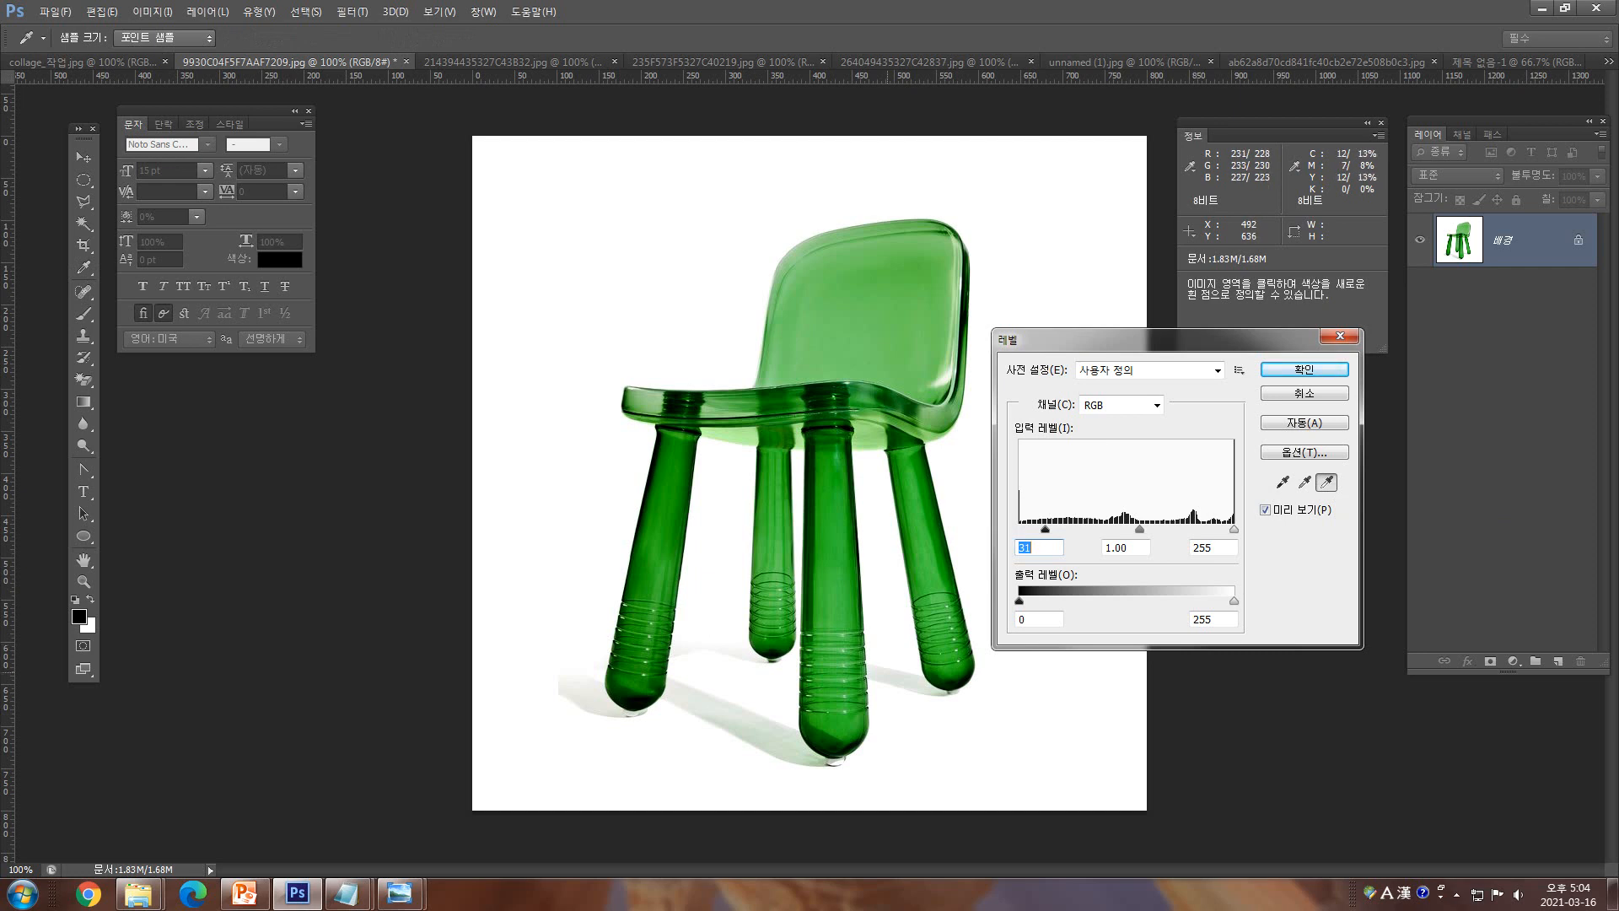
pyautogui.click(887, 672)
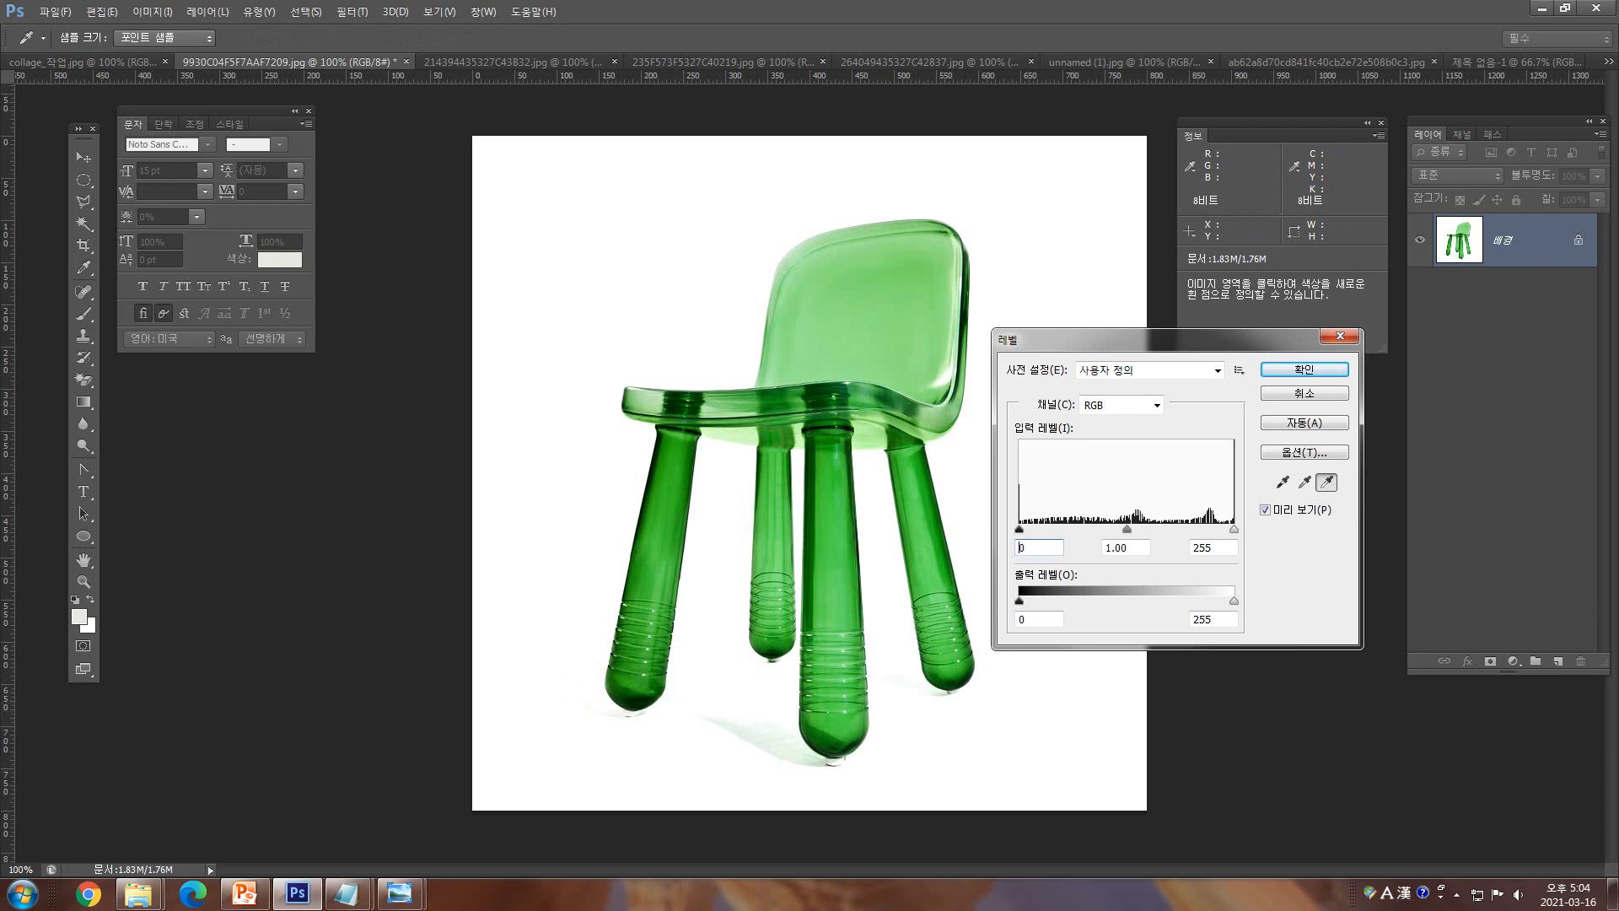
pyautogui.press('Return')
pyautogui.moveTo(1033, 530); pyautogui.dragTo(1034, 529)
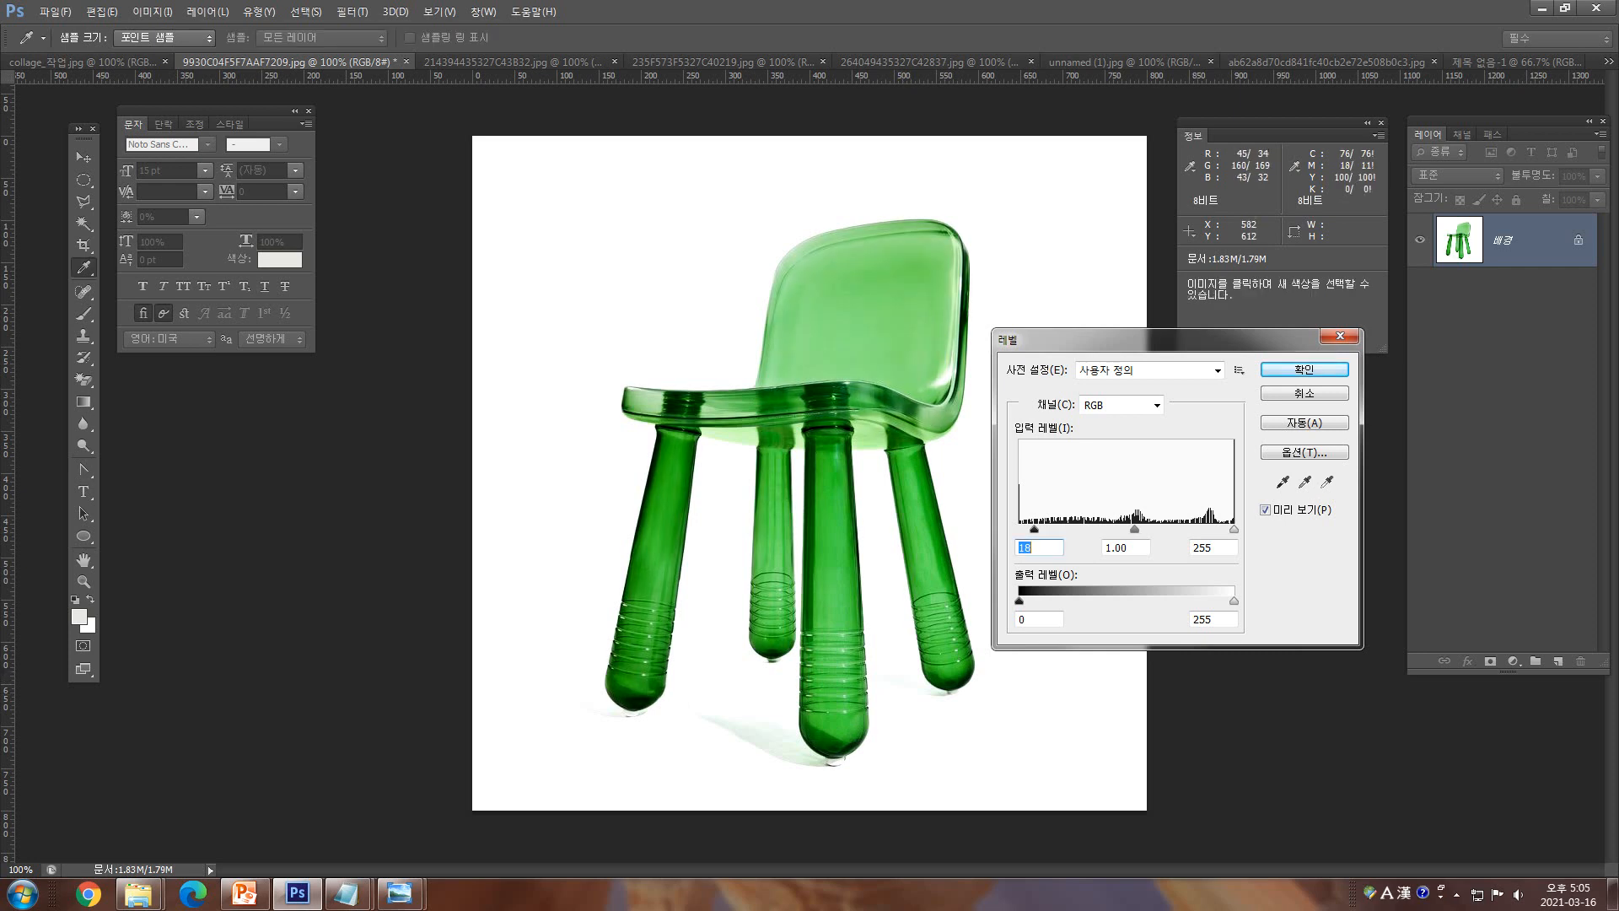
pyautogui.write('27')
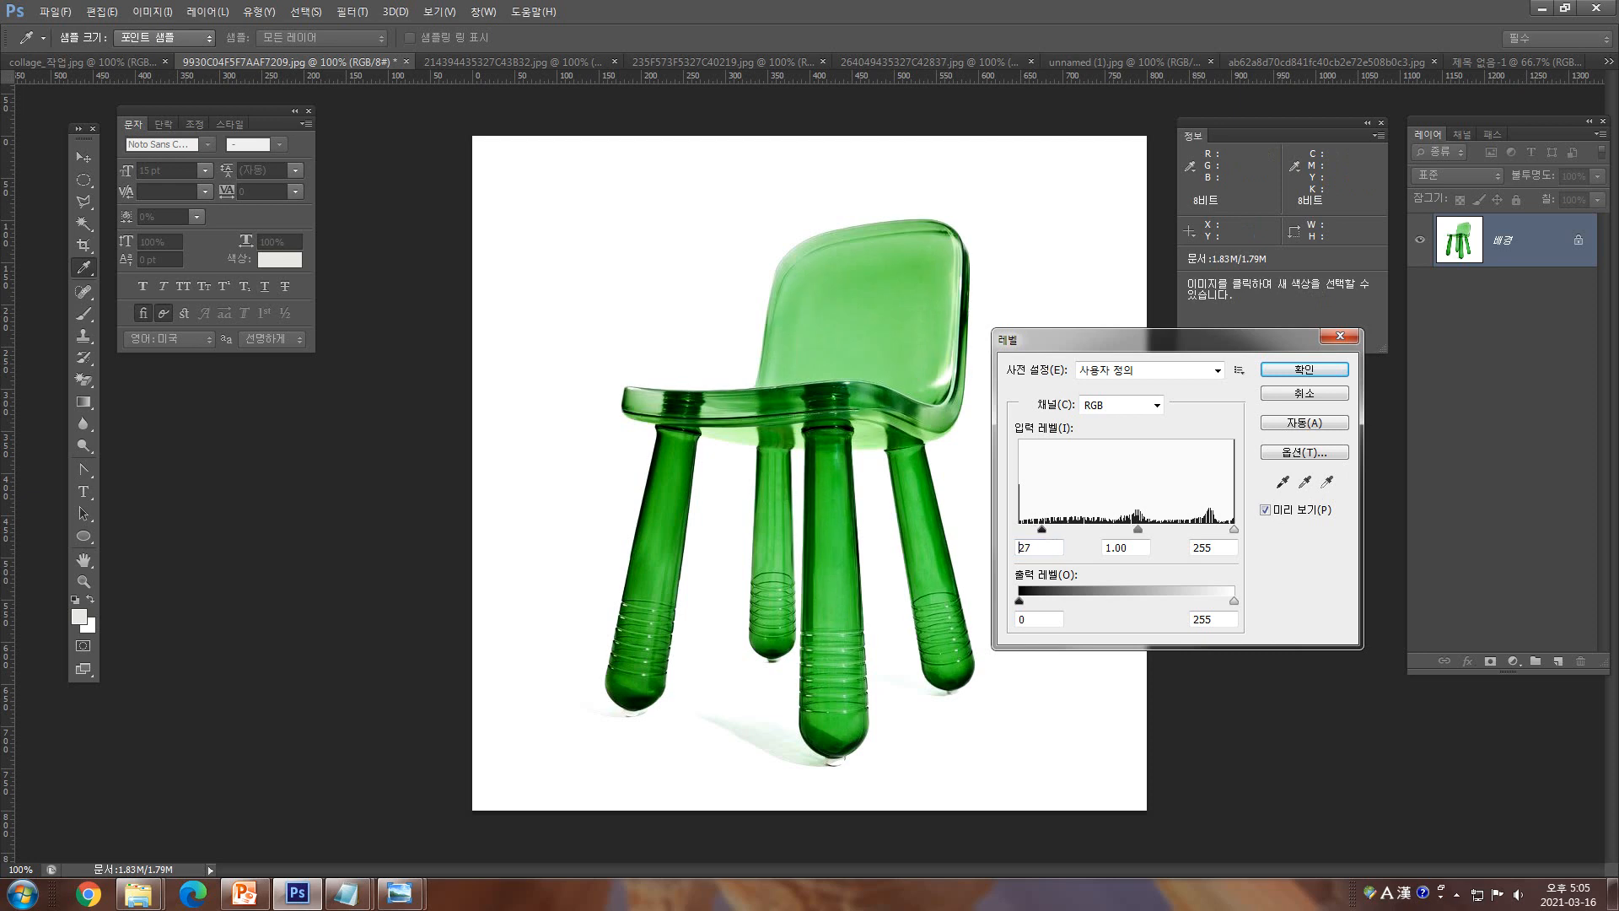
pyautogui.doubleClick(1019, 547)
pyautogui.press('Return')
# - Erase the white background around the green chair with the Magic Eraser at a tolerance of 10
pyautogui.press('e')
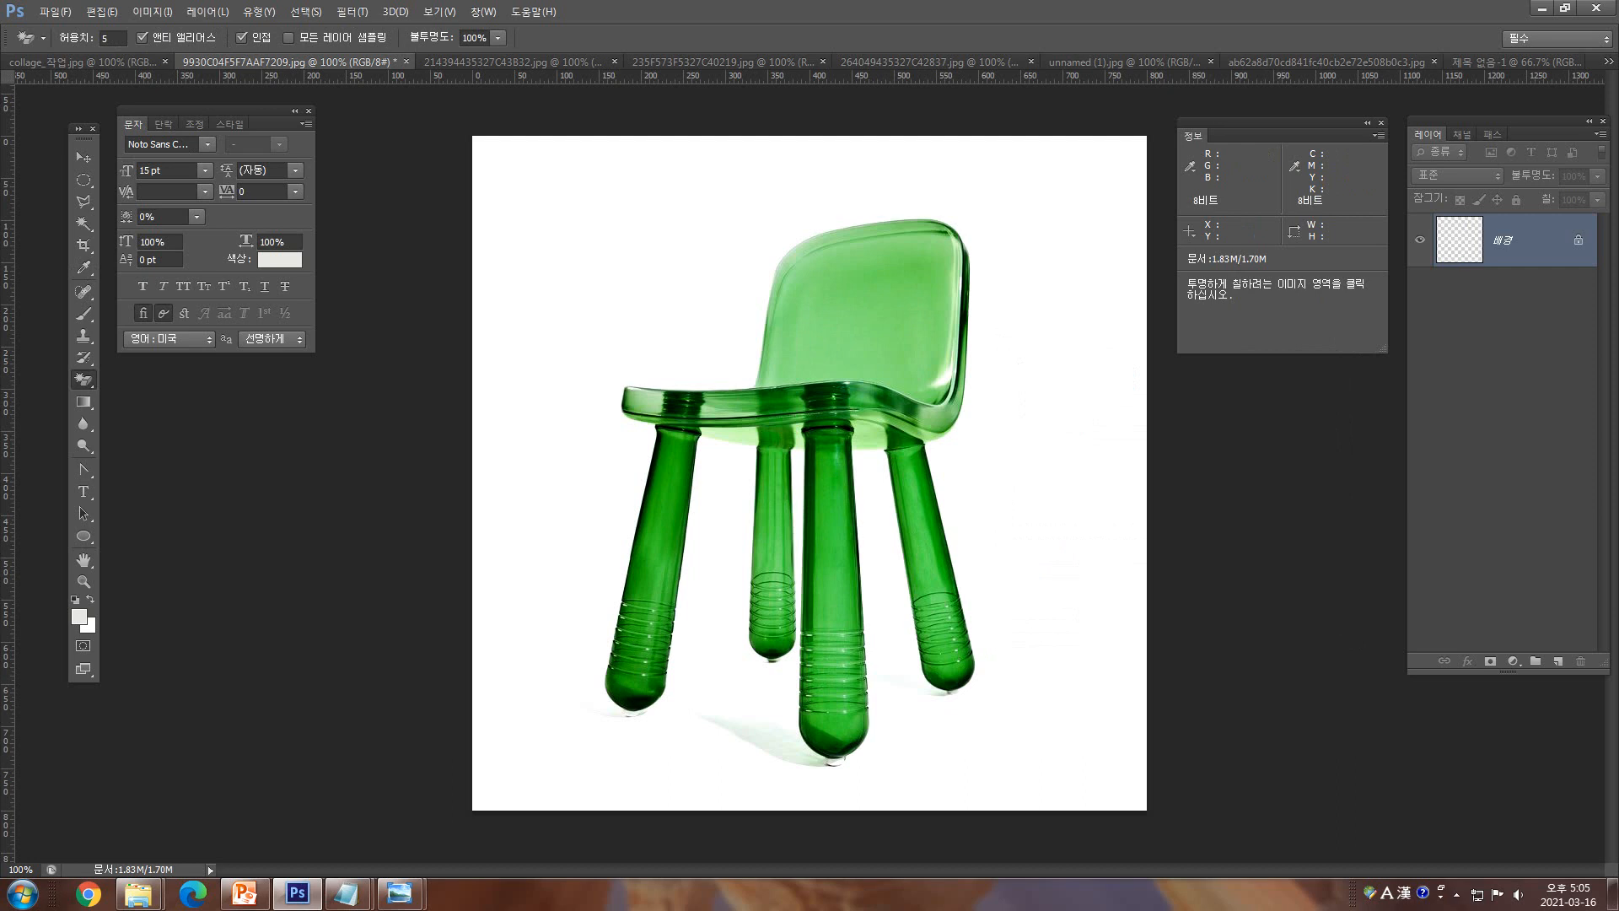
pyautogui.click(107, 38)
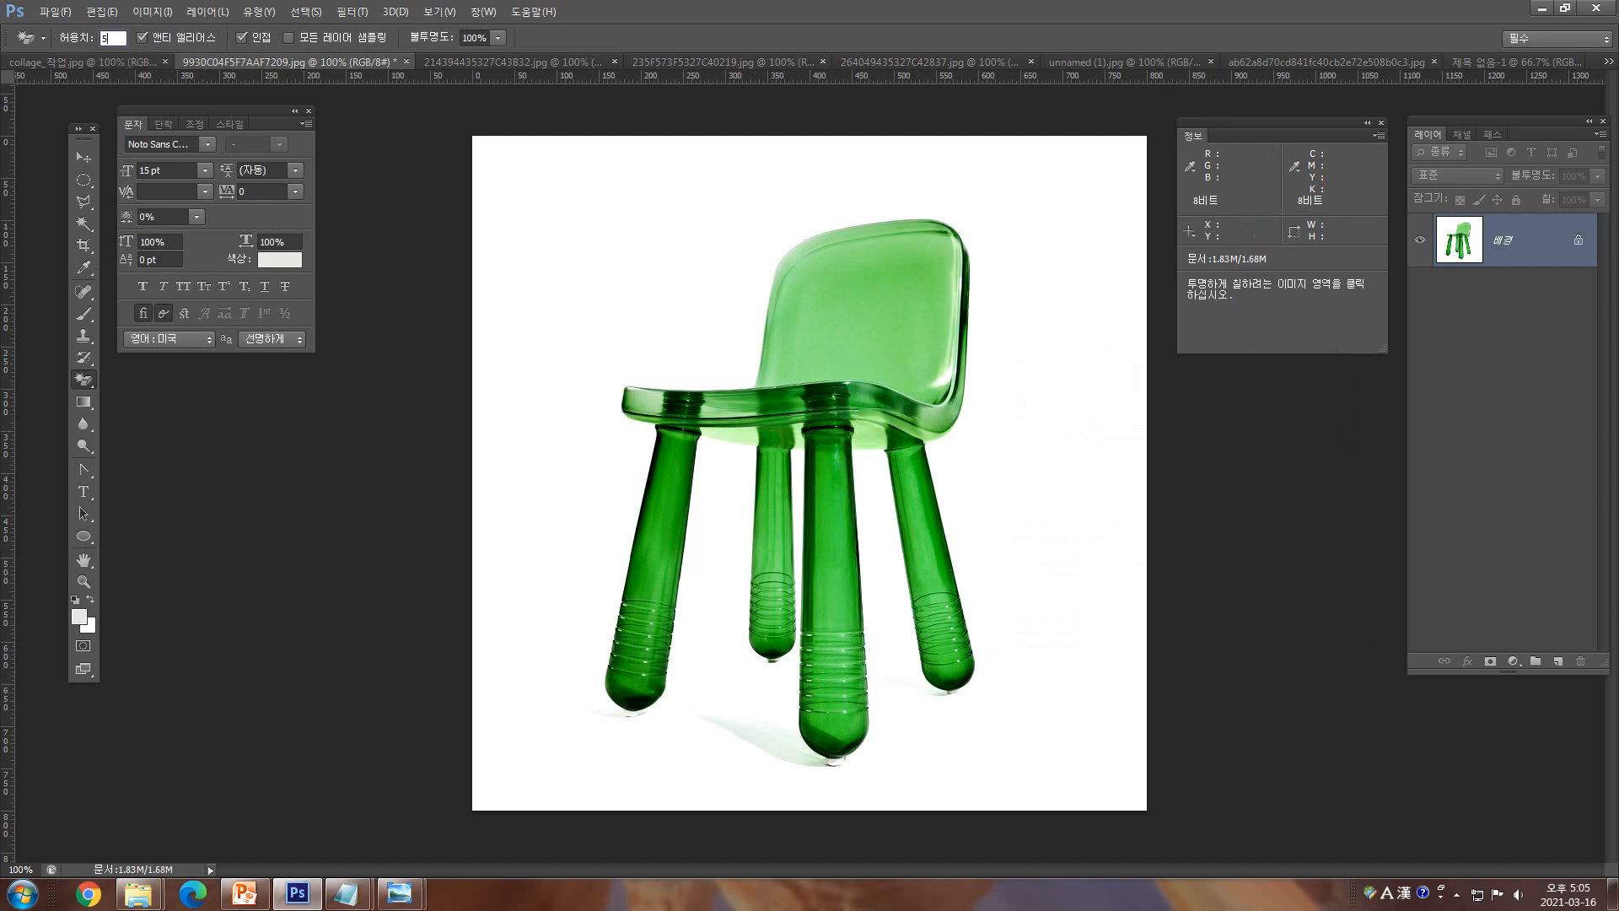
pyautogui.doubleClick(106, 38)
pyautogui.click(586, 271)
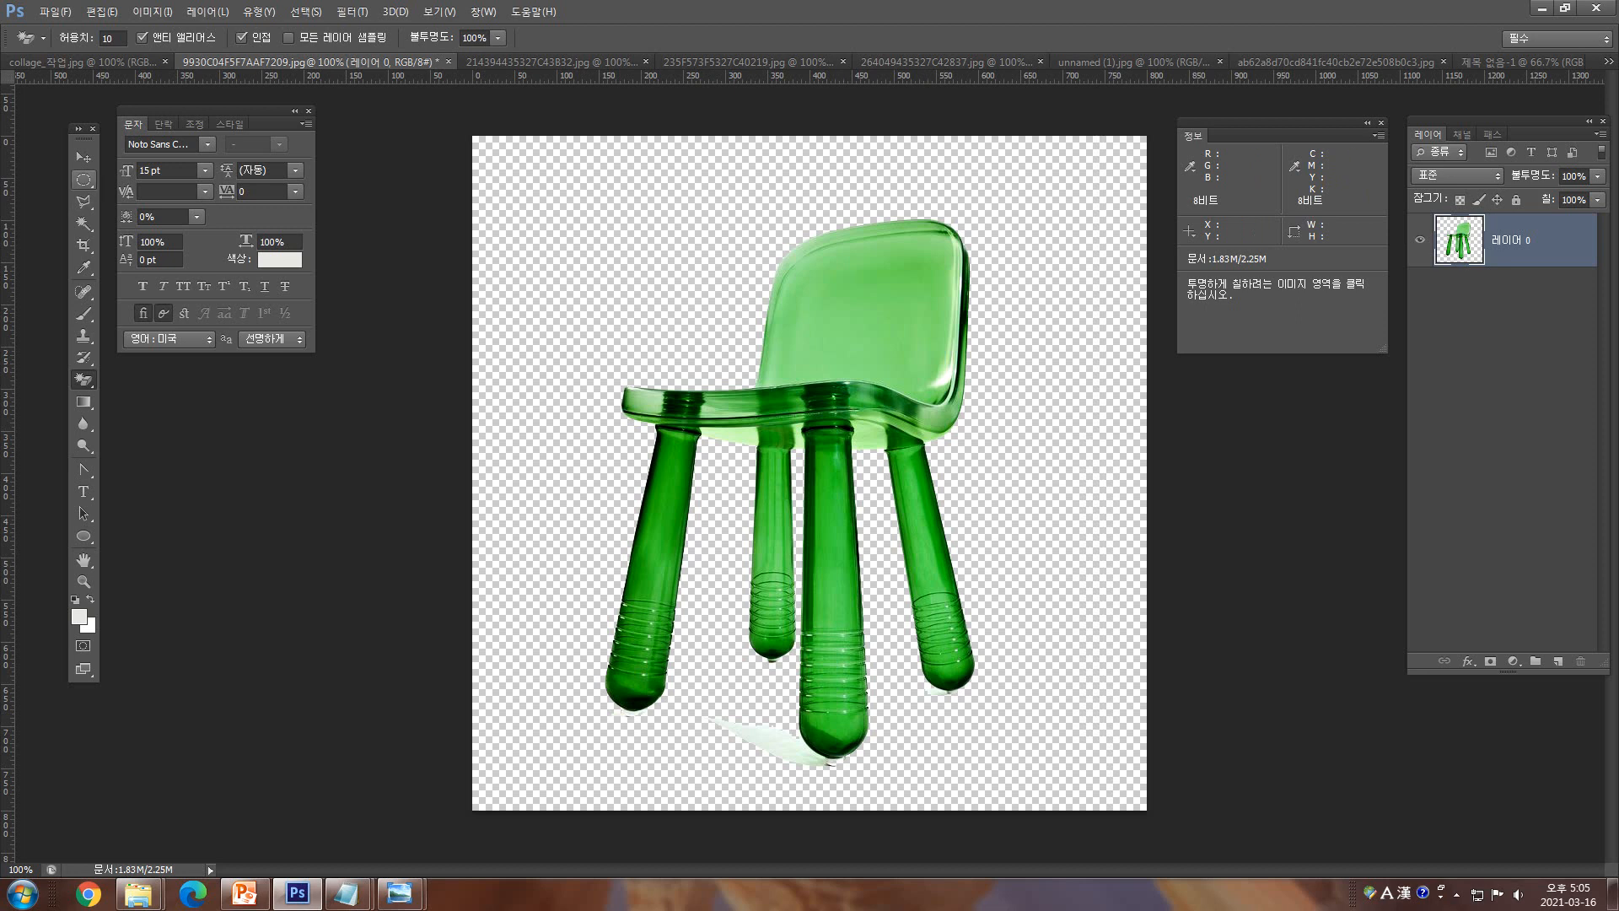
# - Outline the leftover pale shadow beside the chair's front leg with the Polygonal Lasso, delete it and deselect
pyautogui.press('ctrl')
pyautogui.hotkey('ctrl', '+')
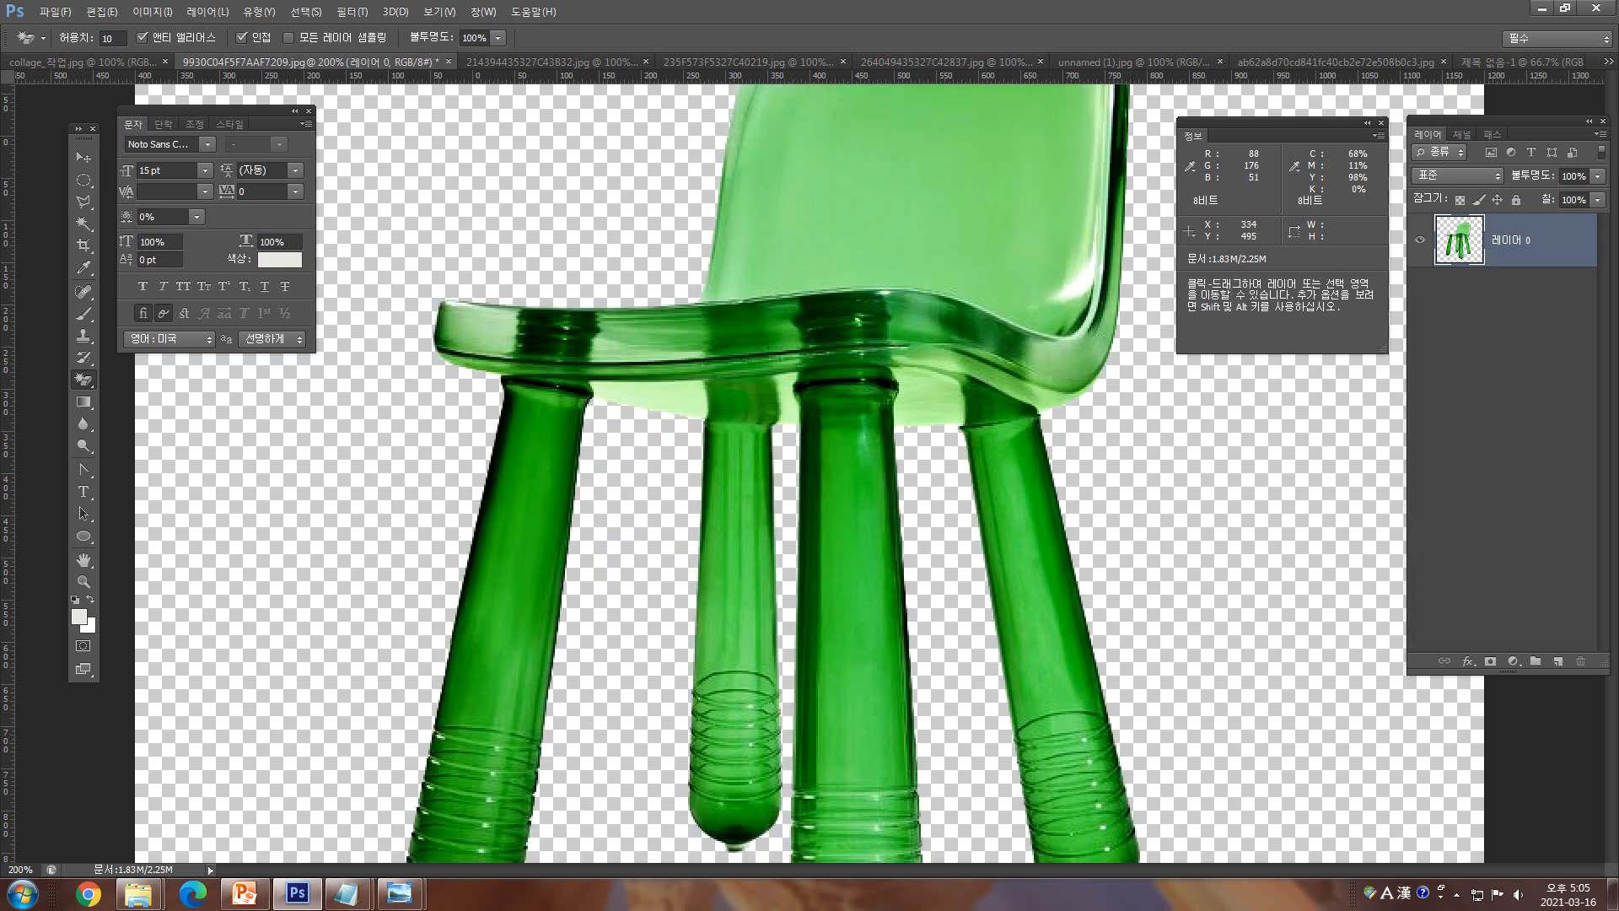
pyautogui.press('space')
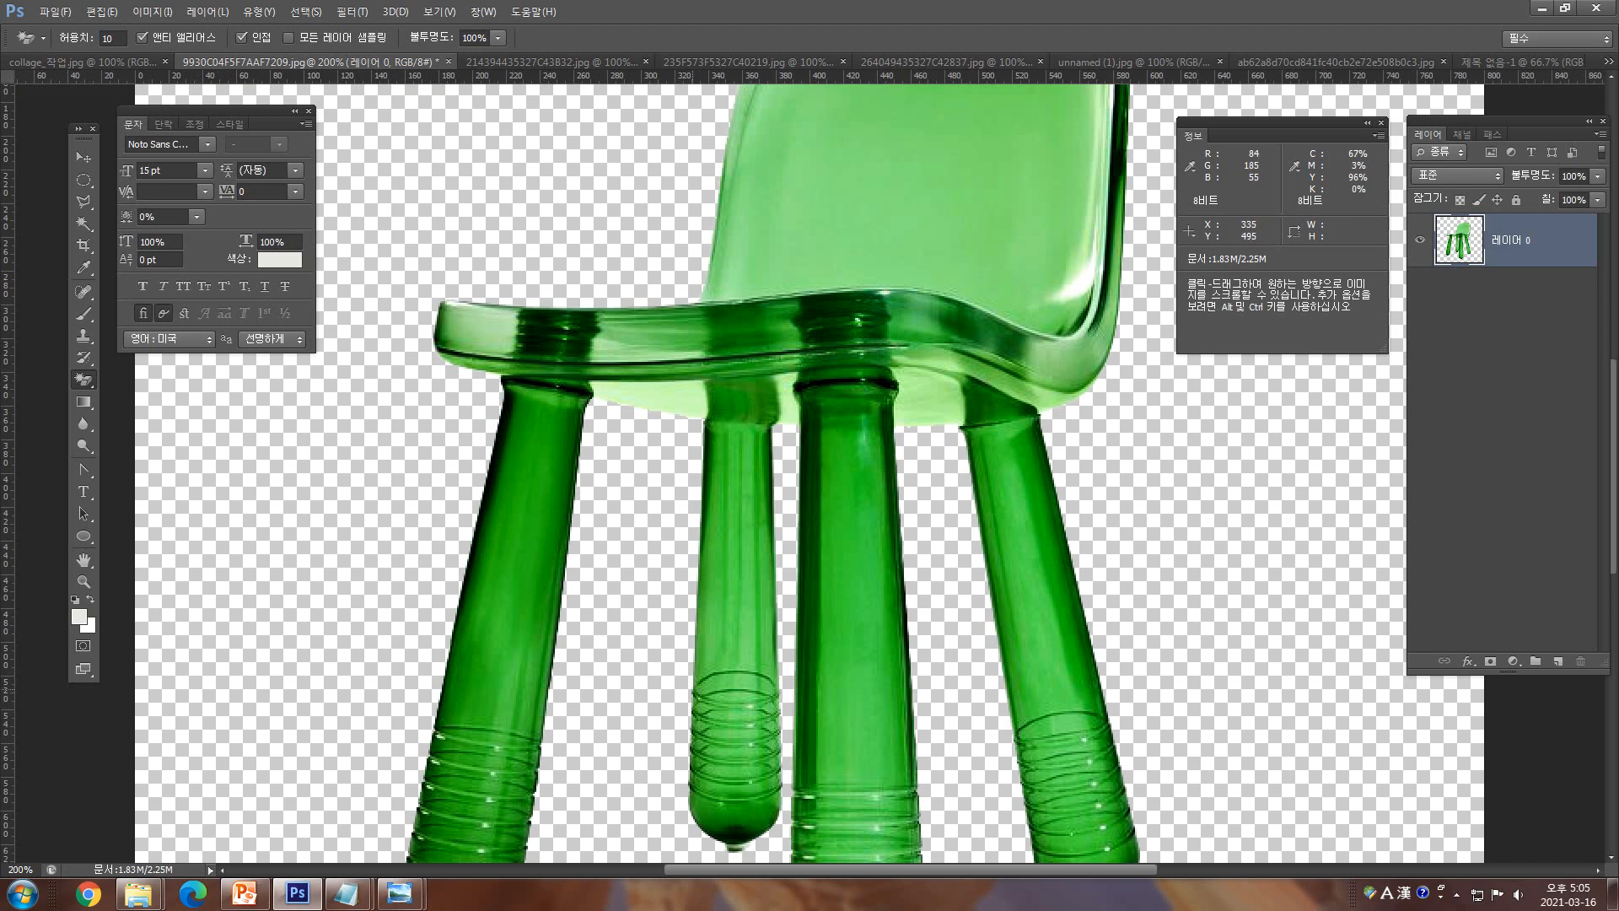
pyautogui.moveTo(700, 633); pyautogui.dragTo(685, 568)
pyautogui.moveTo(695, 773); pyautogui.dragTo(670, 368)
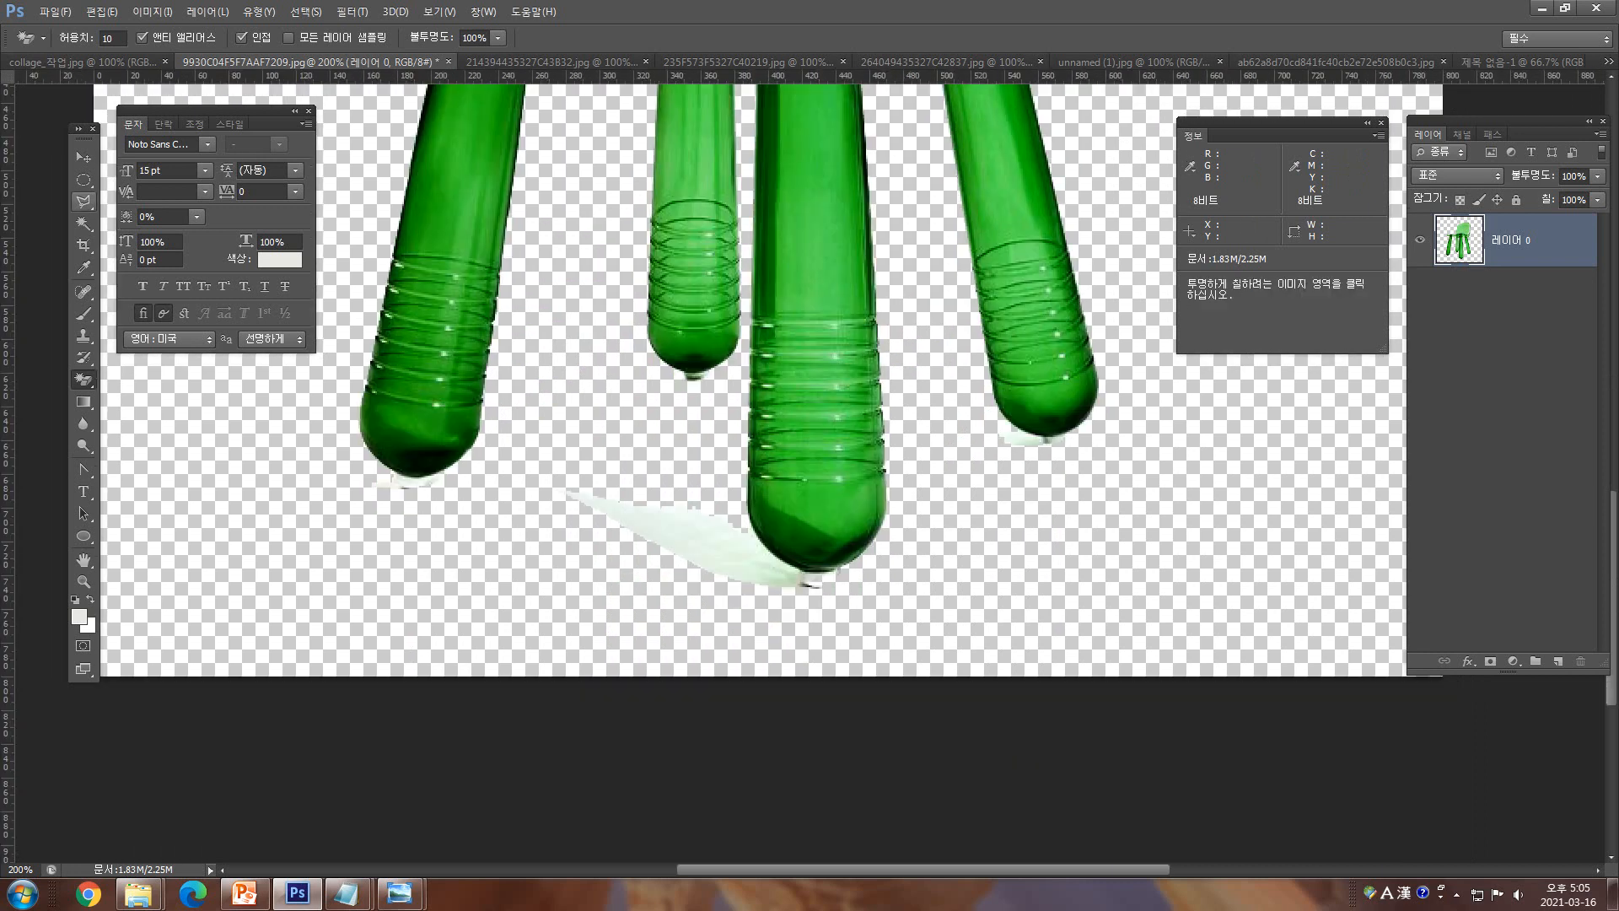
pyautogui.click(83, 201)
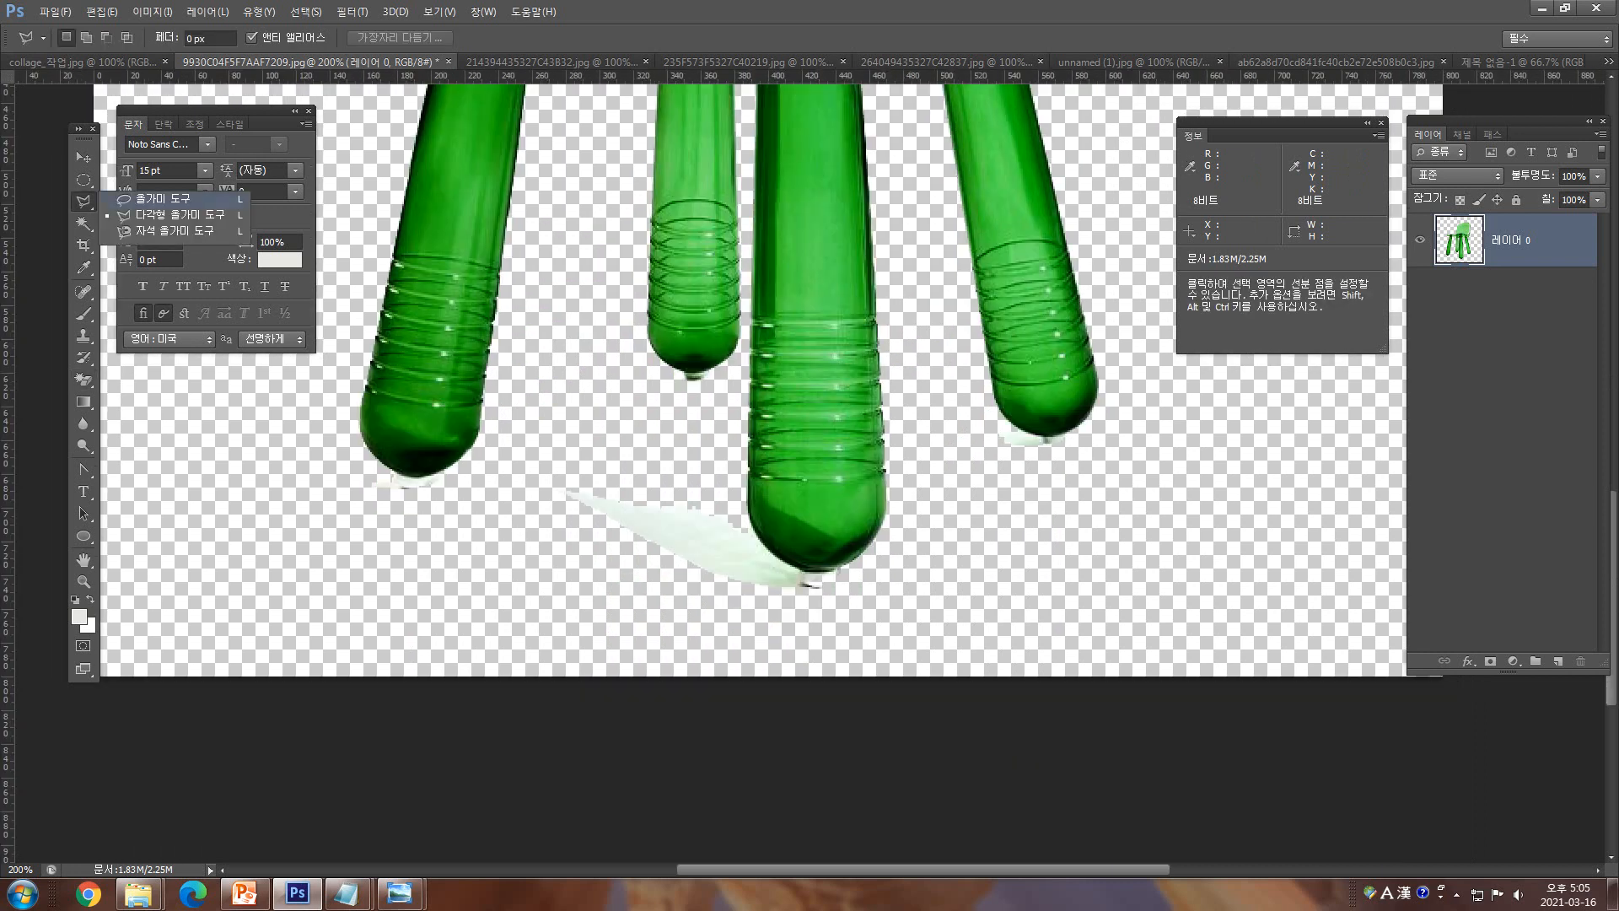
pyautogui.click(173, 214)
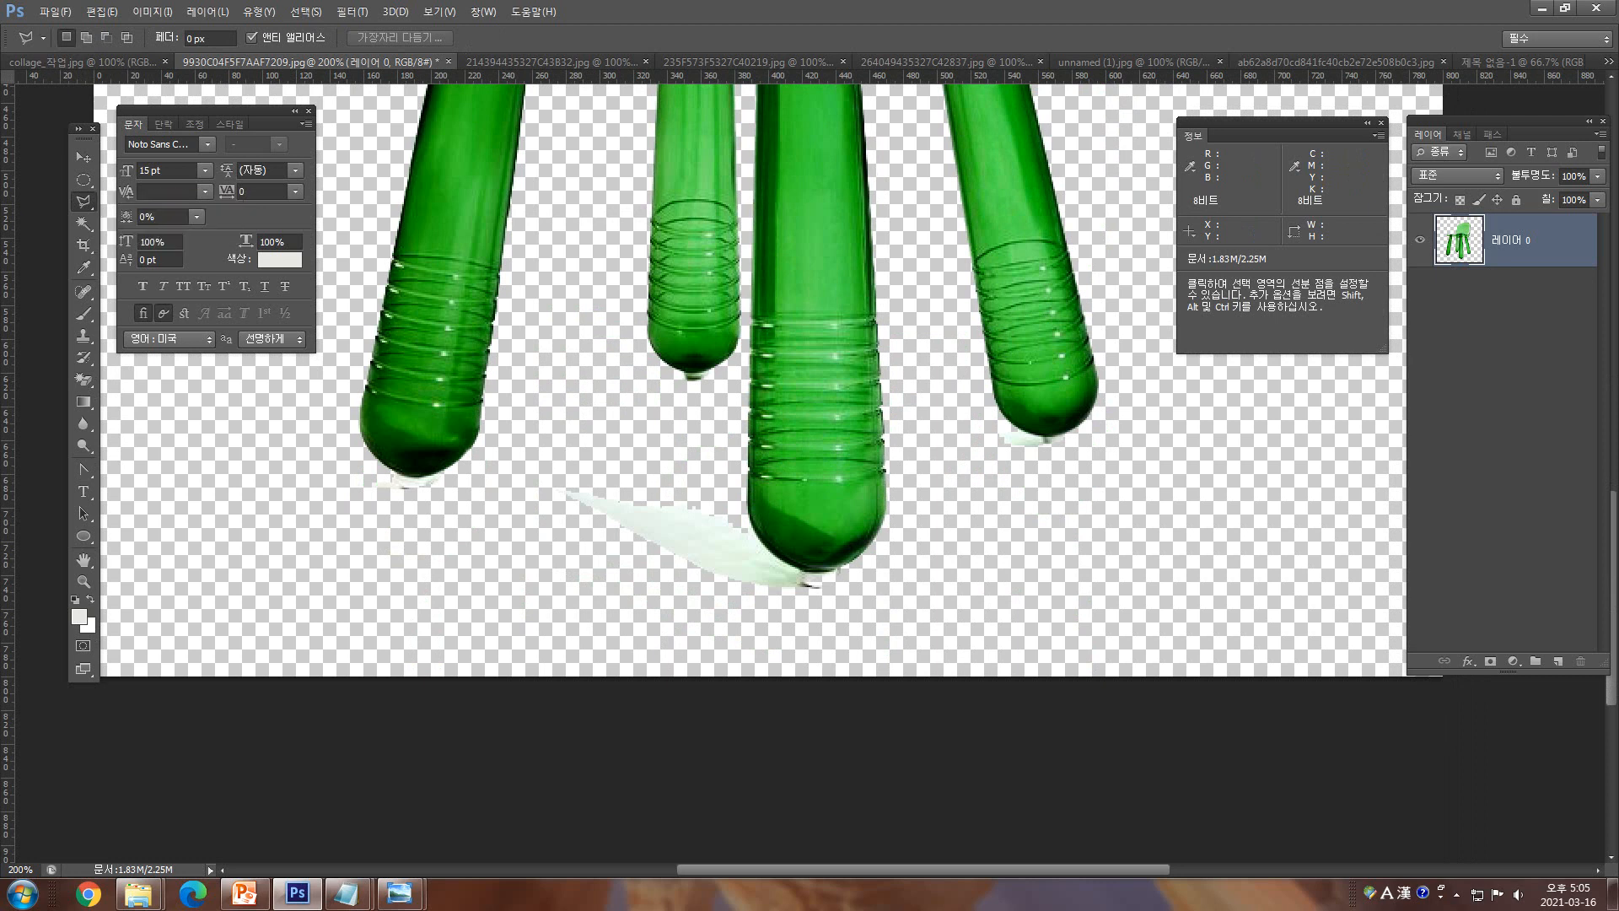
pyautogui.click(741, 504)
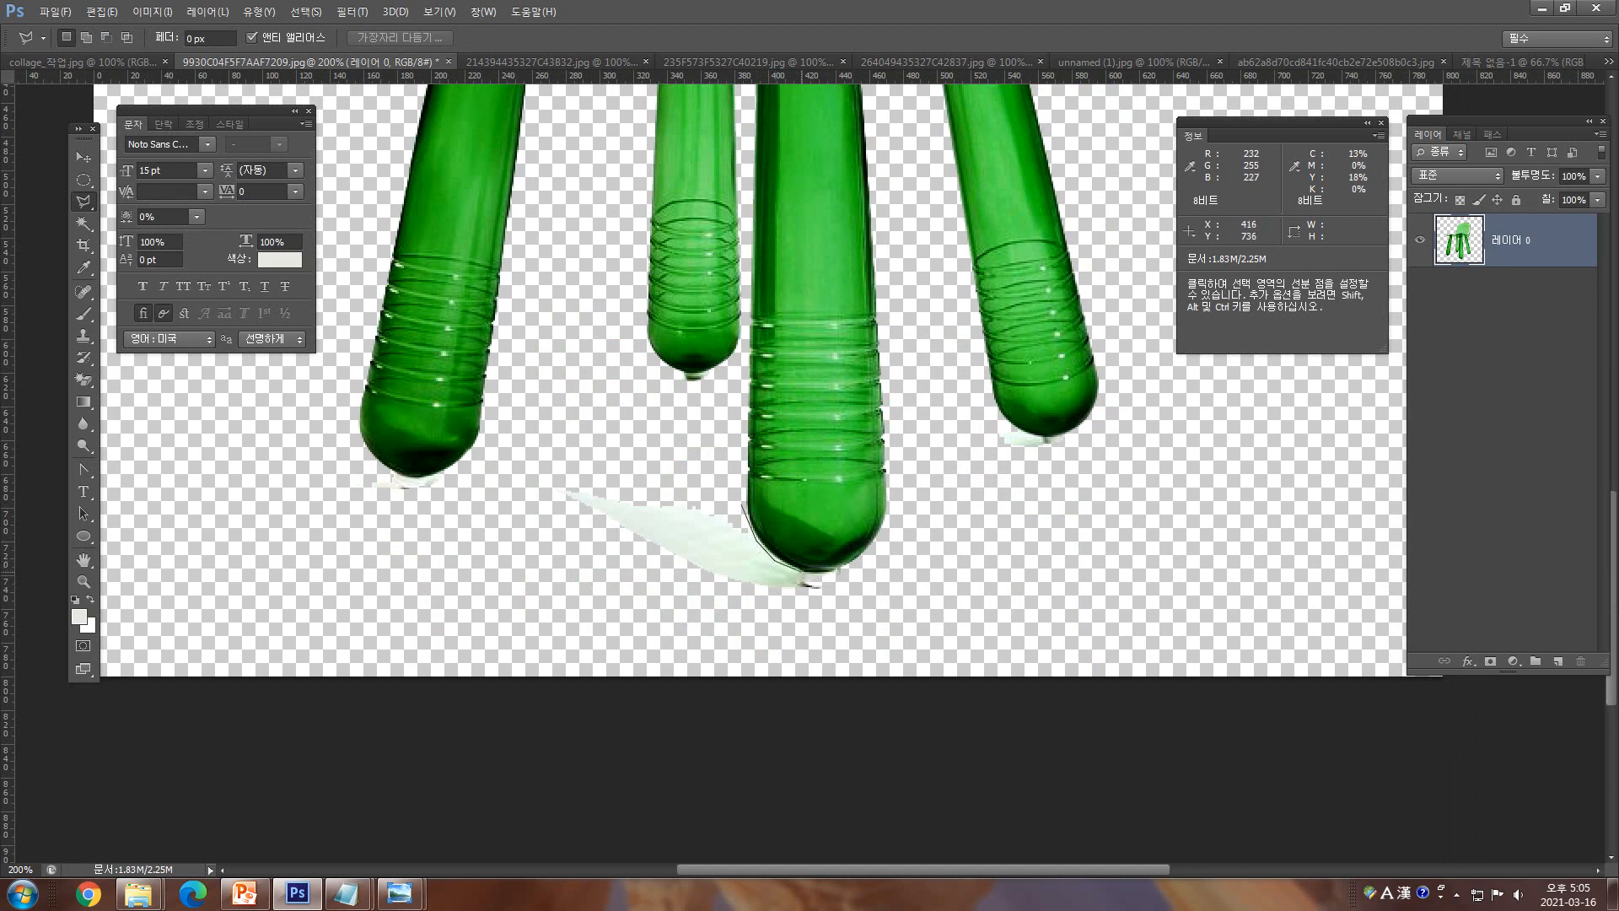
pyautogui.click(796, 600)
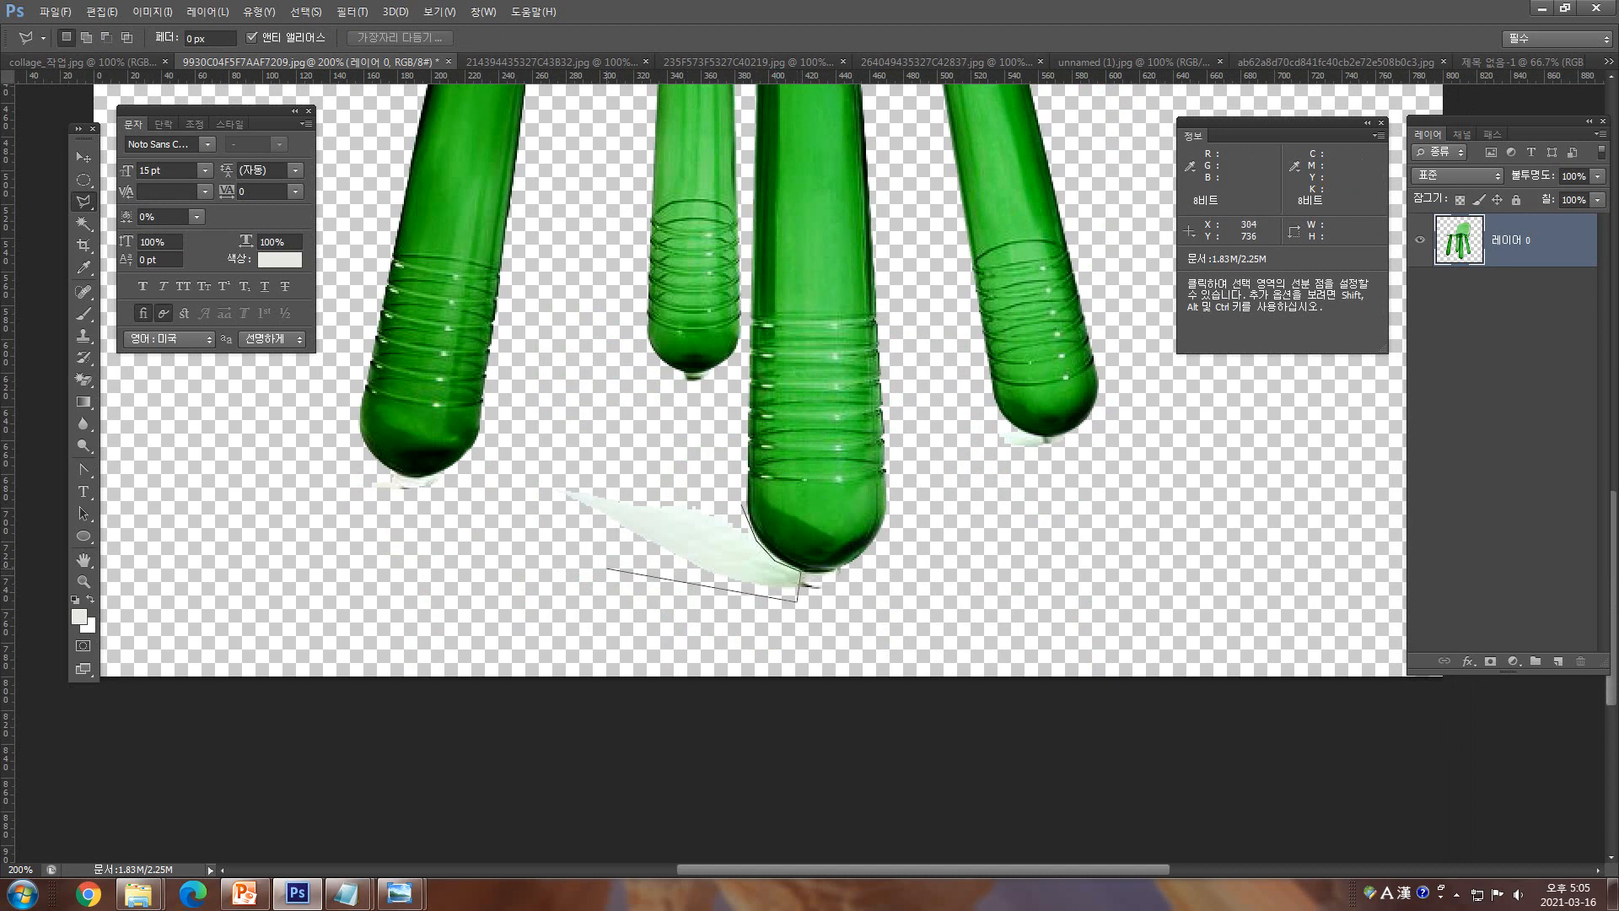
pyautogui.click(607, 569)
pyautogui.click(540, 488)
pyautogui.click(547, 458)
pyautogui.click(725, 489)
pyautogui.click(741, 506)
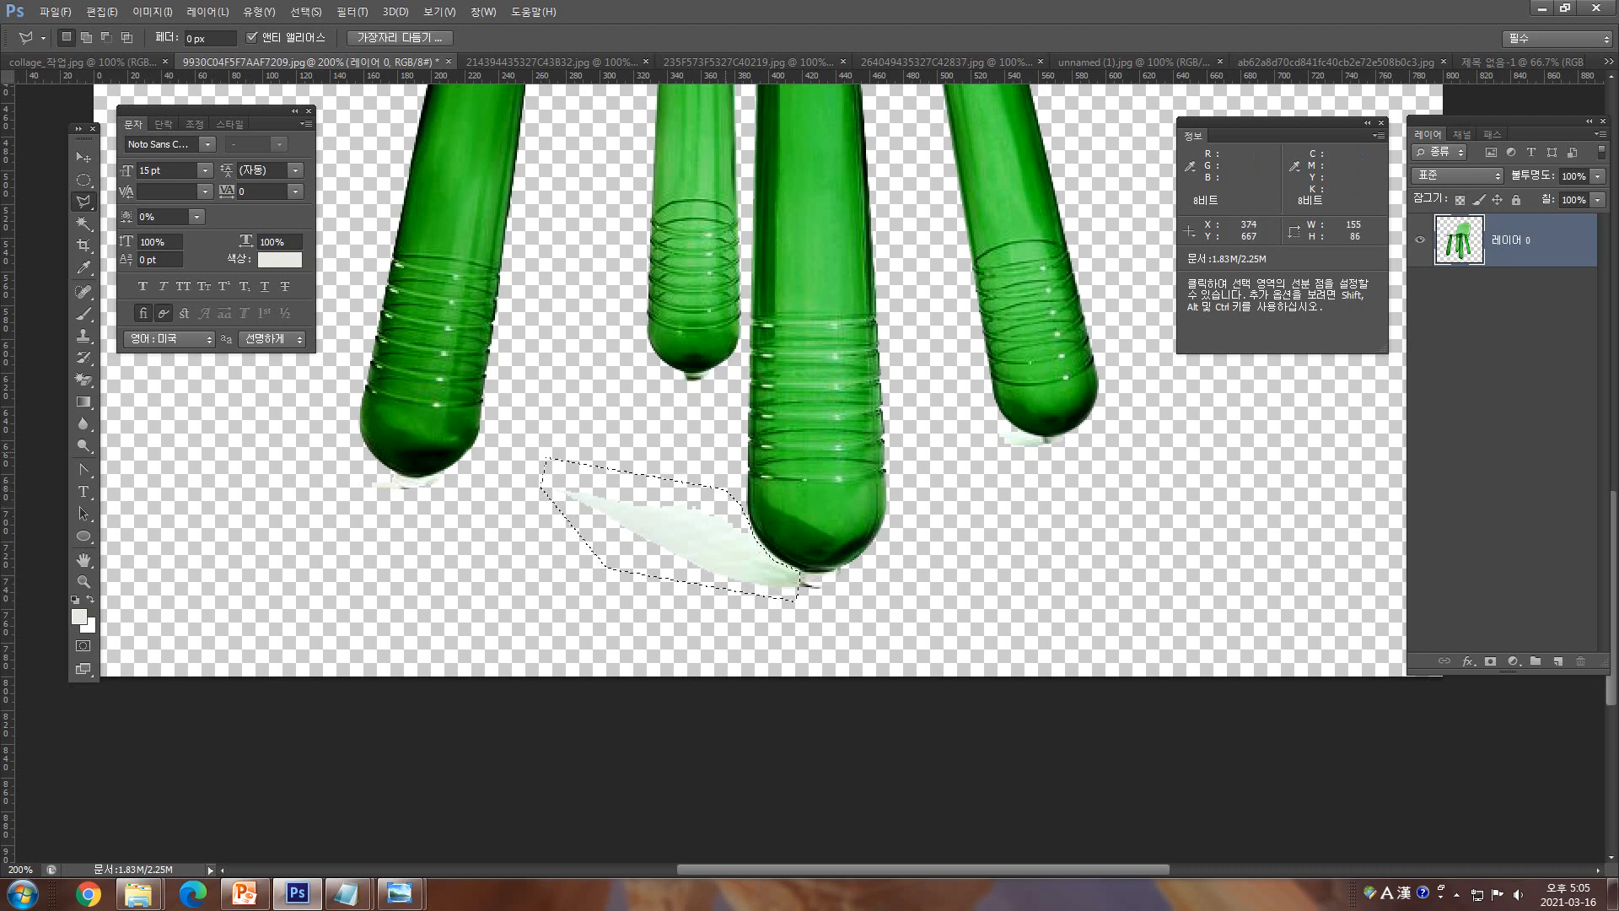
pyautogui.press('Delete')
pyautogui.hotkey('ctrl', 'd')
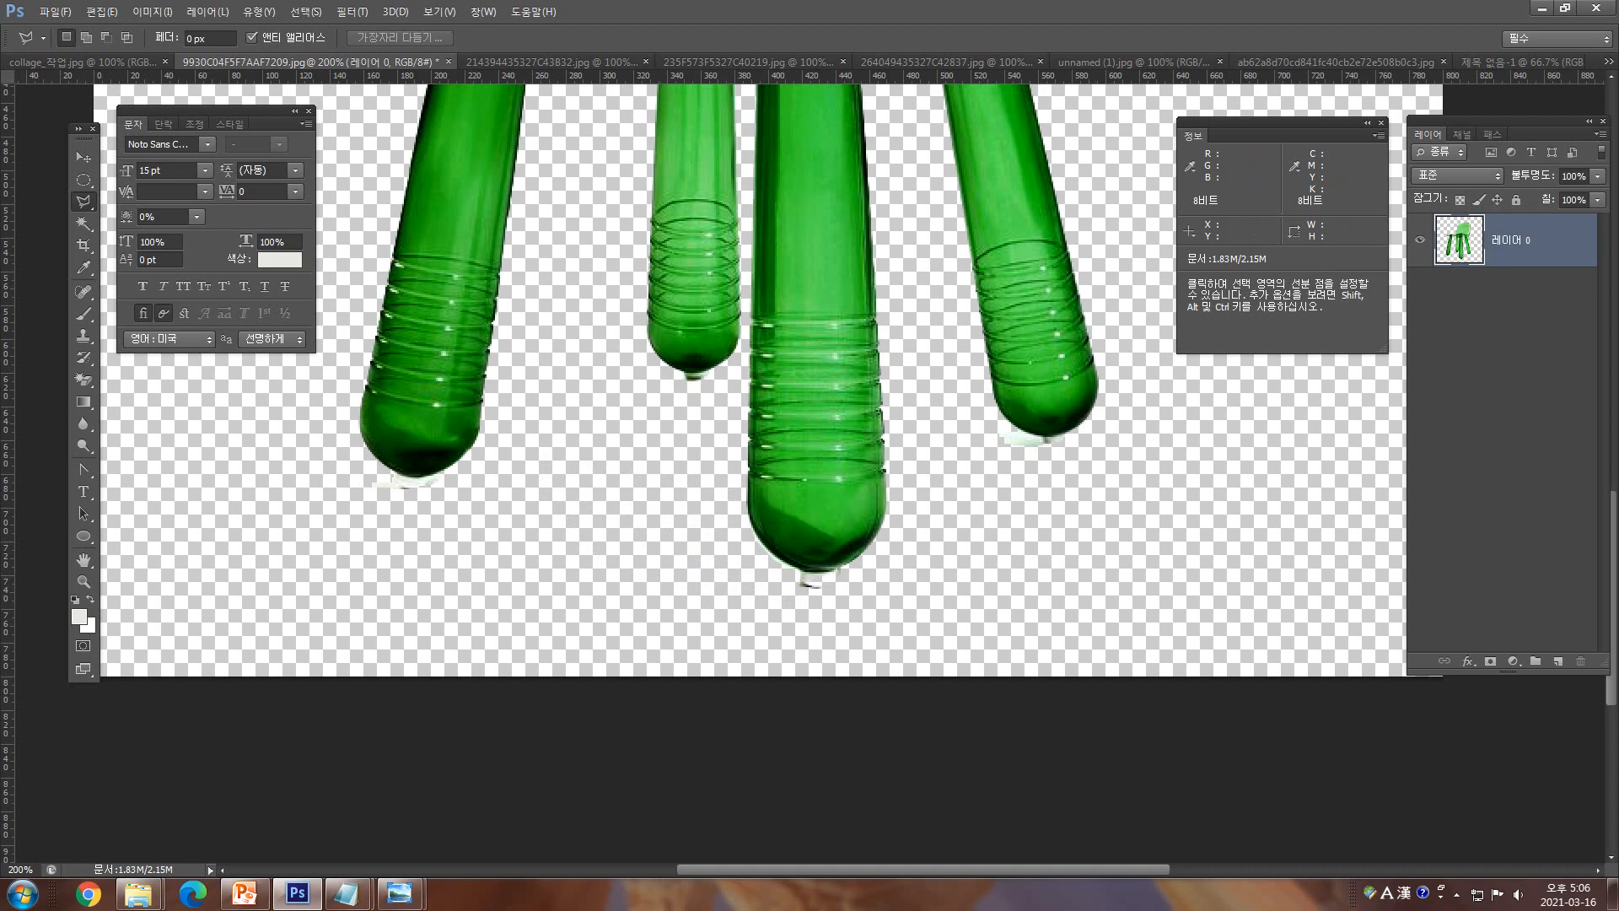
pyautogui.hotkey('ctrl', '-')
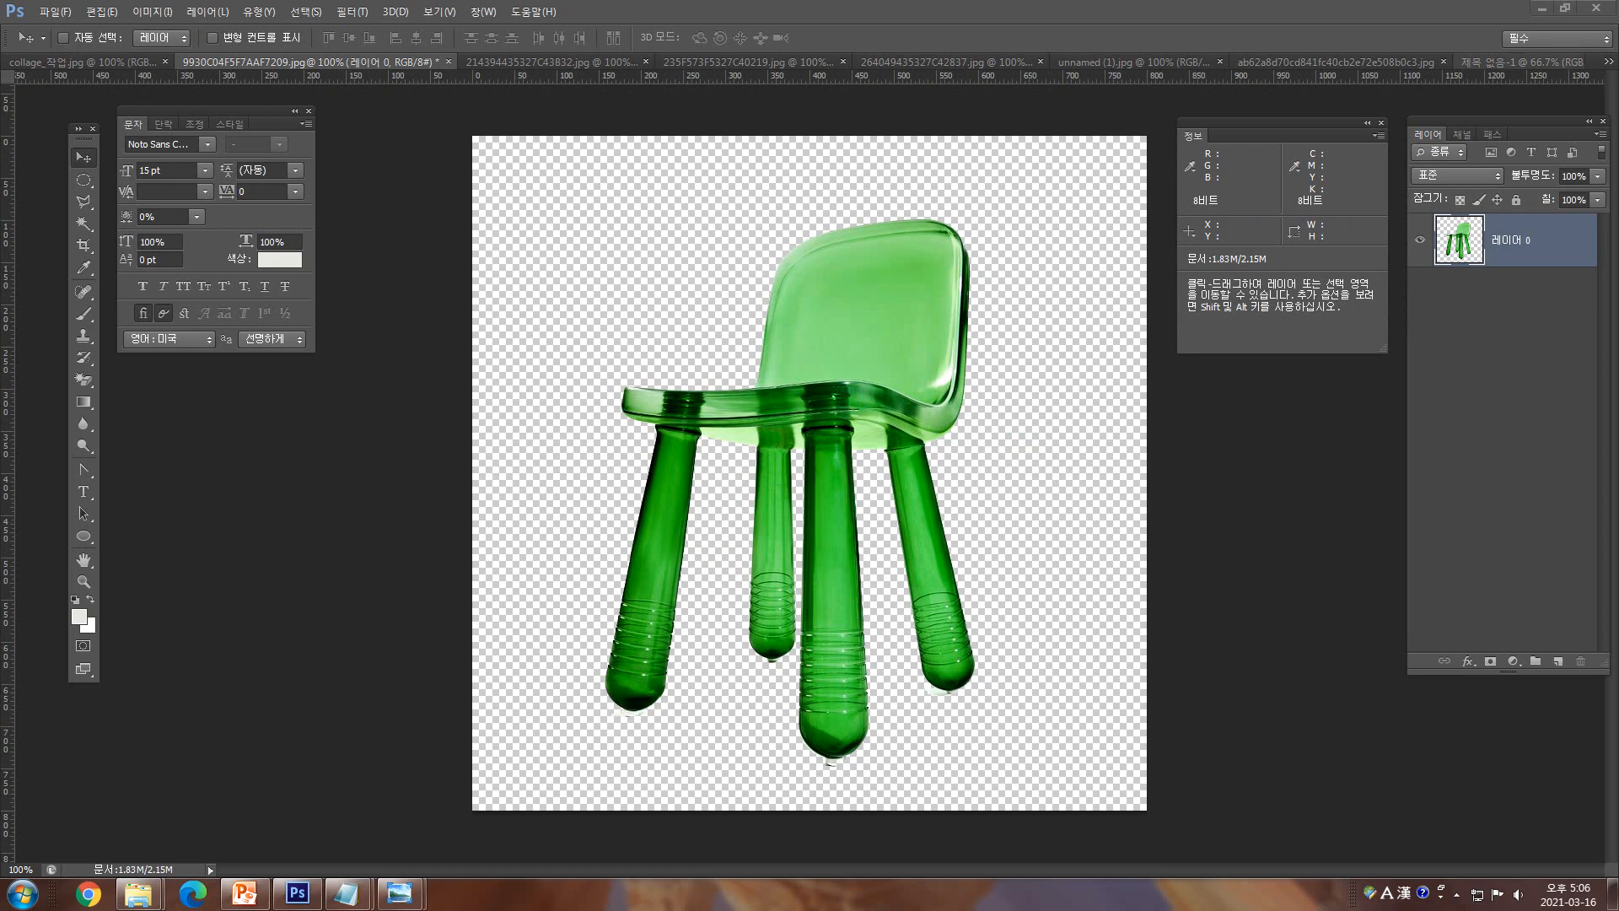
# - Float the blank 750 × 1200 document in its own window over the green chair image
pyautogui.click(1521, 62)
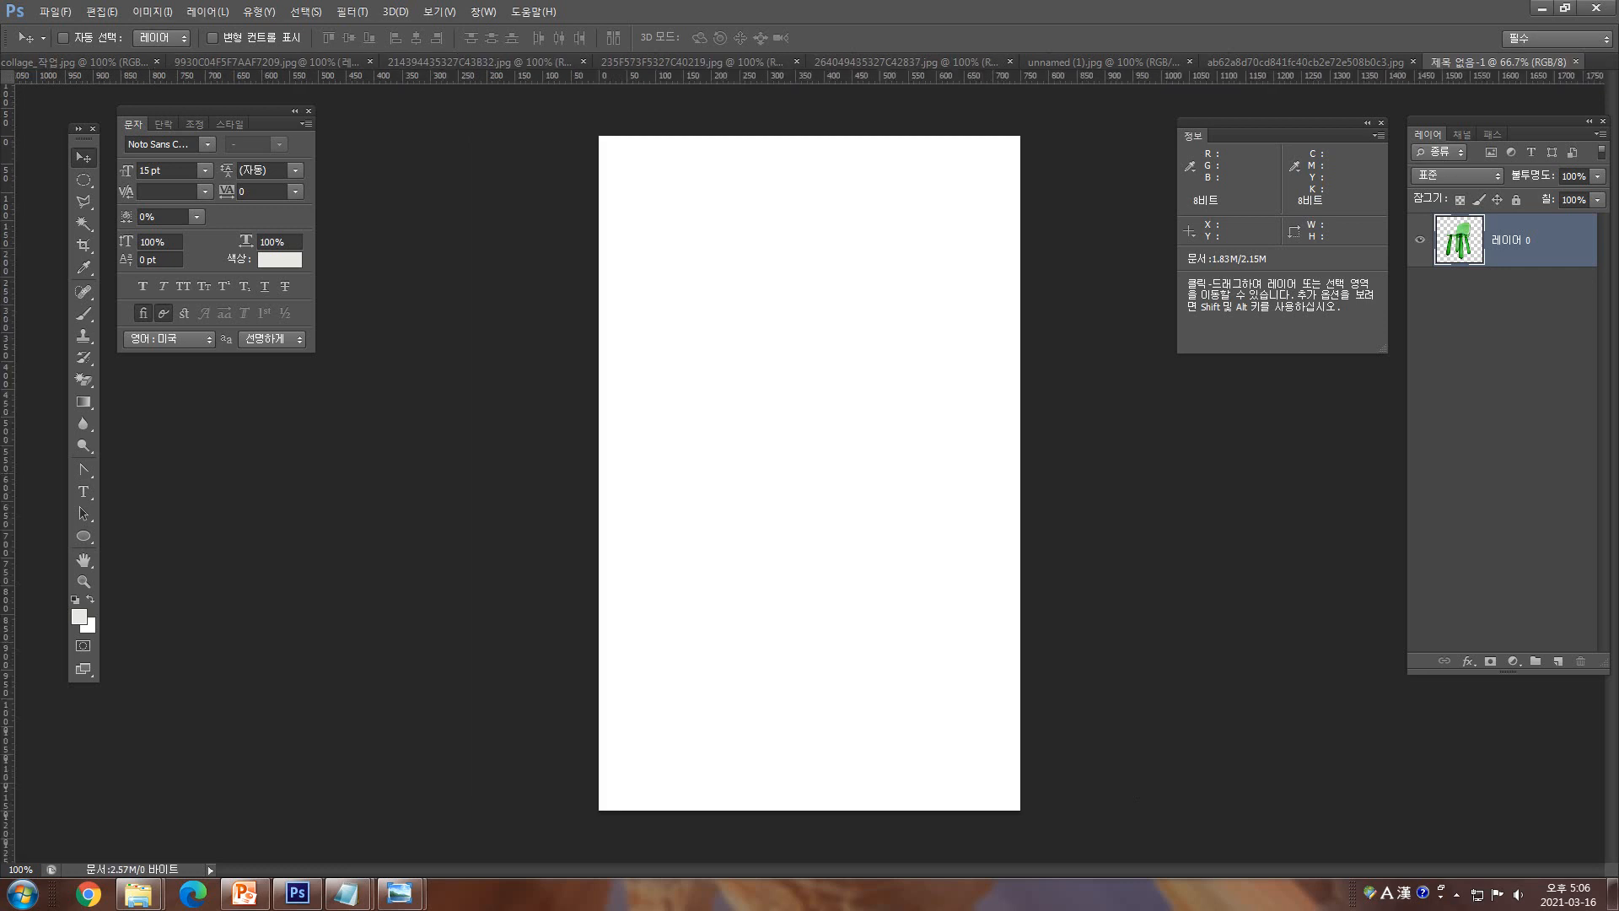
pyautogui.moveTo(1503, 62); pyautogui.dragTo(451, 248)
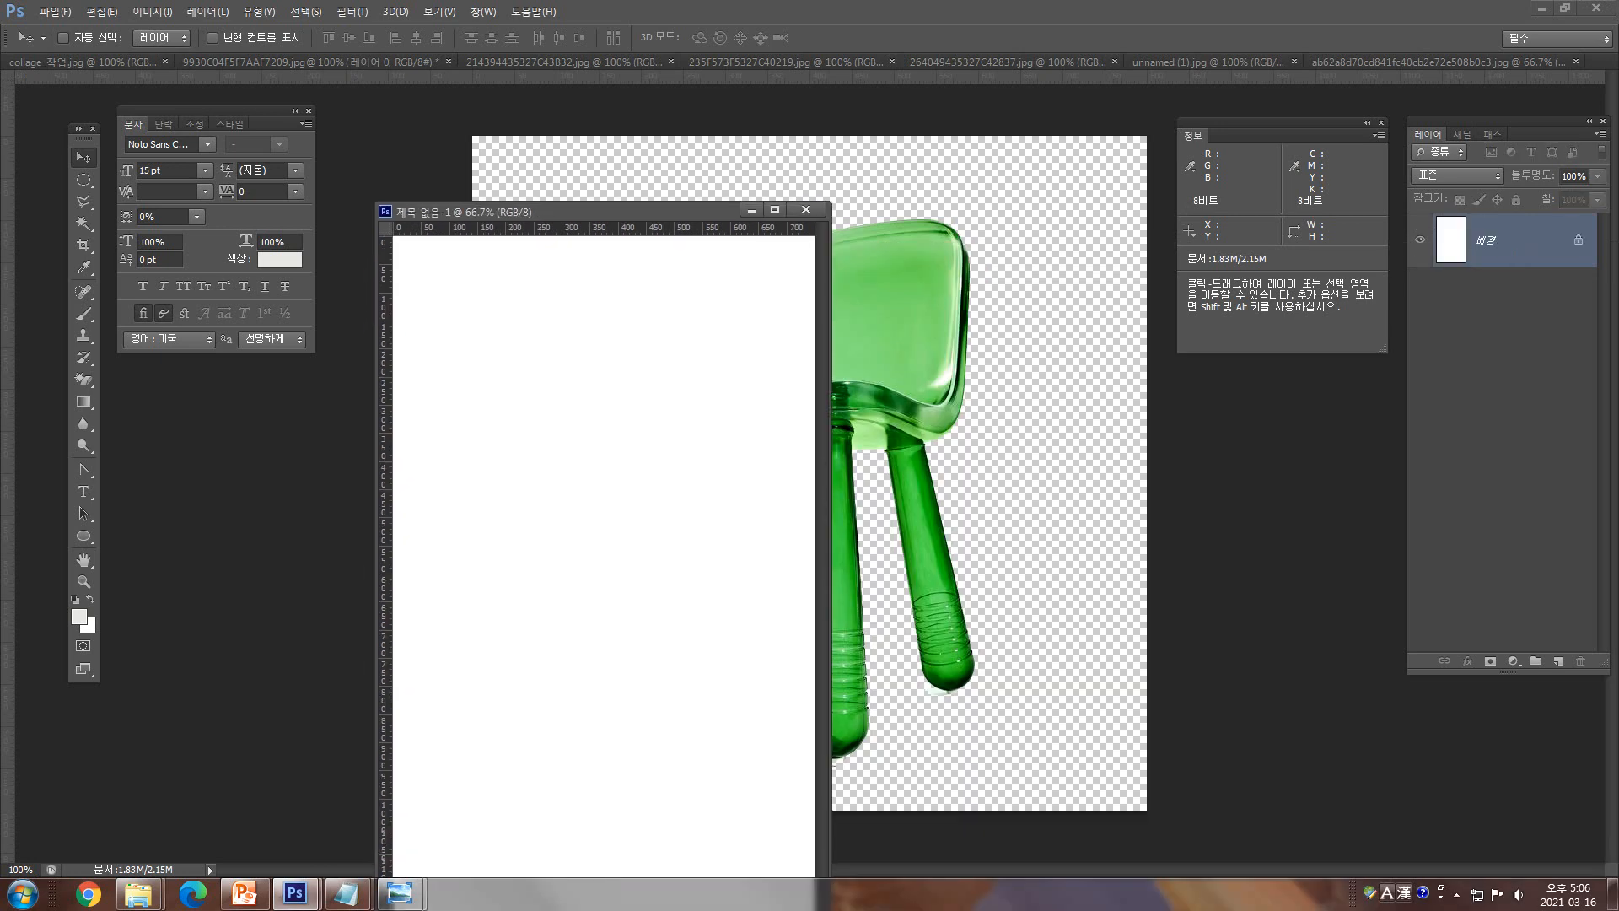
pyautogui.moveTo(506, 211); pyautogui.dragTo(526, 199)
pyautogui.click(52, 12)
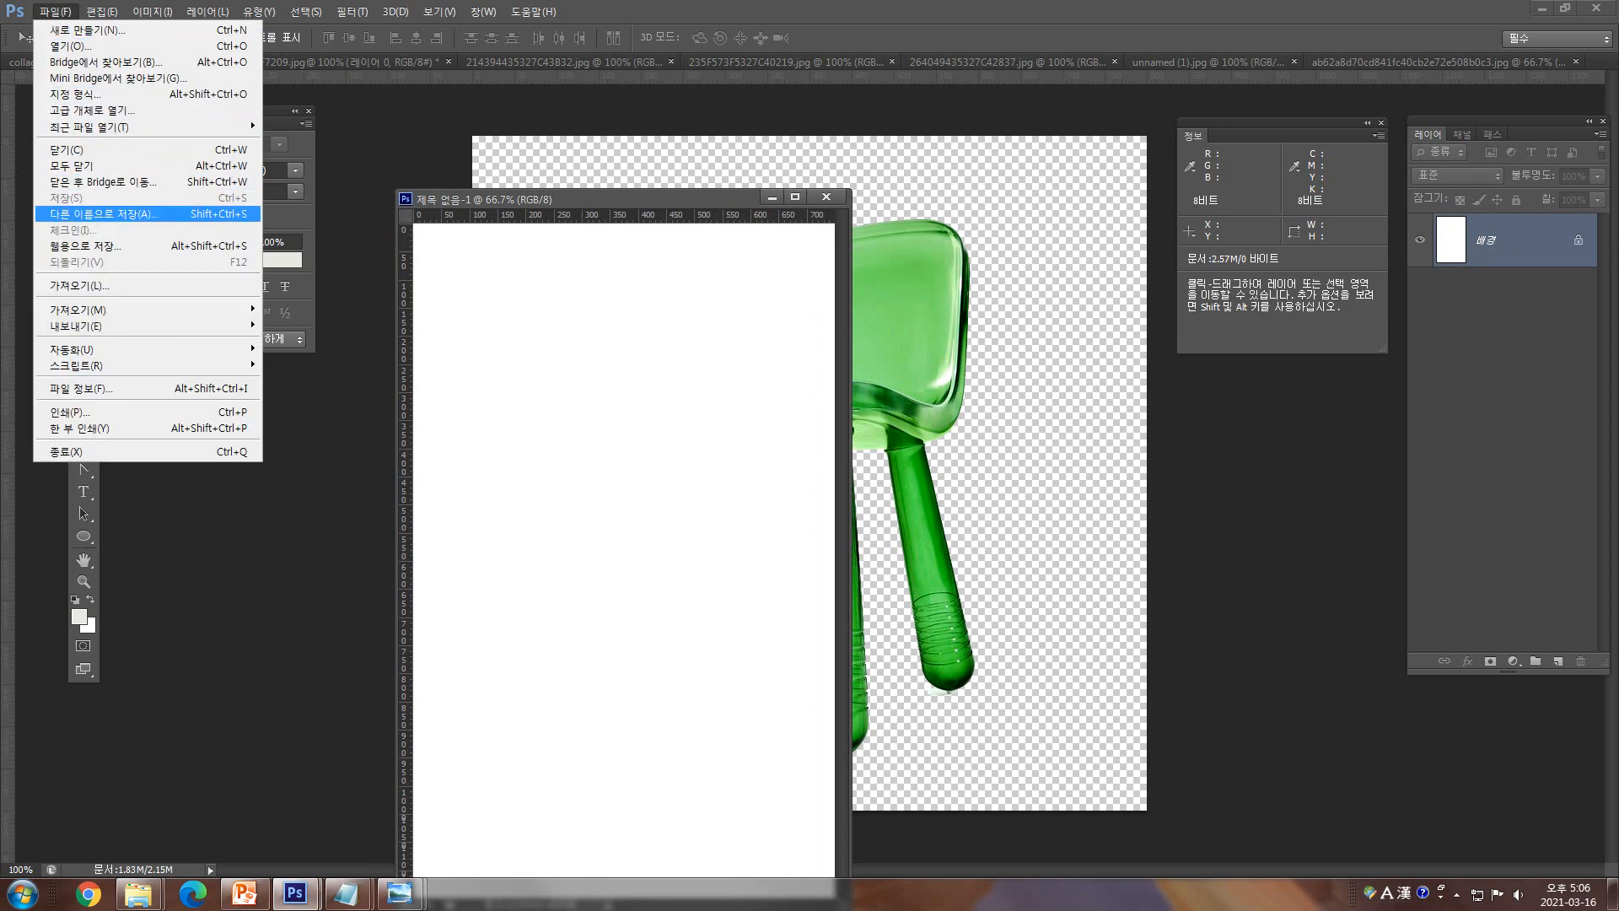
pyautogui.click(104, 214)
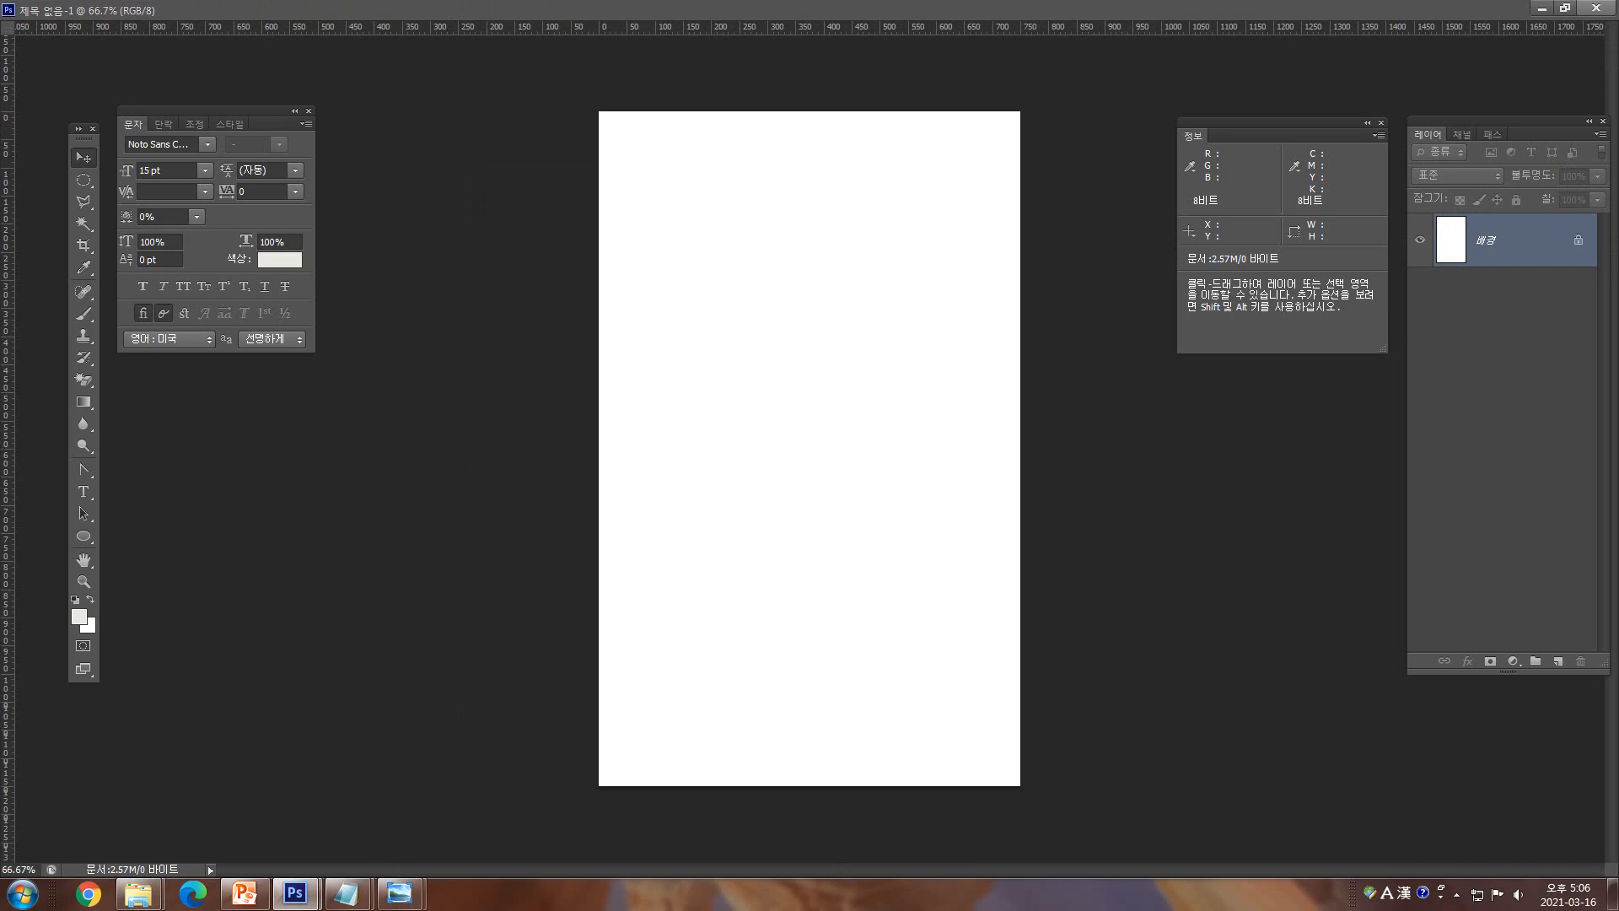
pyautogui.click(1565, 8)
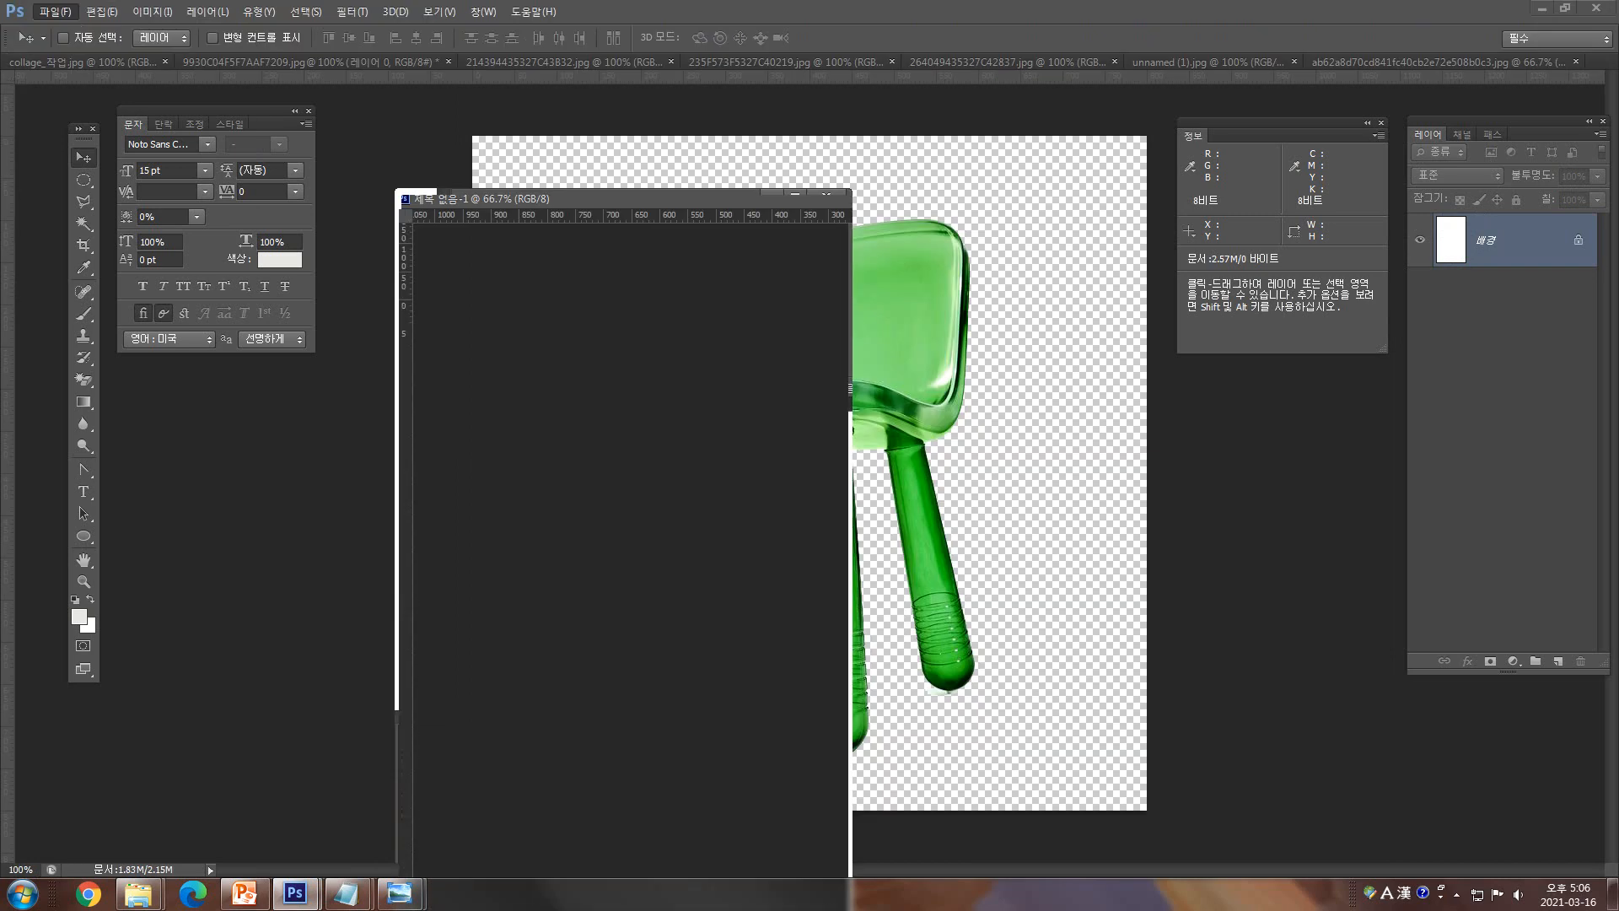
# - Save the blank document as the Photoshop file 제품중심.psd in the 대상자료 folder
pyautogui.click(56, 12)
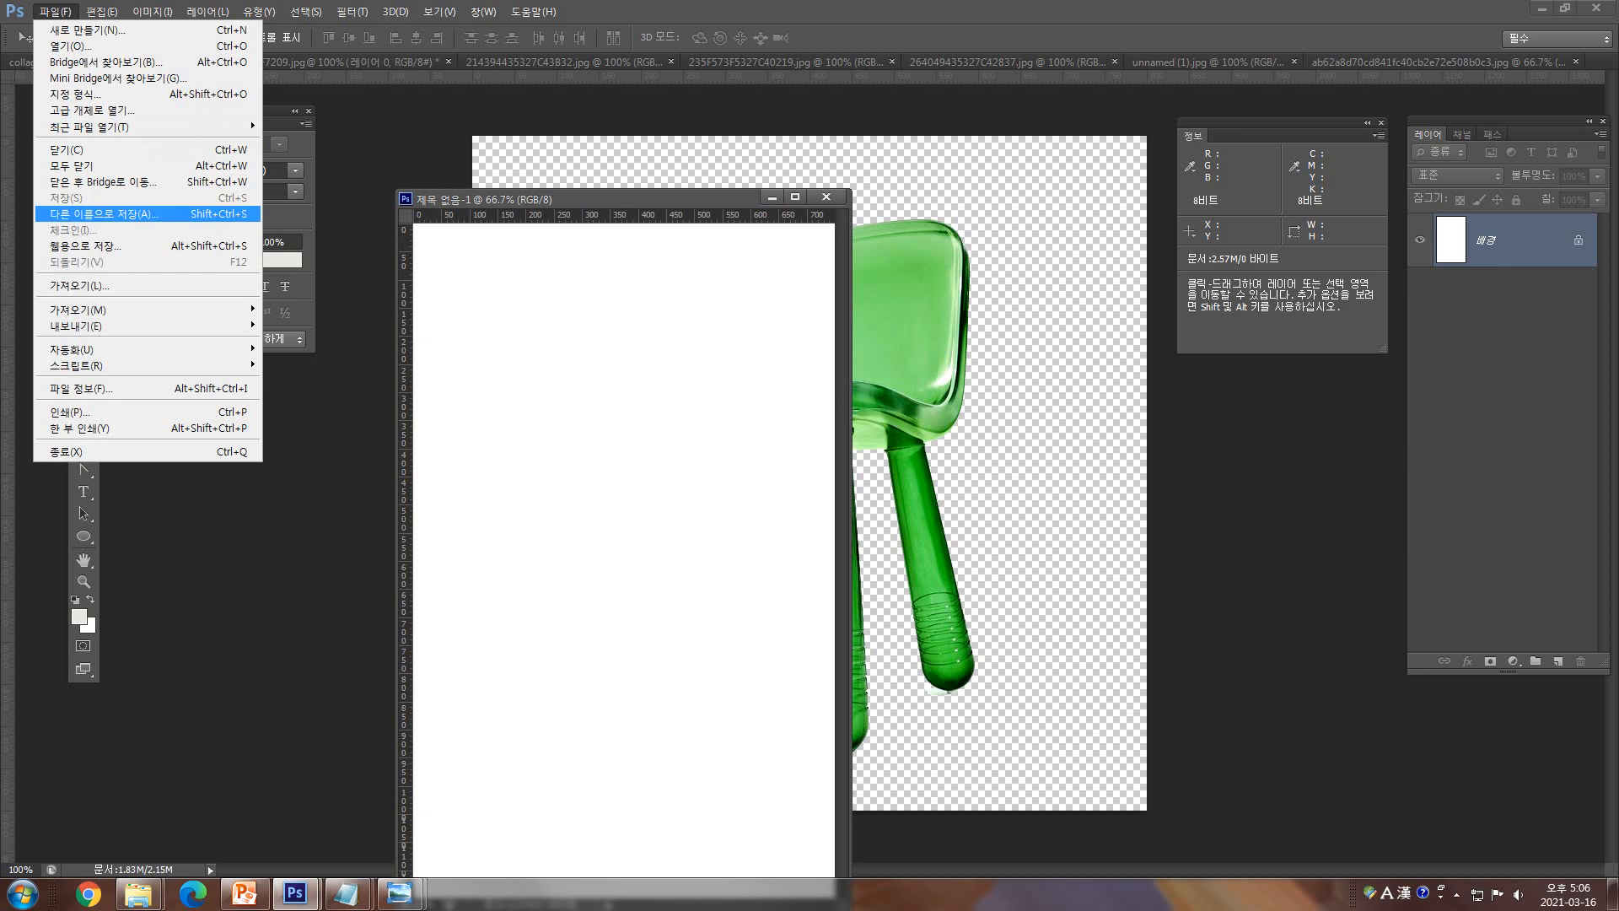
pyautogui.click(105, 214)
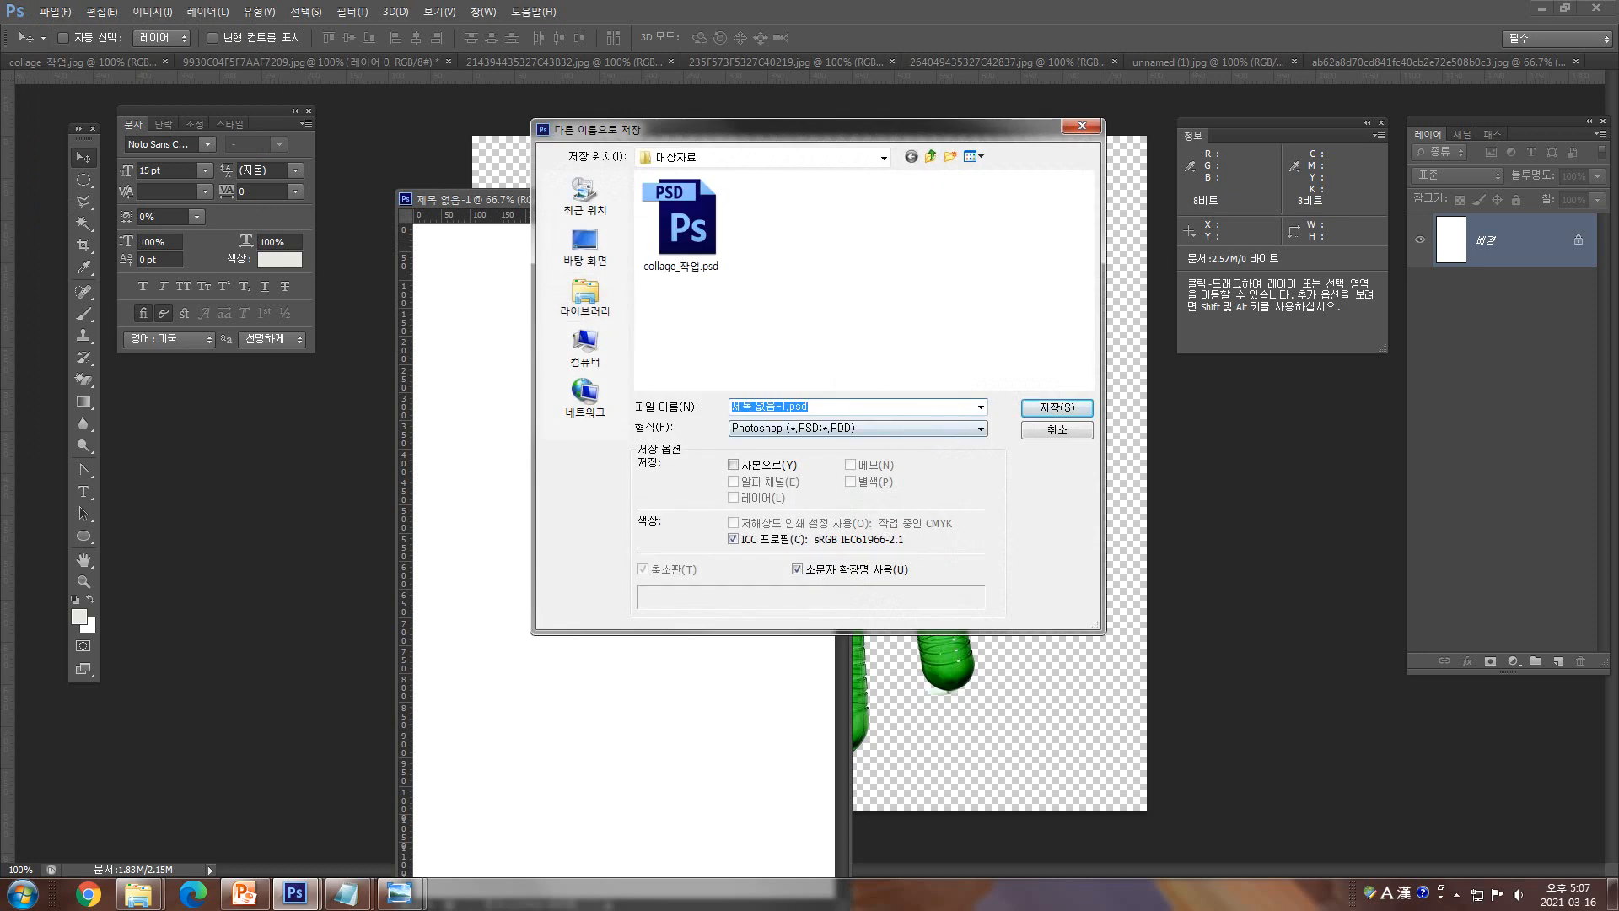
pyautogui.click(808, 407)
pyautogui.moveTo(786, 406); pyautogui.dragTo(731, 407)
pyautogui.press('Hangul')
pyautogui.write('제출ㅈㅜㅇ심')
pyautogui.press('Return')
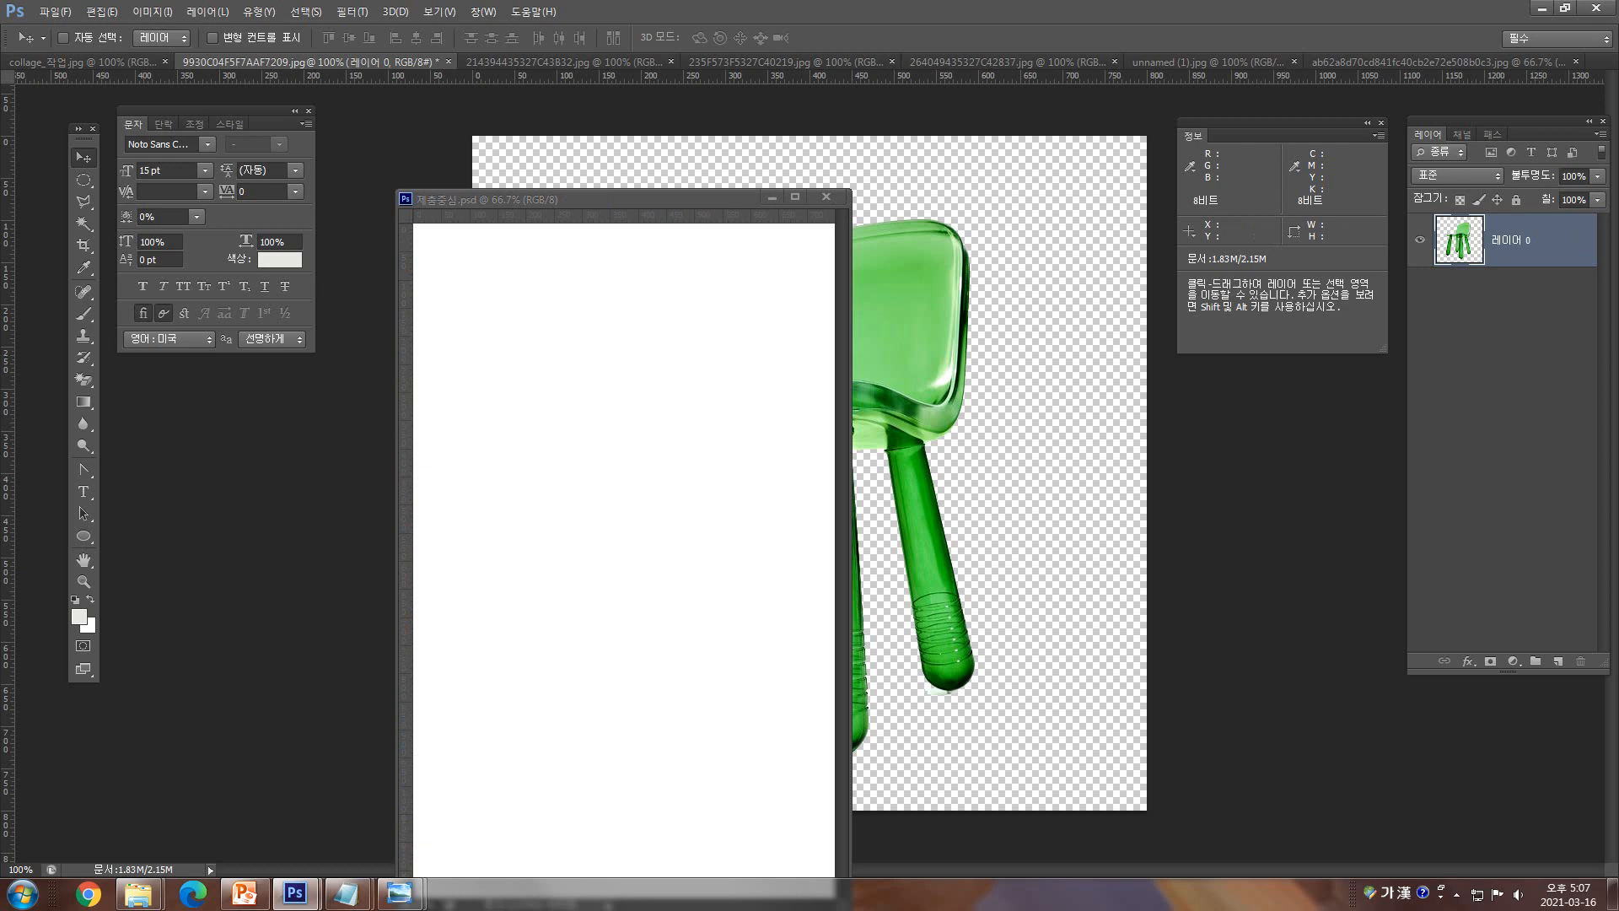
# - Duplicate the cut-out green chair layer into the document 제품중심.psd
pyautogui.rightClick(1493, 239)
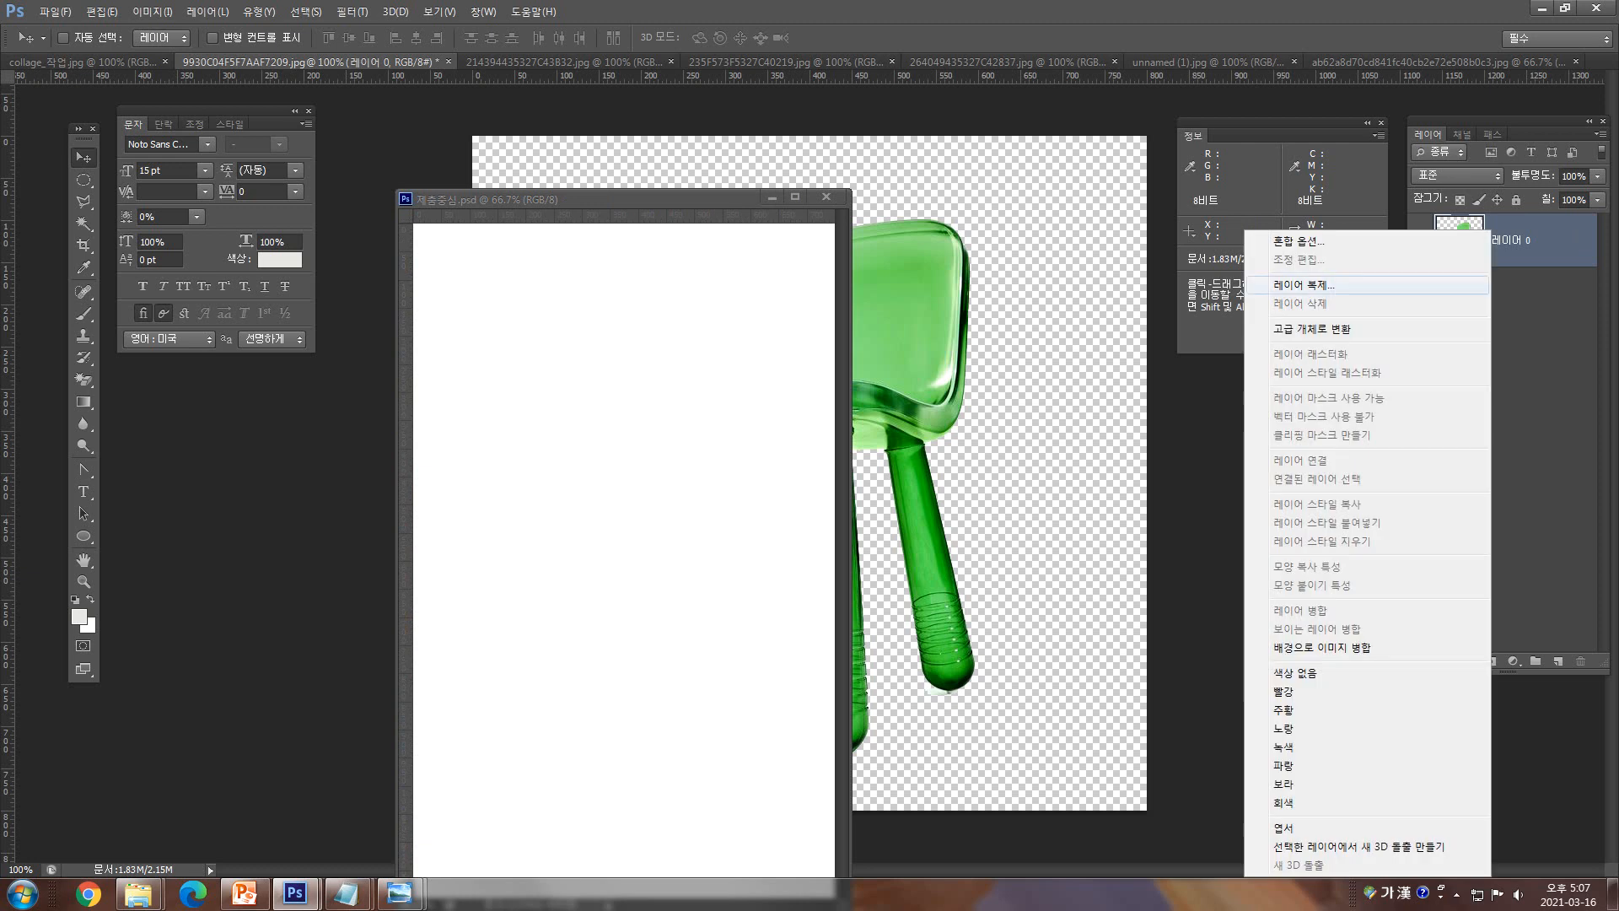
pyautogui.click(1303, 285)
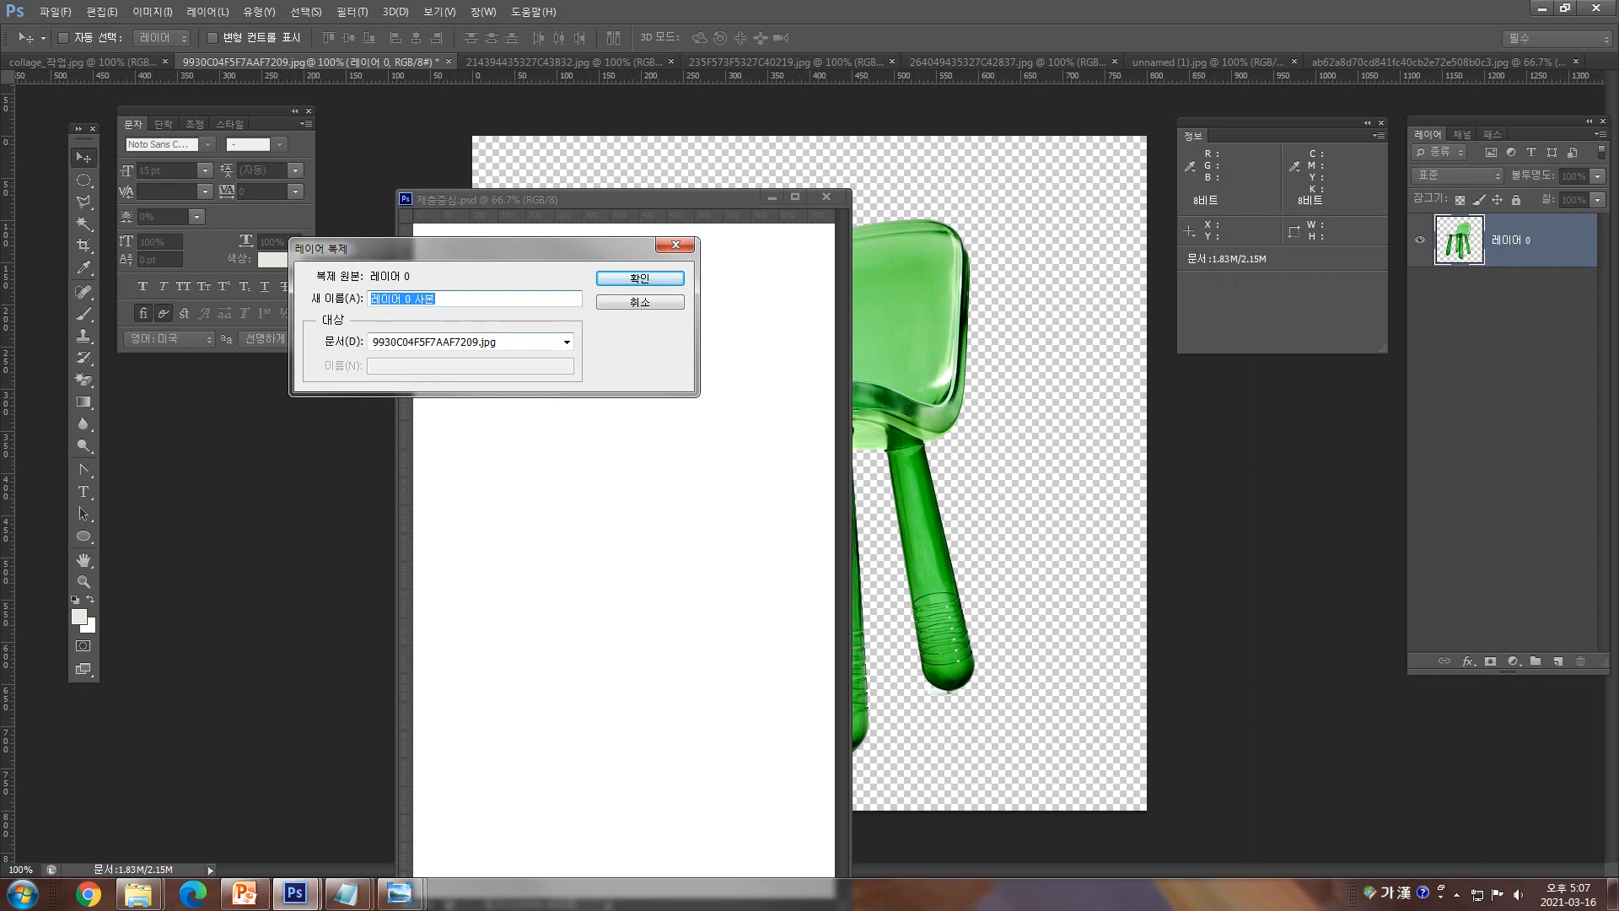
pyautogui.click(516, 341)
pyautogui.press('Return')
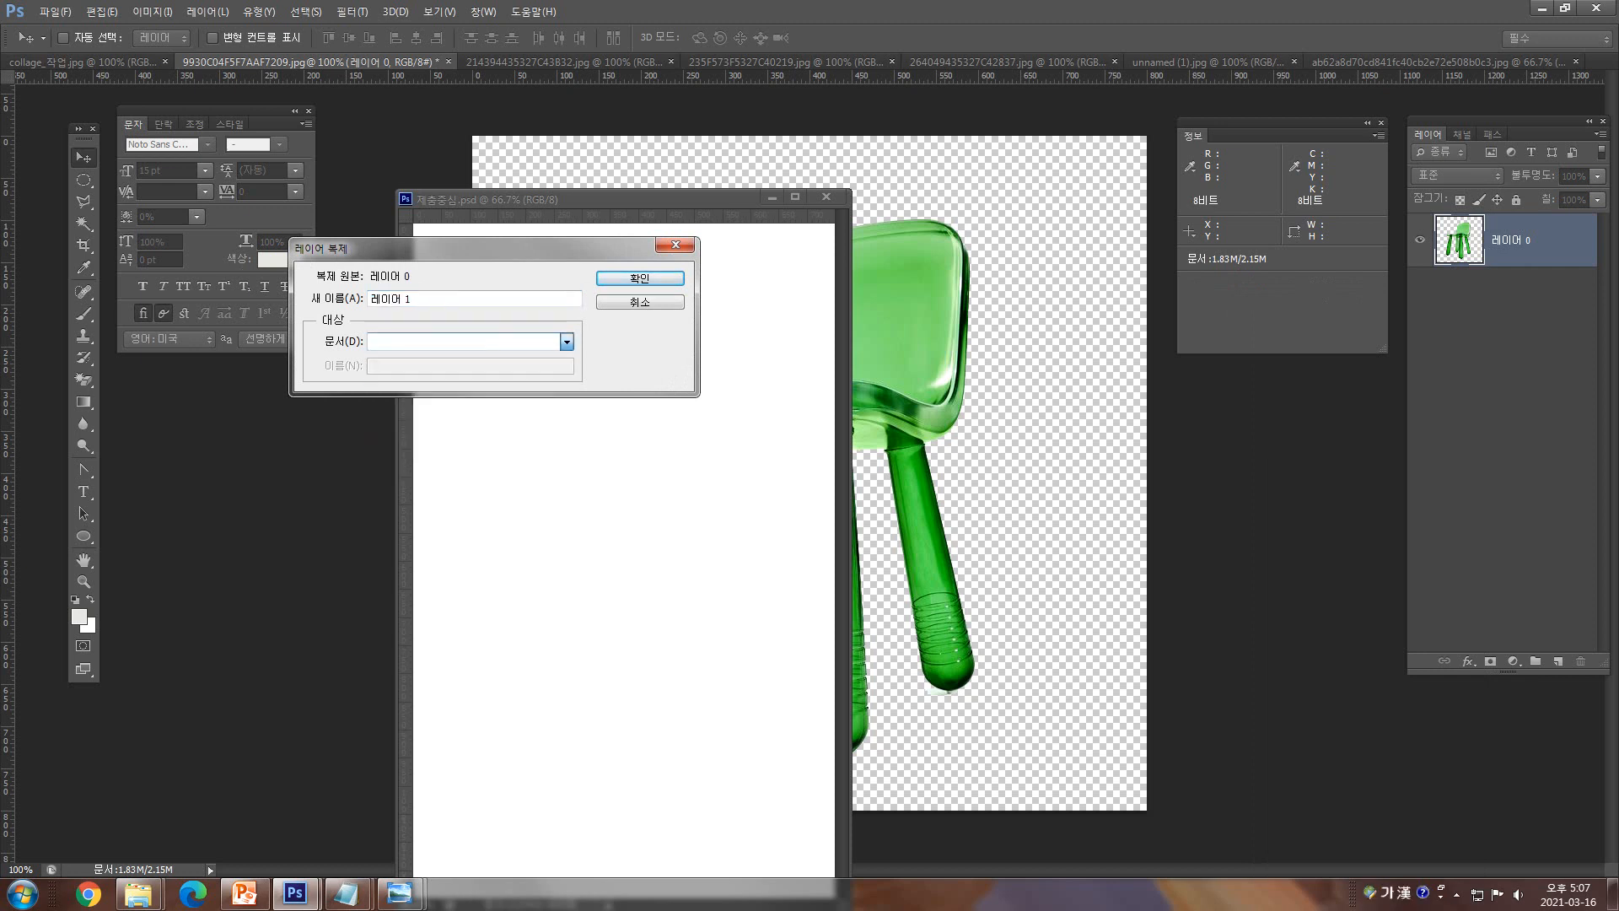
pyautogui.press('Return')
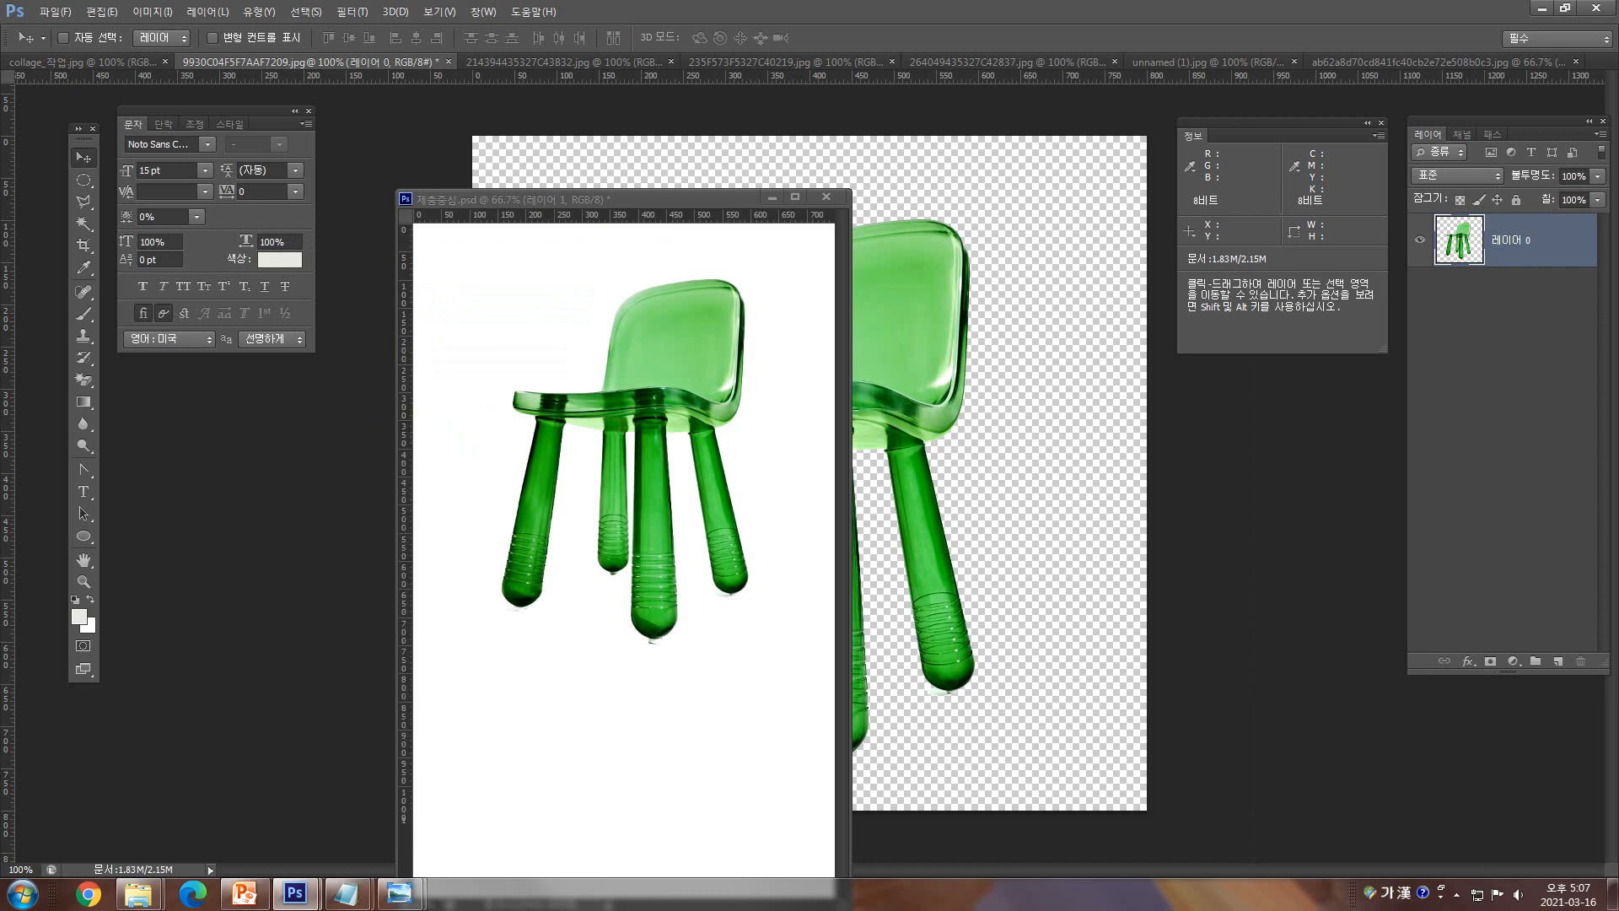
# - Copy the chair layer into the collage document a second time and delete that extra layer
pyautogui.moveTo(658, 199); pyautogui.dragTo(725, 147)
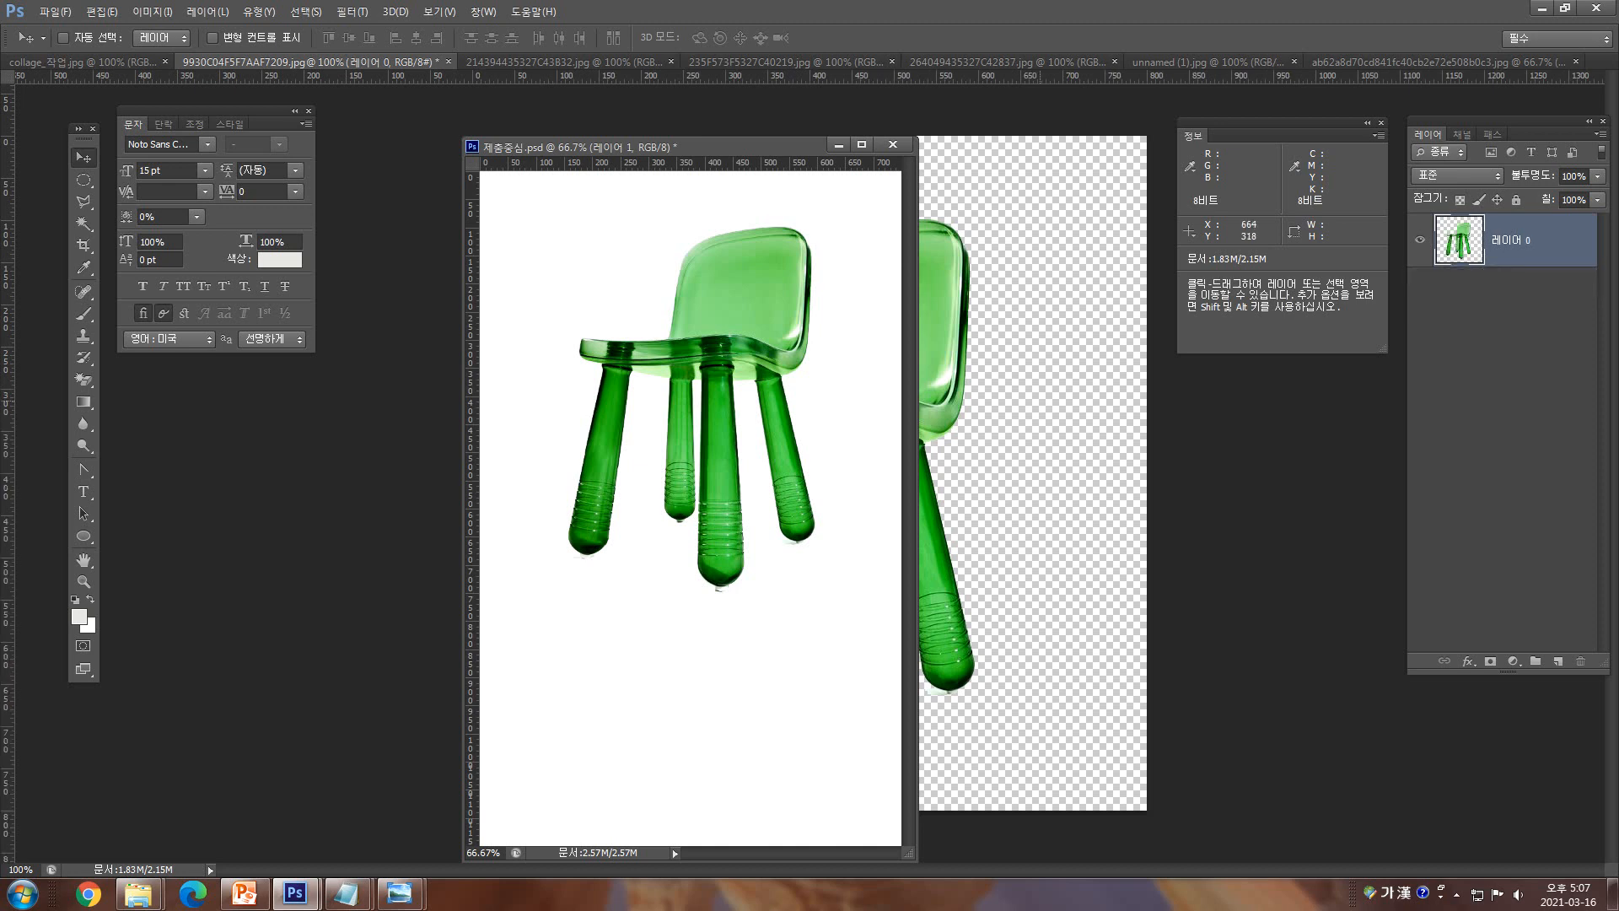
pyautogui.moveTo(1459, 239); pyautogui.dragTo(813, 580)
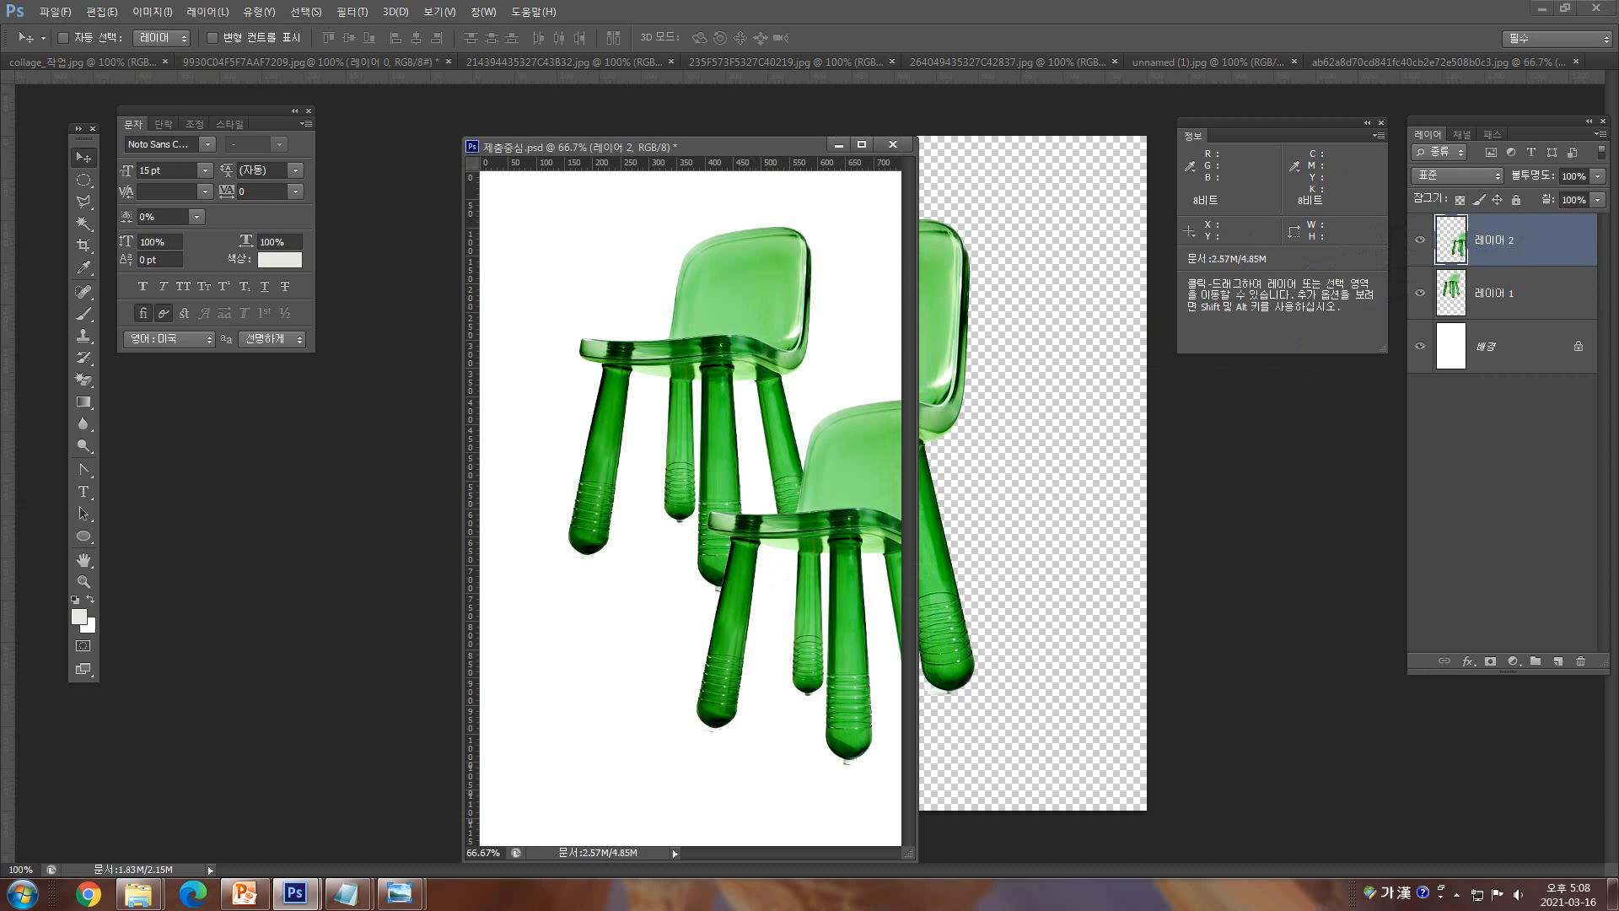
pyautogui.moveTo(1565, 255); pyautogui.dragTo(1580, 661)
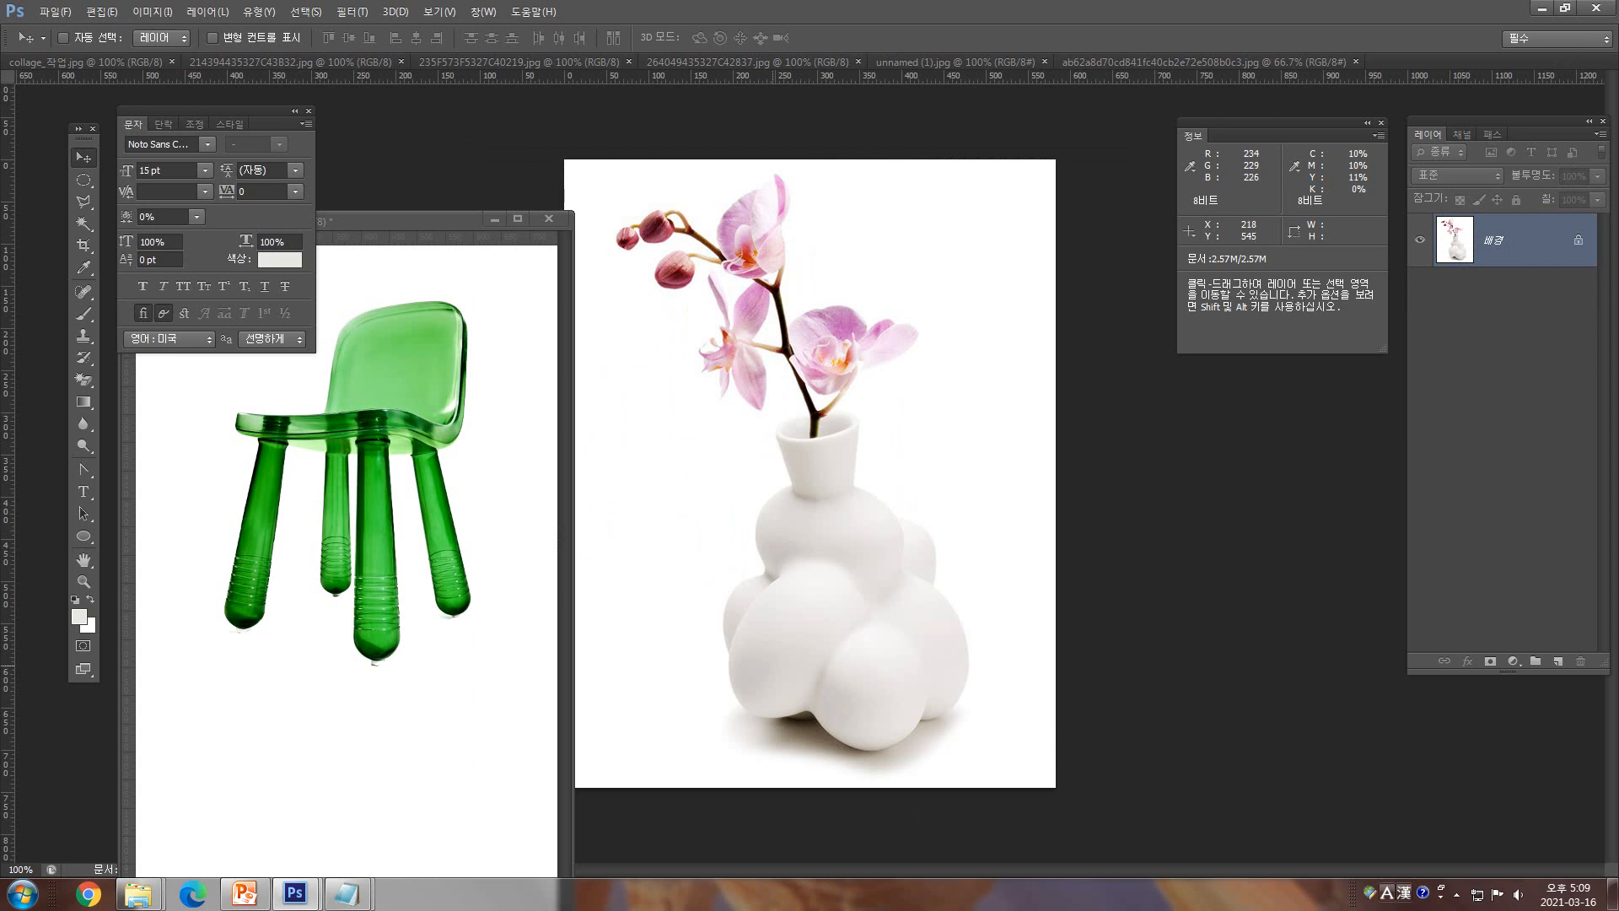
# - Darken the orchid vase image with a Levels adjustment, setting the shadow input level to 94
pyautogui.click(777, 653)
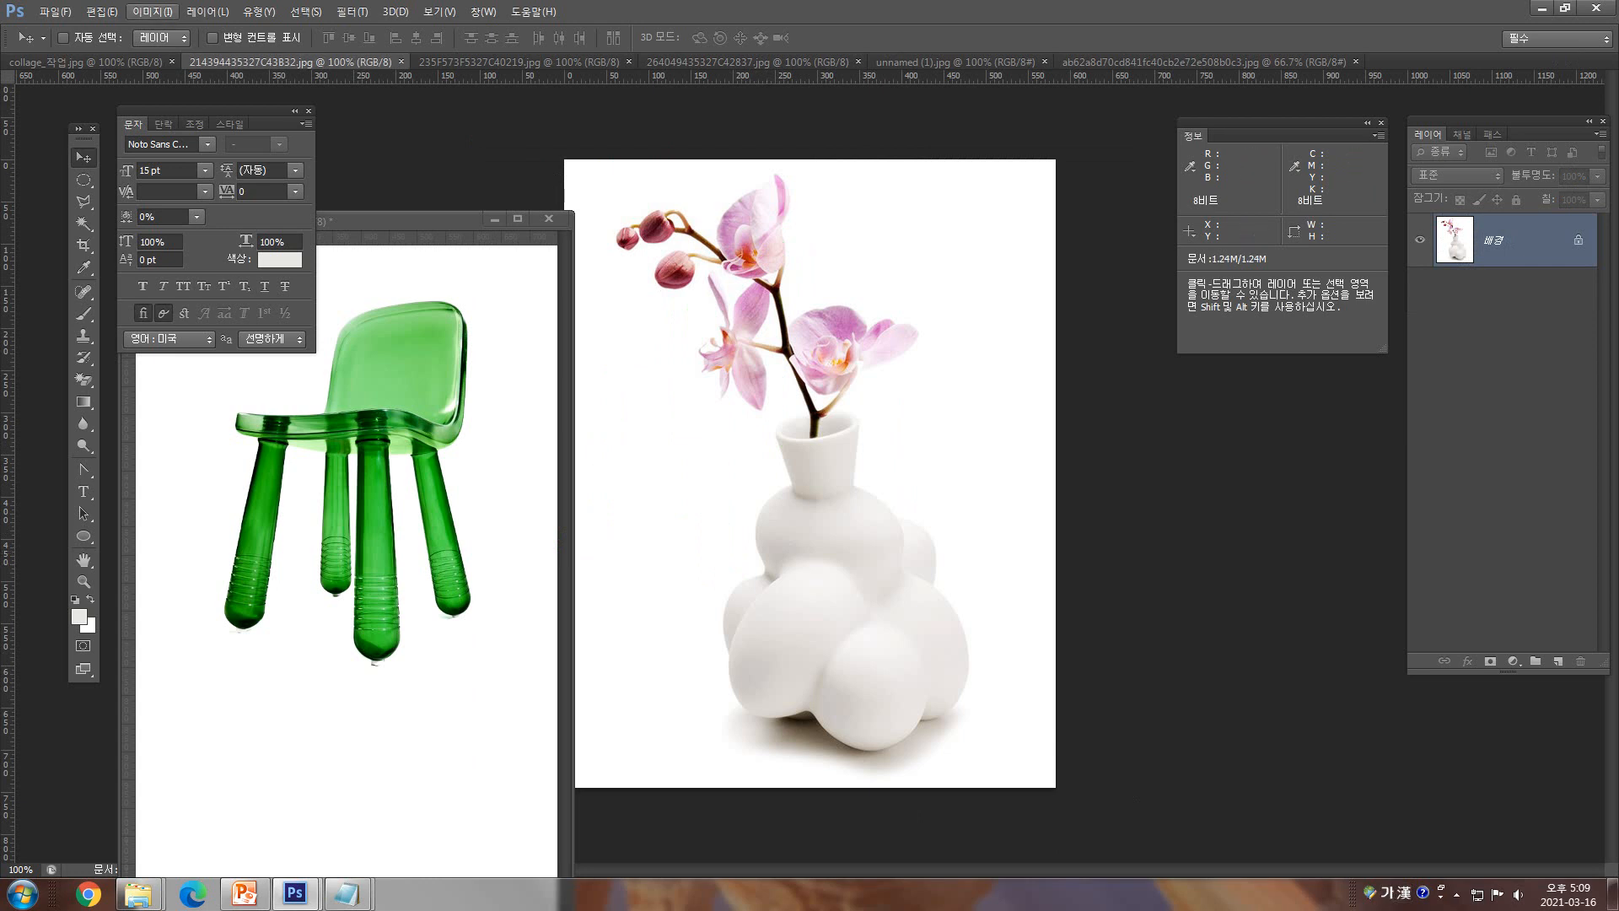
pyautogui.click(152, 12)
pyautogui.moveTo(157, 53)
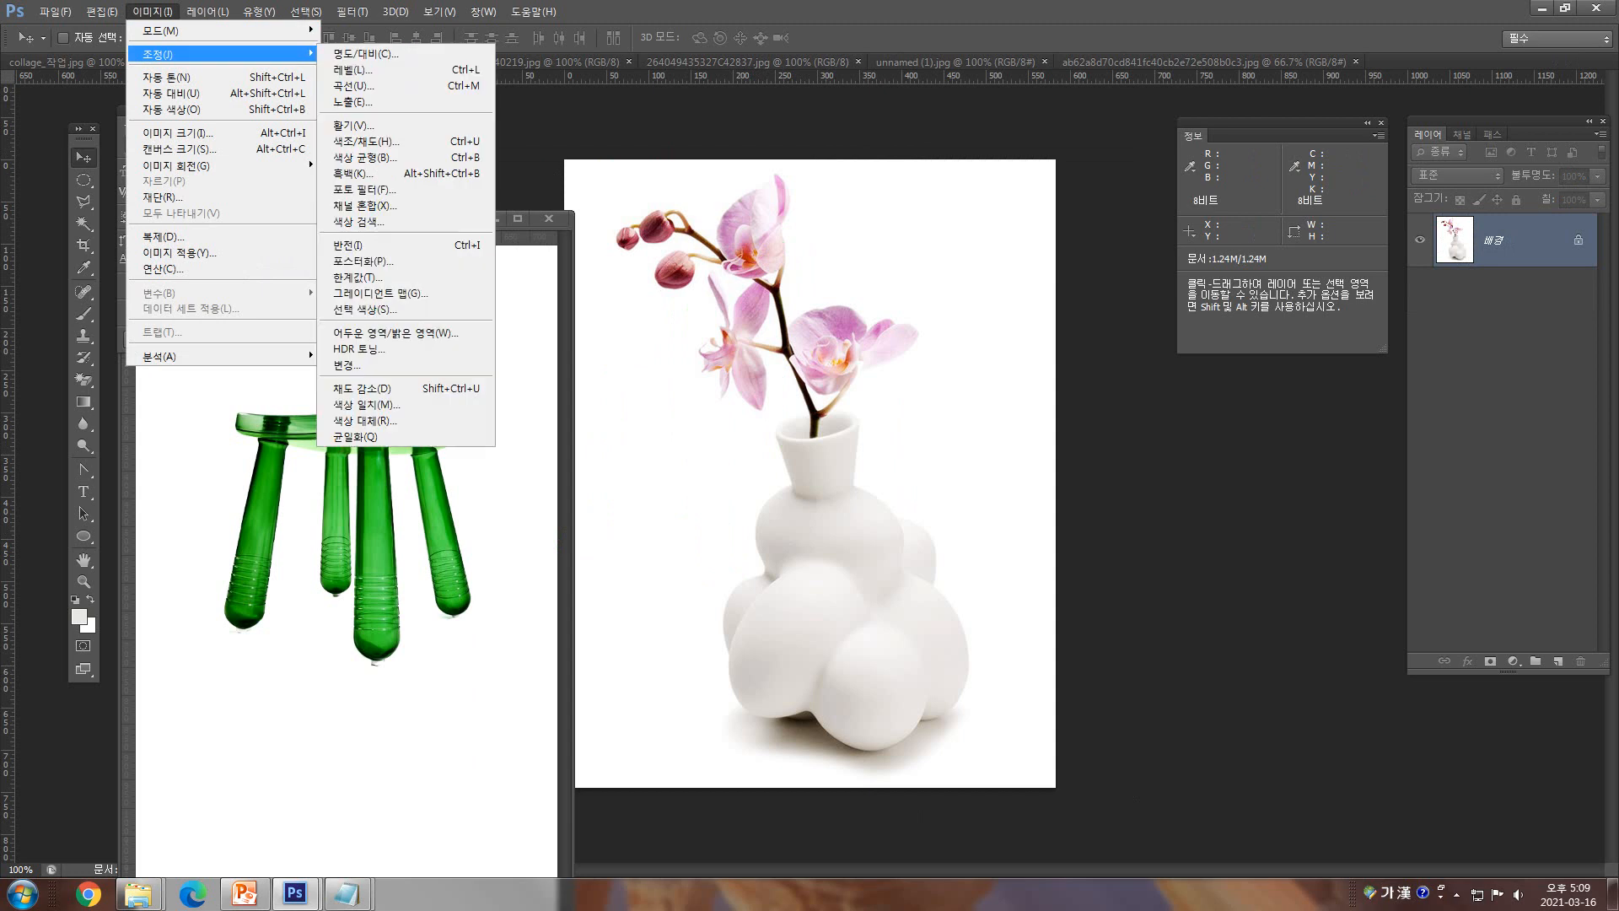
pyautogui.hotkey('ctrl', 'l')
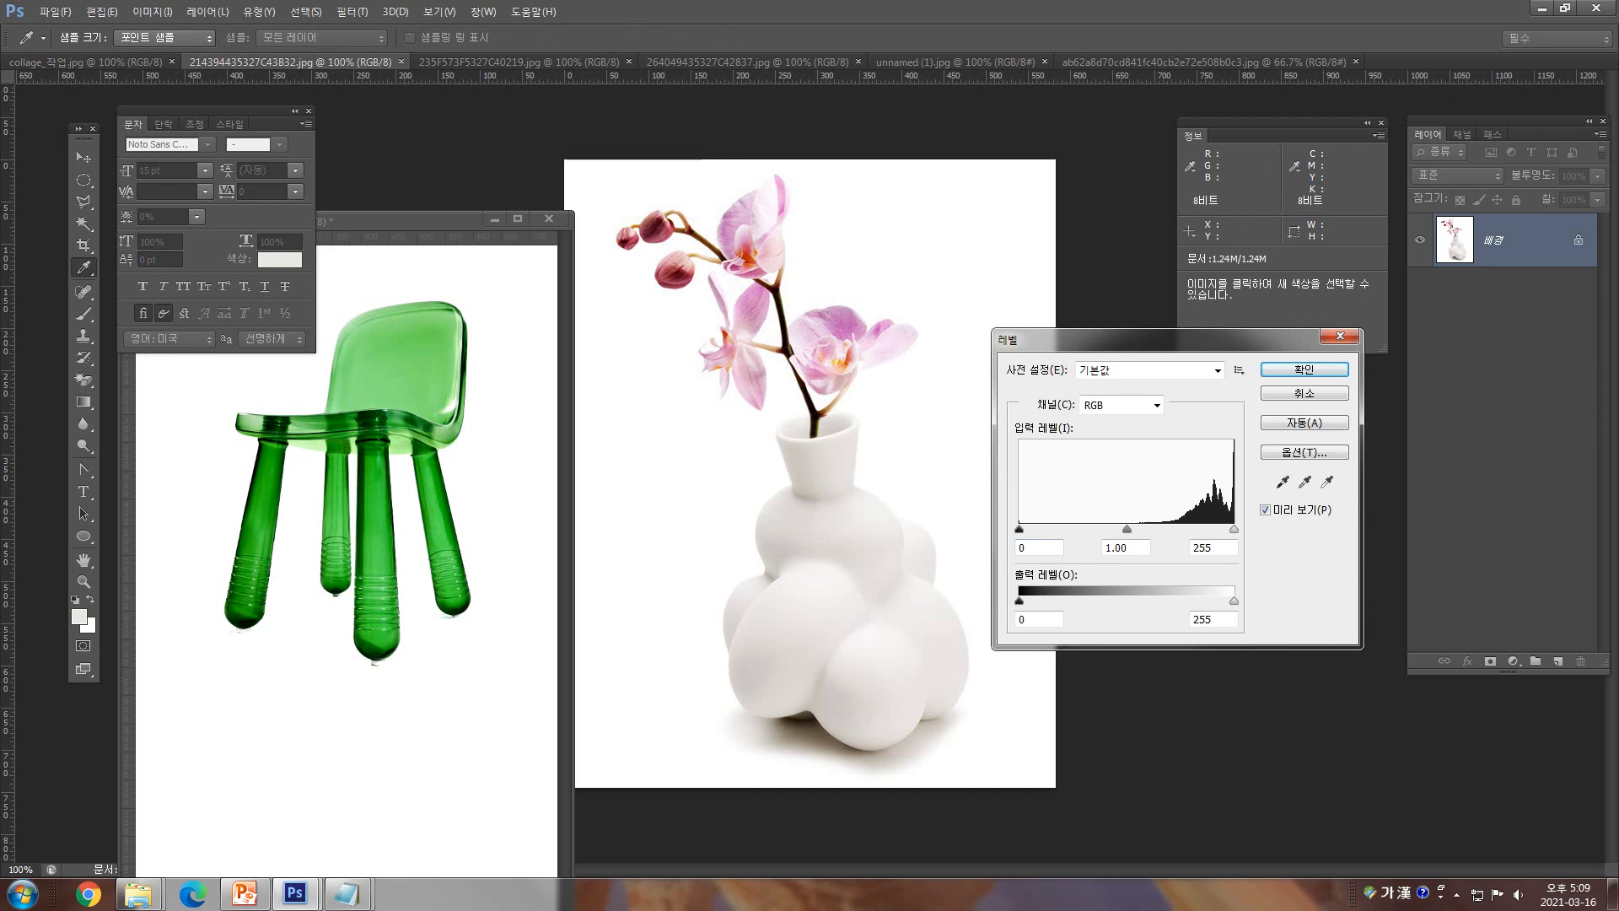
pyautogui.moveTo(1113, 340); pyautogui.dragTo(1074, 202)
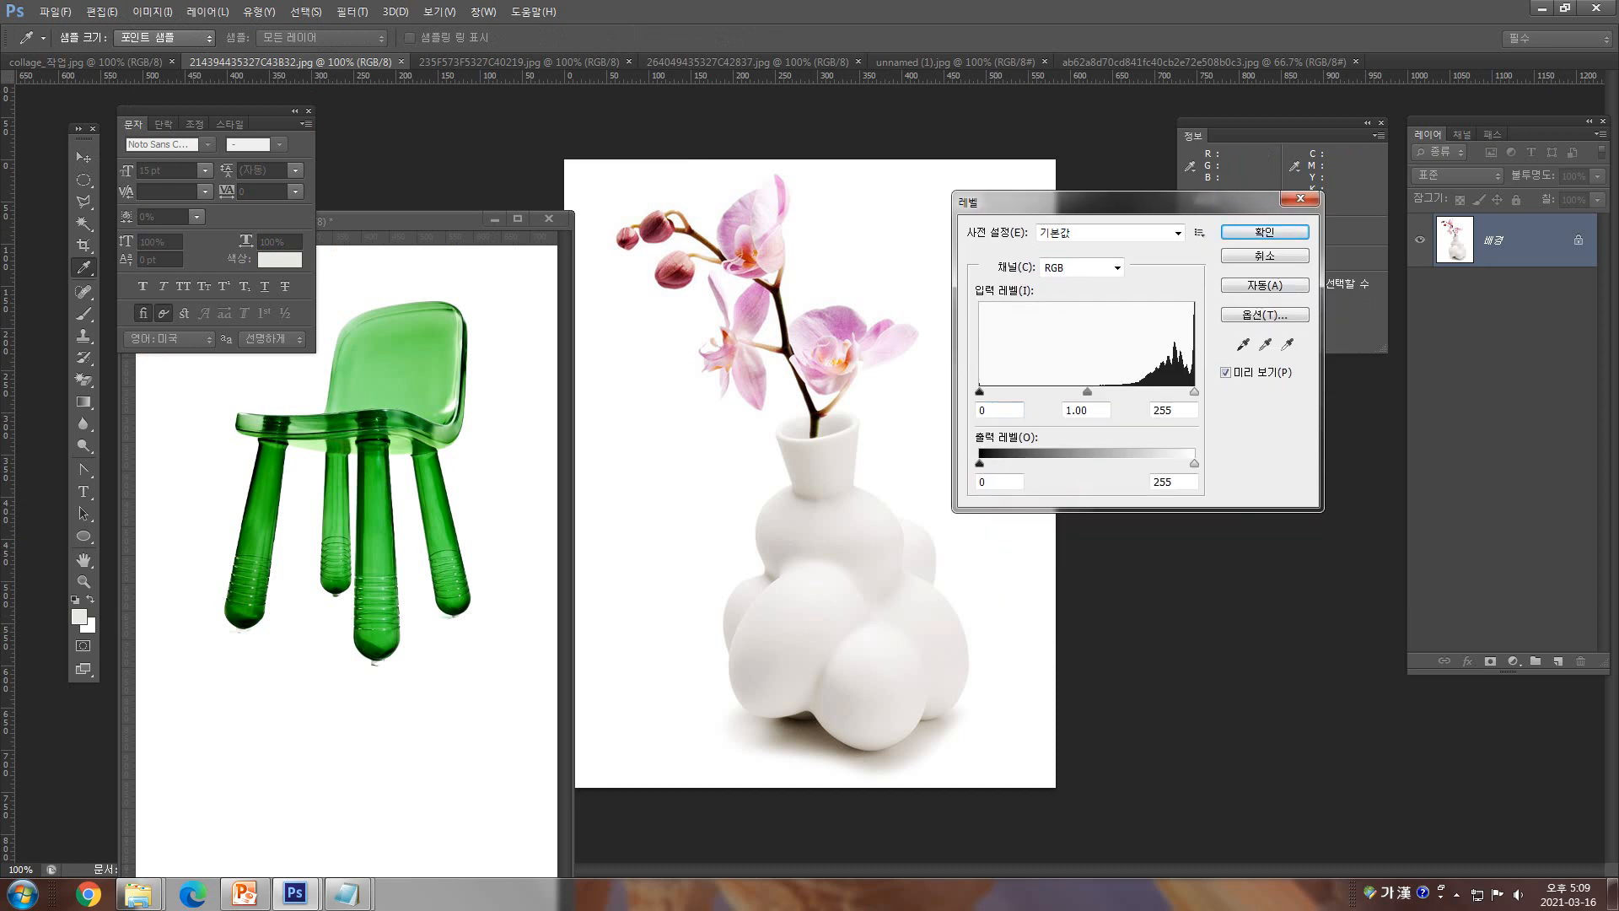
pyautogui.moveTo(979, 391); pyautogui.dragTo(1024, 391)
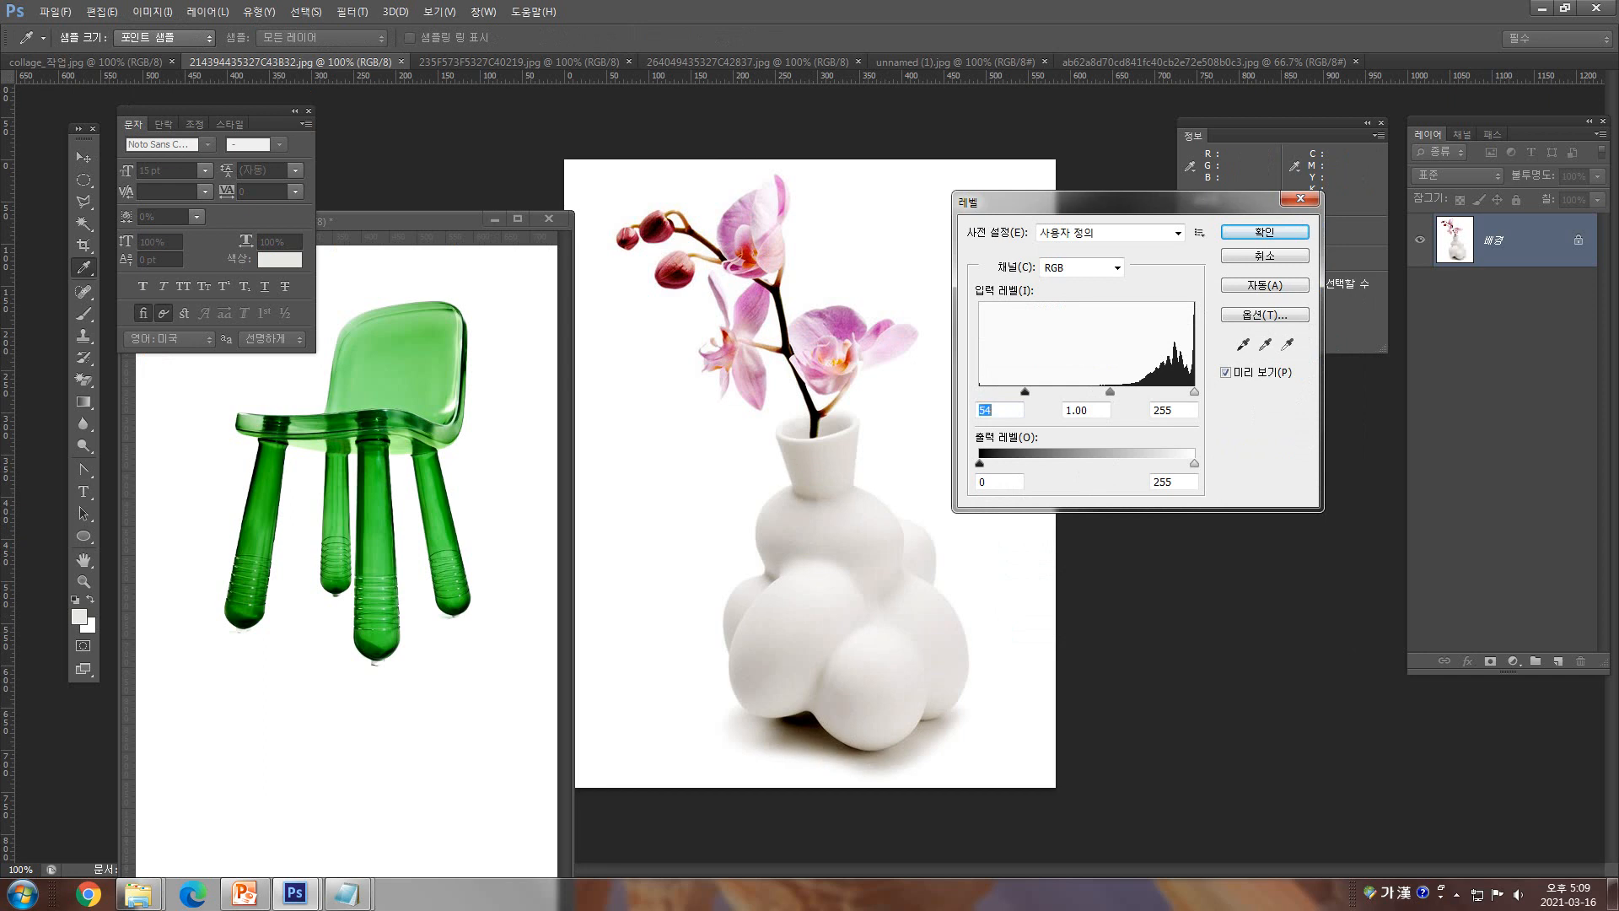
pyautogui.write('72')
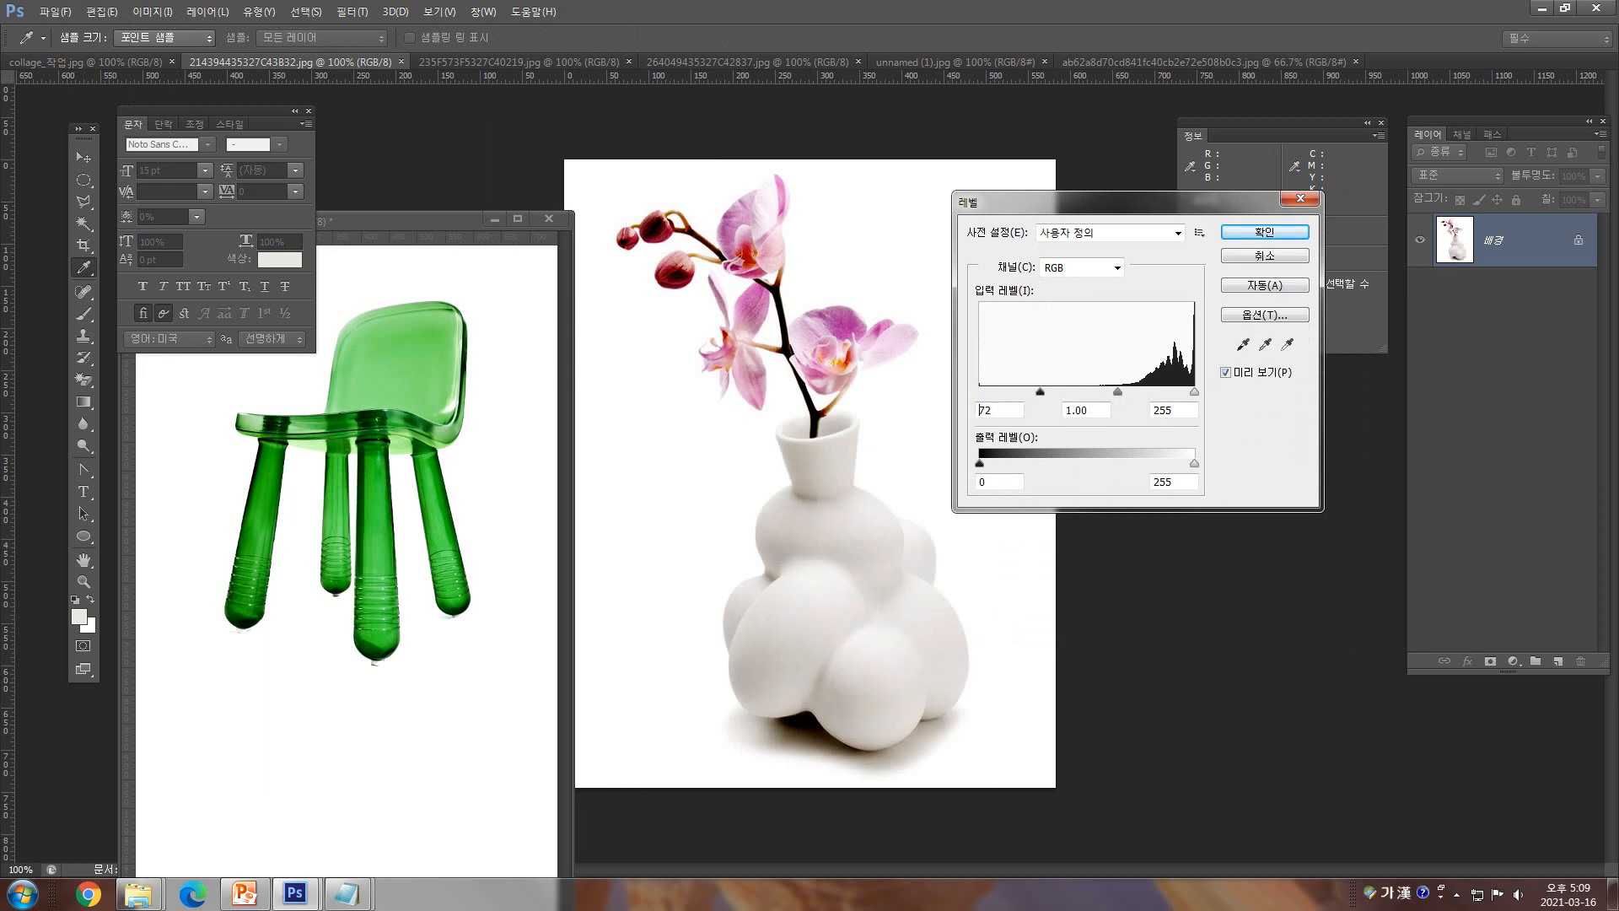
pyautogui.moveTo(1040, 391); pyautogui.dragTo(1050, 392)
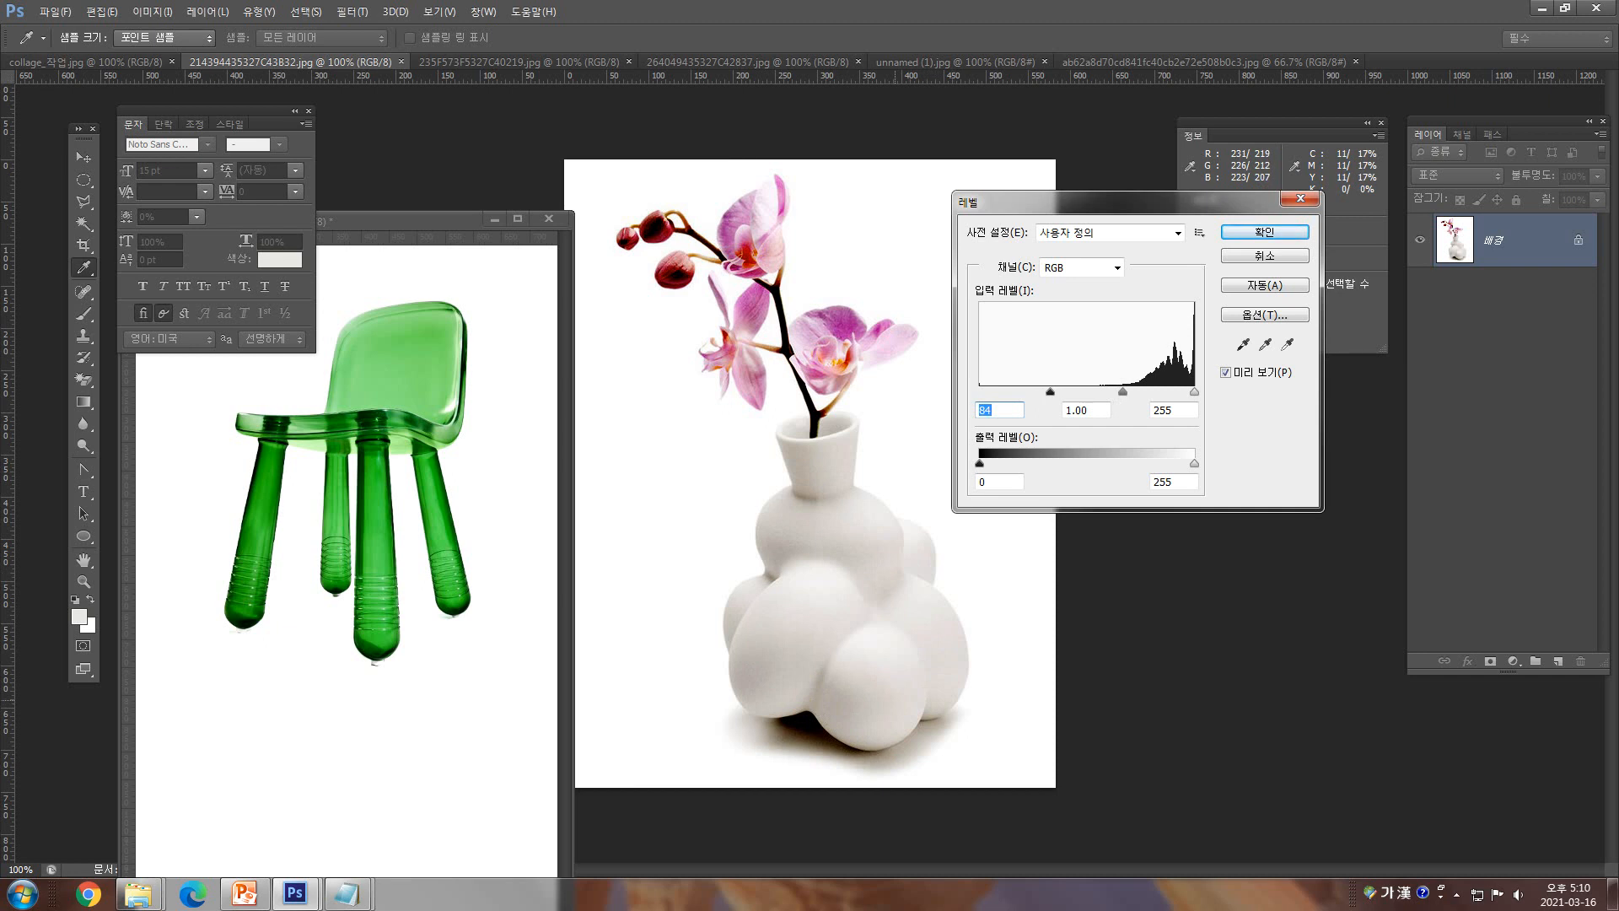
pyautogui.click(1287, 345)
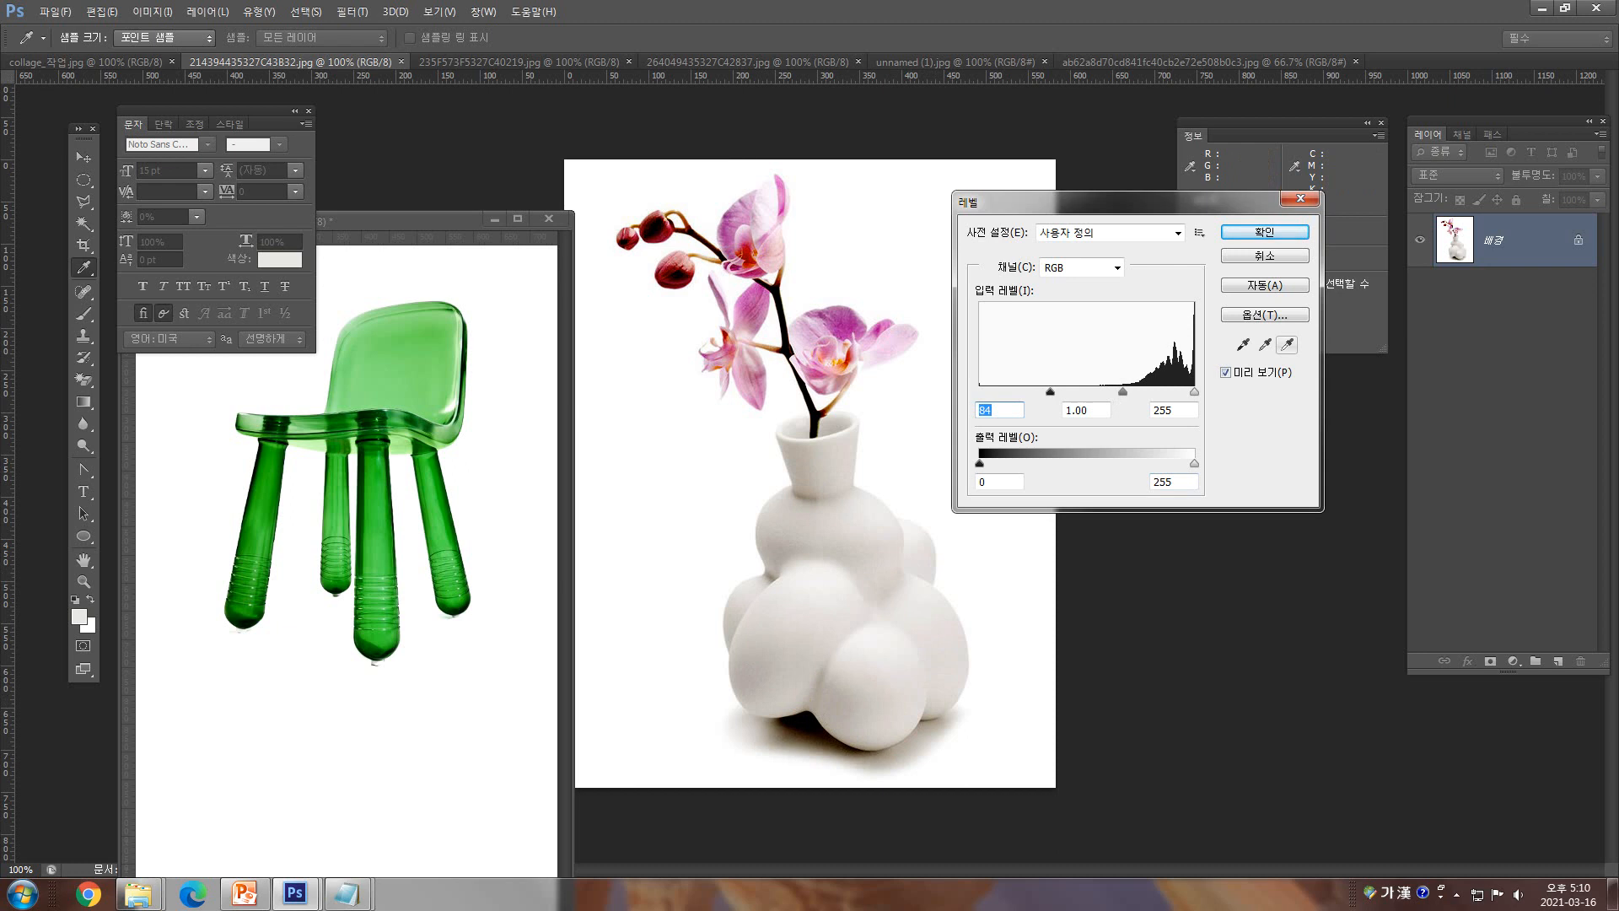
pyautogui.moveTo(1050, 392); pyautogui.dragTo(1058, 392)
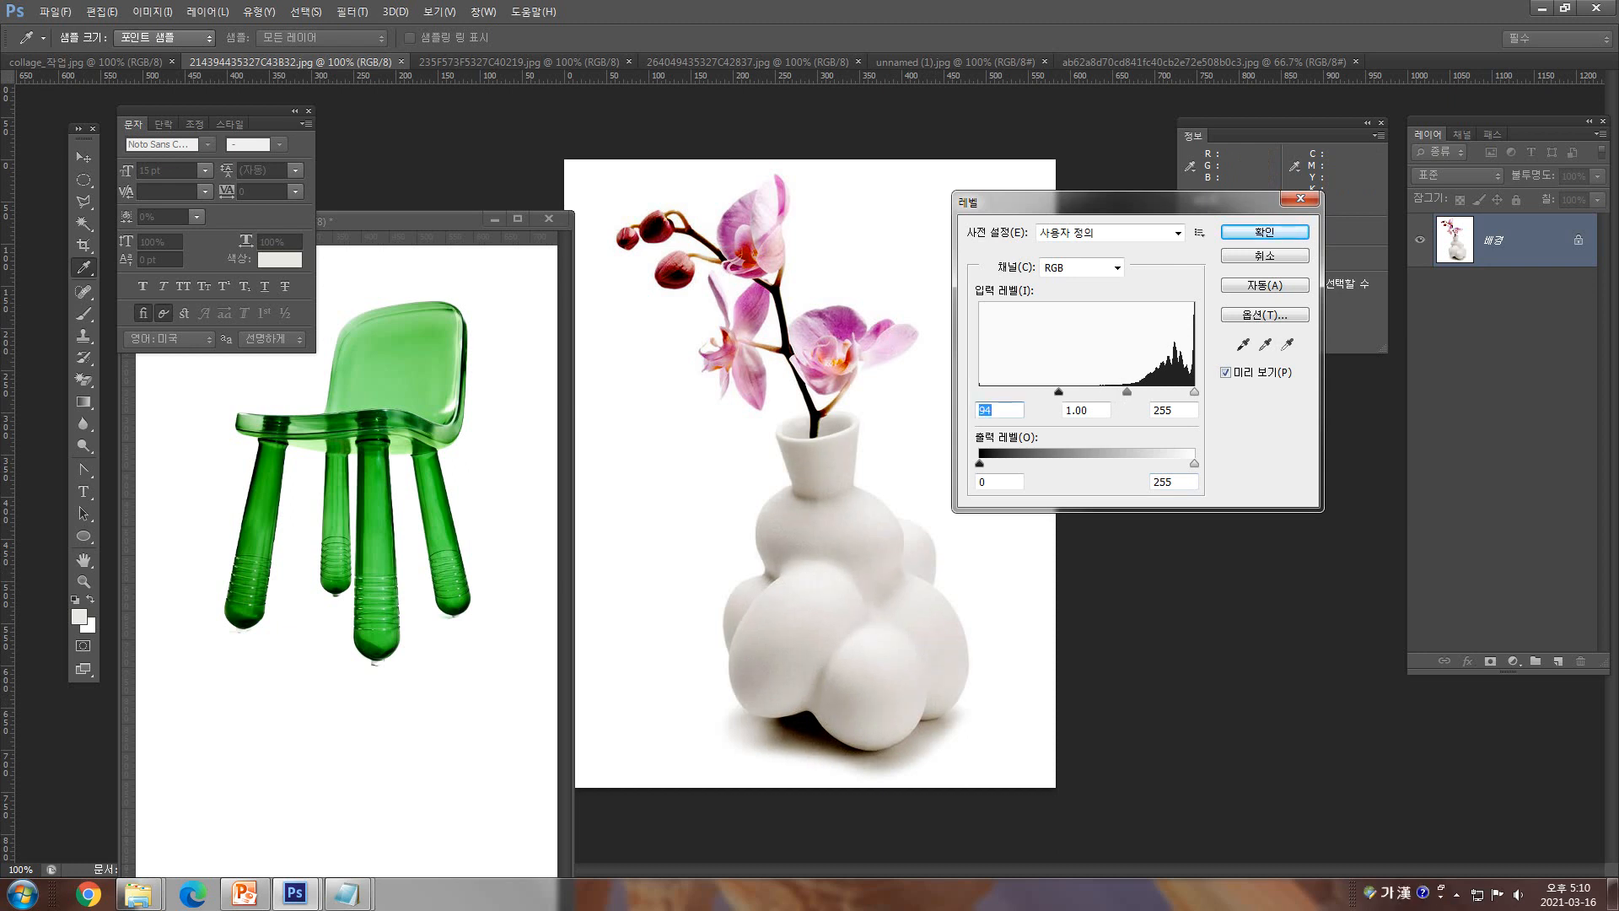
pyautogui.moveTo(1194, 463); pyautogui.dragTo(1194, 463)
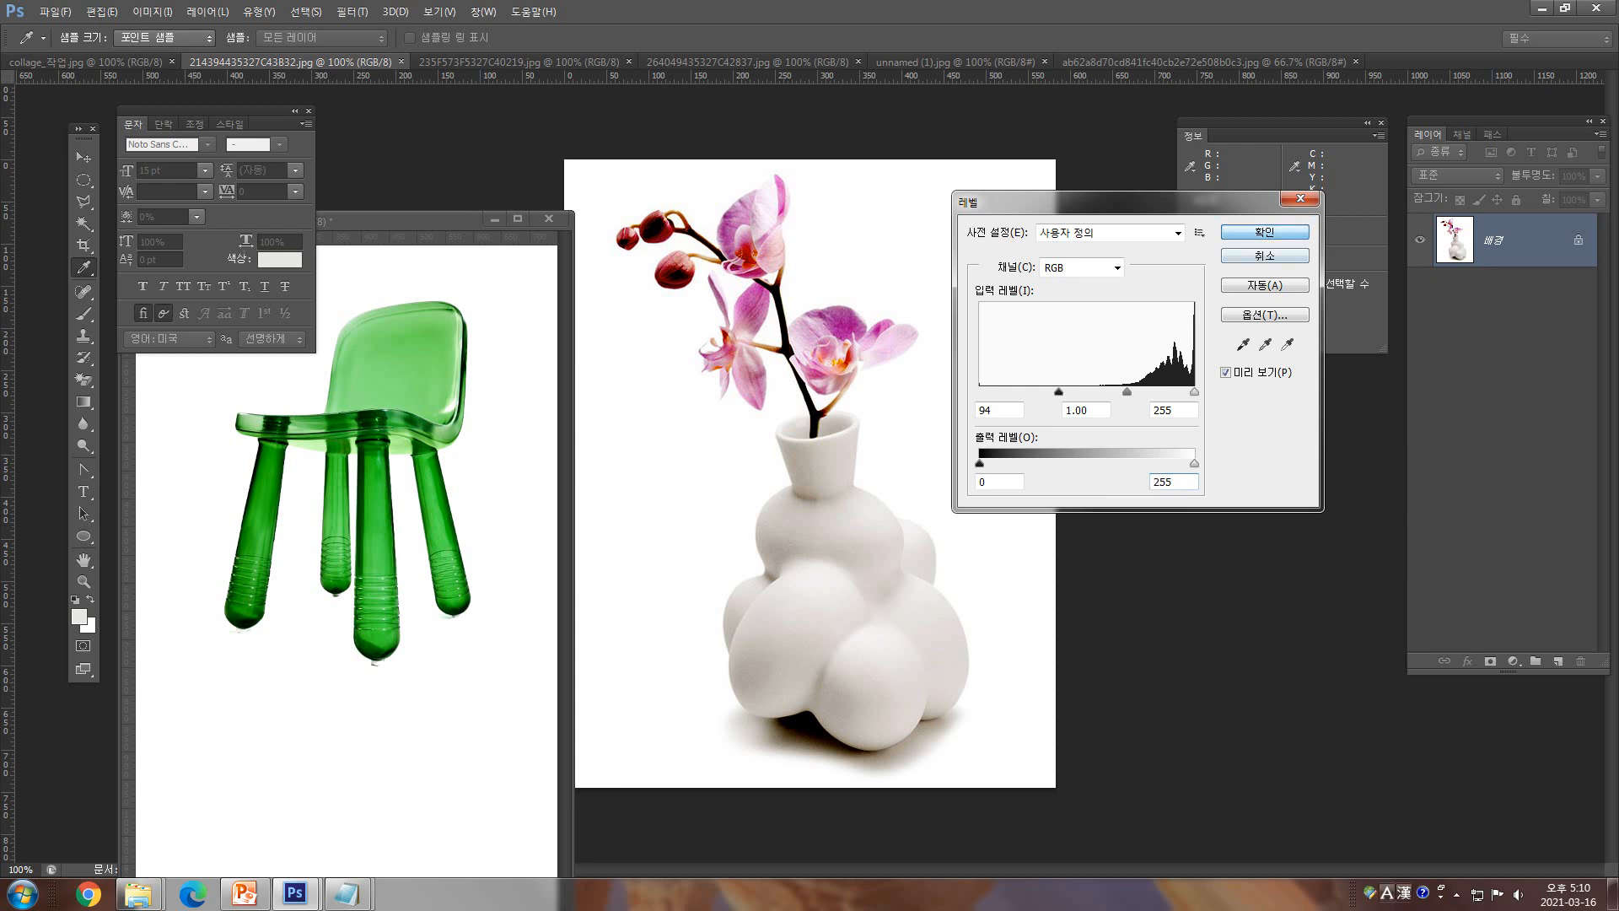
pyautogui.press('Return')
# - Erase the white background around the orchid vase with the Magic Eraser at tolerance 10, keeping the flower stem intact
pyautogui.press('v')
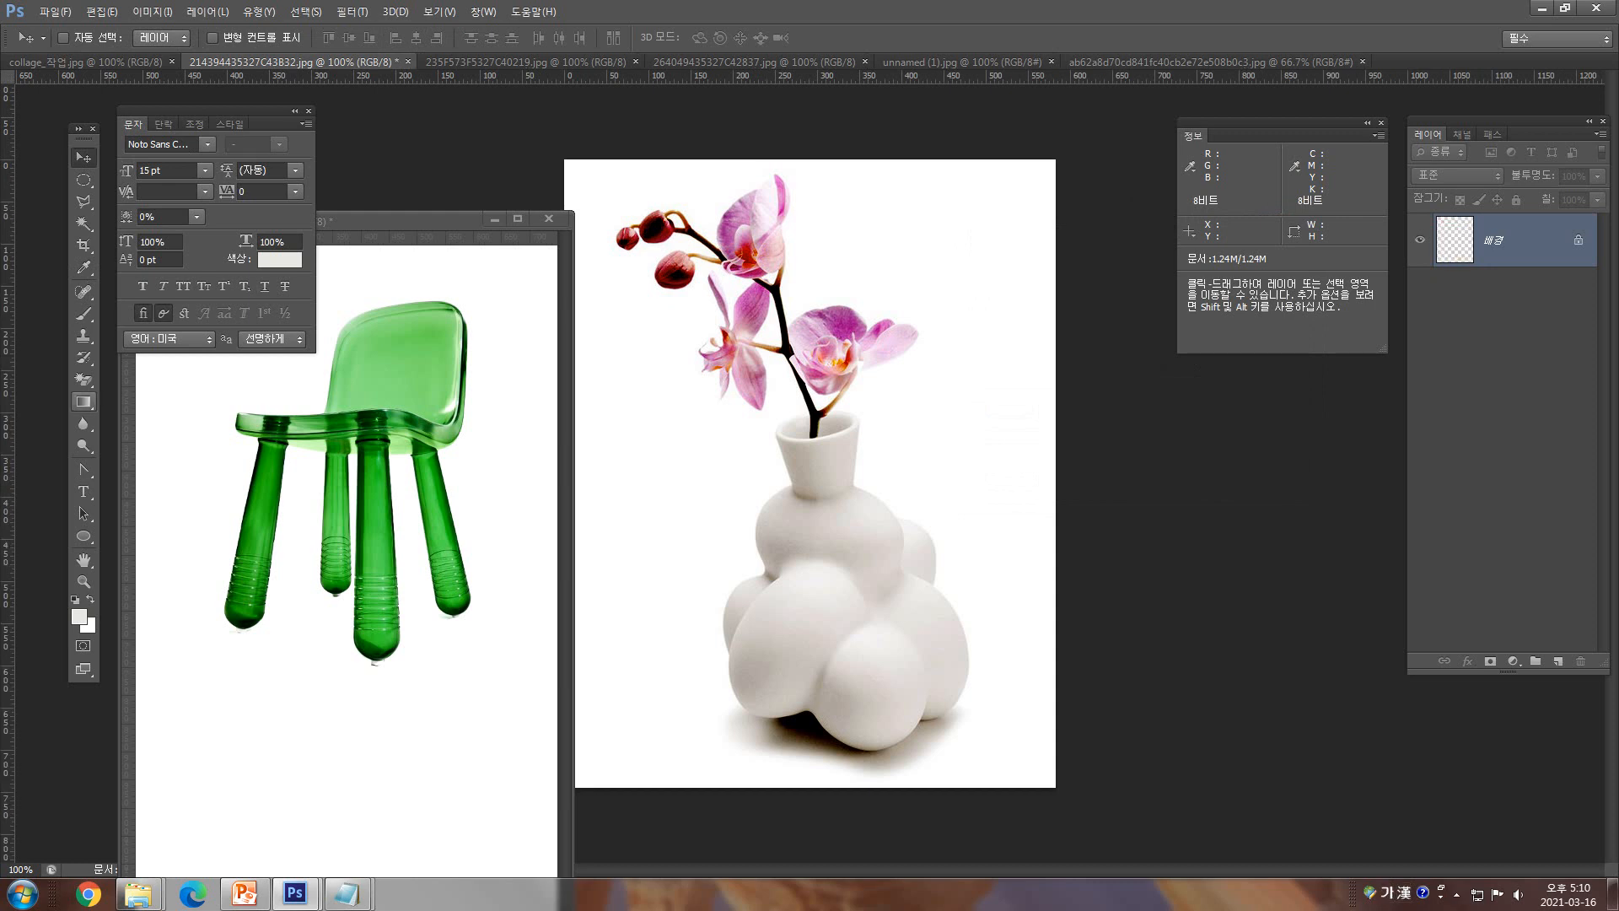
pyautogui.click(83, 380)
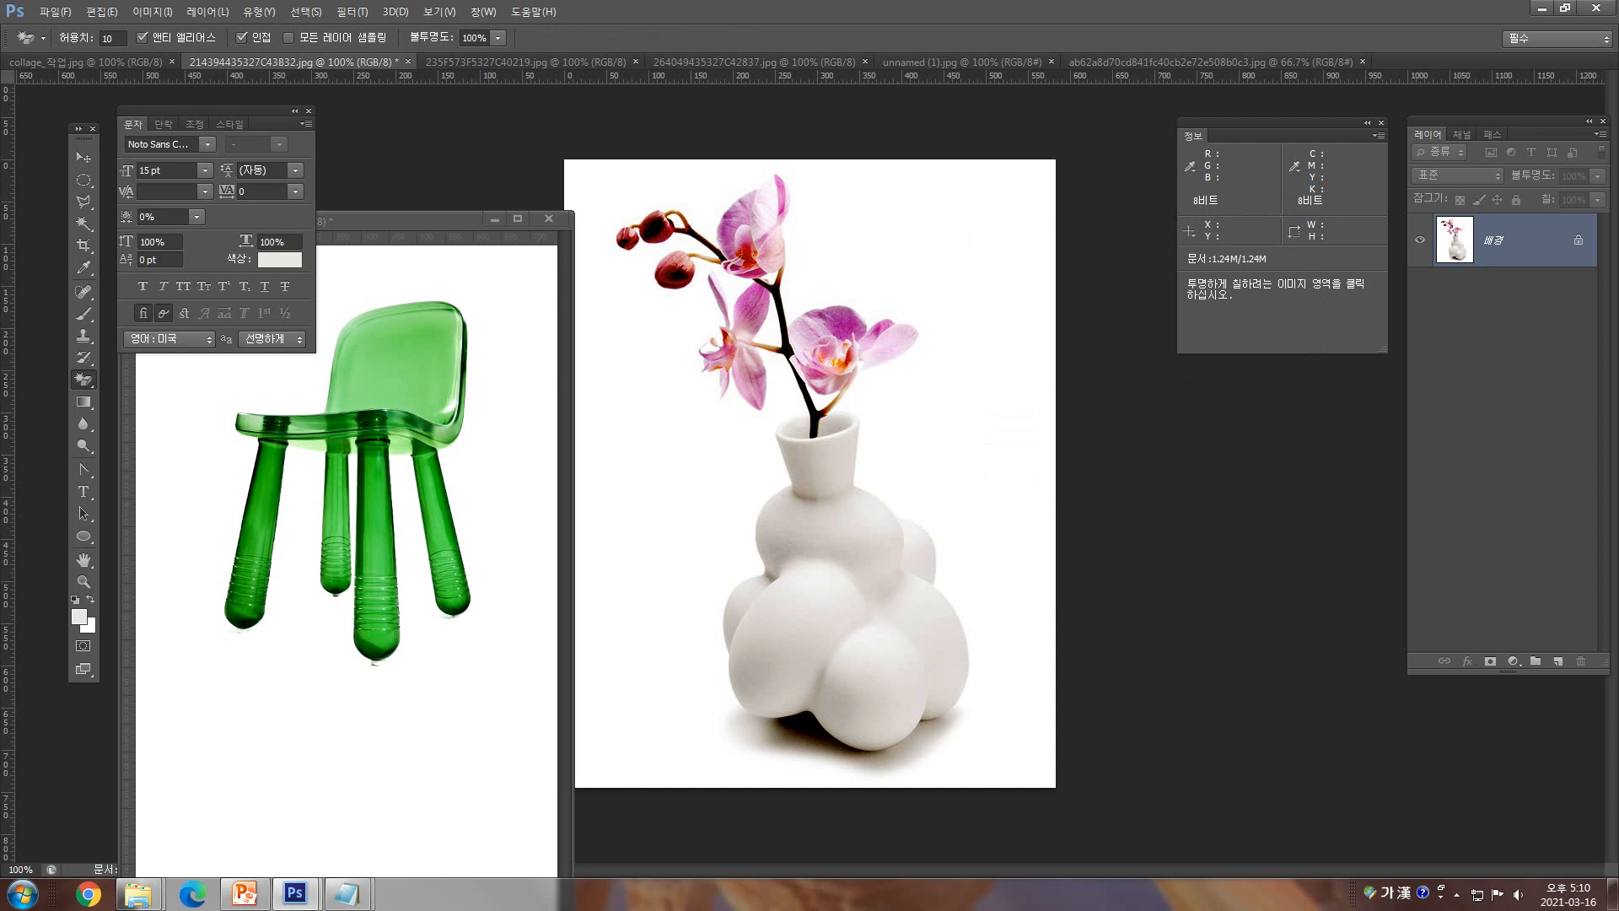
pyautogui.click(111, 38)
pyautogui.click(878, 205)
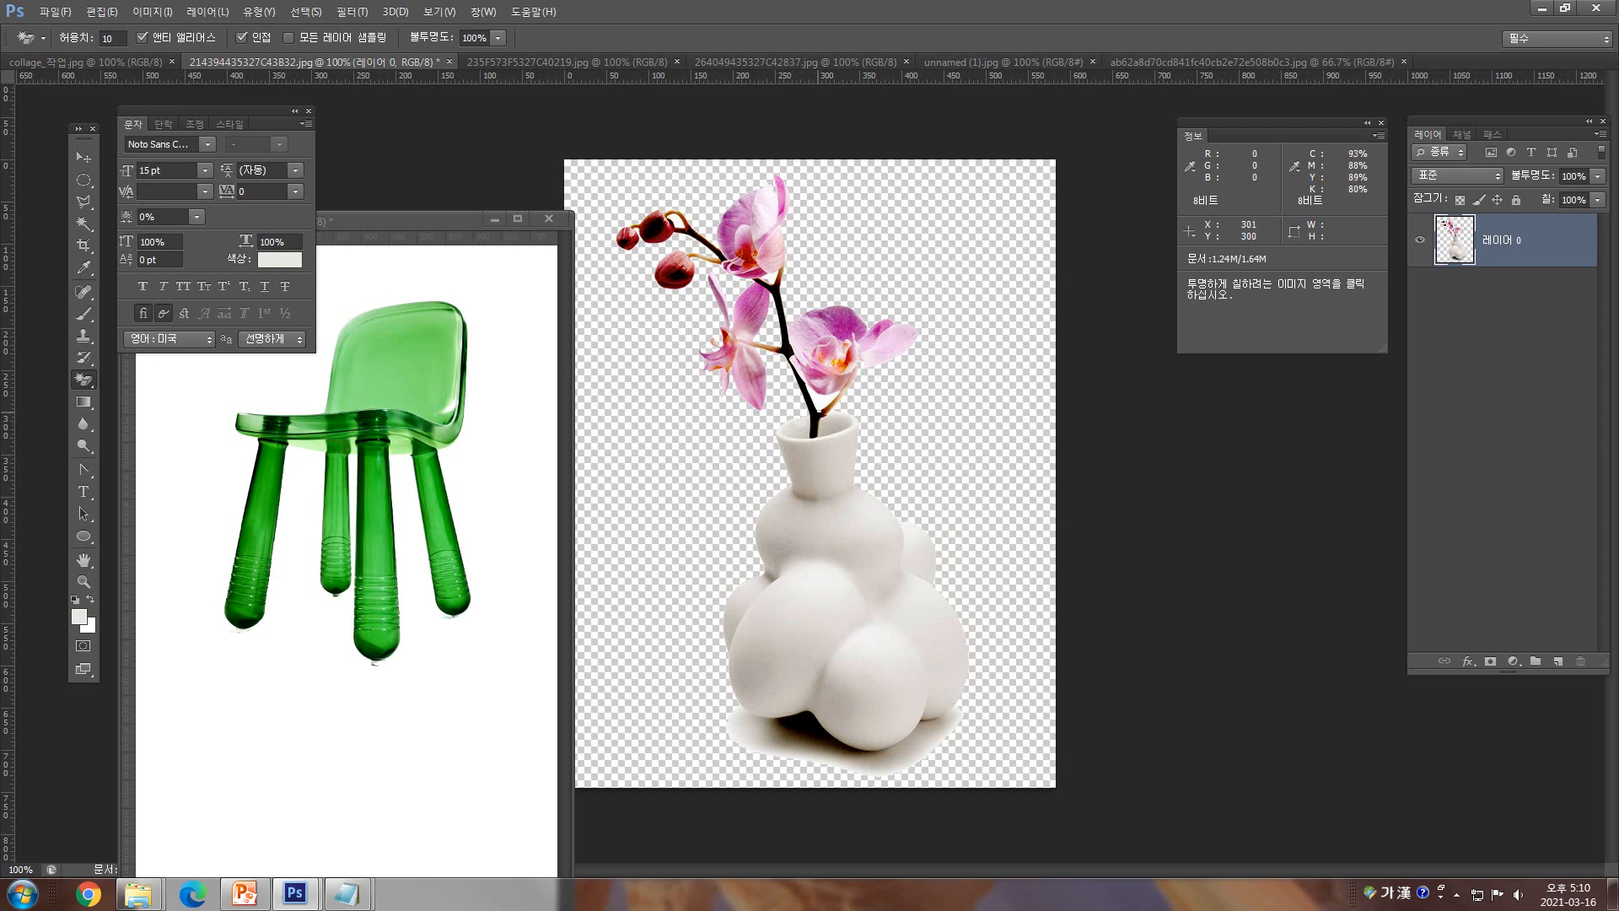
pyautogui.click(813, 414)
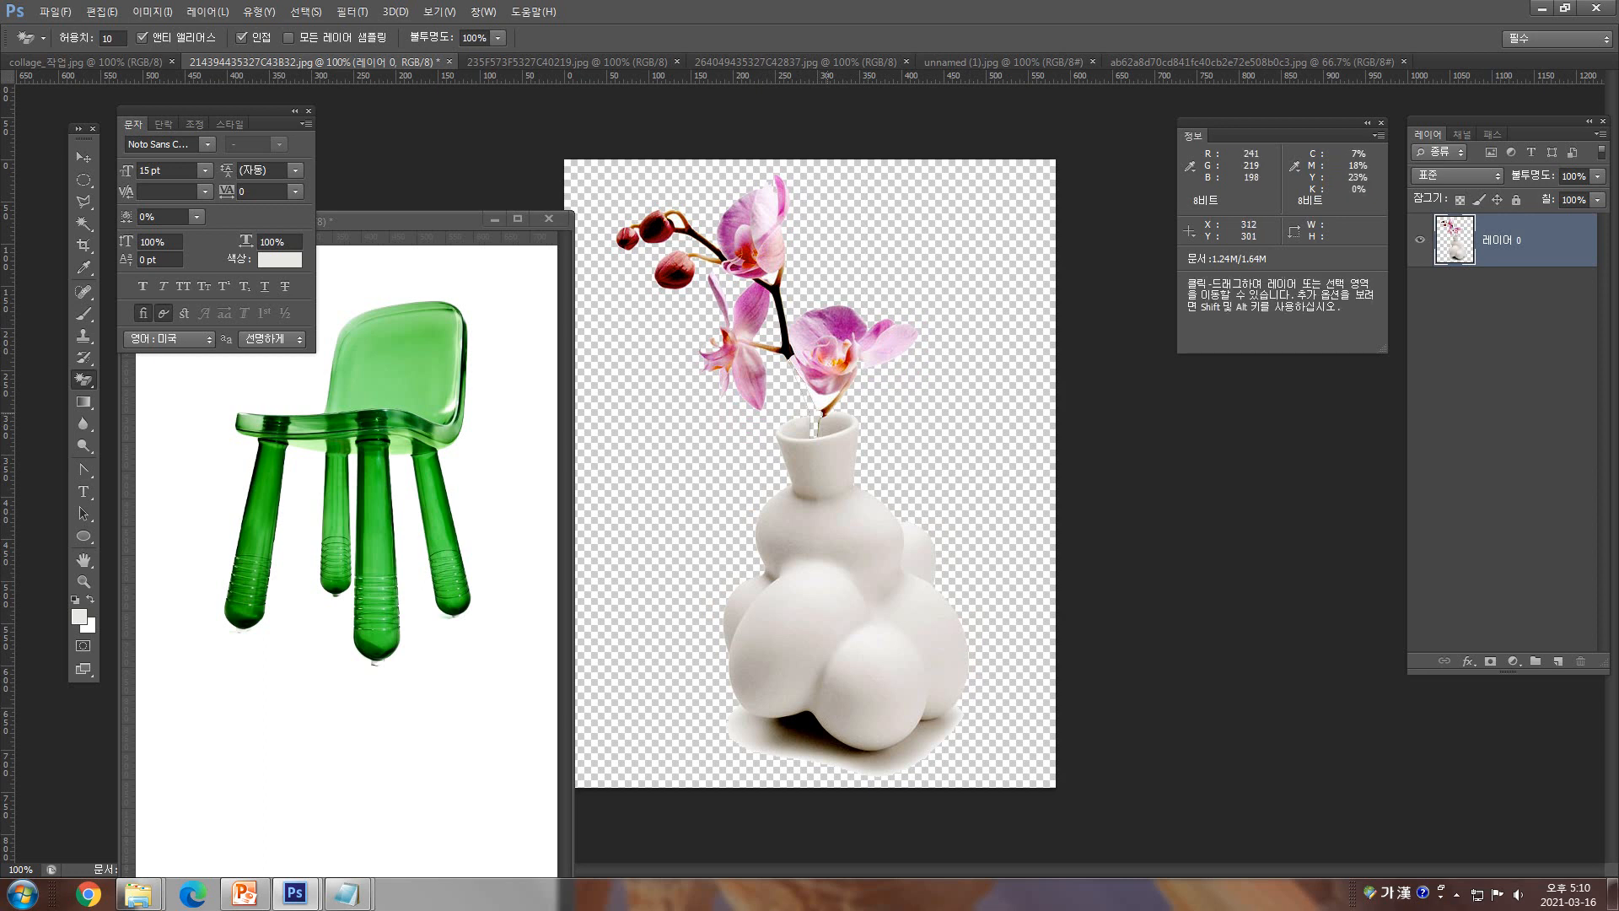
pyautogui.hotkey('ctrl', 'z')
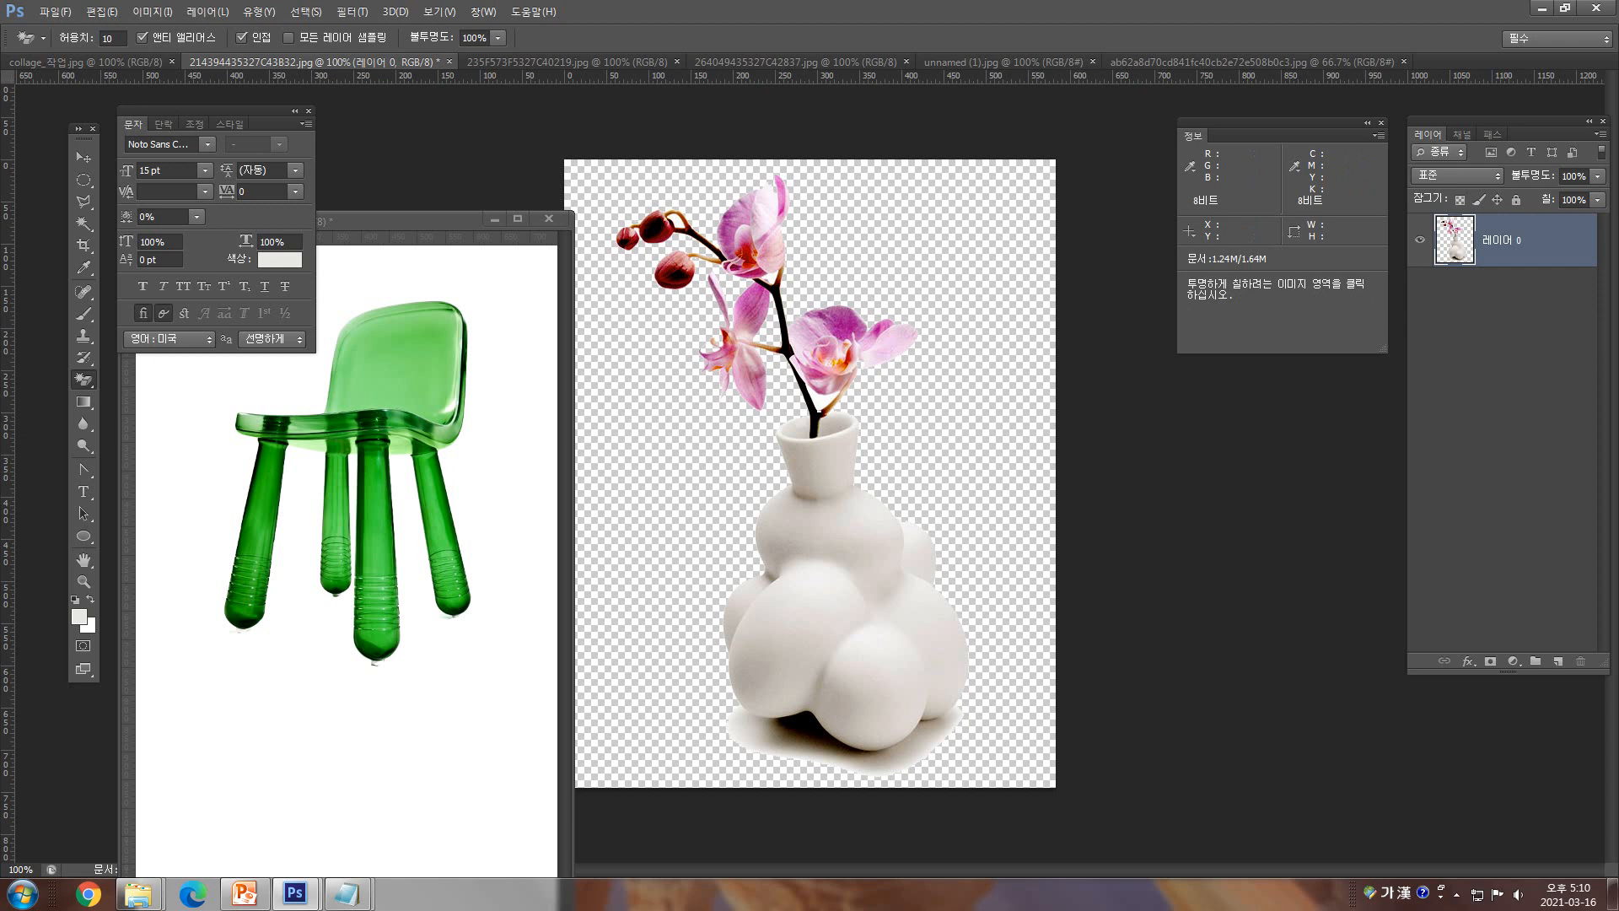
# - Duplicate the cut-out orchid vase layer into the document 제품중심.psd
pyautogui.rightClick(1509, 239)
pyautogui.click(1366, 293)
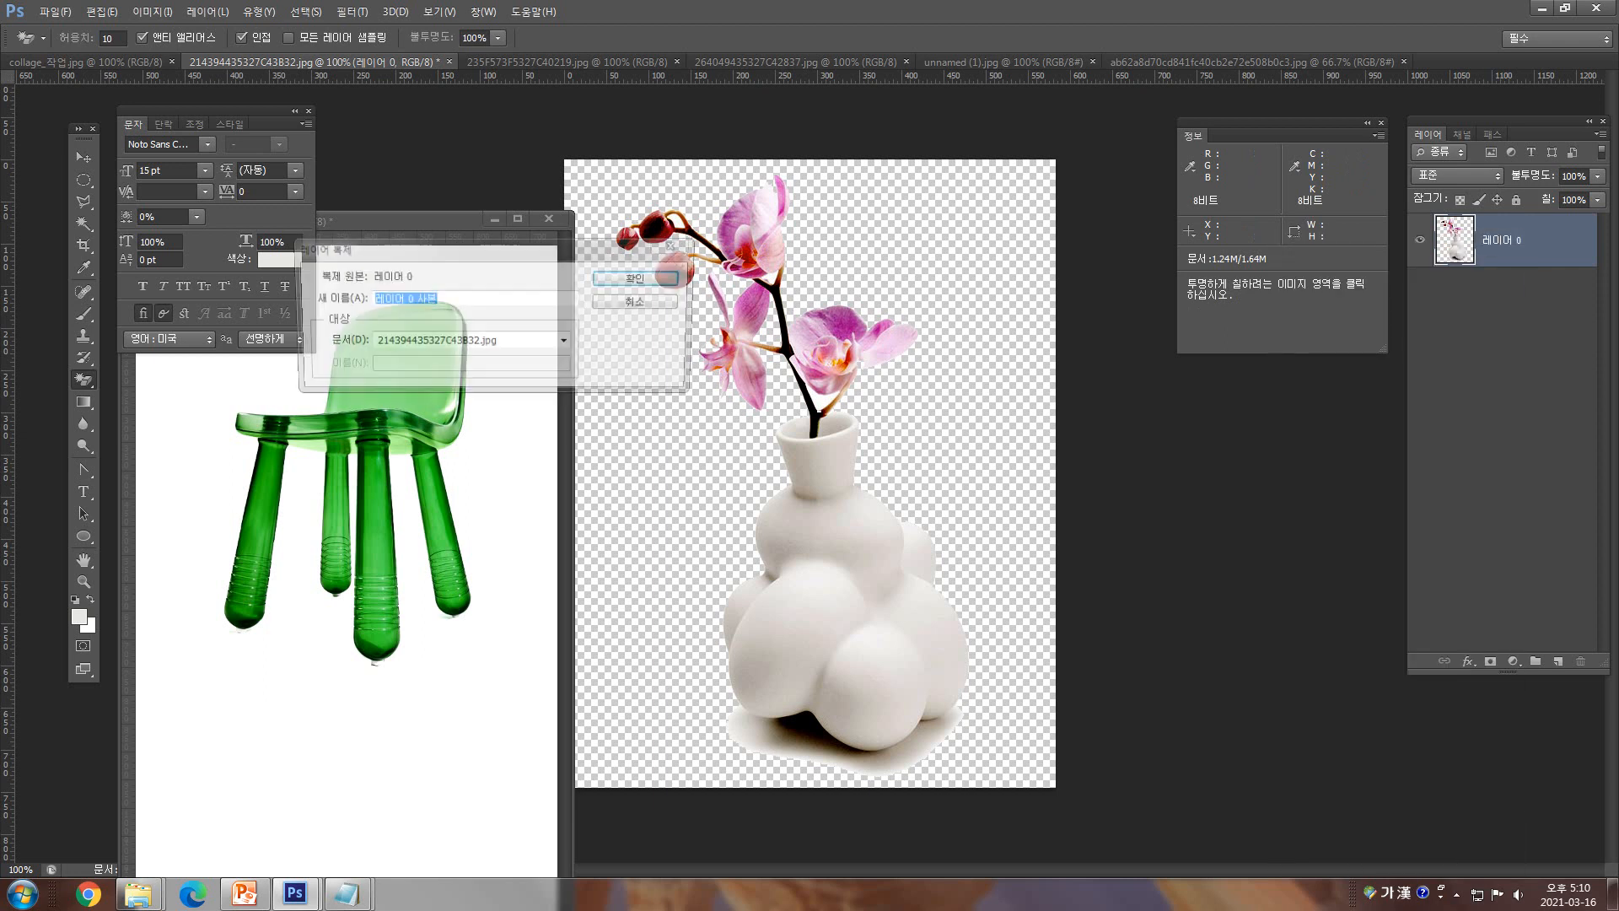
pyautogui.click(565, 341)
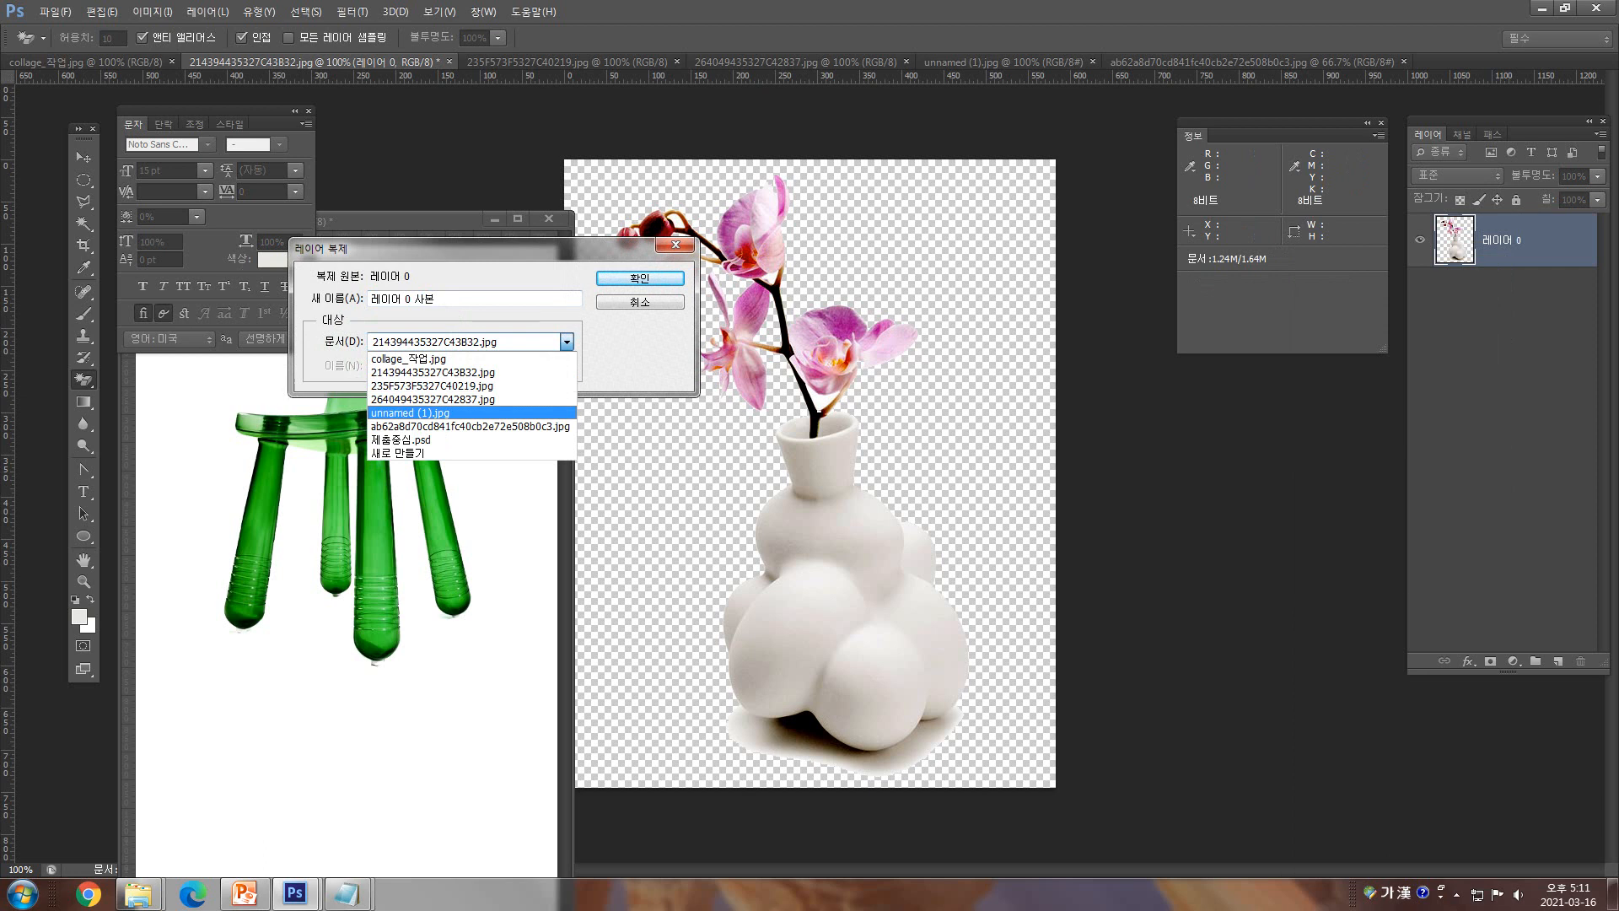
pyautogui.click(401, 439)
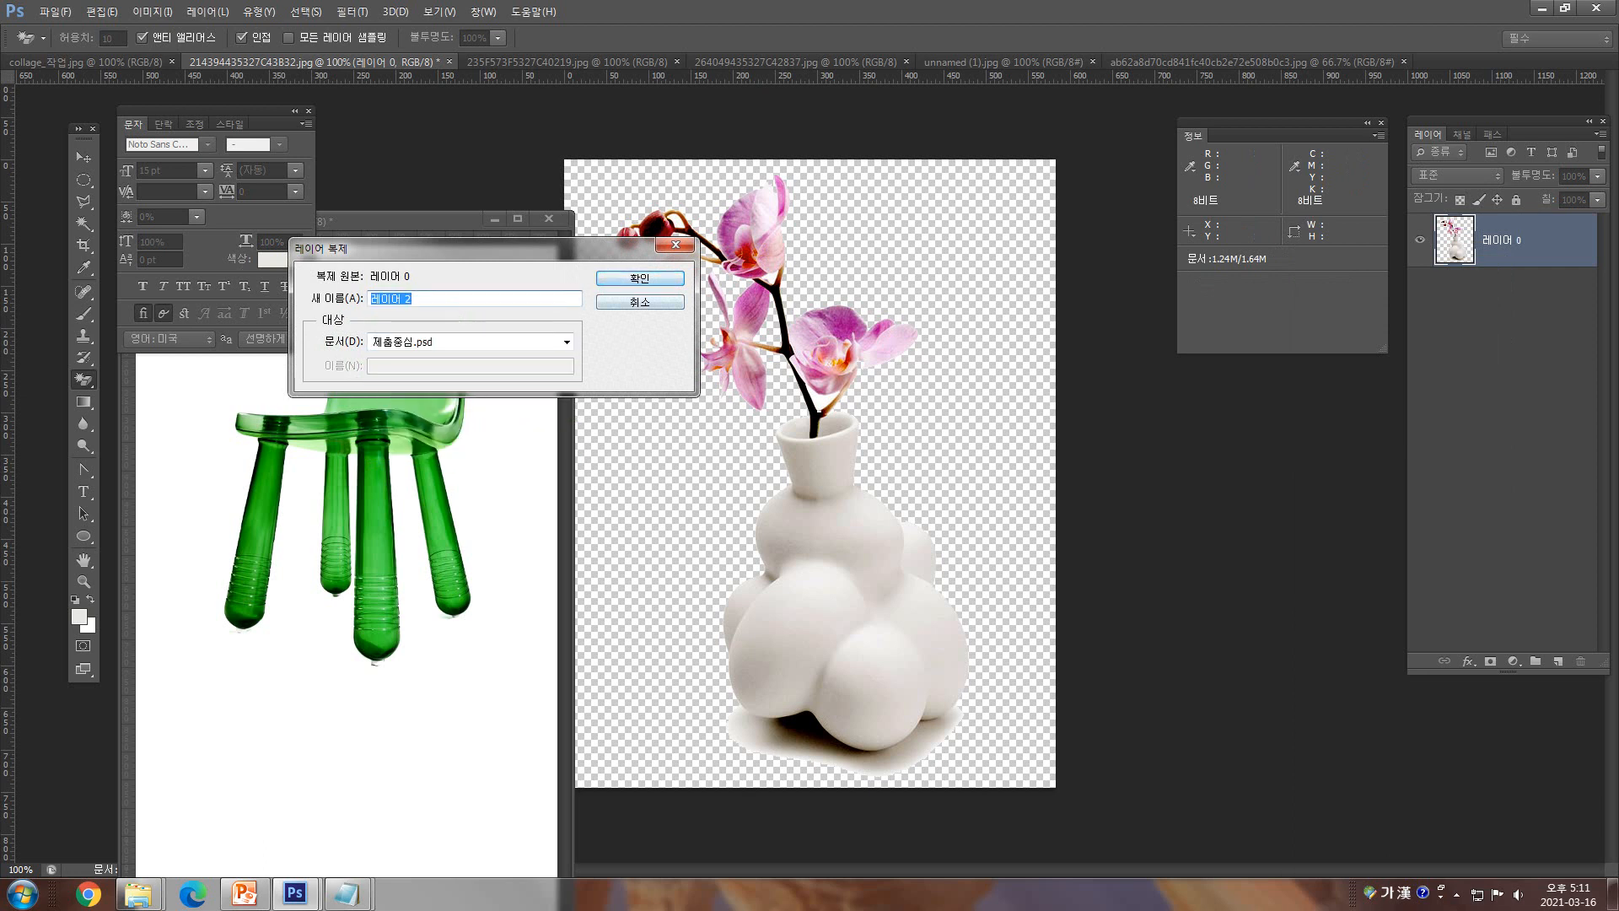
pyautogui.press('Return')
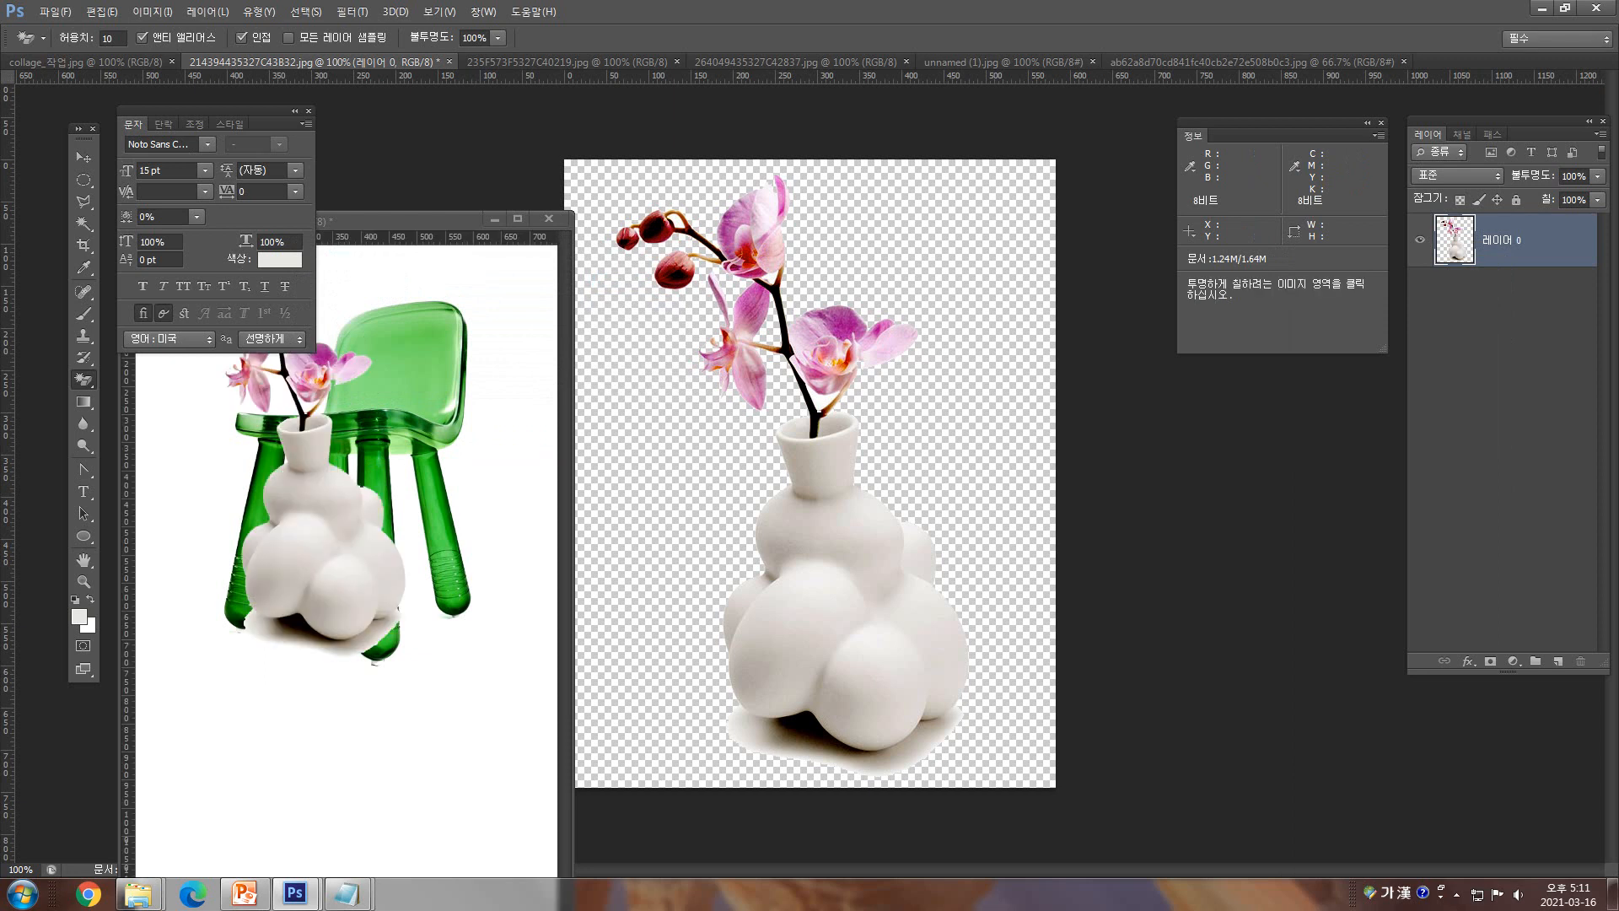
# - Reposition the floating 제품중심.psd window over the workspace and make collage_작업.psd the active document
pyautogui.moveTo(405, 220); pyautogui.dragTo(745, 154)
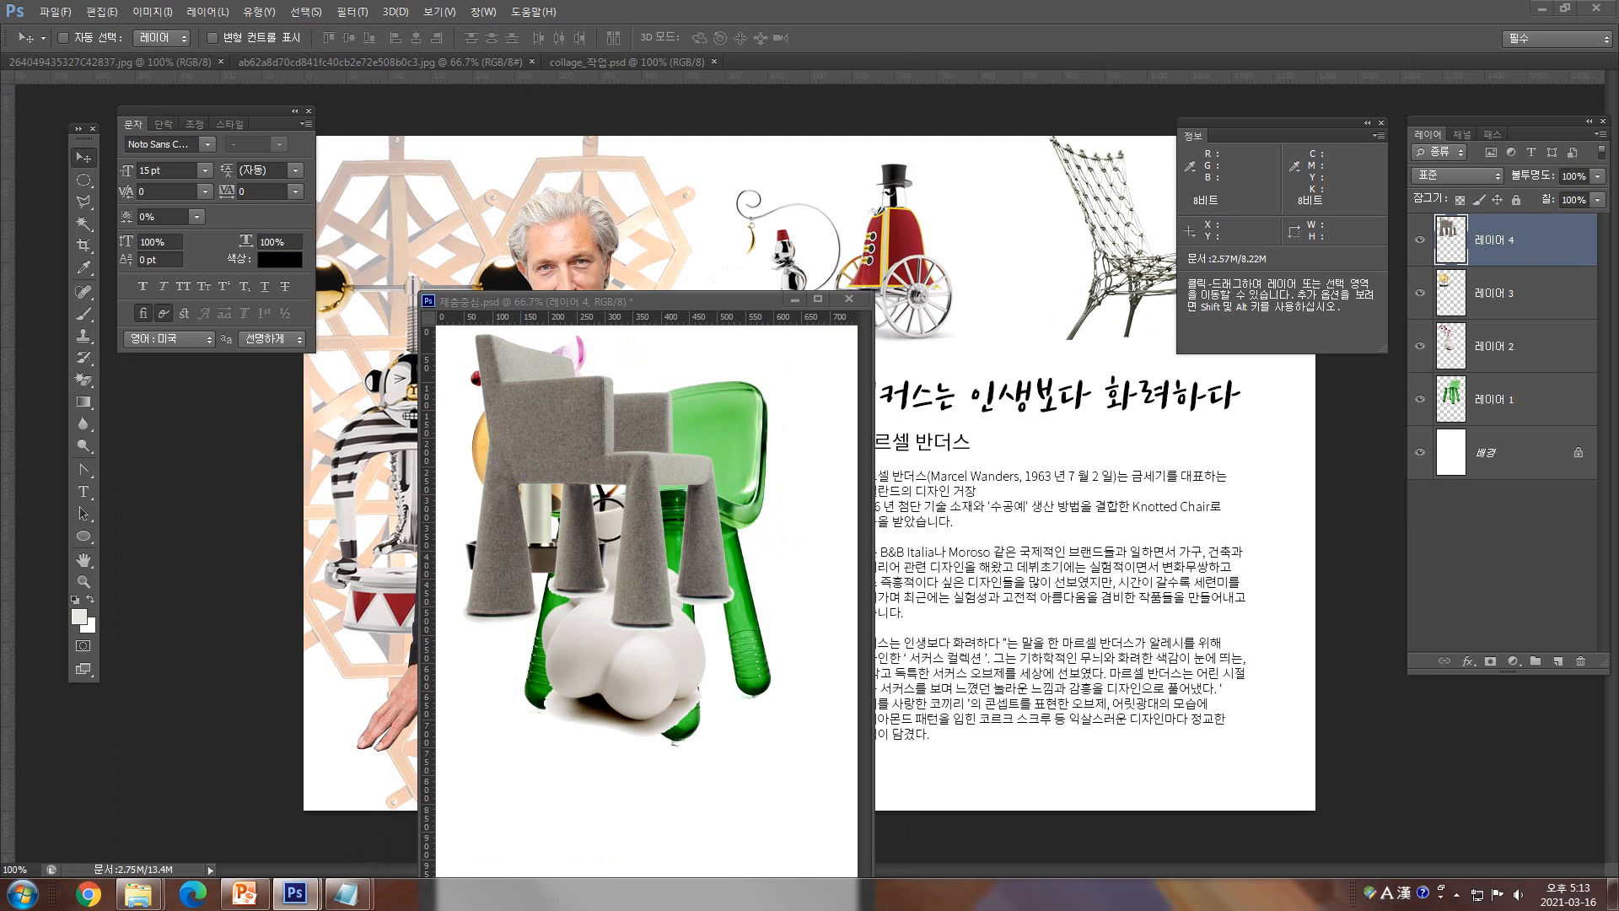
pyautogui.moveTo(716, 301); pyautogui.dragTo(847, 146)
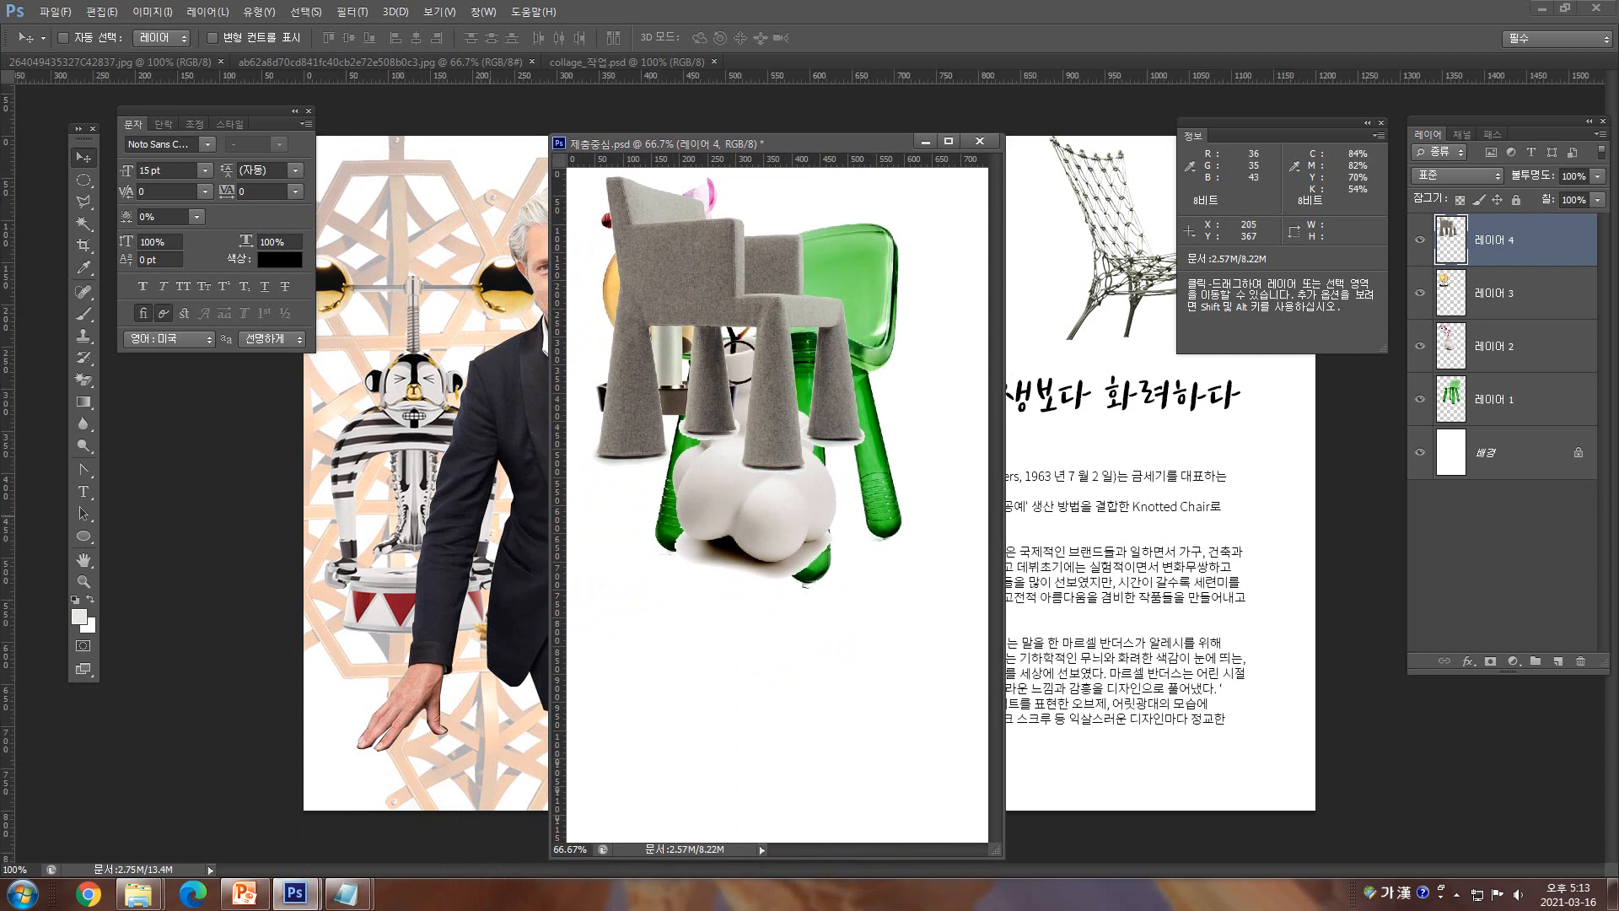
pyautogui.click(1392, 529)
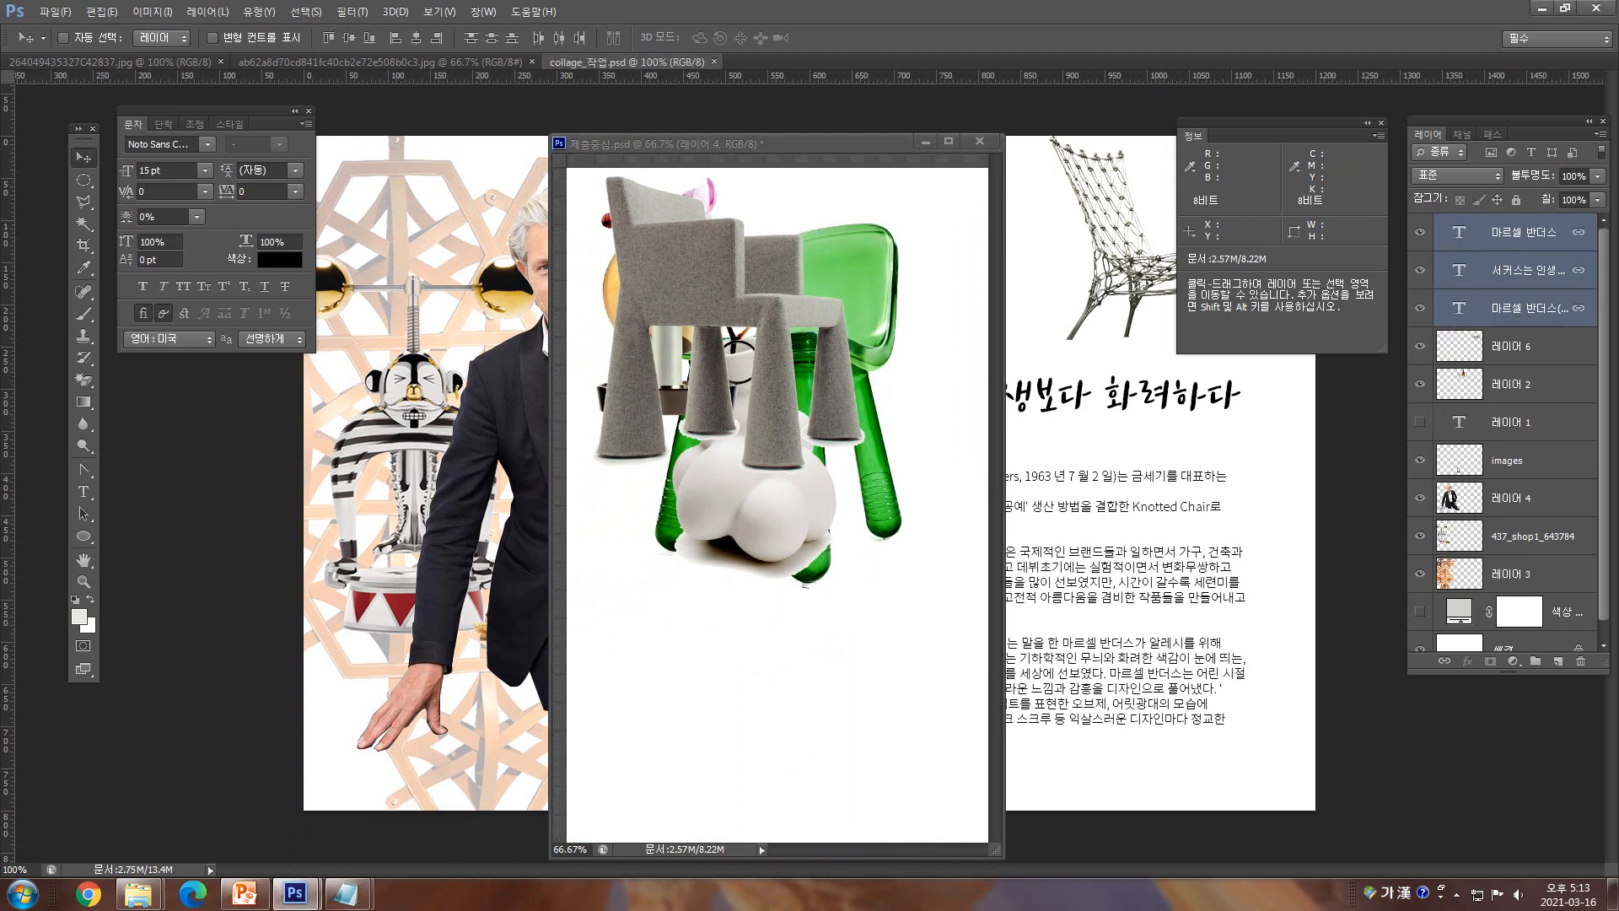
# - Identify the knotted chair layer 레이어 6 in collage_작업.psd and duplicate it into 제품중심.psd
pyautogui.click(1531, 536)
pyautogui.scroll(-1, 1507, 432)
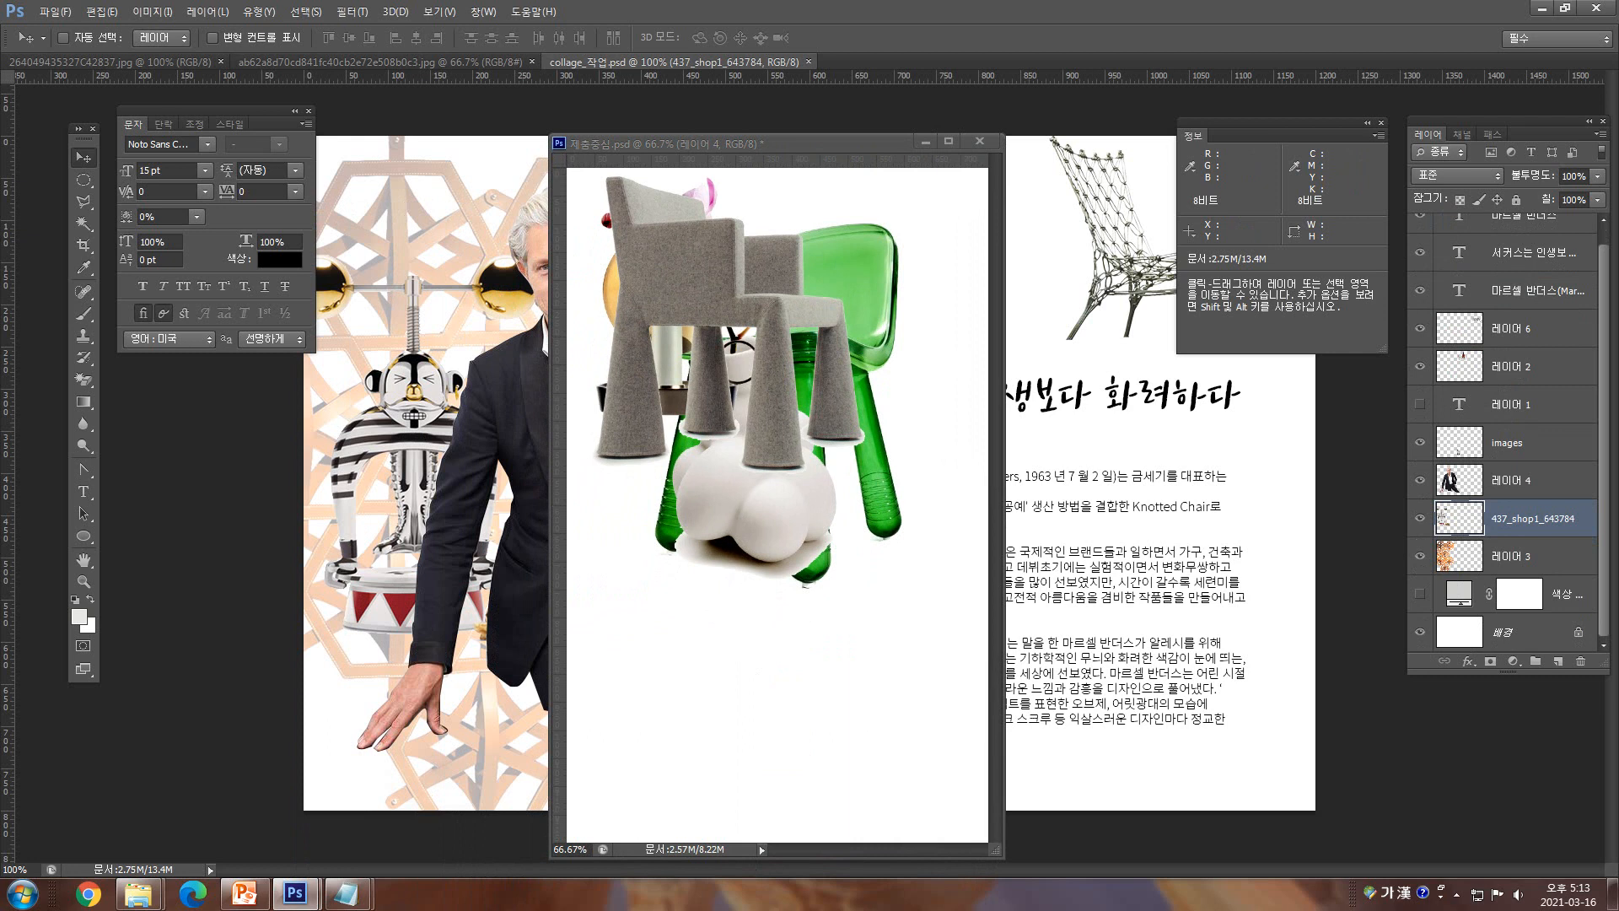
pyautogui.click(1511, 329)
pyautogui.click(1420, 328)
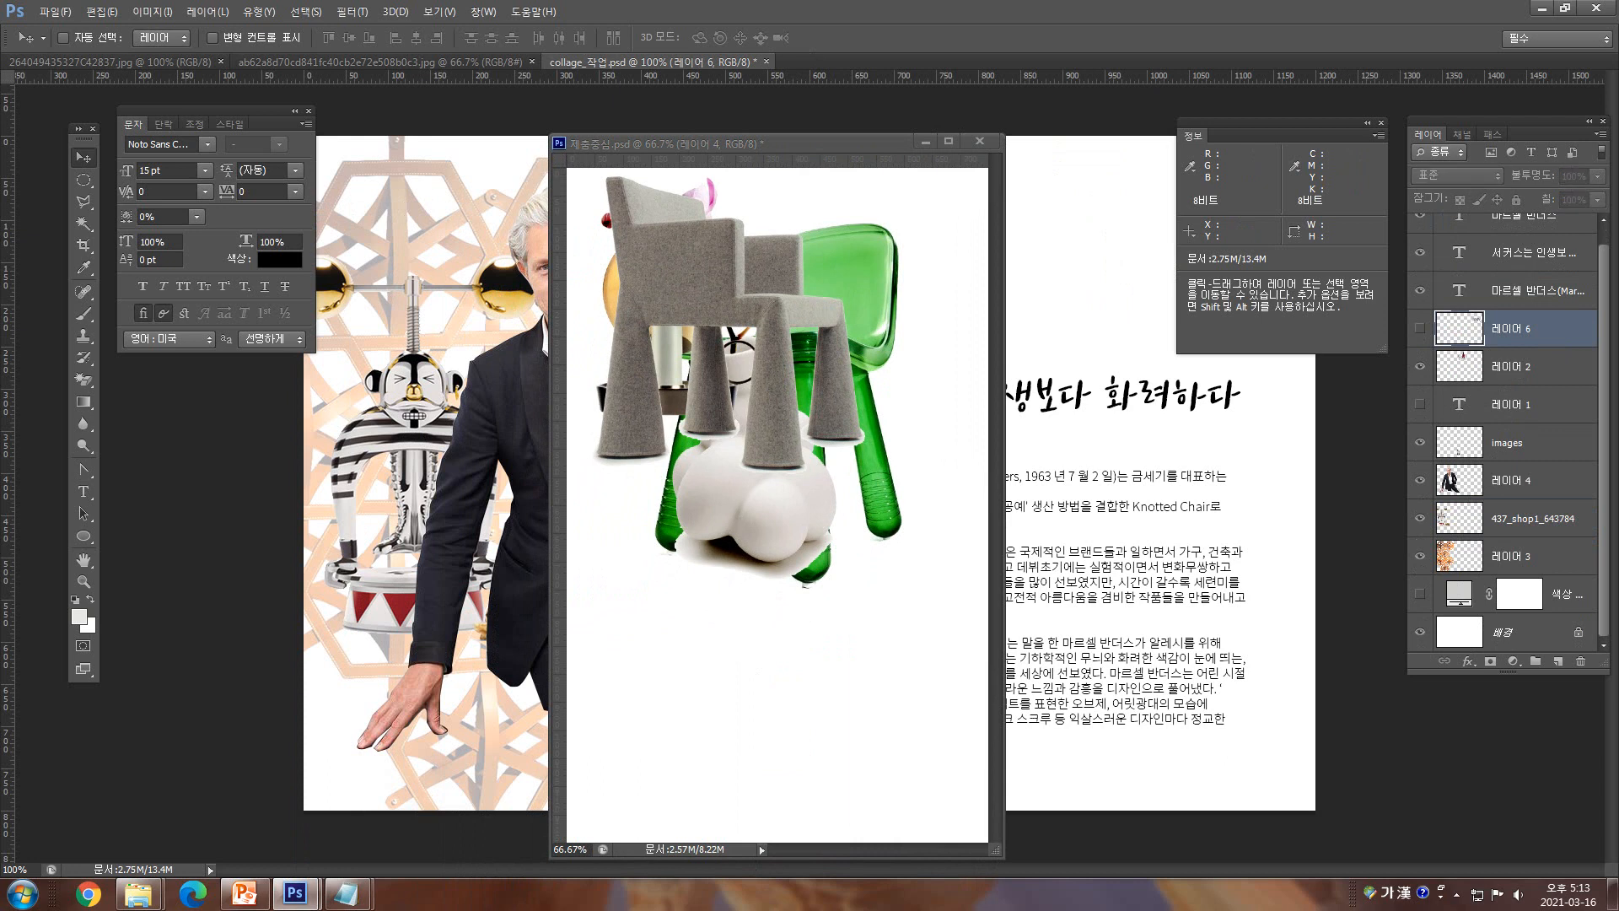
pyautogui.click(1419, 328)
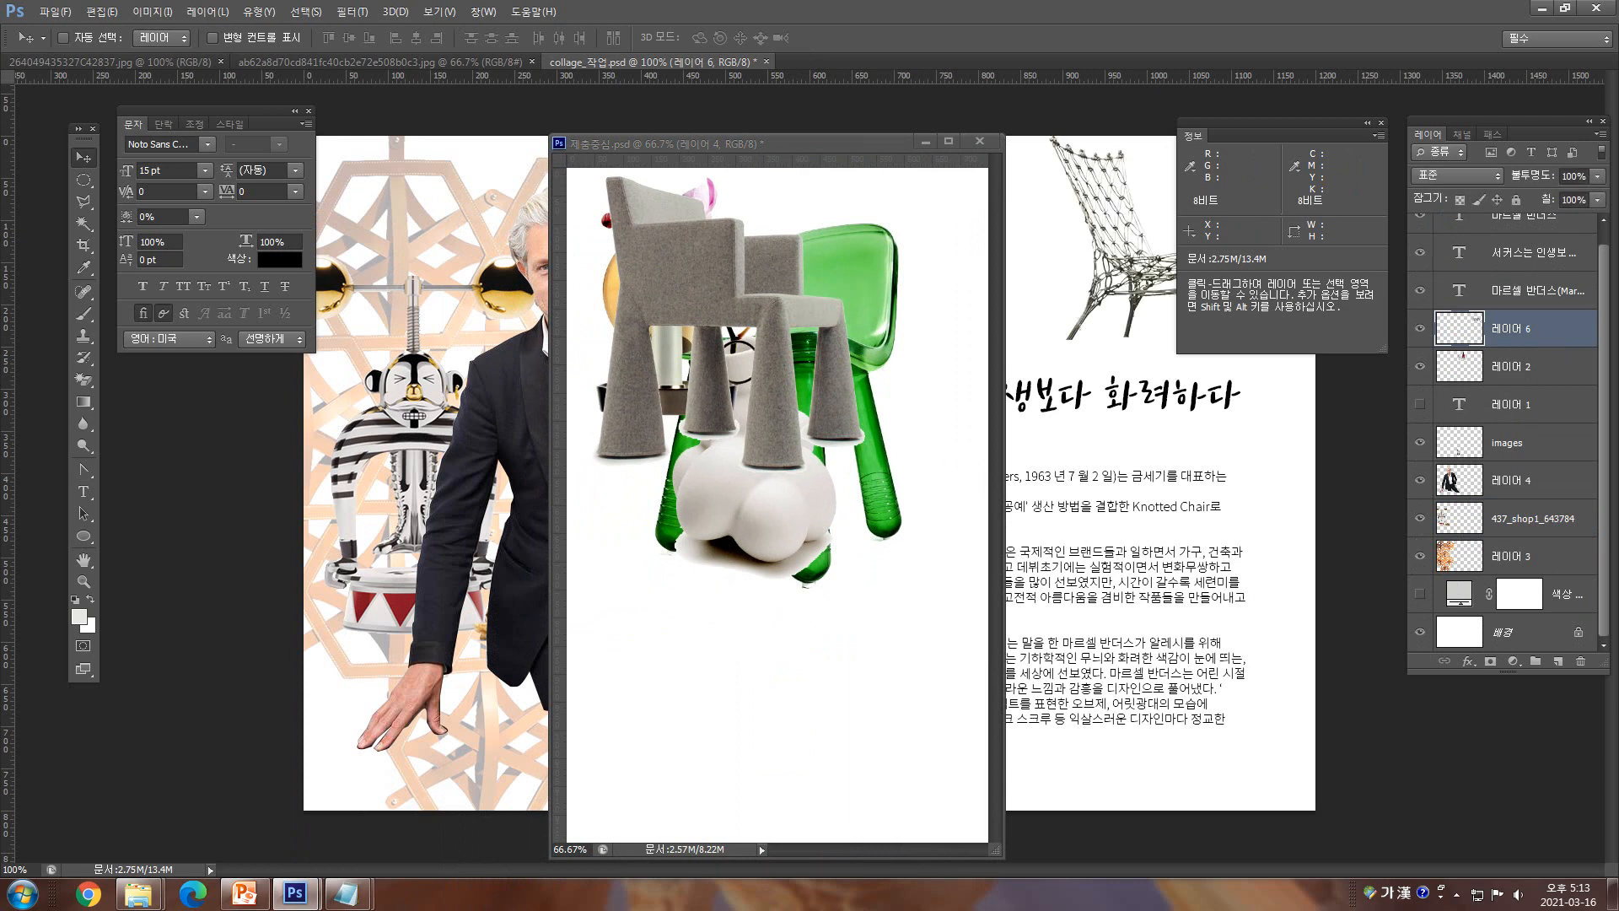
pyautogui.rightClick(1525, 328)
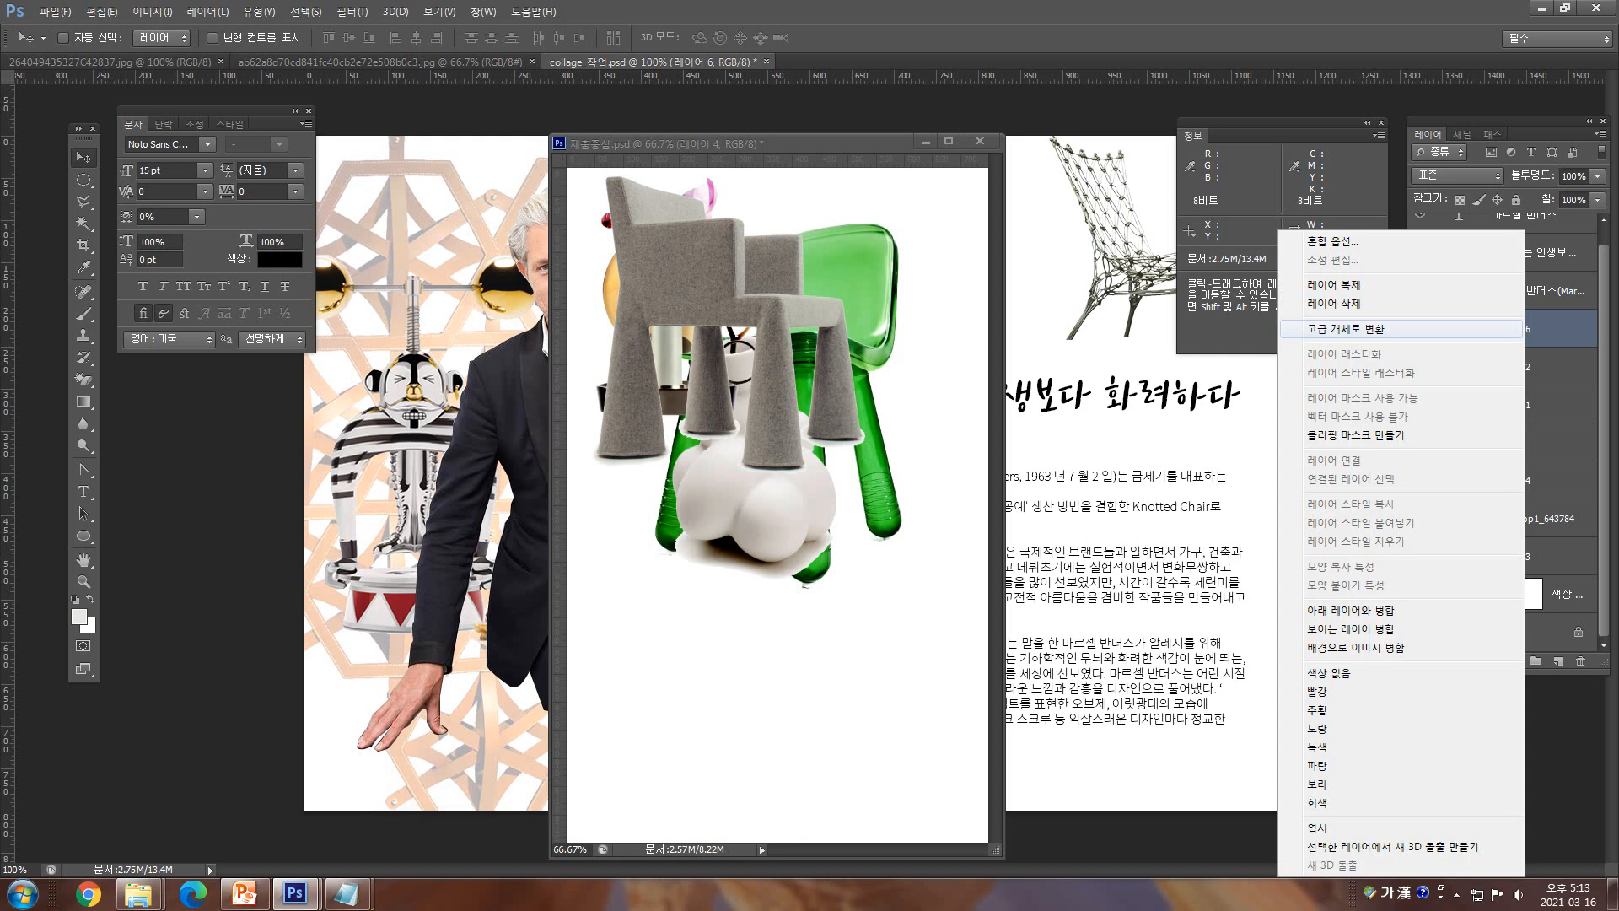
pyautogui.click(1337, 285)
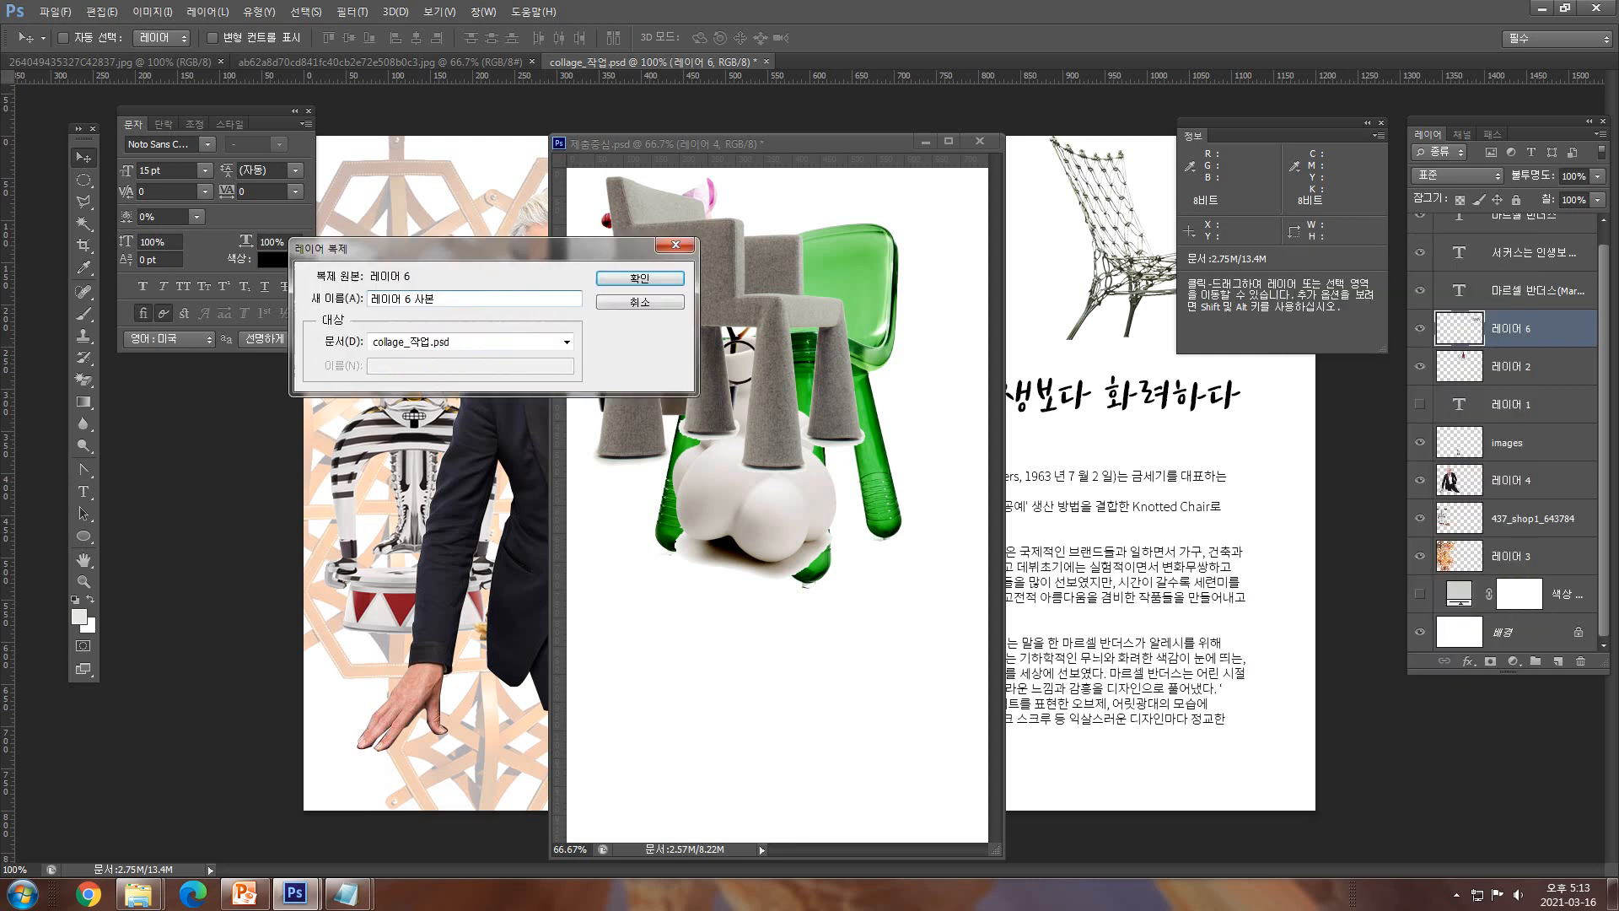
pyautogui.click(567, 341)
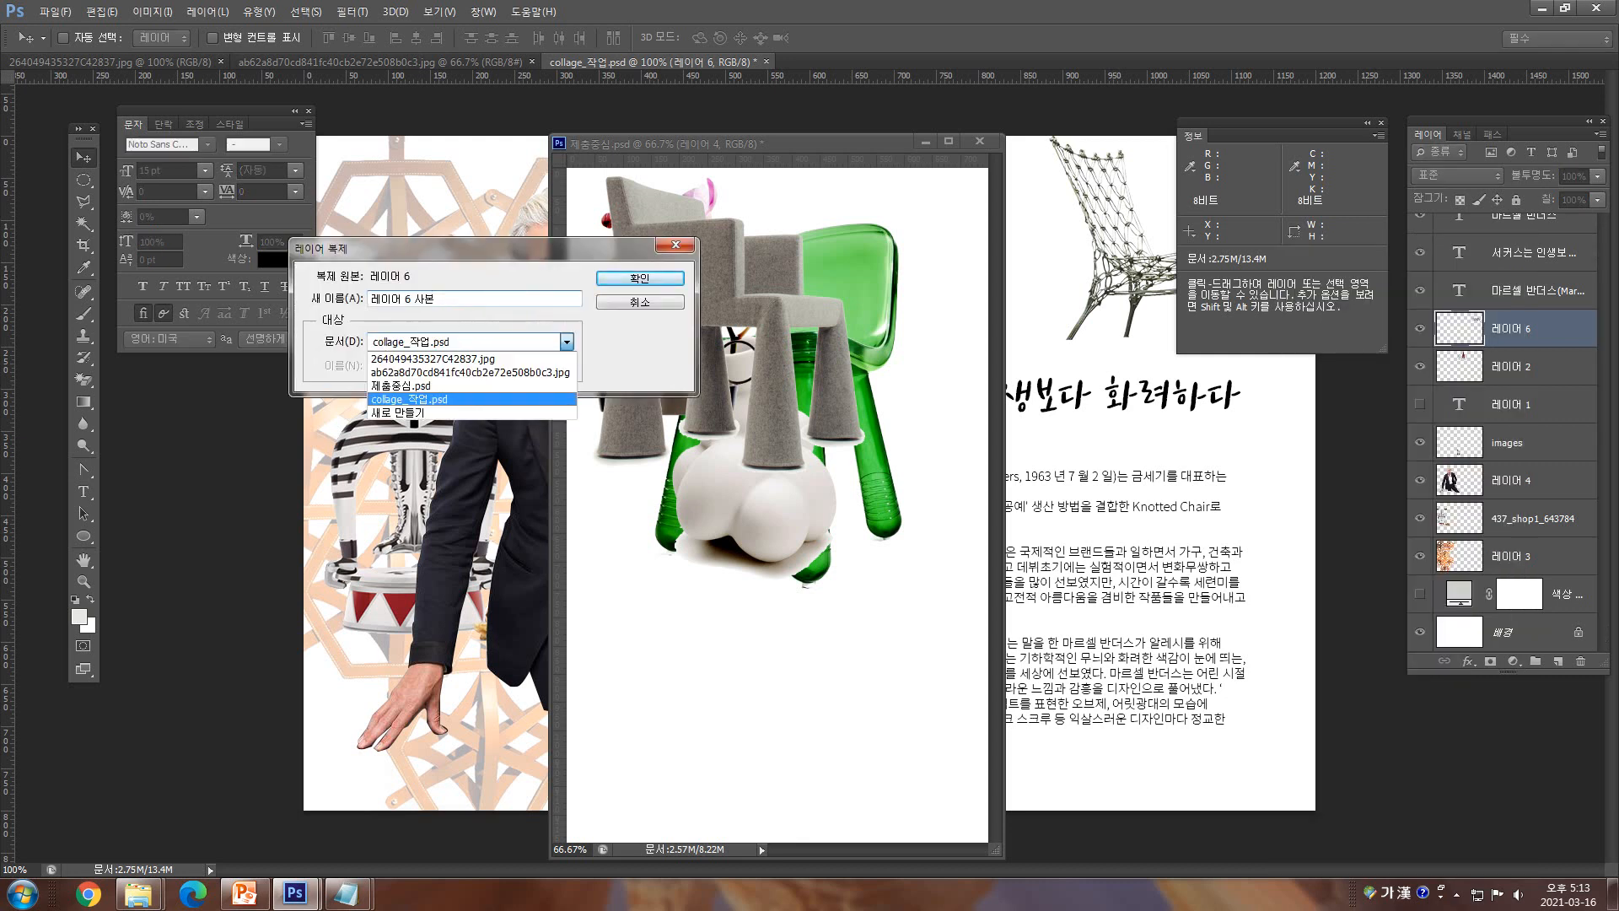
pyautogui.click(401, 385)
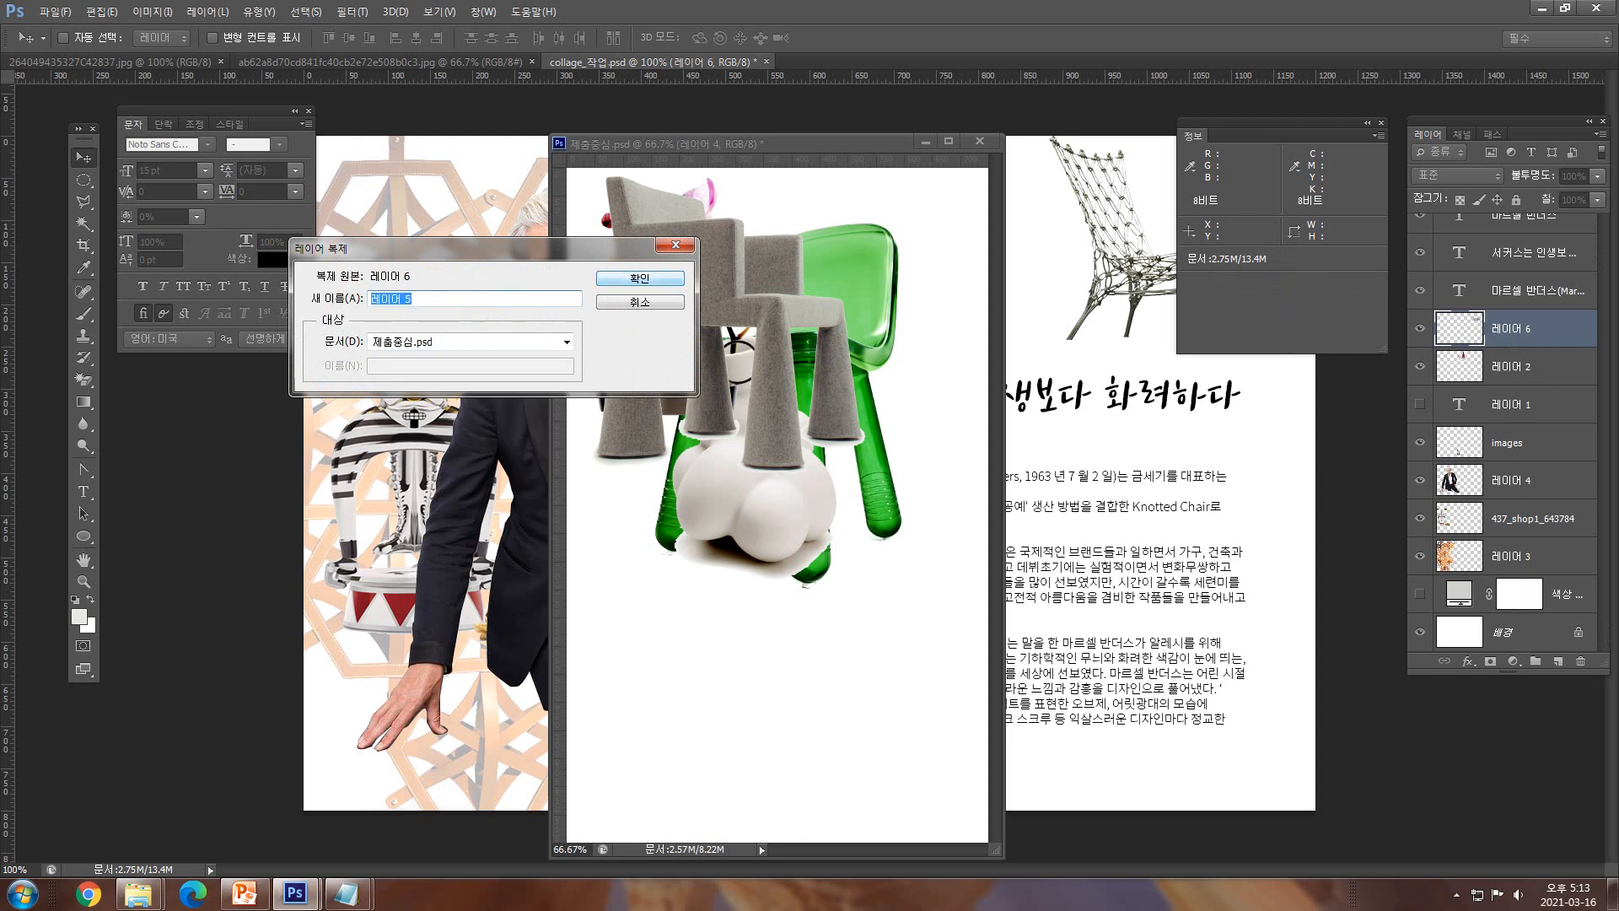
pyautogui.press('Return')
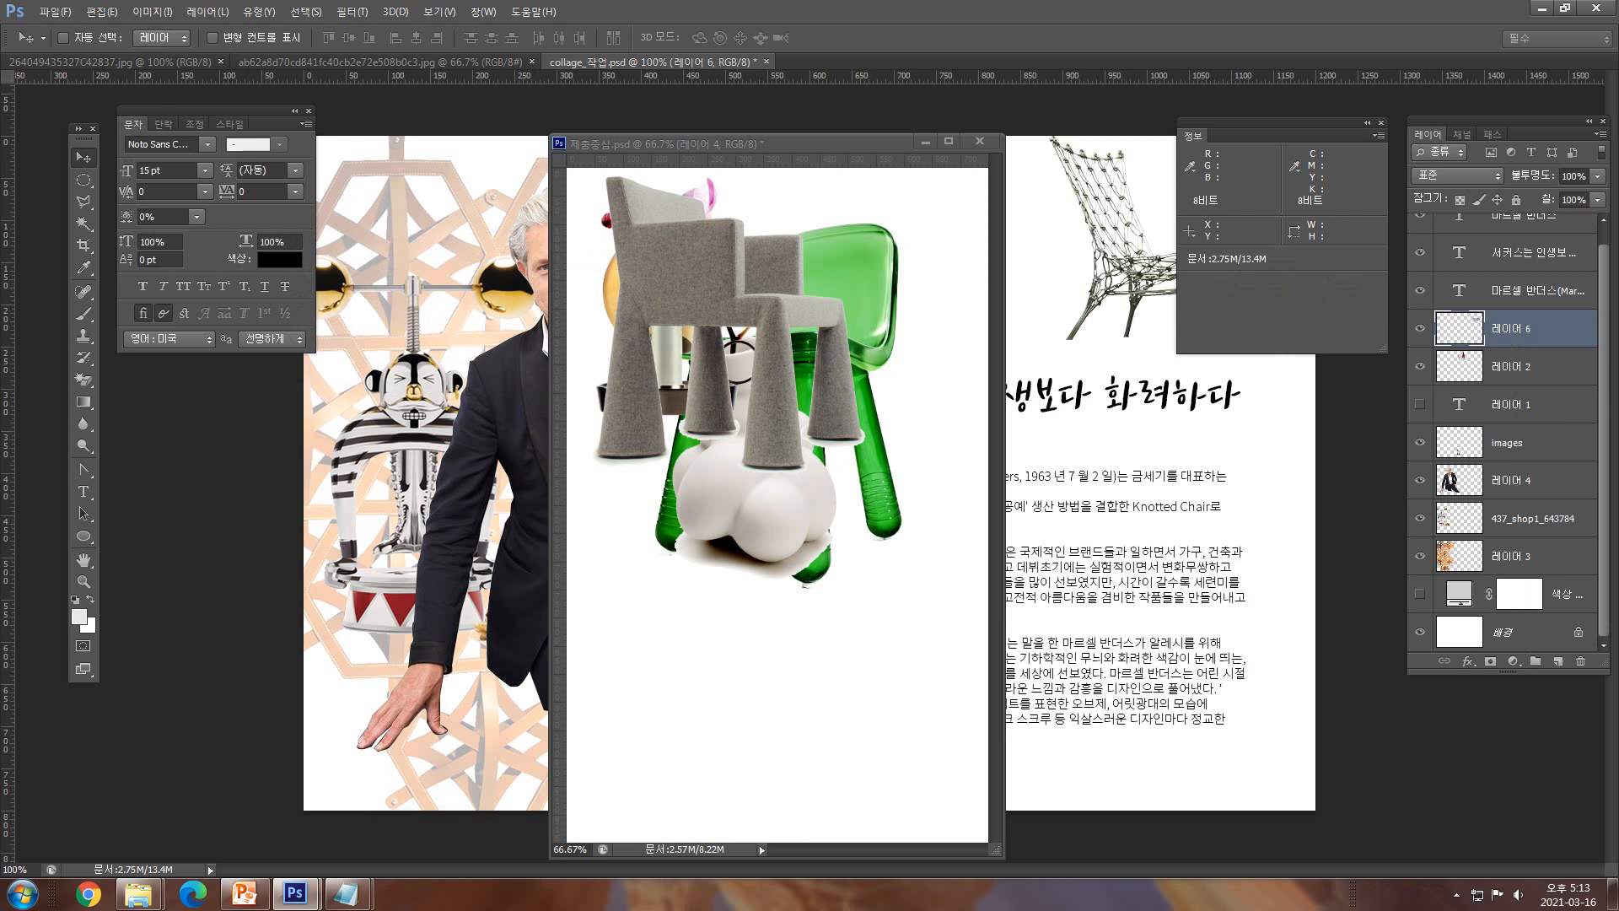
# - Duplicate the layer 437_shop1_643784 from collage_작업.psd into 제품중심.psd
pyautogui.click(1532, 518)
pyautogui.rightClick(1532, 519)
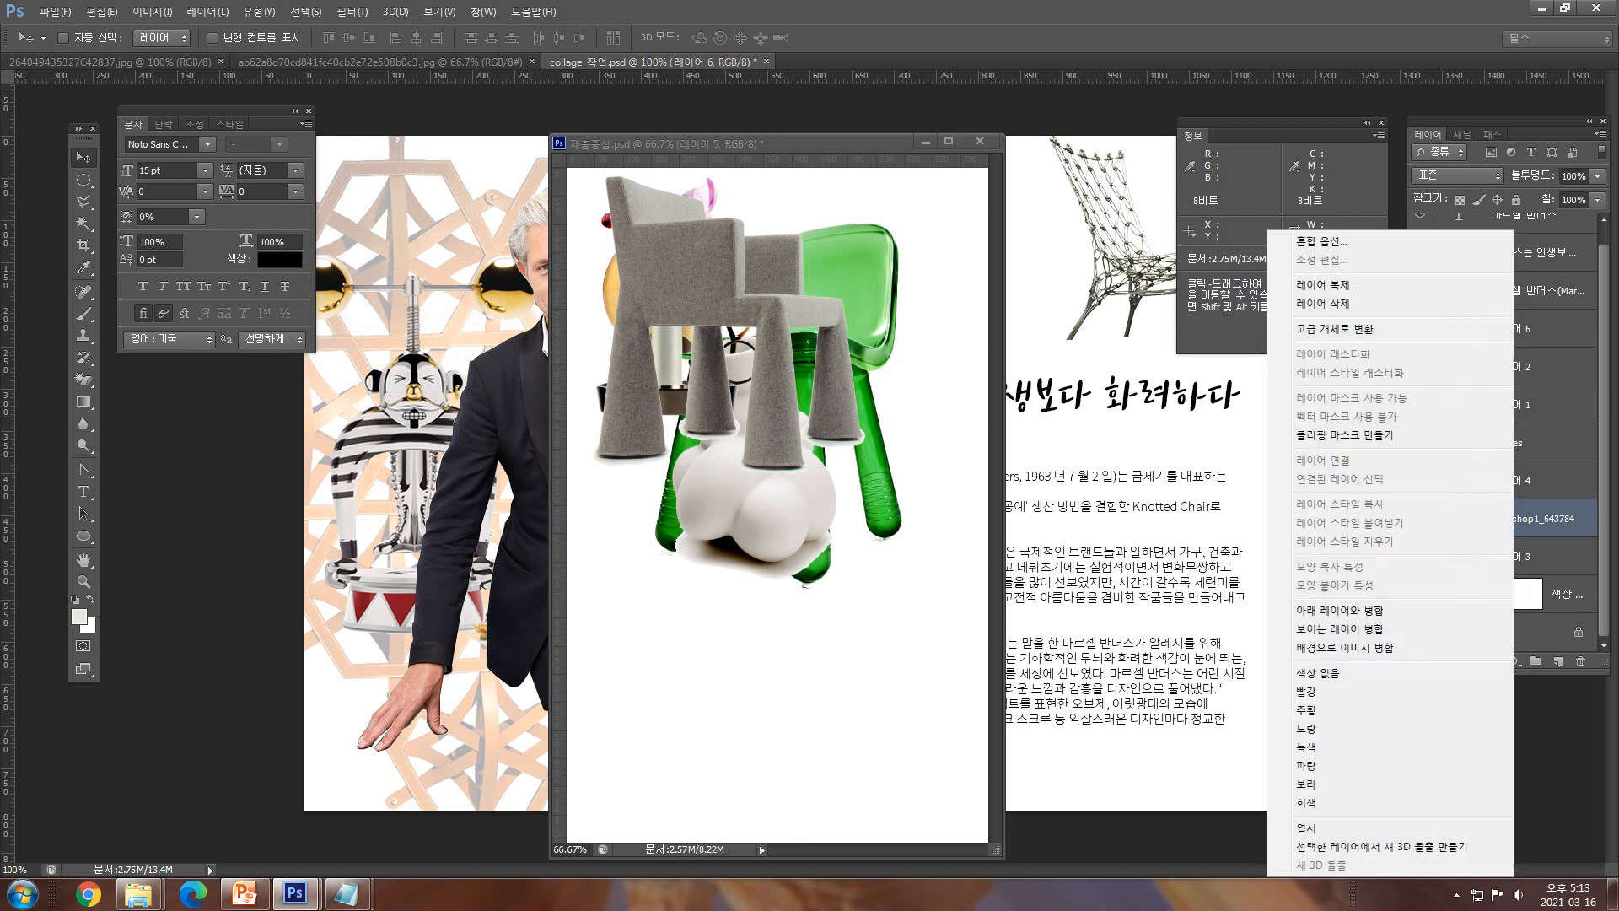
pyautogui.click(1340, 287)
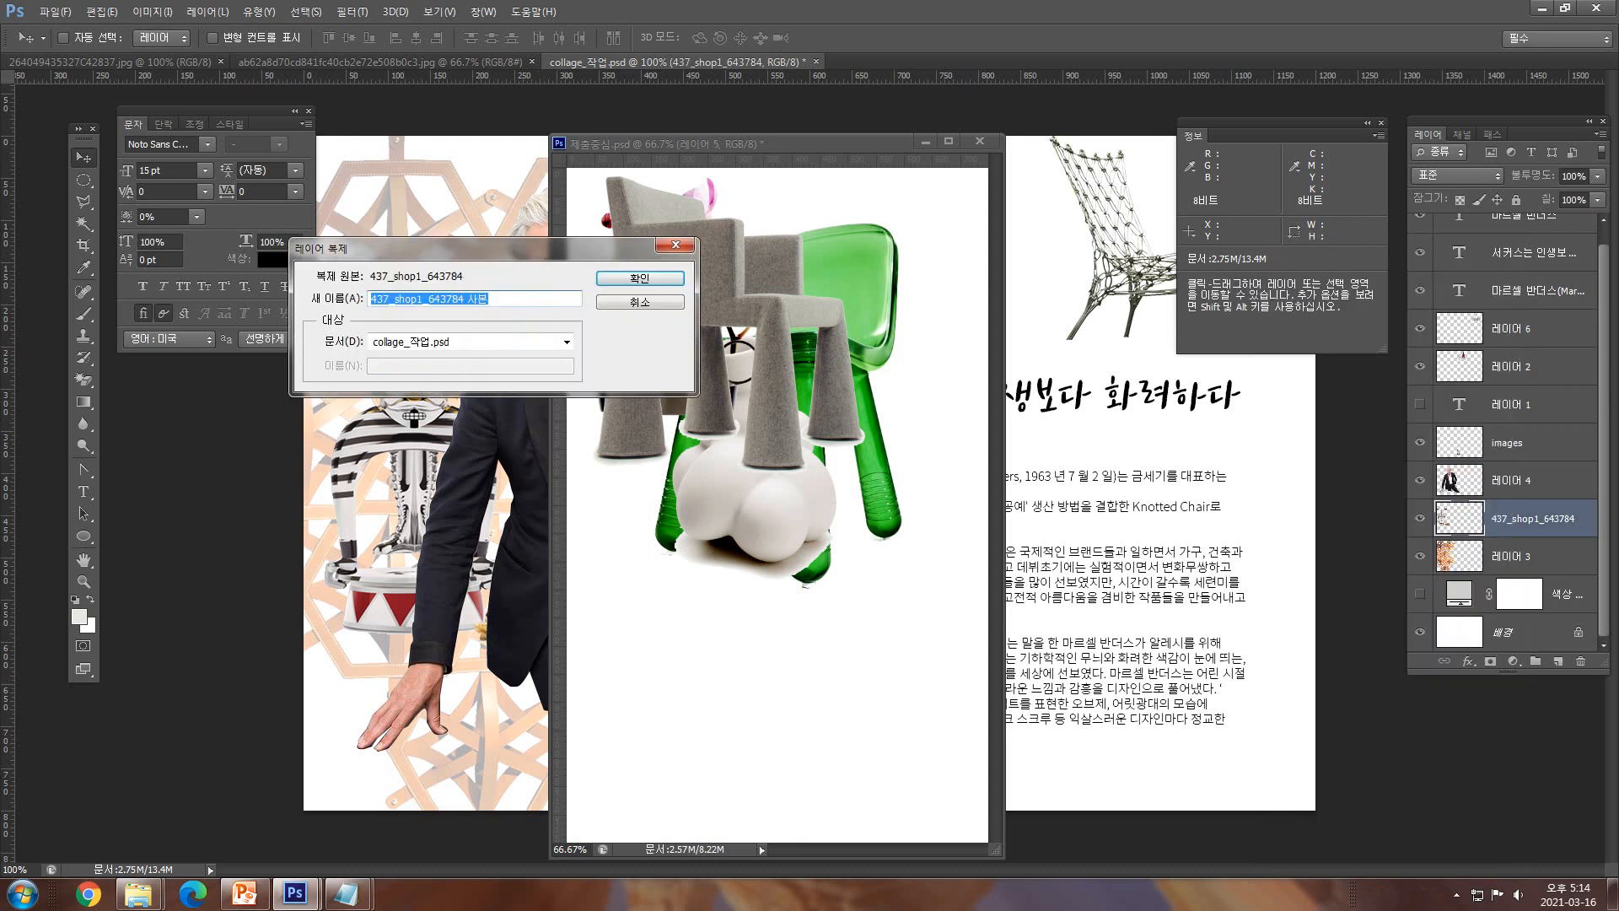
pyautogui.click(567, 341)
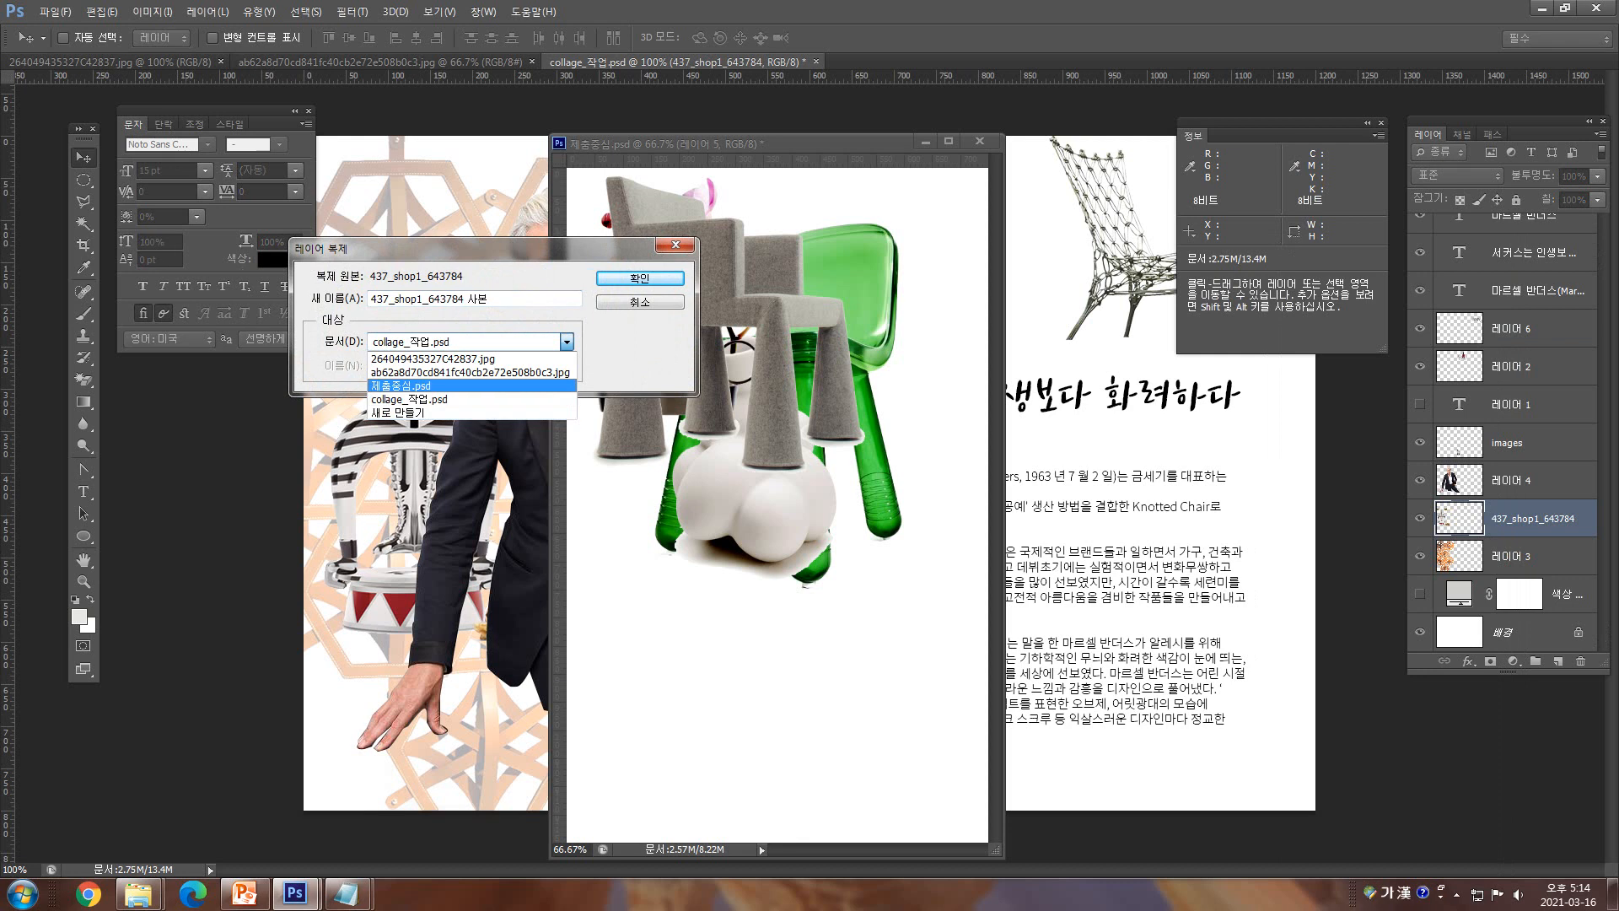
pyautogui.click(400, 385)
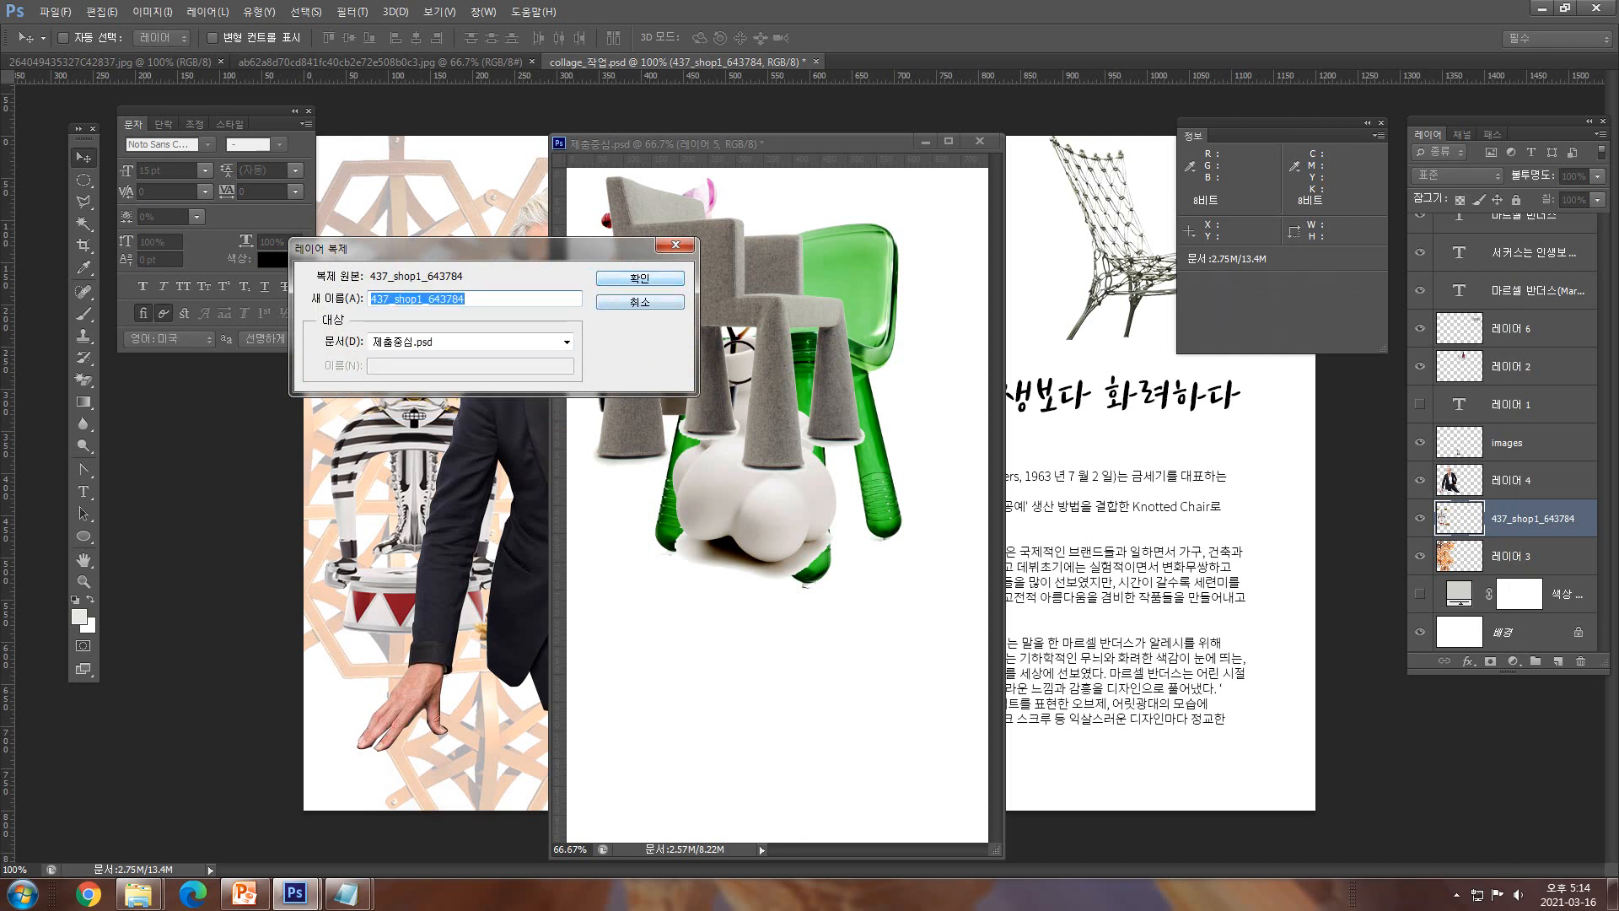
pyautogui.press('Return')
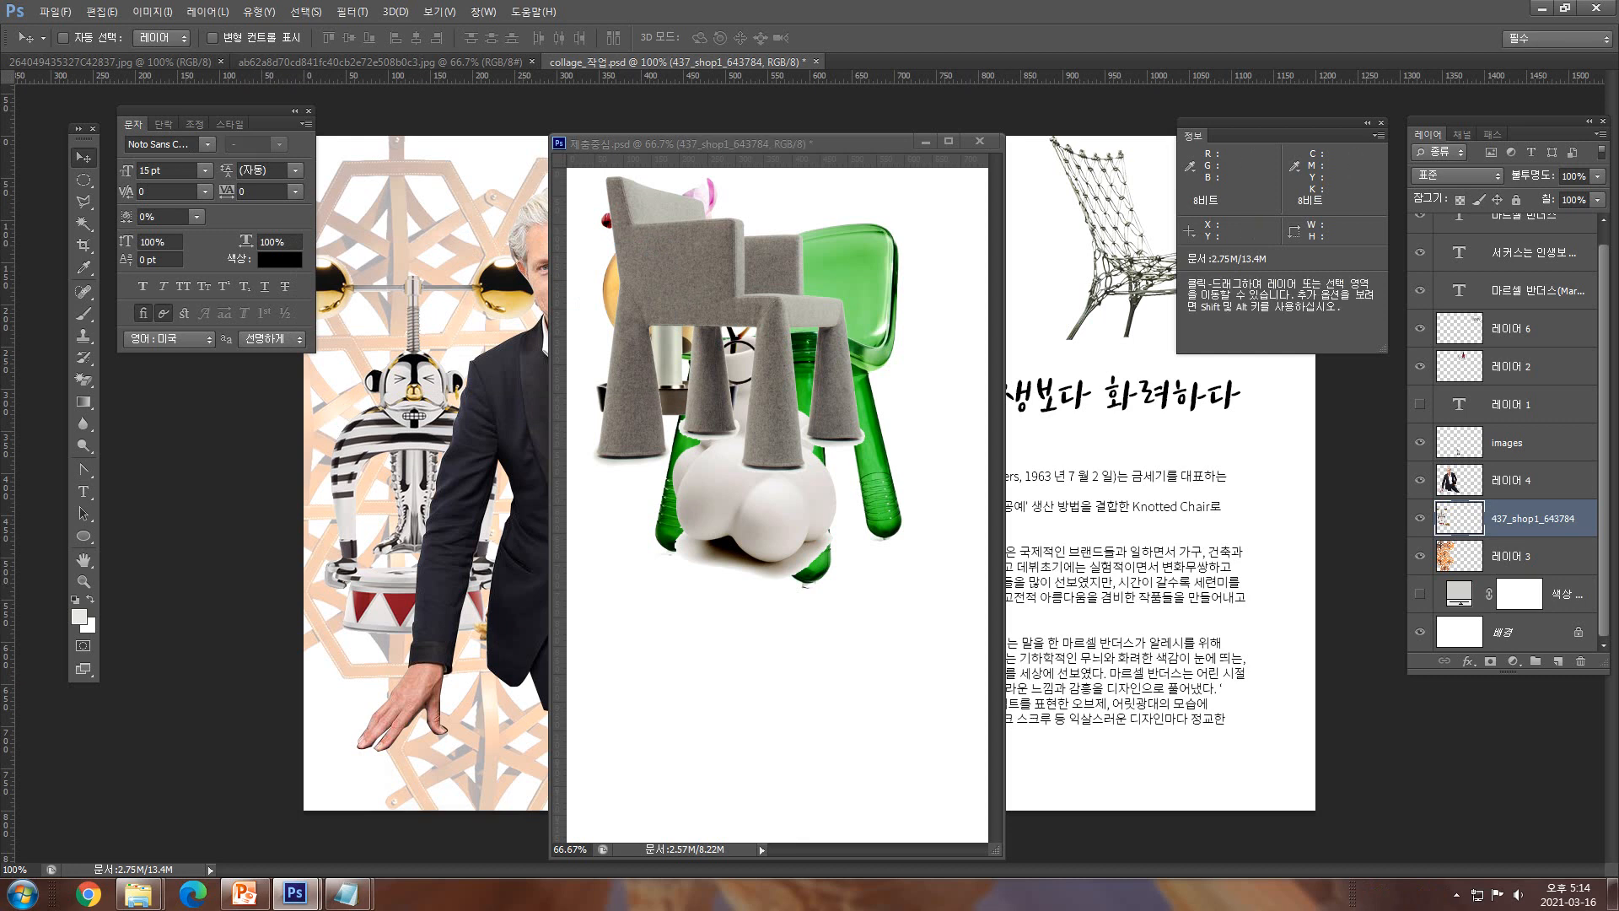
# - Widen the floating 제품중심.psd window, move it aside to uncover the red carriage, and make collage_작업.psd active
pyautogui.moveTo(1003, 506); pyautogui.dragTo(1183, 505)
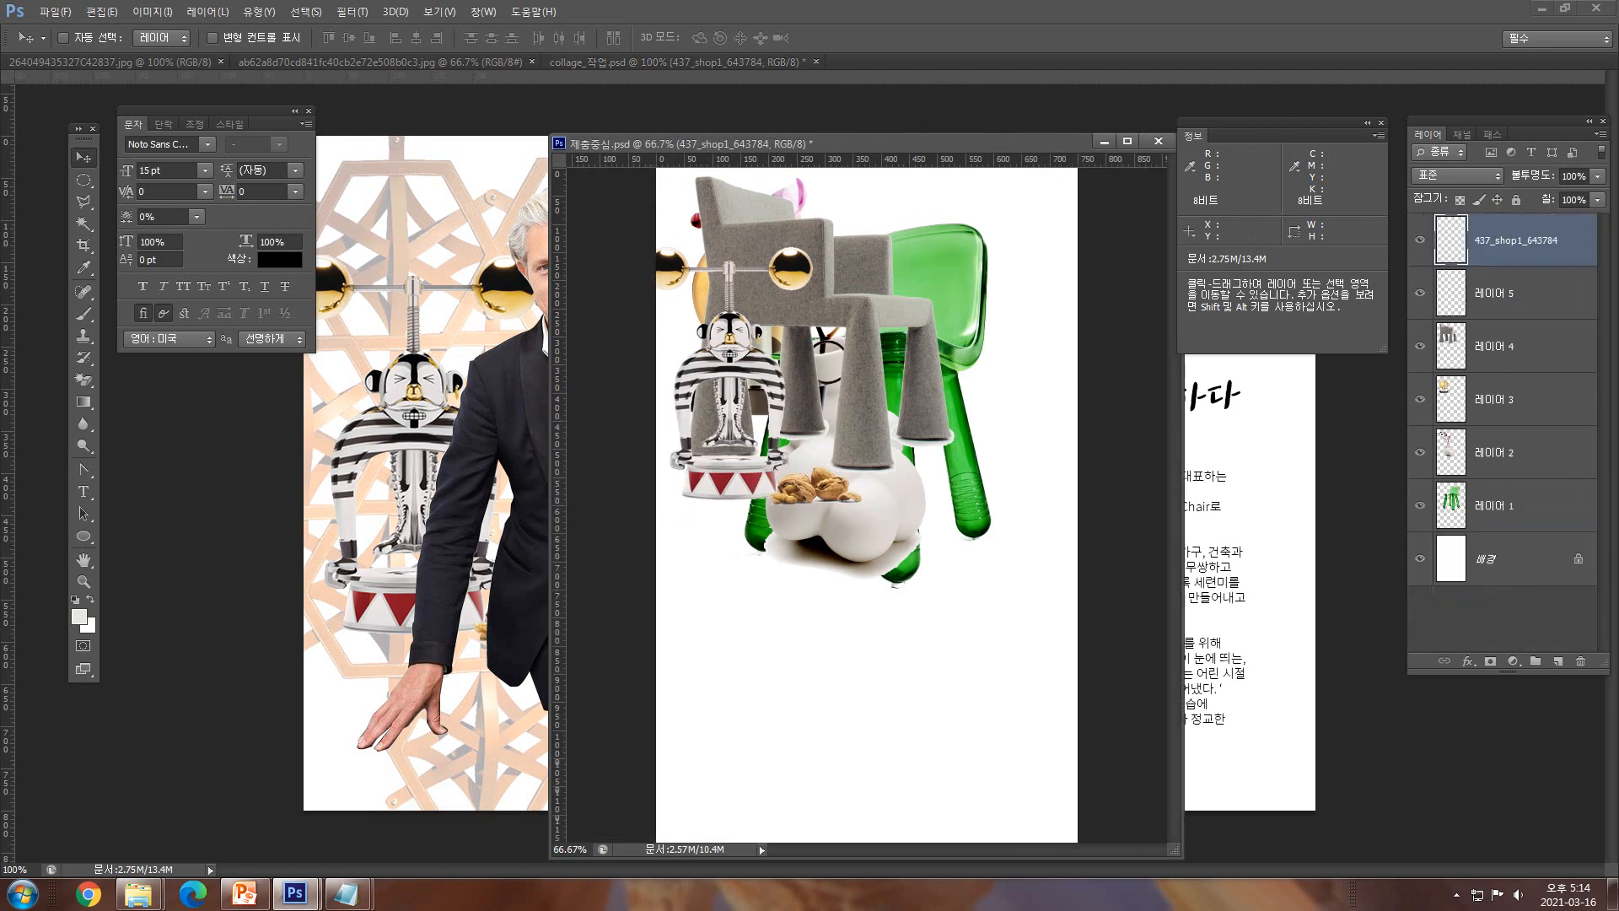
pyautogui.moveTo(843, 141); pyautogui.dragTo(480, 272)
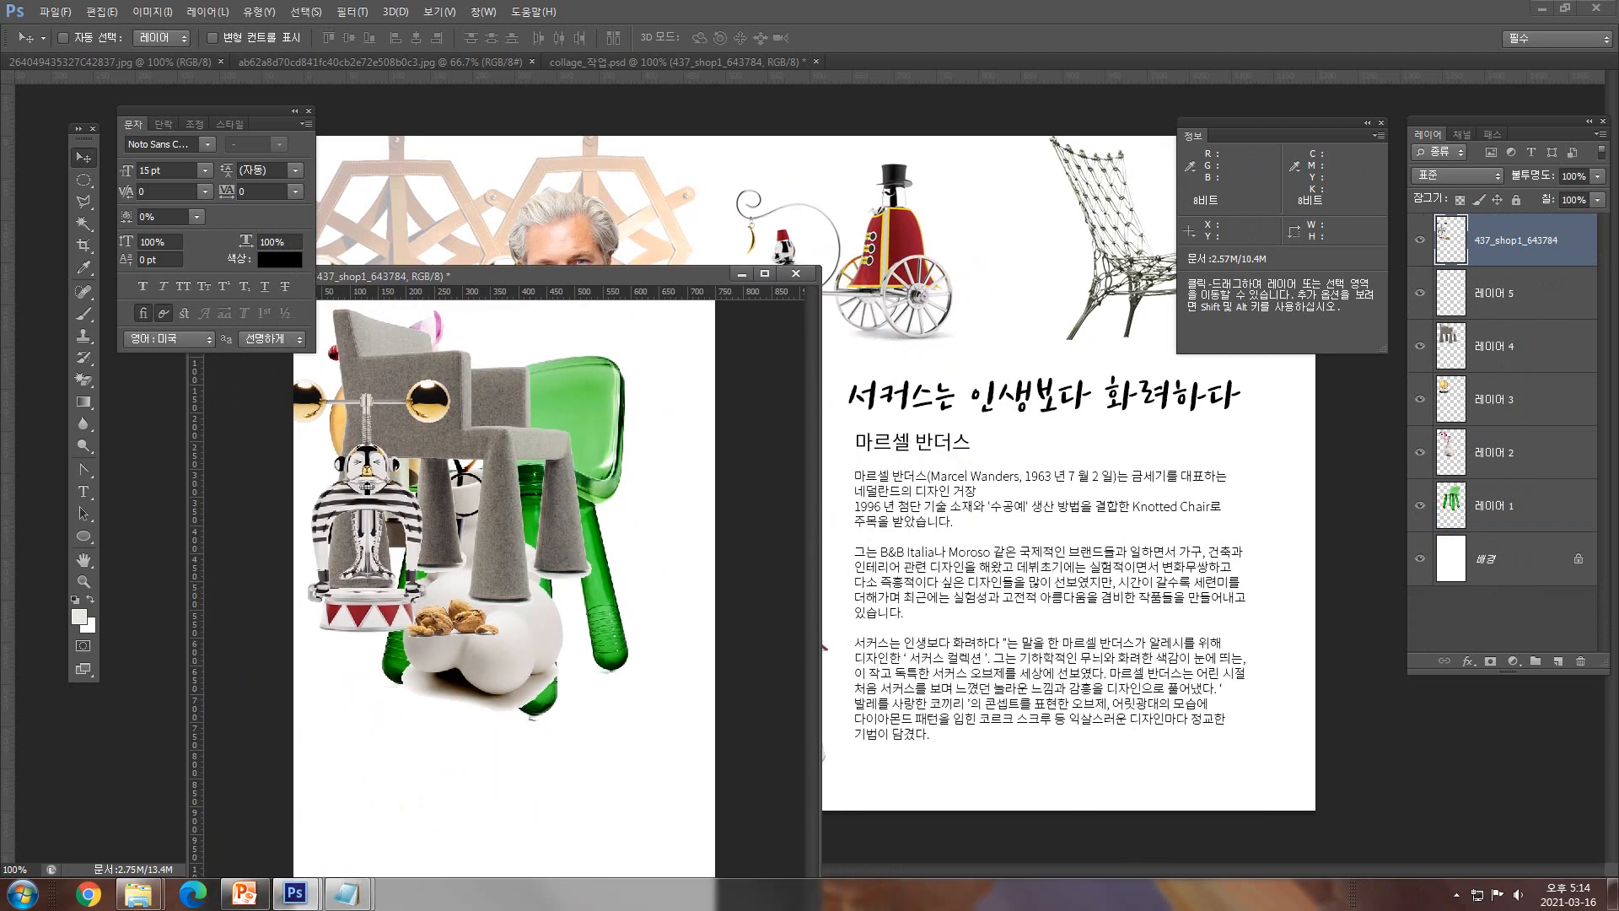
pyautogui.click(894, 239)
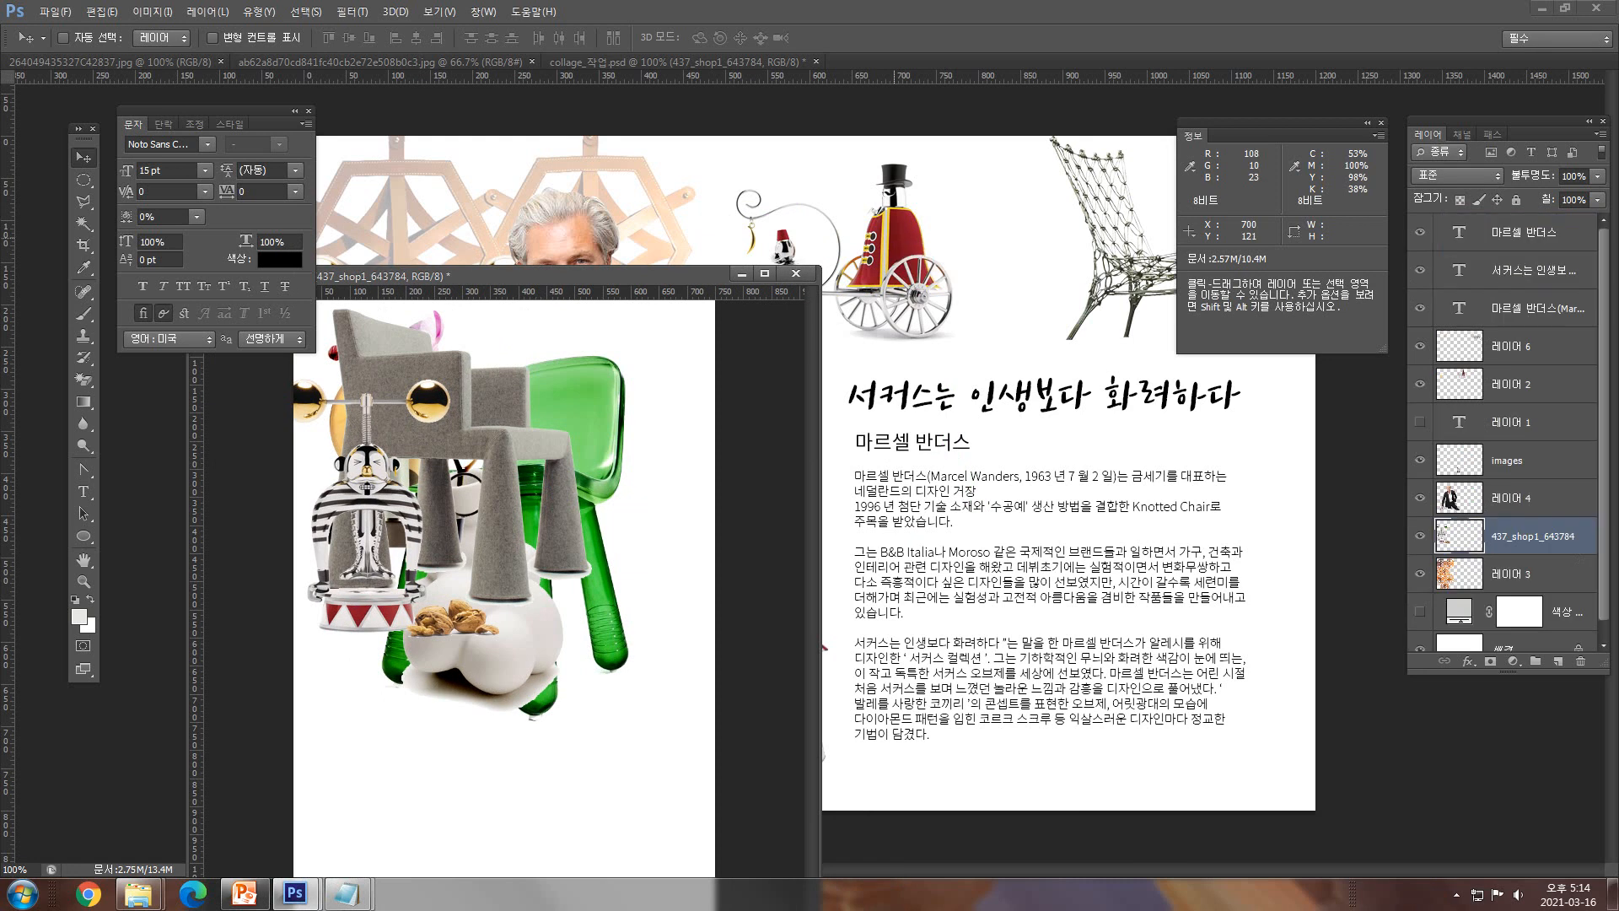
# - Identify the red carriage layer 레이어 2 in collage_작업.psd and duplicate it into 제품중심.psd
pyautogui.rightClick(894, 229)
pyautogui.click(943, 241)
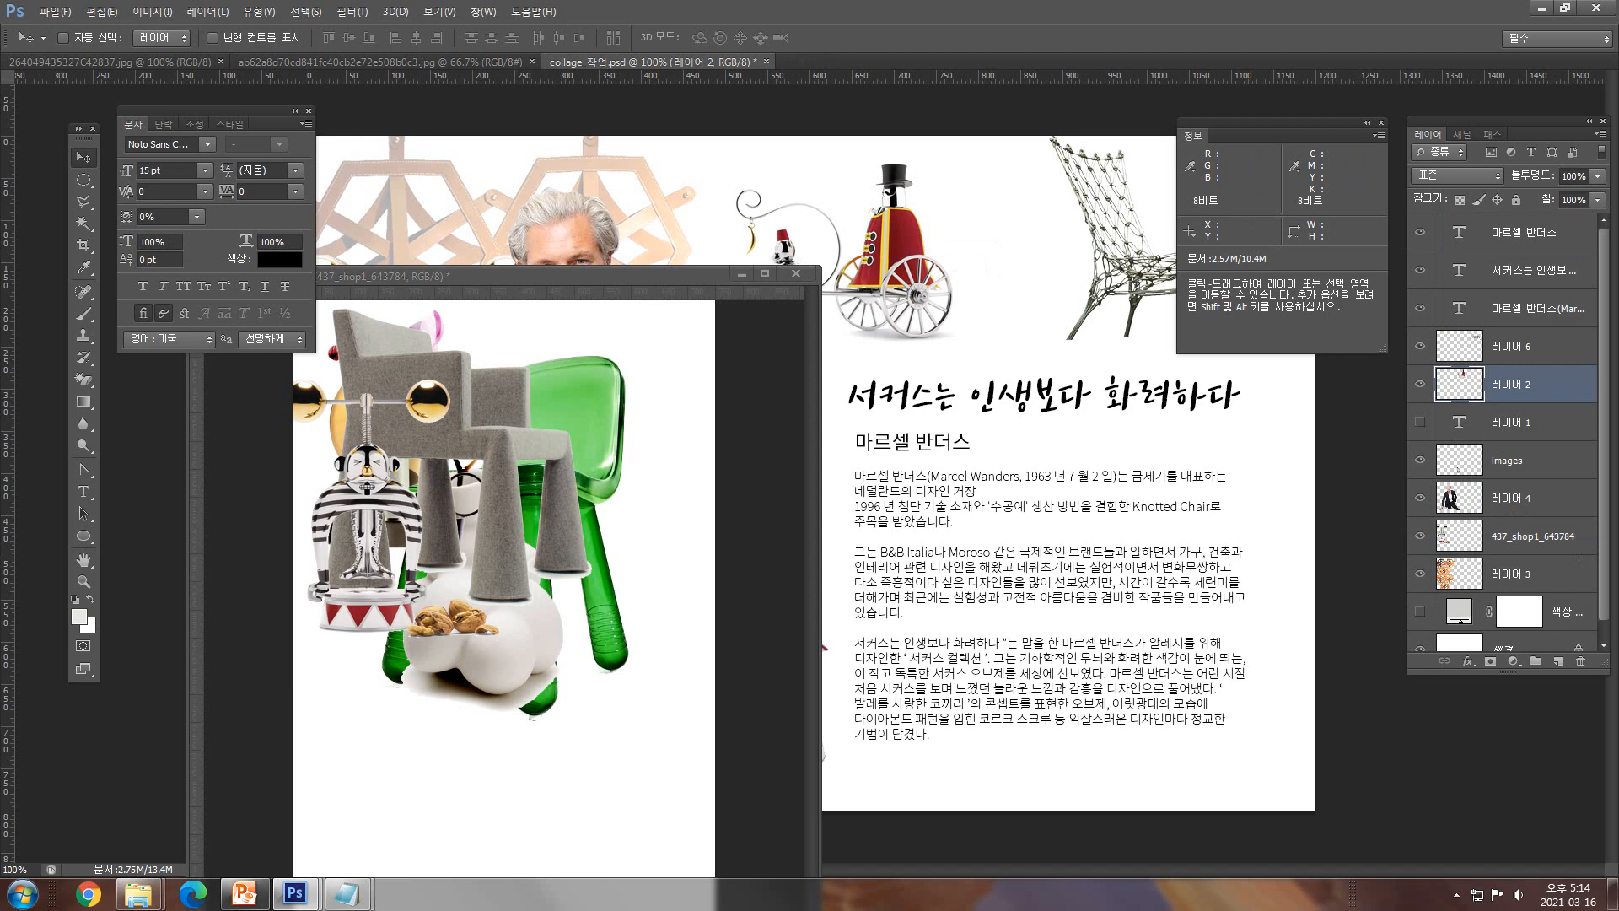
pyautogui.rightClick(1525, 384)
pyautogui.click(1446, 285)
pyautogui.click(506, 341)
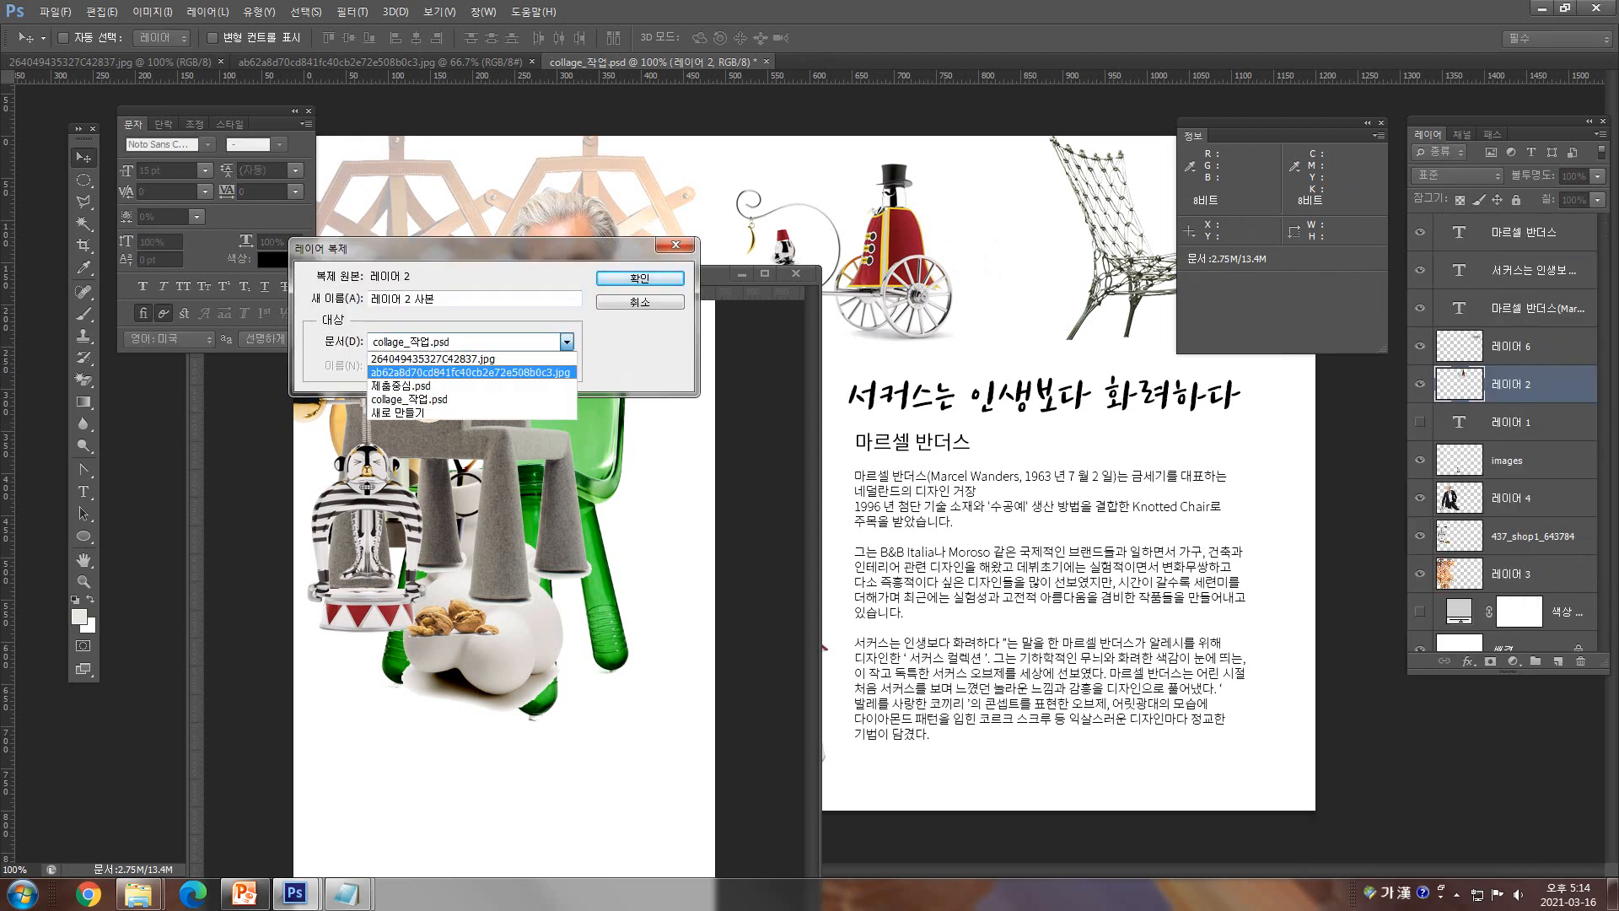
pyautogui.click(473, 385)
pyautogui.click(640, 278)
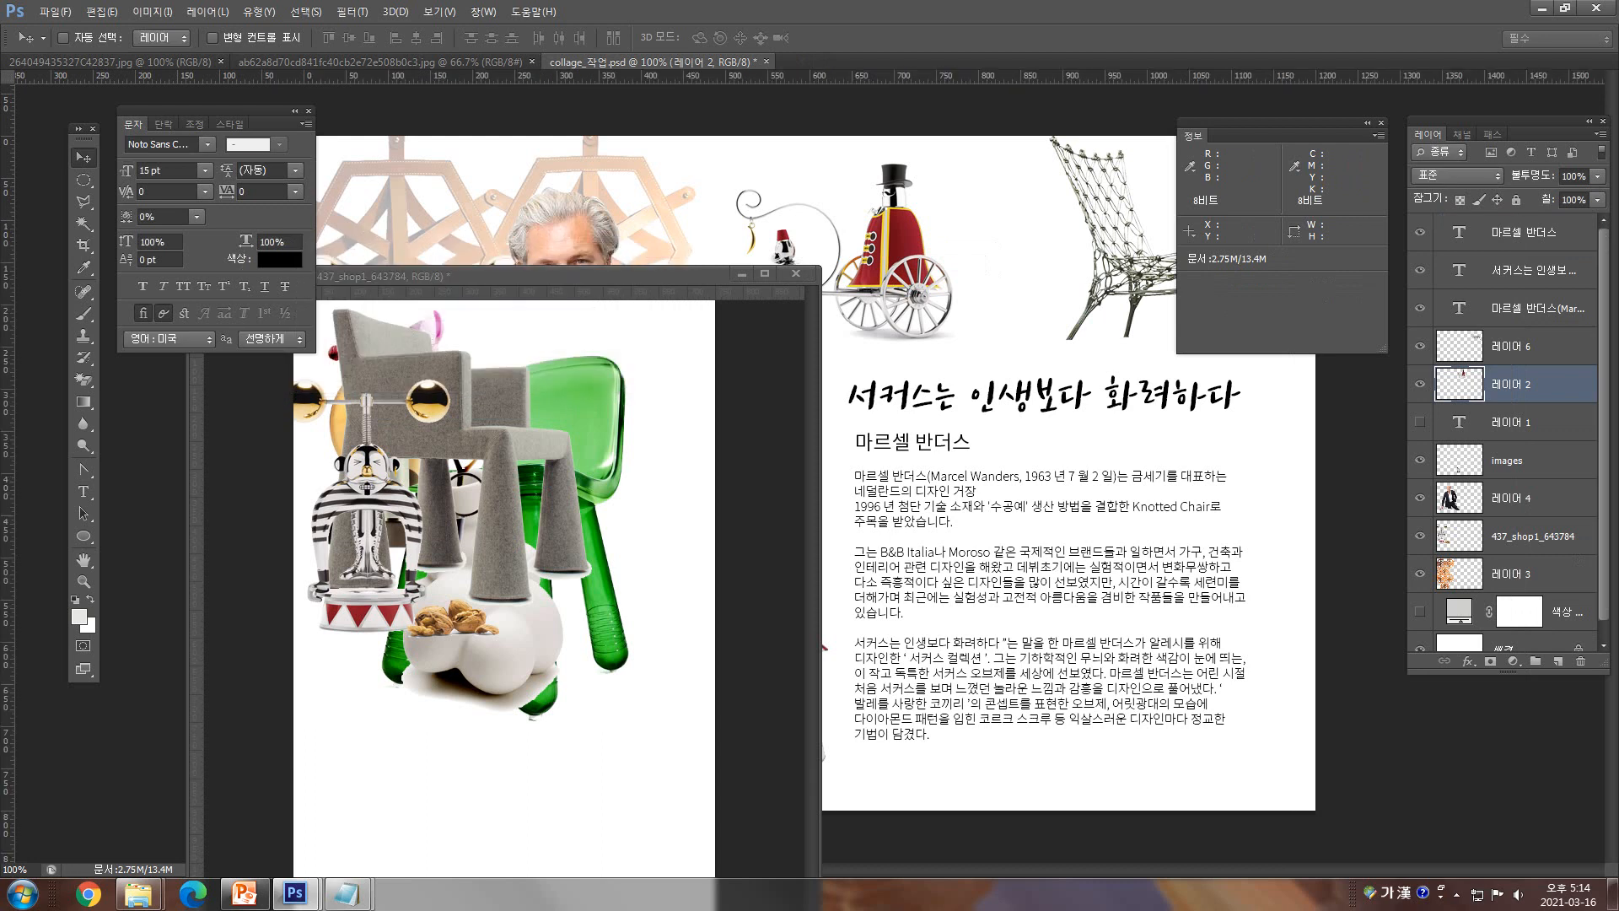
pyautogui.click(1511, 574)
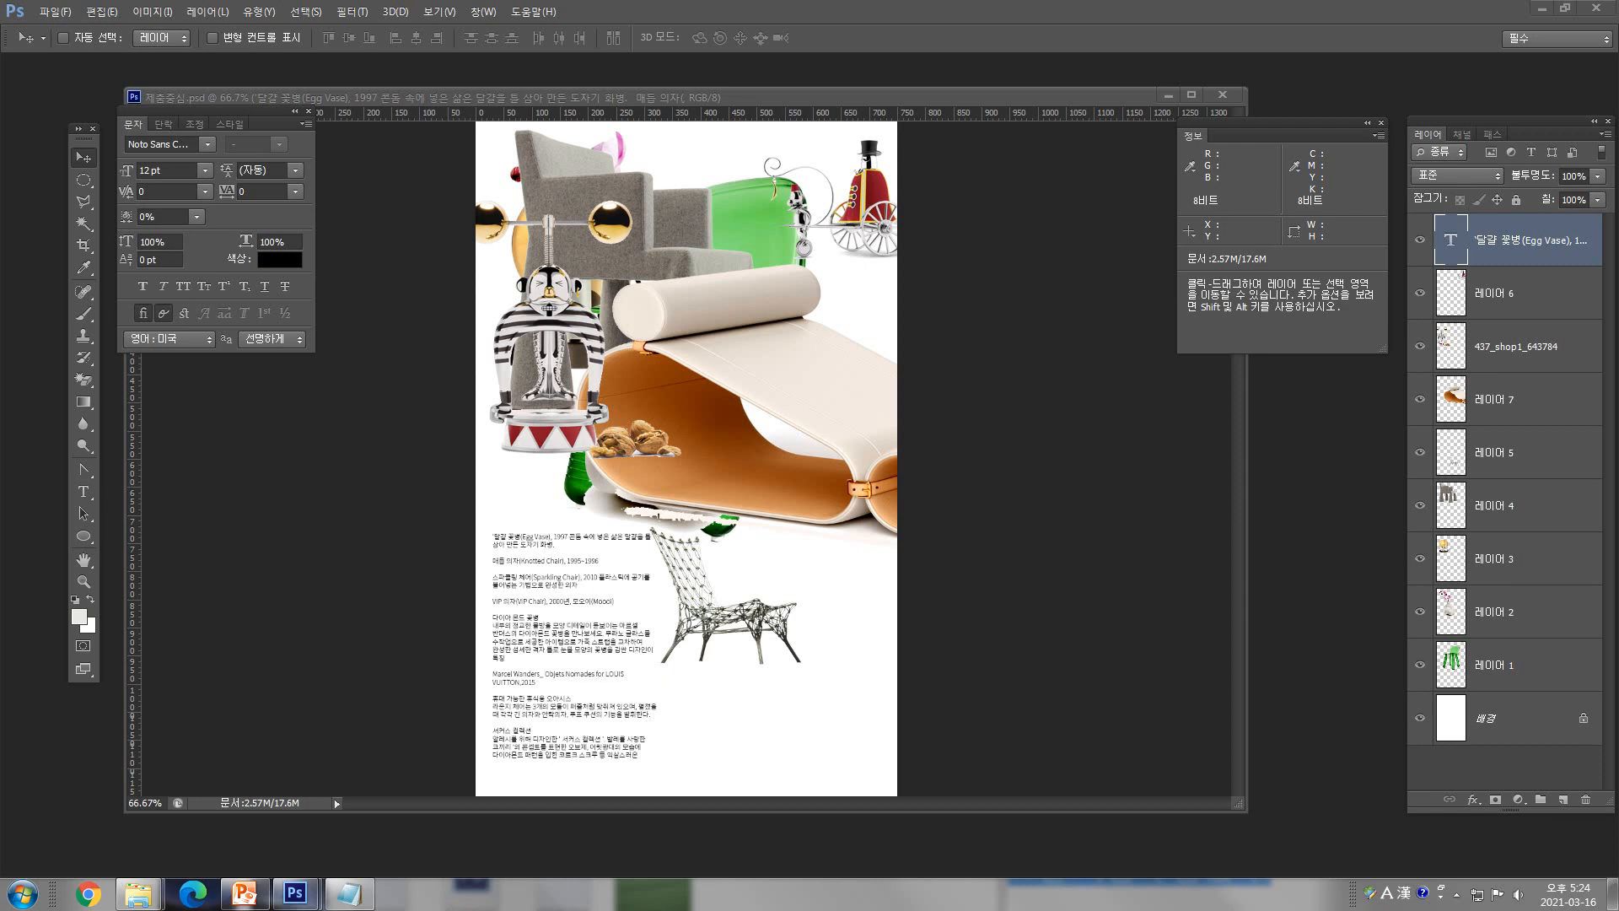
# - Narrow the 제품중심.psd window and place the layer list beside it
pyautogui.moveTo(1247, 489); pyautogui.dragTo(963, 489)
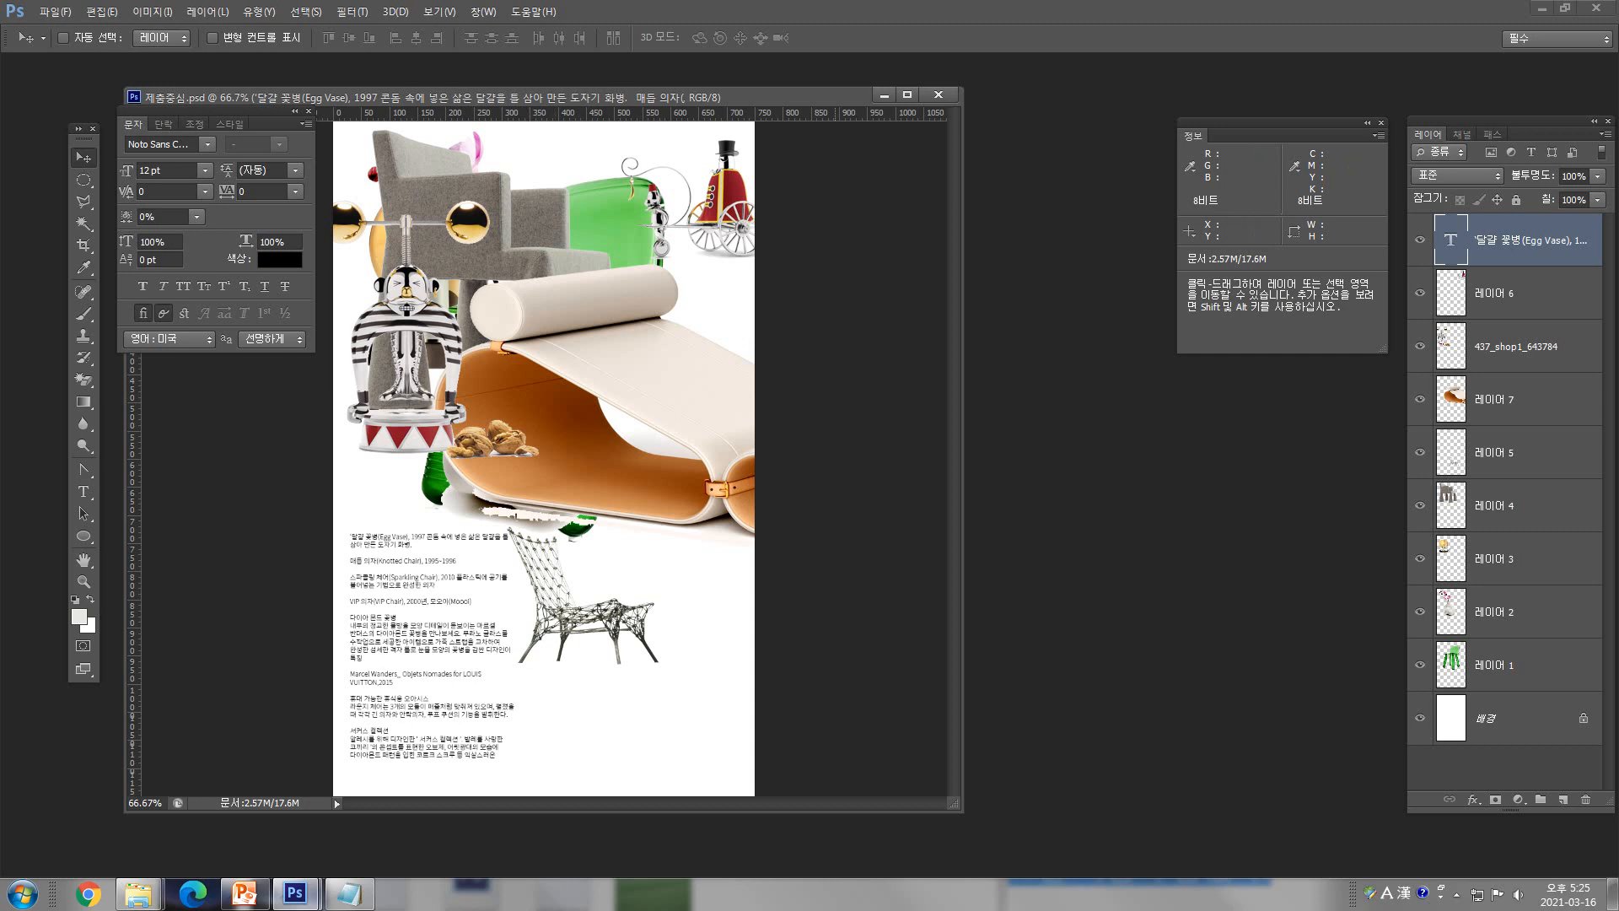
pyautogui.moveTo(1501, 121); pyautogui.dragTo(1079, 92)
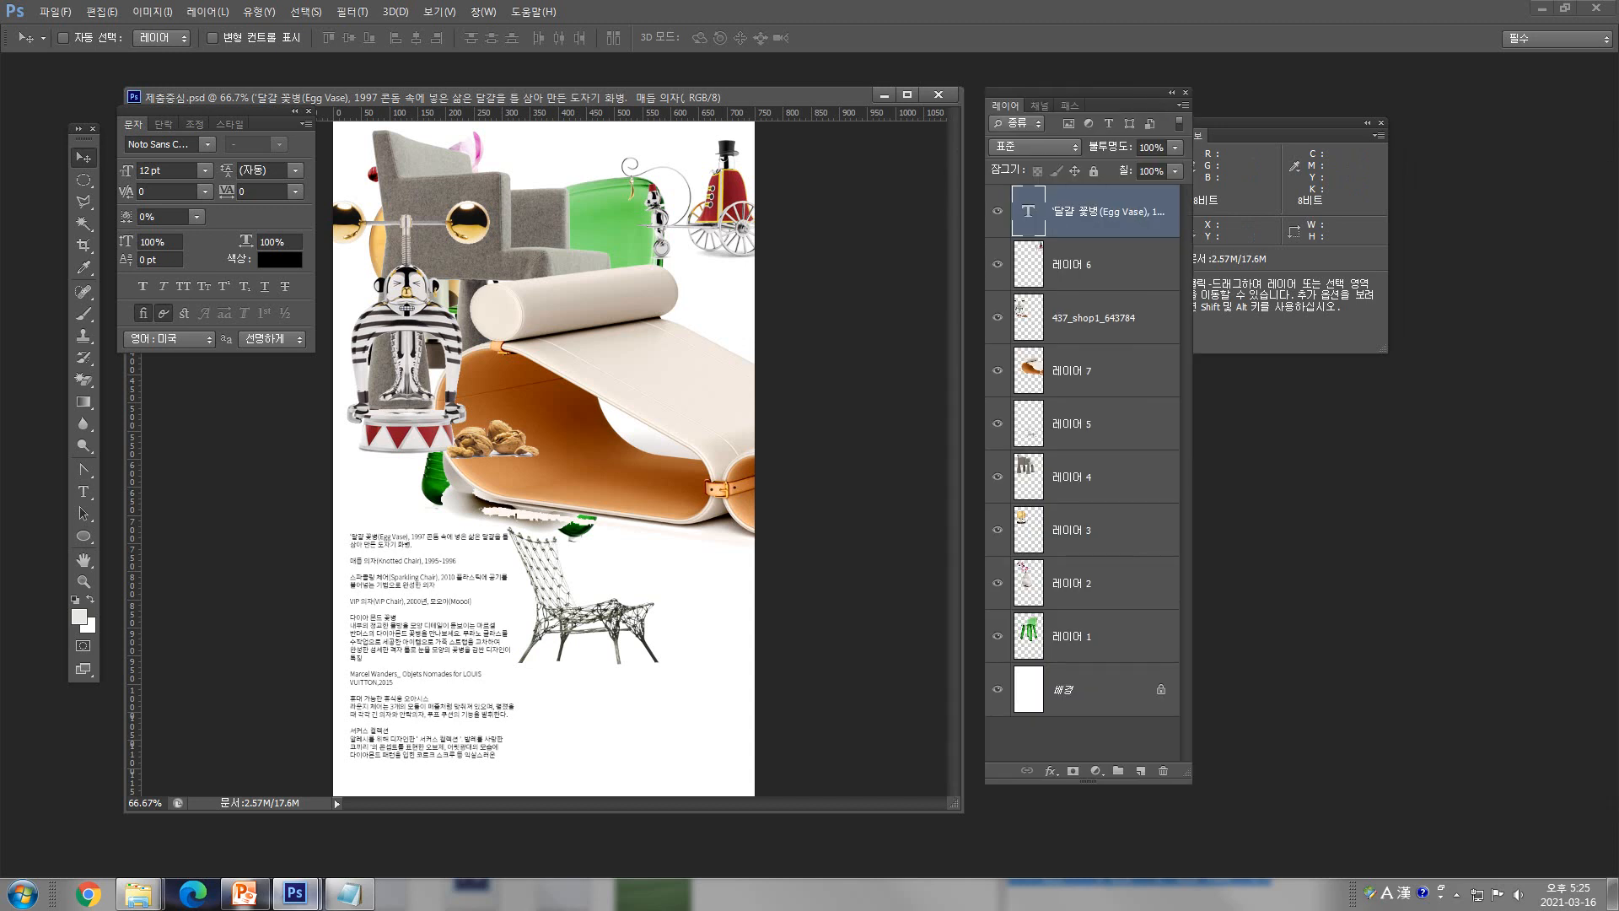
# - Switch to the presentation 작업관련.pptx in PowerPoint and go to slide 8, Convert to Smart Object
pyautogui.click(247, 894)
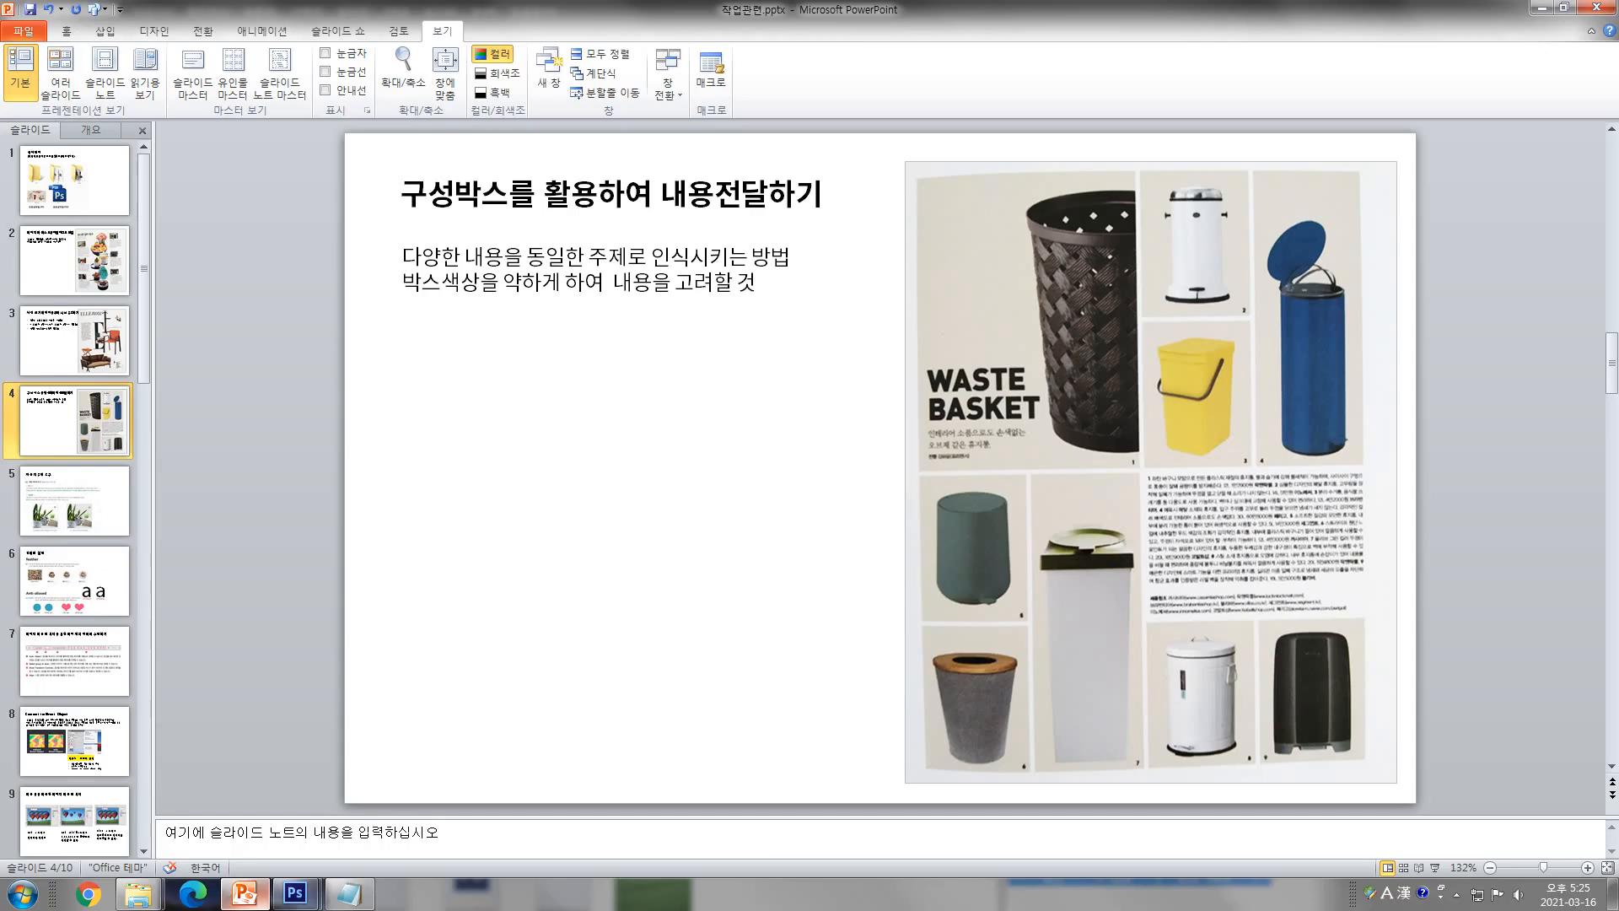
pyautogui.press('Down')
pyautogui.press('Down')
pyautogui.press('Down')
pyautogui.press('Down')
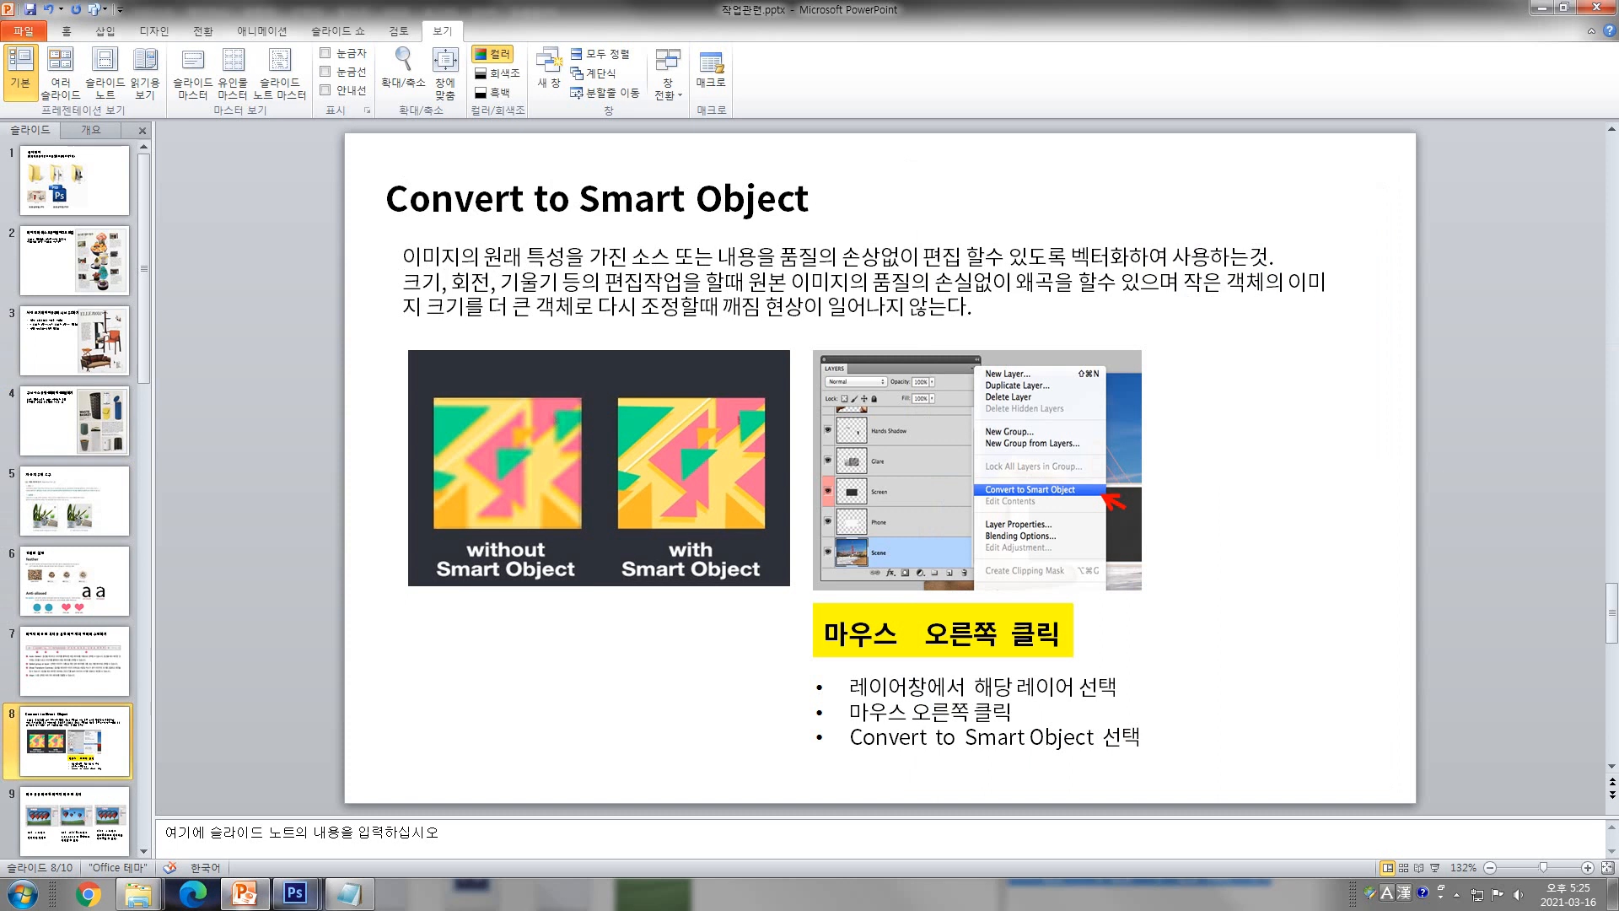
# - Read the slide's explanation of lossless editing and of resizing, rotating and skewing with Smart Objects, dismissing the Windows colour scheme dialog
pyautogui.moveTo(843, 258); pyautogui.dragTo(1170, 258)
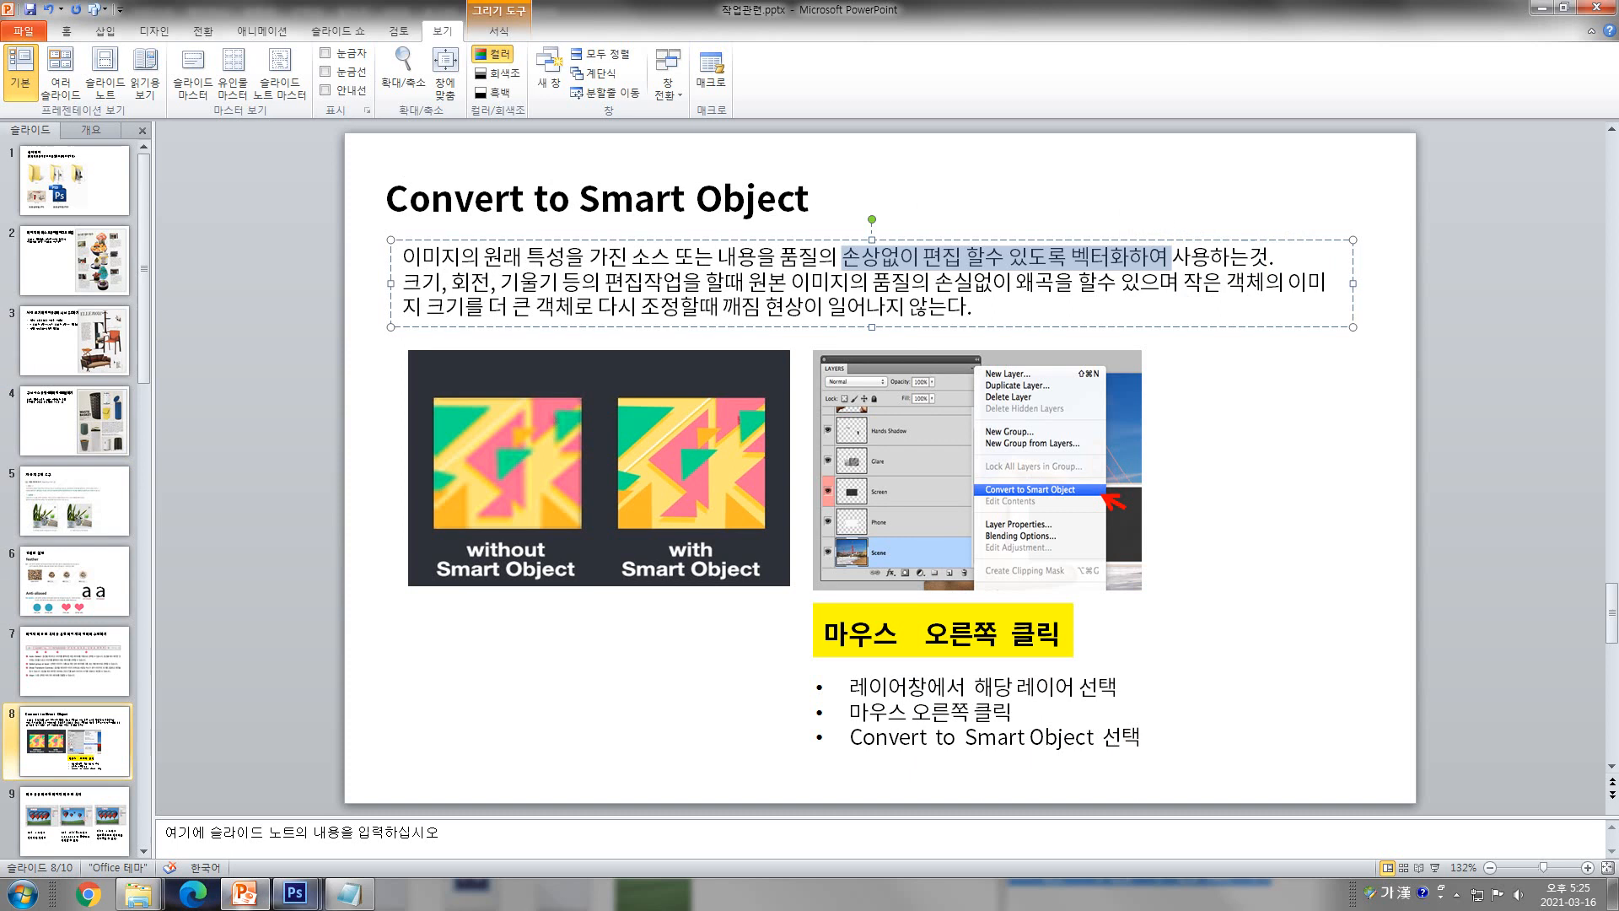
pyautogui.click(1256, 396)
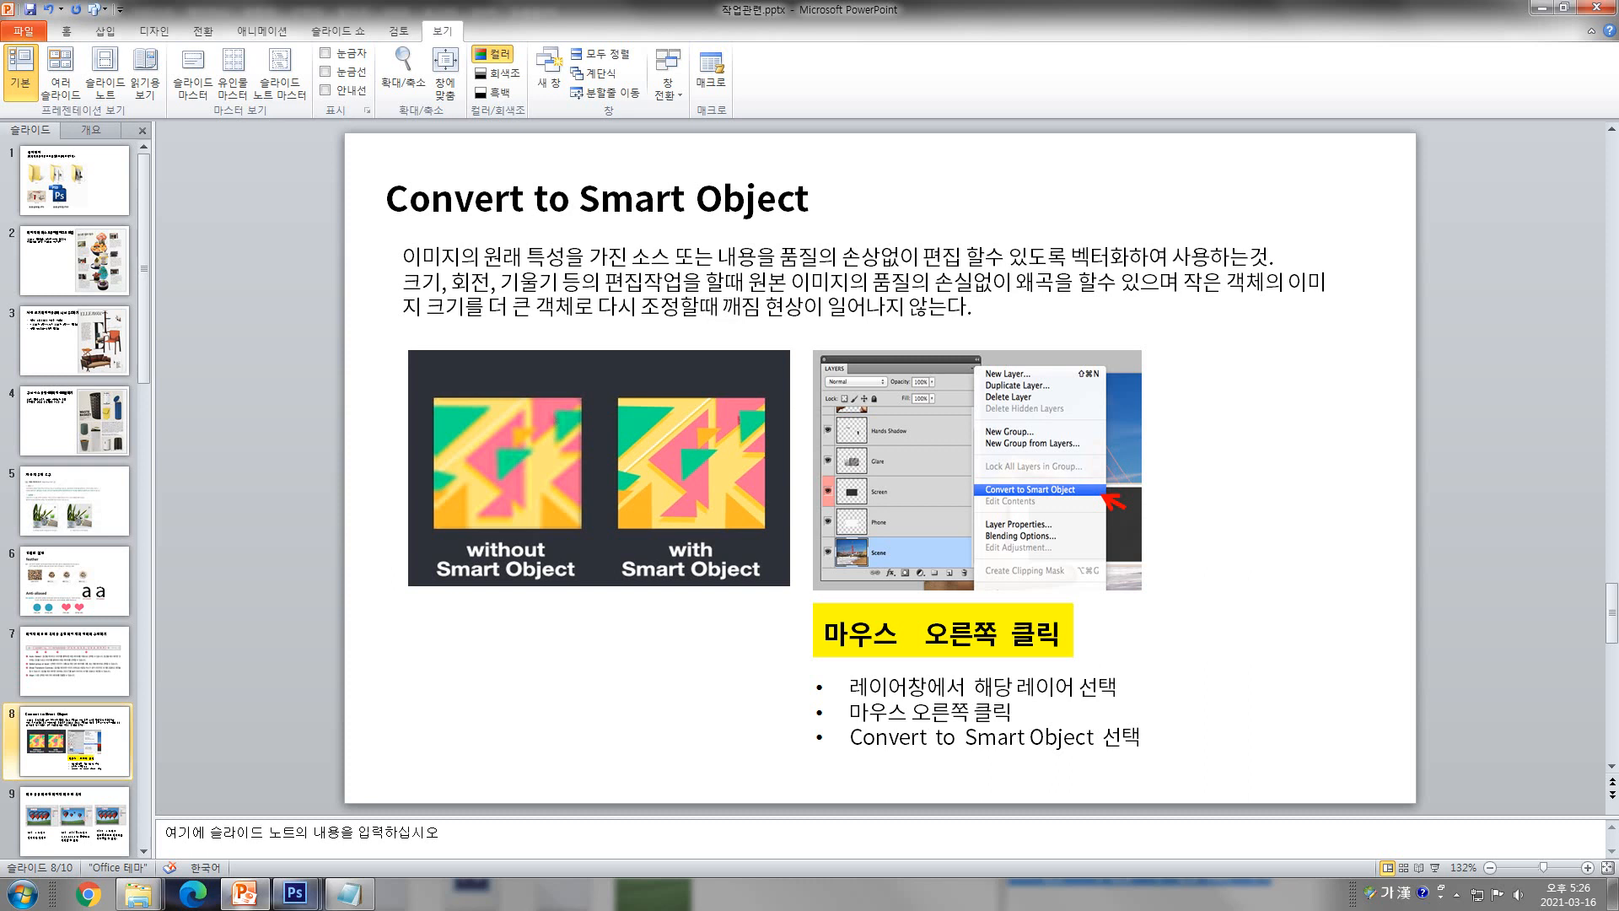
pyautogui.click(871, 284)
pyautogui.moveTo(403, 282); pyautogui.dragTo(603, 284)
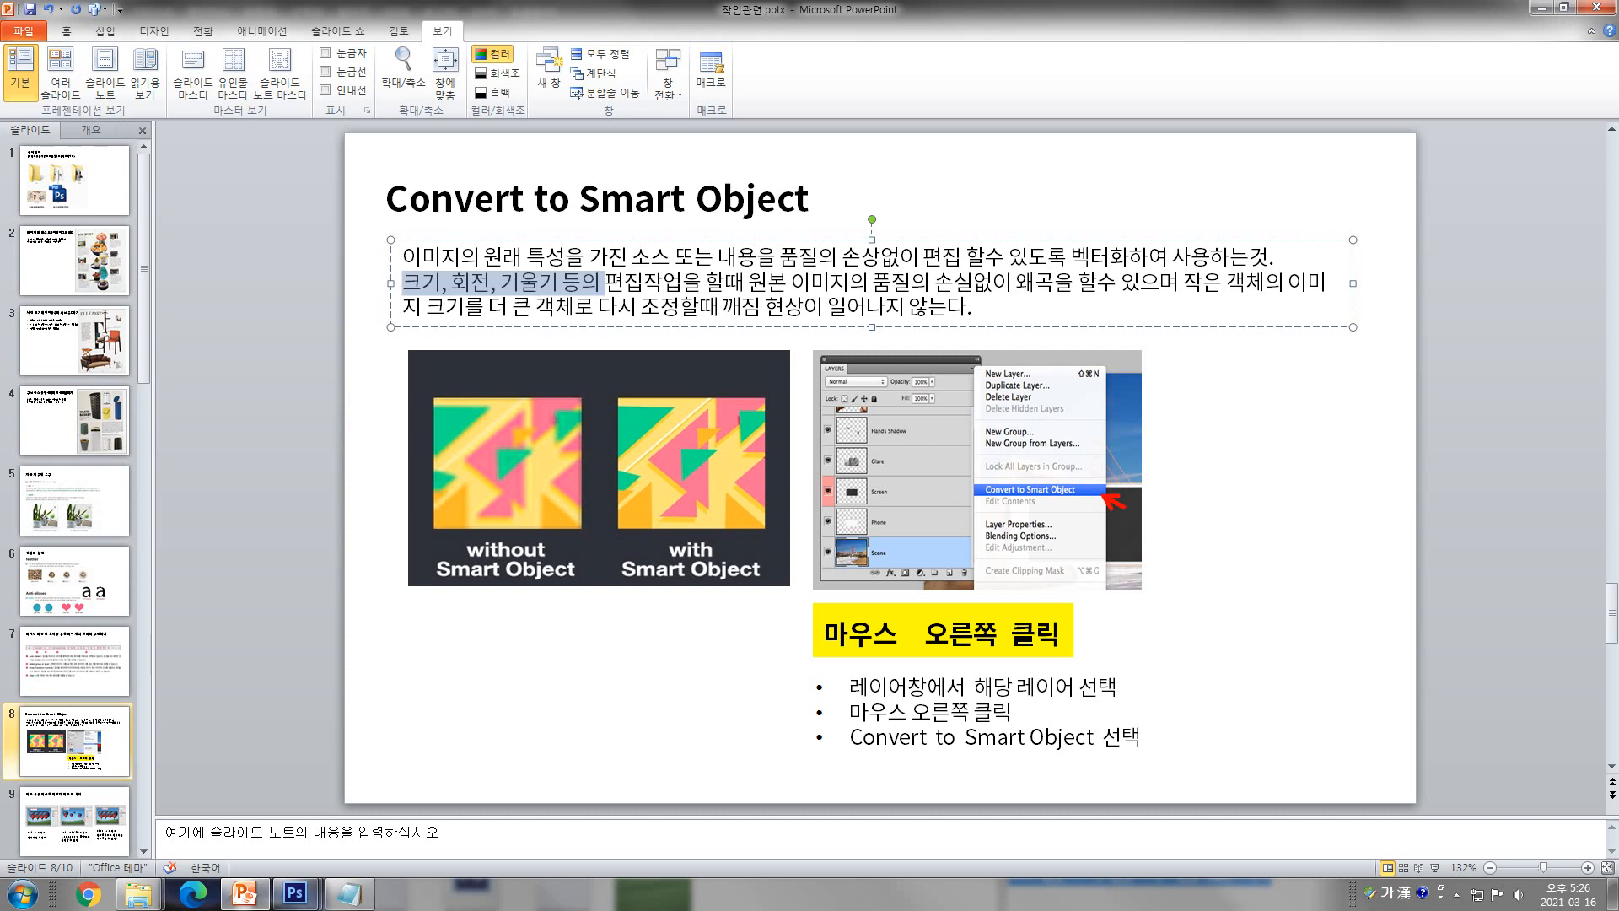
pyautogui.click(808, 282)
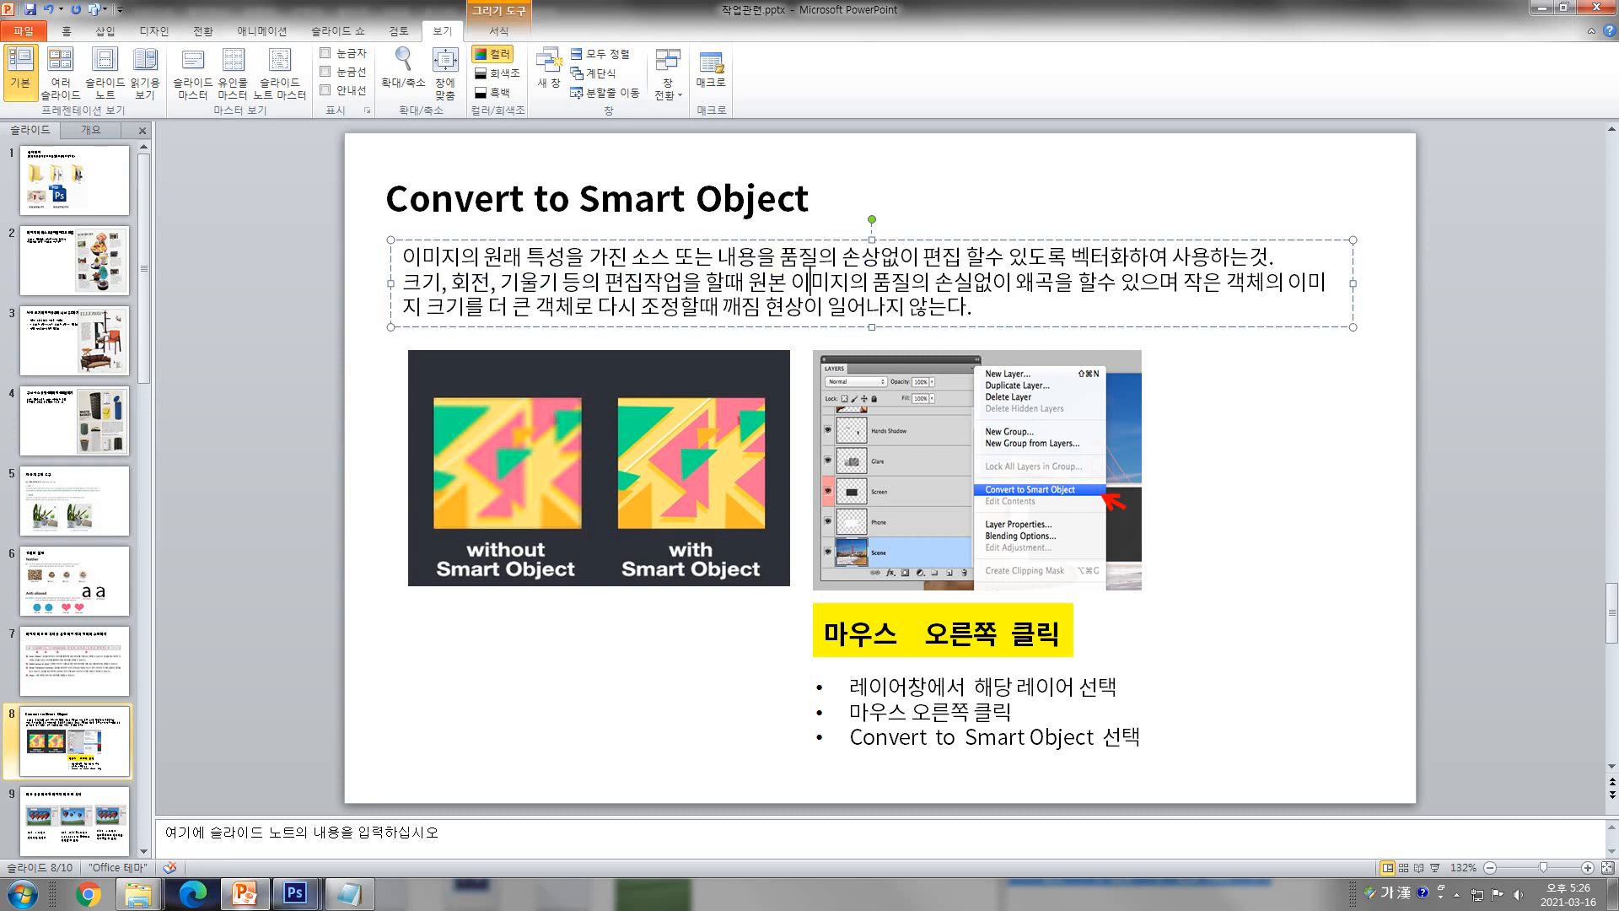
pyautogui.moveTo(747, 283); pyautogui.dragTo(933, 284)
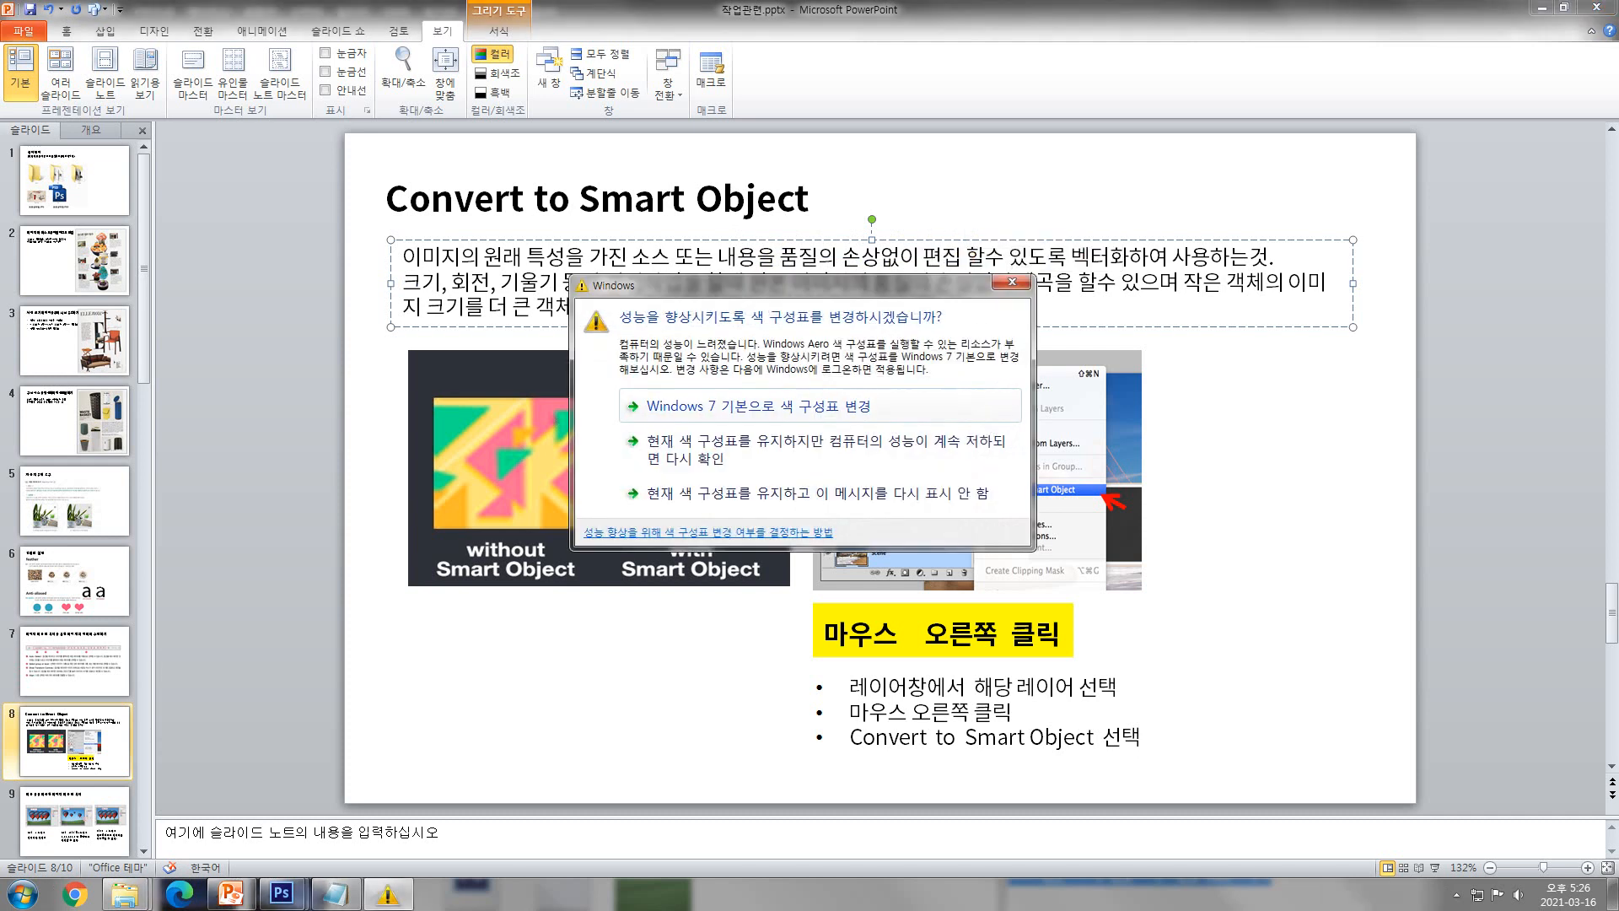
pyautogui.press('Escape')
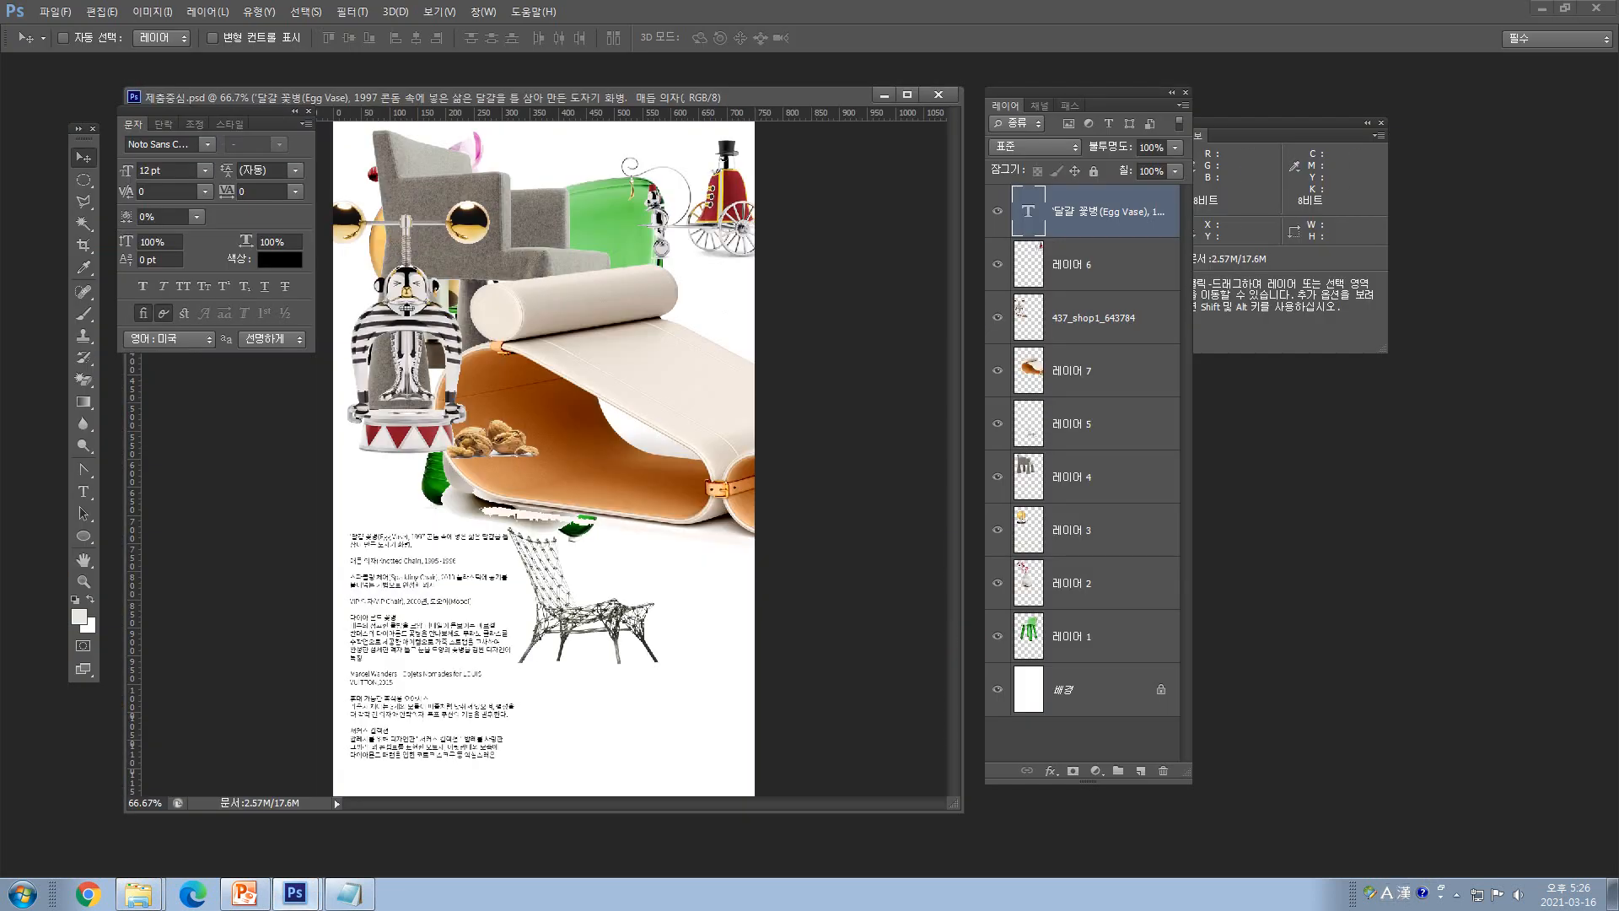
# - Back in Photoshop, try converting all layers from 레이어 6 through 레이어 1 together into a Smart Object, and undo it
pyautogui.click(1096, 265)
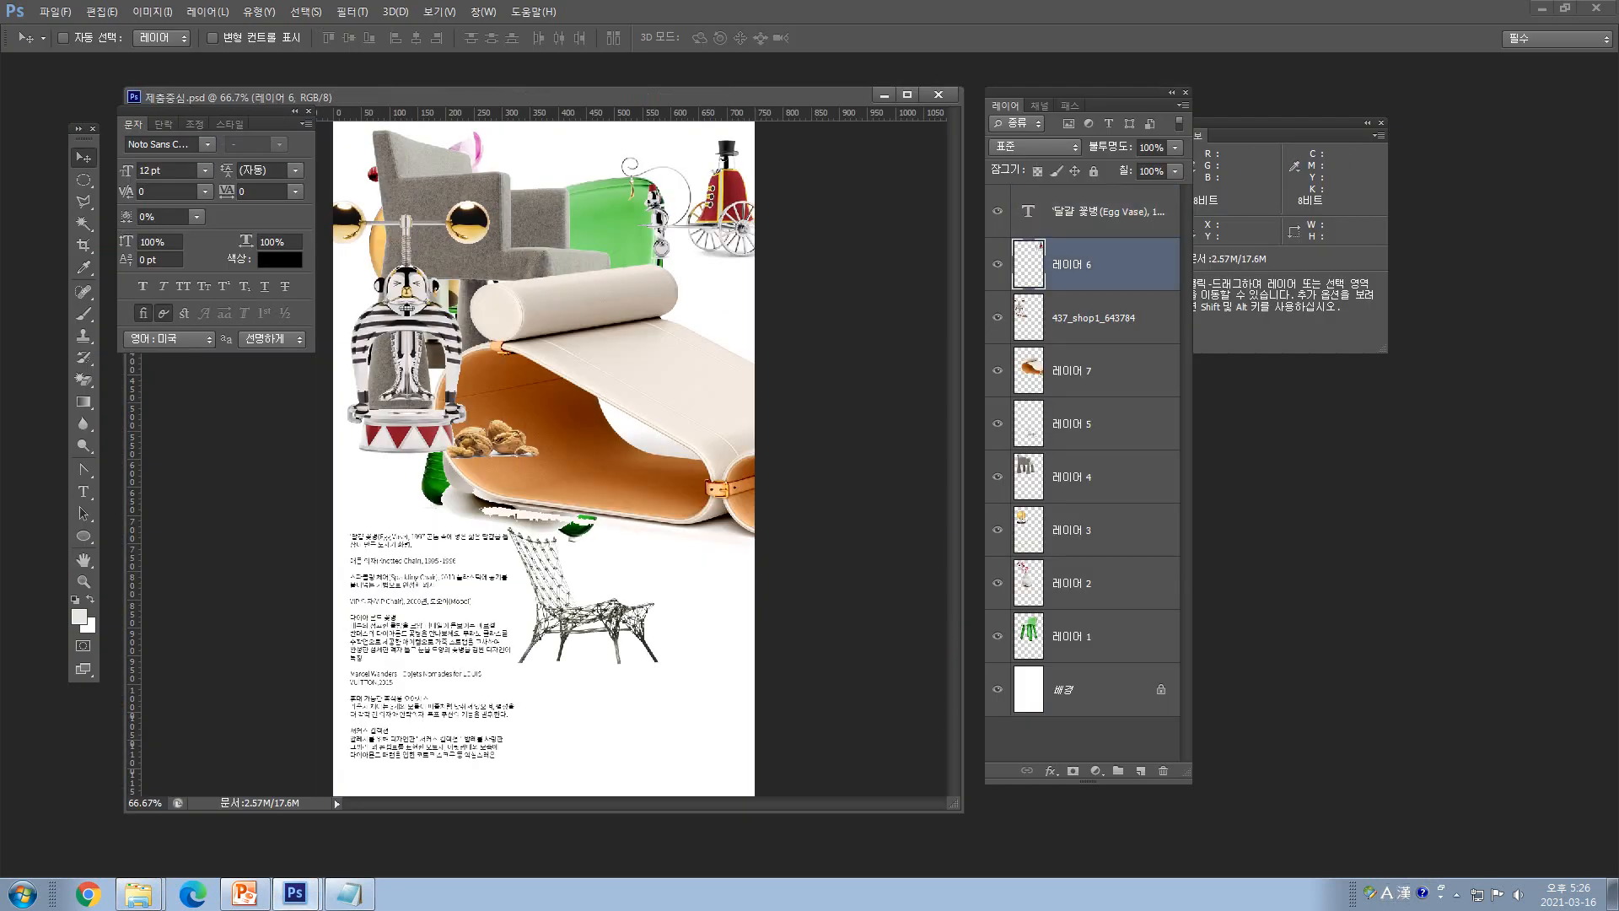
pyautogui.keyDown('shift'); pyautogui.click(1096, 637); pyautogui.keyUp('shift')
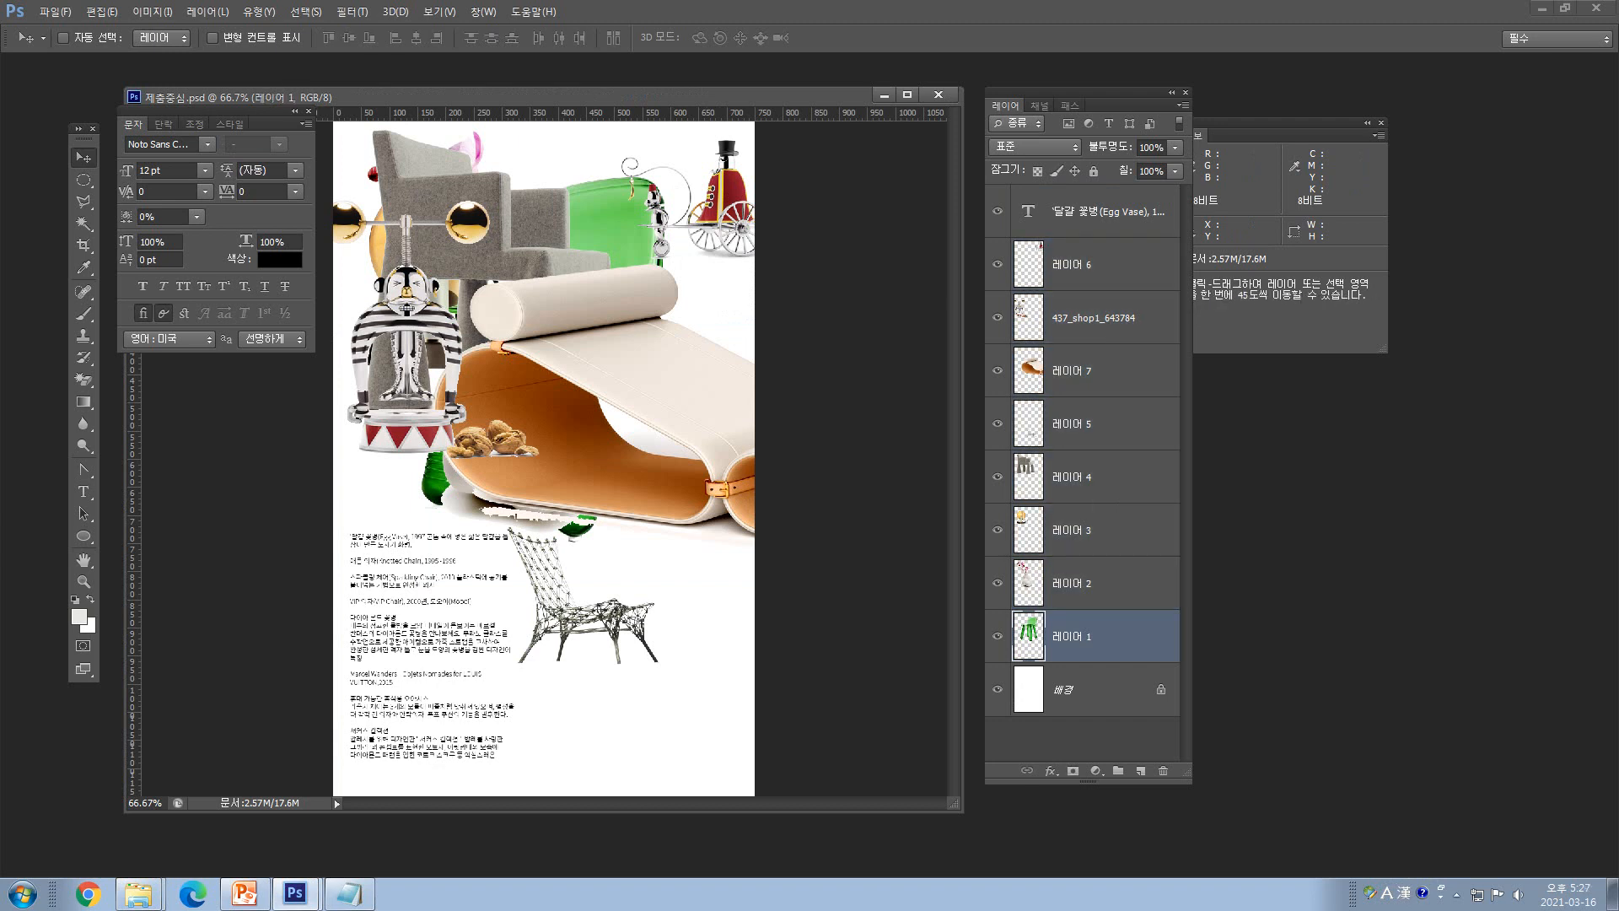
pyautogui.rightClick(1096, 265)
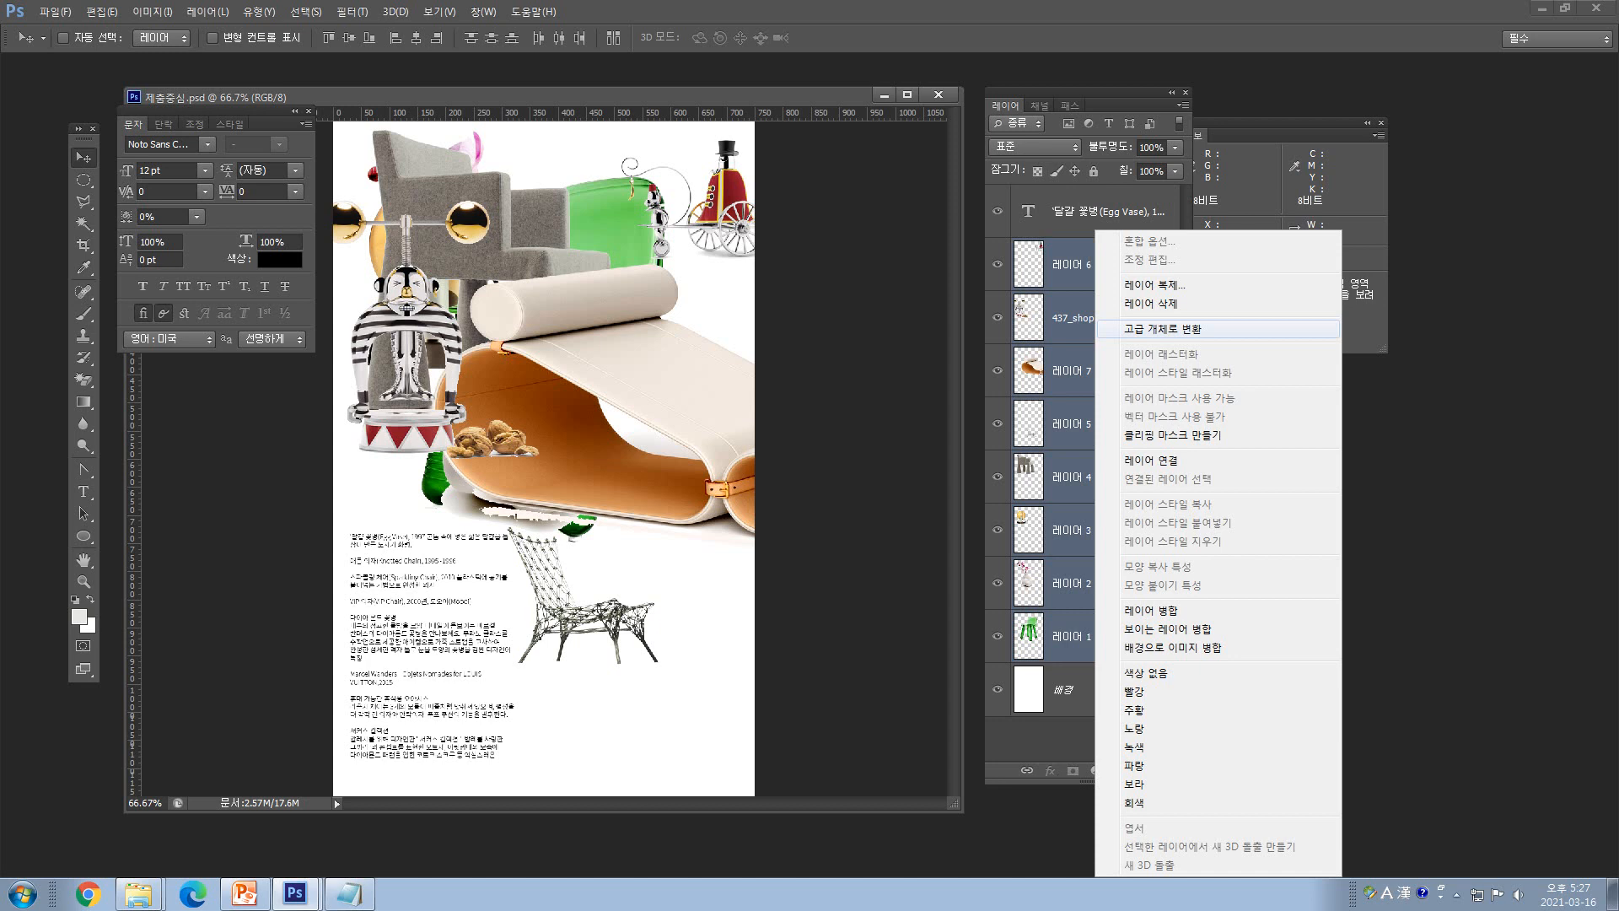
pyautogui.click(1164, 329)
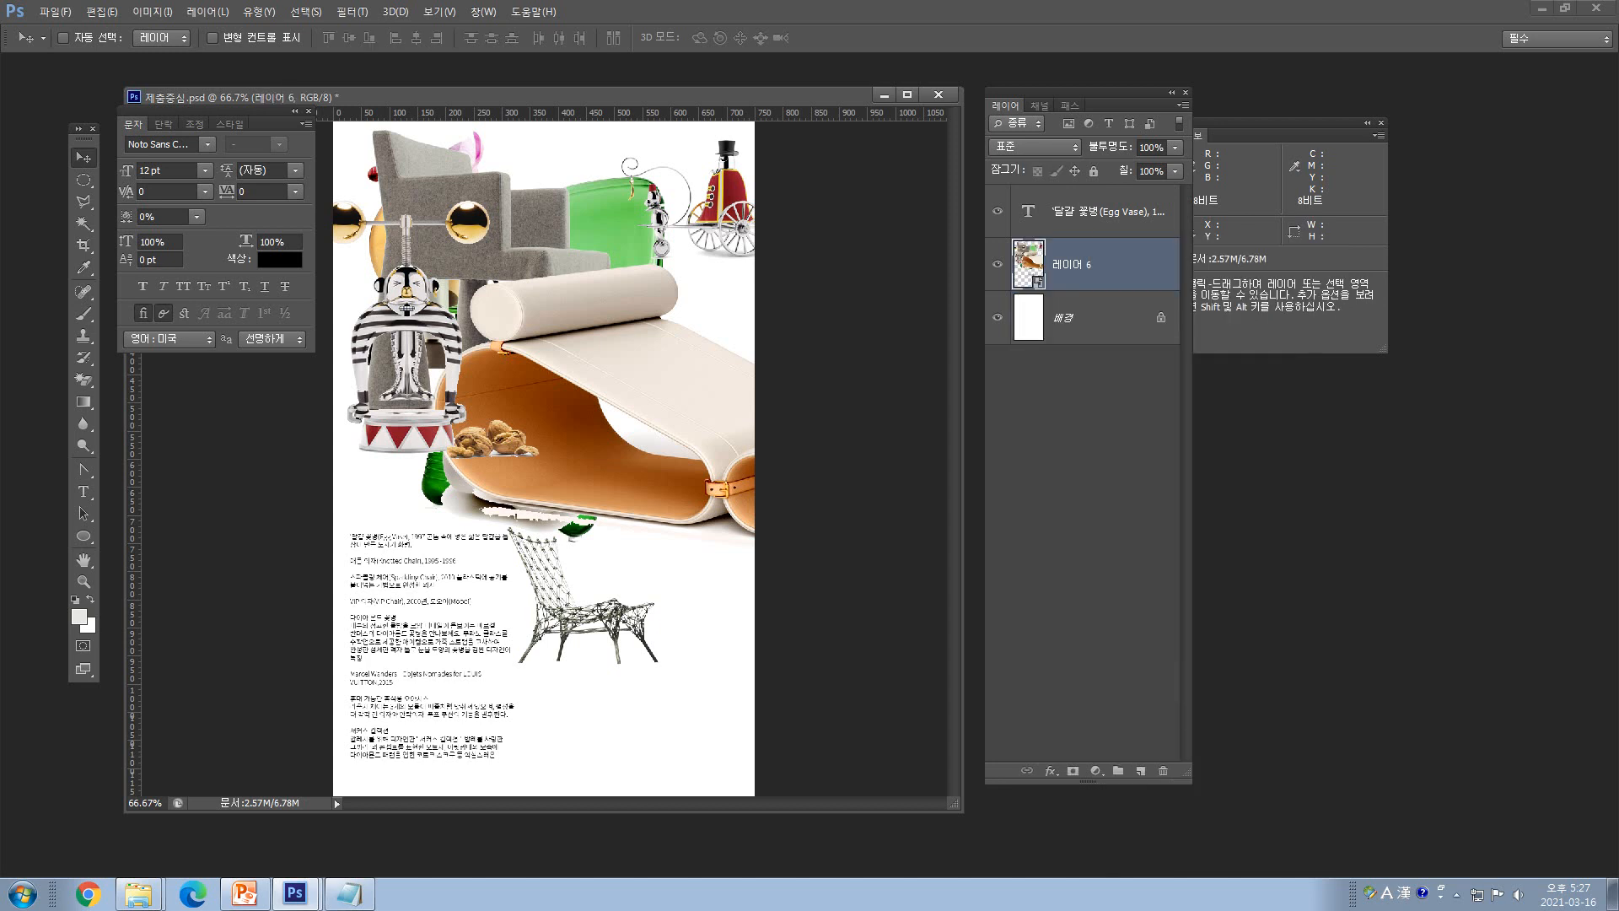
pyautogui.hotkey('ctrl', 'z')
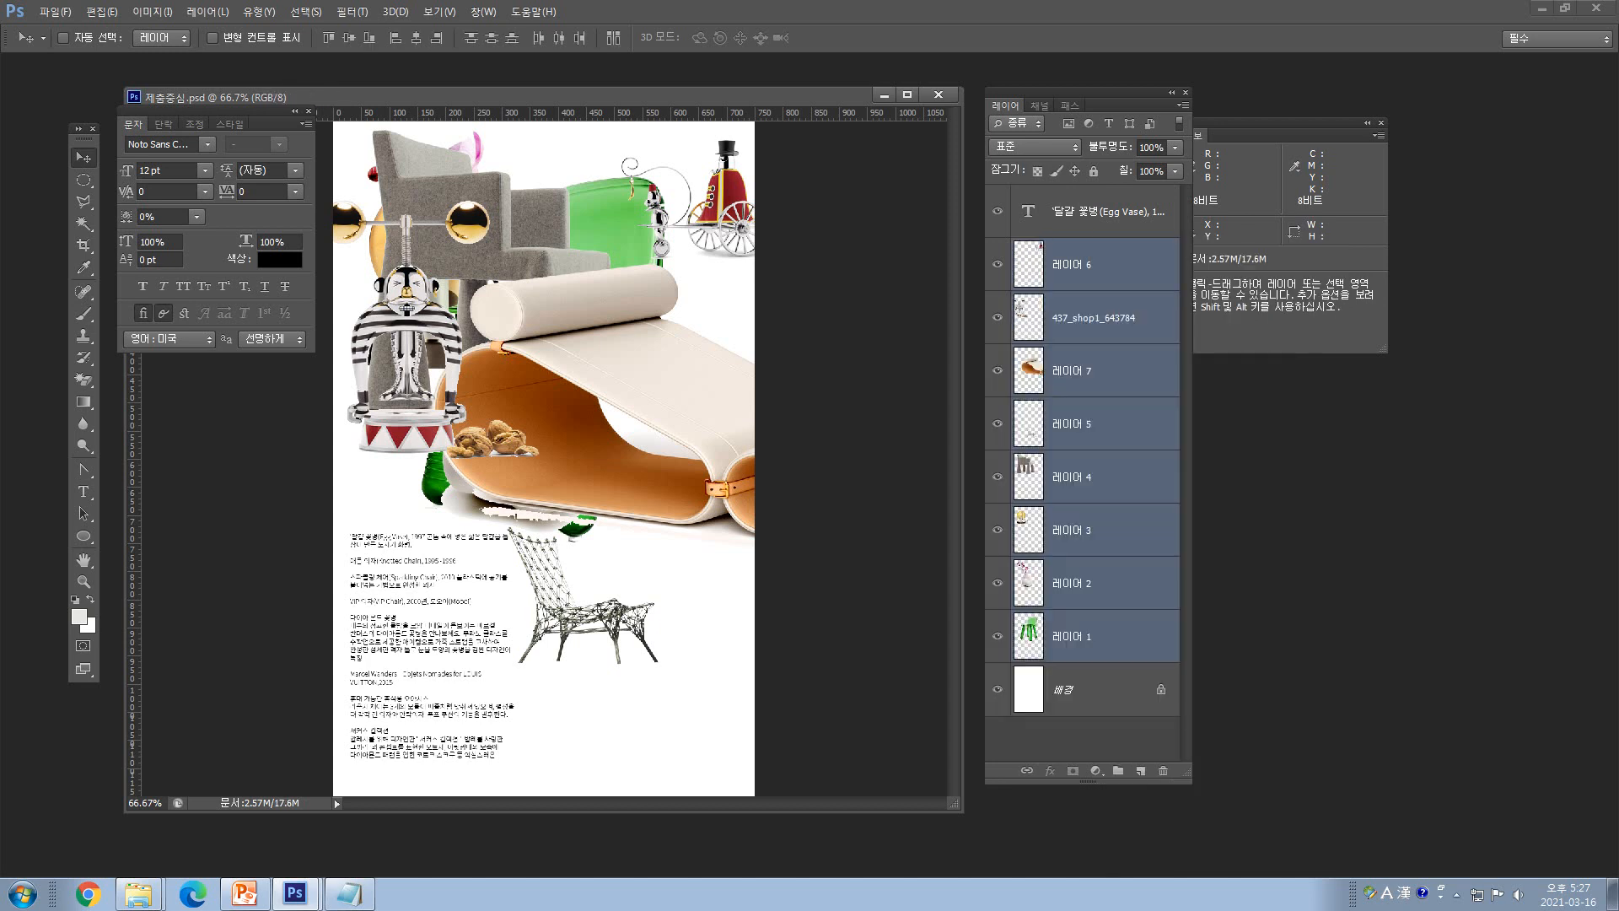
pyautogui.rightClick(1096, 423)
pyautogui.click(1164, 329)
# - Convert the layers 레이어 6 and 437_shop1_643784 individually to Smart Objects
pyautogui.click(1096, 211)
pyautogui.click(1088, 264)
pyautogui.rightClick(1079, 264)
pyautogui.click(1163, 331)
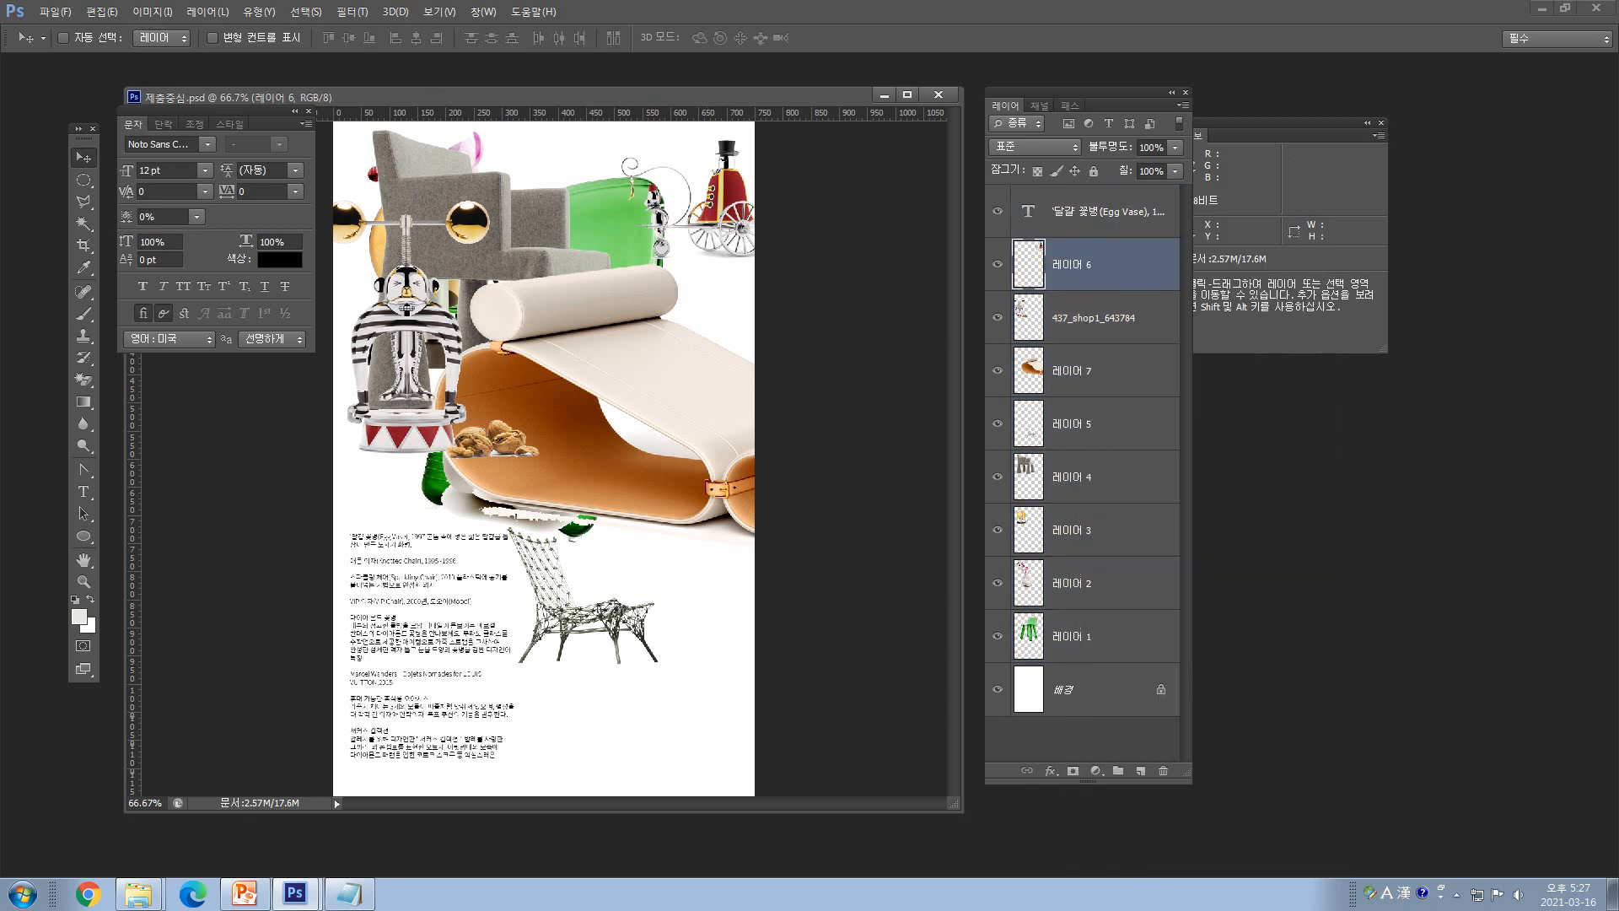
pyautogui.click(1087, 317)
pyautogui.rightClick(1073, 317)
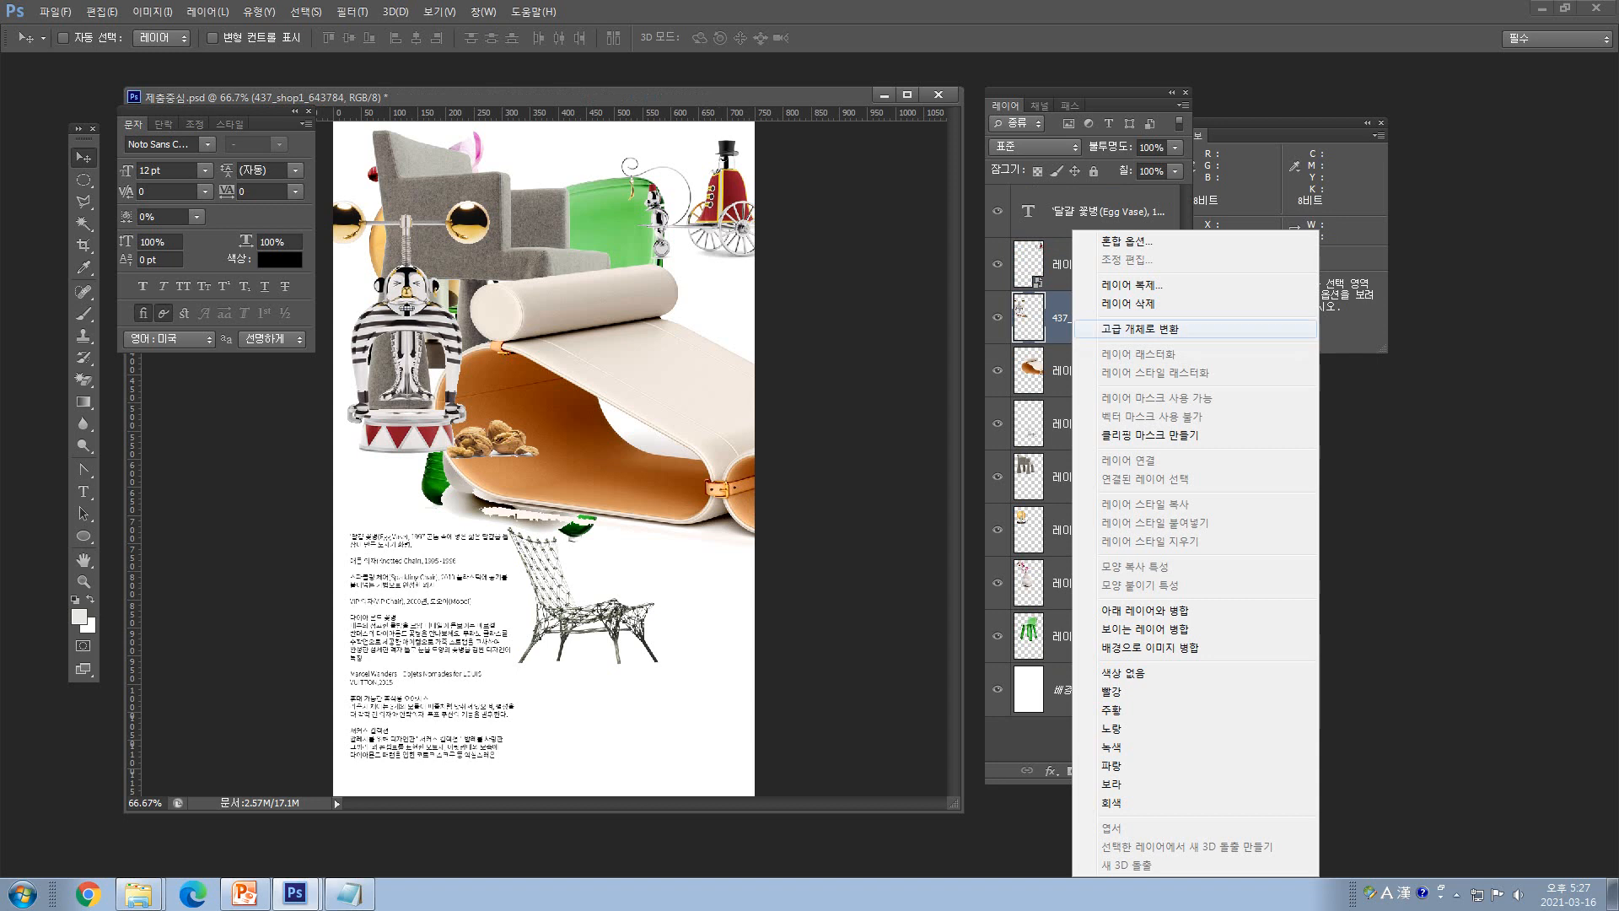
pyautogui.click(1164, 329)
# - Convert the layers 레이어 7 and 레이어 5 individually to Smart Objects
pyautogui.click(1087, 370)
pyautogui.rightClick(1081, 370)
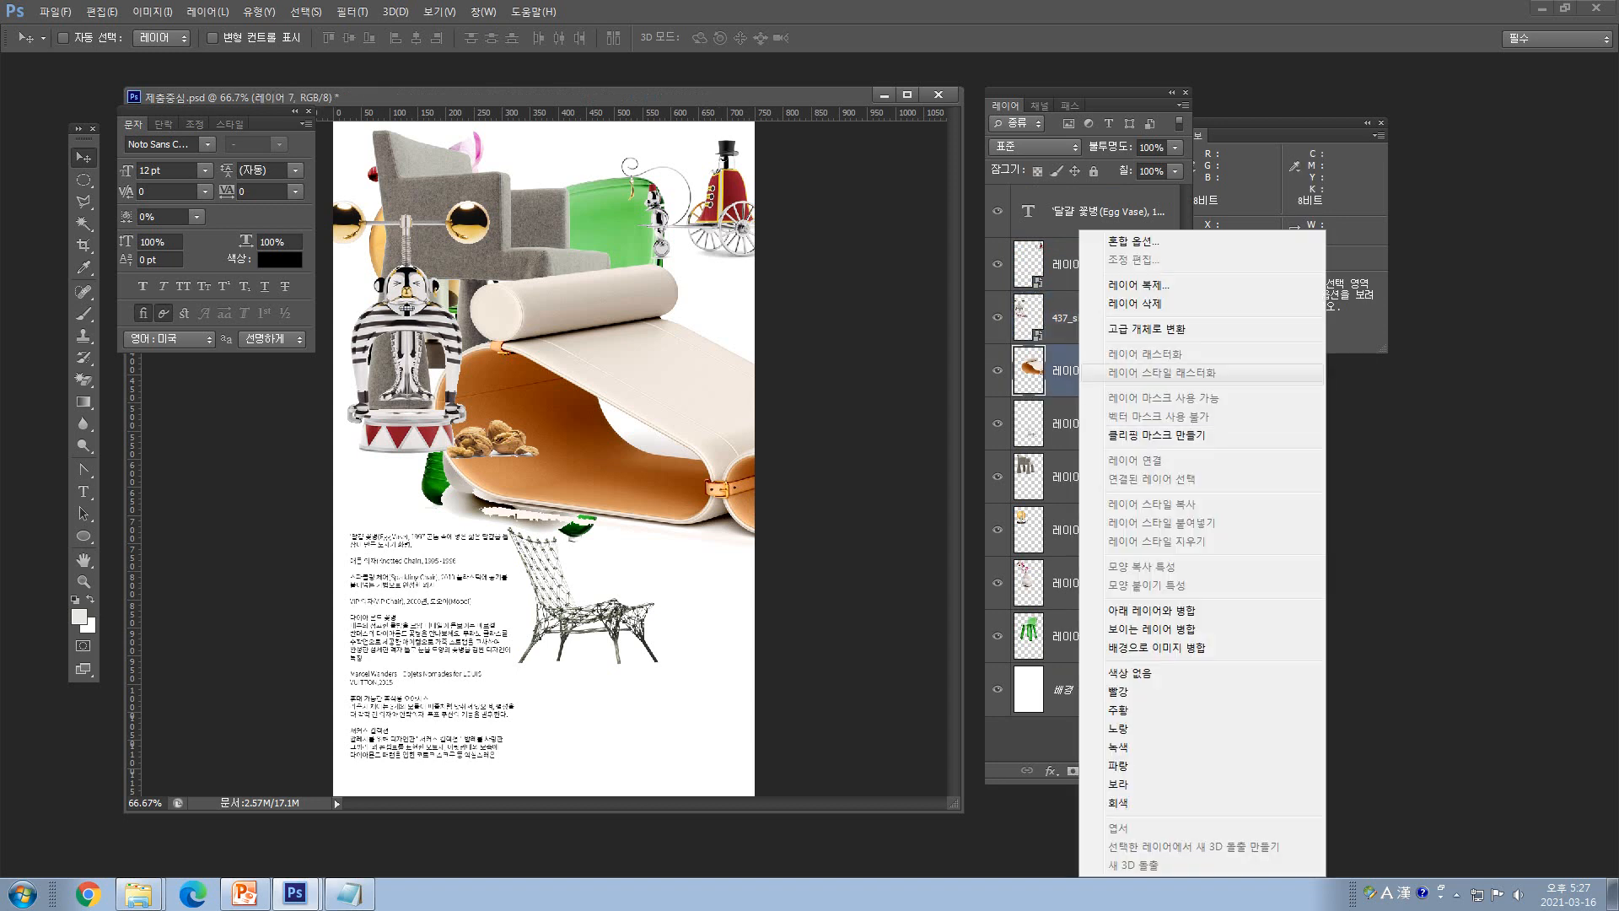
pyautogui.click(1164, 328)
pyautogui.click(1088, 423)
pyautogui.rightClick(1089, 424)
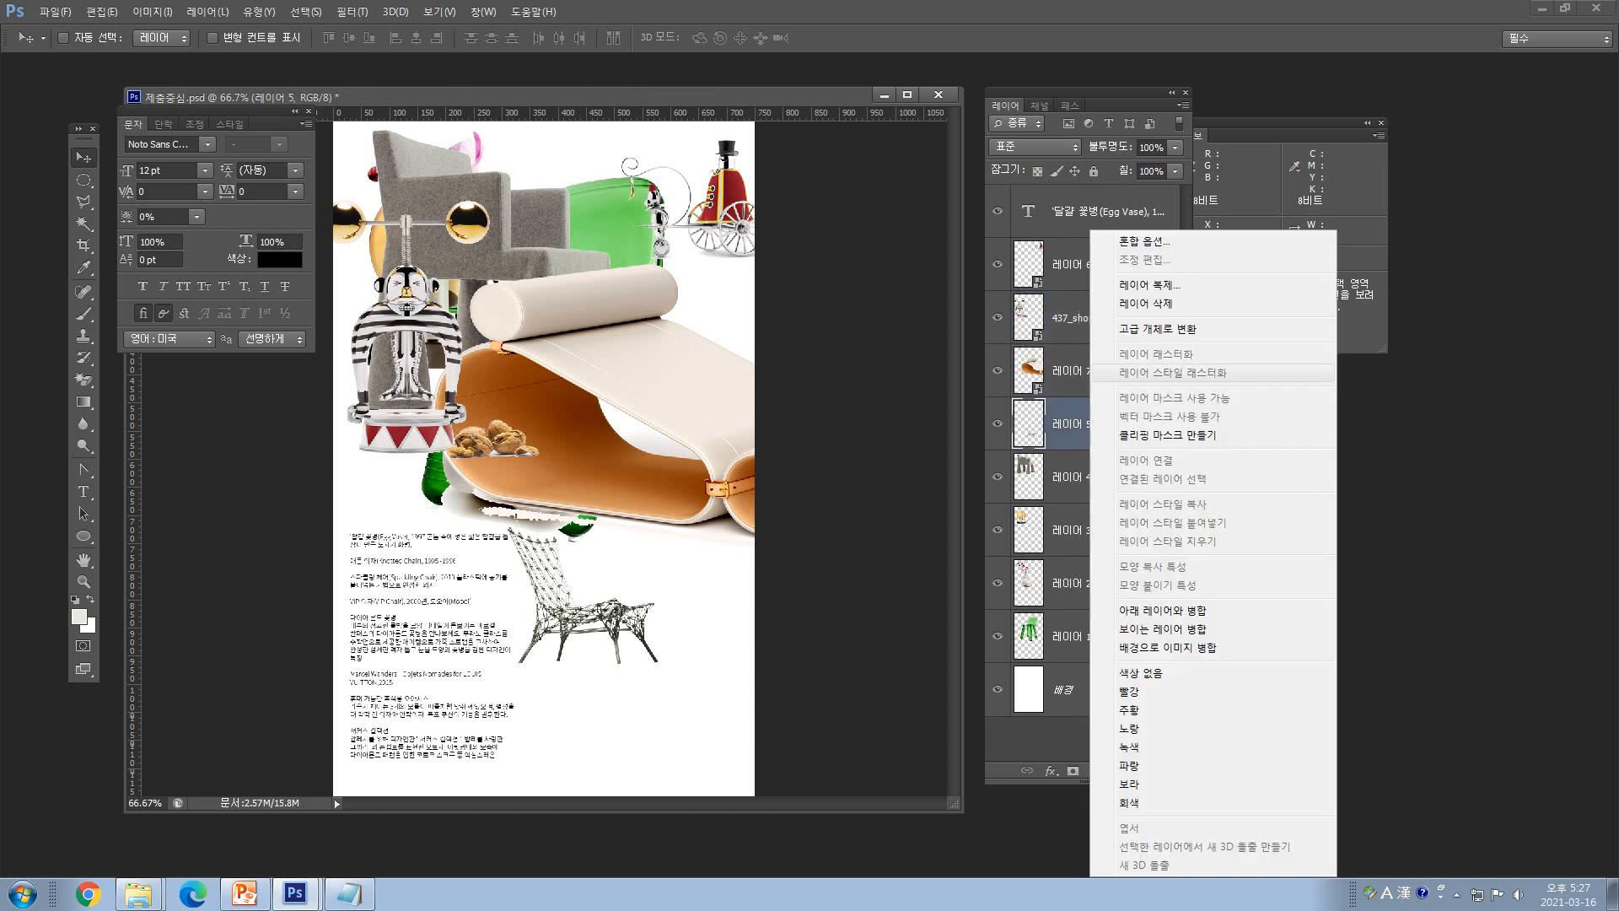
pyautogui.click(1163, 329)
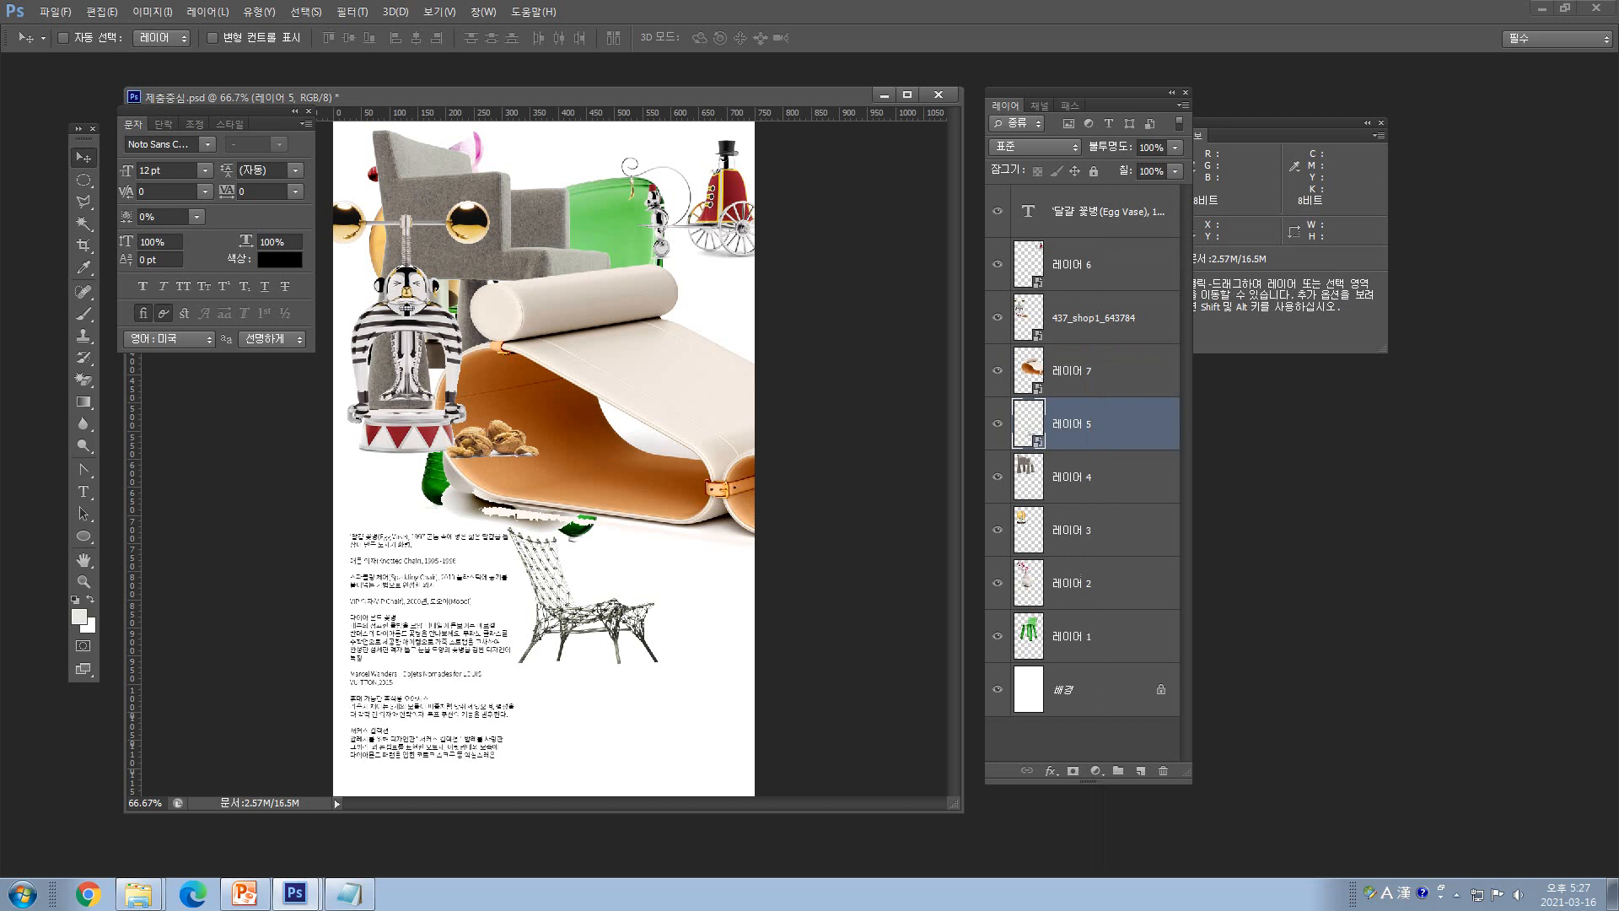
# - Pick the monkey corkscrew layer 437_shop1_643784 on the canvas and move it diagonally down over the tan lounge chair
pyautogui.click(1088, 476)
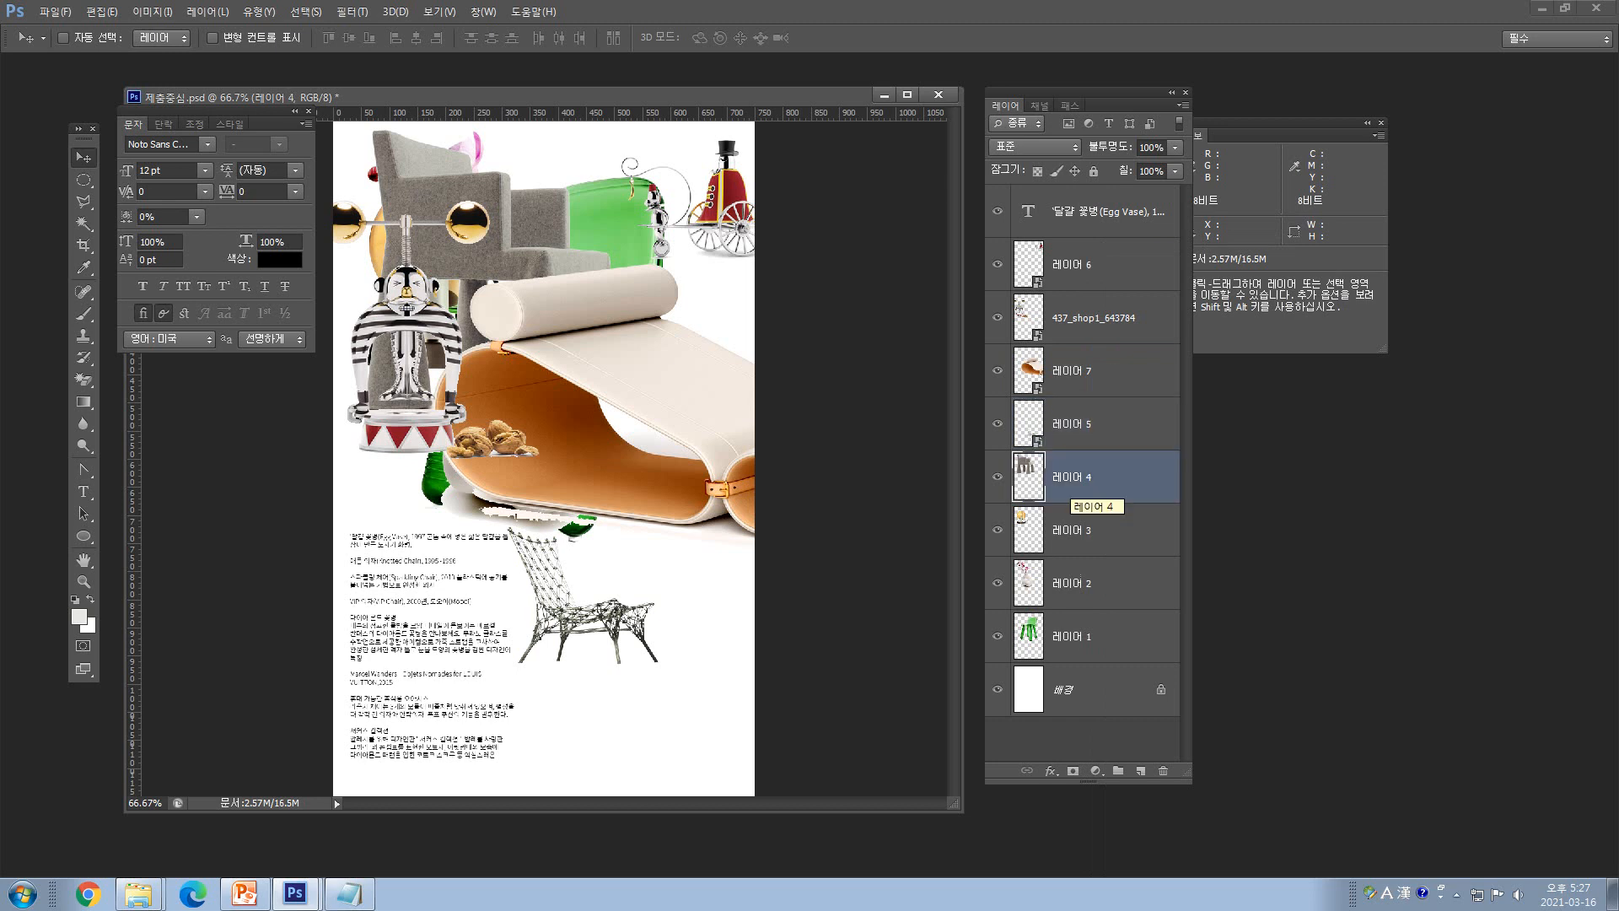
pyautogui.click(1088, 370)
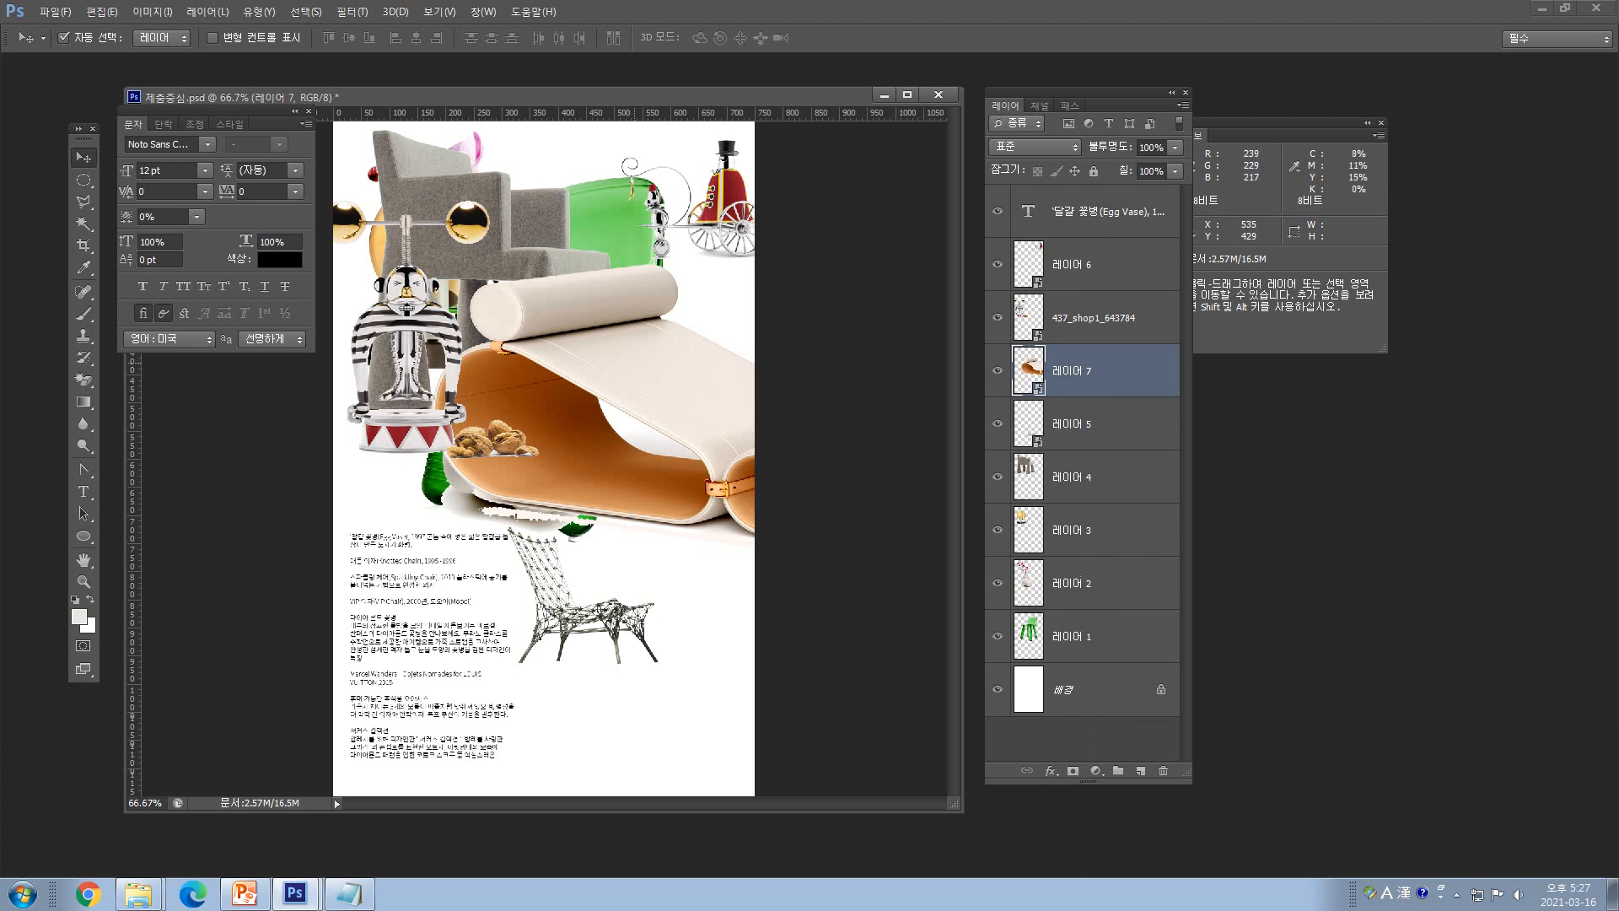
pyautogui.click(399, 303)
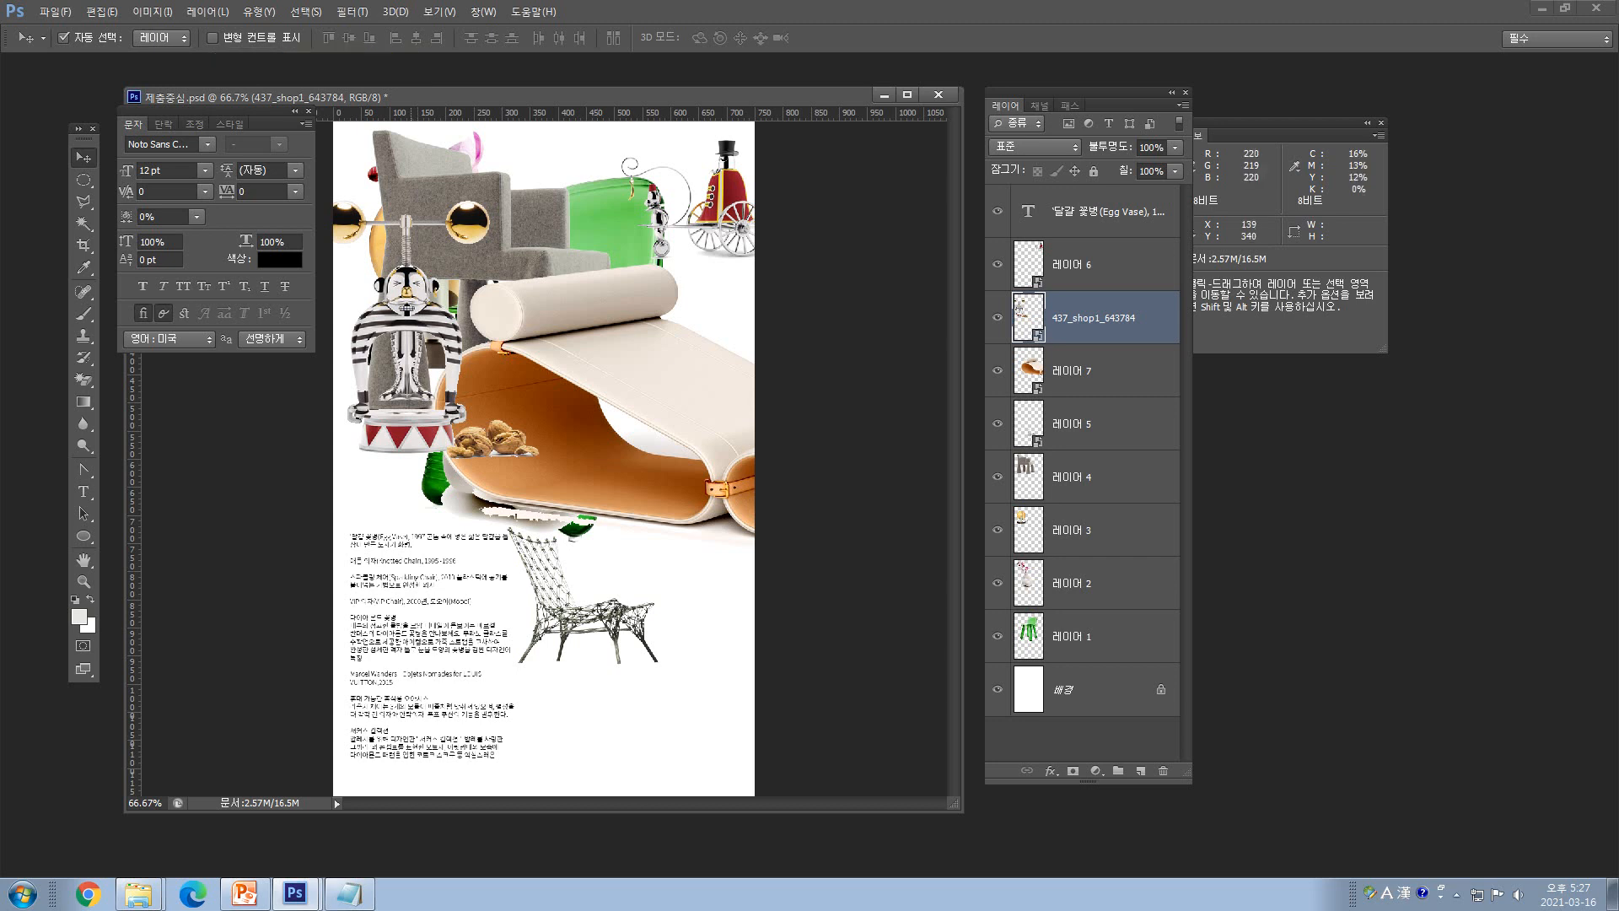
pyautogui.moveTo(415, 312); pyautogui.dragTo(484, 375)
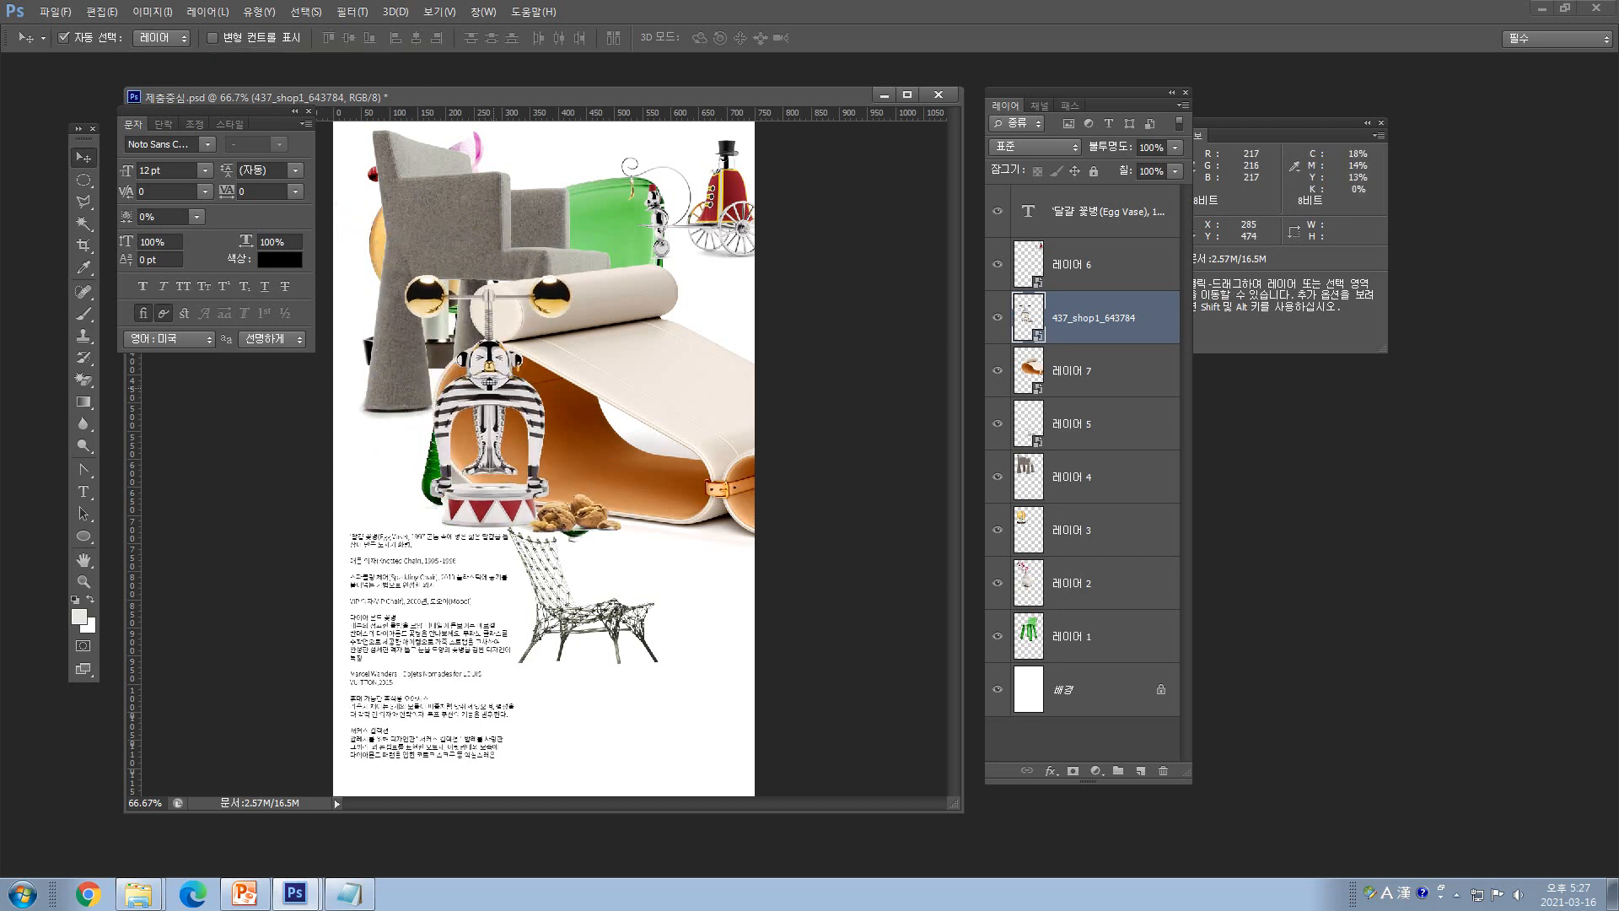
# - Compare the Free Transform boxes of the Smart Object 437_shop1_643784 and the regular layer 레이어 4, leaving both at 100%
pyautogui.hotkey('ctrl', 't')
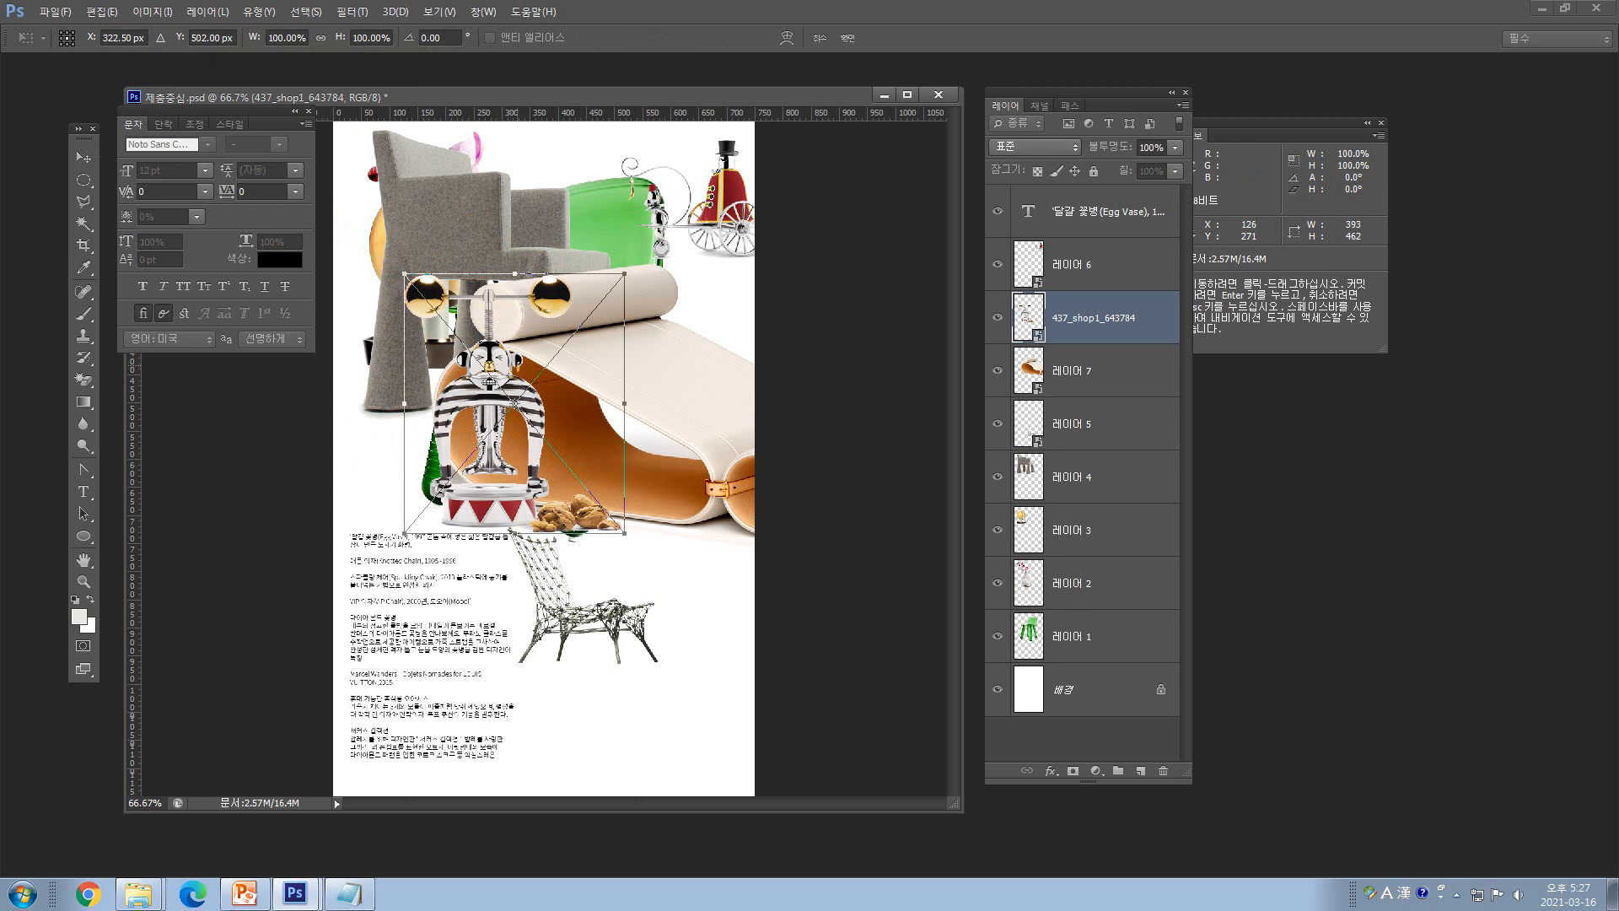
pyautogui.press('Return')
pyautogui.click(1088, 477)
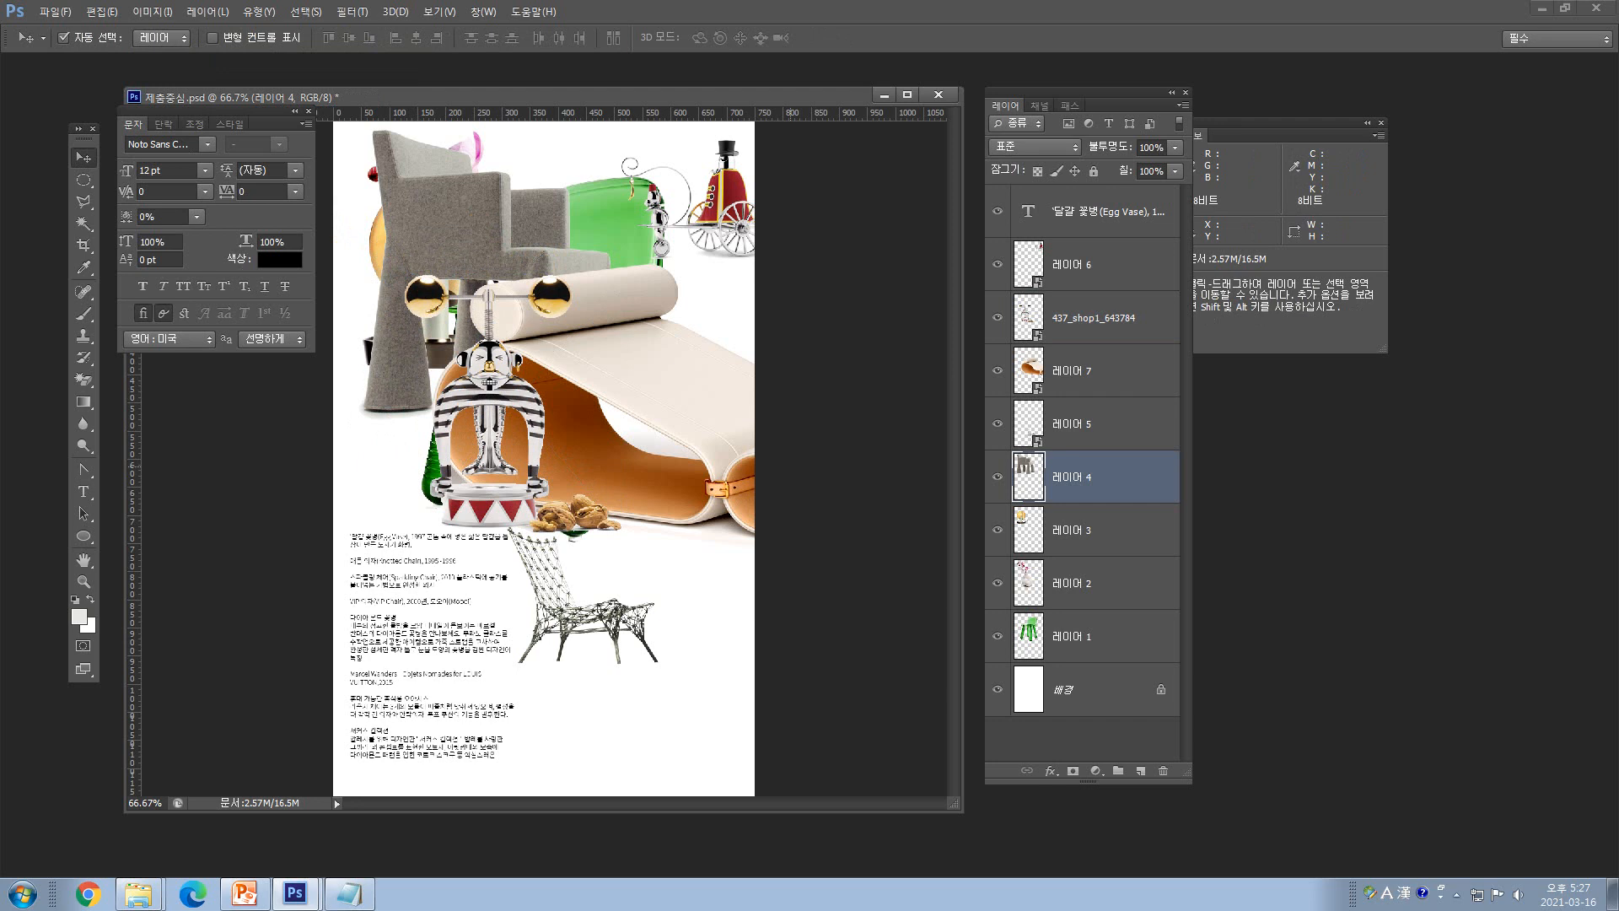
pyautogui.hotkey('ctrl', 't')
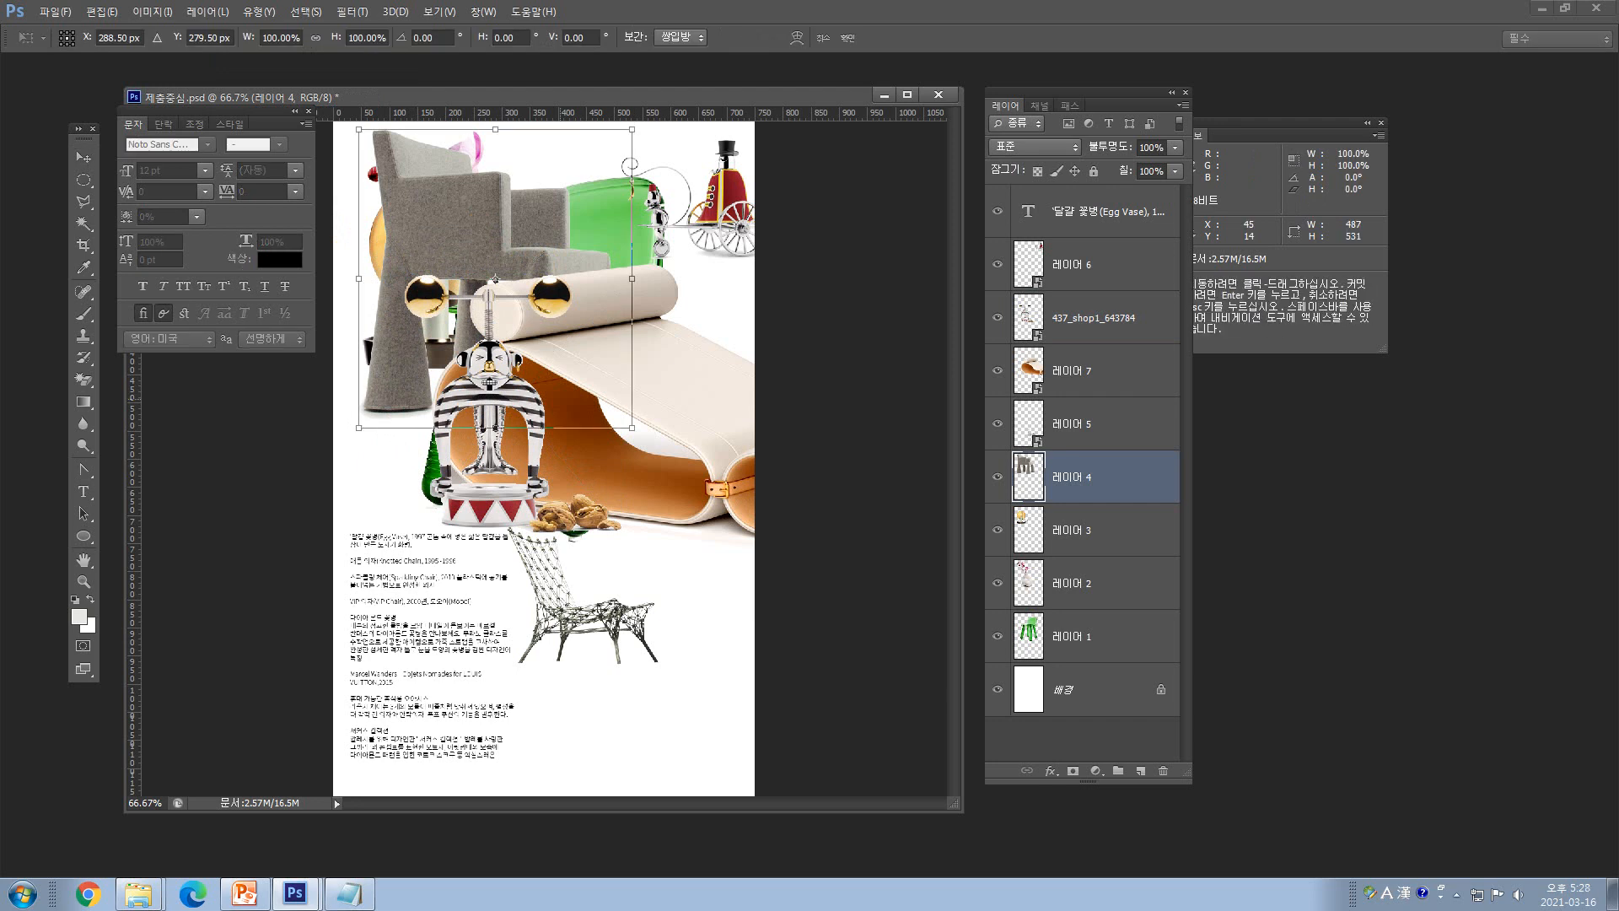
pyautogui.press('Return')
# - Convert the layers 레이어 4 and 레이어 3 individually to Smart Objects
pyautogui.rightClick(1082, 476)
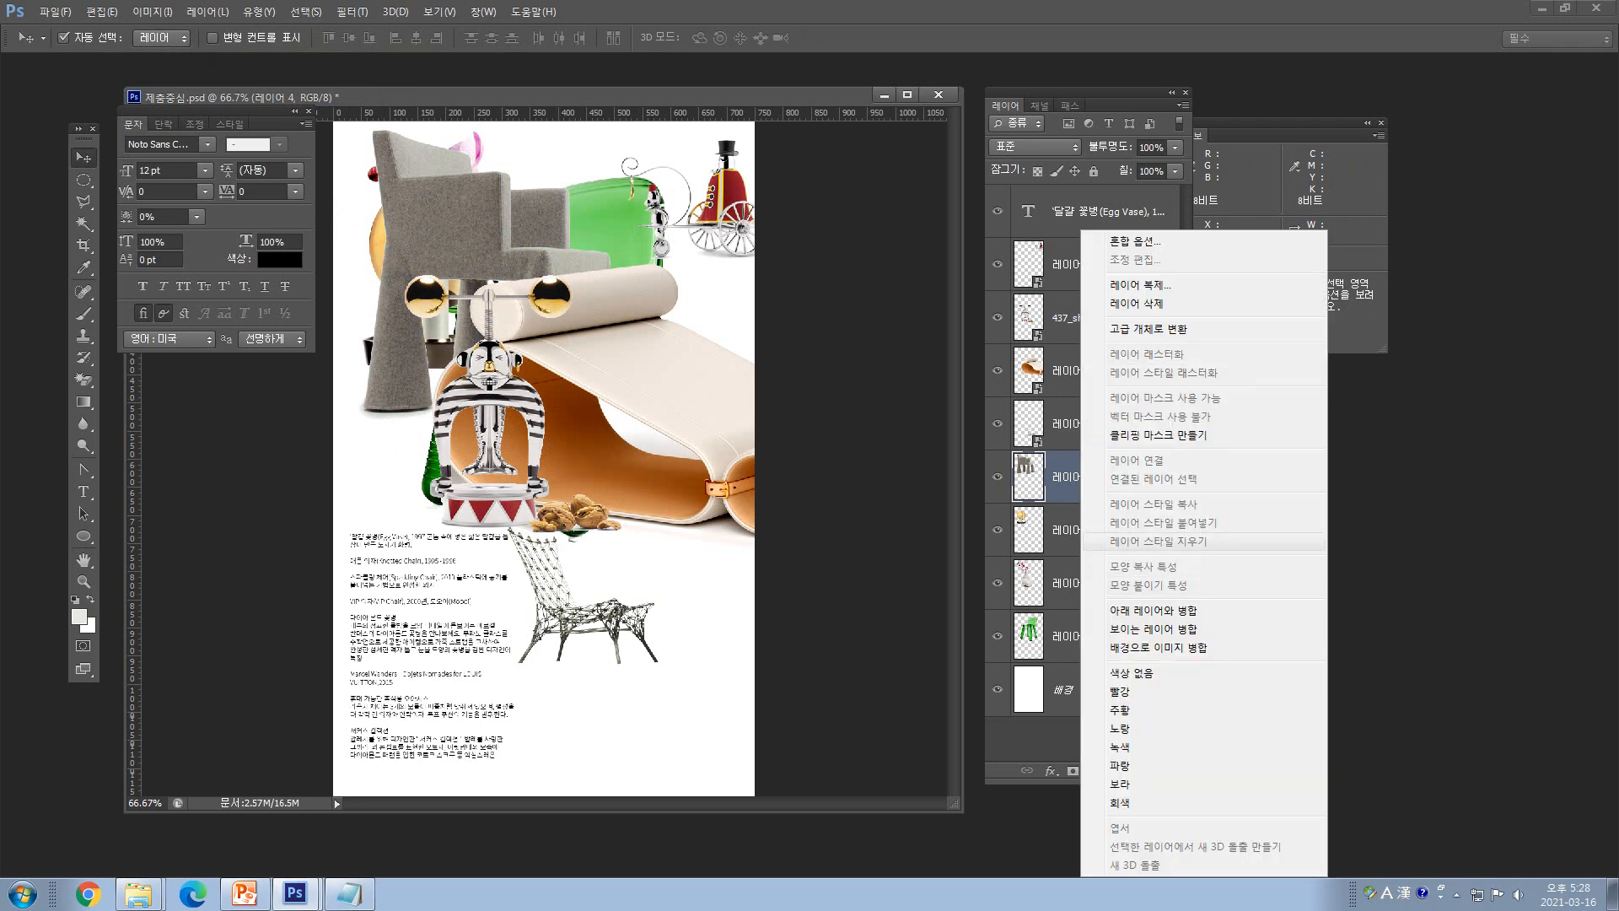
pyautogui.click(1146, 328)
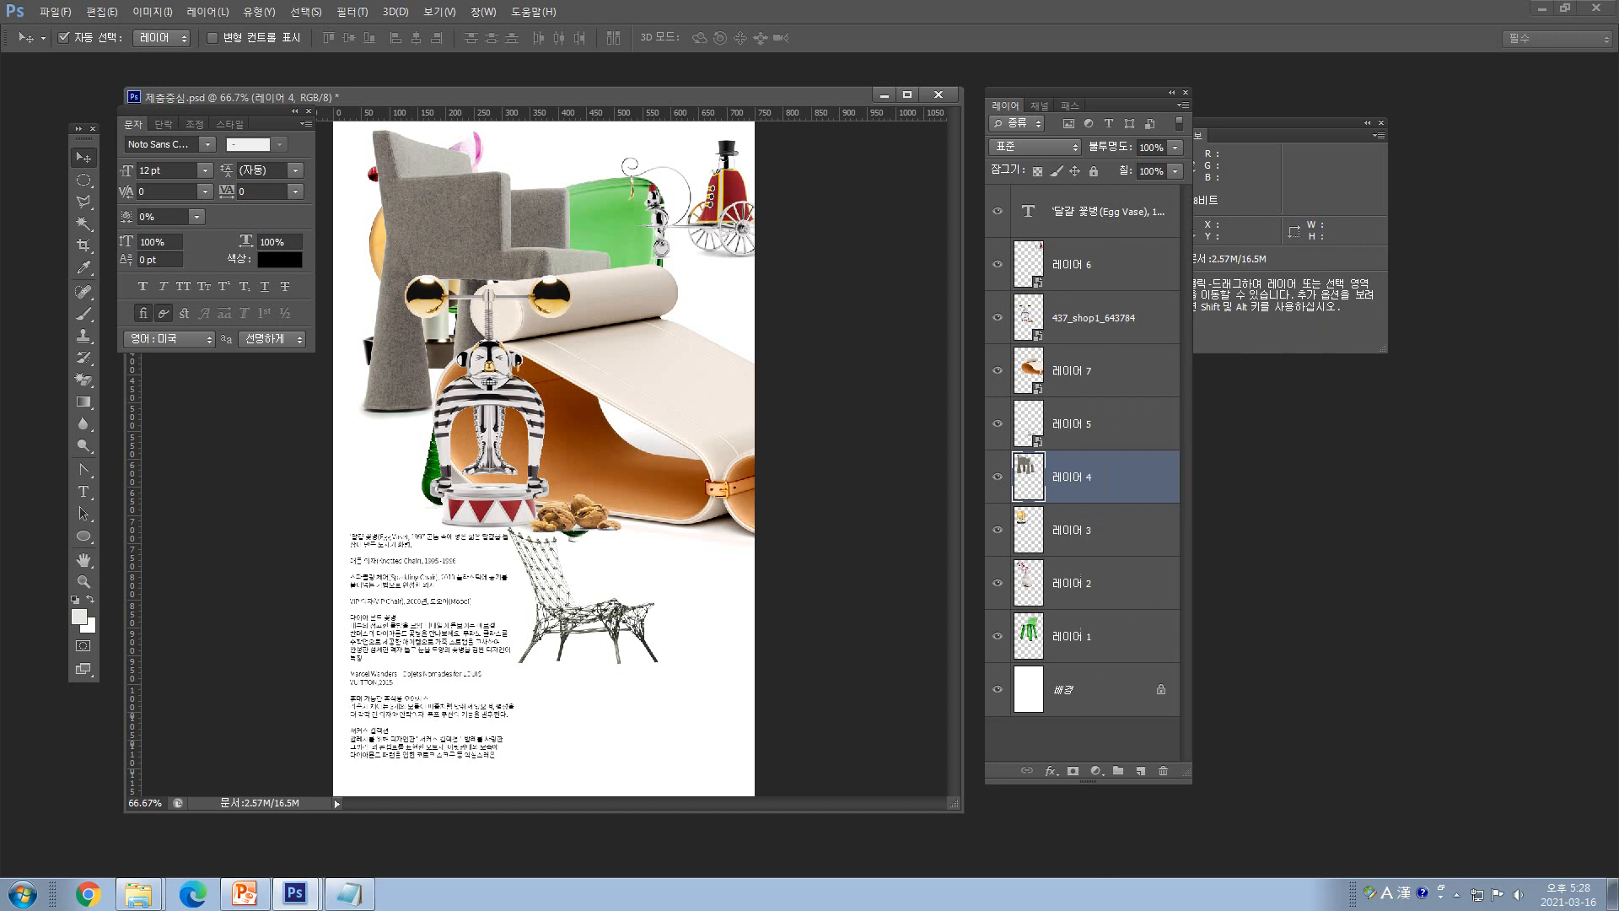
pyautogui.rightClick(1075, 529)
pyautogui.click(1147, 329)
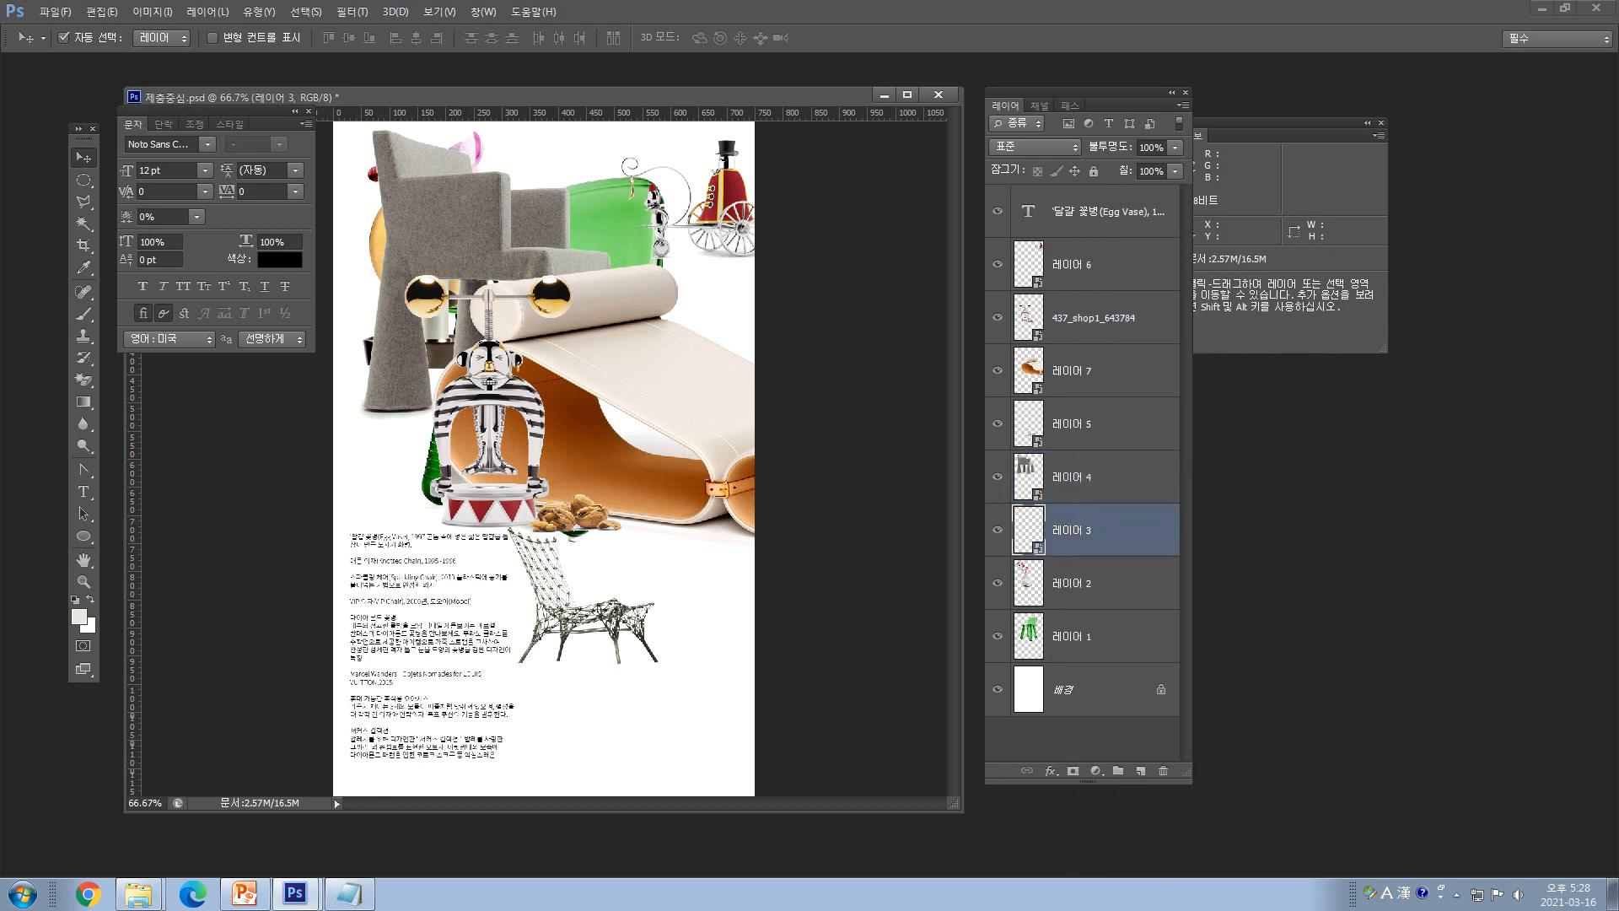
# - Convert the layers 레이어 2 and 레이어 1 individually to Smart Objects
pyautogui.click(1062, 583)
pyautogui.rightClick(1071, 583)
pyautogui.click(1146, 329)
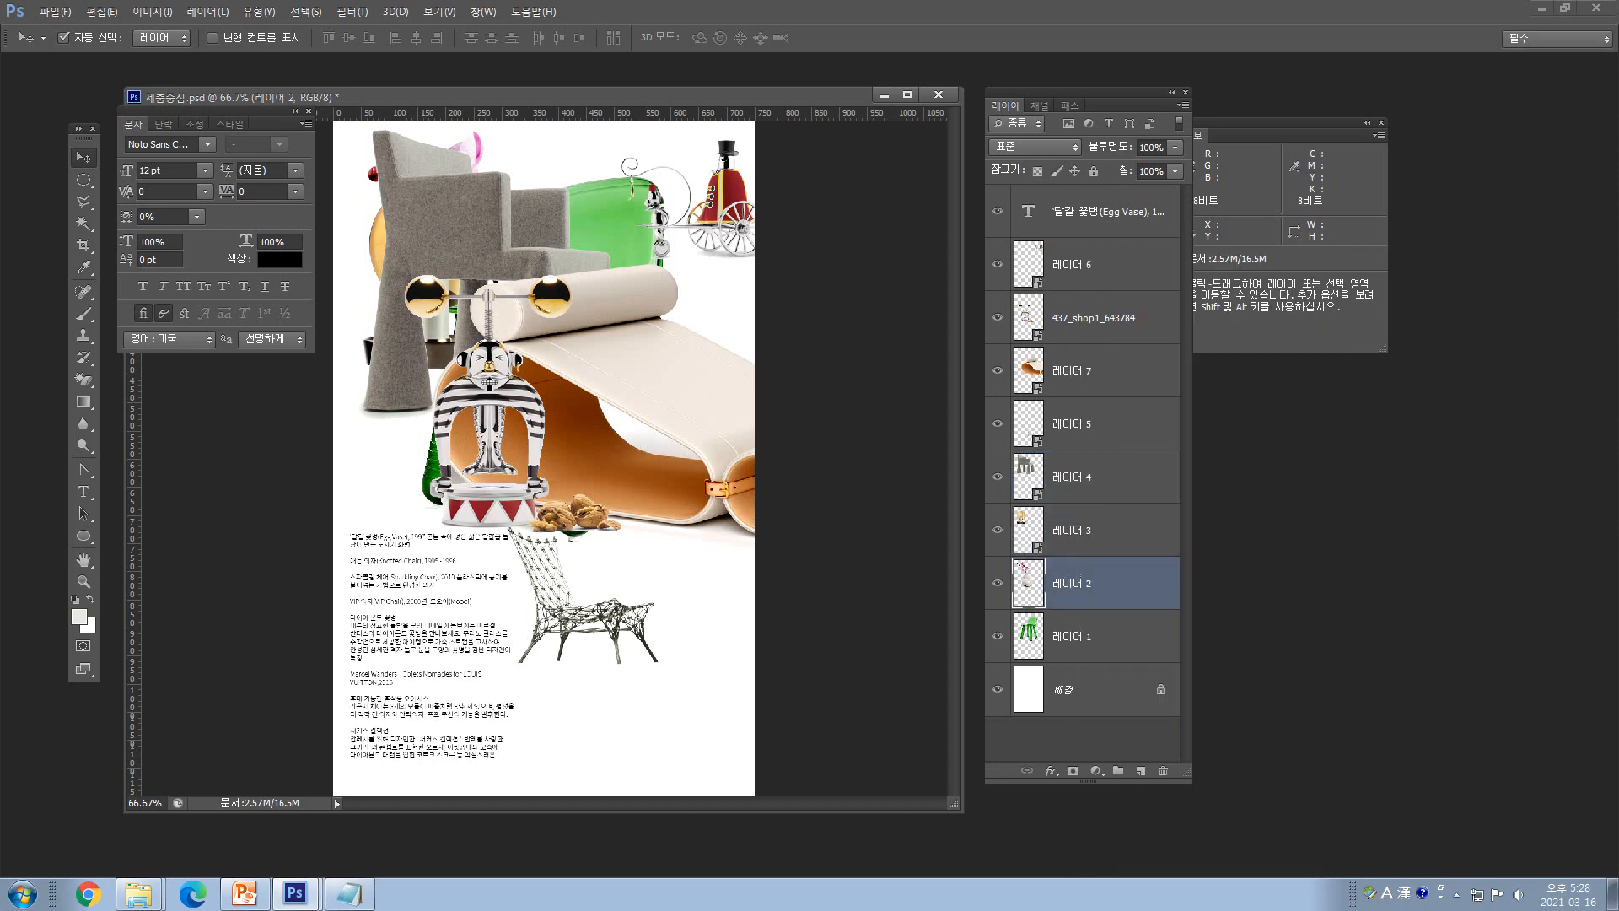
pyautogui.click(1067, 635)
pyautogui.rightClick(1077, 636)
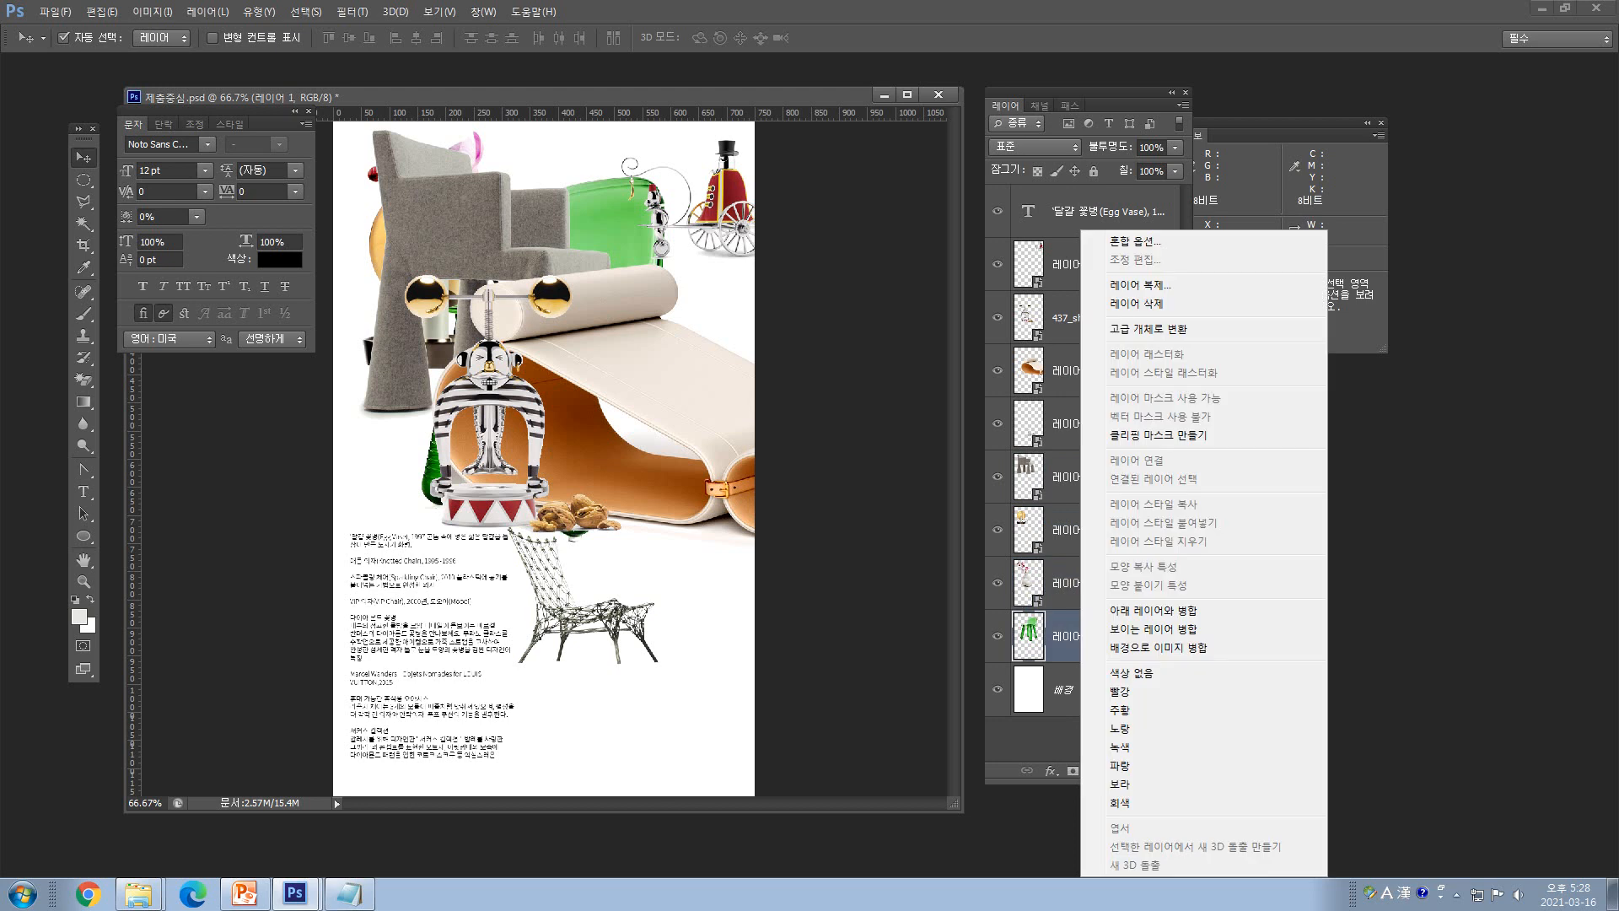
pyautogui.click(1146, 328)
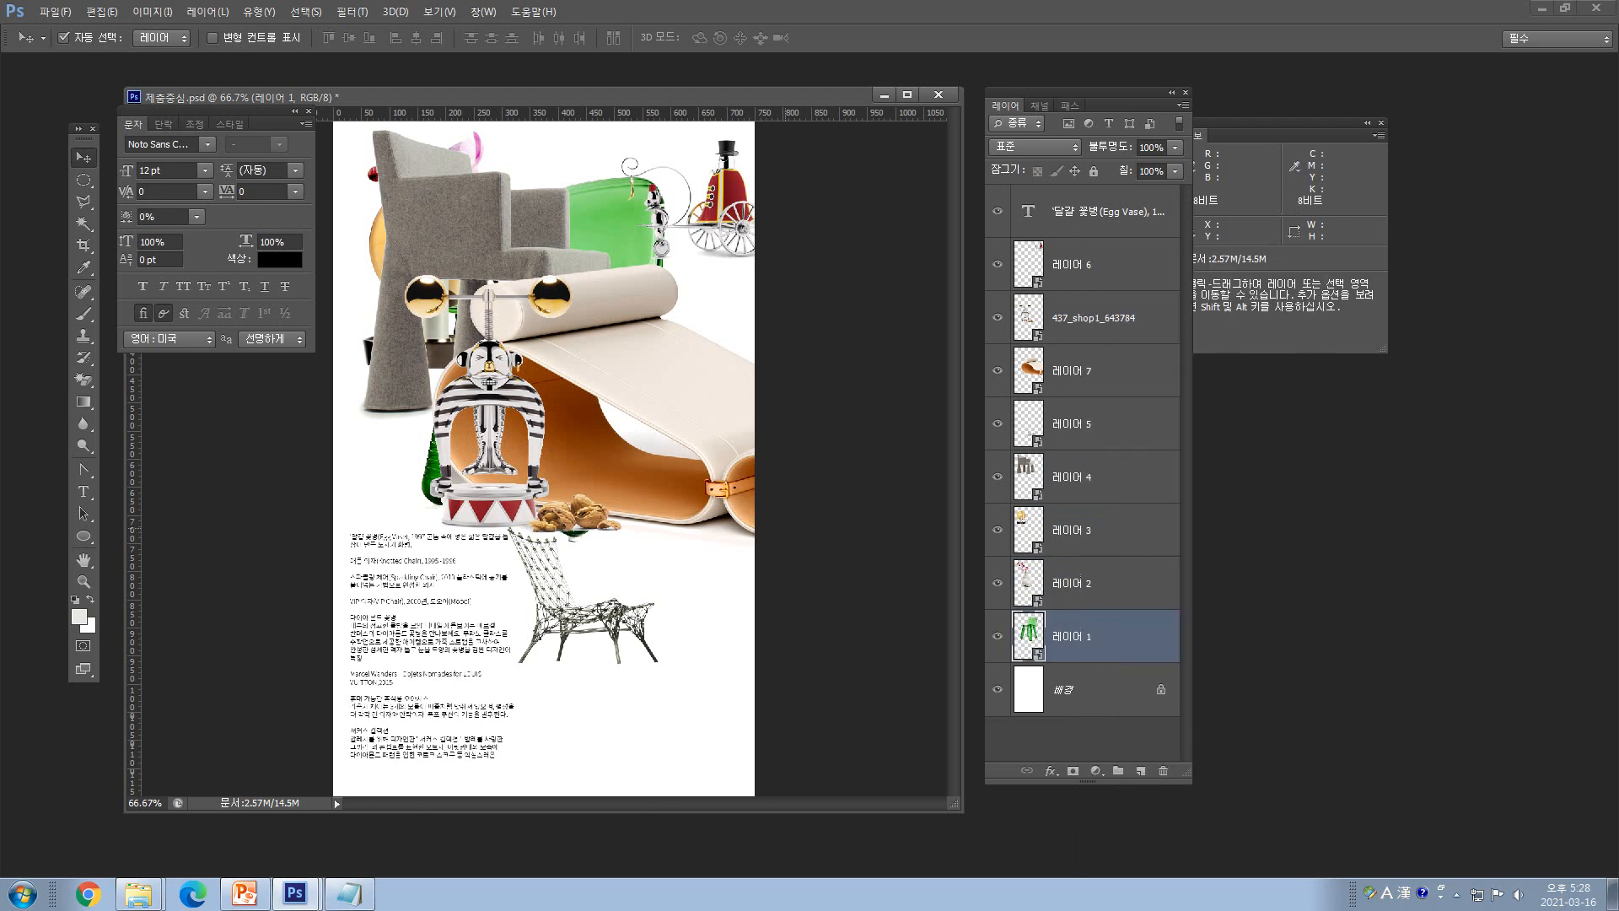
# - Select the Smart Object 레이어 6 and examine its layer options and which image adjustments are available for it
pyautogui.click(1075, 264)
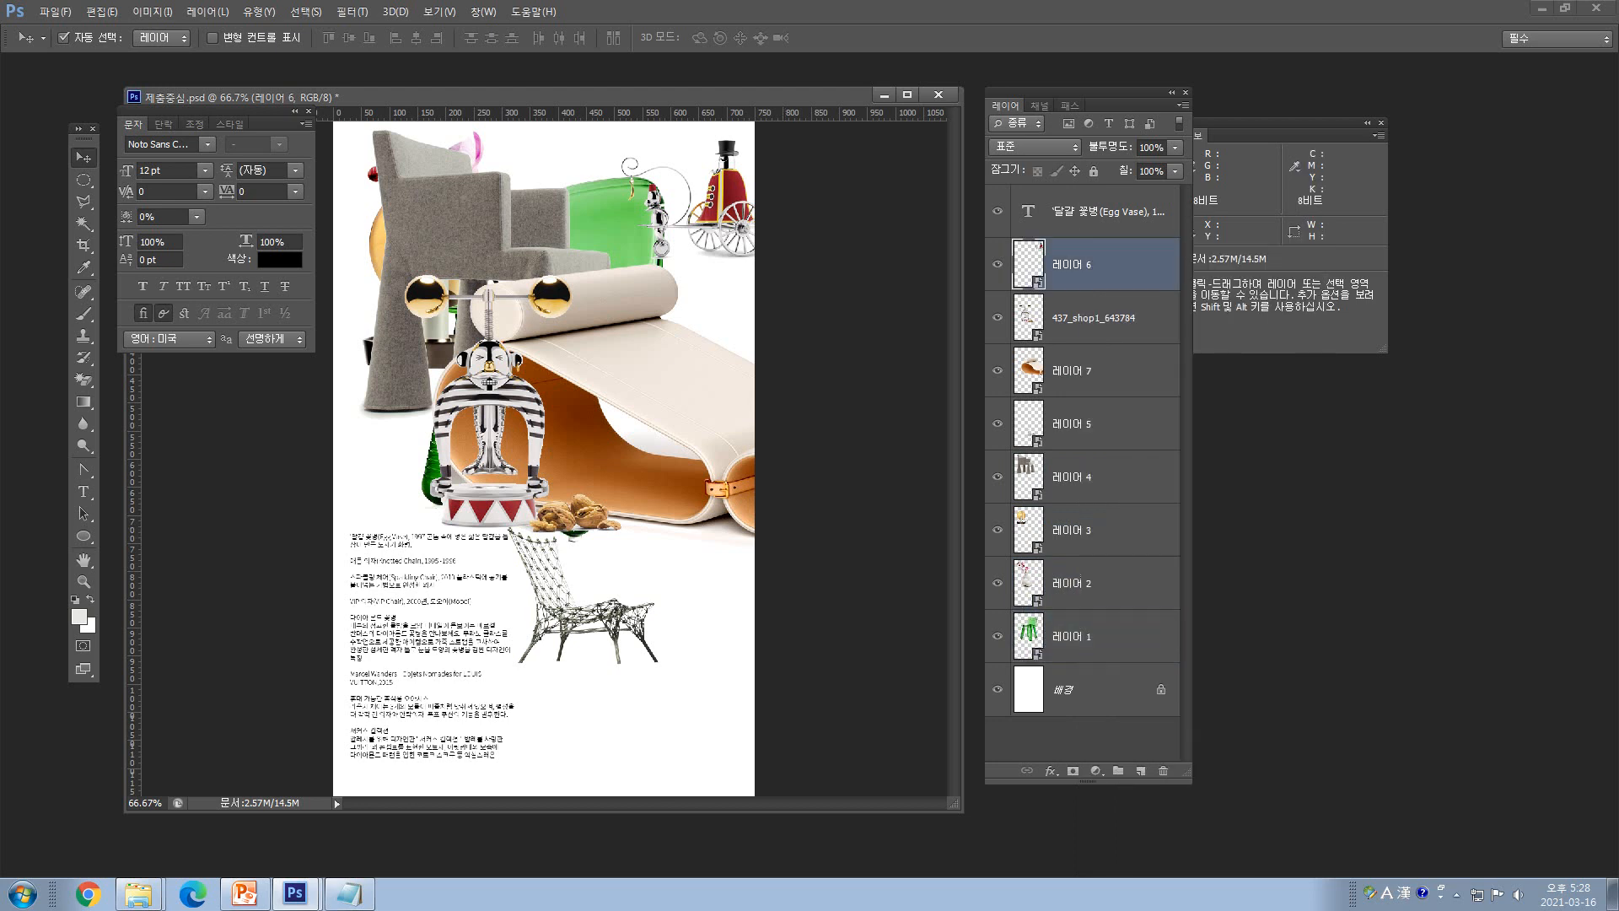
pyautogui.rightClick(1082, 265)
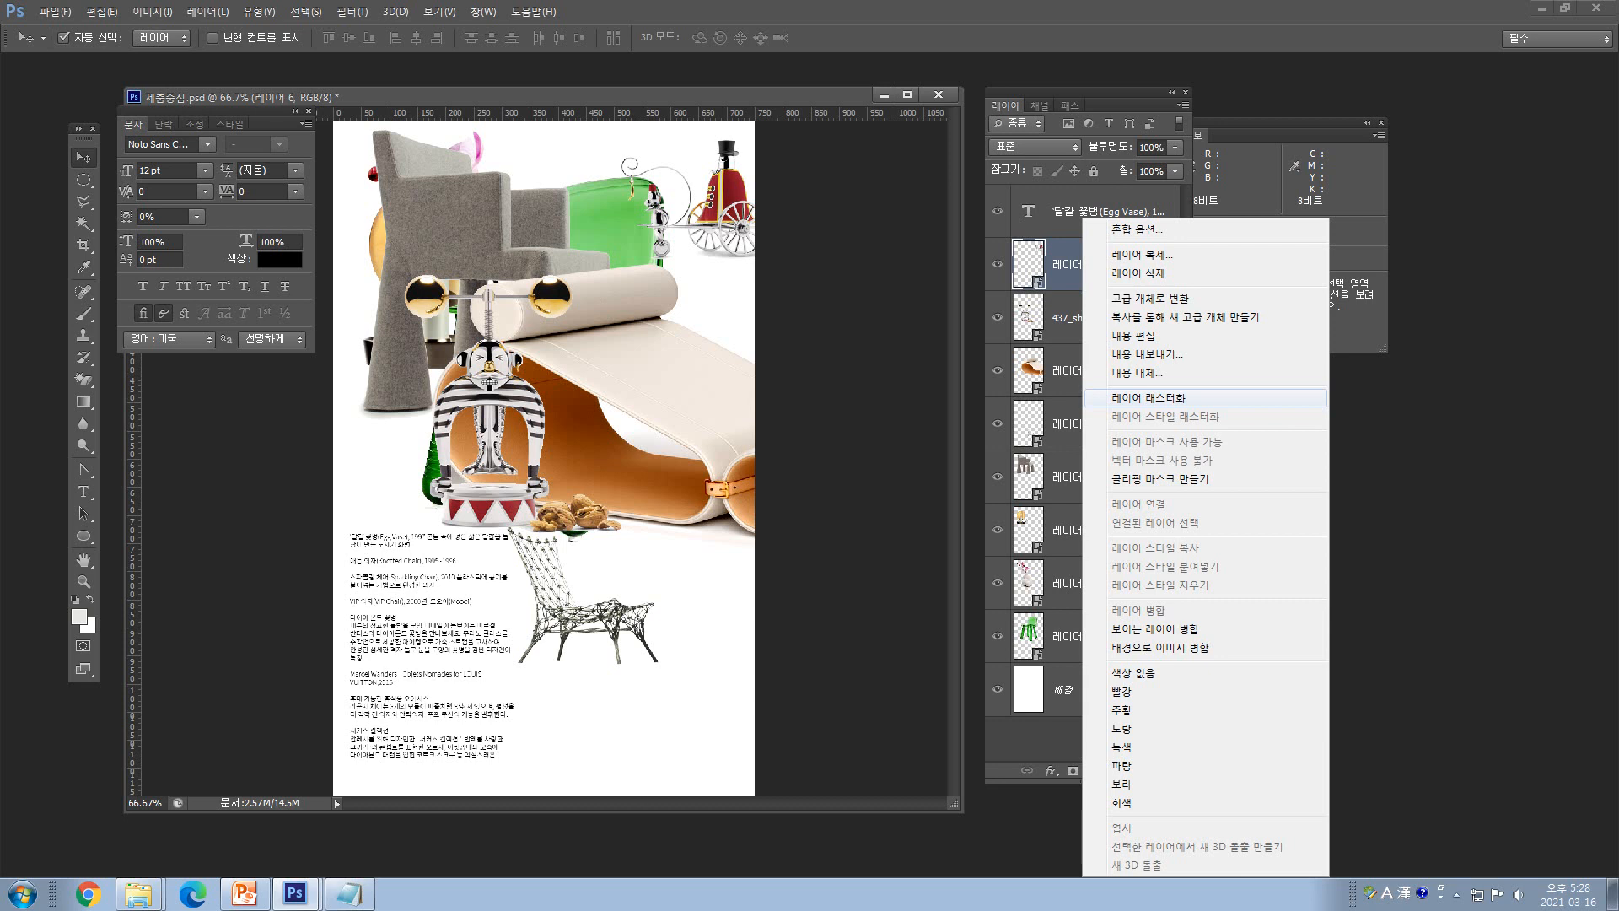
pyautogui.press('Escape')
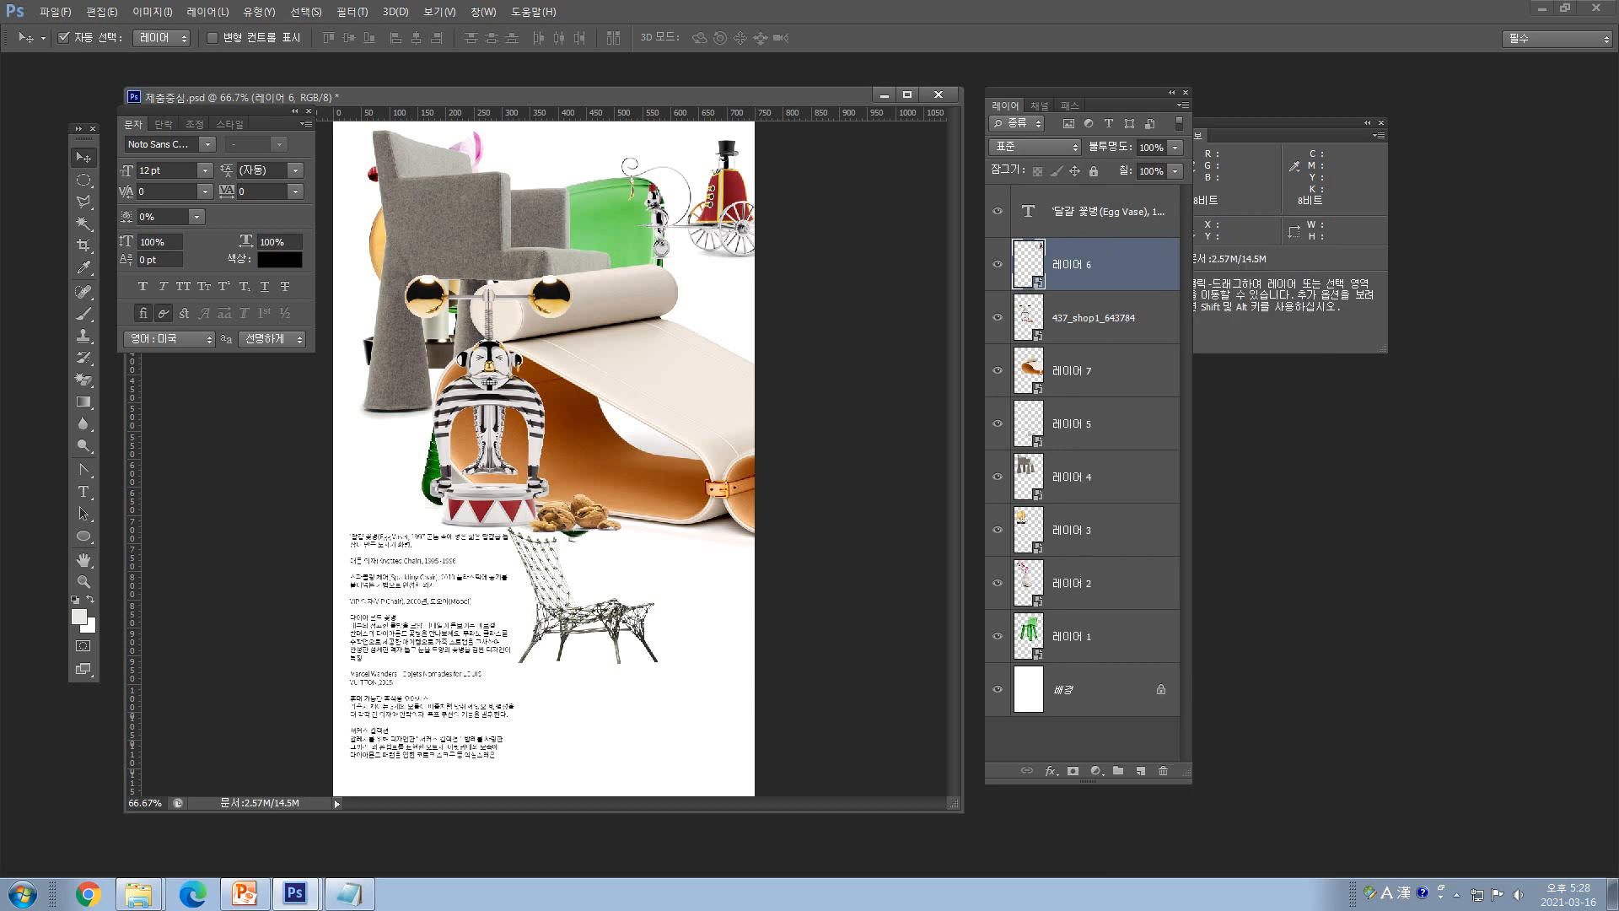
pyautogui.click(153, 11)
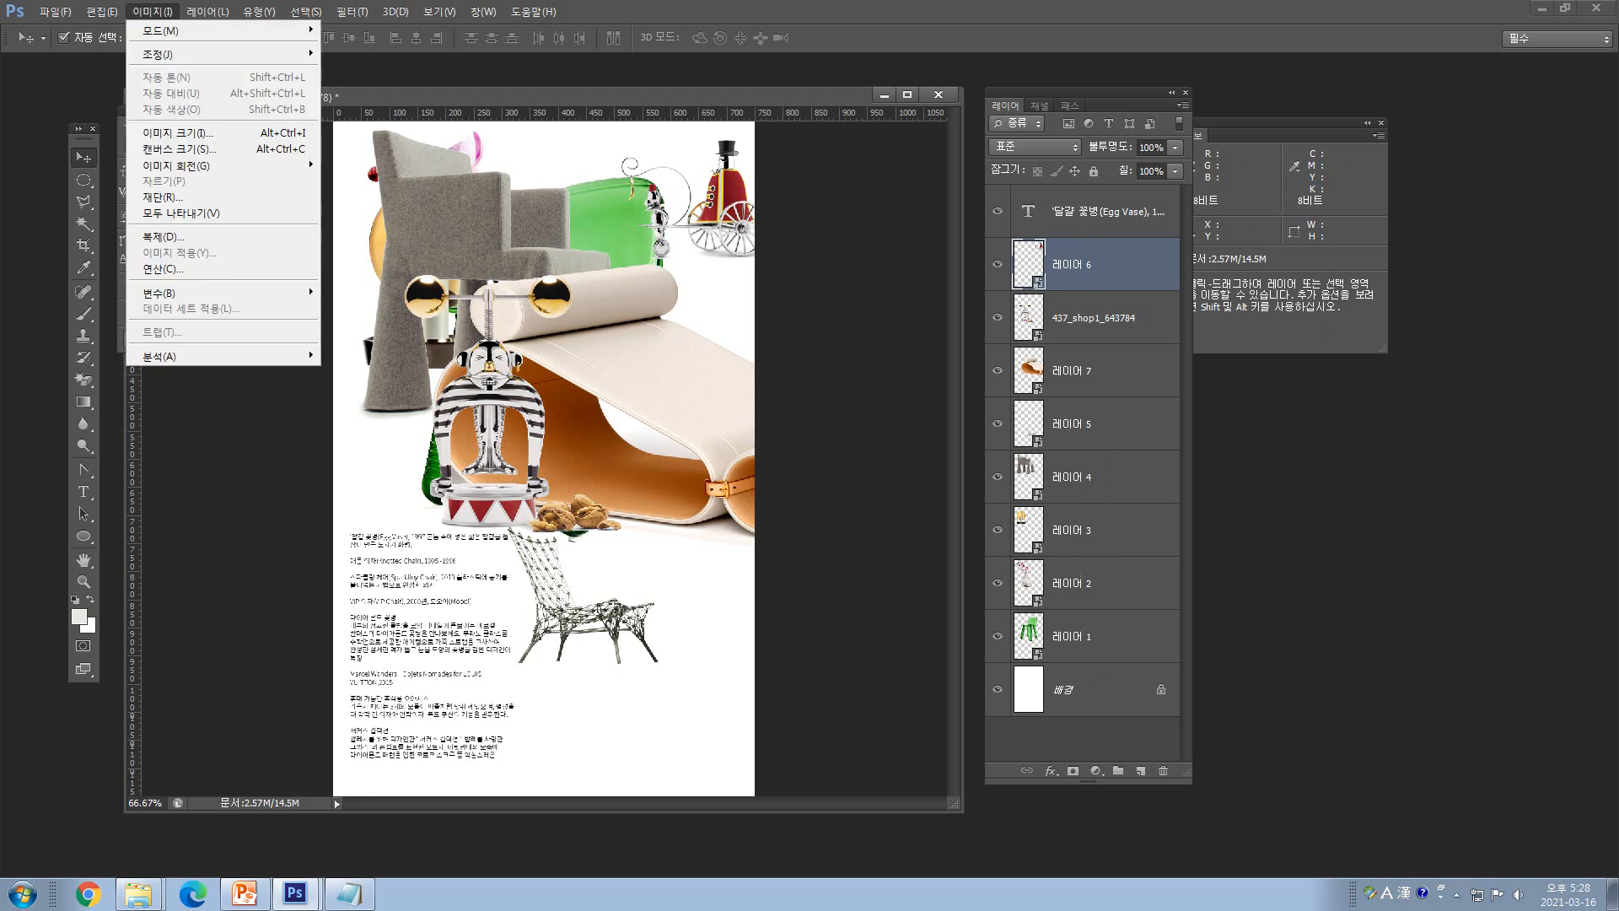
pyautogui.moveTo(253, 53)
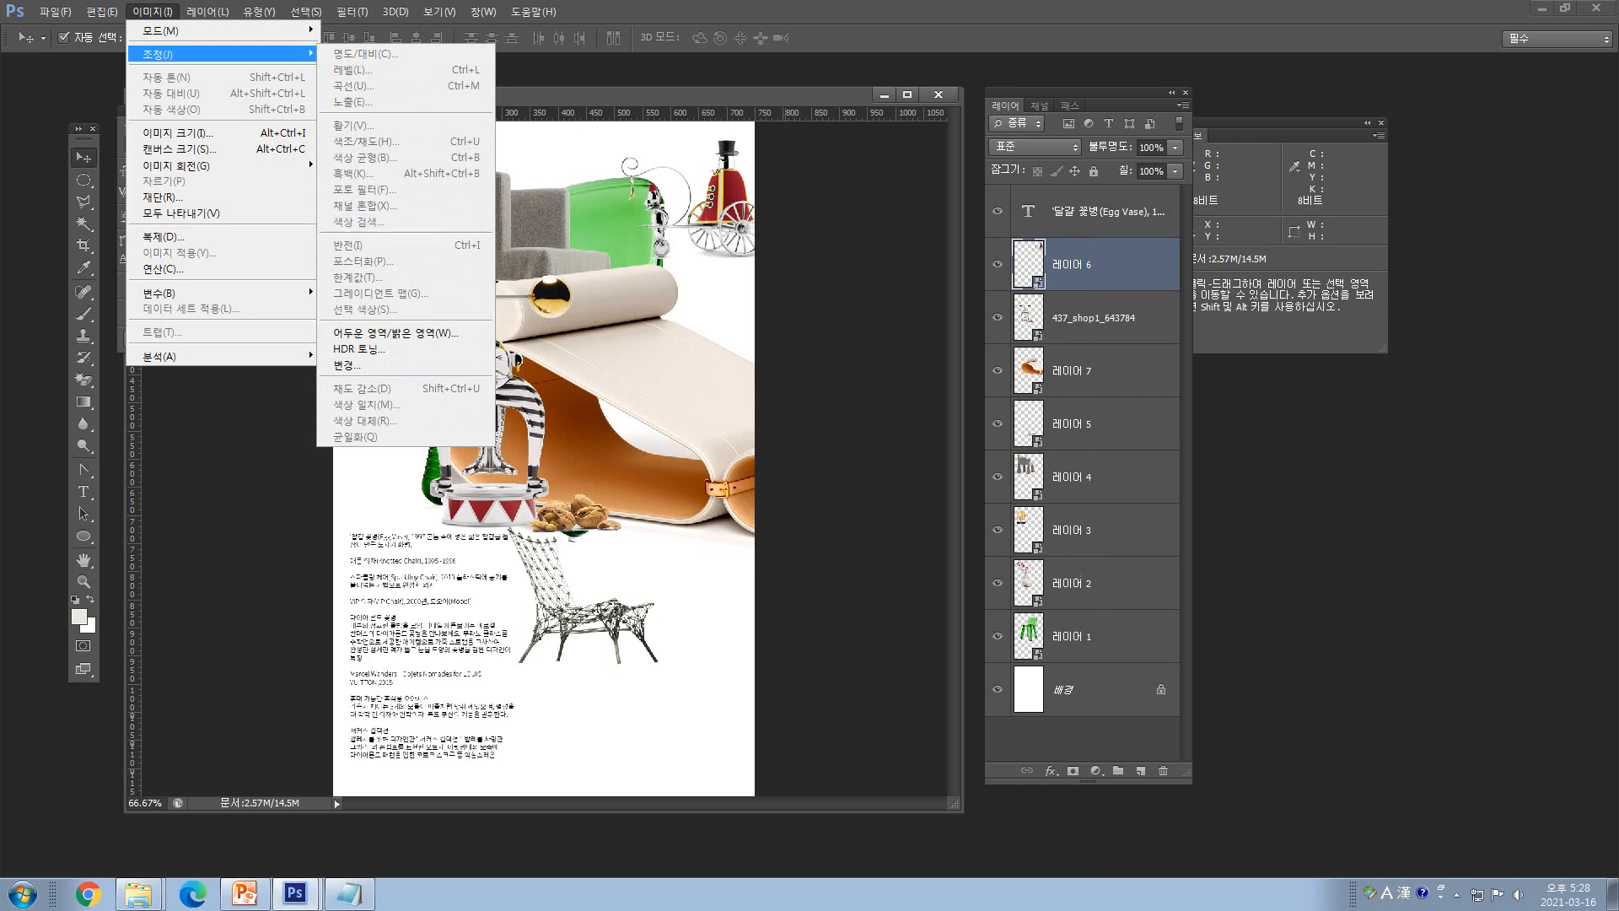
pyautogui.click(153, 11)
# - Rasterize 레이어 6 and examine which image adjustments are available for the regular layer
pyautogui.rightClick(1065, 264)
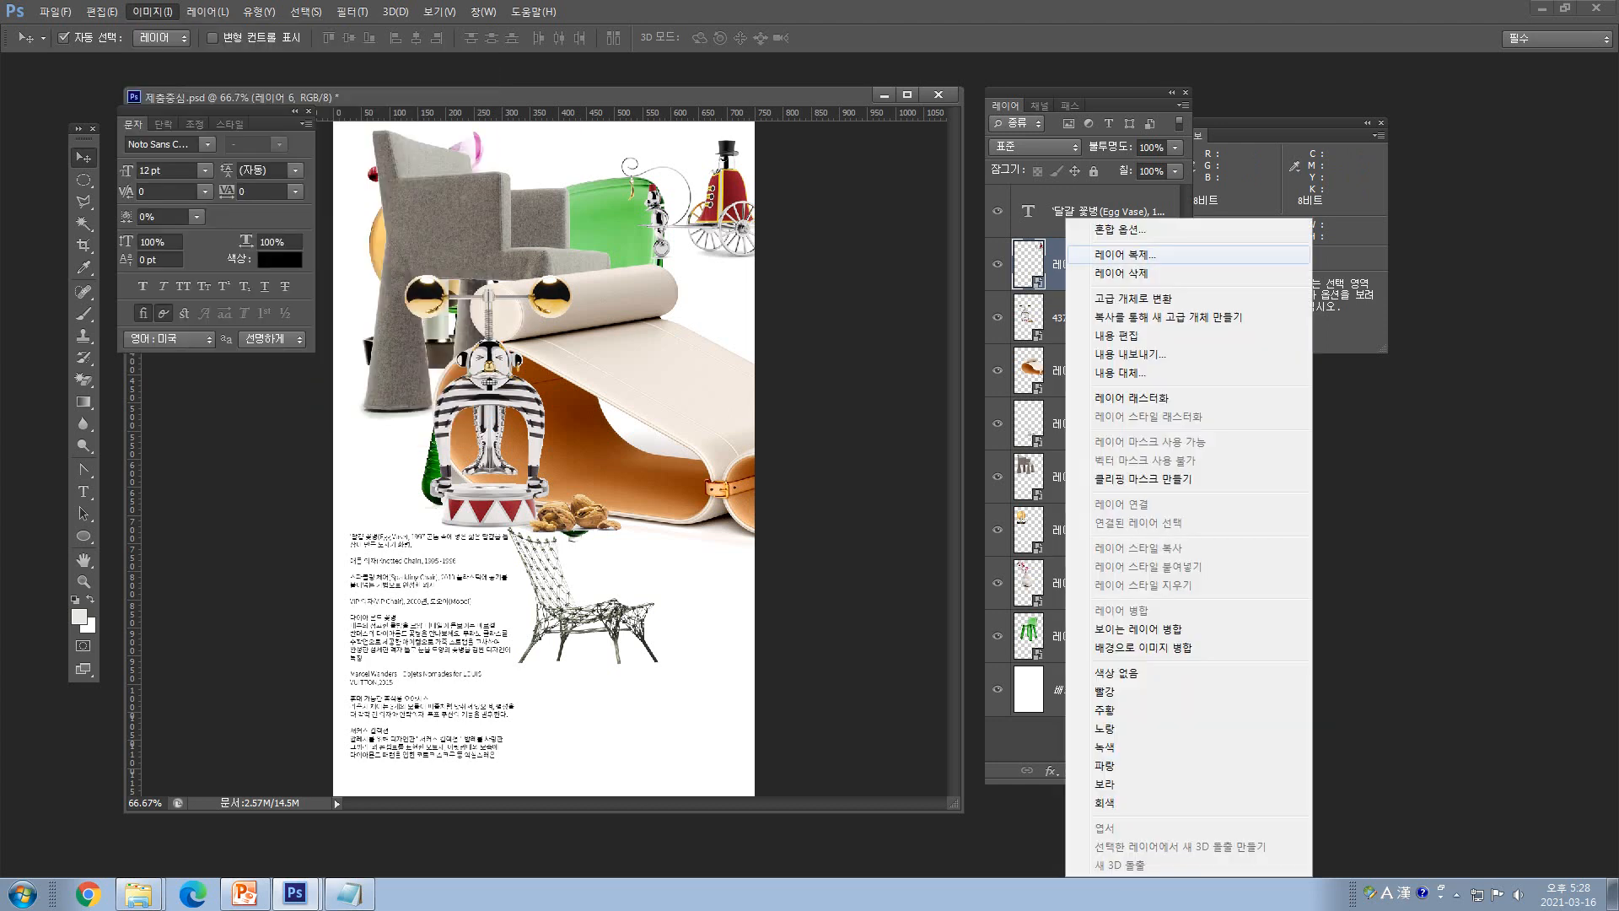
pyautogui.click(1130, 397)
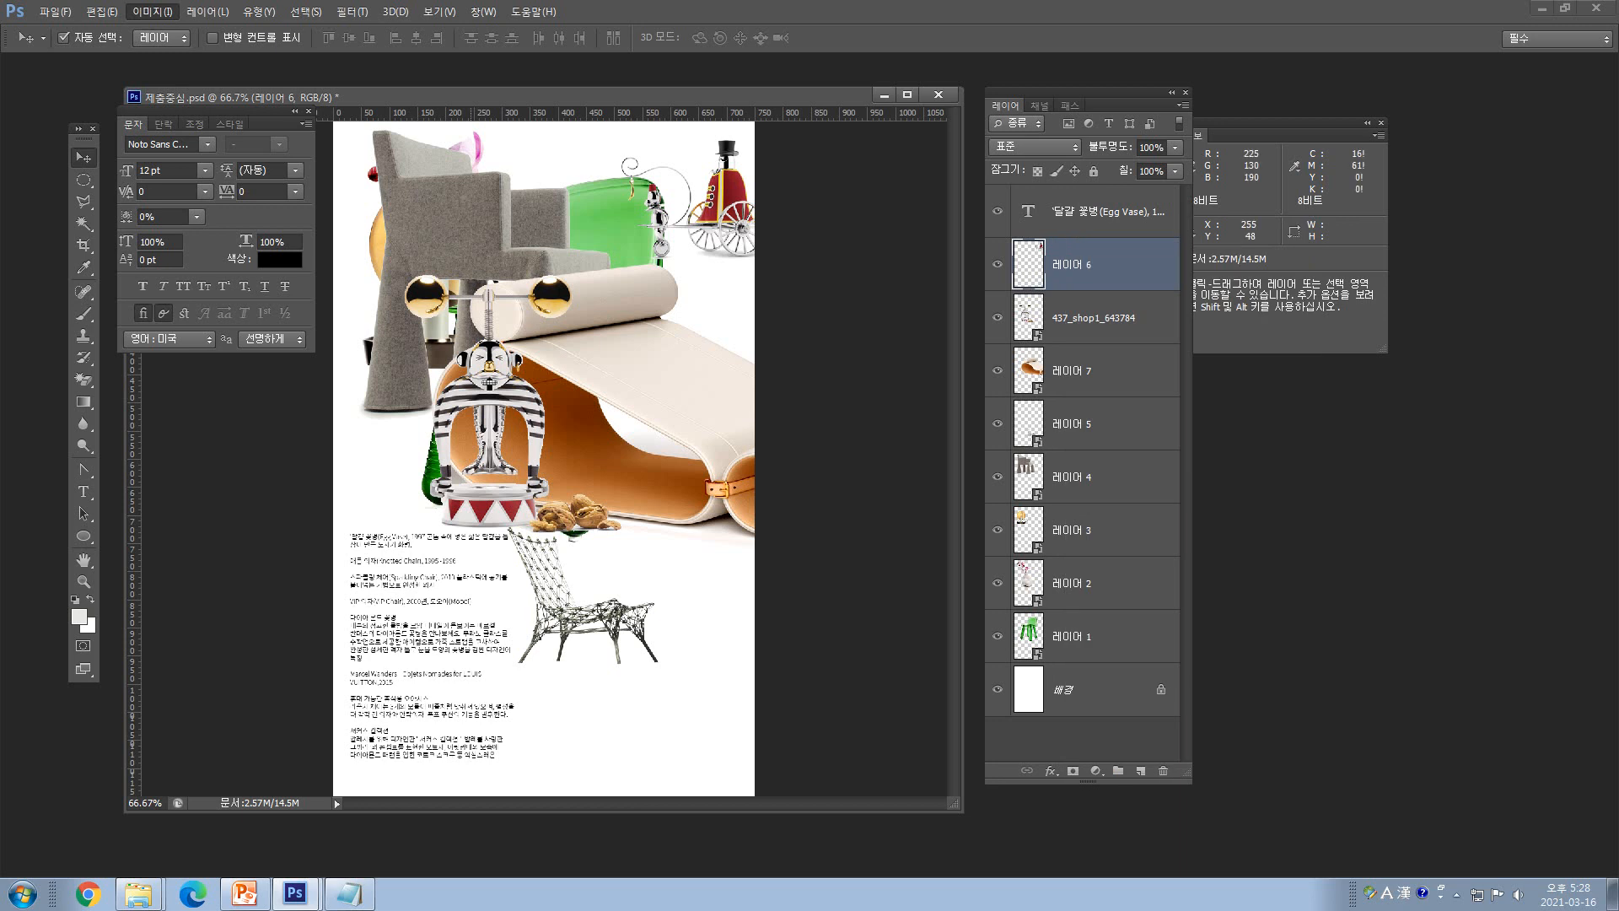
pyautogui.click(153, 12)
pyautogui.moveTo(169, 53)
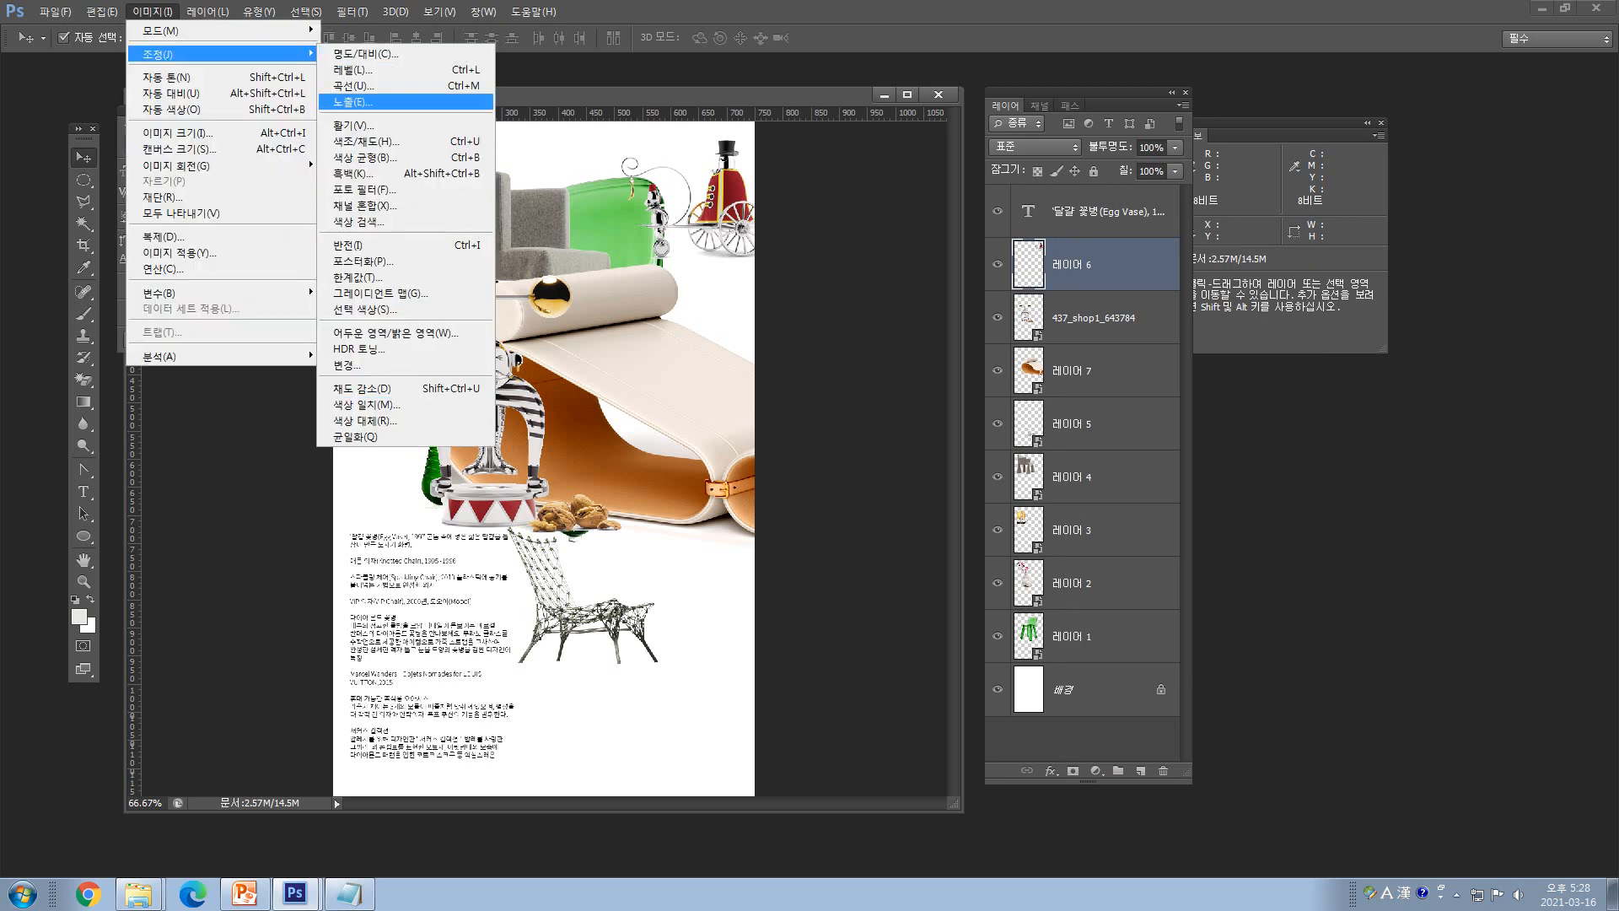
pyautogui.press('Escape')
pyautogui.press('Escape')
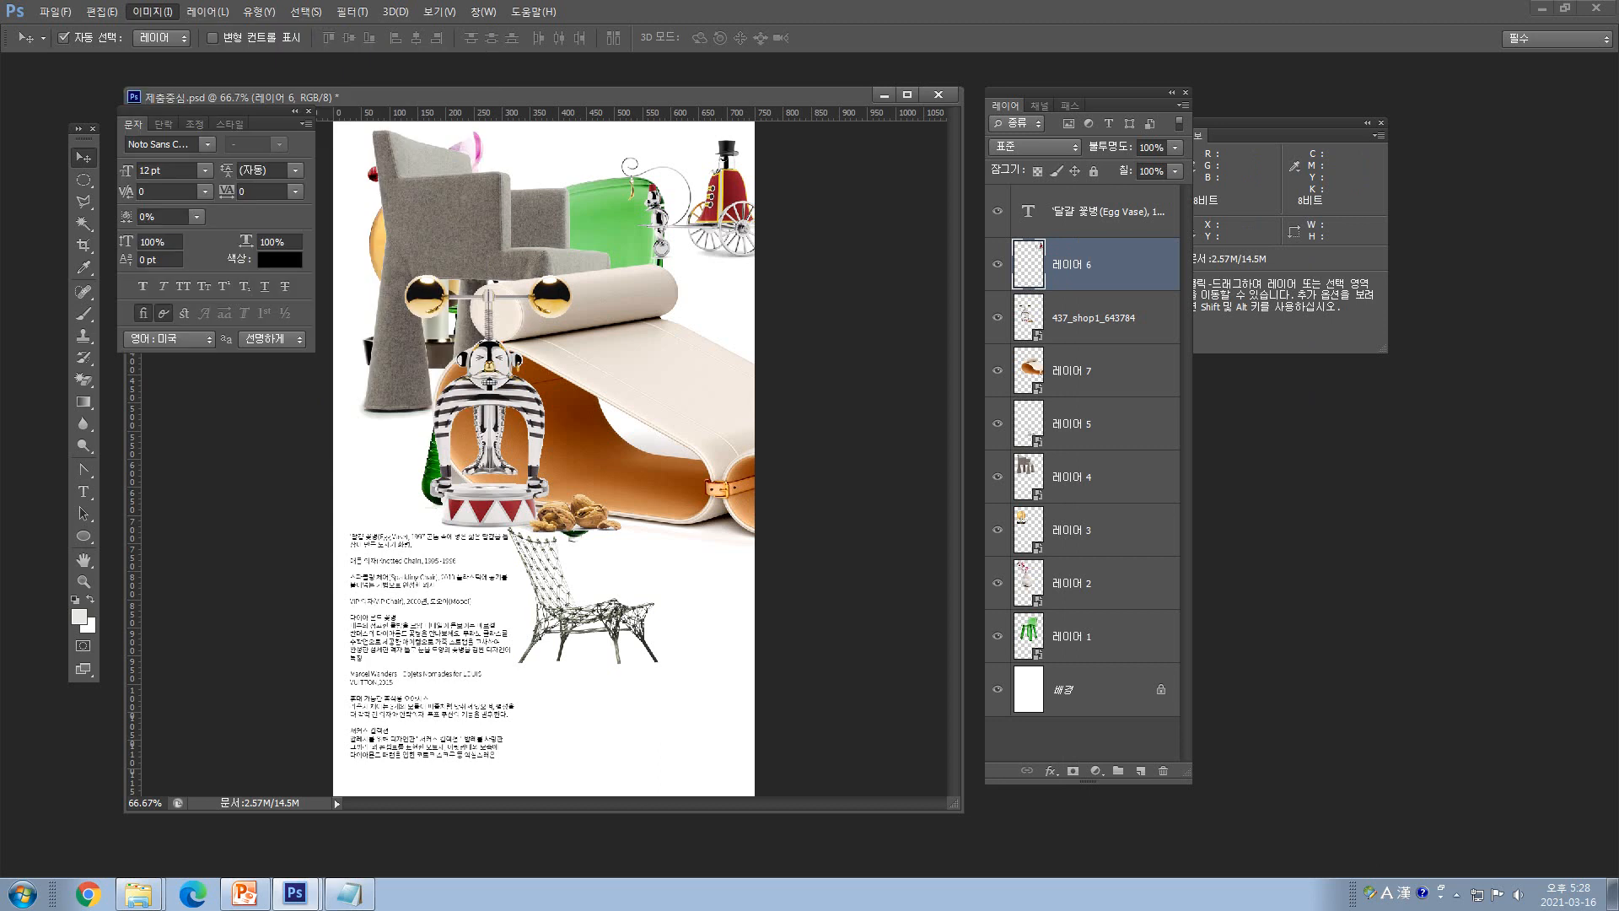
# - Convert the rasterized layer 레이어 6 back to a Smart Object
pyautogui.rightClick(1070, 208)
pyautogui.press('Escape')
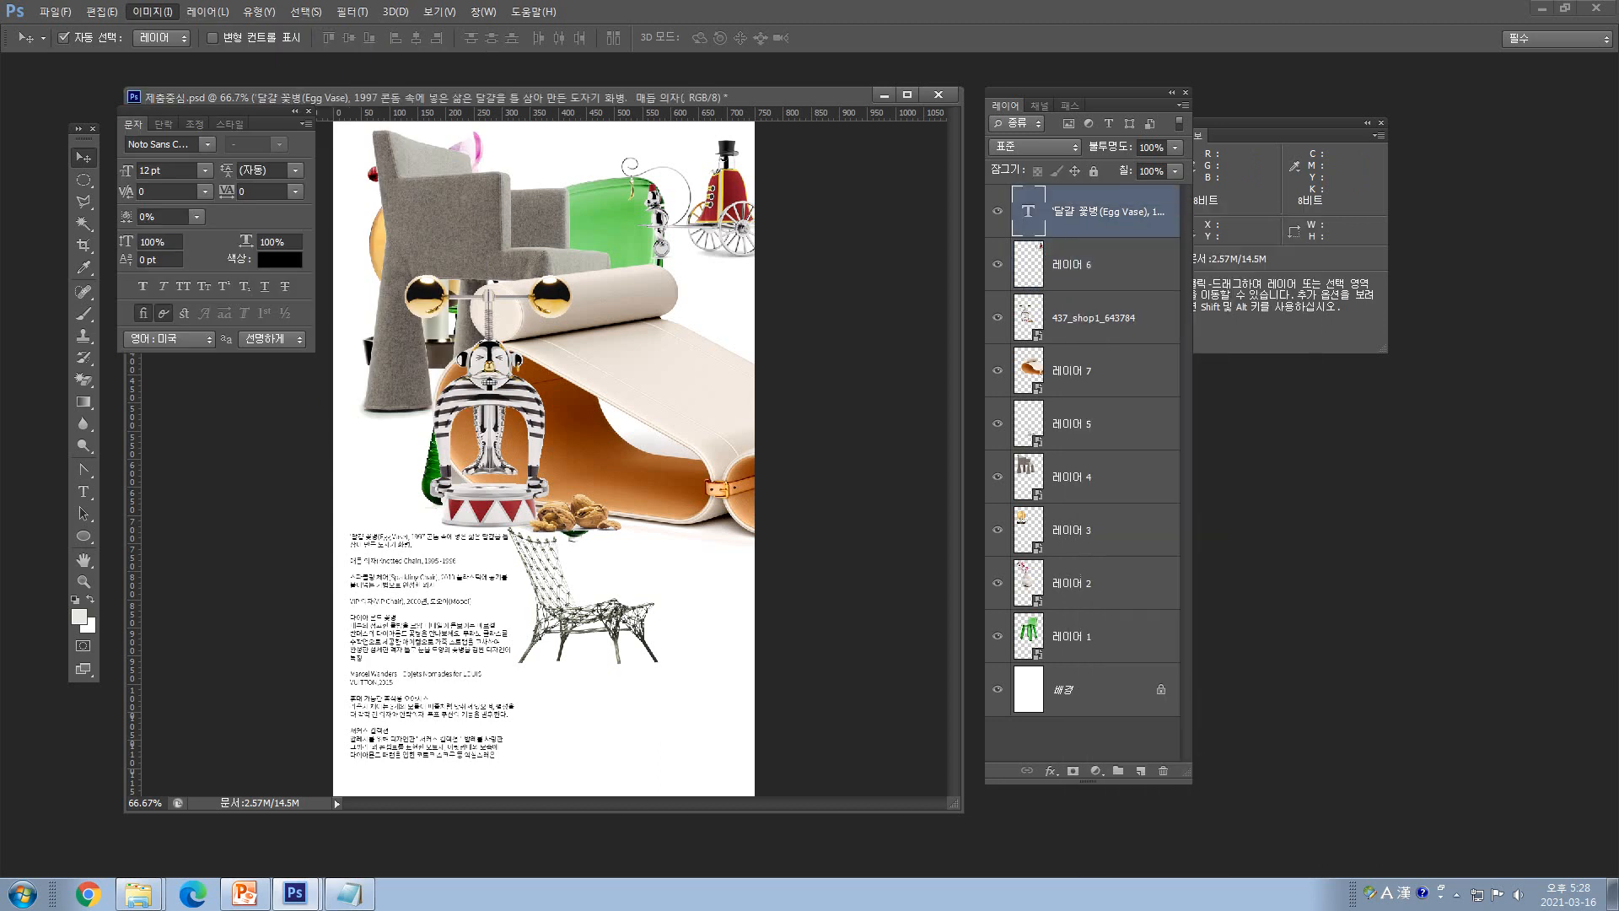
pyautogui.click(1072, 265)
pyautogui.rightClick(1064, 265)
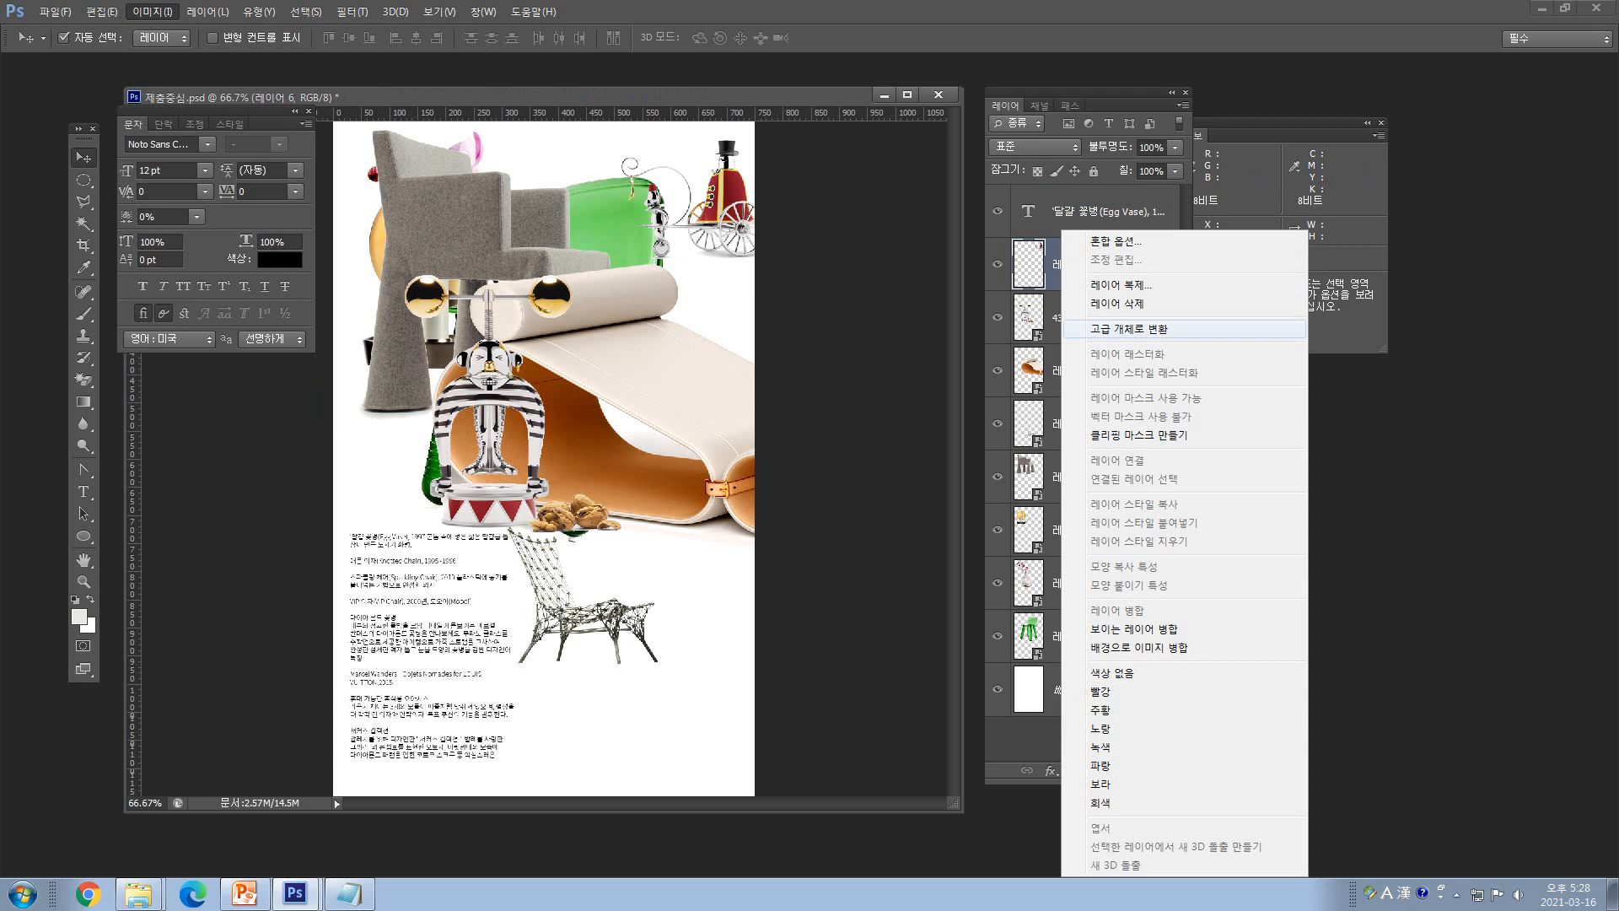
pyautogui.click(1113, 329)
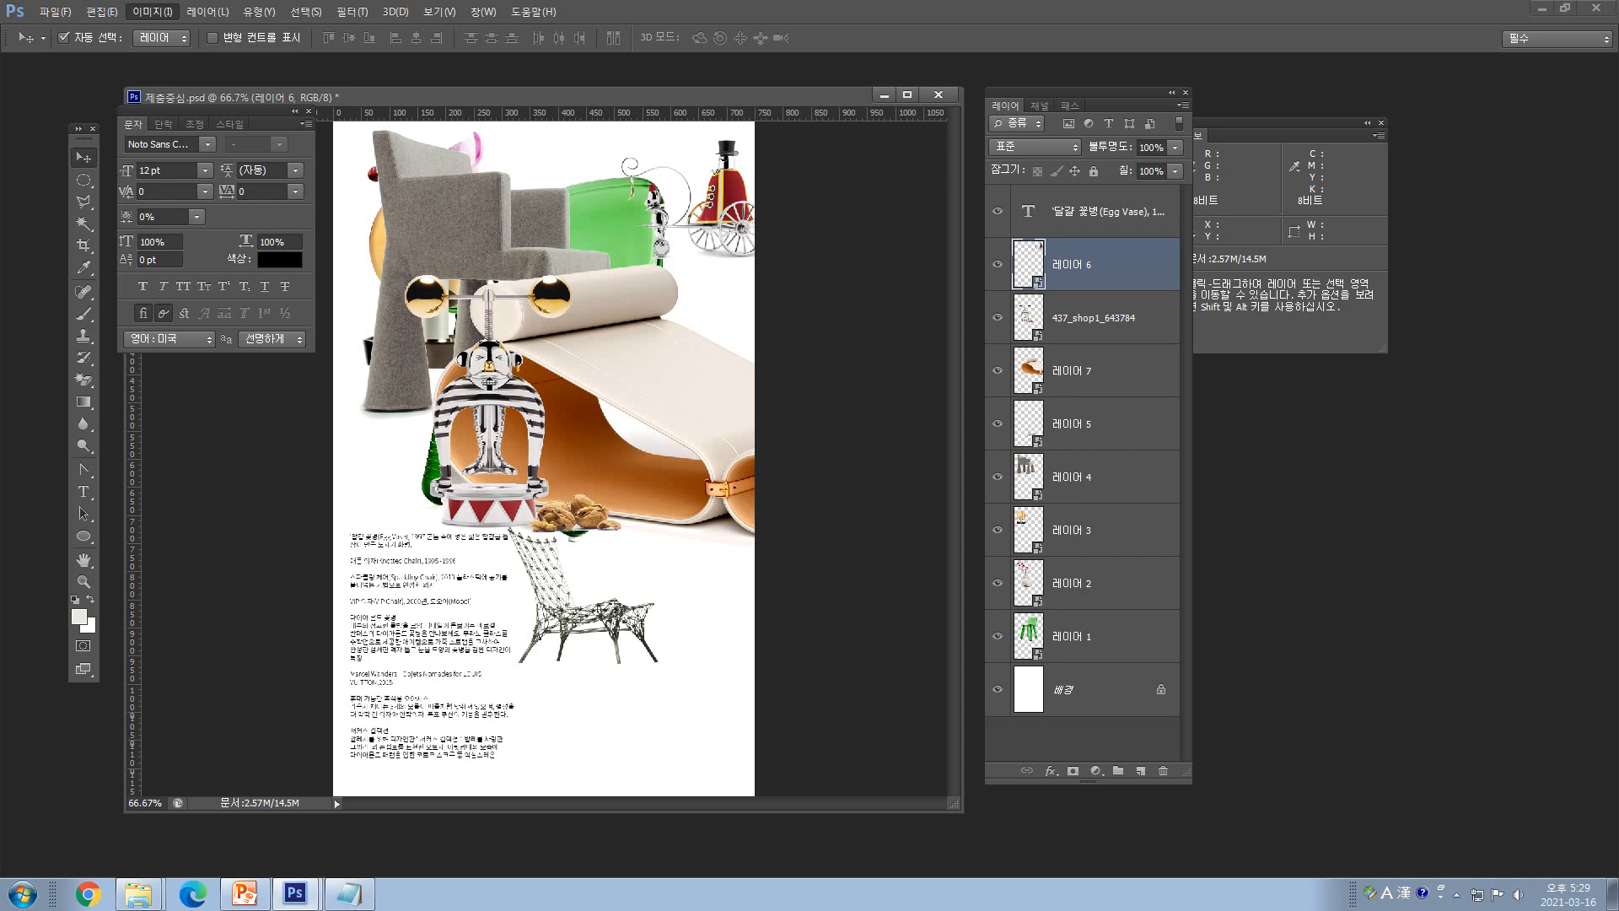
# - Move the Layers panel away from the document, then widen and shift the document window to make room around the canvas
pyautogui.moveTo(1079, 93); pyautogui.dragTo(1271, 95)
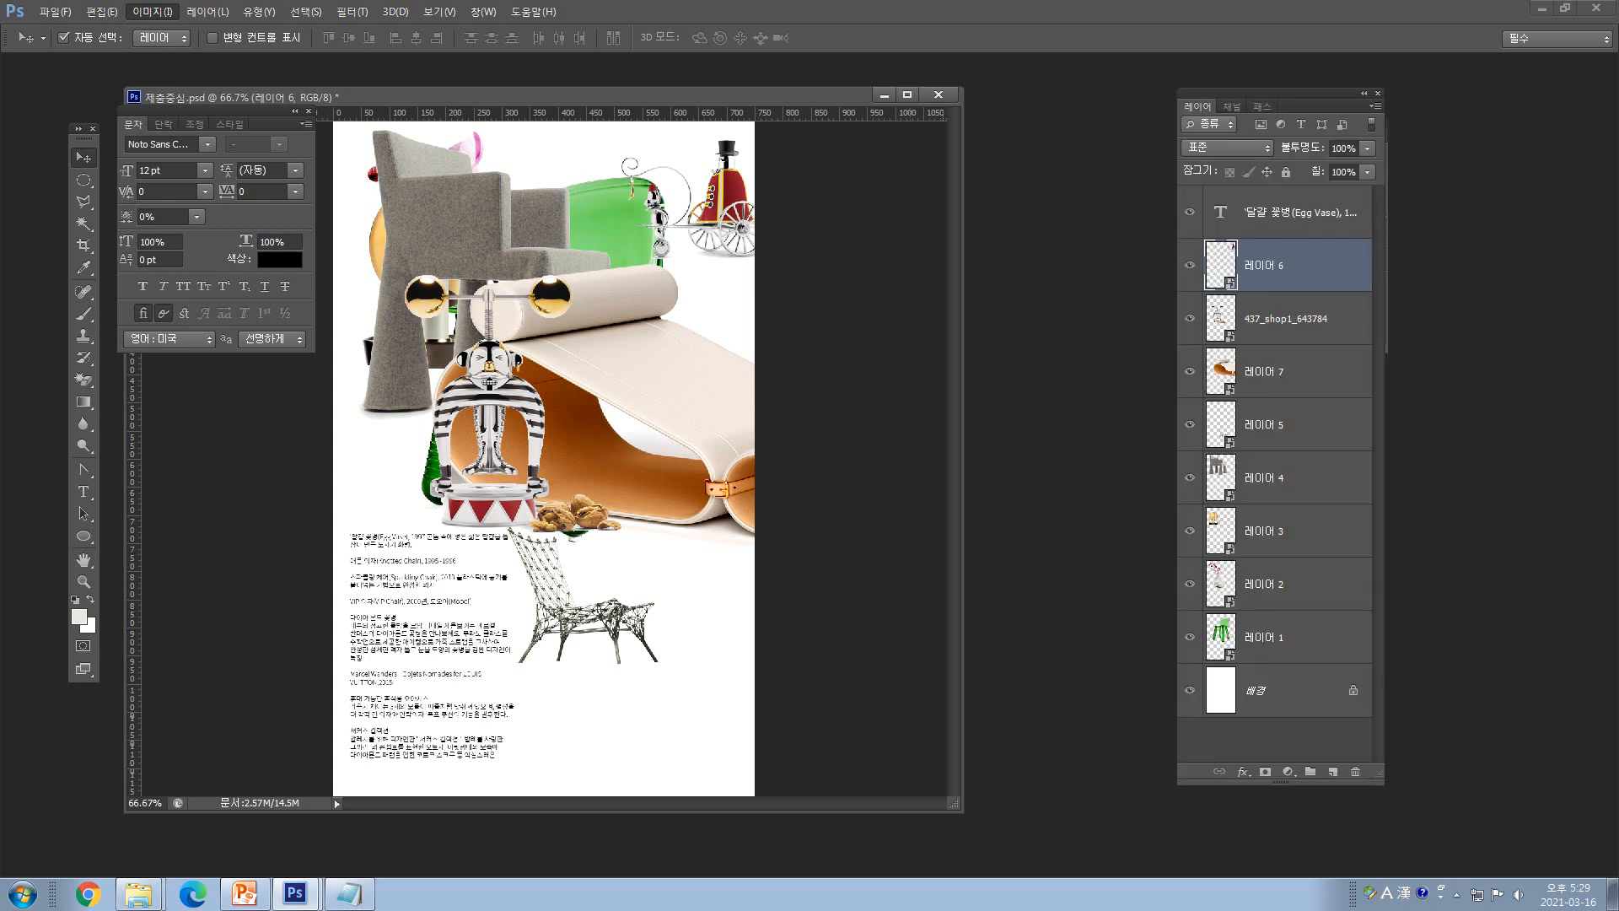
pyautogui.moveTo(962, 455); pyautogui.dragTo(1139, 455)
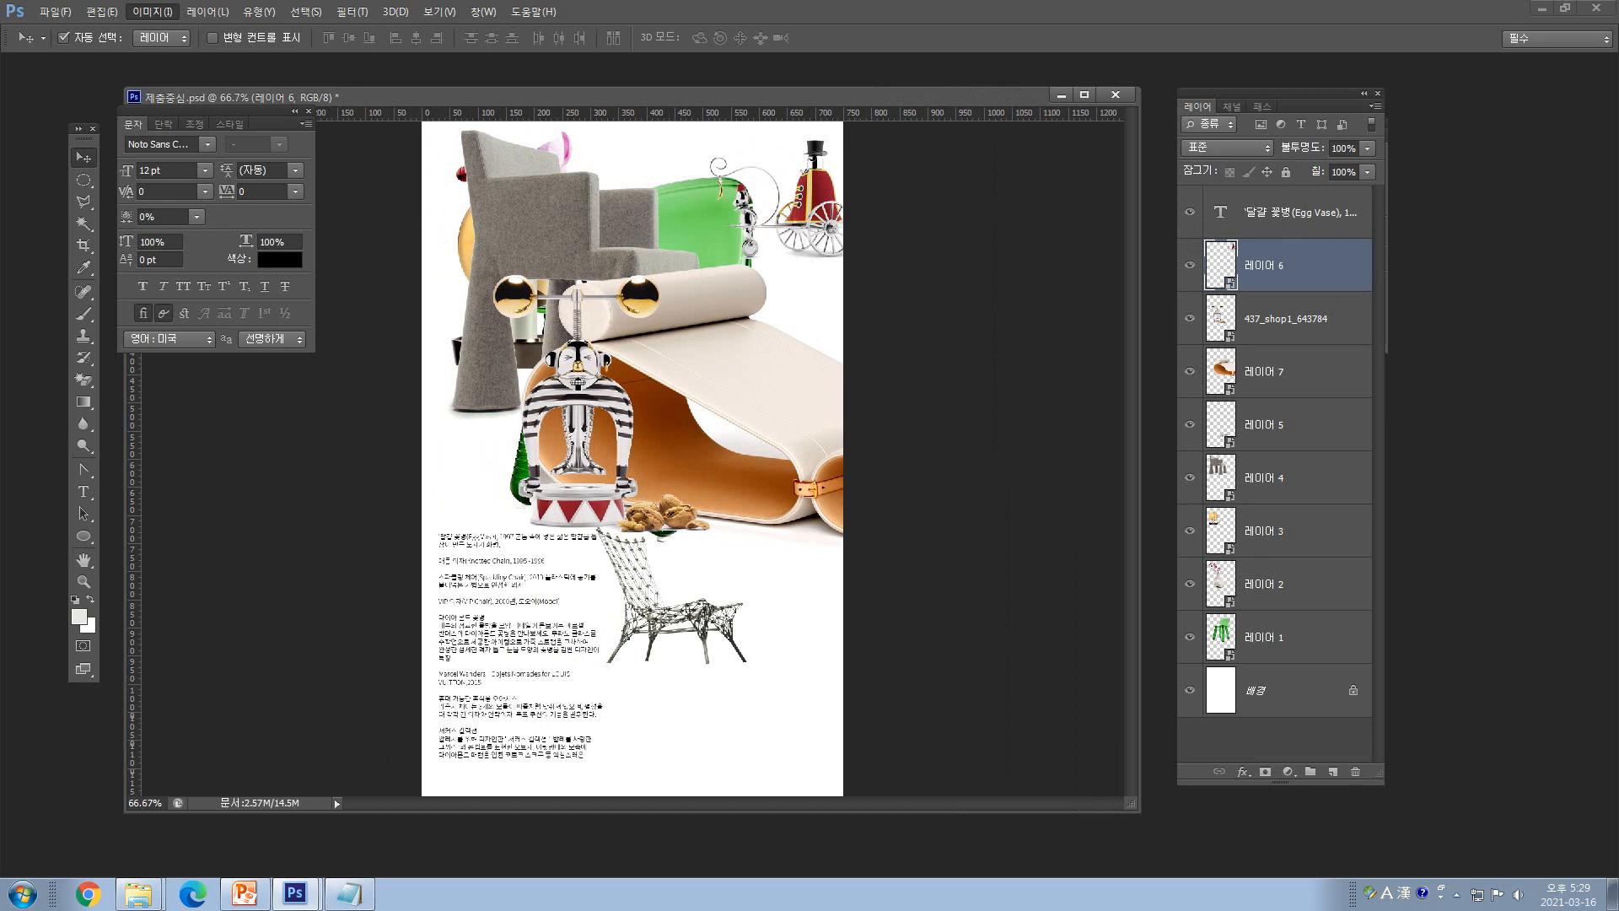
pyautogui.moveTo(434, 96); pyautogui.dragTo(478, 97)
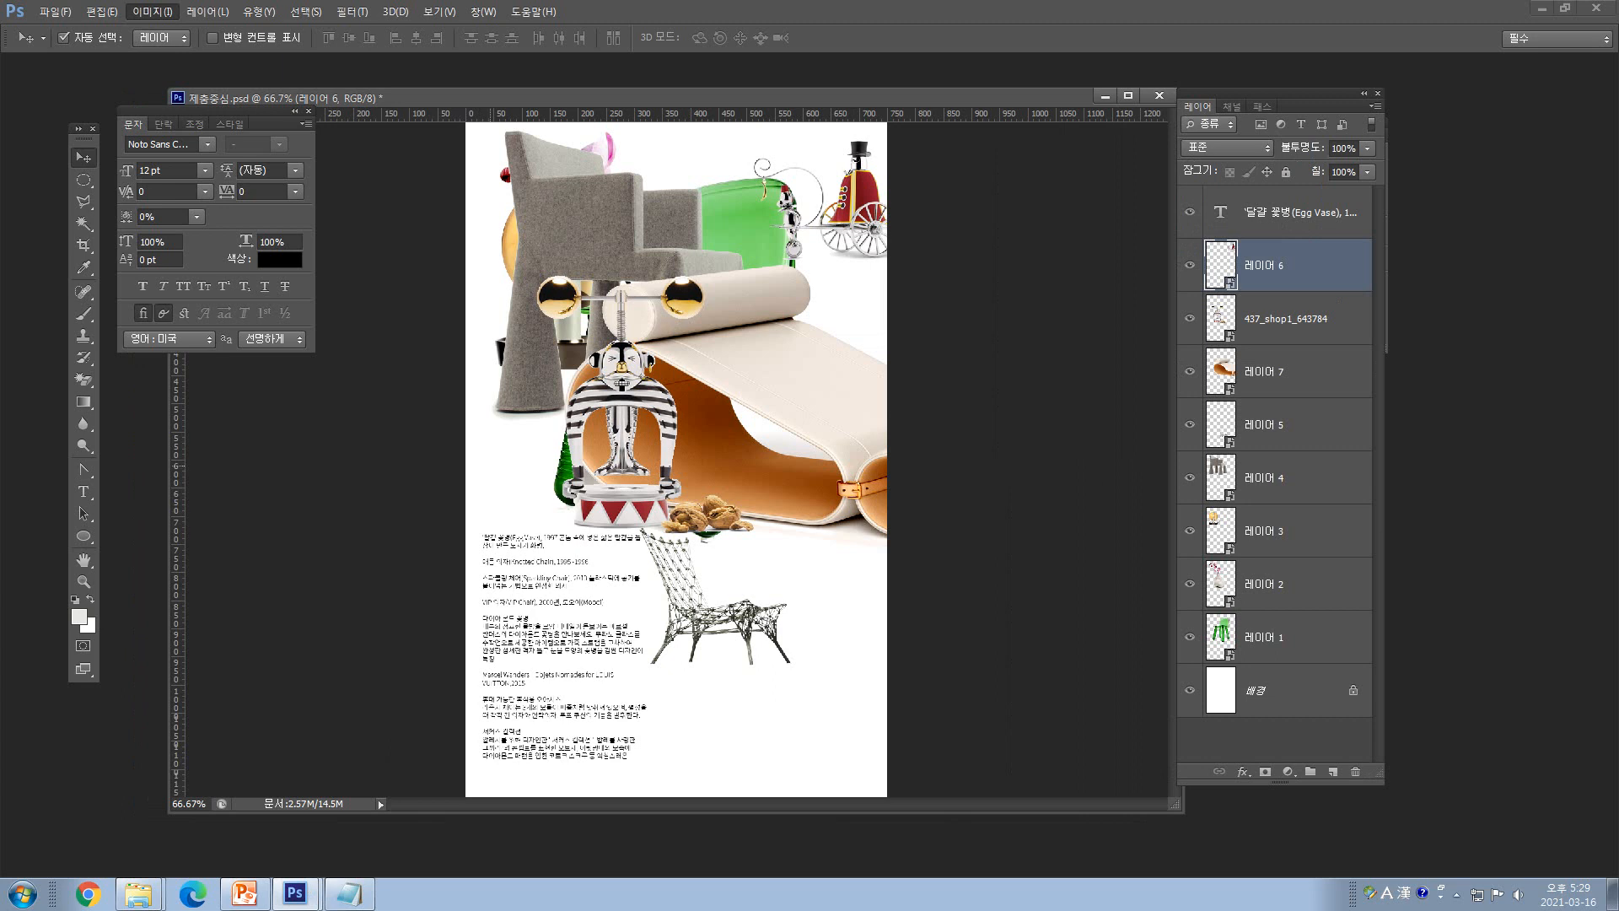
# - Set the canvas width to 850 pixels with Canvas Size, keeping the centre anchor
pyautogui.click(153, 11)
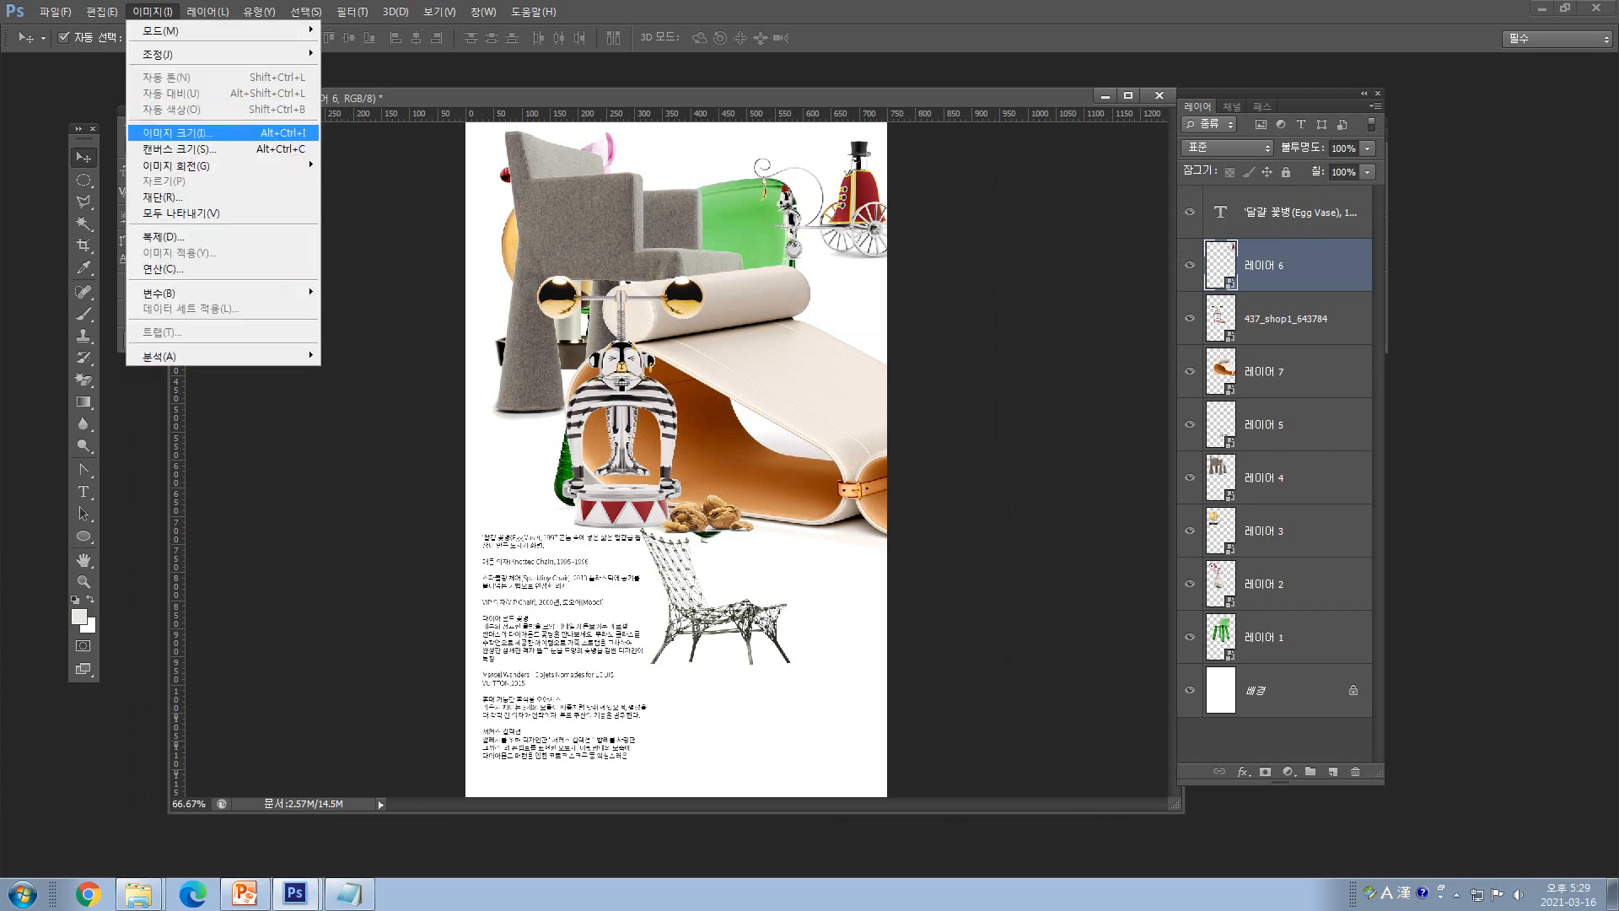
pyautogui.click(178, 148)
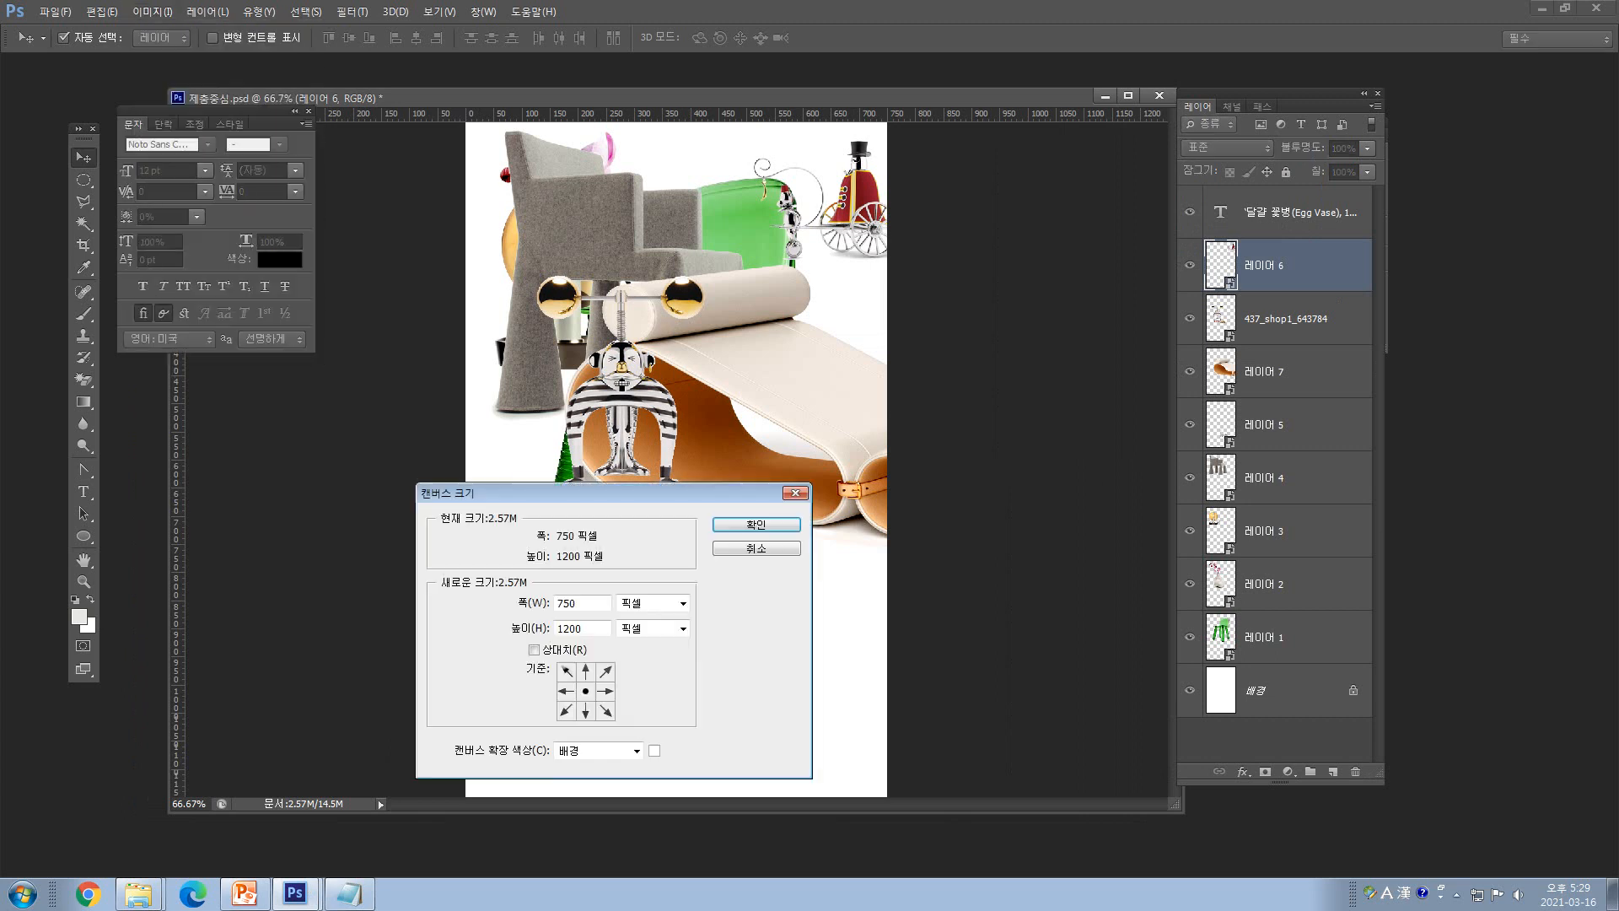
pyautogui.moveTo(590, 492); pyautogui.dragTo(367, 462)
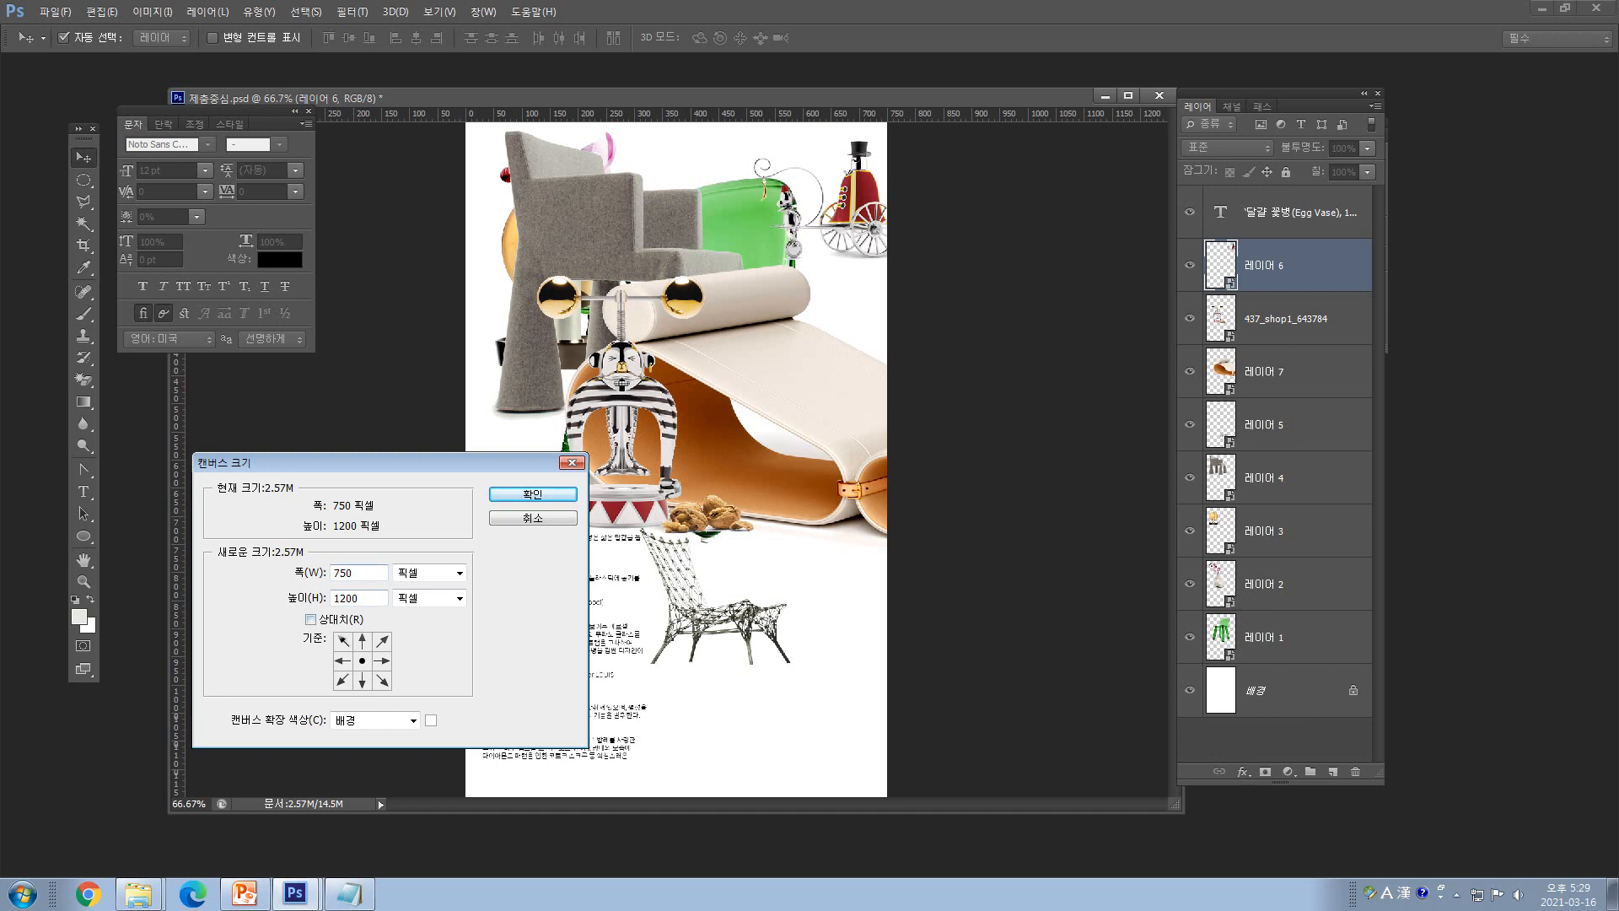
pyautogui.doubleClick(344, 573)
pyautogui.write('850')
pyautogui.doubleClick(344, 572)
pyautogui.press('Return')
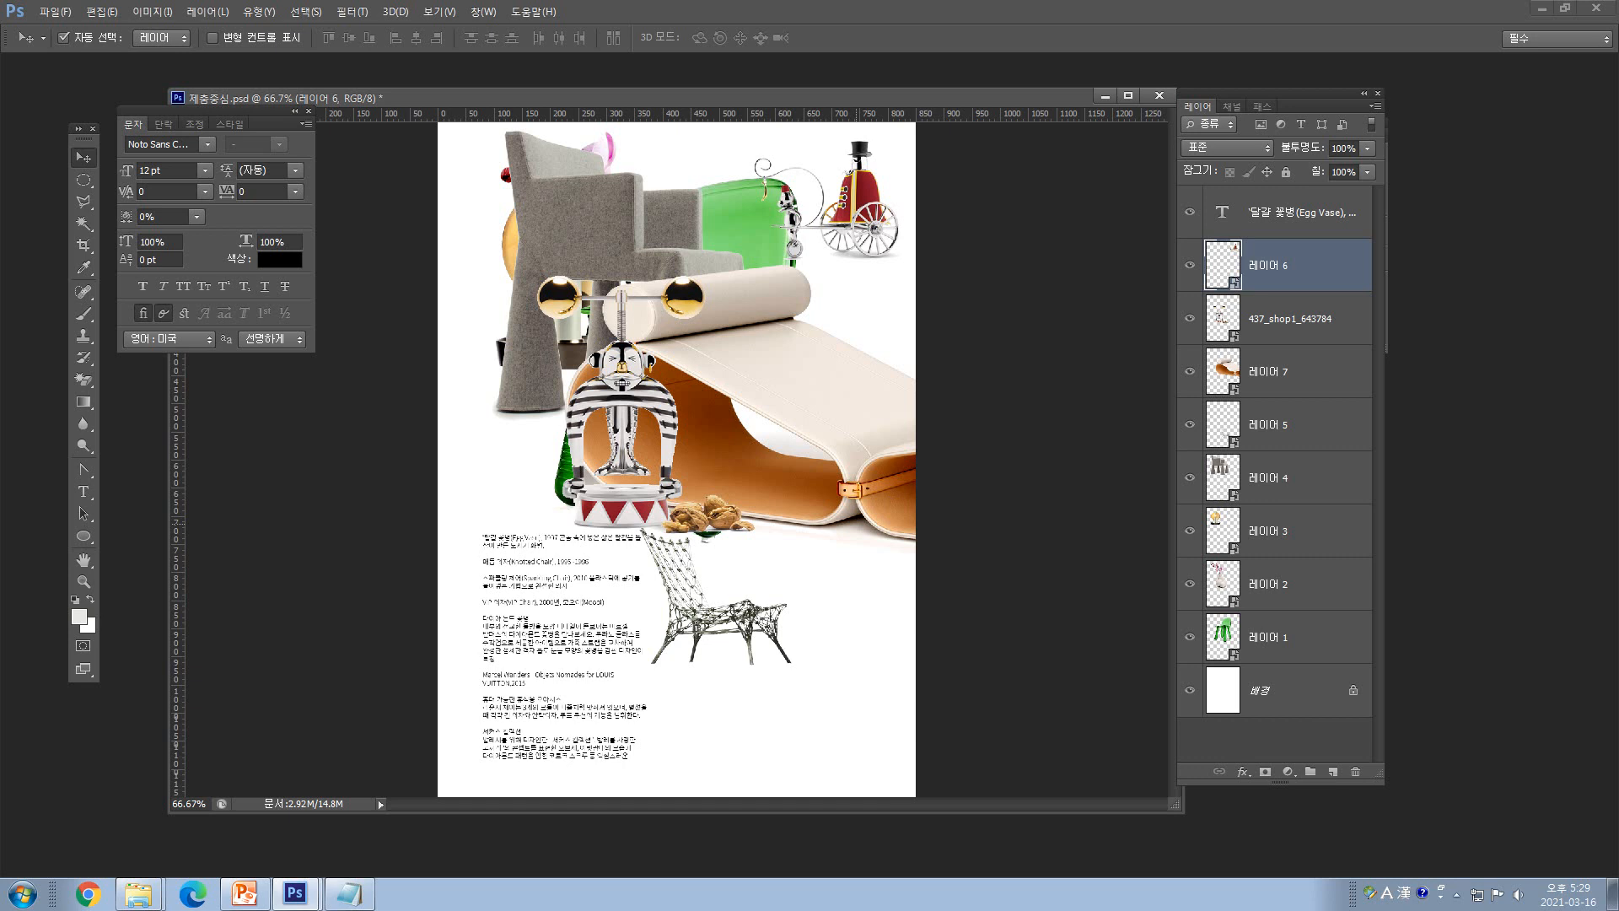
# - Extend the canvas on its right edge to a width of about 970 pixels with the Crop tool
pyautogui.hotkey('ctrl', '+')
pyautogui.hotkey('ctrl', '-')
pyautogui.press('f')
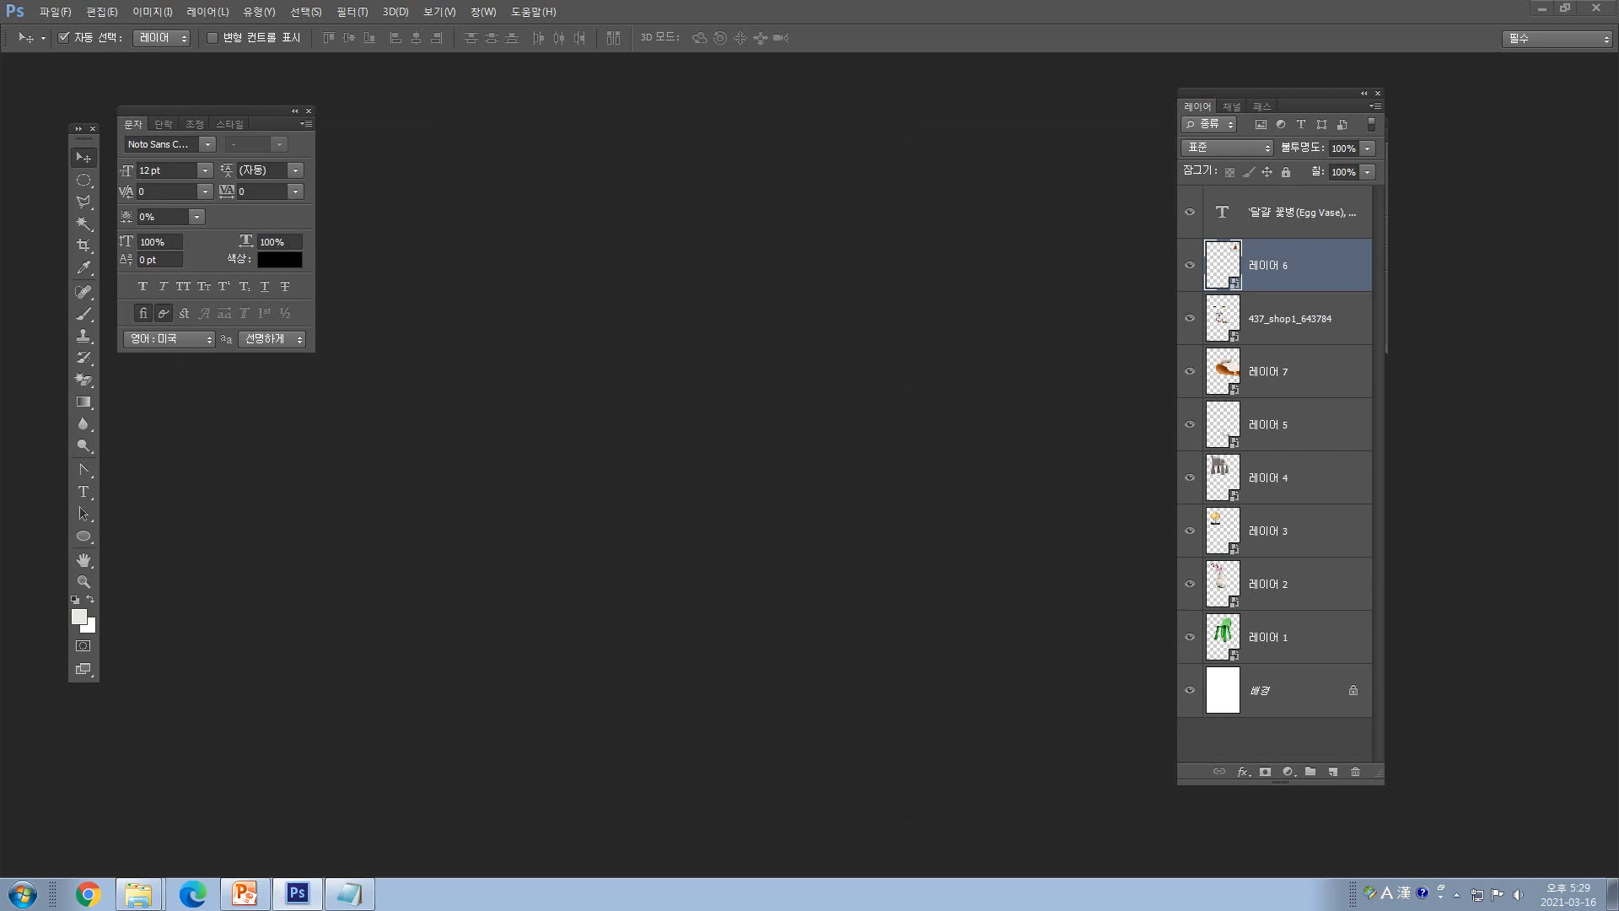
pyautogui.press('f')
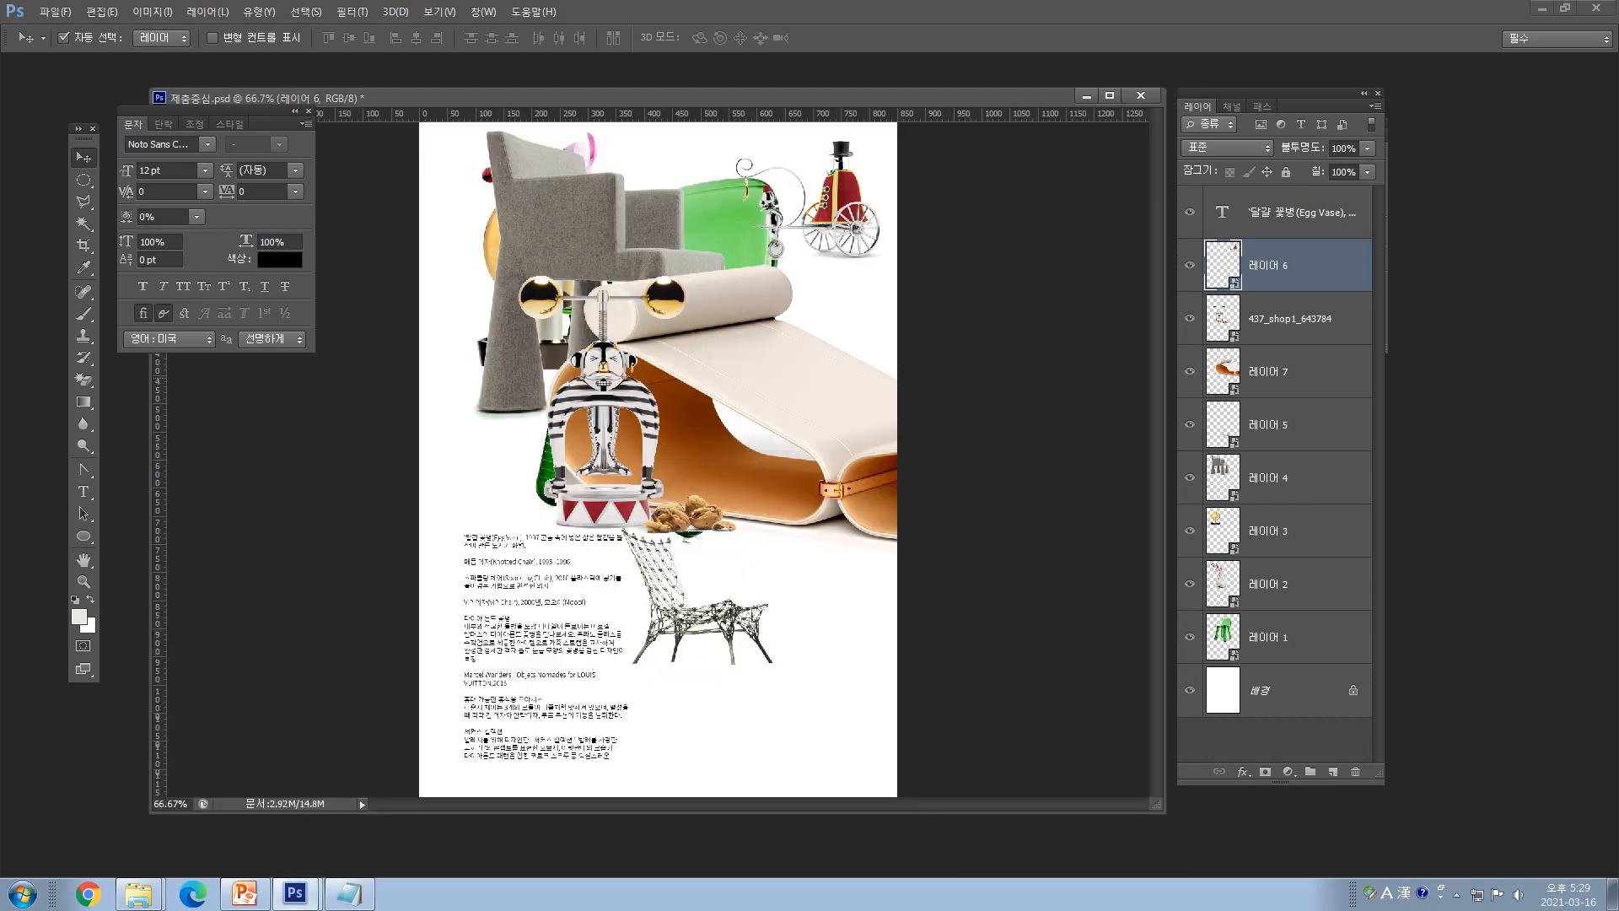
pyautogui.press('c')
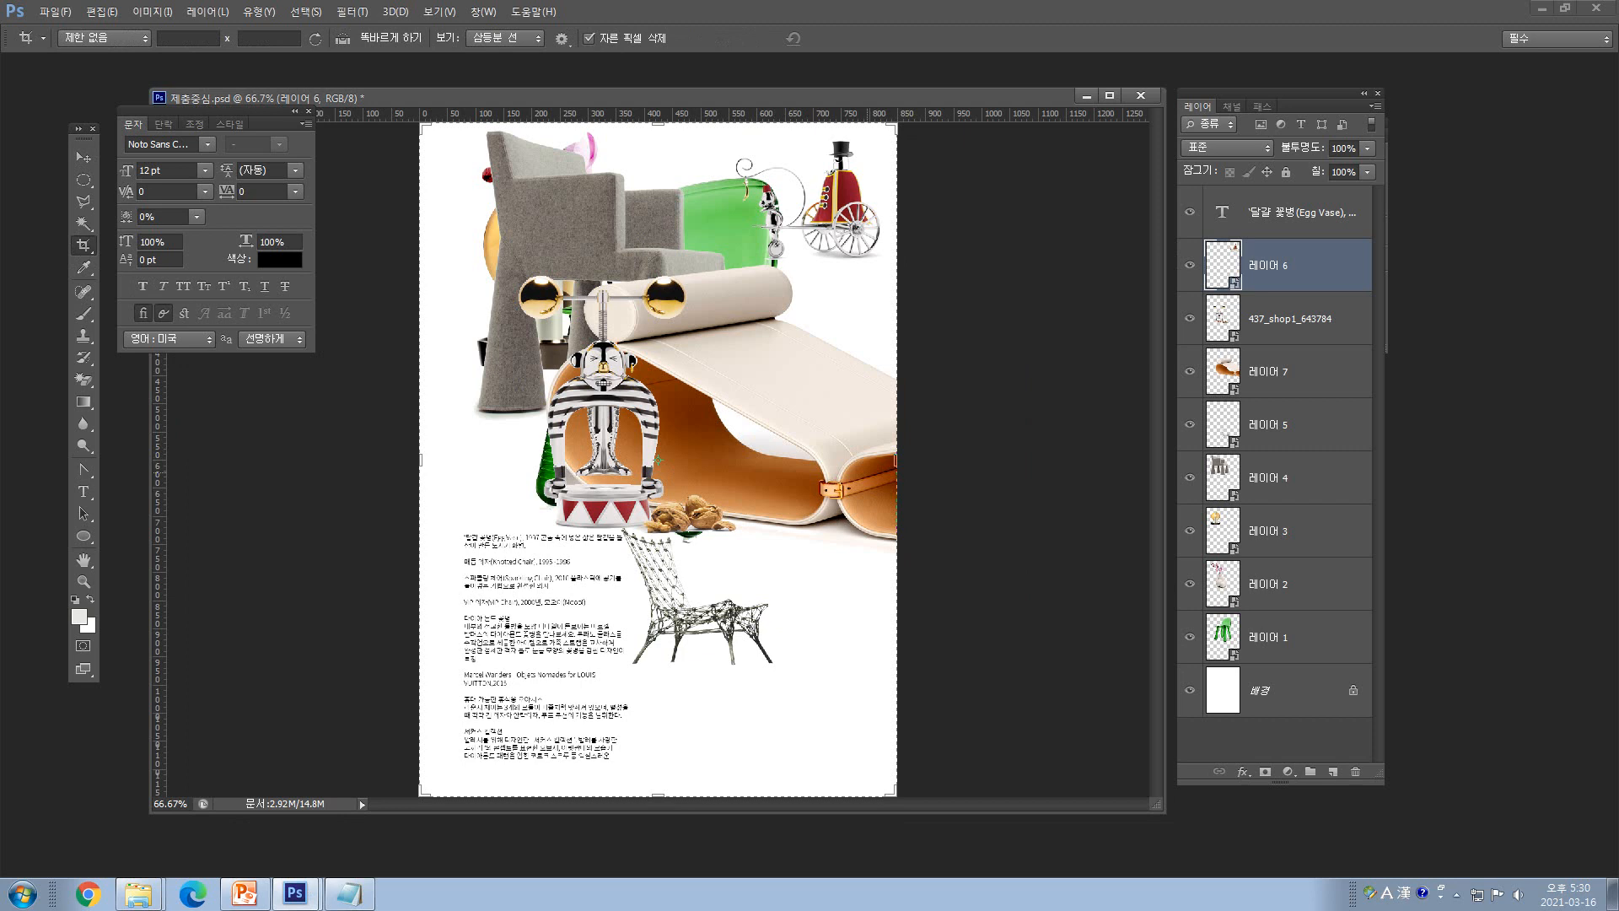
pyautogui.moveTo(896, 460); pyautogui.dragTo(931, 461)
pyautogui.press('Return')
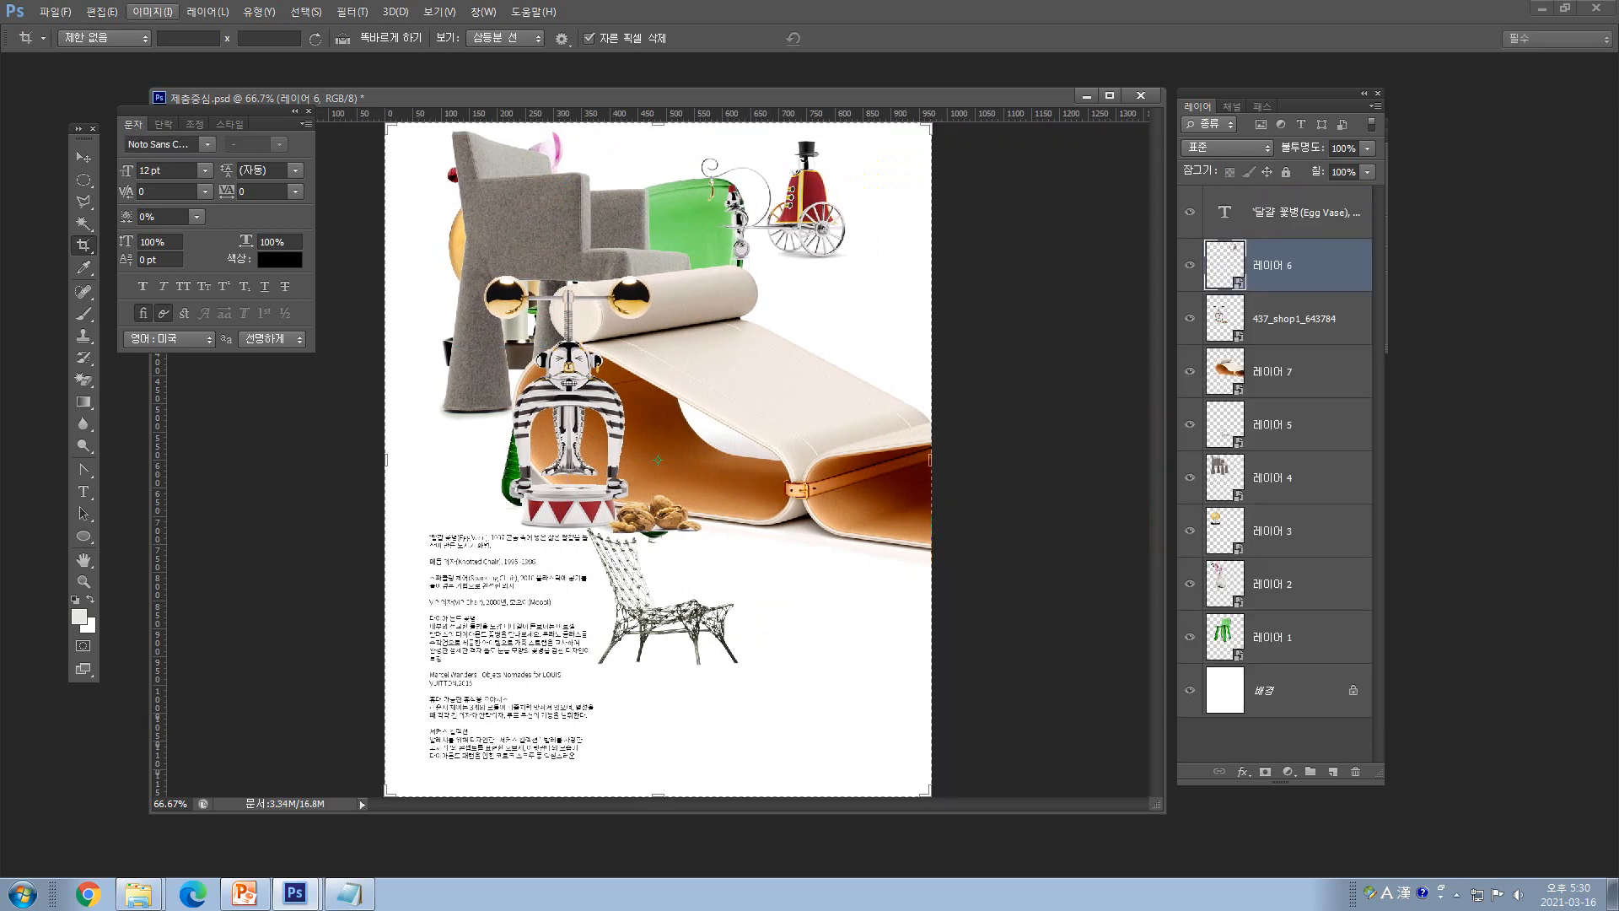
# - Open Image Size to check the enlarged document's dimensions, and return to the Move tool
pyautogui.click(153, 11)
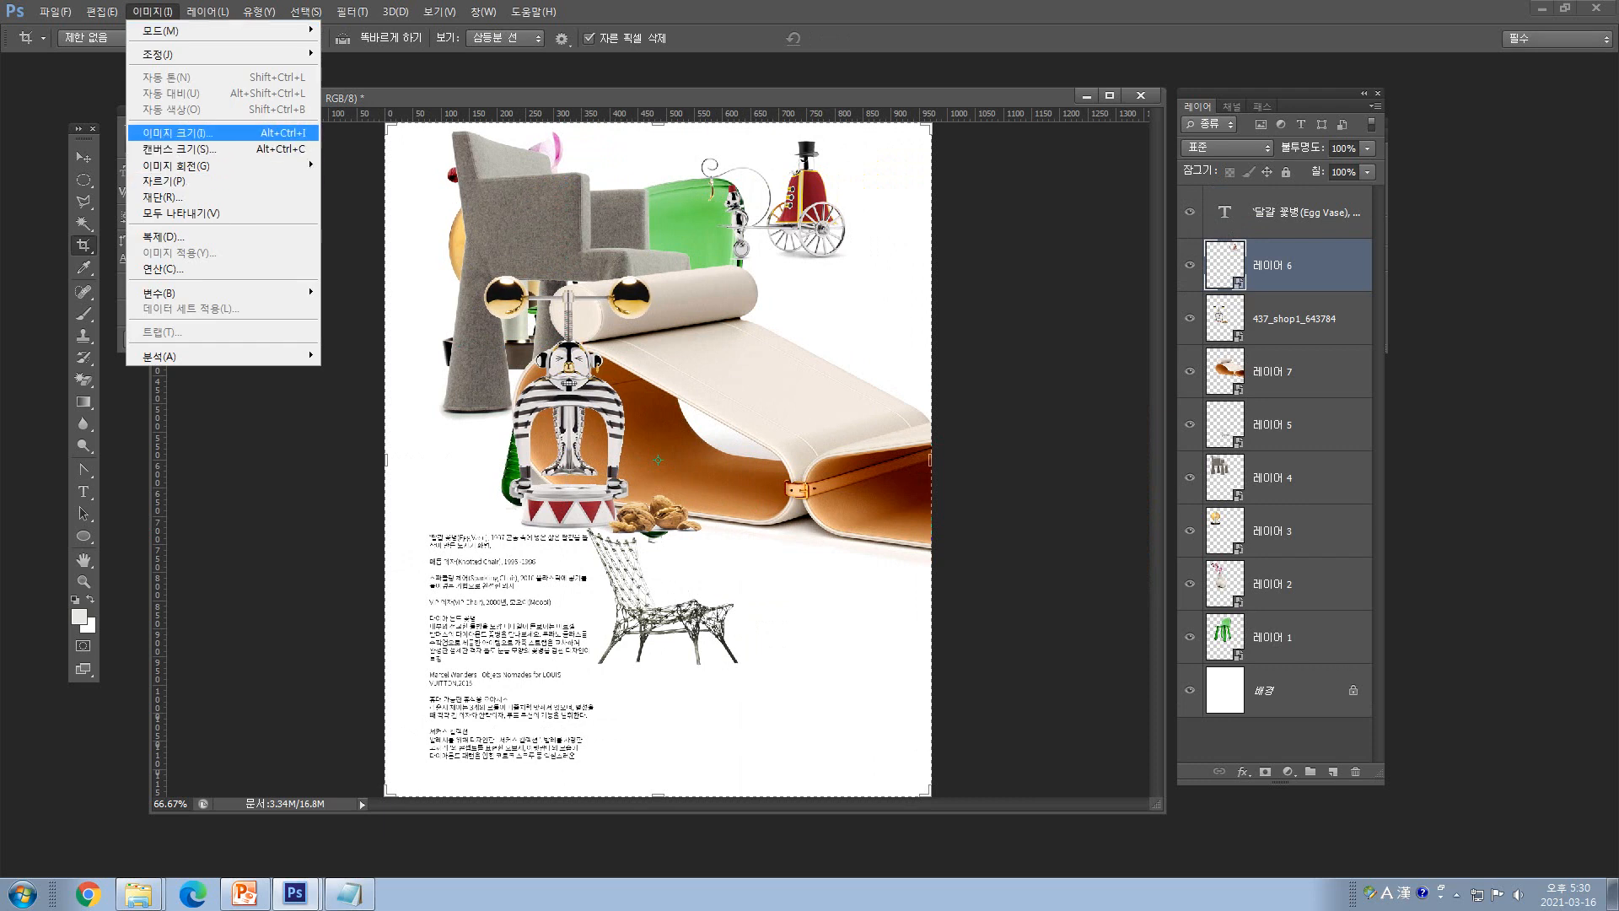
pyautogui.click(178, 133)
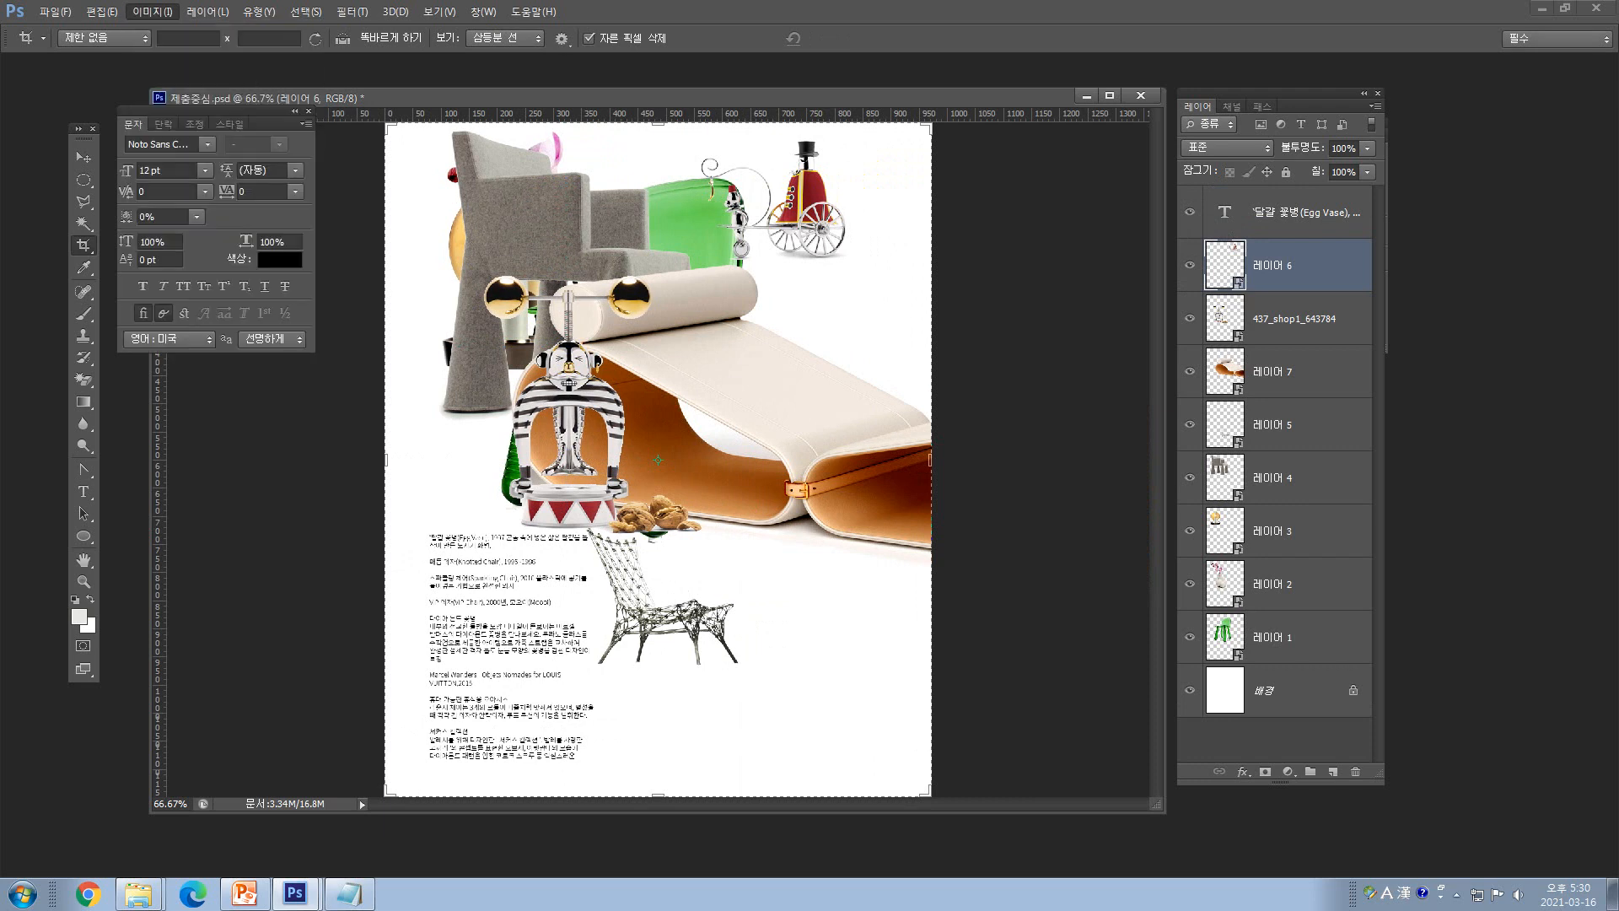
pyautogui.press('v')
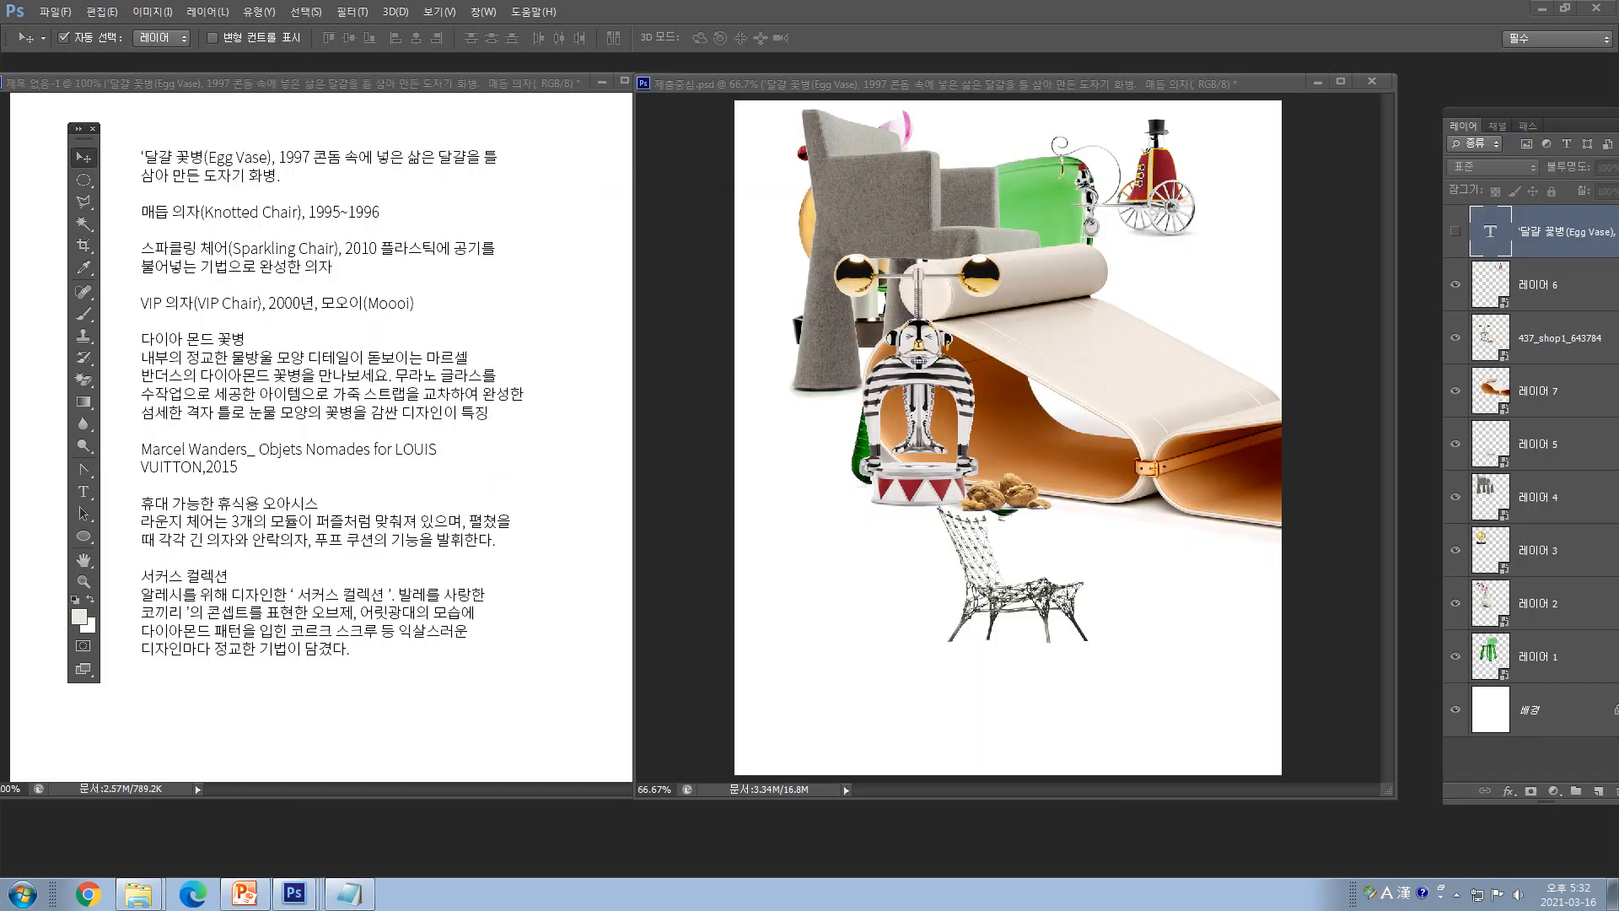
# - Show the text layer in 제품중심.psd and reposition the 제목 없음-1 text document's window beside the collage
pyautogui.click(1455, 231)
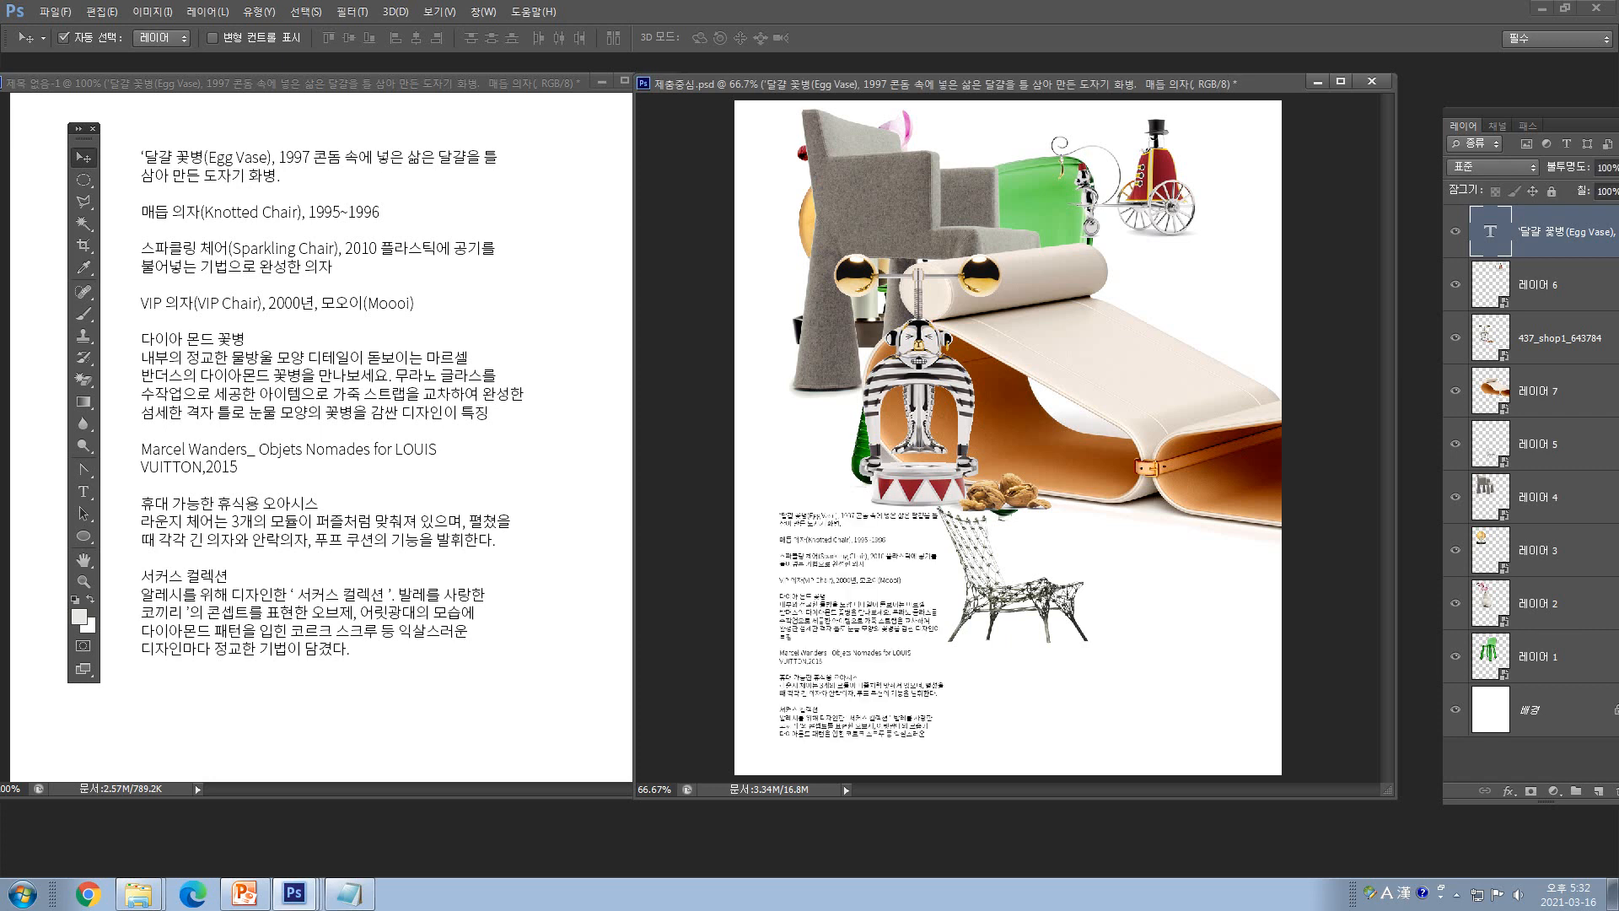
pyautogui.moveTo(337, 82); pyautogui.dragTo(355, 94)
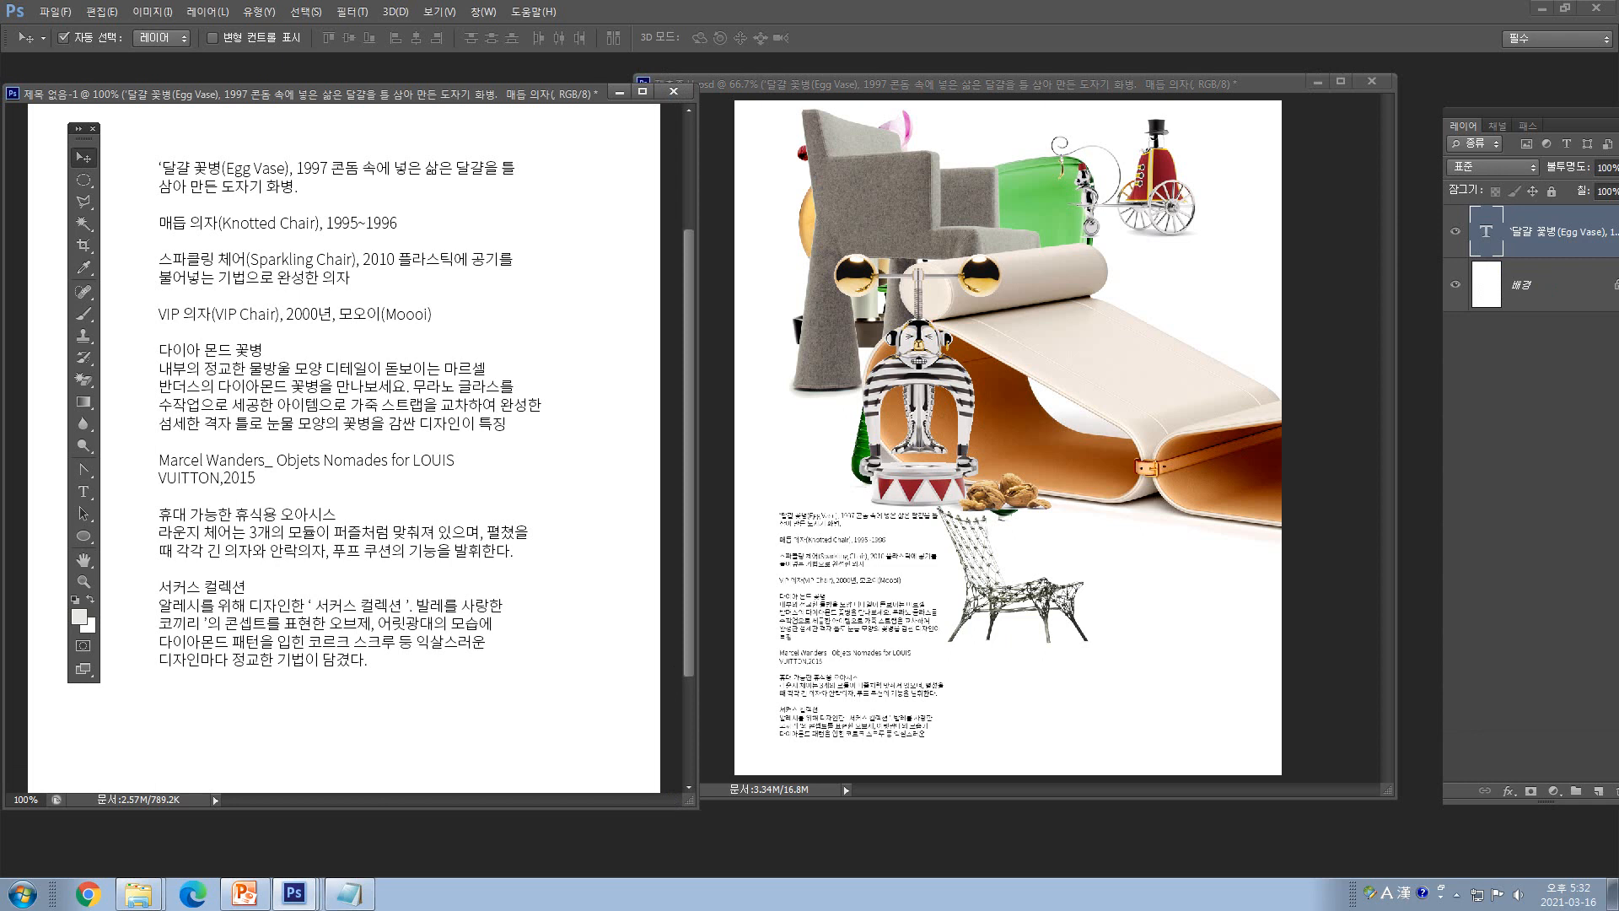
pyautogui.moveTo(355, 94); pyautogui.dragTo(318, 90)
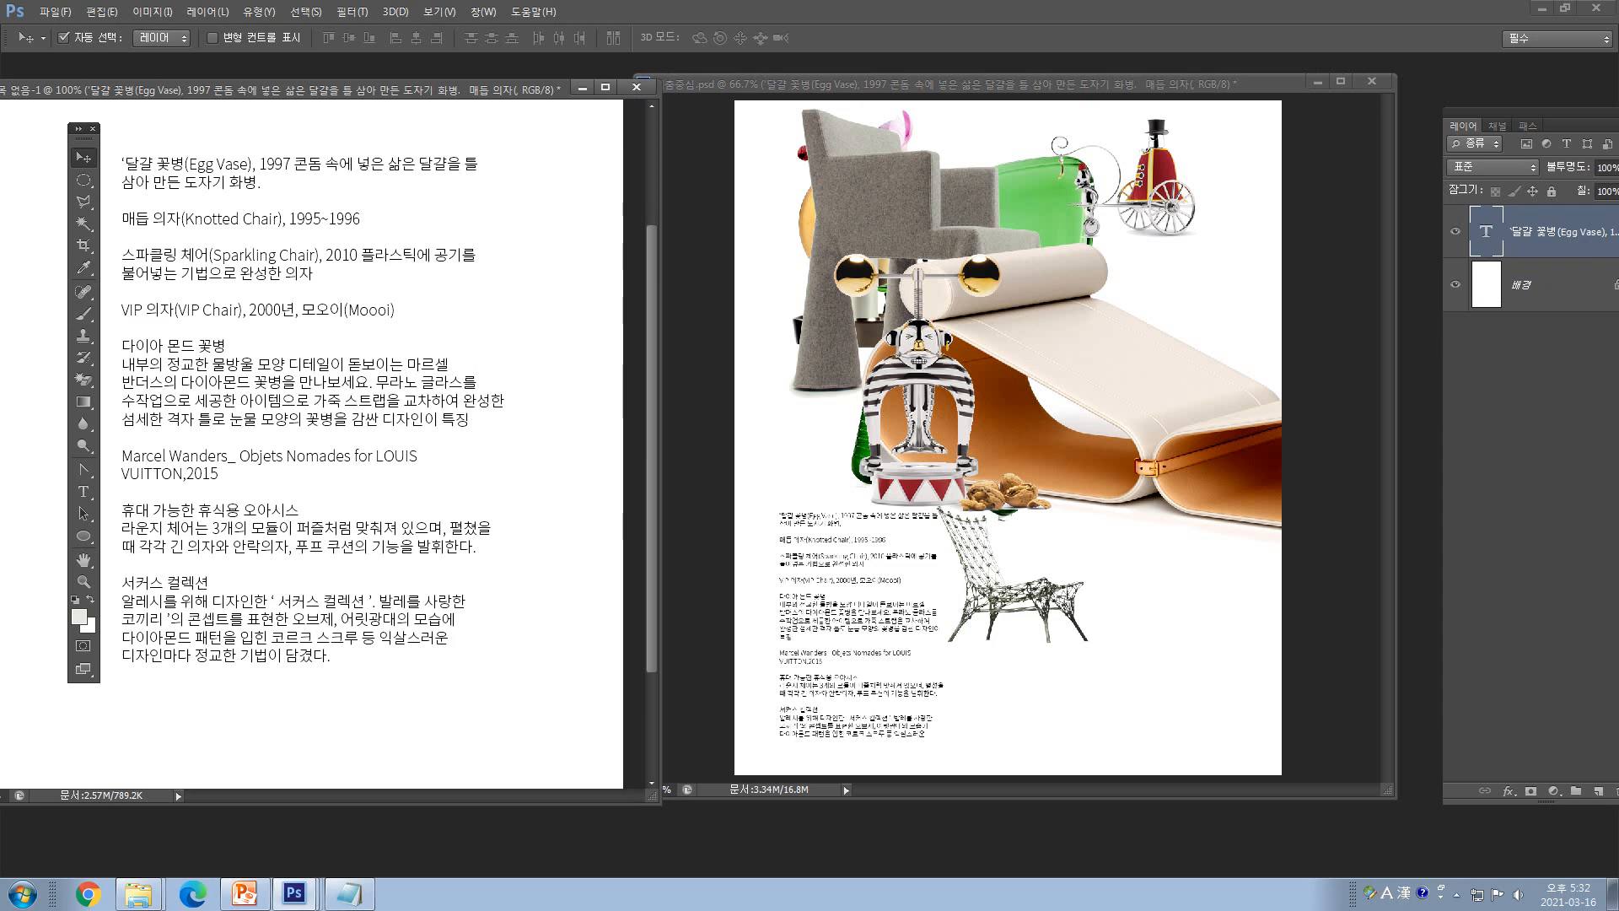
# - Hide the product description text layer in 제품중심.psd and arrange the collage window and the Layers panel beside the text document
pyautogui.moveTo(661, 421); pyautogui.dragTo(602, 422)
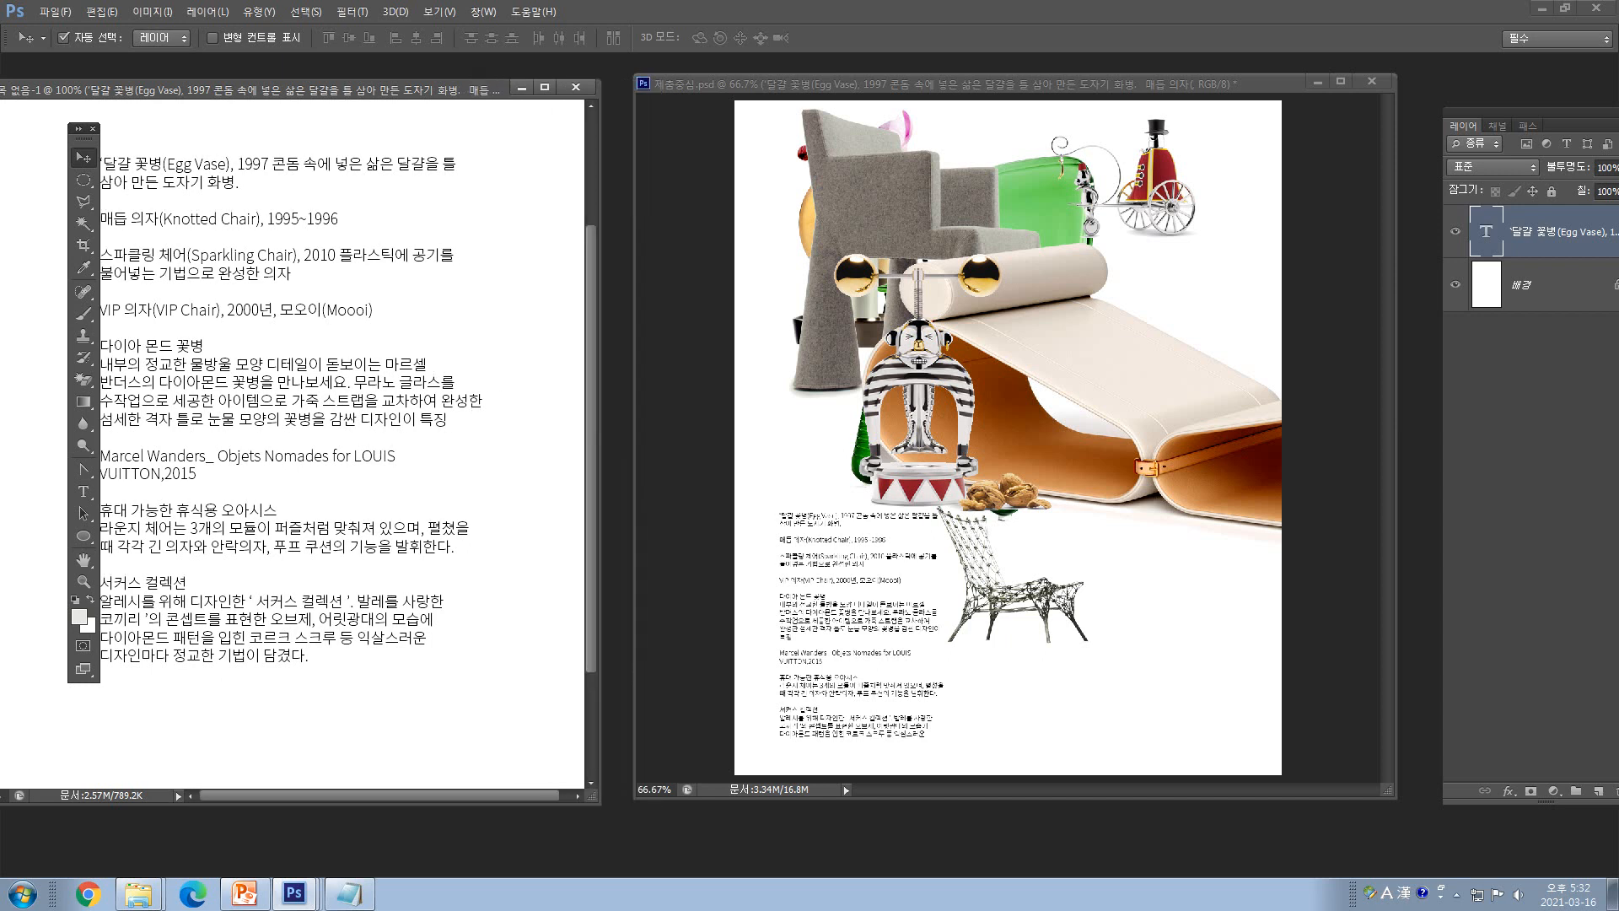
pyautogui.click(944, 83)
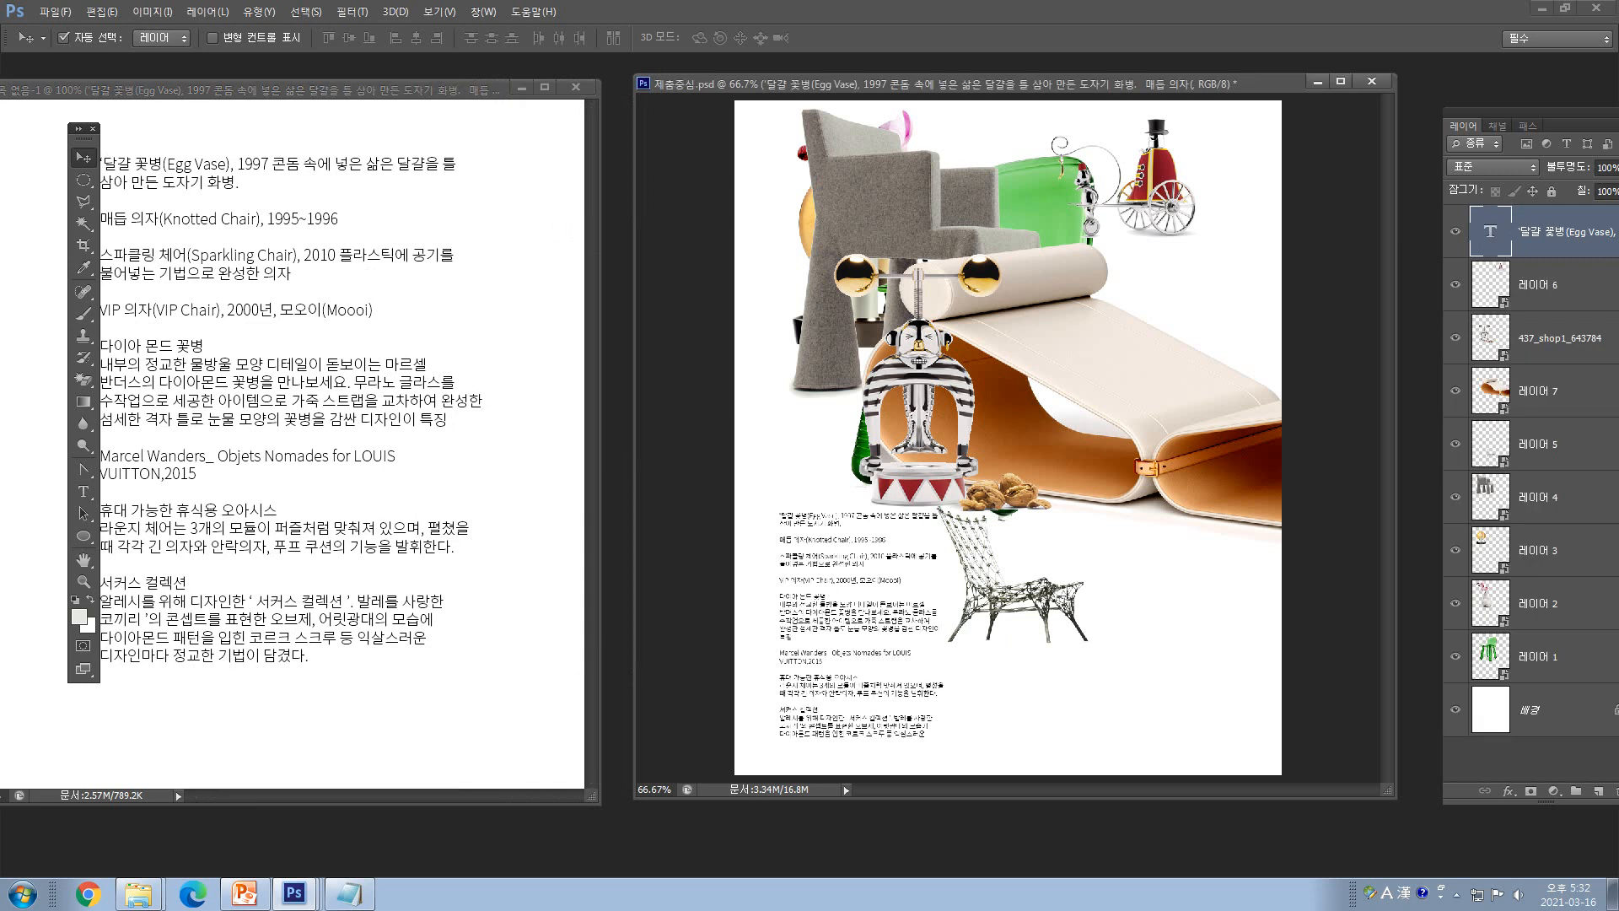
pyautogui.click(1455, 231)
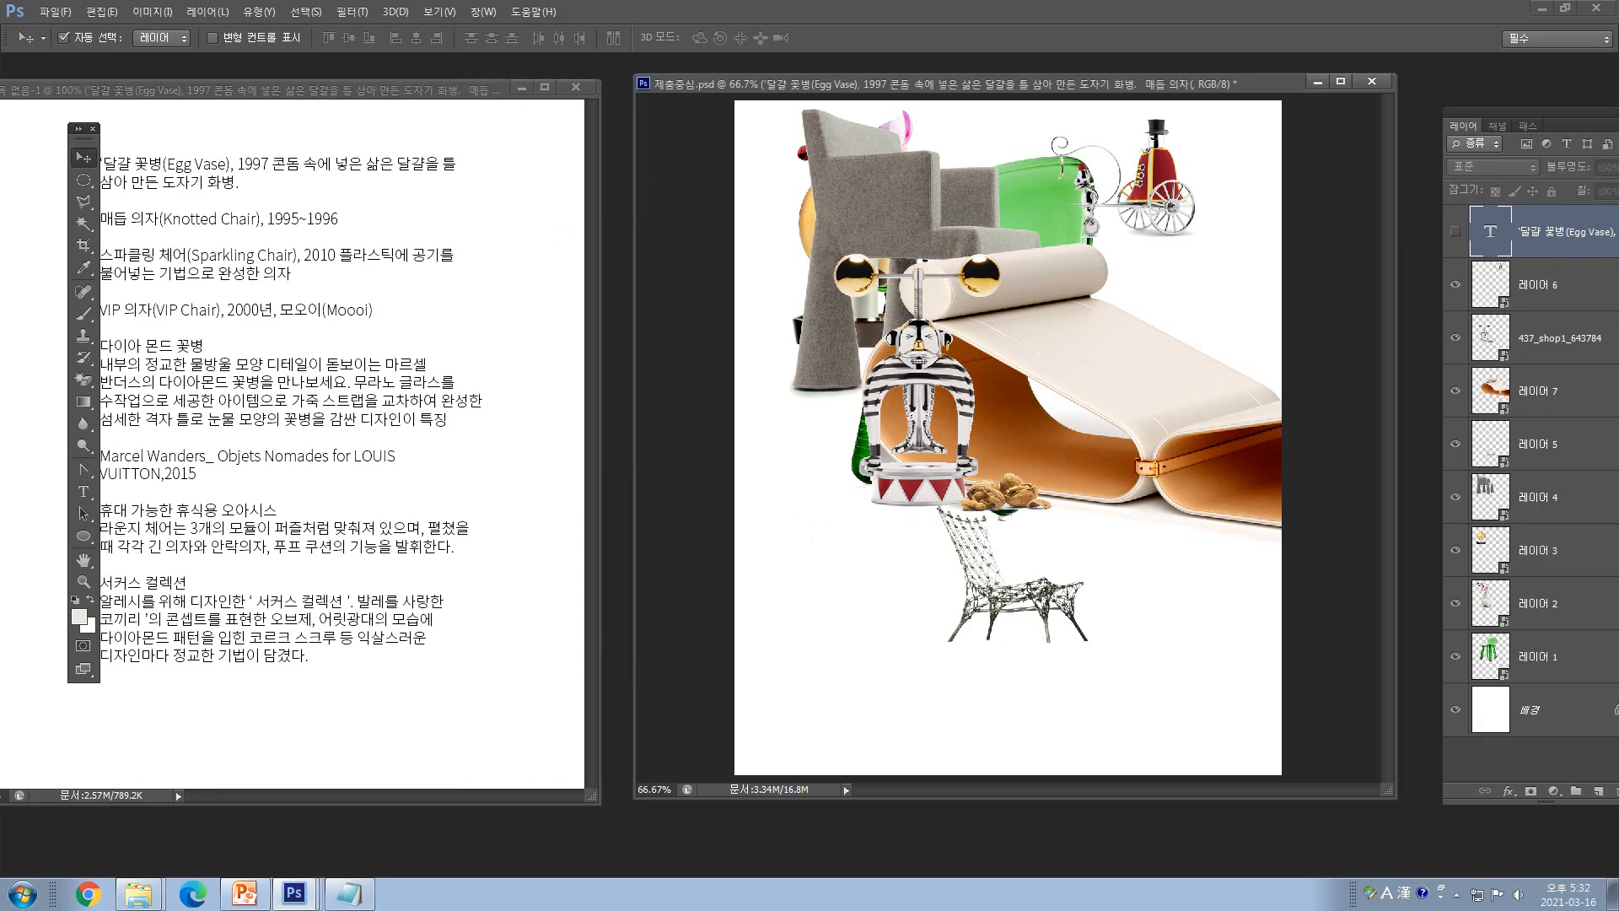
pyautogui.press('f')
pyautogui.moveTo(945, 84); pyautogui.dragTo(946, 90)
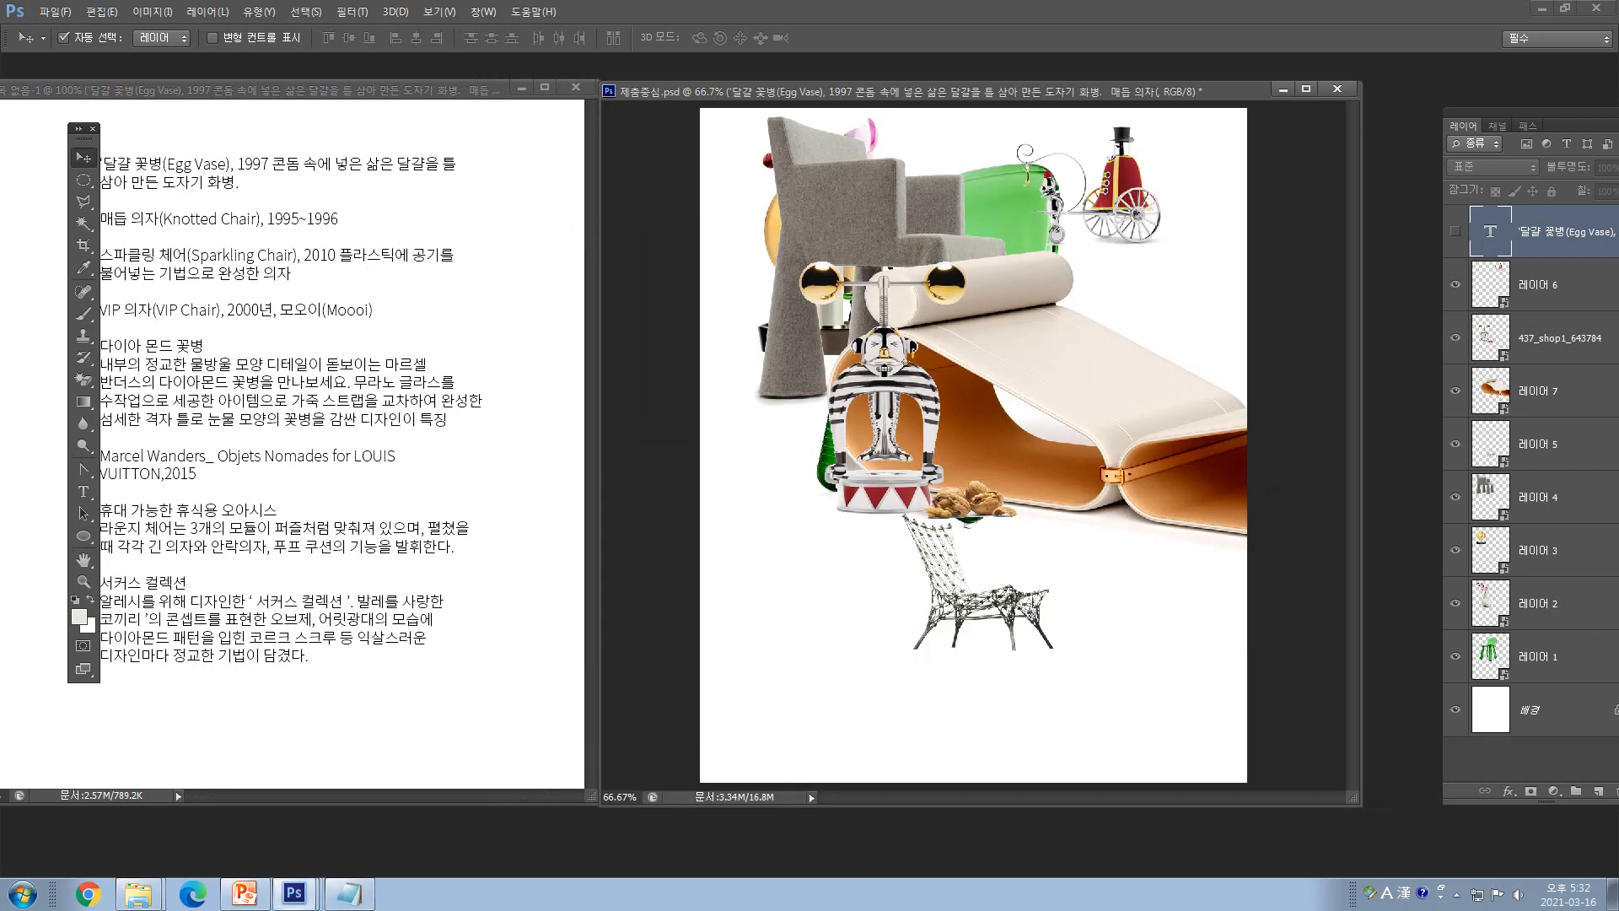
pyautogui.moveTo(1551, 113); pyautogui.dragTo(1325, 106)
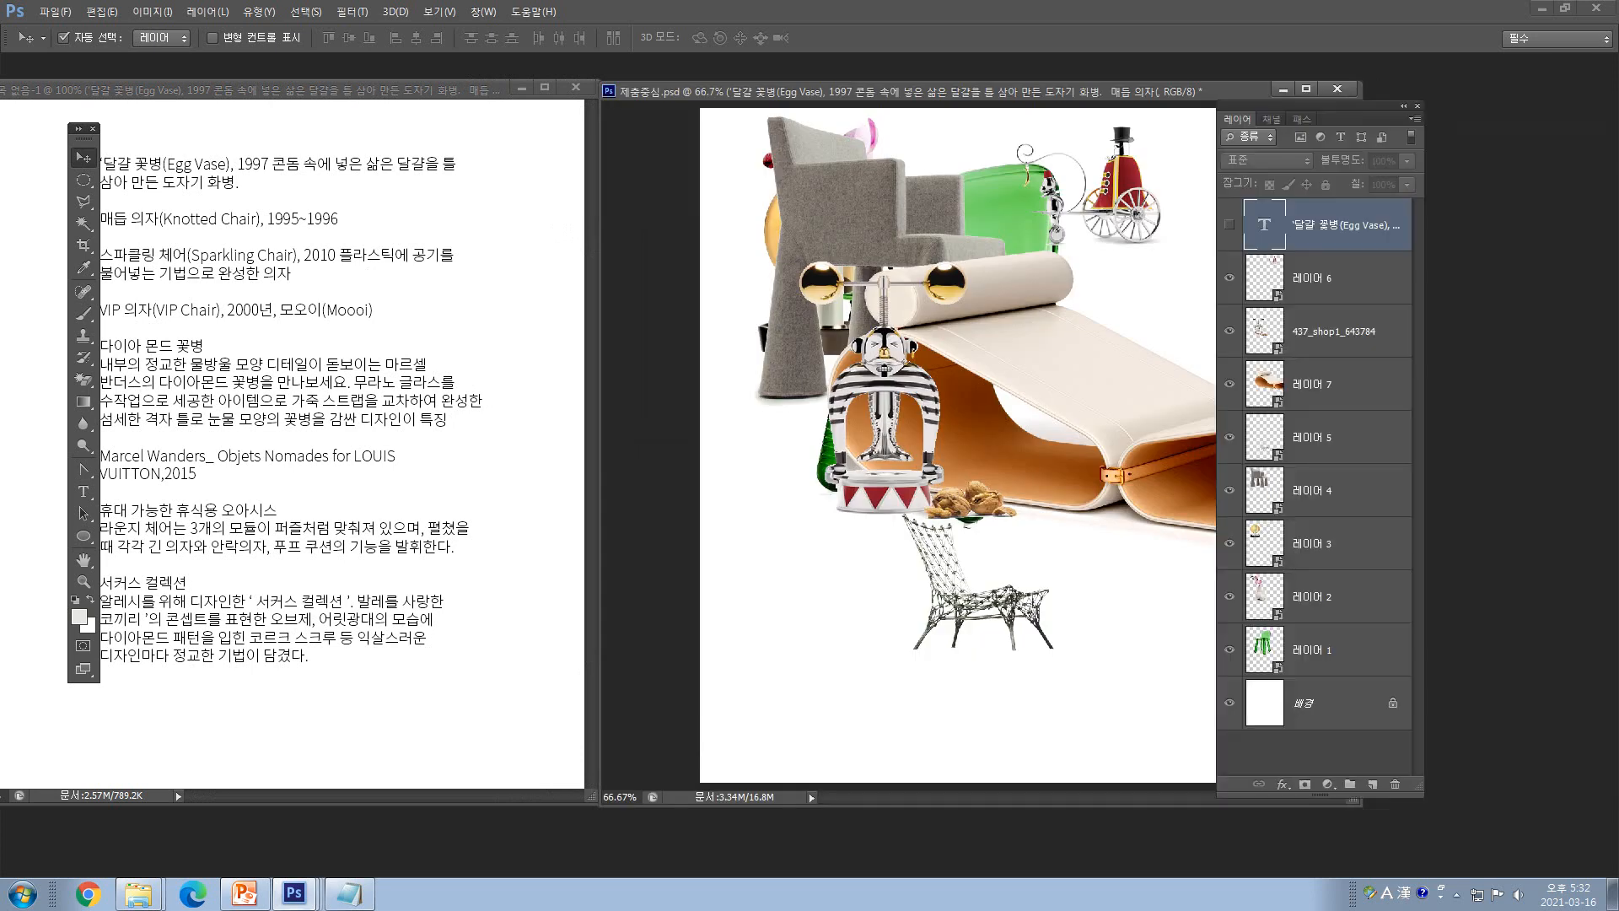
# - Move the orchid vase layer 레이어 2 below 레이어 1, directly above the background layer
pyautogui.click(1340, 649)
pyautogui.click(1341, 597)
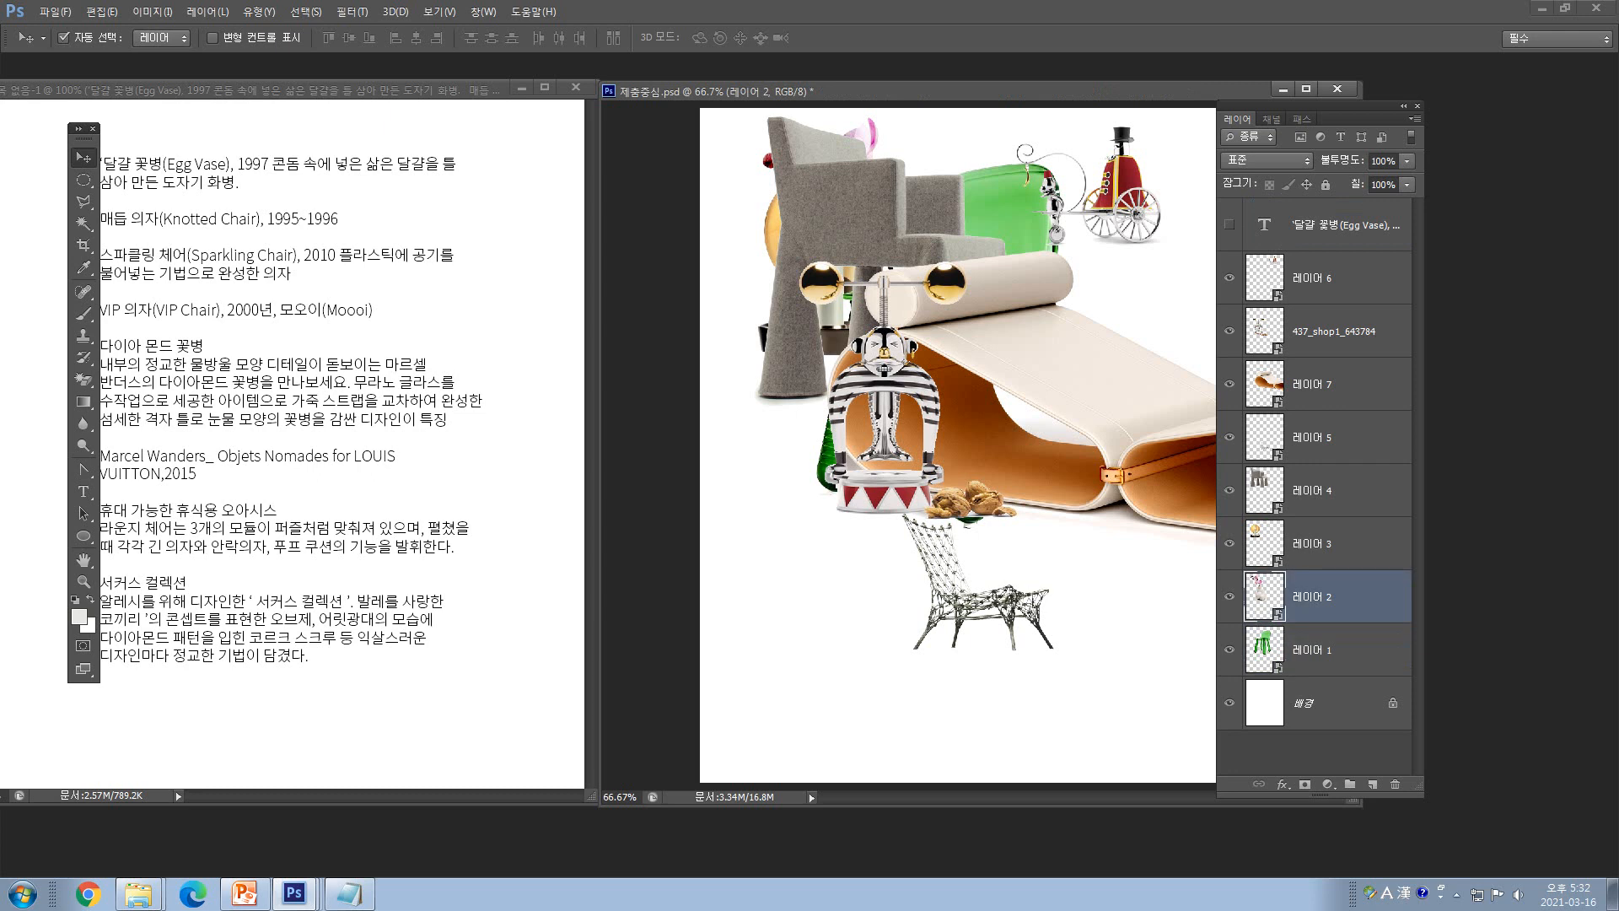
pyautogui.click(1340, 650)
pyautogui.click(1341, 597)
pyautogui.moveTo(1341, 597); pyautogui.dragTo(1339, 674)
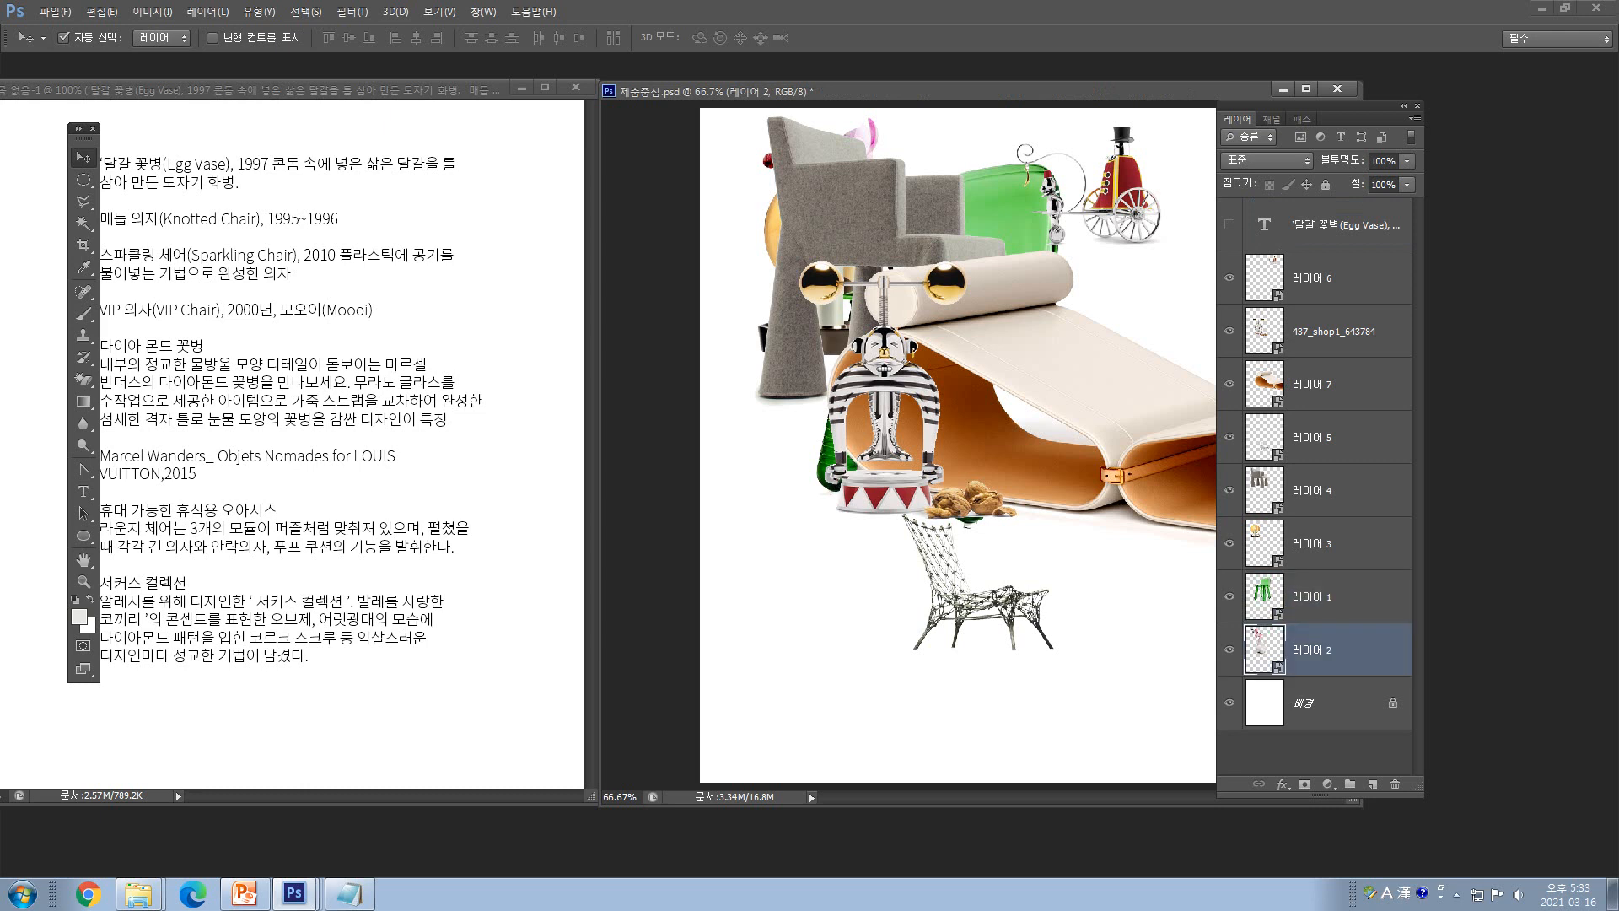
# - Rename the orchid vase layer 레이어 2 as 달걀꽃병
pyautogui.doubleClick(1312, 650)
pyautogui.write('ekfr')
pyautogui.press('BackSpace')
pyautogui.press('BackSpace')
pyautogui.press('BackSpace')
pyautogui.press('BackSpace')
pyautogui.press('Hangul')
pyautogui.write('달가ㄹㄲ')
pyautogui.write('병')
pyautogui.press('Return')
# - Move 레이어 5 directly above the 달걀꽃병 layer and rename it 매듭의자
pyautogui.click(1313, 491)
pyautogui.click(1312, 277)
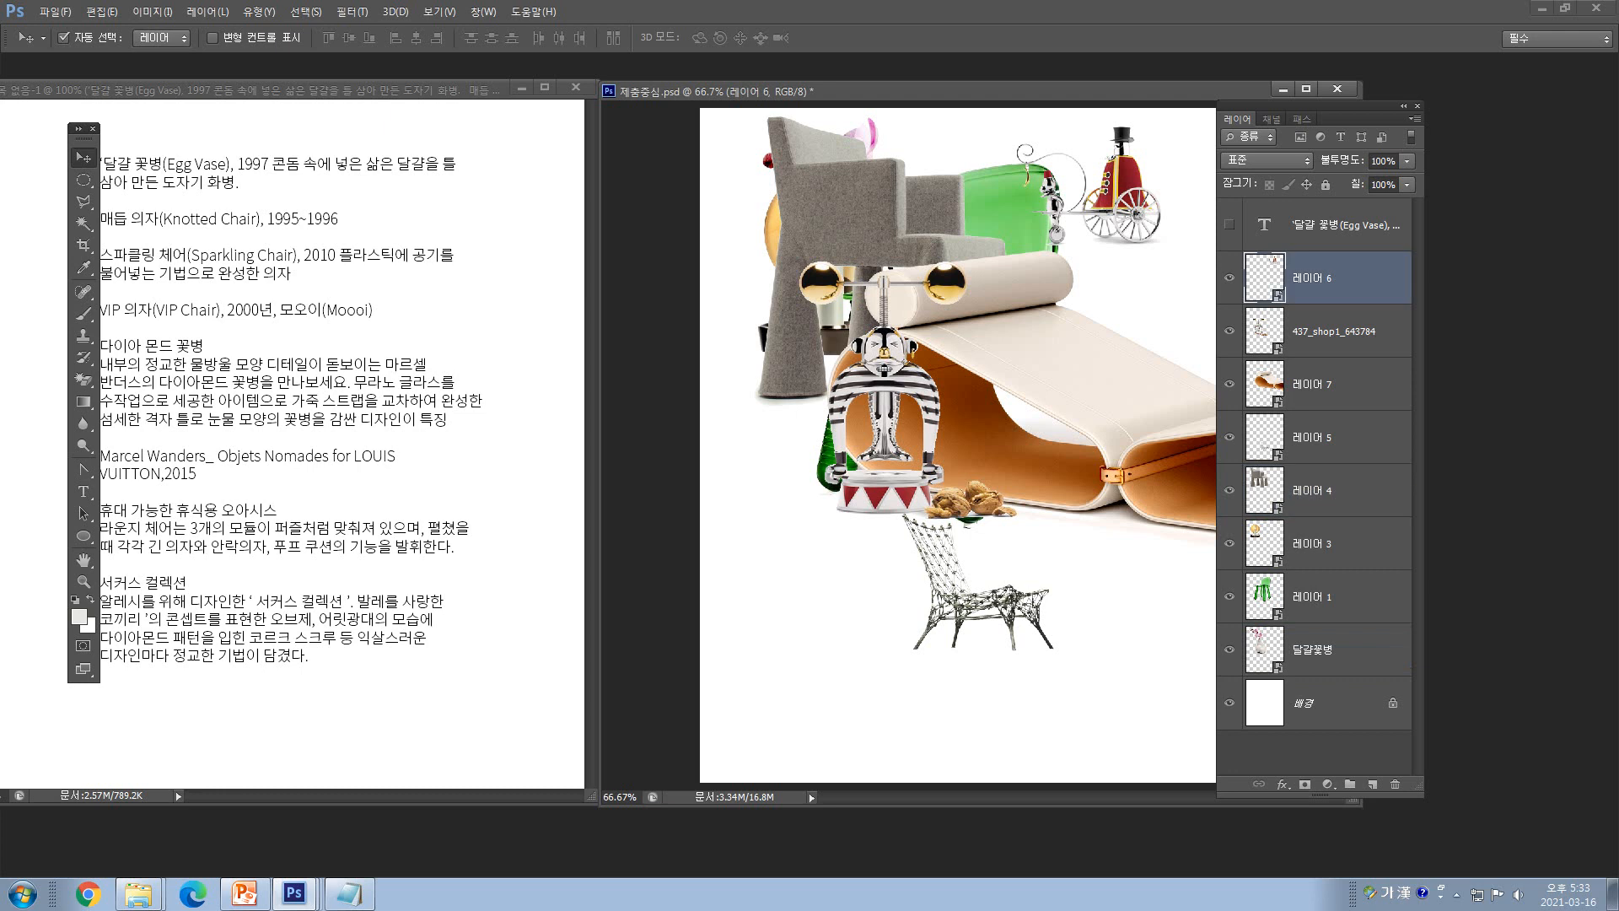
pyautogui.click(1313, 596)
pyautogui.moveTo(1313, 436); pyautogui.dragTo(1313, 628)
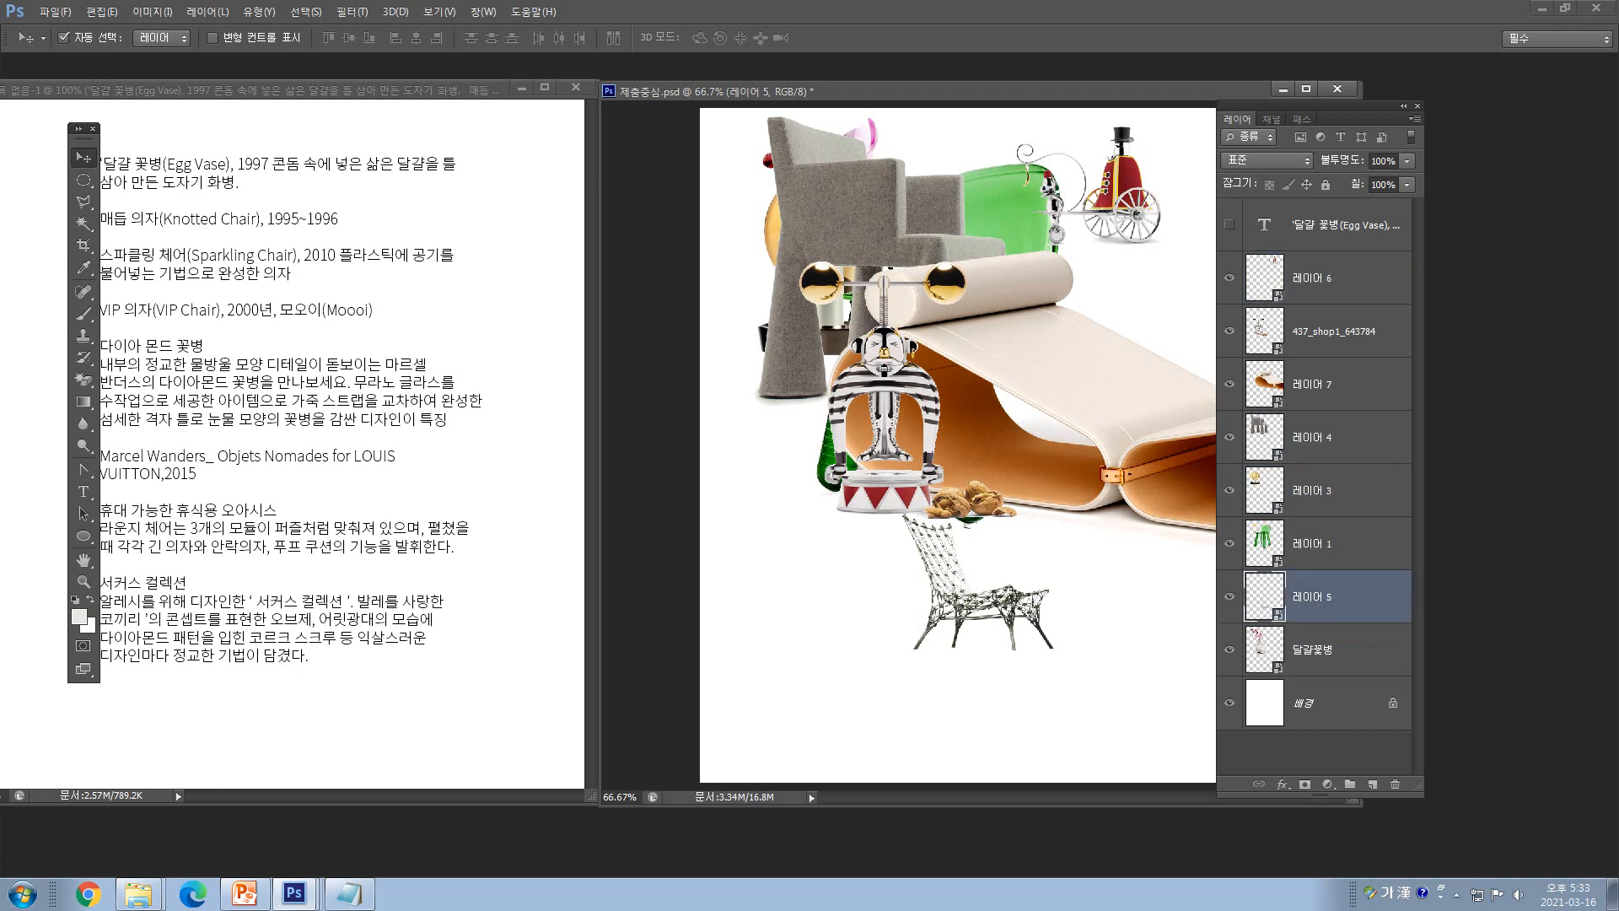
pyautogui.doubleClick(1311, 596)
pyautogui.write('매드')
pyautogui.write('의자')
pyautogui.press('Return')
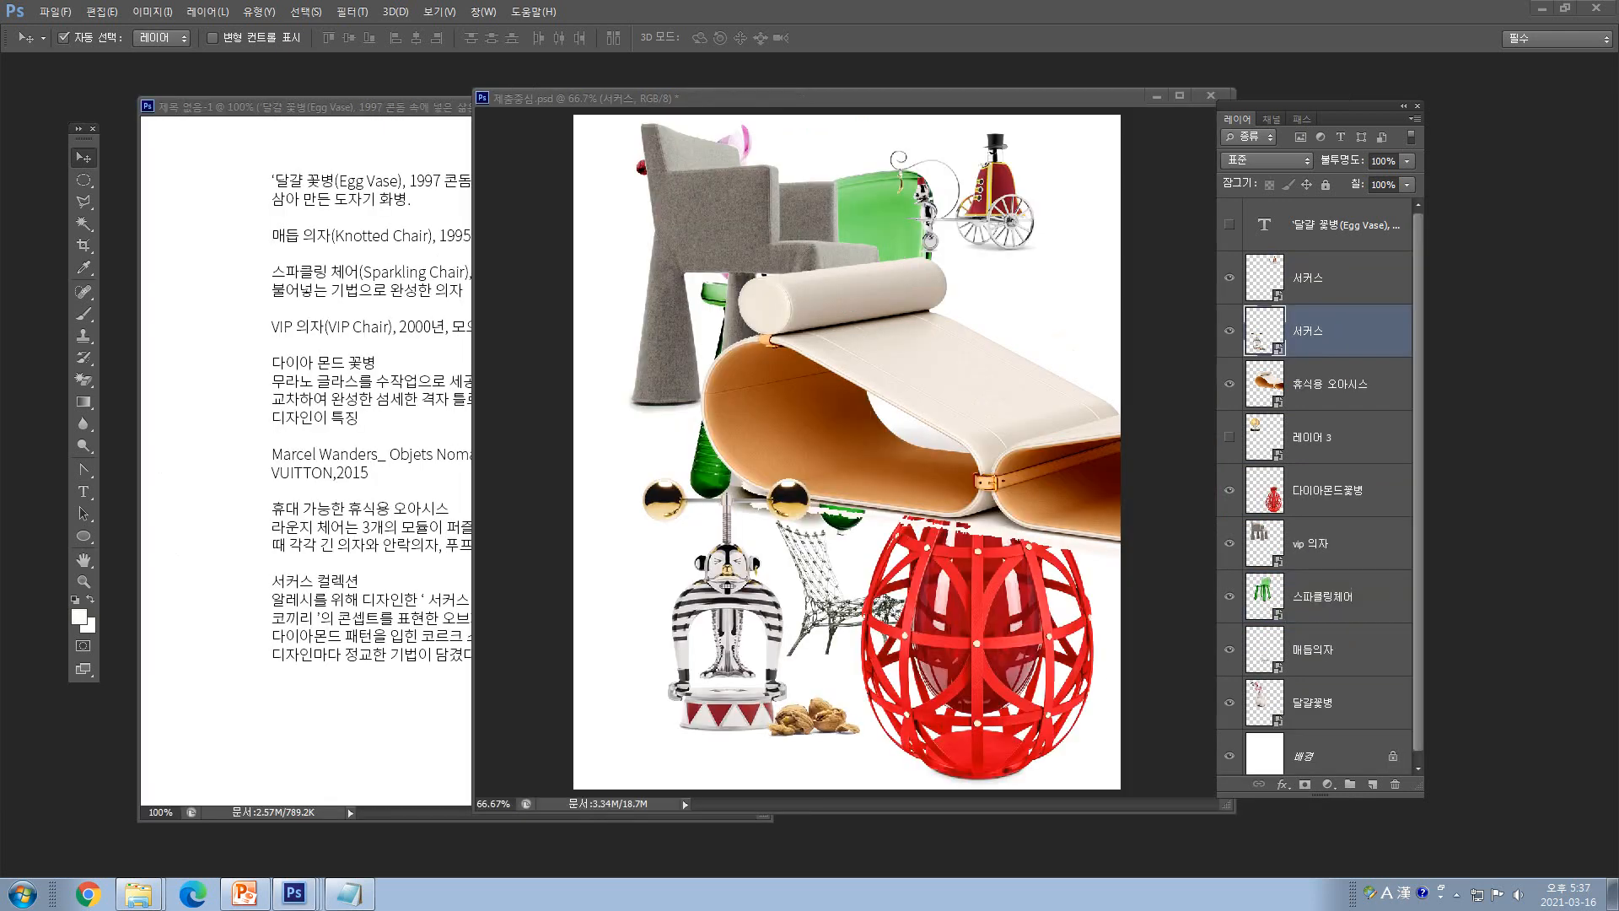
# - Go through the renamed layers from 서커스 to 달걀꽃병 and place the Layers panel clear of the collage
pyautogui.press('F7')
pyautogui.press('F7')
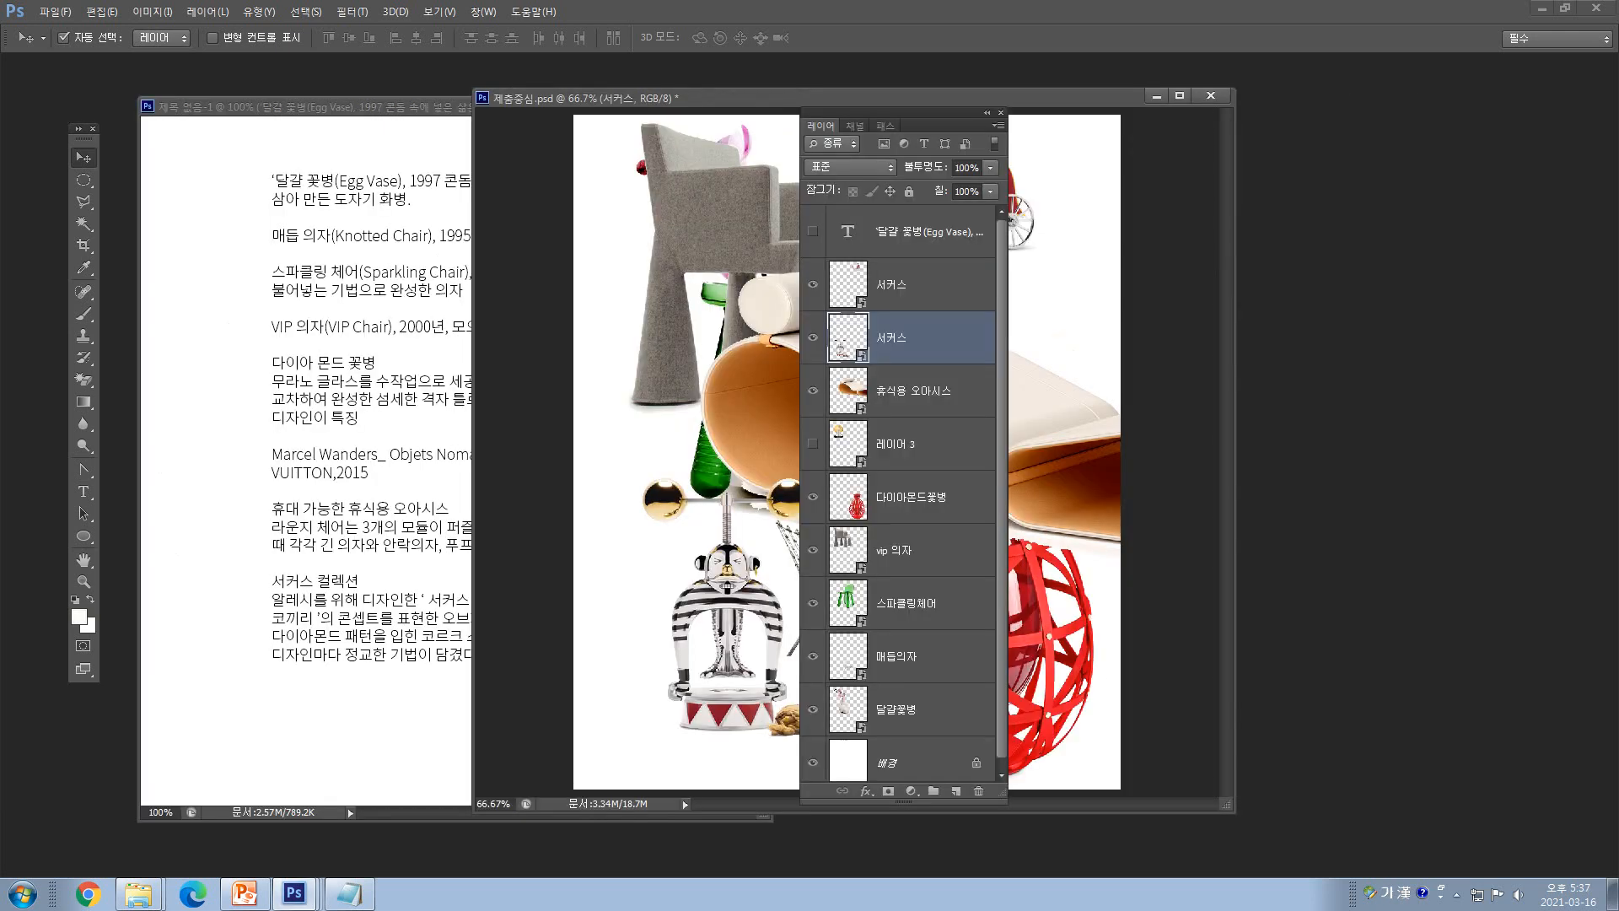
pyautogui.click(912, 285)
pyautogui.click(912, 338)
pyautogui.click(912, 390)
pyautogui.click(912, 444)
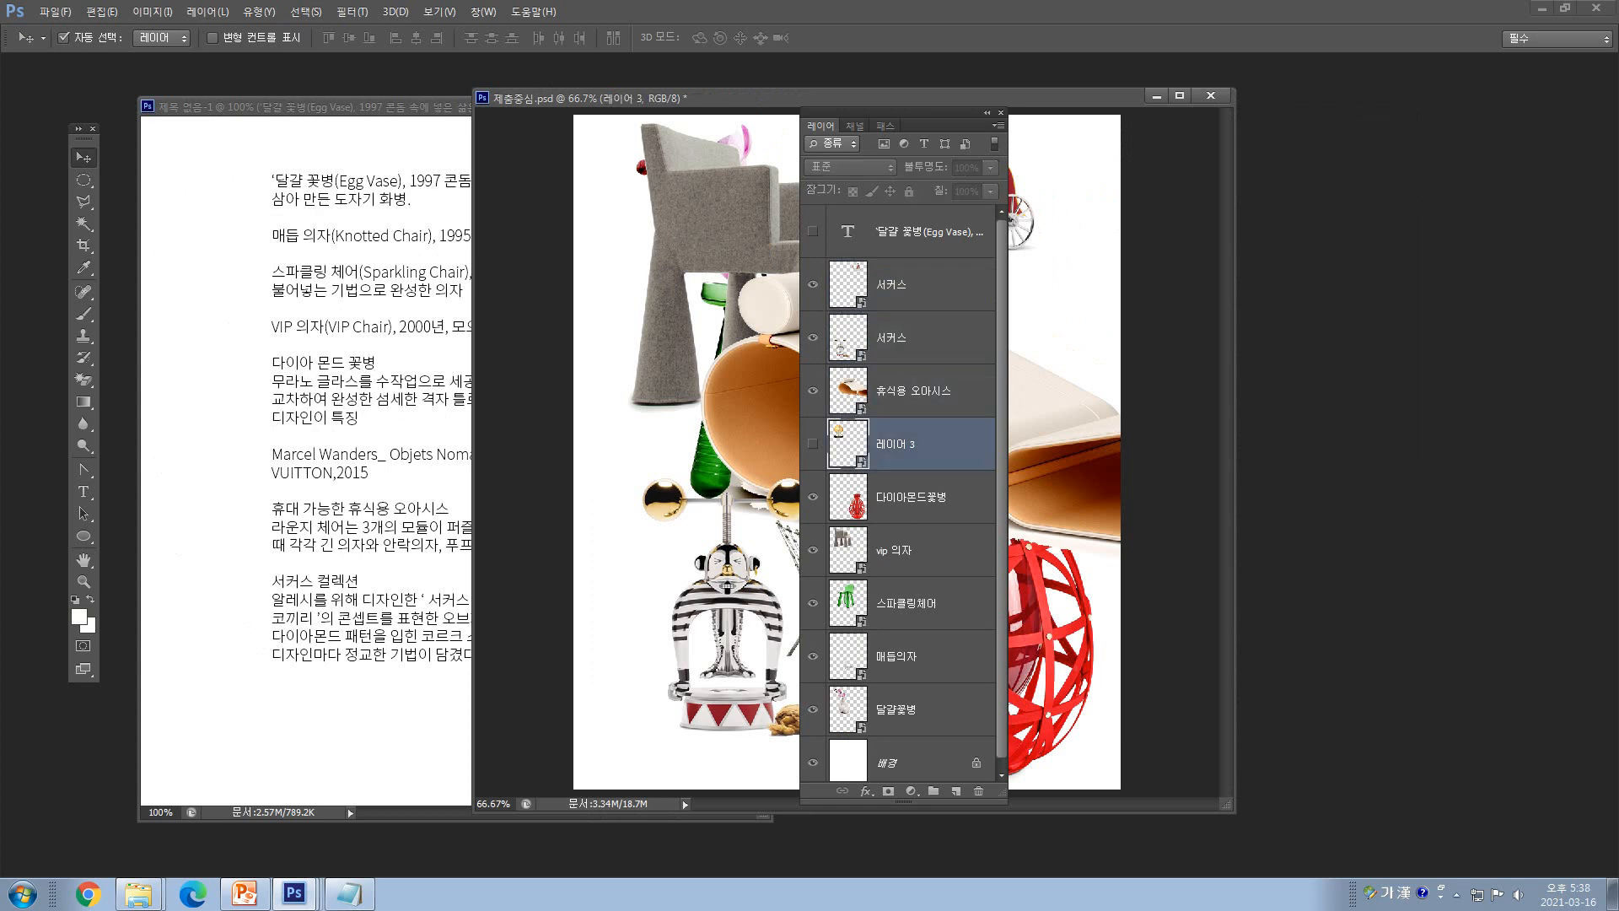
pyautogui.click(912, 709)
pyautogui.moveTo(903, 112); pyautogui.dragTo(1381, 108)
# - Keep the Move tool's auto-select on 레이어 and move the red circus carriage down beside the striped monkey figure
pyautogui.click(337, 107)
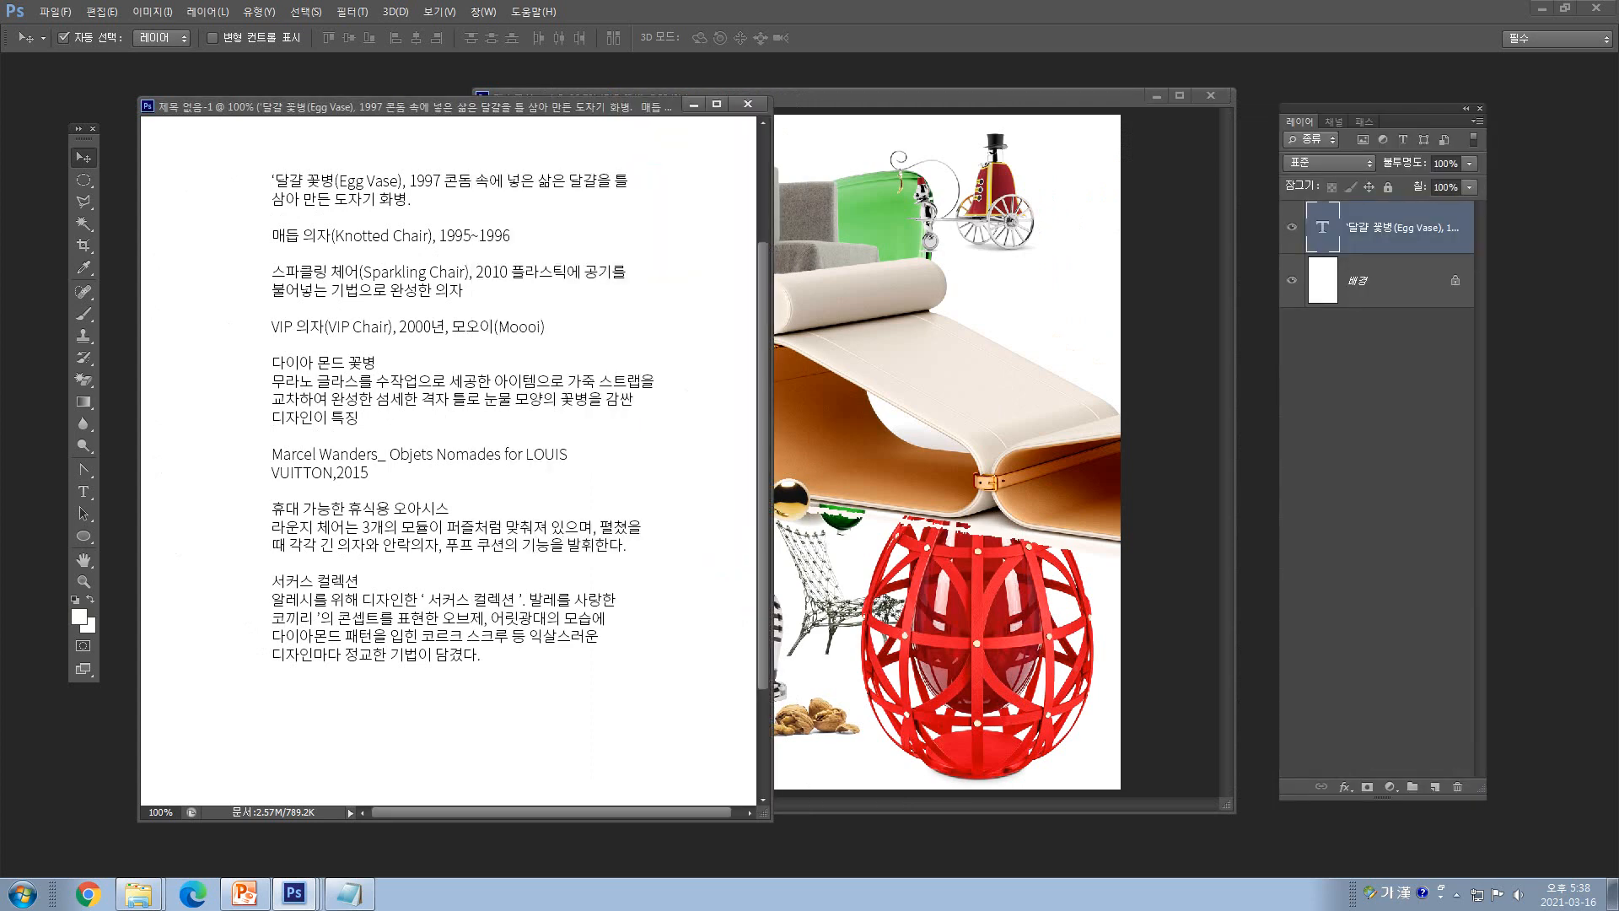
pyautogui.click(928, 97)
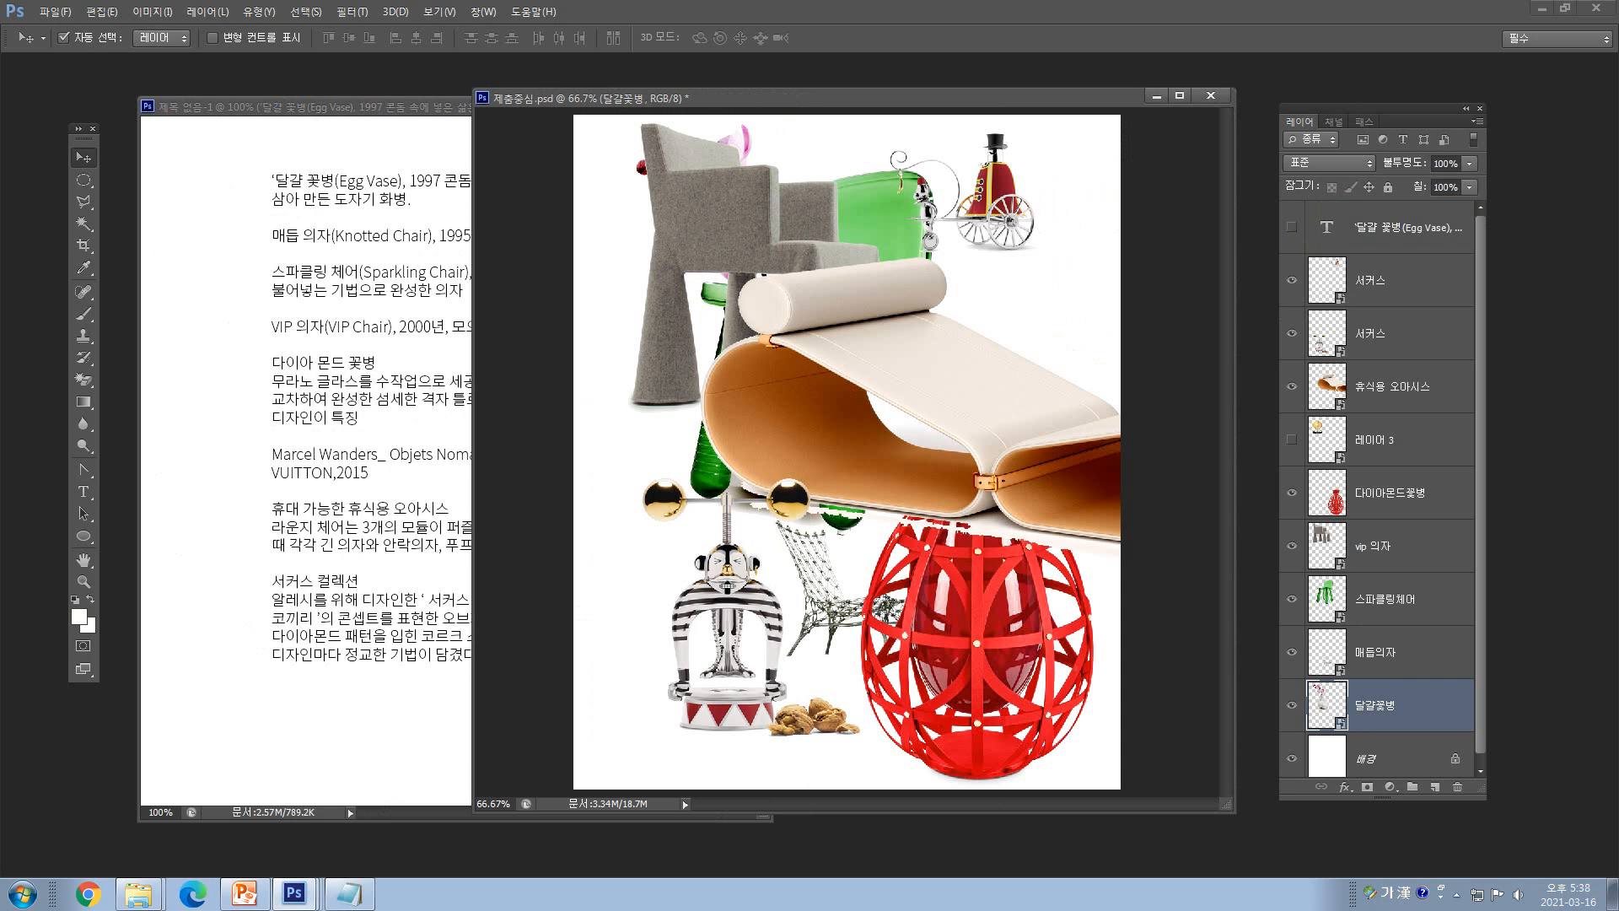
pyautogui.click(994, 189)
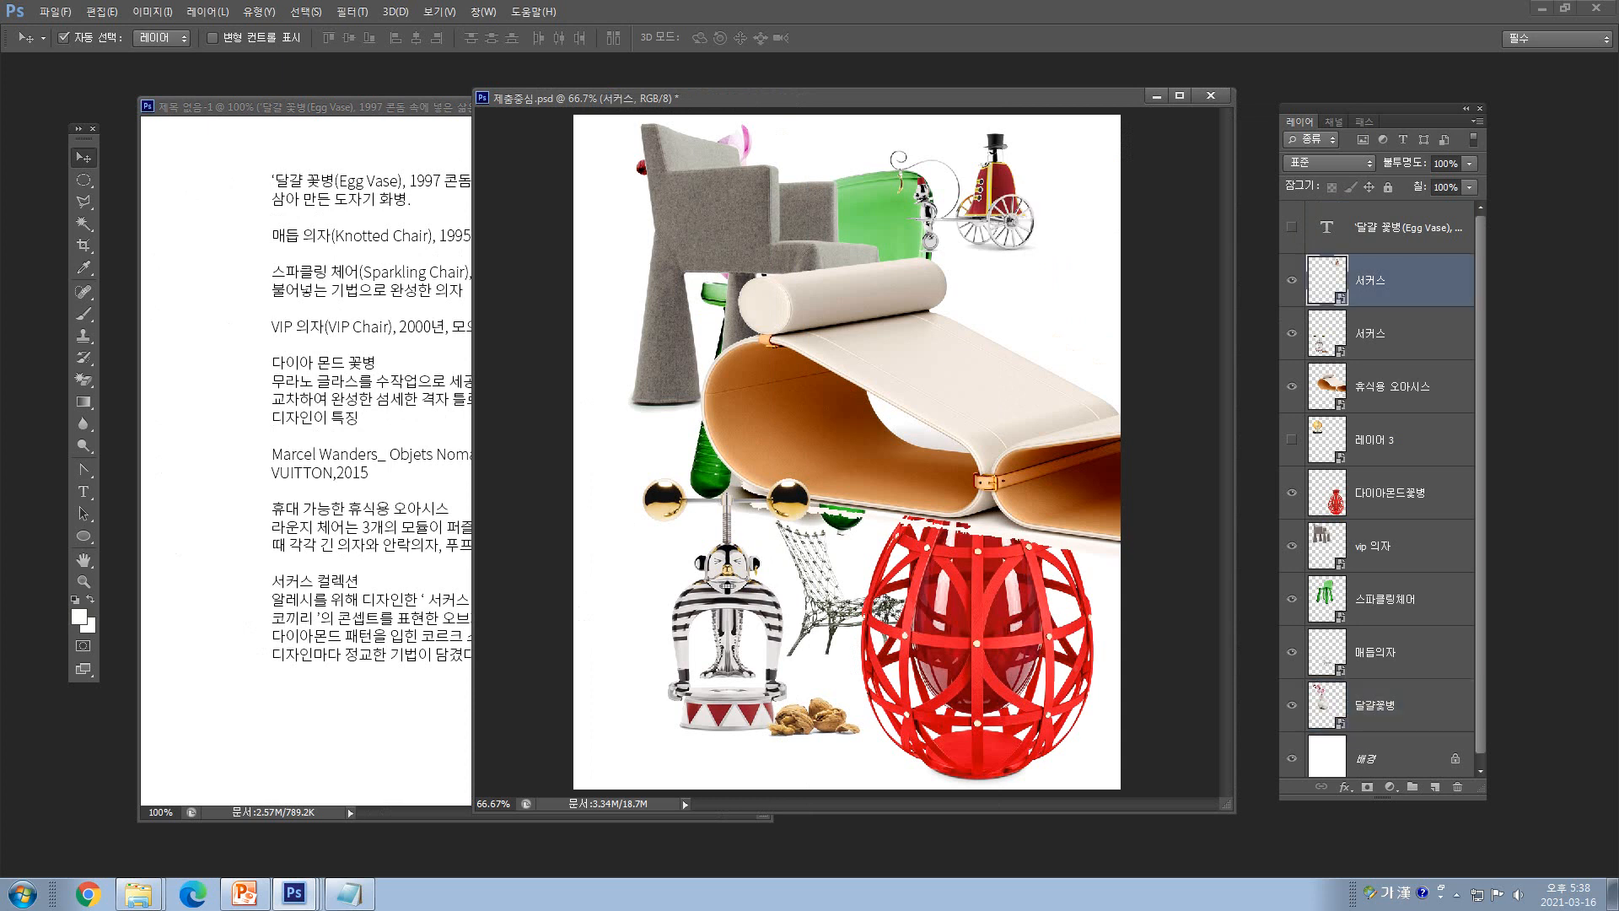
pyautogui.moveTo(759, 97); pyautogui.dragTo(685, 95)
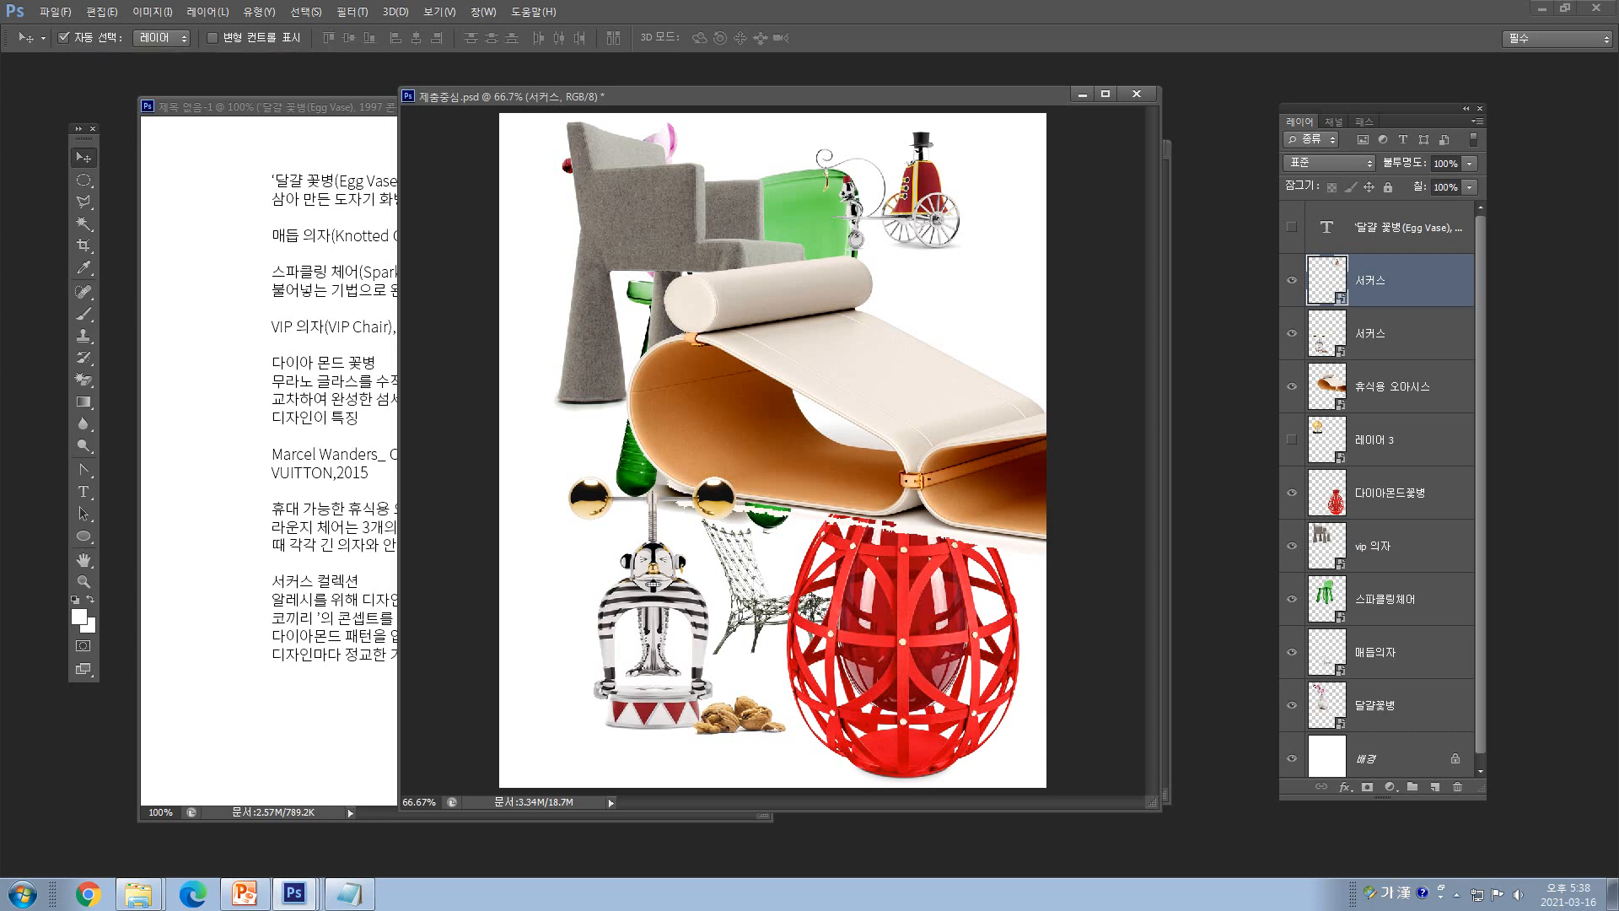
pyautogui.click(161, 38)
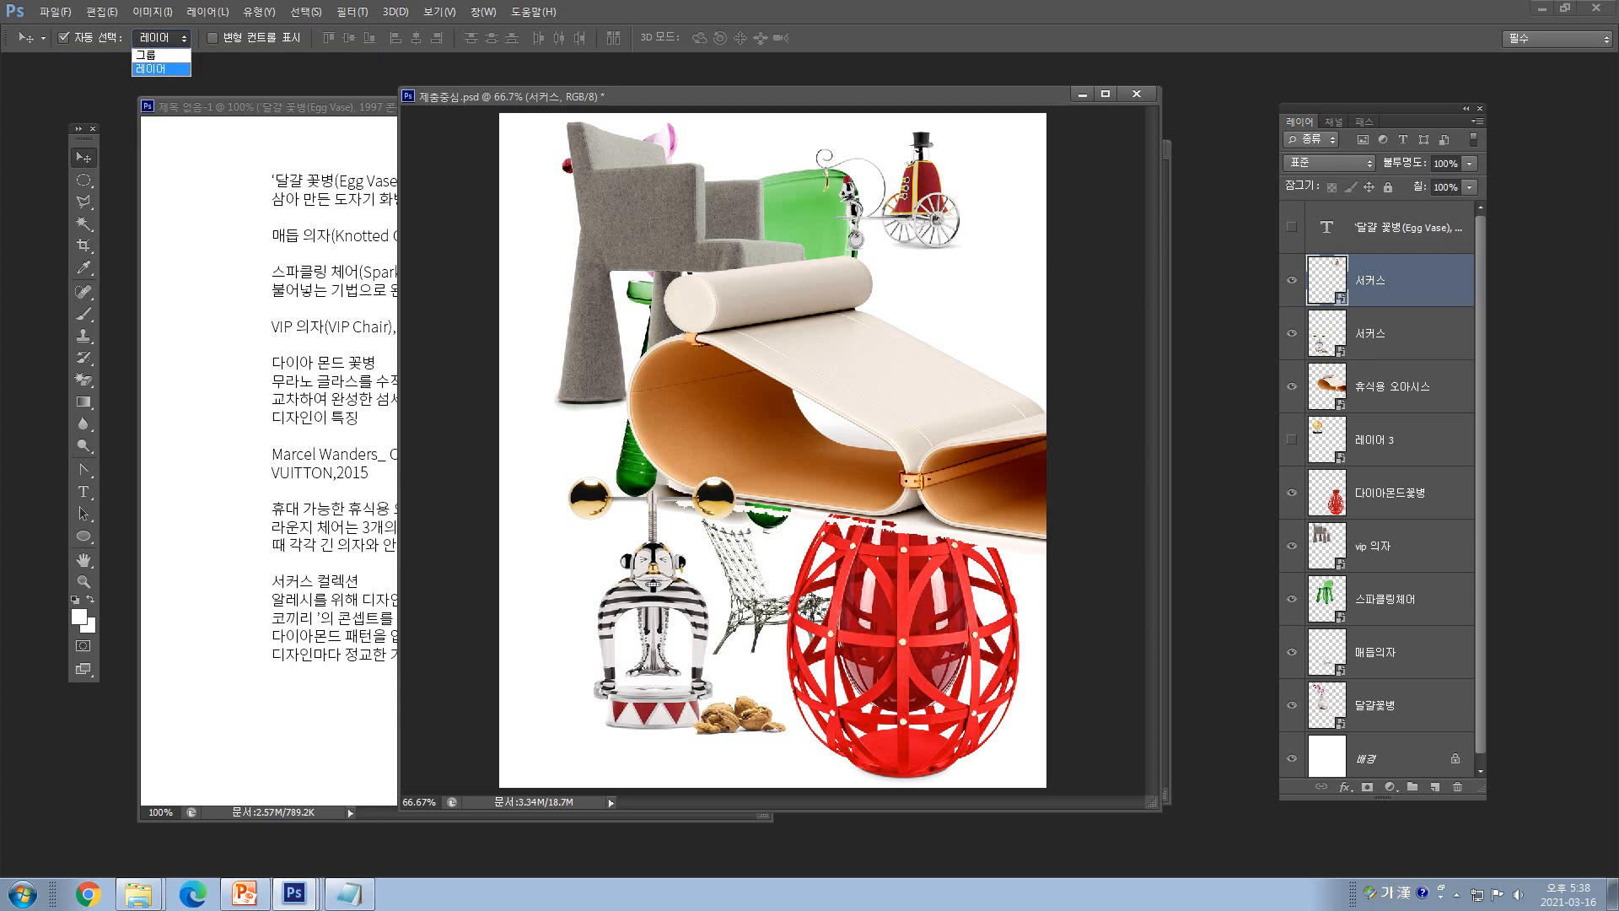
pyautogui.click(160, 69)
pyautogui.moveTo(919, 198); pyautogui.dragTo(611, 691)
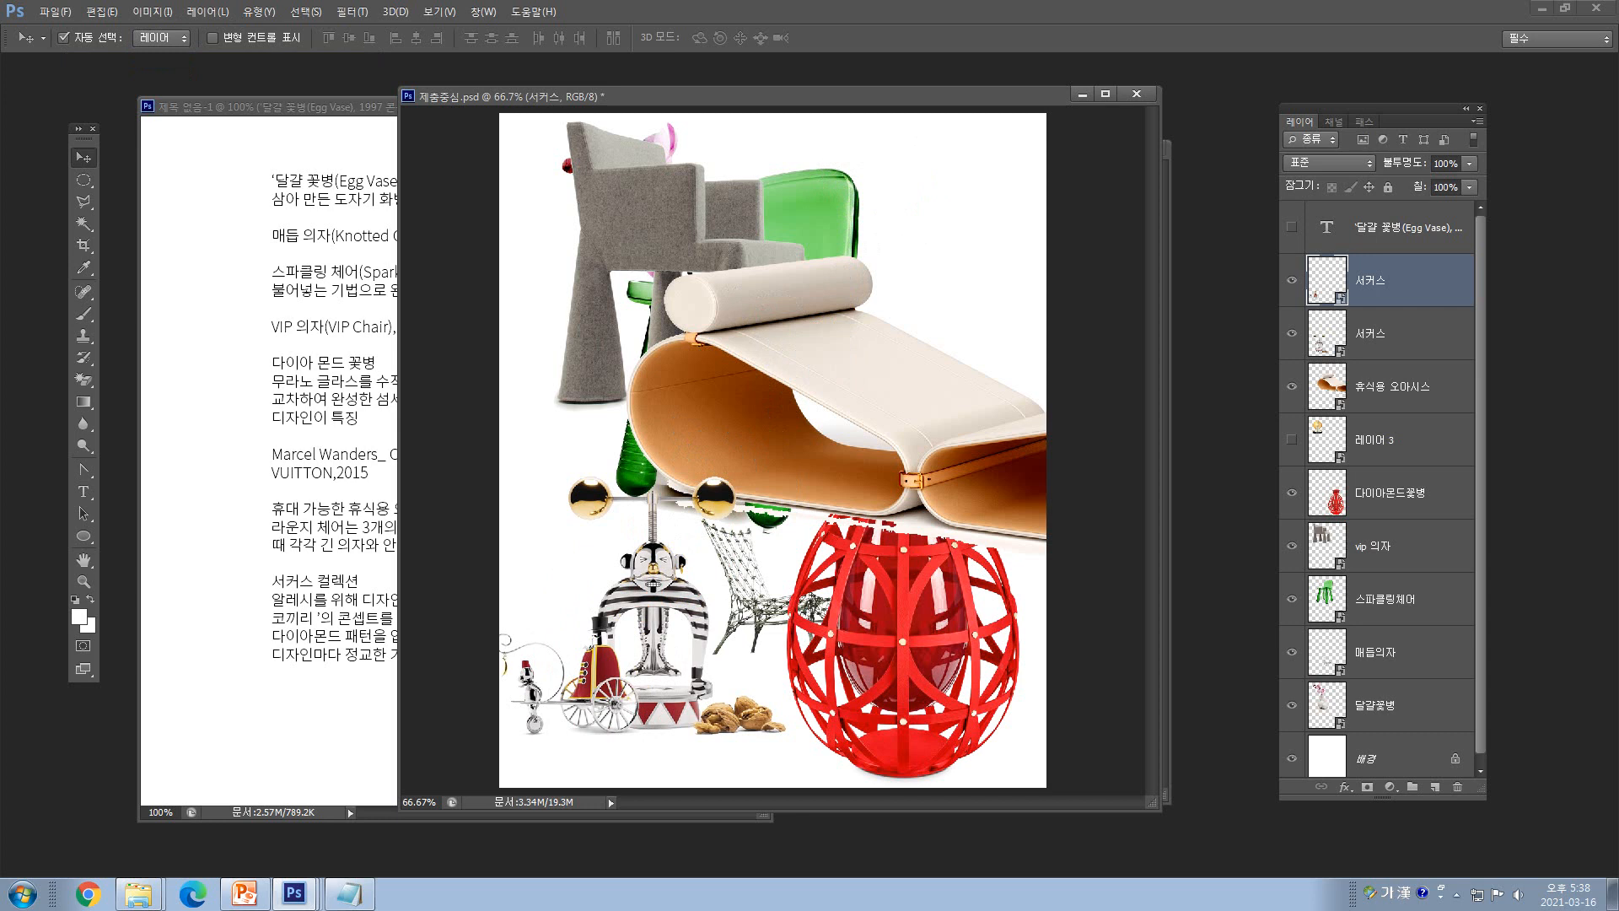
# - Move the grey VIP chair down behind the monkey figure and shift the orchid egg vase left
pyautogui.moveTo(705, 96); pyautogui.dragTo(778, 96)
pyautogui.click(718, 216)
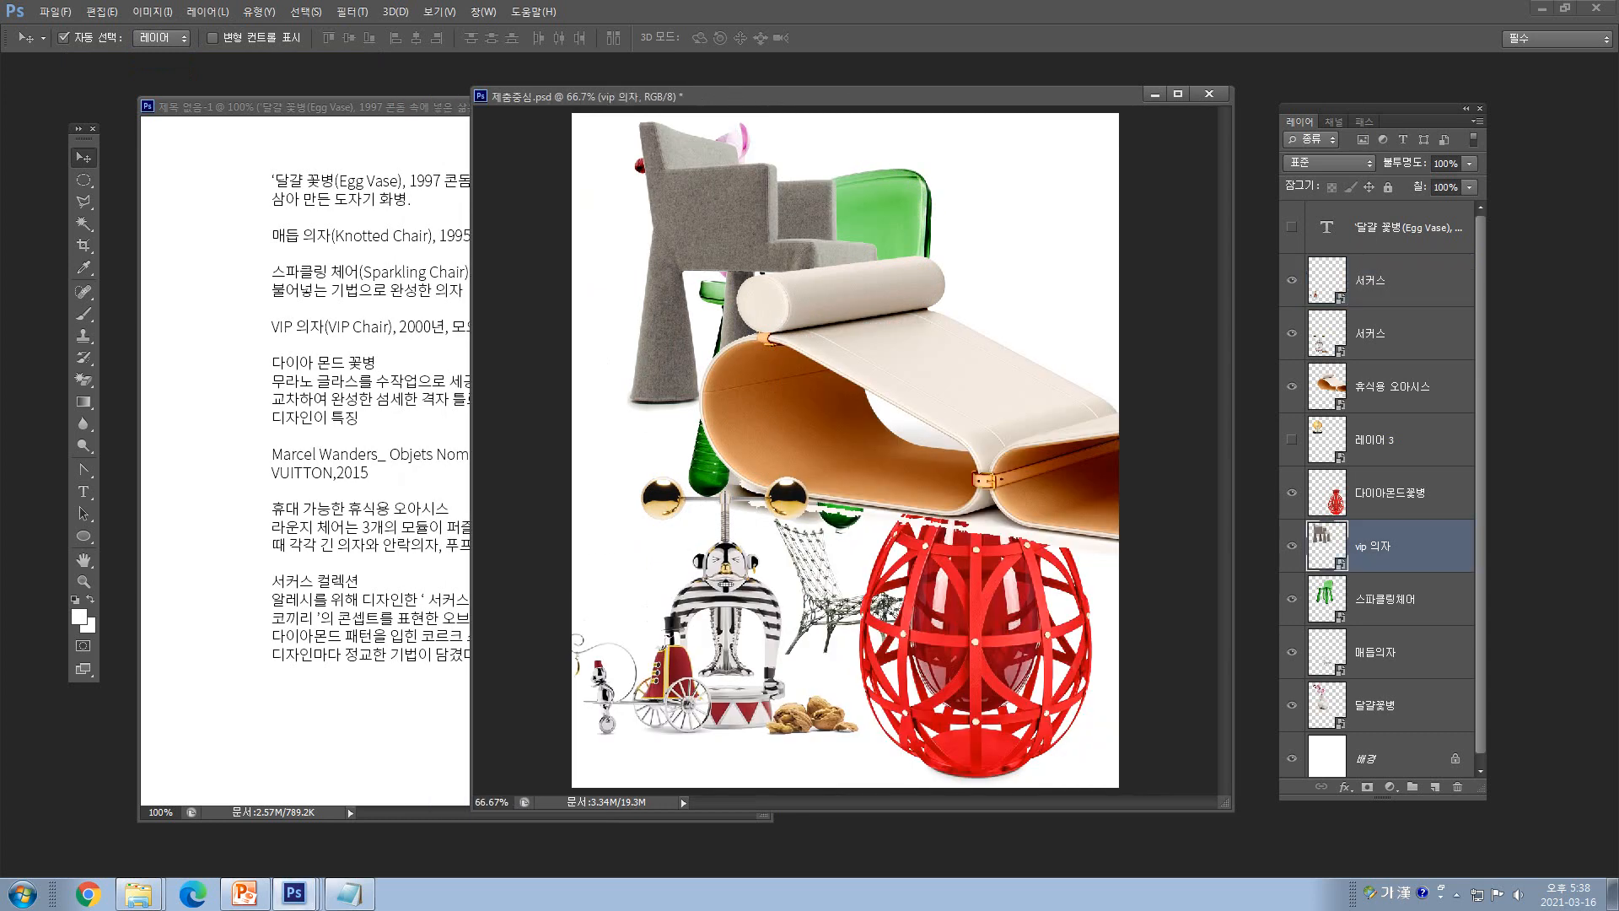
pyautogui.moveTo(718, 215); pyautogui.dragTo(708, 479)
pyautogui.moveTo(772, 239); pyautogui.dragTo(704, 247)
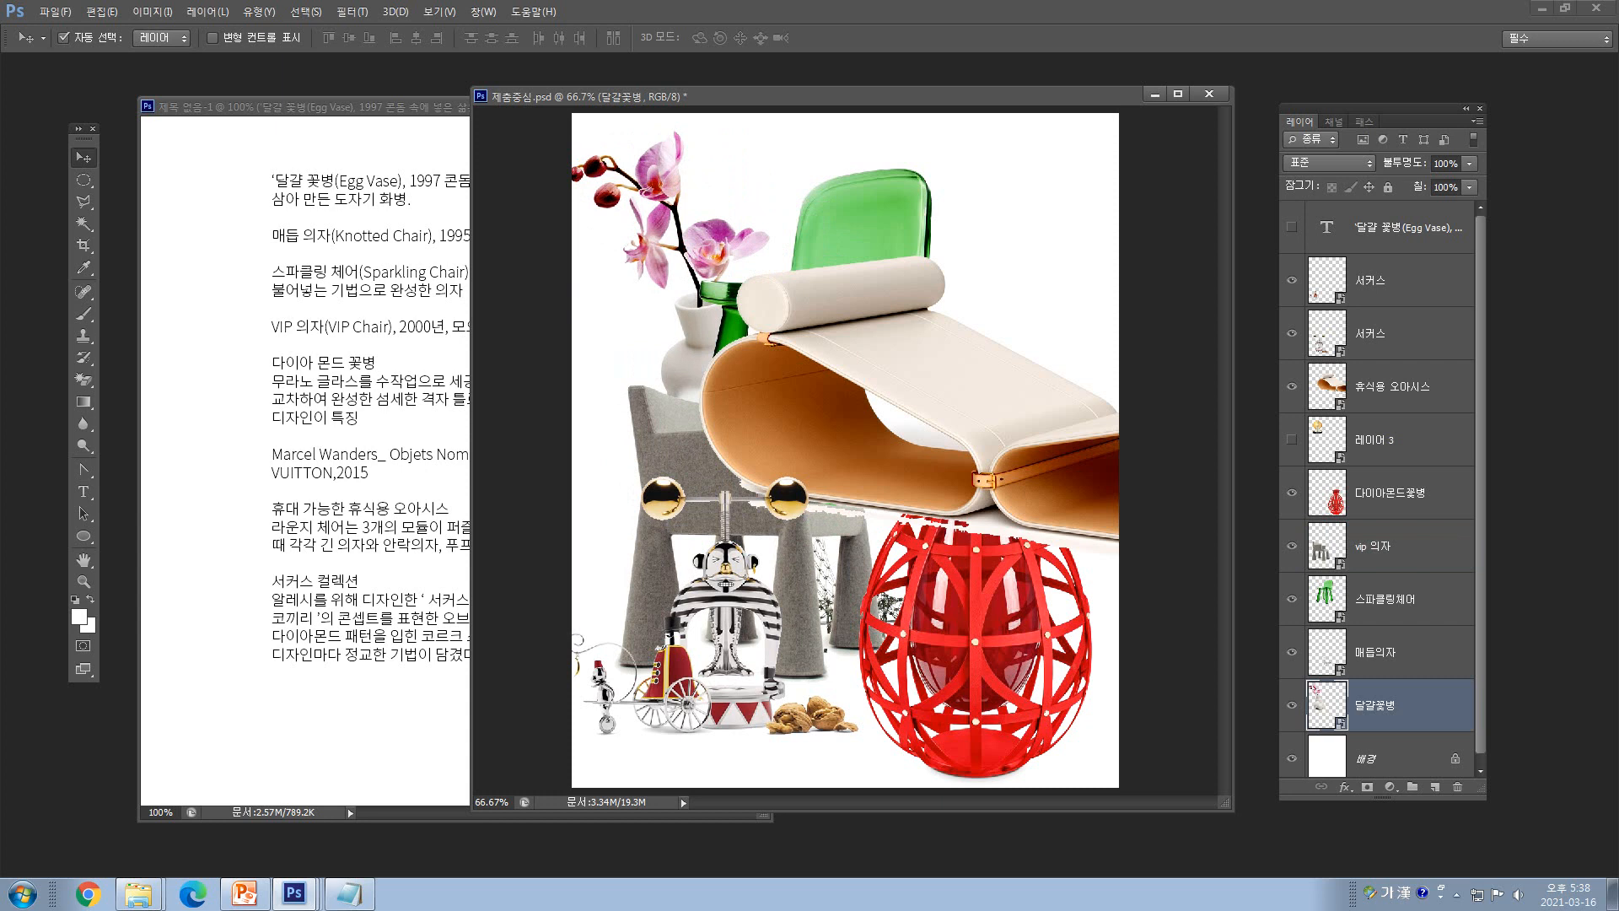
# - Scale the orchid egg vase down to about 53% with Free Transform and shift it slightly right
pyautogui.click(153, 12)
pyautogui.moveTo(102, 12)
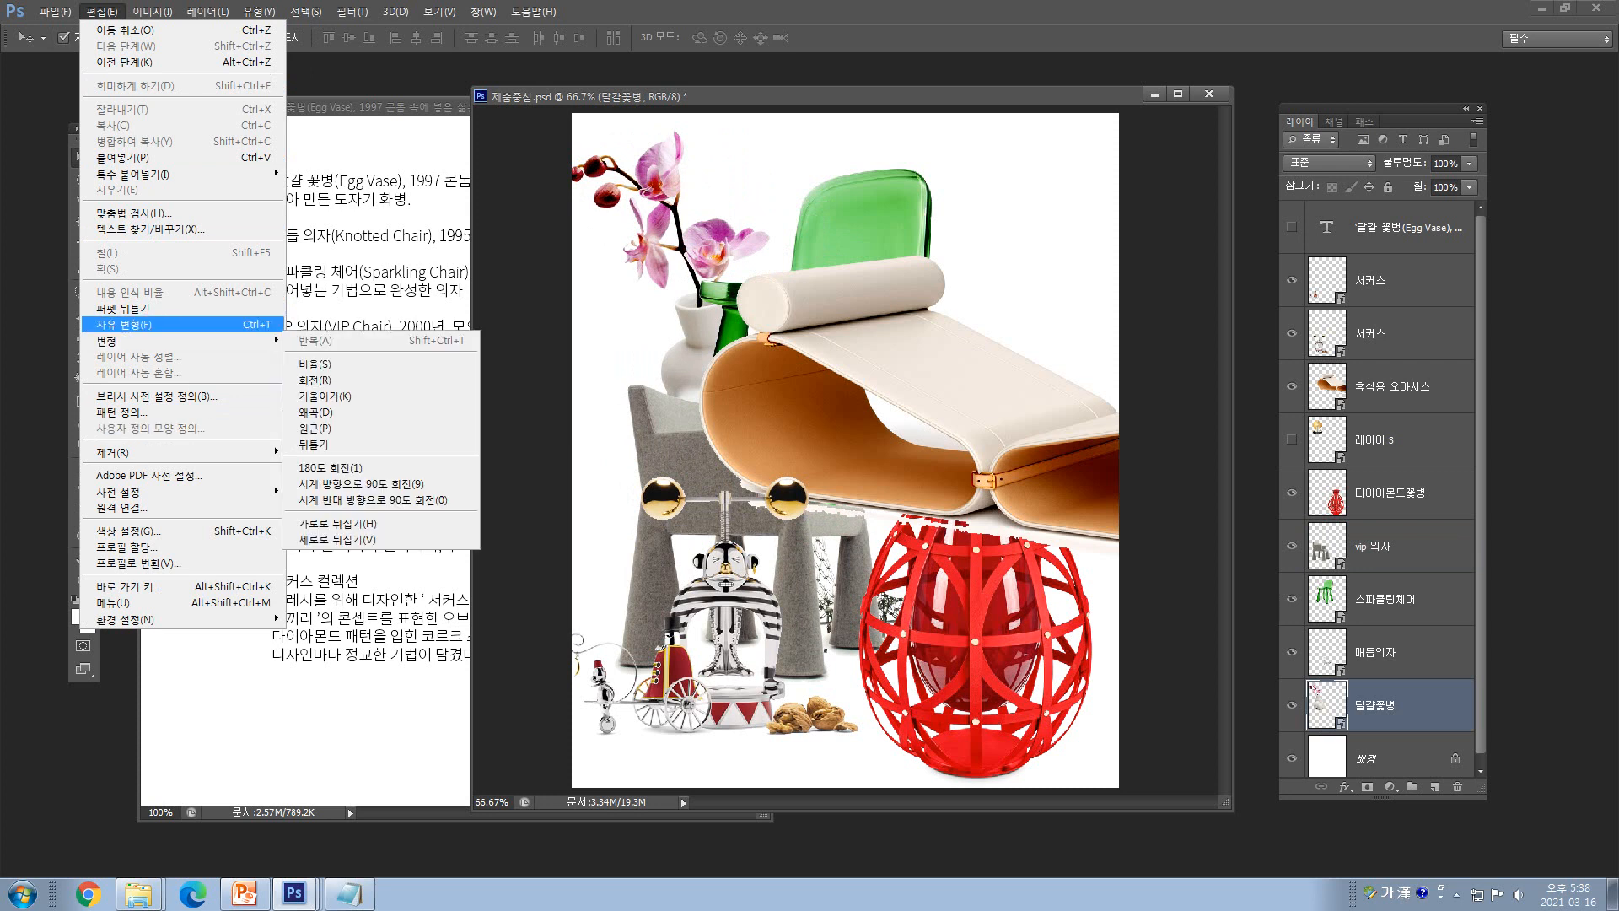
pyautogui.click(102, 12)
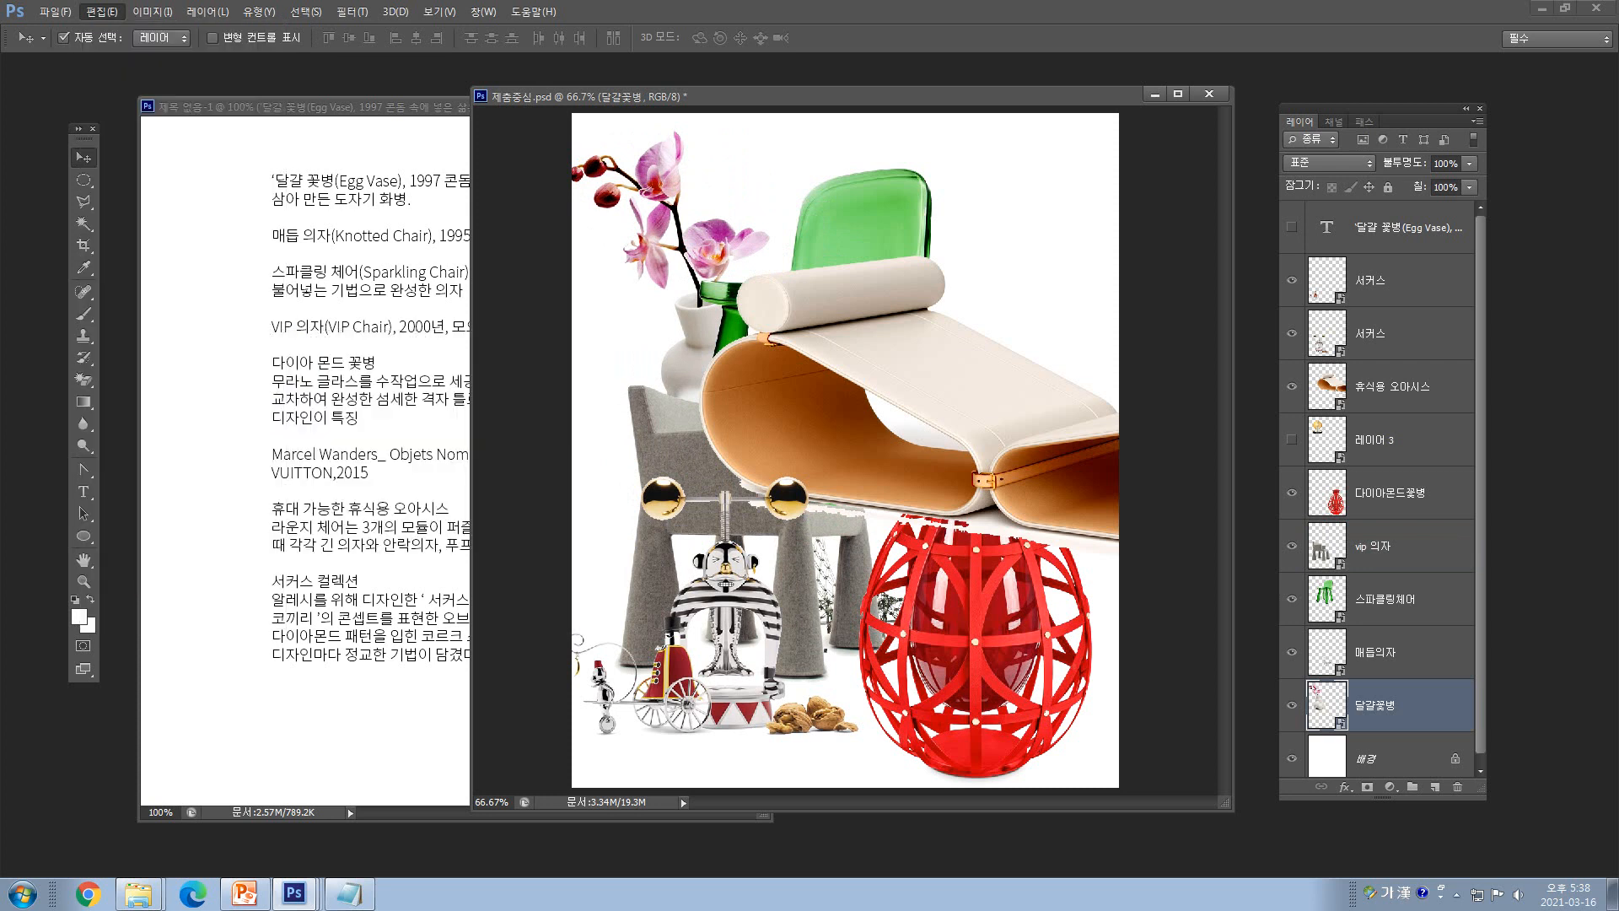
pyautogui.hotkey('ctrl', 't')
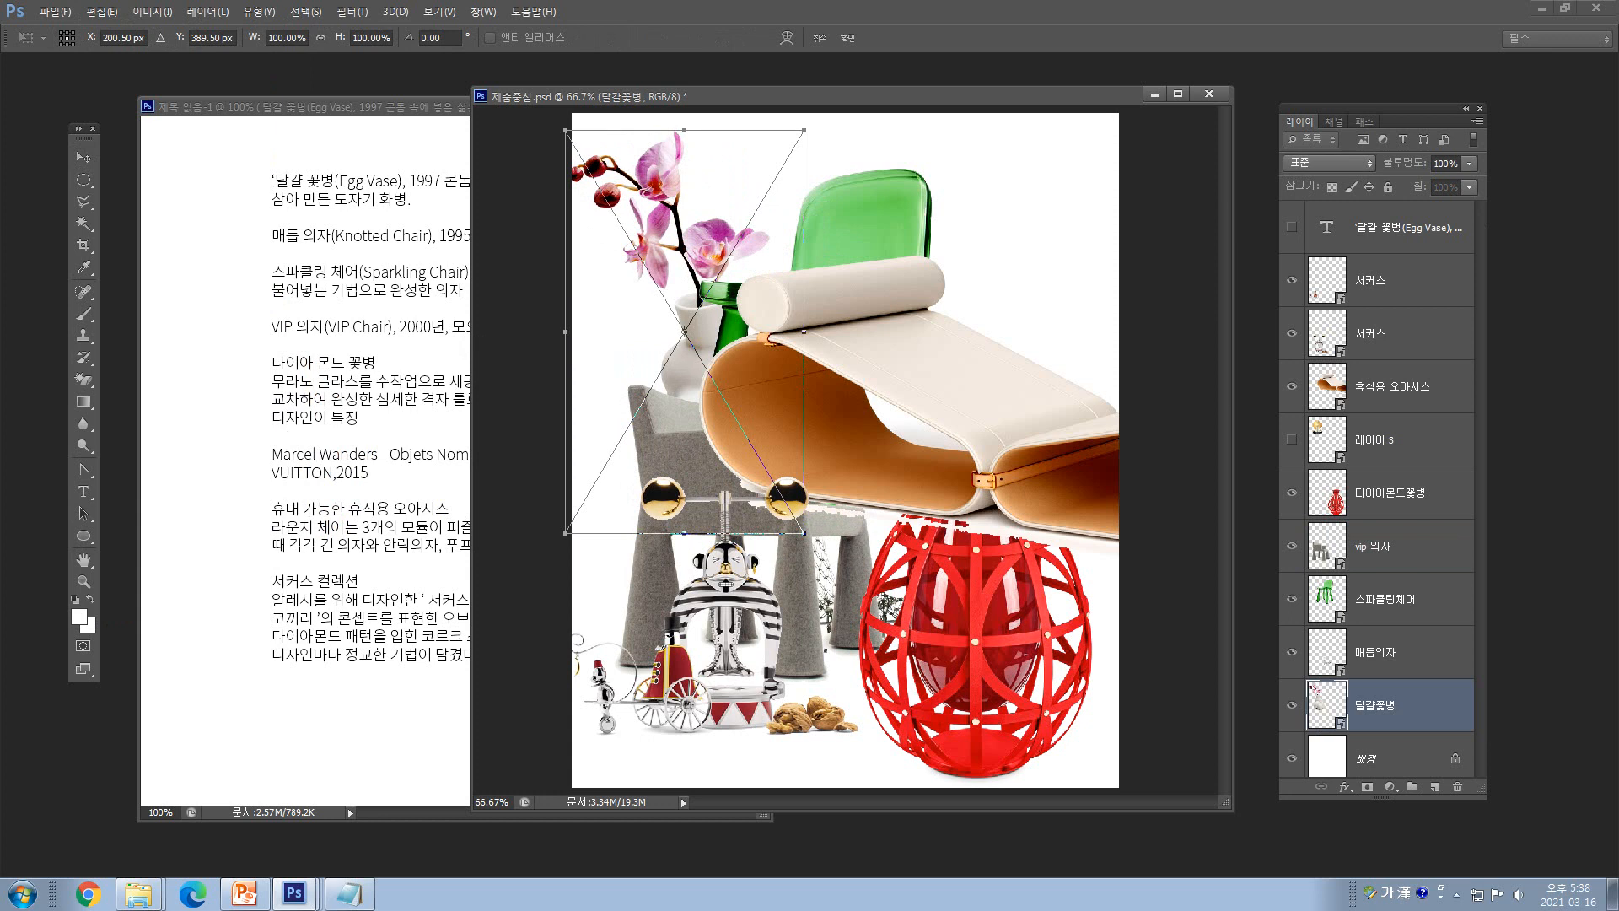
pyautogui.moveTo(804, 532); pyautogui.dragTo(693, 344)
pyautogui.press('Return')
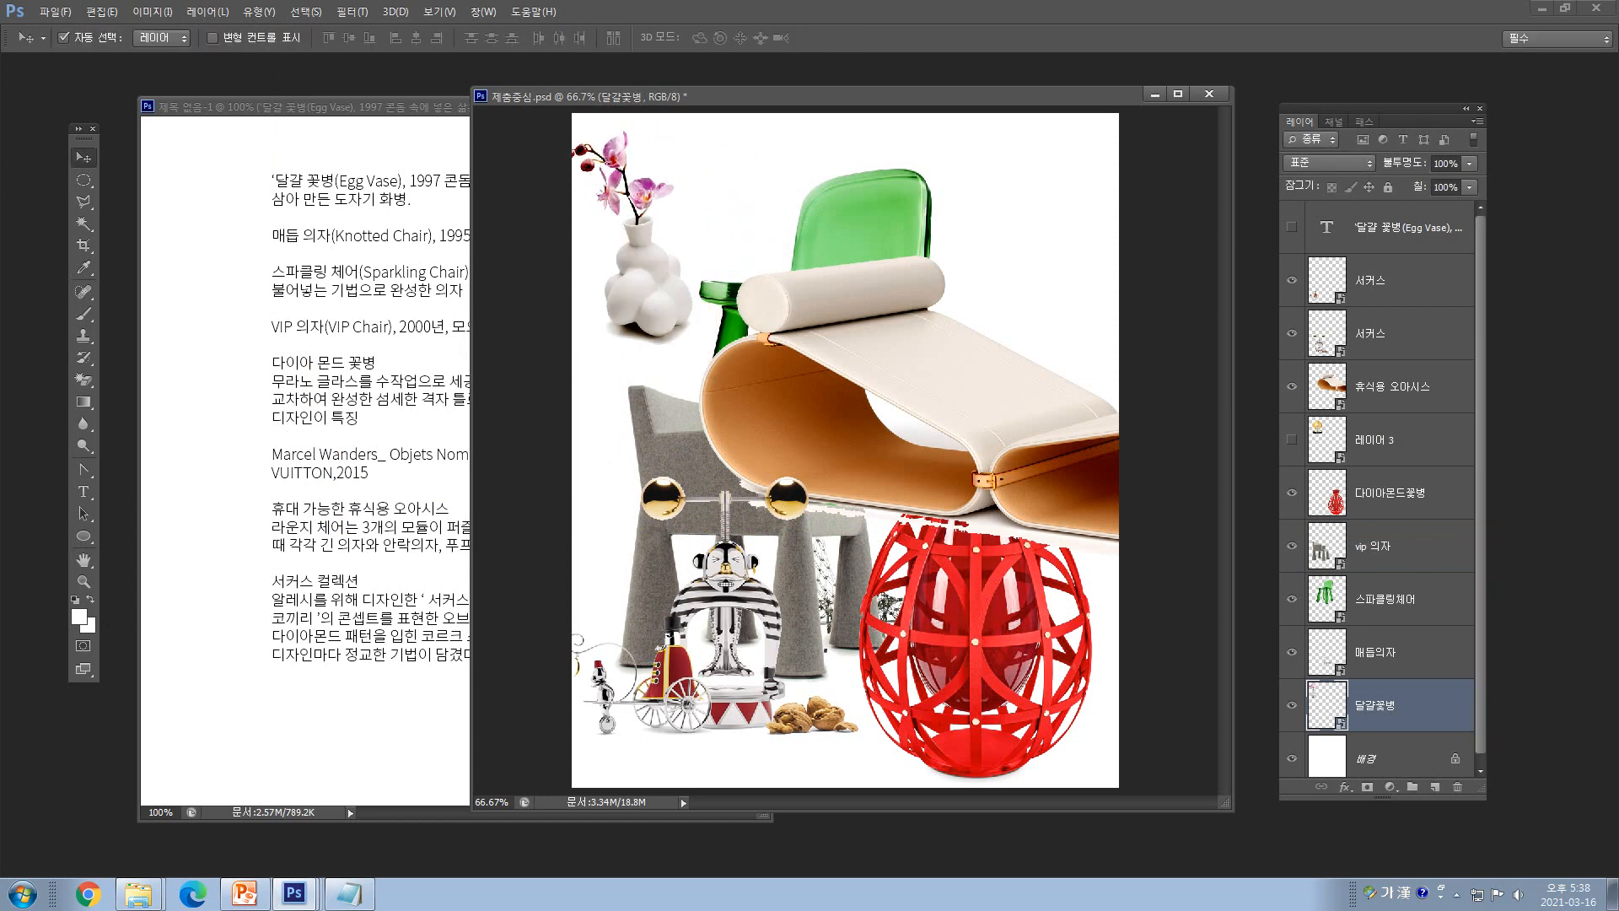
pyautogui.moveTo(642, 289); pyautogui.dragTo(673, 293)
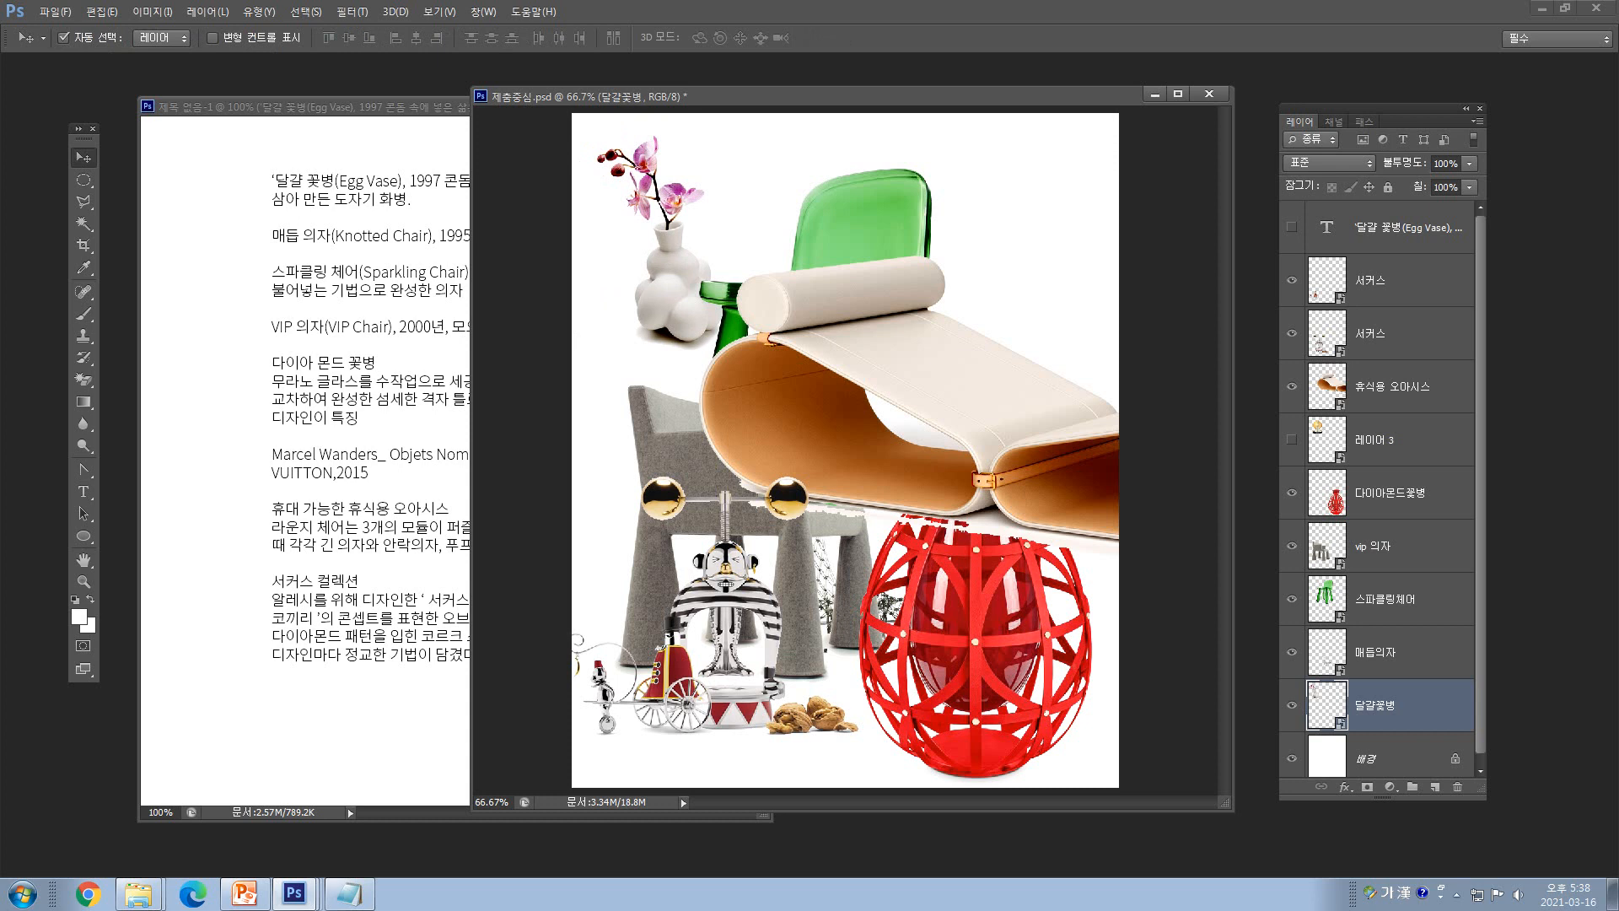
# - Reduce the orchid egg vase further to about 42.6% with Free Transform and nudge it up and right
pyautogui.hotkey('ctrl', 't')
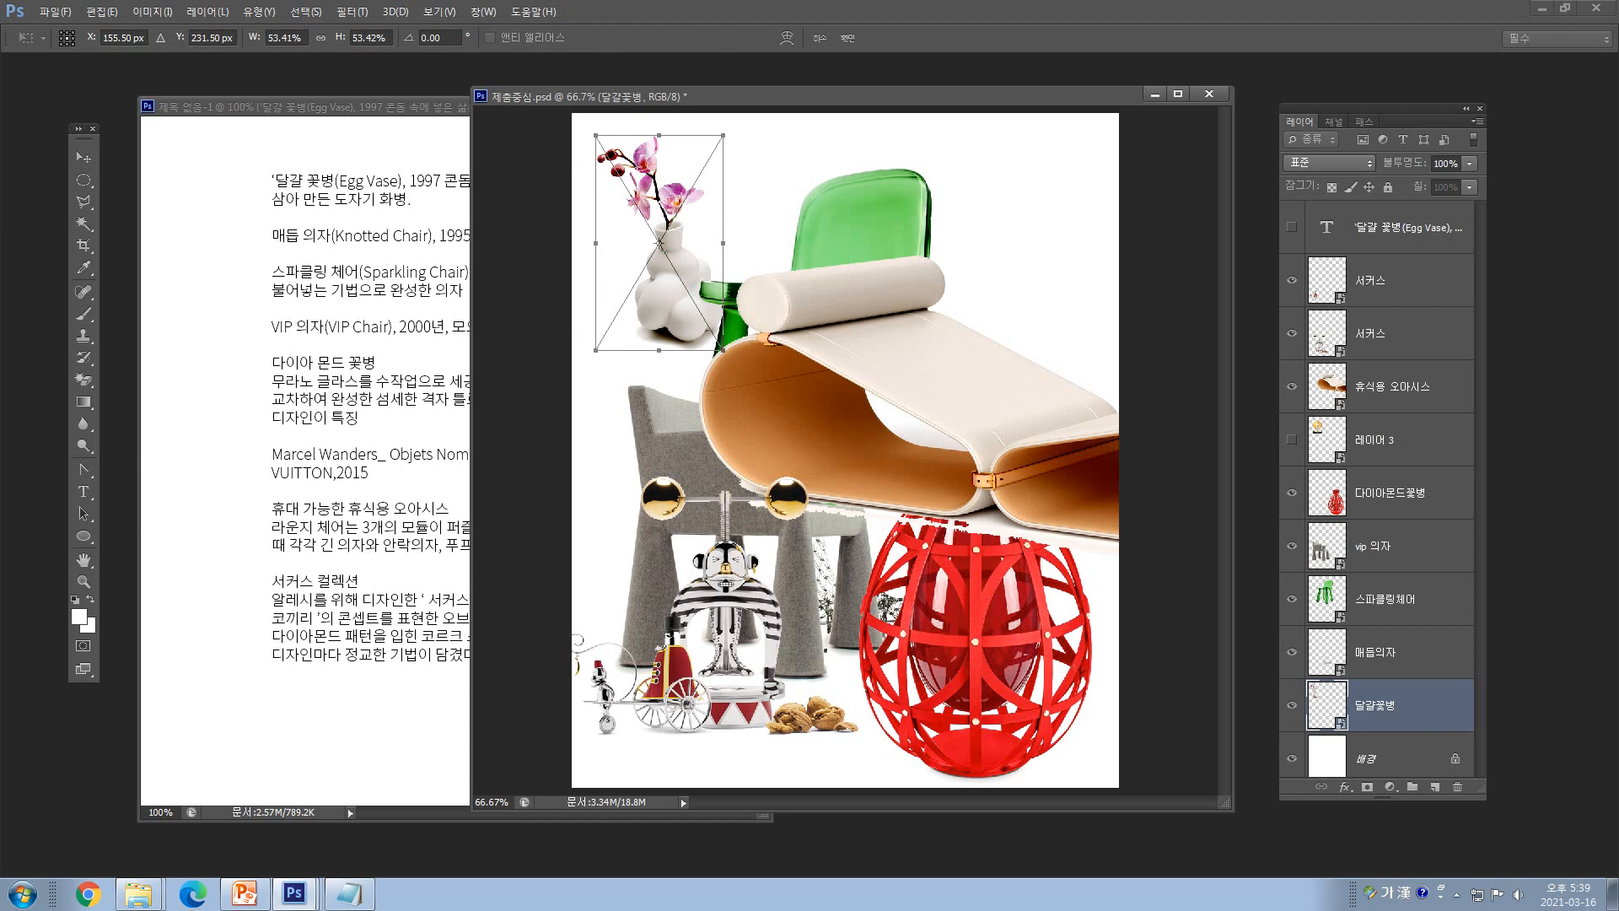
pyautogui.moveTo(723, 349); pyautogui.dragTo(699, 308)
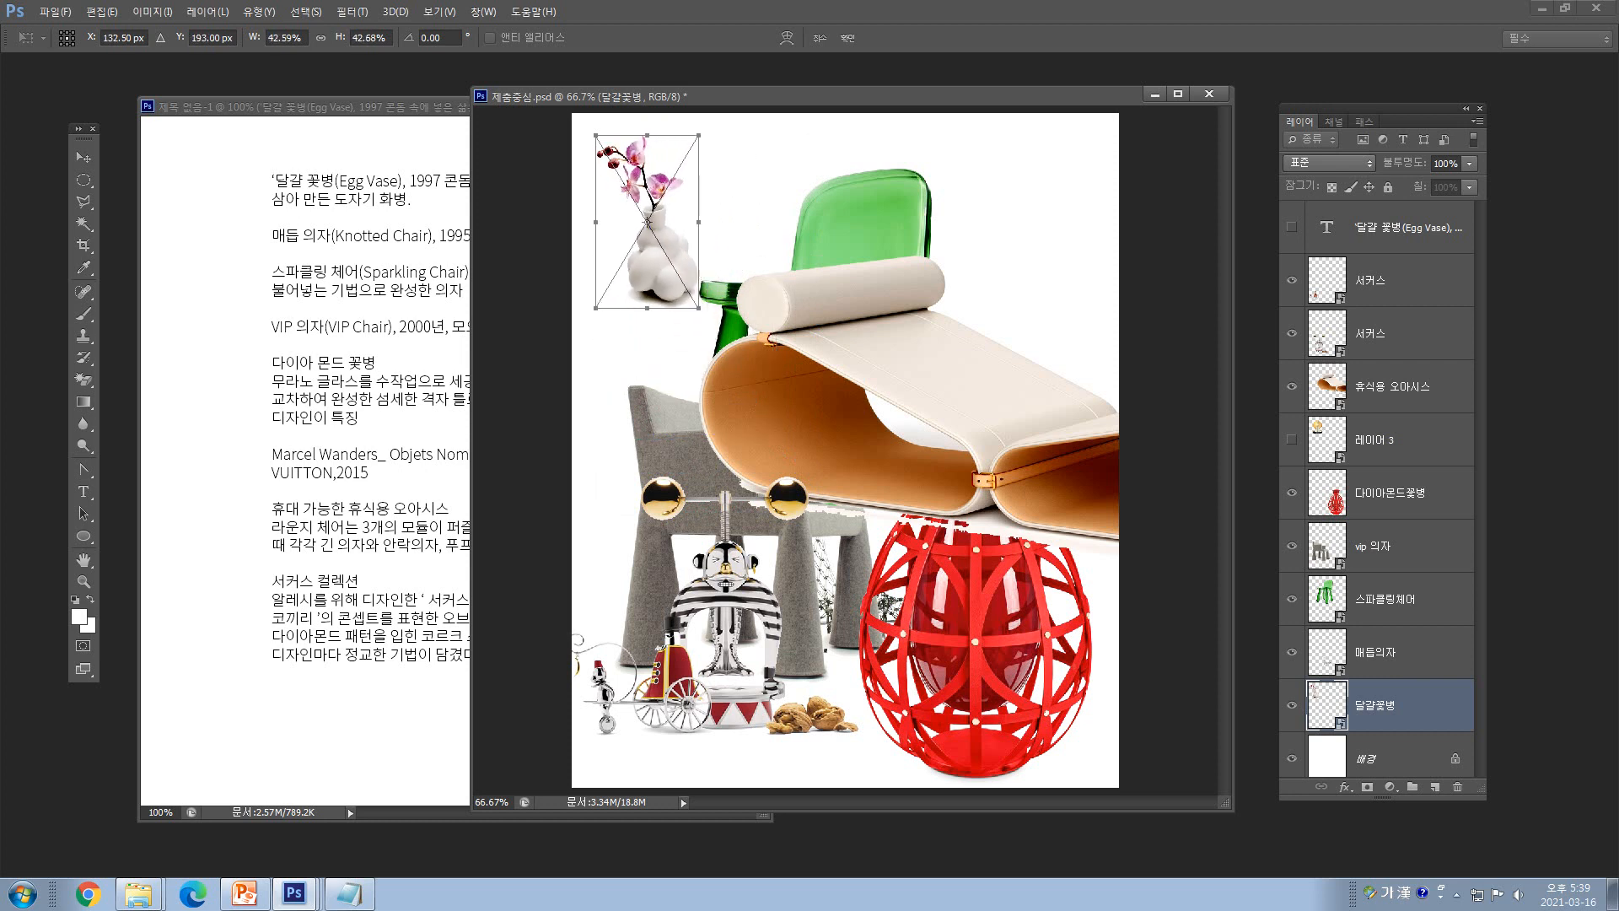
pyautogui.press('Return')
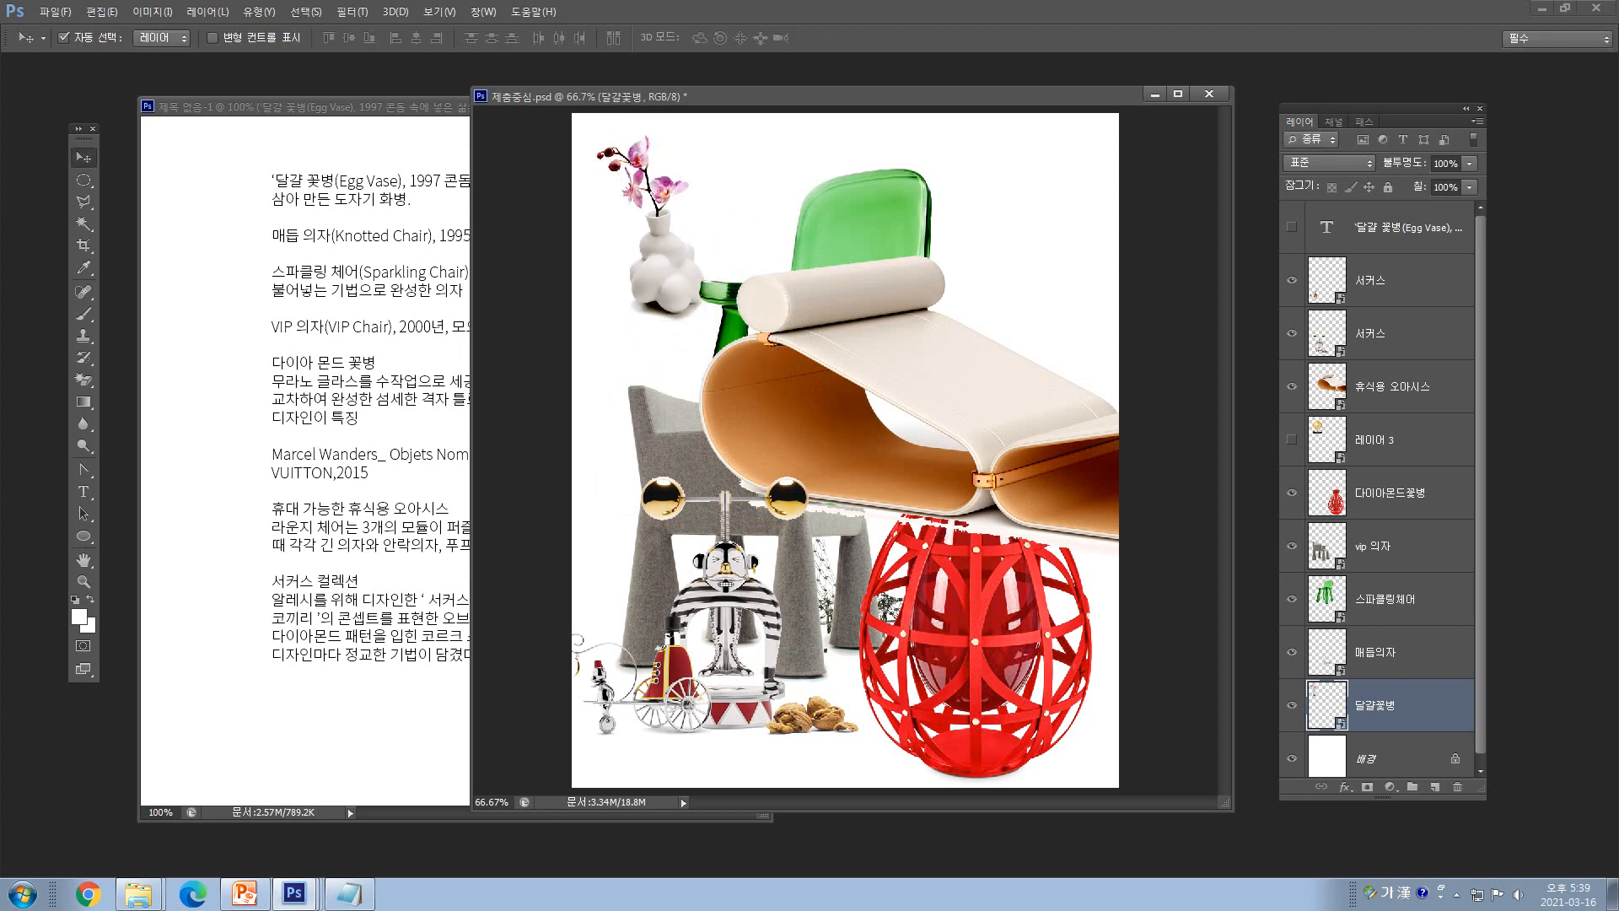
pyautogui.moveTo(667, 270)
pyautogui.mouseDown()
pyautogui.moveTo(675, 246)
pyautogui.moveTo(674, 260)
pyautogui.mouseUp()
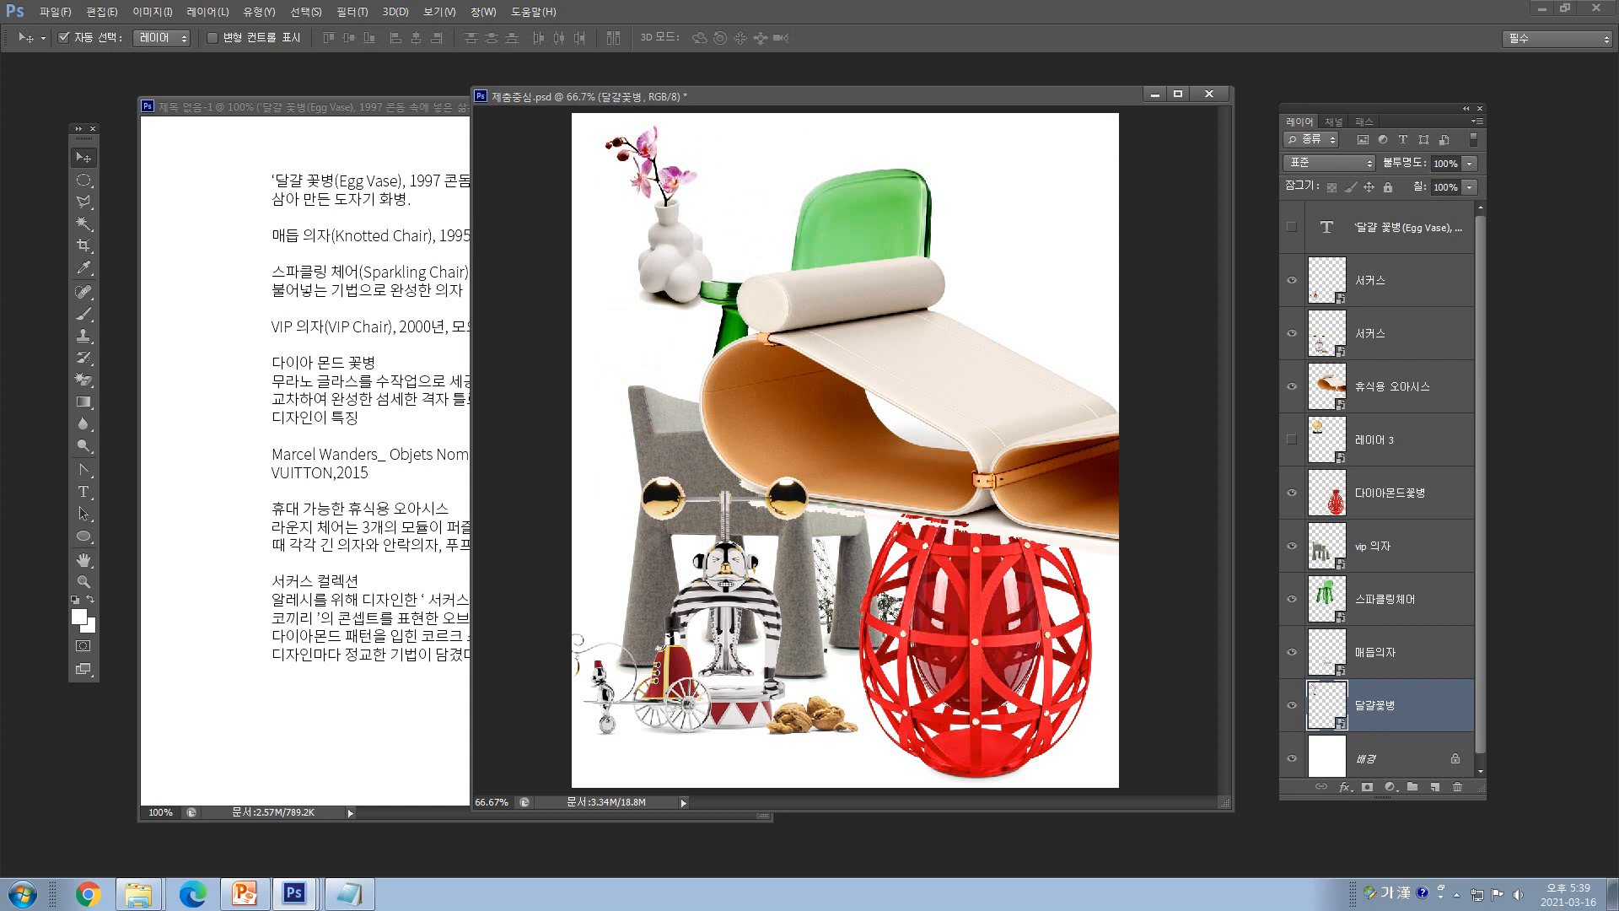
# - Select the 매듭의자 layer and move the knotted chair to the upper right of the page
pyautogui.click(1391, 652)
pyautogui.moveTo(826, 586); pyautogui.dragTo(989, 223)
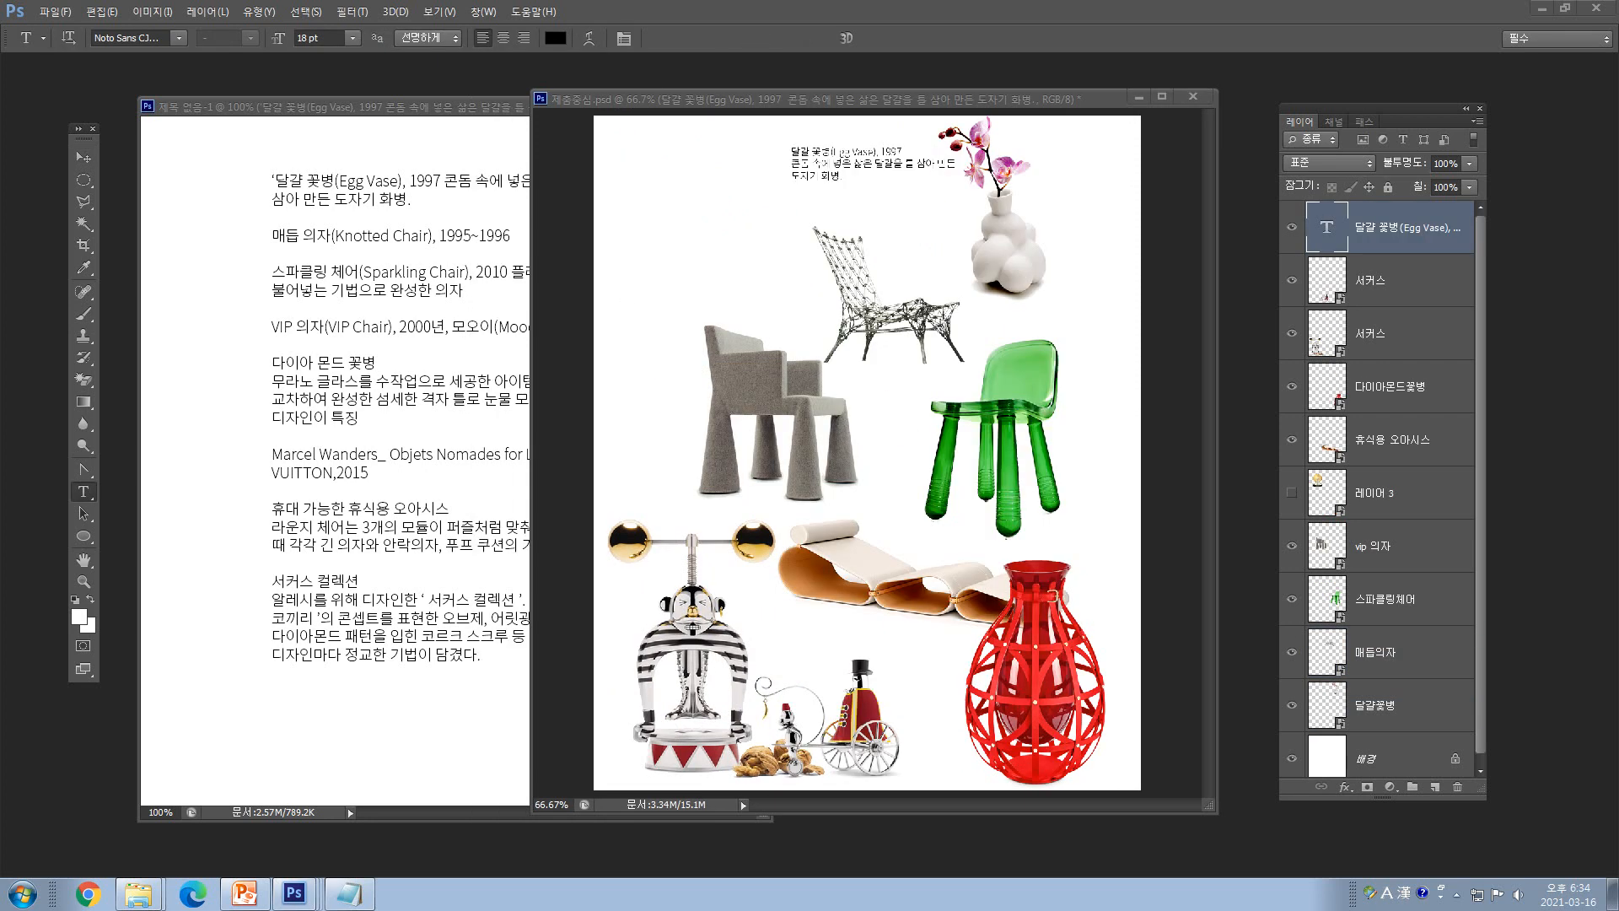
# - Add a text box reading "매듭 의자(Knotted Chair), 1995~1996" left of the knotted chair and shorten the box to one line
pyautogui.press('Hangul')
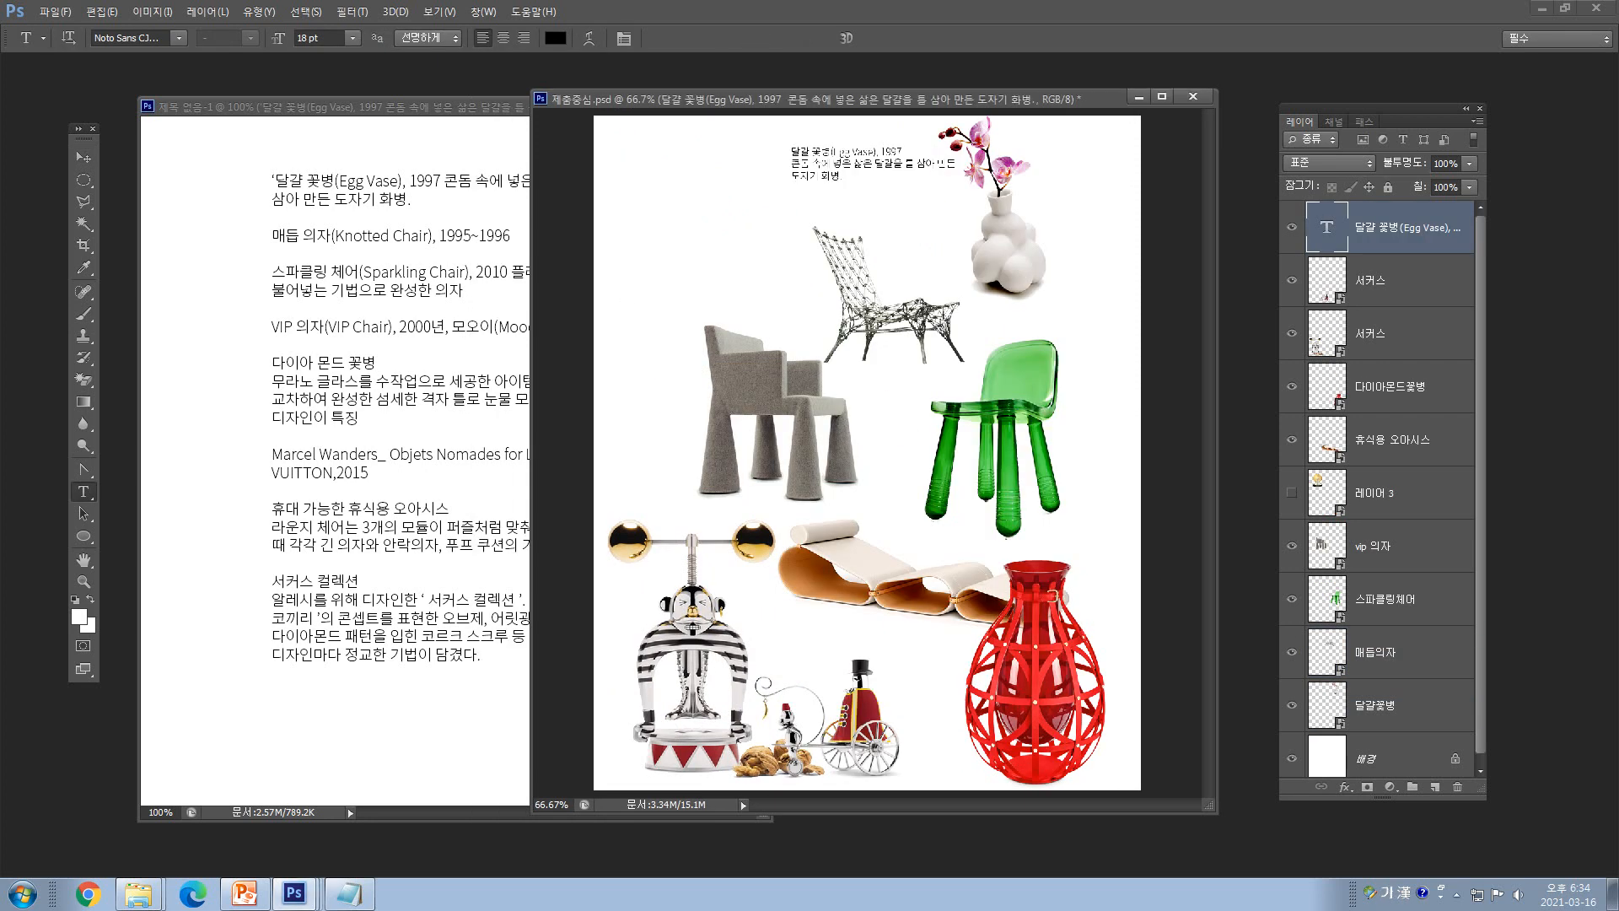
pyautogui.hotkey('ctrl', '+')
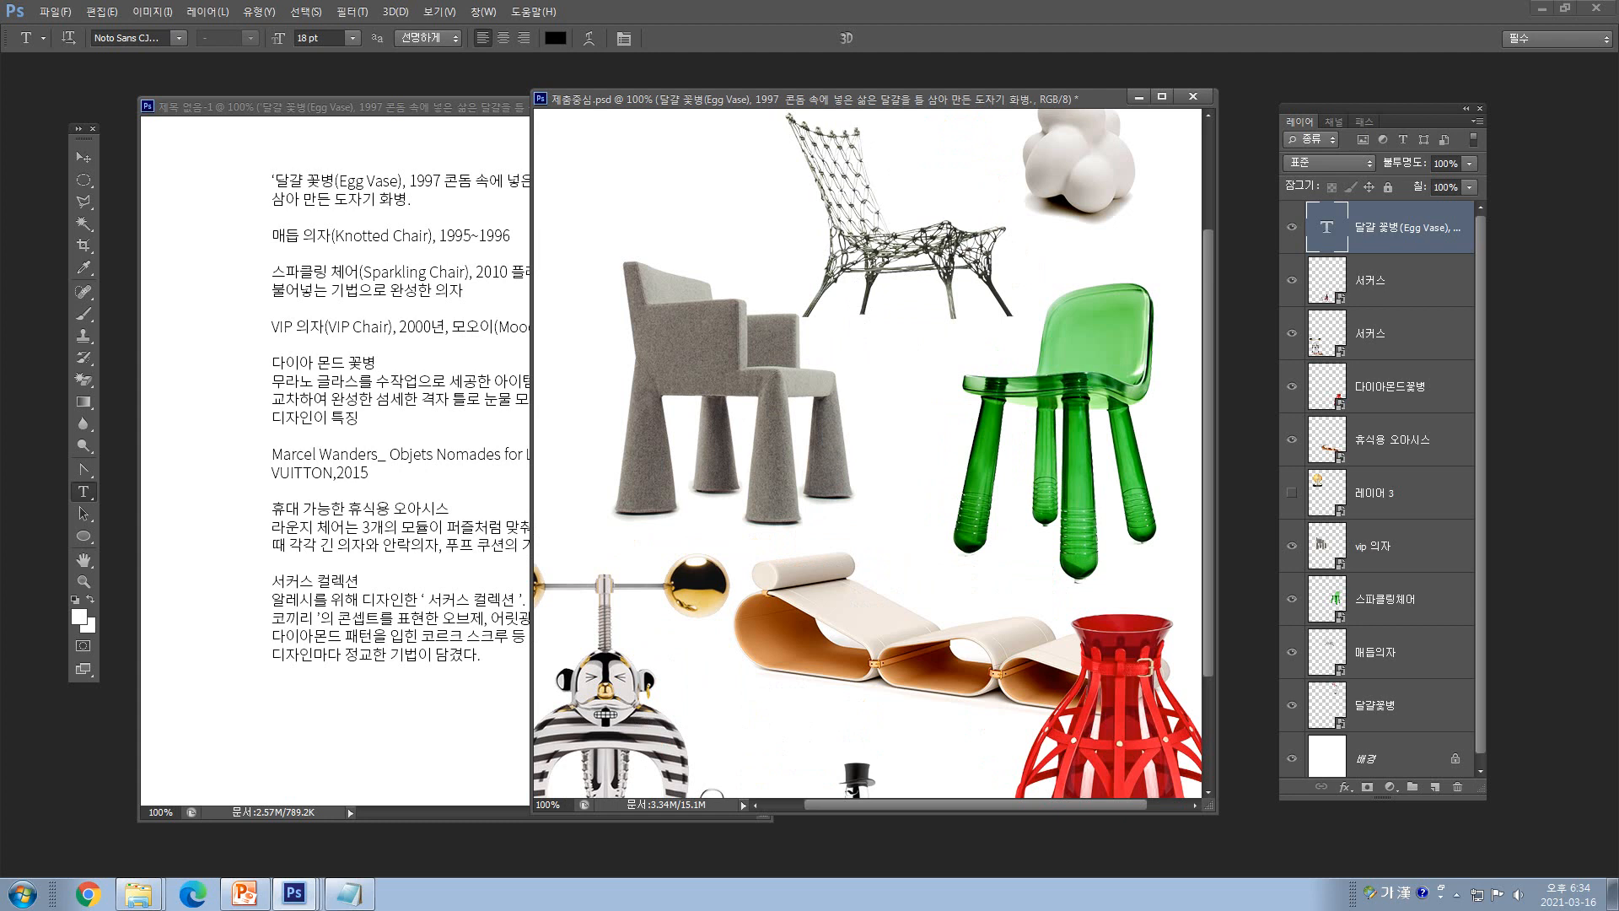
pyautogui.scroll(4, 869, 455)
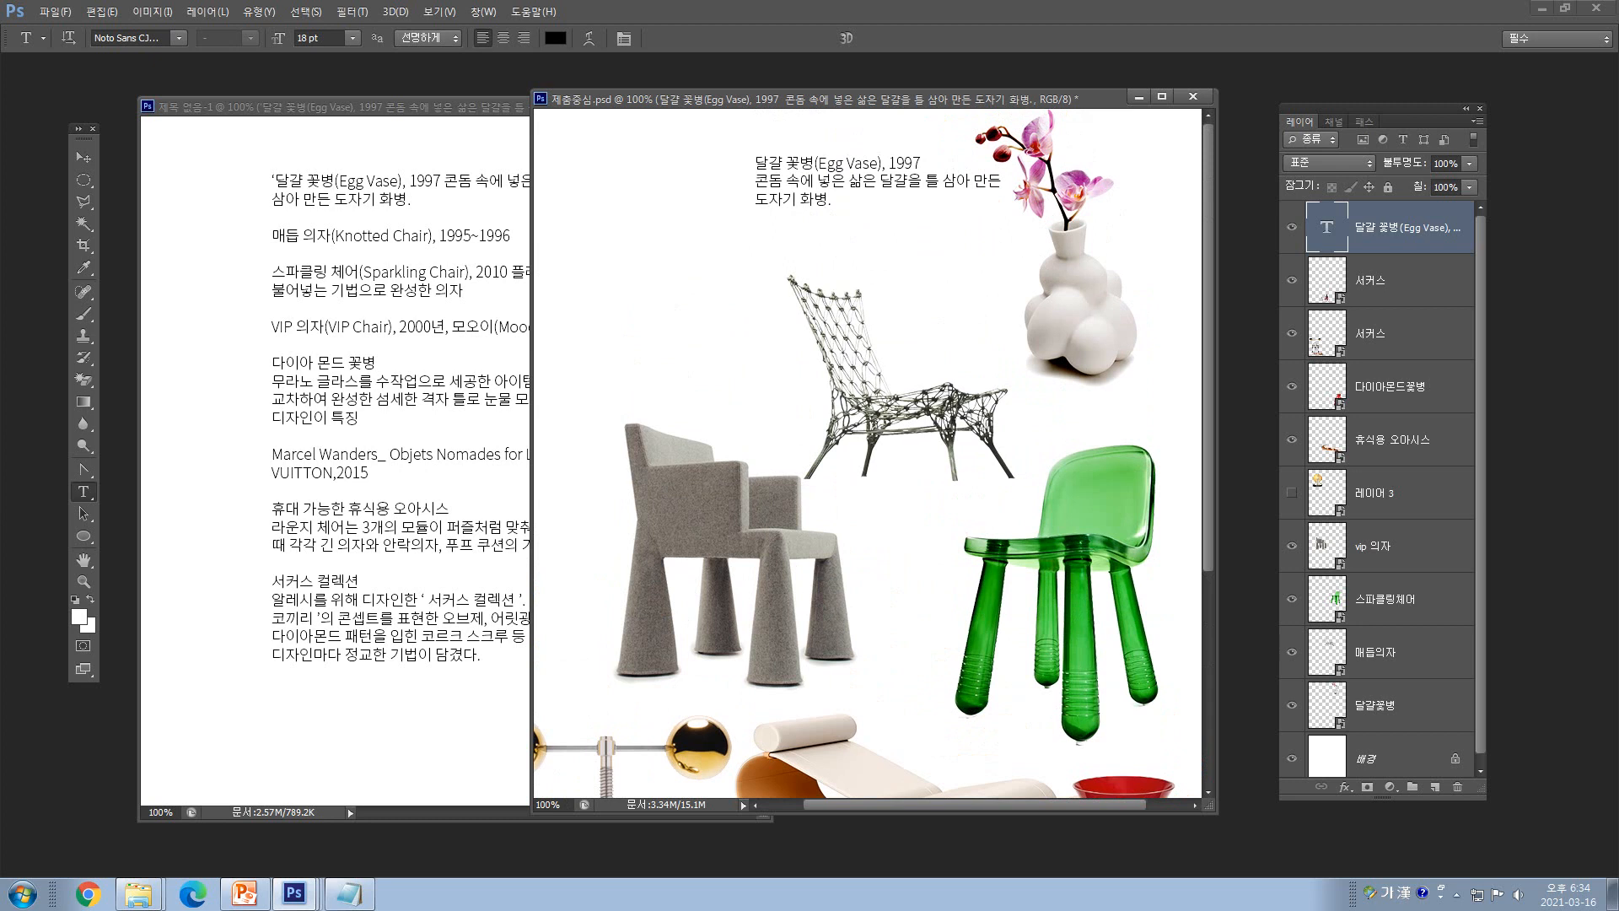
pyautogui.moveTo(567, 281); pyautogui.dragTo(810, 339)
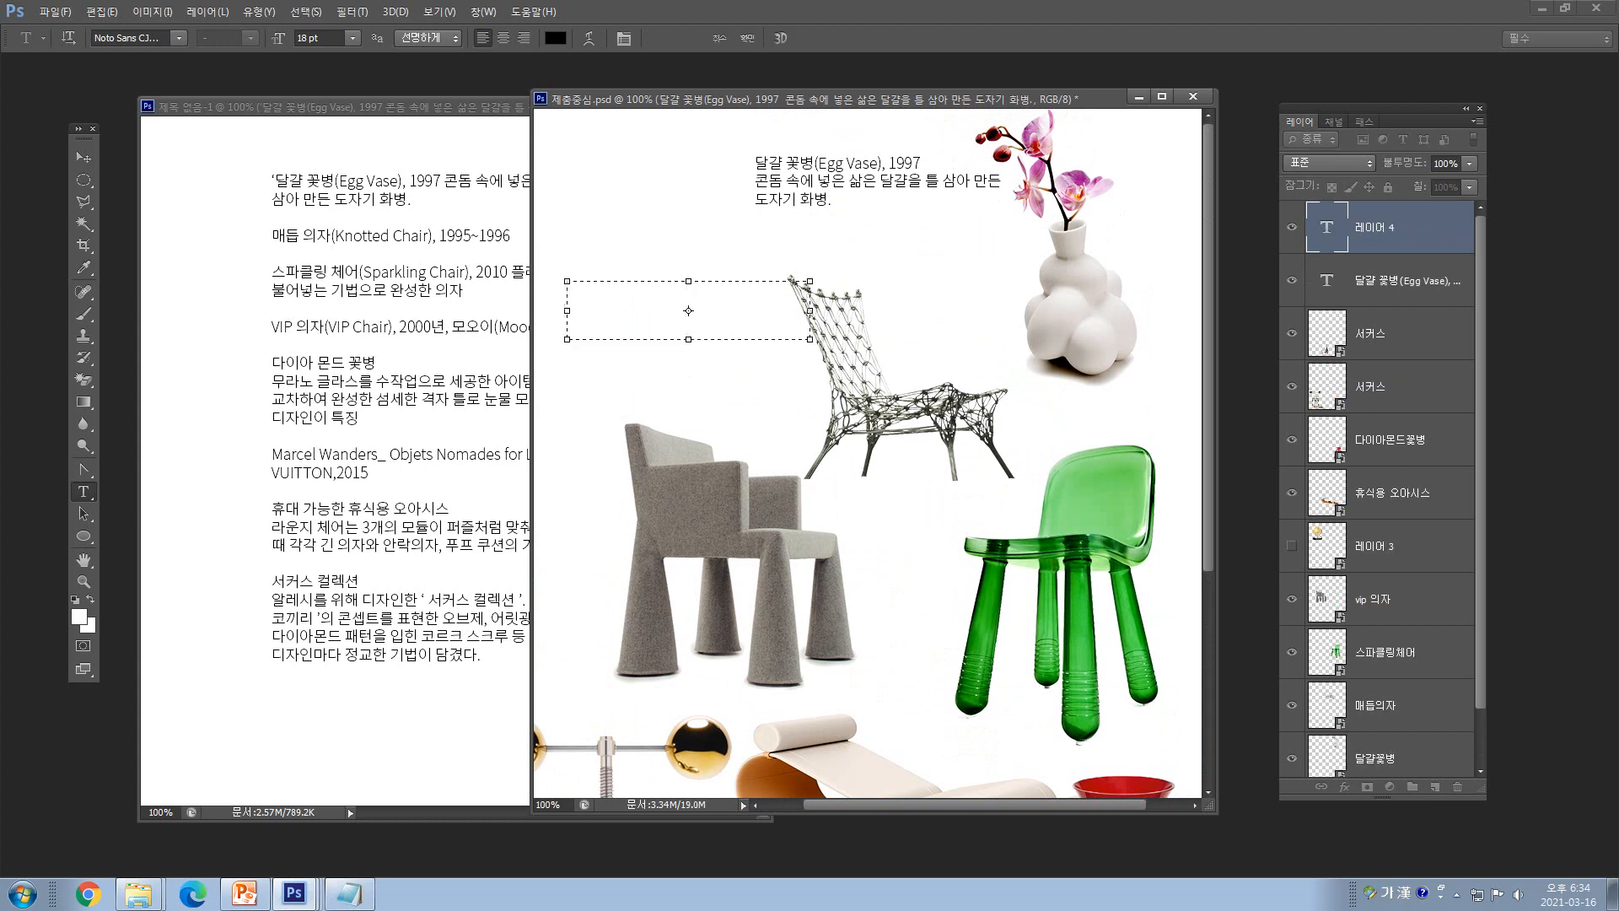
pyautogui.write('매듭 의자(Knotted Chair), 1995~1996')
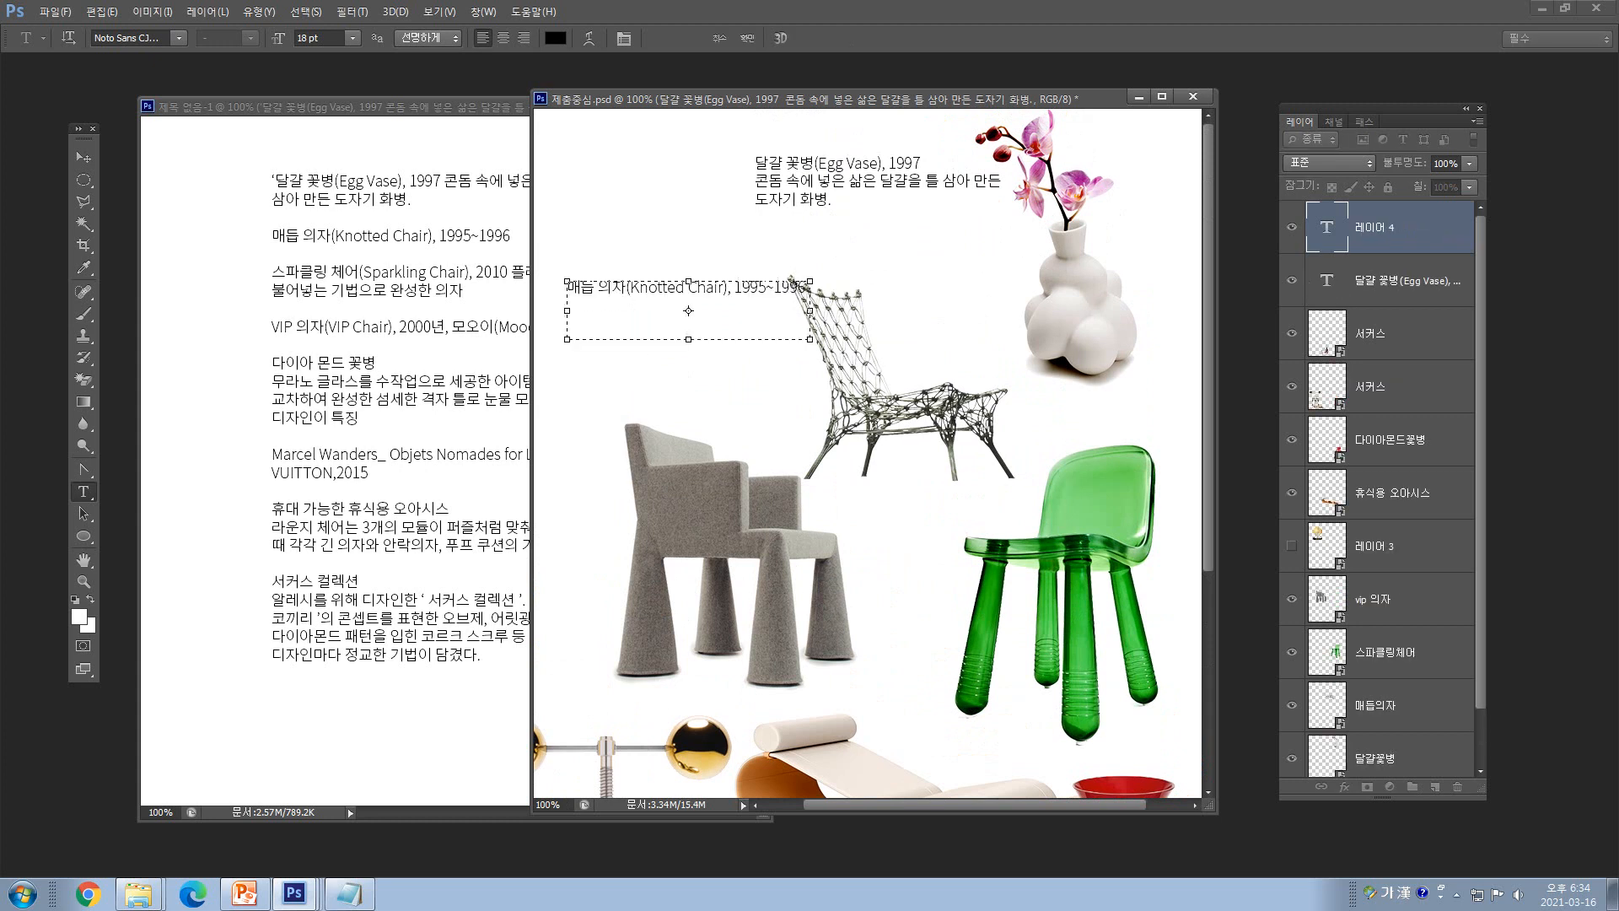
pyautogui.moveTo(688, 339); pyautogui.dragTo(688, 309)
pyautogui.hotkey('ctrl', 'Return')
pyautogui.press('v')
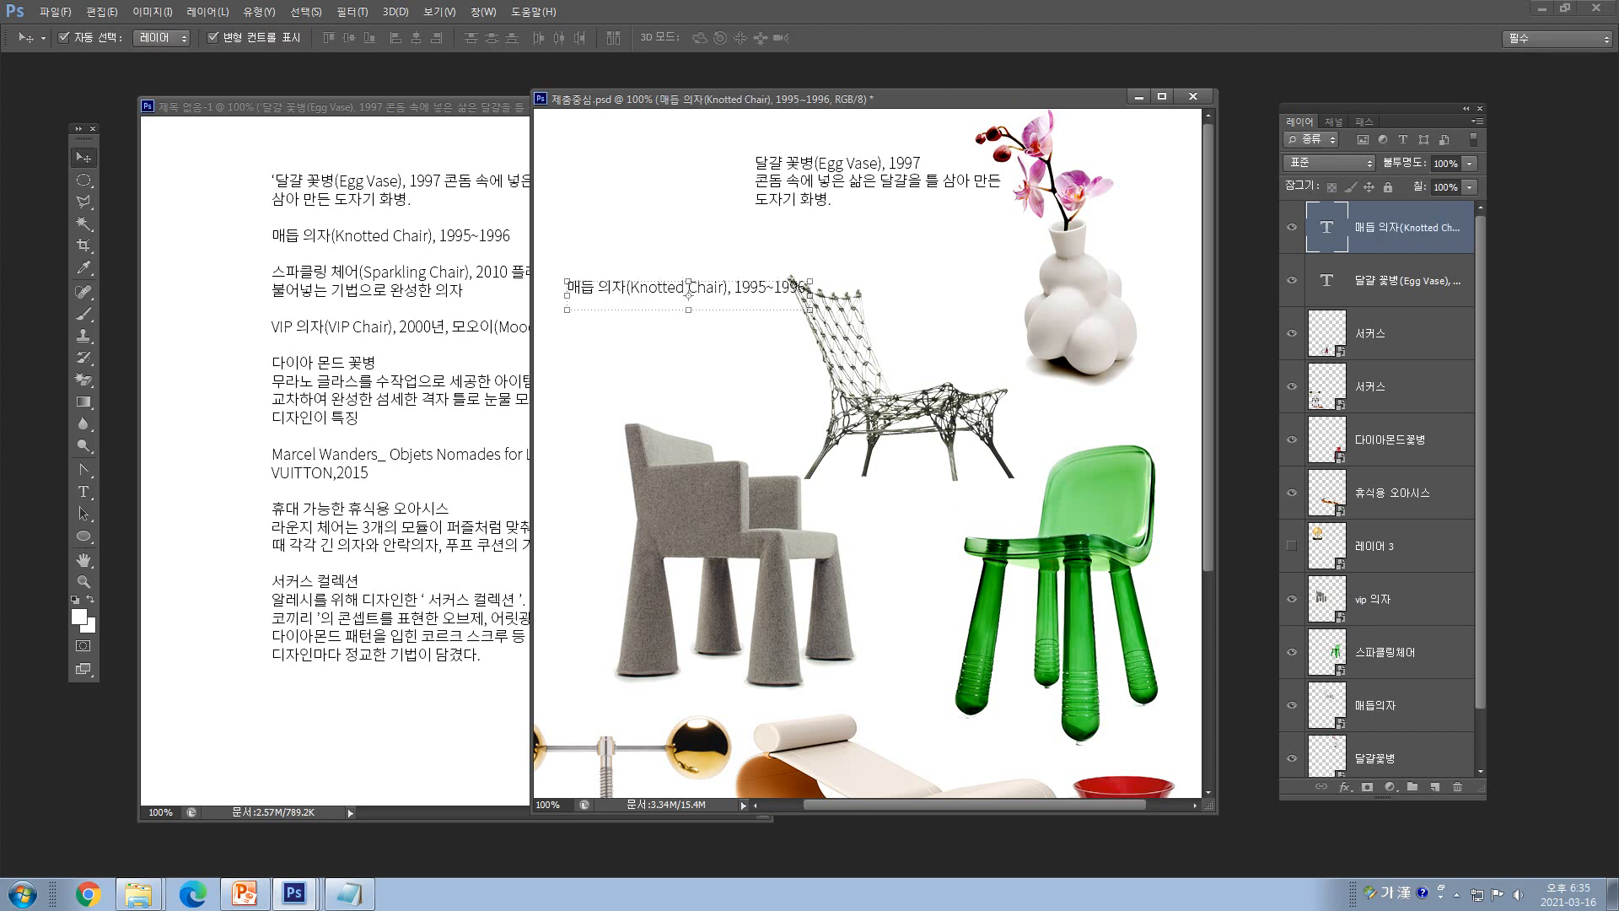
# - Move the Knotted Chair caption up and slightly left, above the chair's backrest, keeping its scale at 100%
pyautogui.moveTo(666, 288)
pyautogui.mouseDown()
pyautogui.moveTo(655, 240)
pyautogui.moveTo(677, 297)
pyautogui.mouseUp()
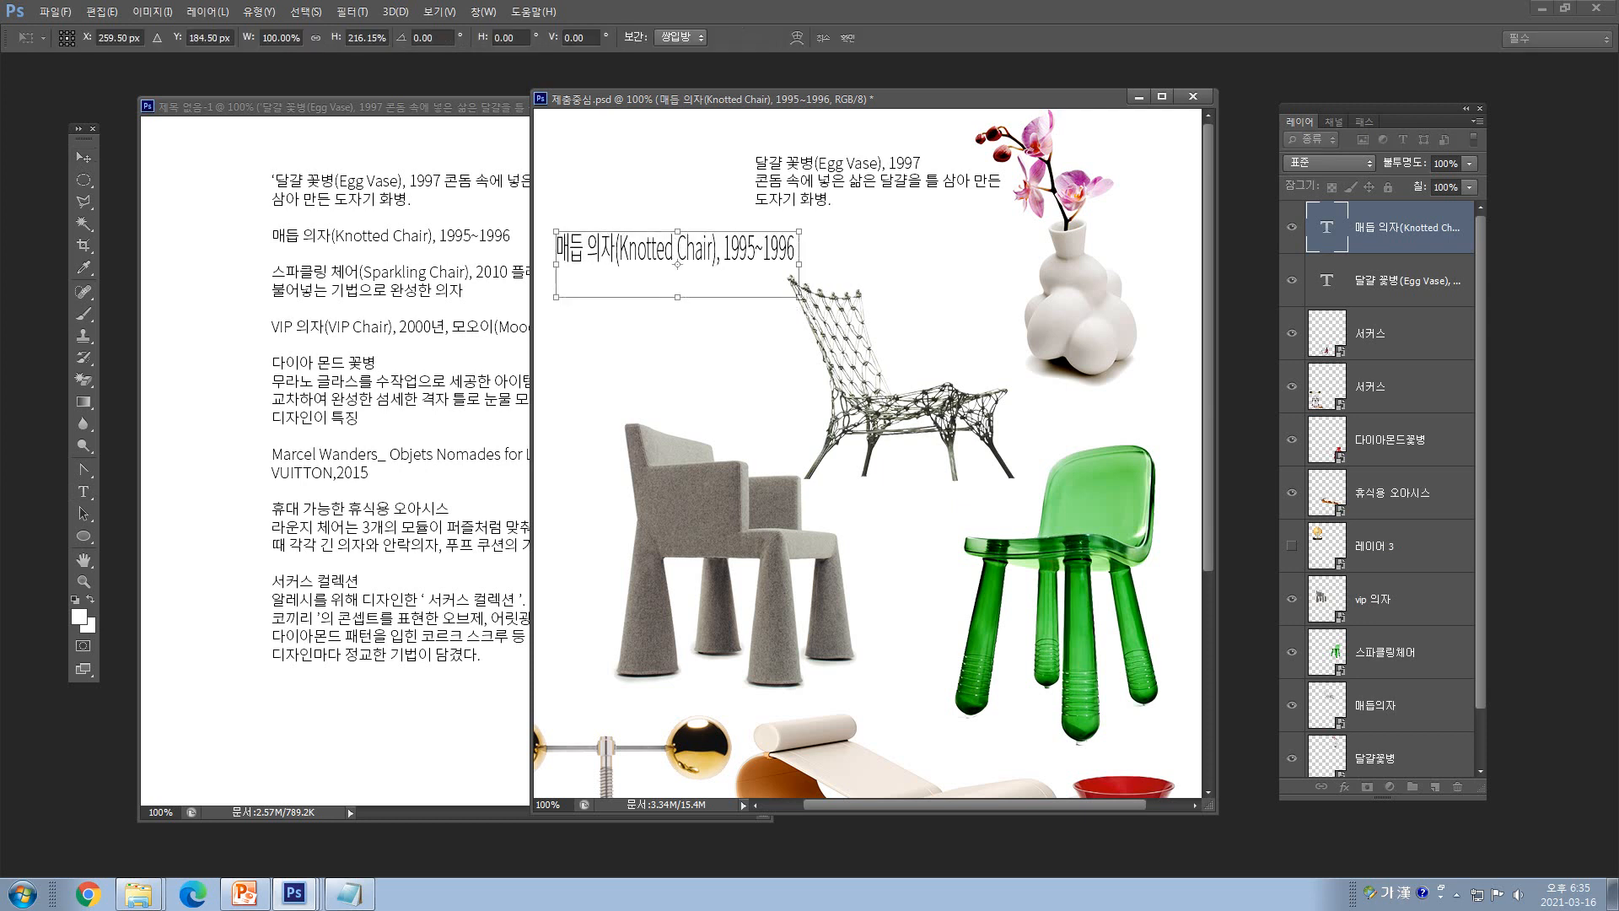
pyautogui.press('Escape')
pyautogui.hotkey('ctrl', 't')
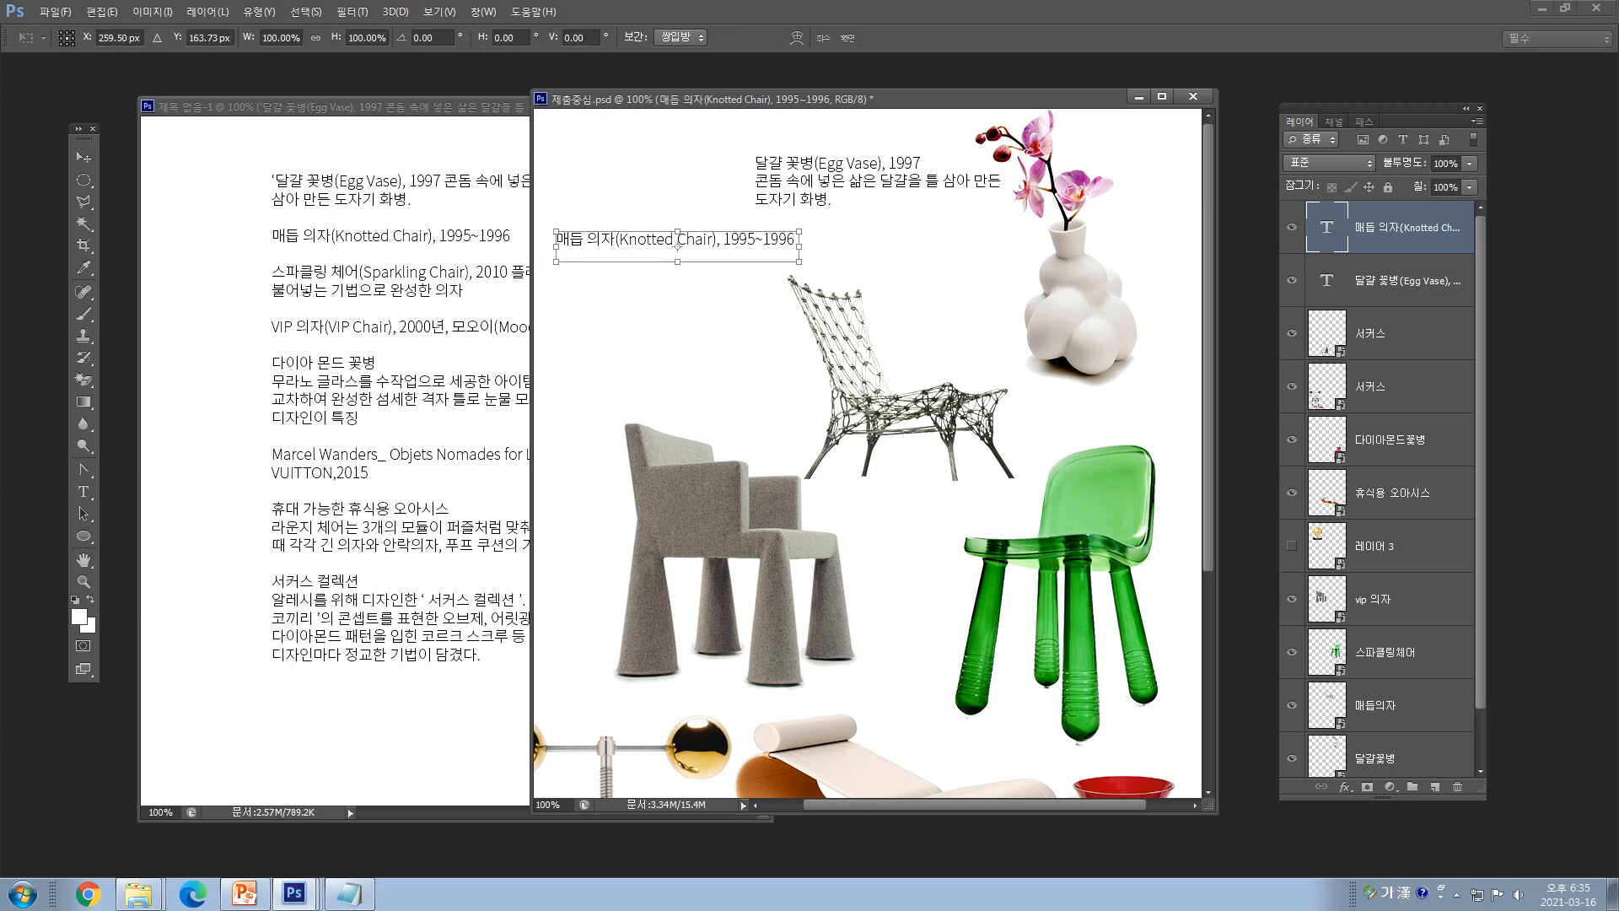
pyautogui.moveTo(677, 261)
pyautogui.mouseDown()
pyautogui.moveTo(677, 306)
pyautogui.moveTo(677, 262)
pyautogui.mouseUp()
pyautogui.press('Return')
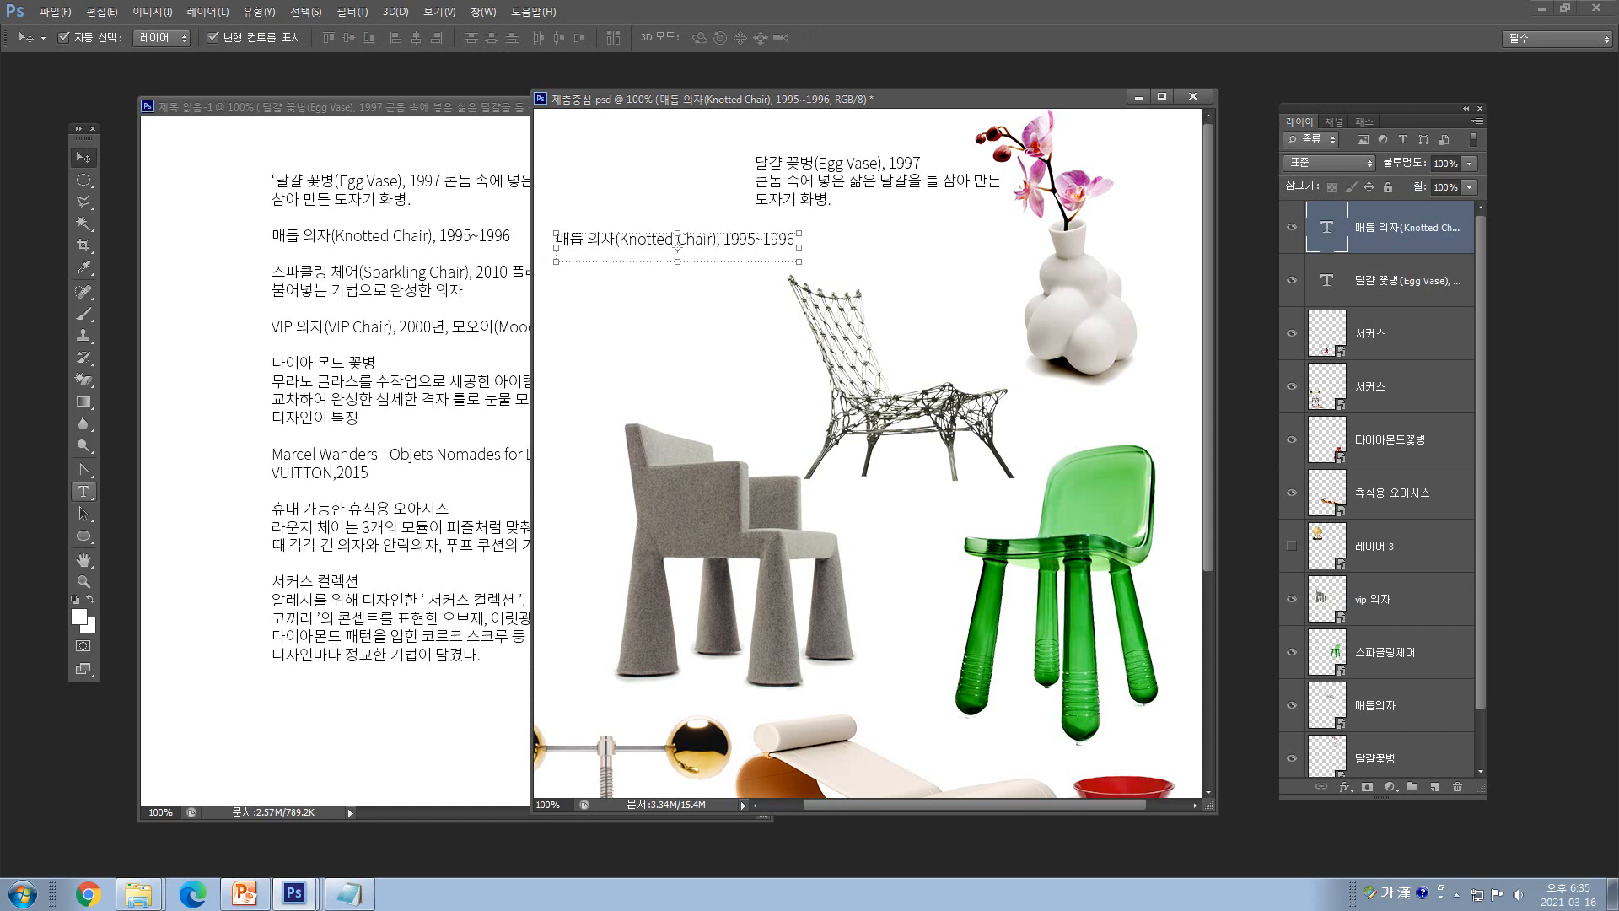
# - Open the Knotted Chair caption for editing with the Type tool
pyautogui.click(83, 492)
pyautogui.click(717, 241)
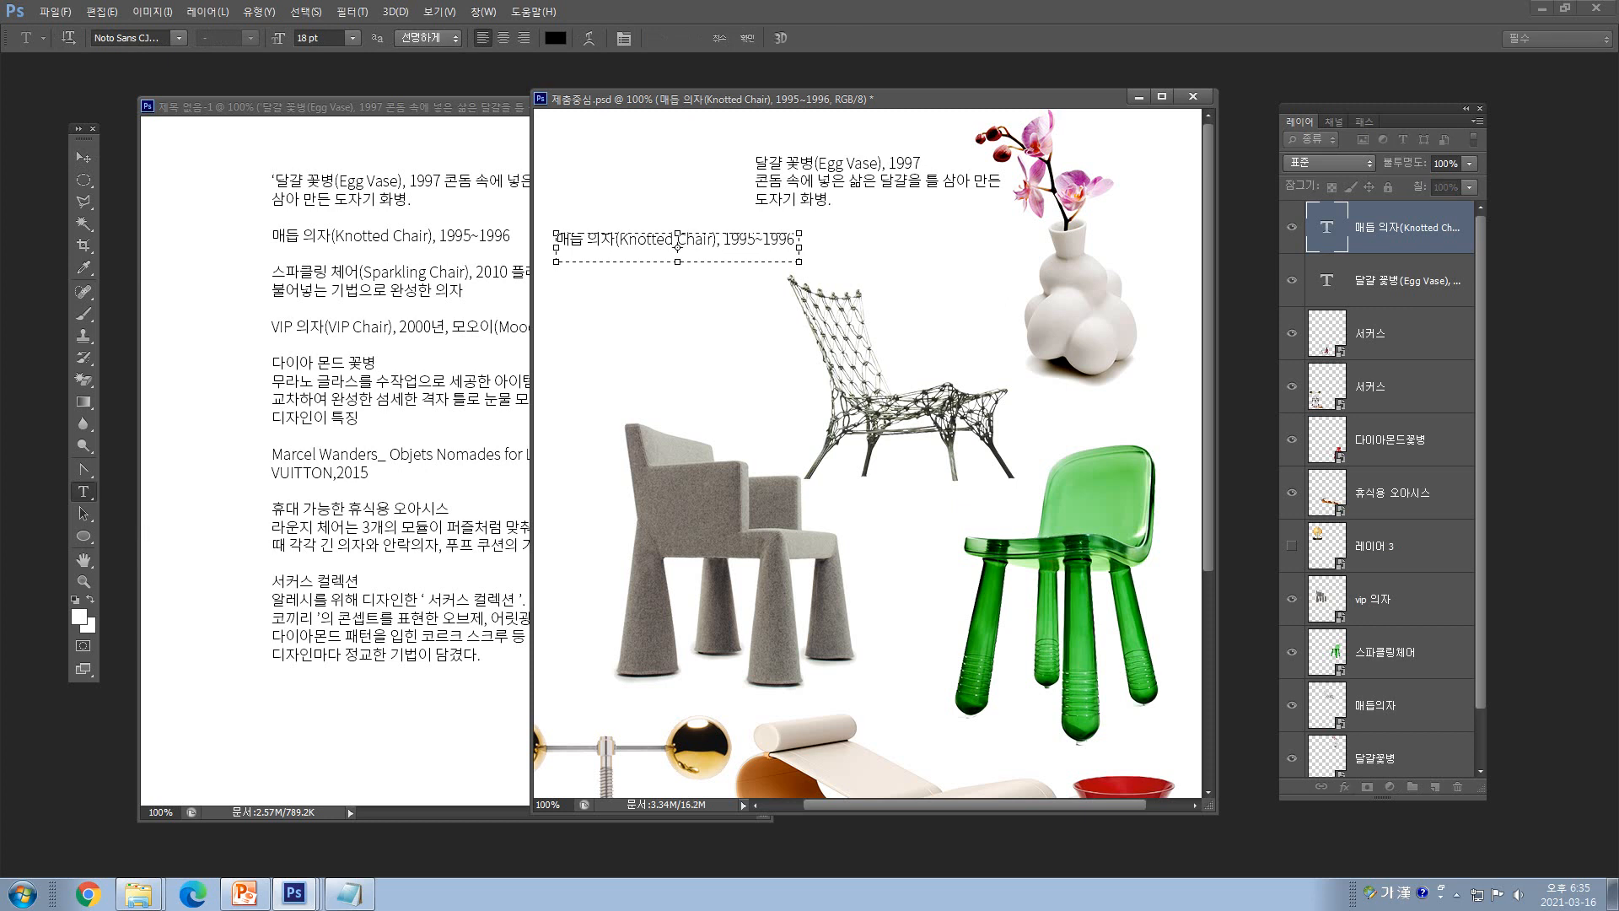
pyautogui.press('End')
pyautogui.hotkey('shift', 'Left')
pyautogui.click(795, 245)
pyautogui.press('BackSpace')
pyautogui.press('BackSpace')
pyautogui.press('BackSpace')
pyautogui.press('BackSpace')
pyautogui.press('BackSpace')
pyautogui.press('BackSpace')
pyautogui.press('BackSpace')
pyautogui.press('BackSpace')
pyautogui.press('BackSpace')
pyautogui.press('BackSpace')
pyautogui.press('BackSpace')
pyautogui.press('BackSpace')
pyautogui.press('BackSpace')
pyautogui.press('BackSpace')
pyautogui.press('BackSpace')
pyautogui.press('BackSpace')
pyautogui.press('BackSpace')
pyautogui.press('BackSpace')
pyautogui.hotkey('ctrl', 'z')
pyautogui.press('Escape')
# - Move the Knotted Chair caption down and closer to the knotted chair image
pyautogui.press('v')
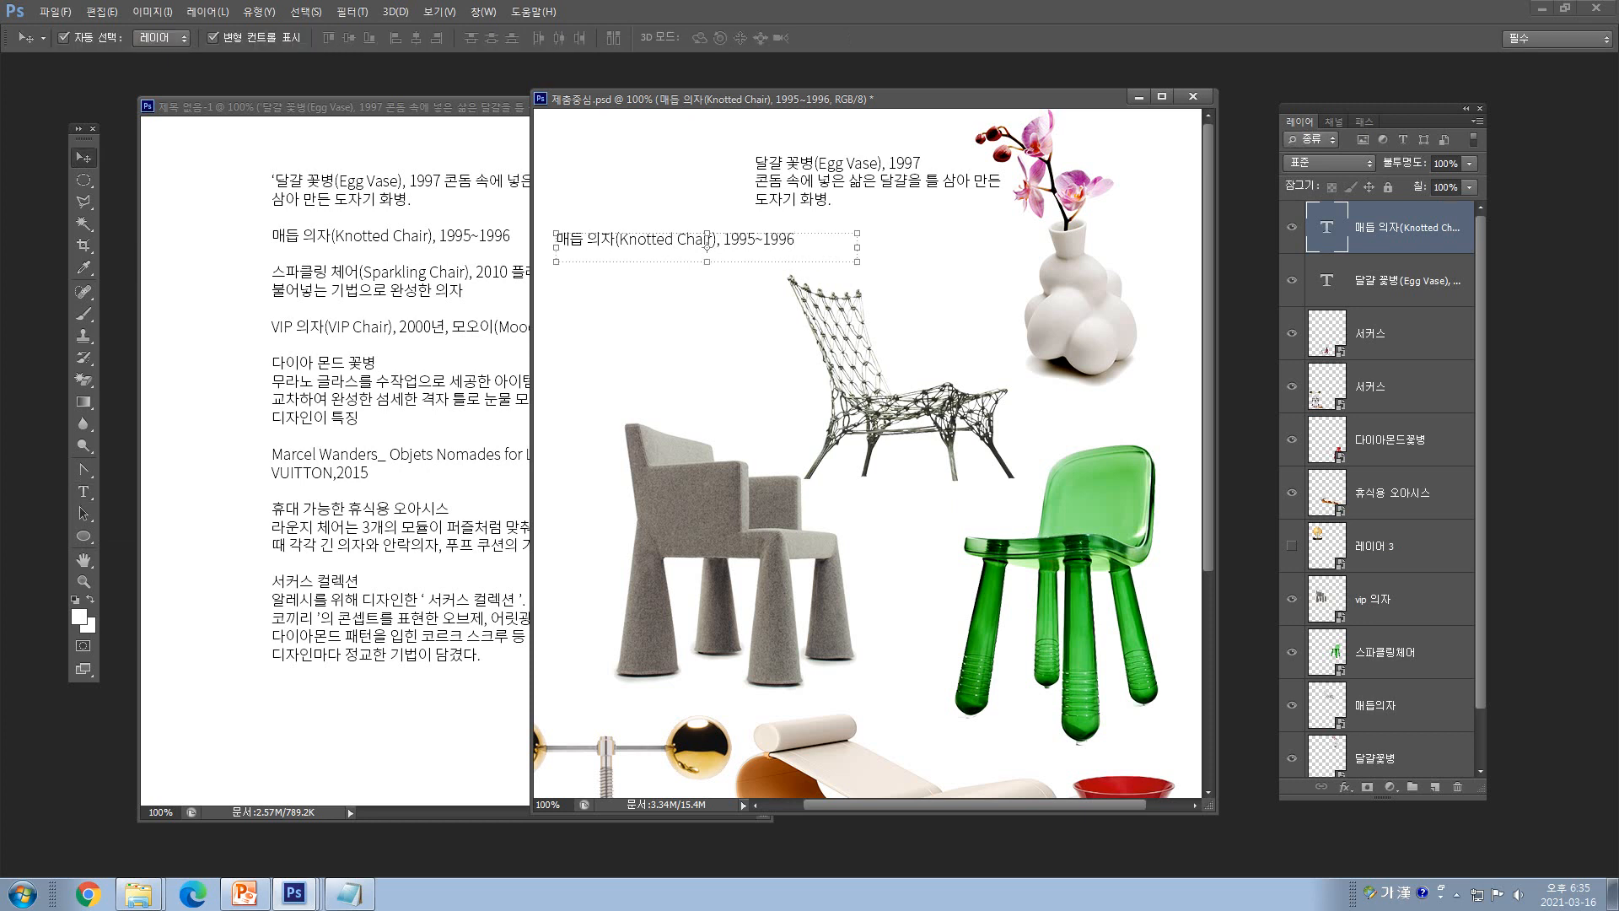
pyautogui.moveTo(666, 242); pyautogui.dragTo(716, 270)
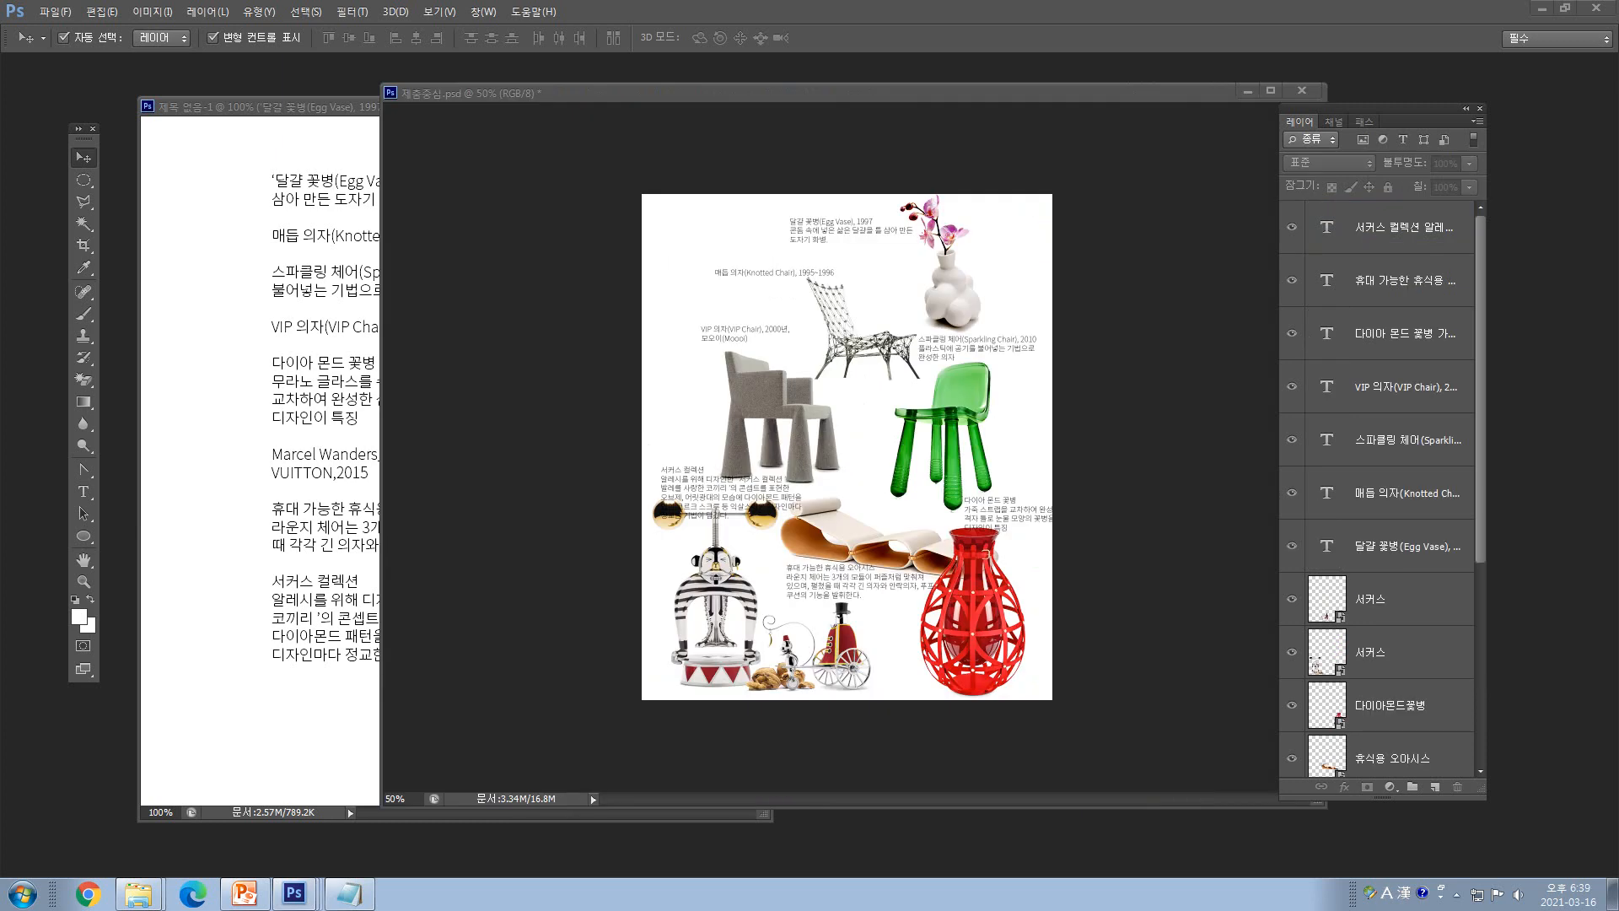
pyautogui.moveTo(759, 93); pyautogui.dragTo(620, 96)
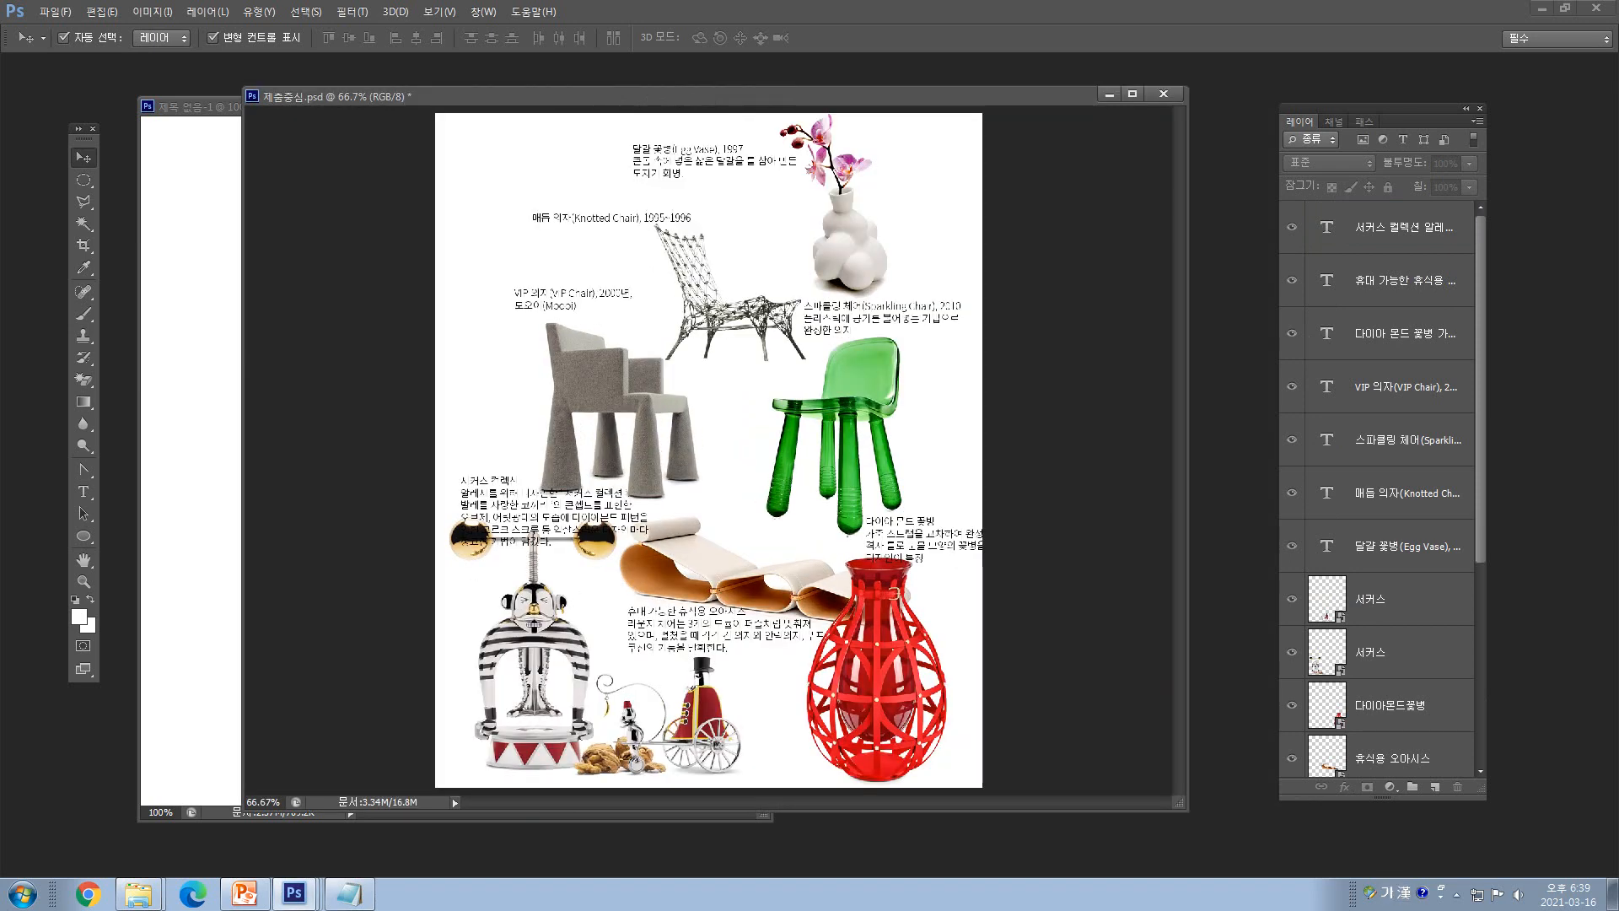
pyautogui.hotkey('ctrl', '+')
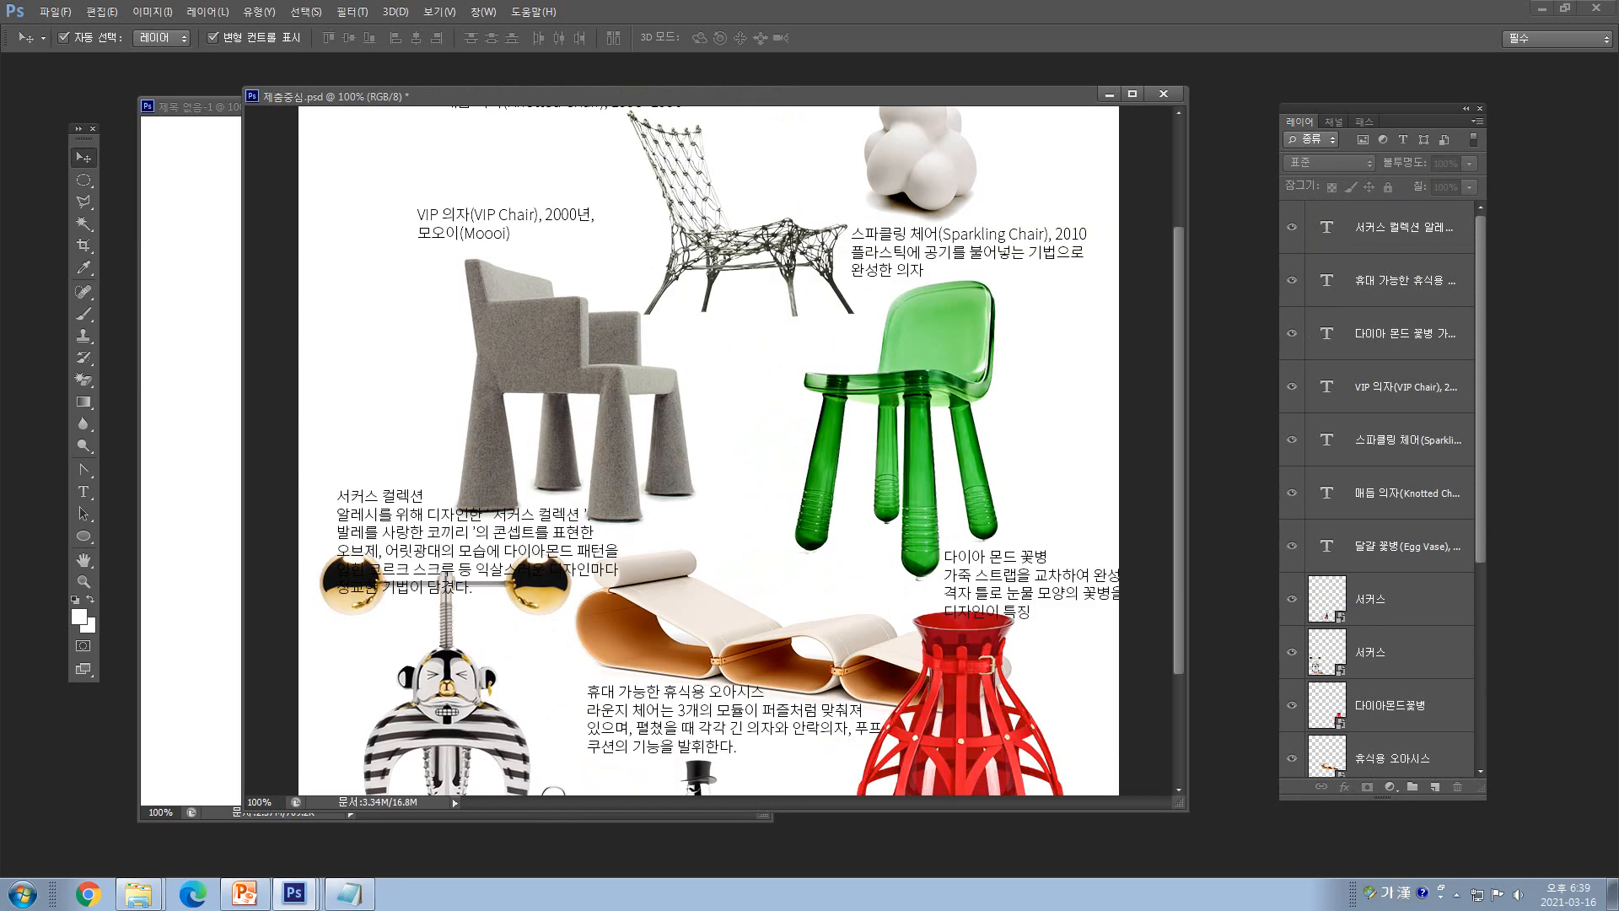
pyautogui.scroll(4, 708, 451)
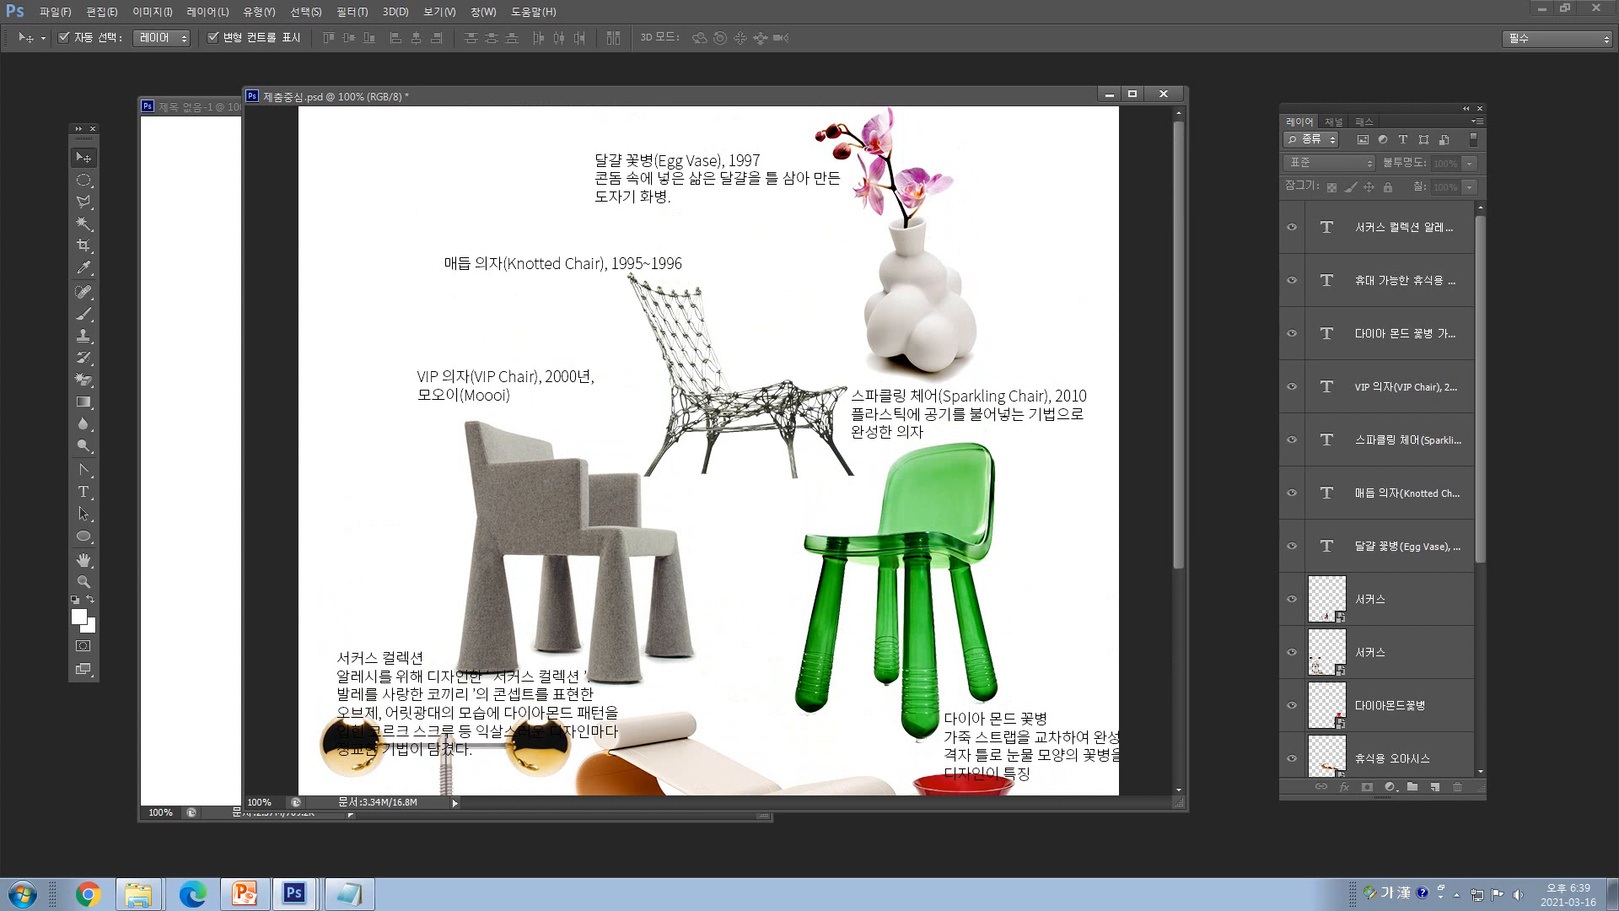
pyautogui.scroll(-8, 708, 451)
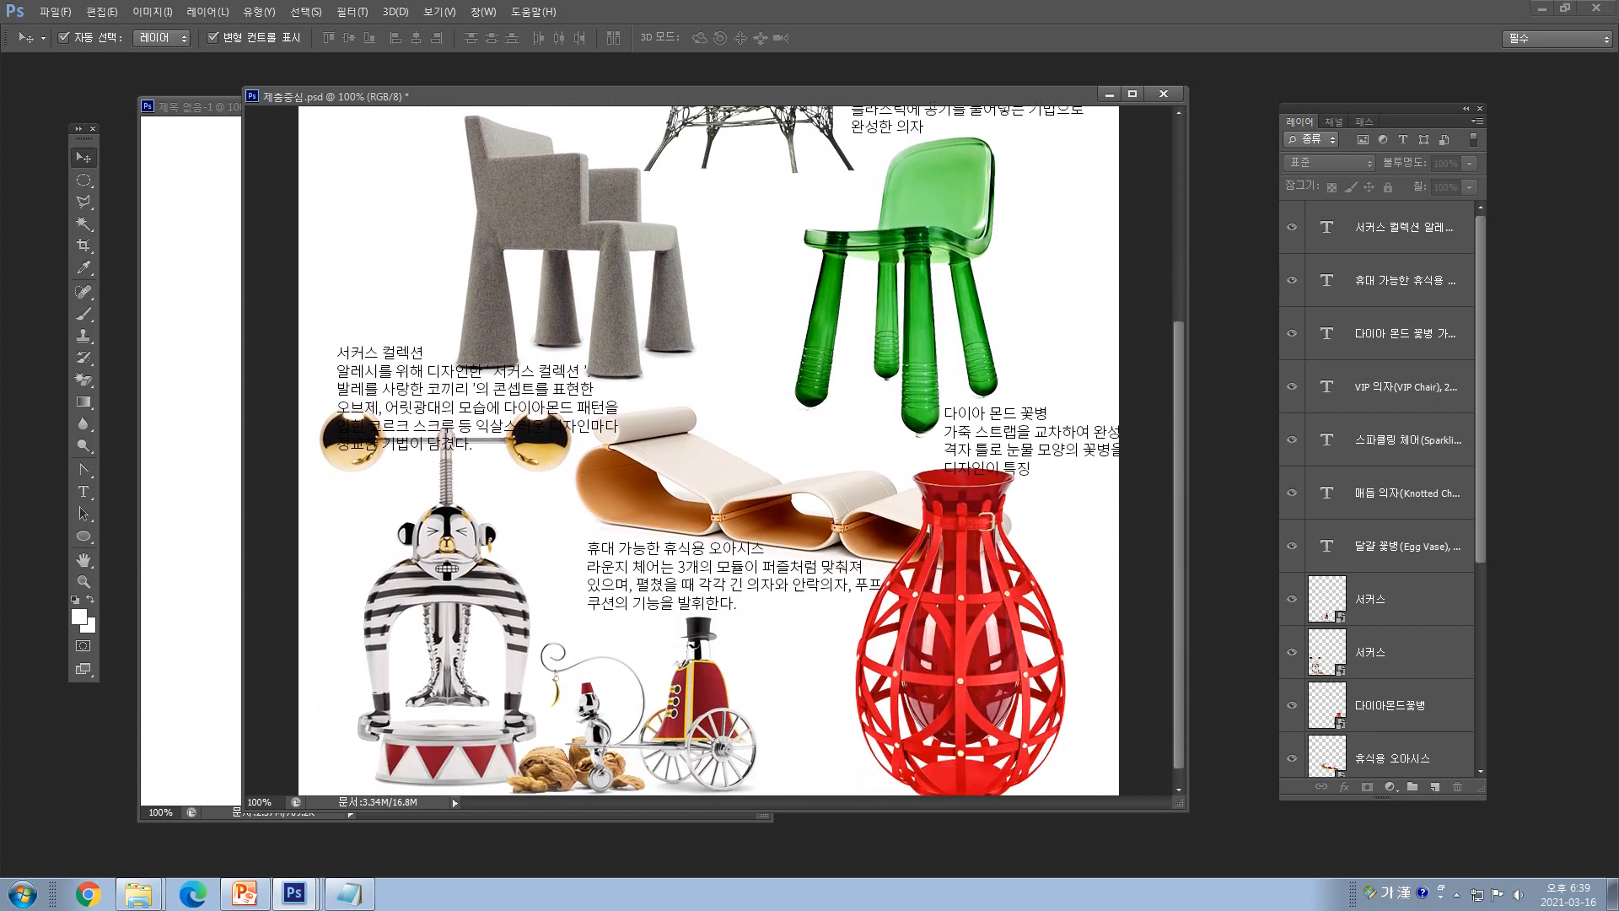
pyautogui.scroll(-1, 709, 451)
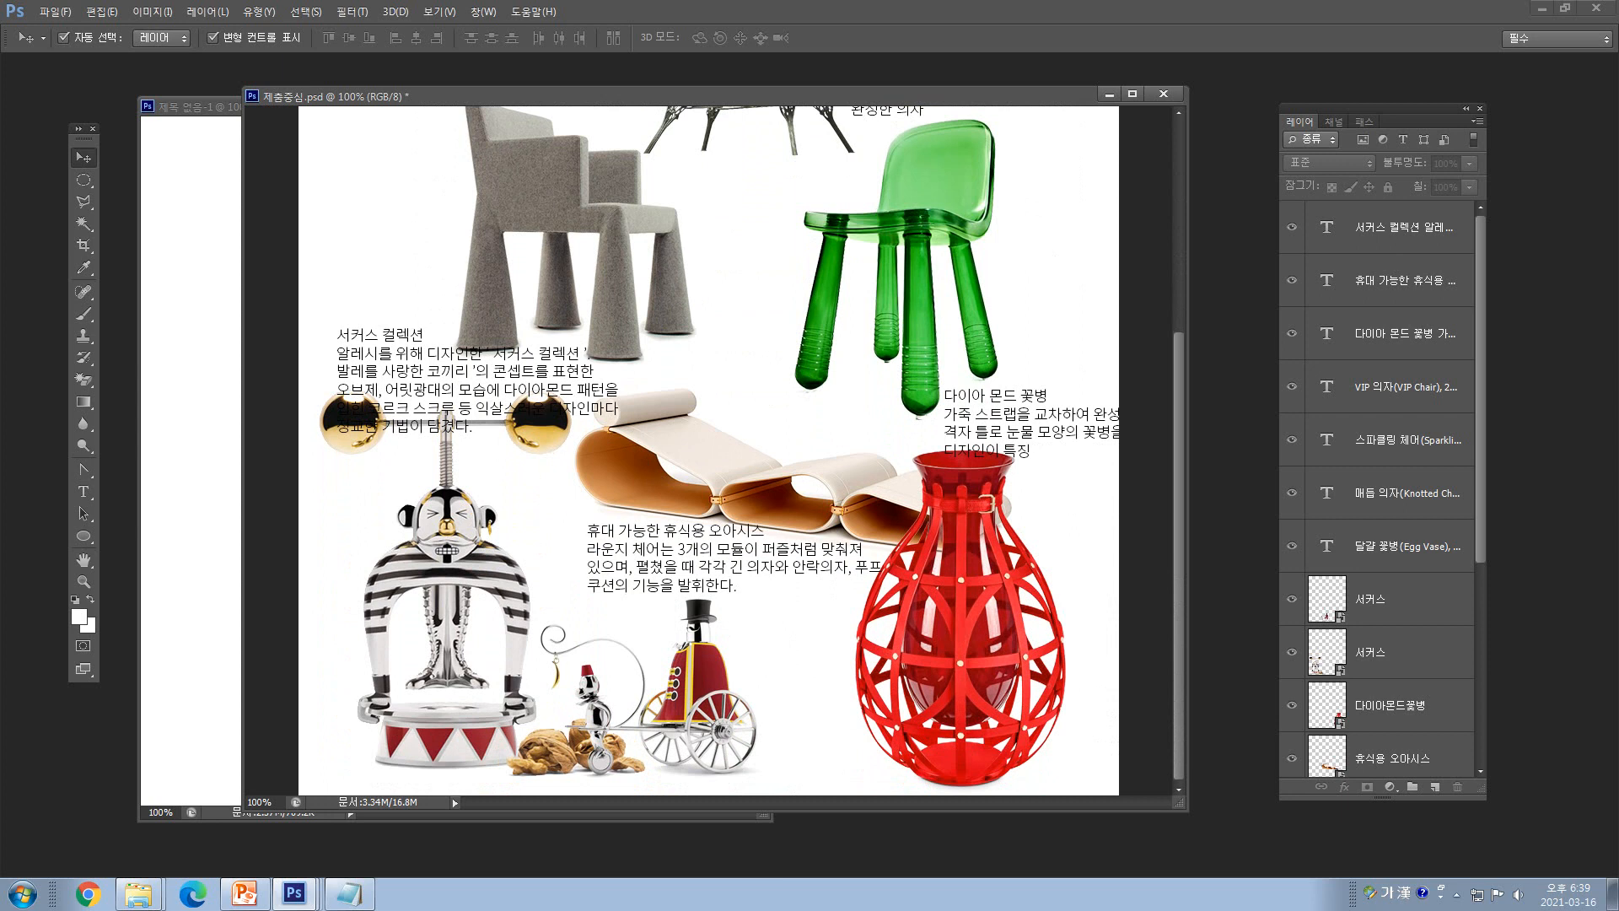
# - Widen the Layers panel to show longer layer names and set its thumbnails to the smallest size
pyautogui.moveTo(1383, 108); pyautogui.dragTo(1213, 91)
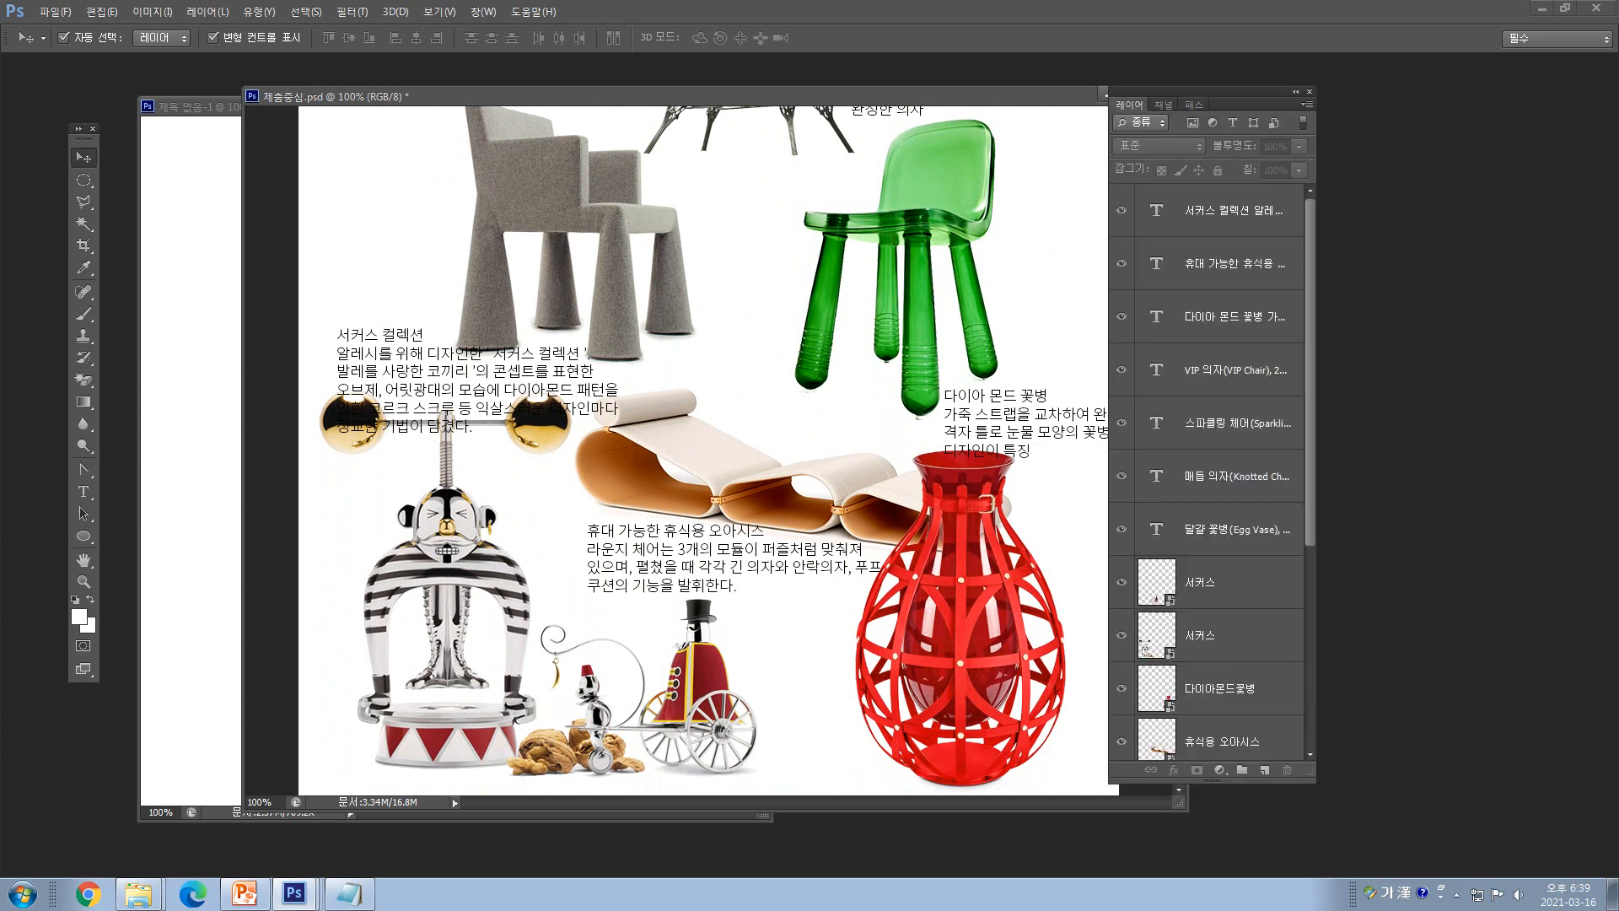
pyautogui.moveTo(1315, 430); pyautogui.dragTo(1489, 430)
pyautogui.scroll(-6, 1299, 430)
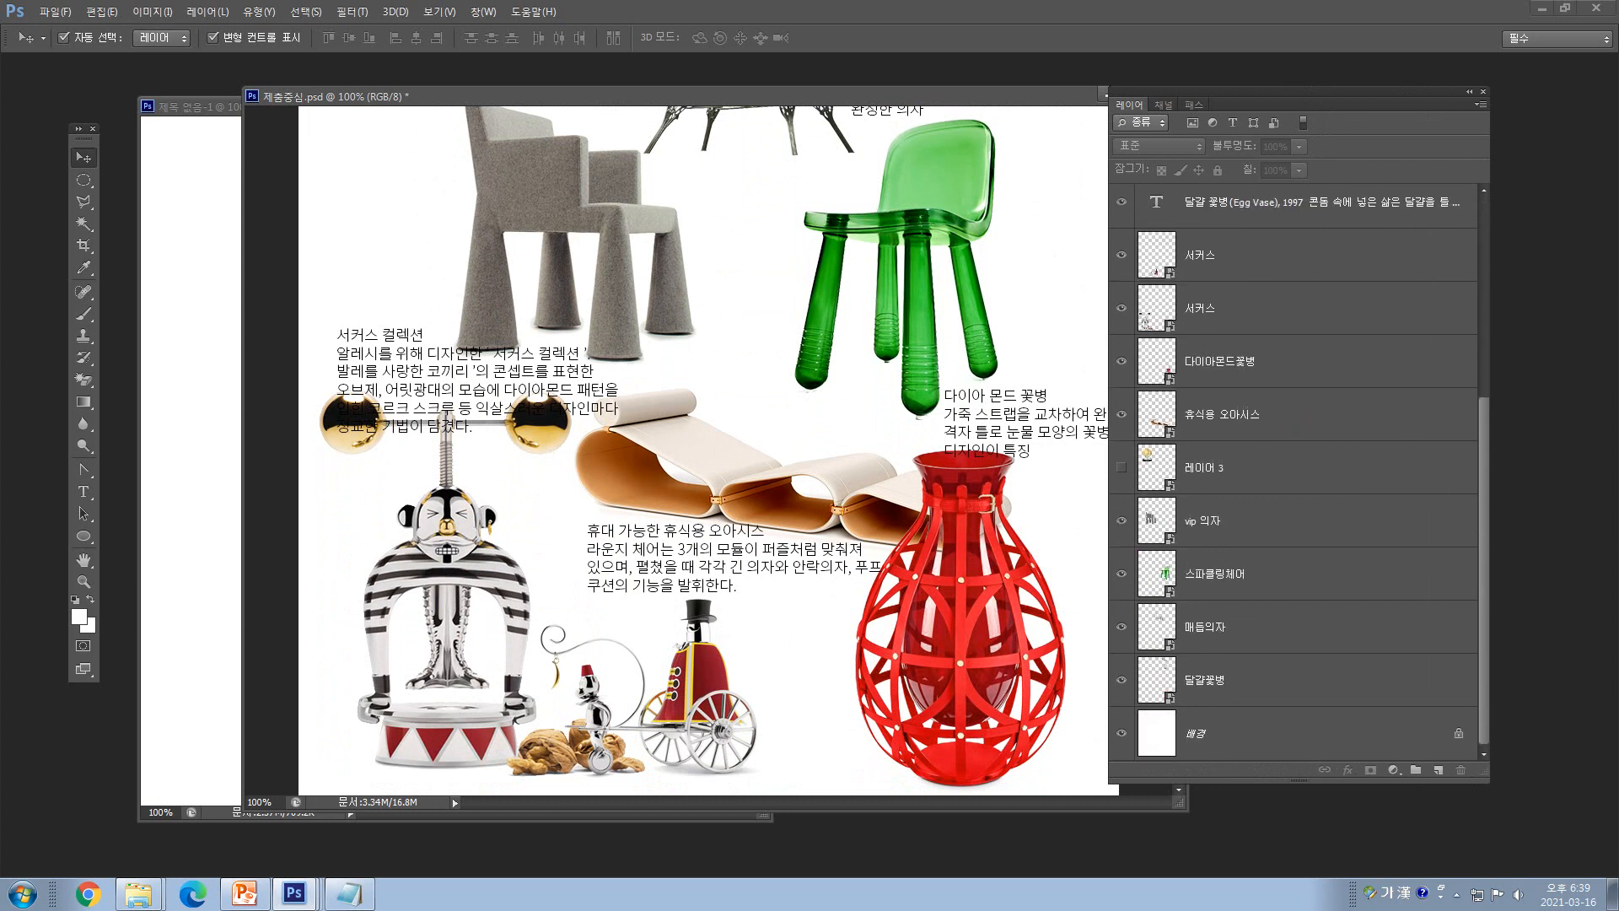
pyautogui.scroll(3, 1298, 430)
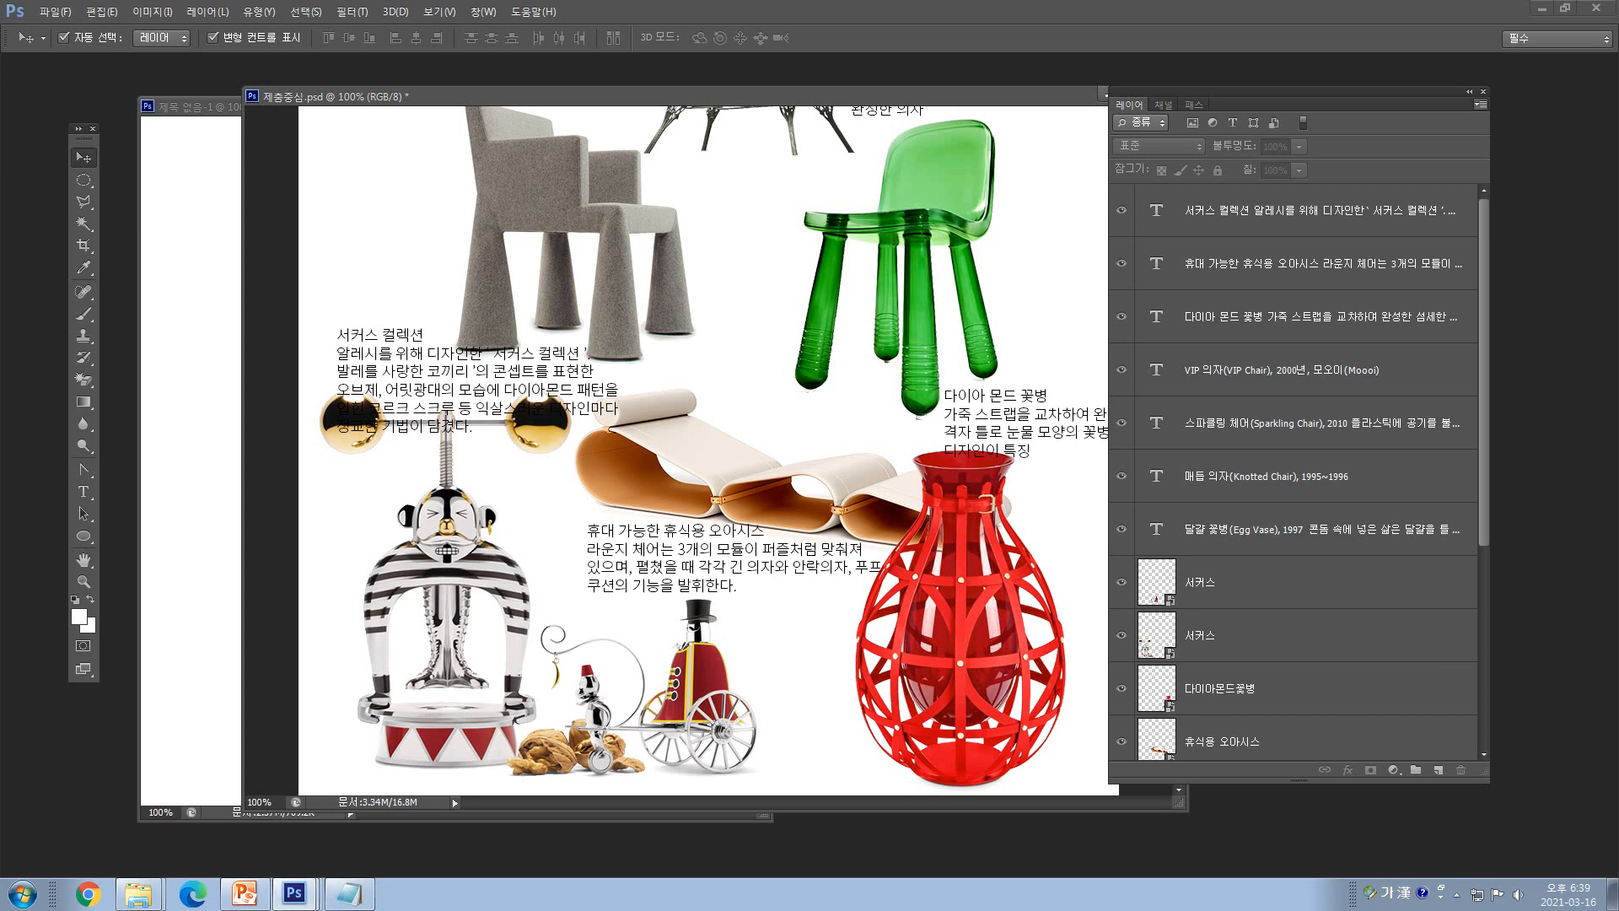
pyautogui.click(1481, 104)
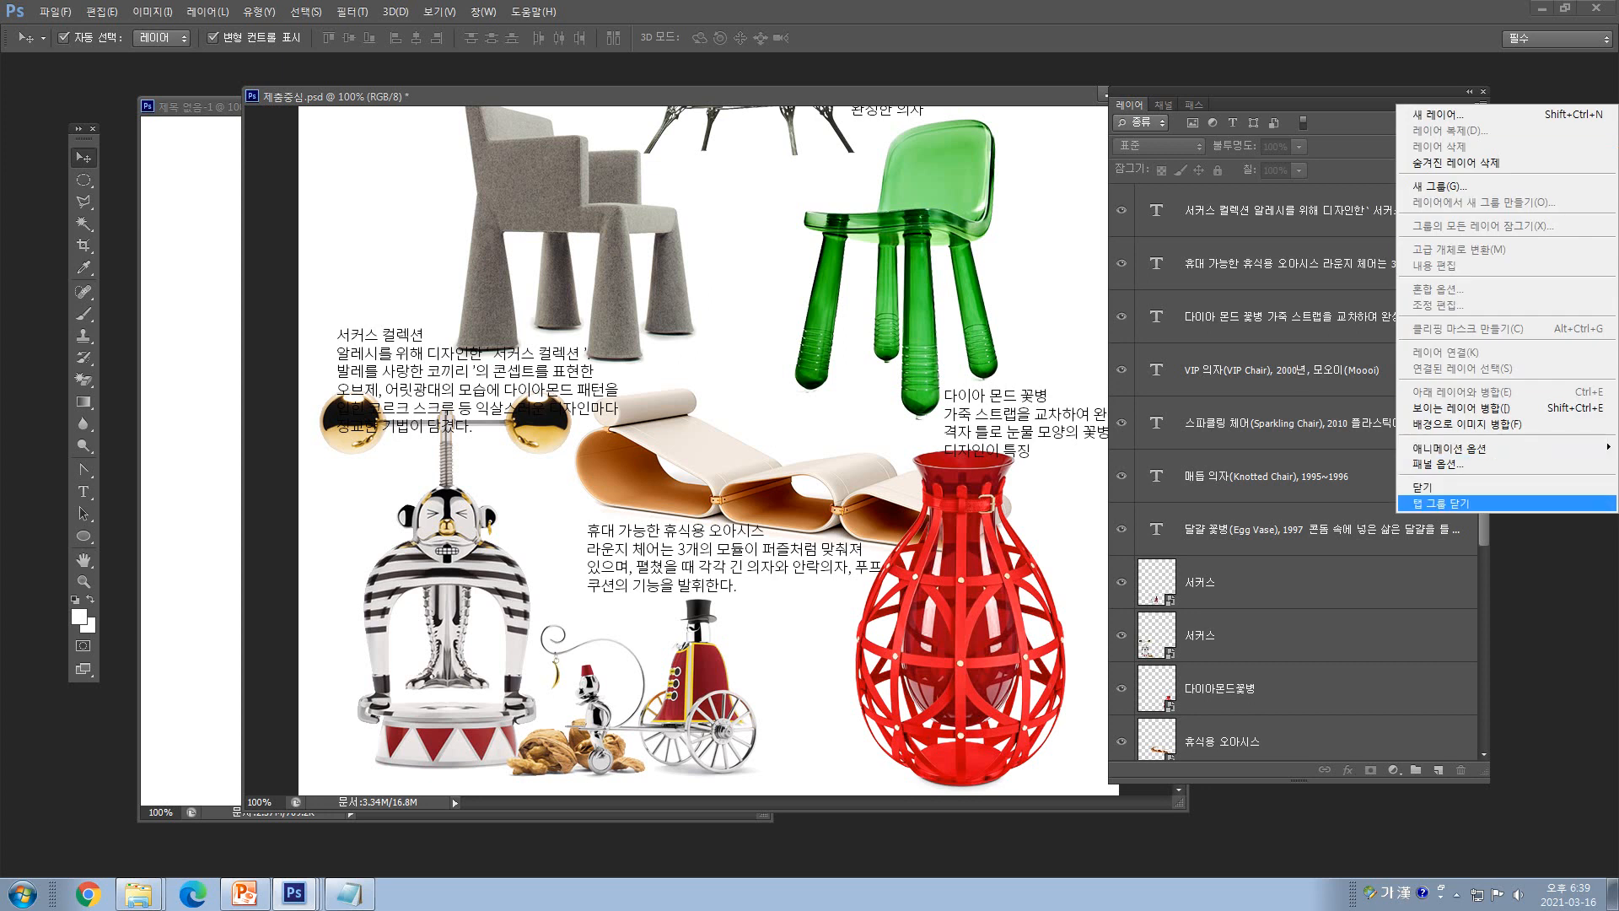
pyautogui.click(1433, 463)
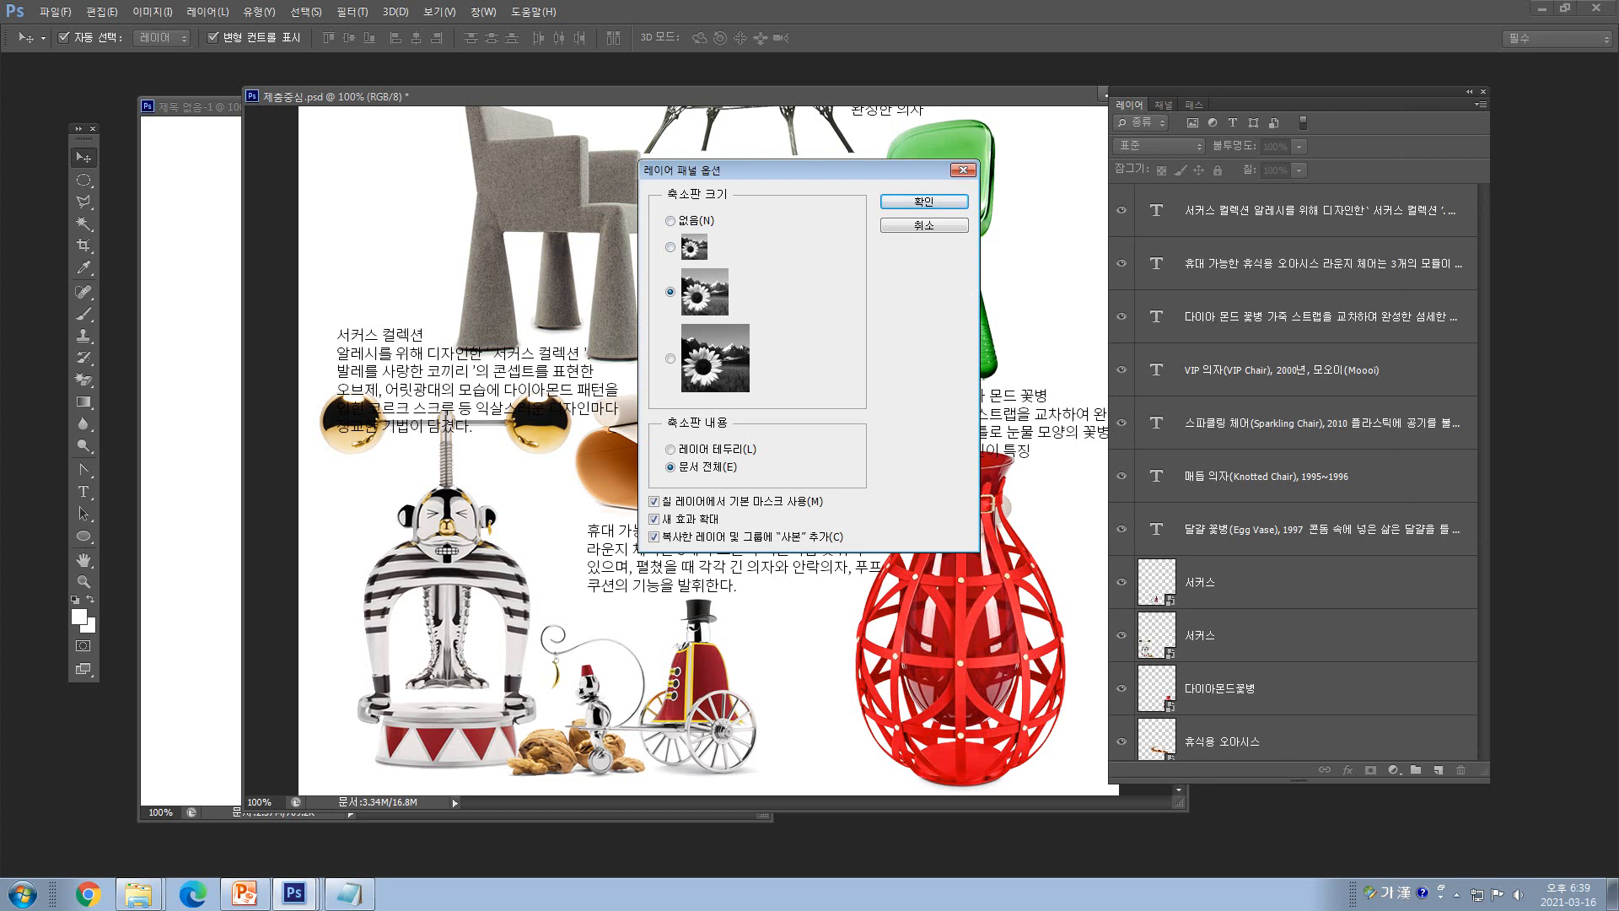
pyautogui.click(670, 247)
pyautogui.press('Return')
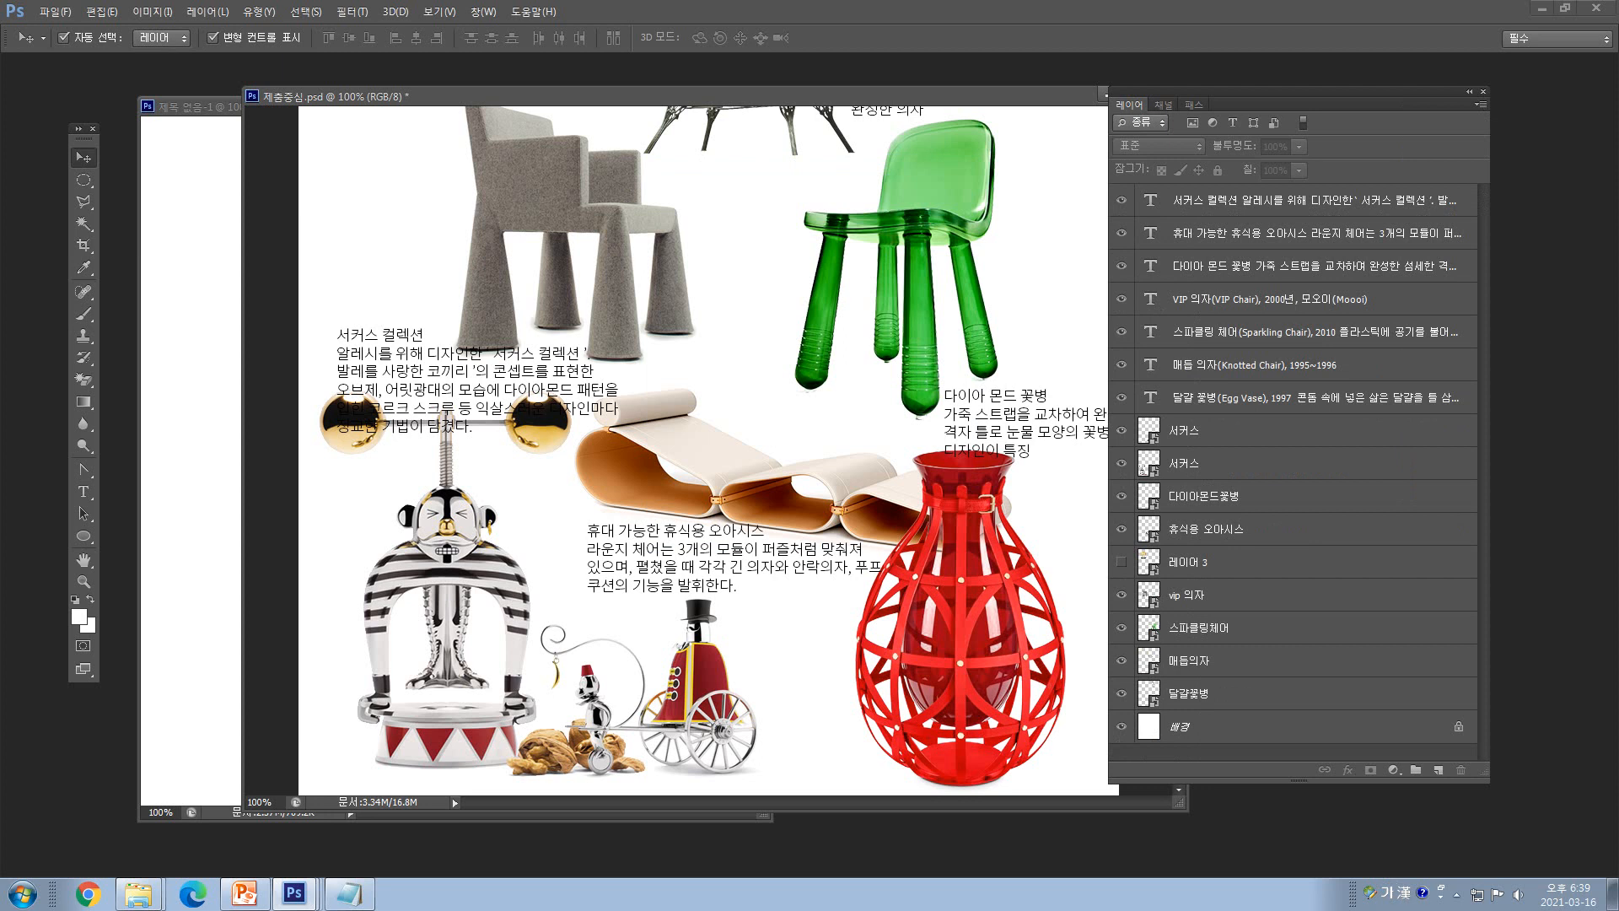
# - Narrow the Layers panel again and arrange it and the 제충중심.psd window side by side without overlap
pyautogui.moveTo(1489, 438); pyautogui.dragTo(1340, 438)
pyautogui.moveTo(1248, 92); pyautogui.dragTo(1463, 95)
pyautogui.click(194, 107)
pyautogui.moveTo(860, 96); pyautogui.dragTo(976, 98)
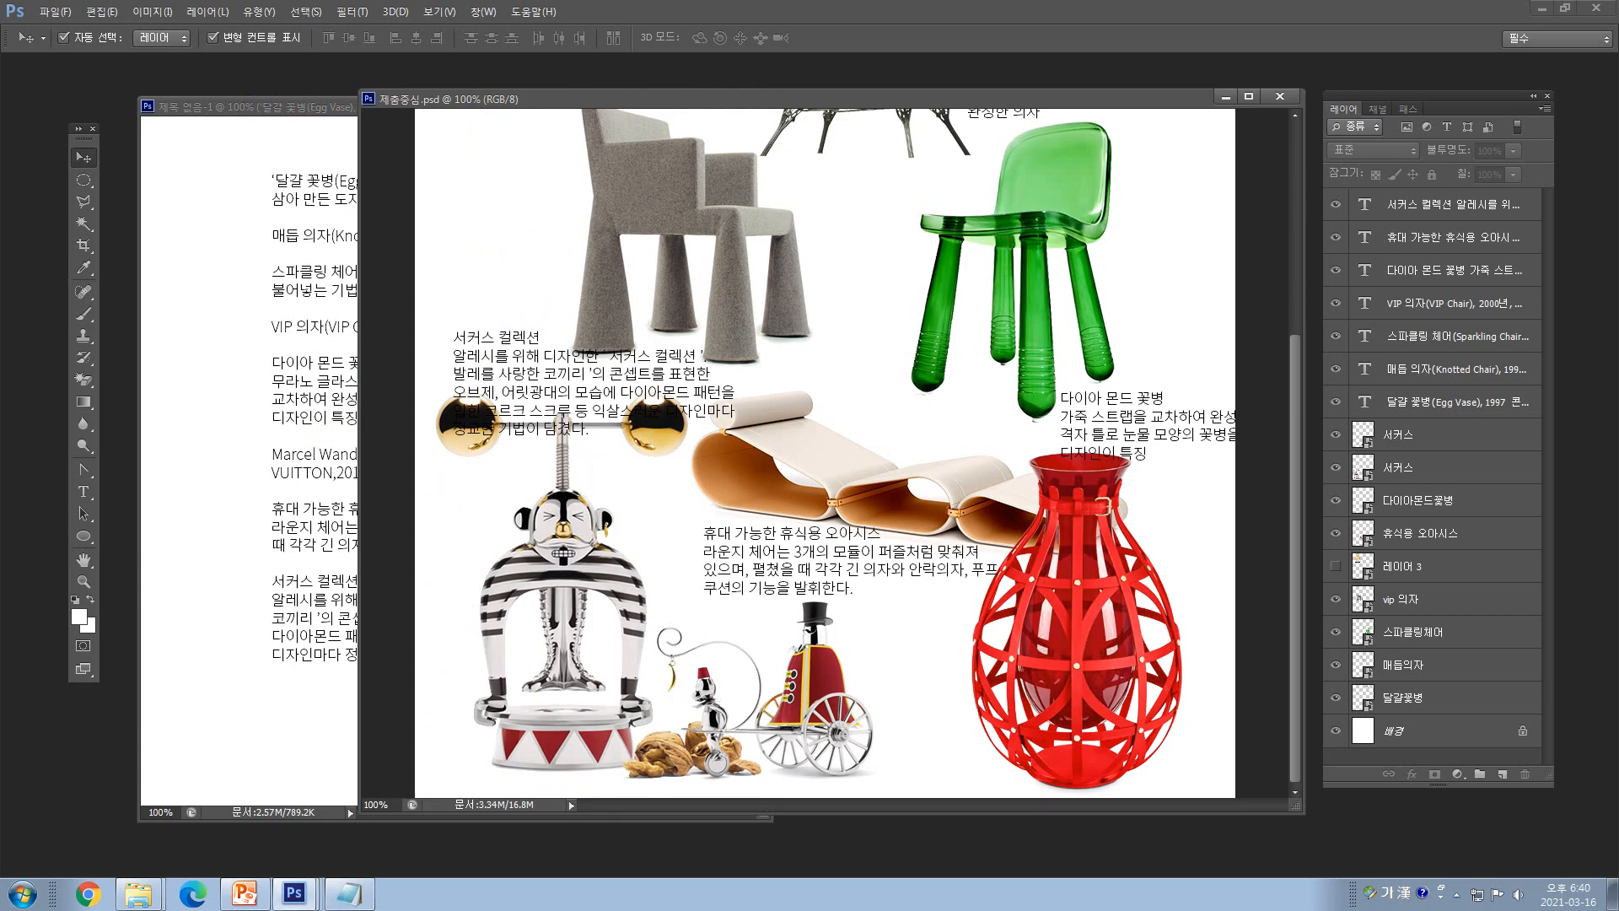
pyautogui.click(590, 374)
pyautogui.scroll(1, 590, 375)
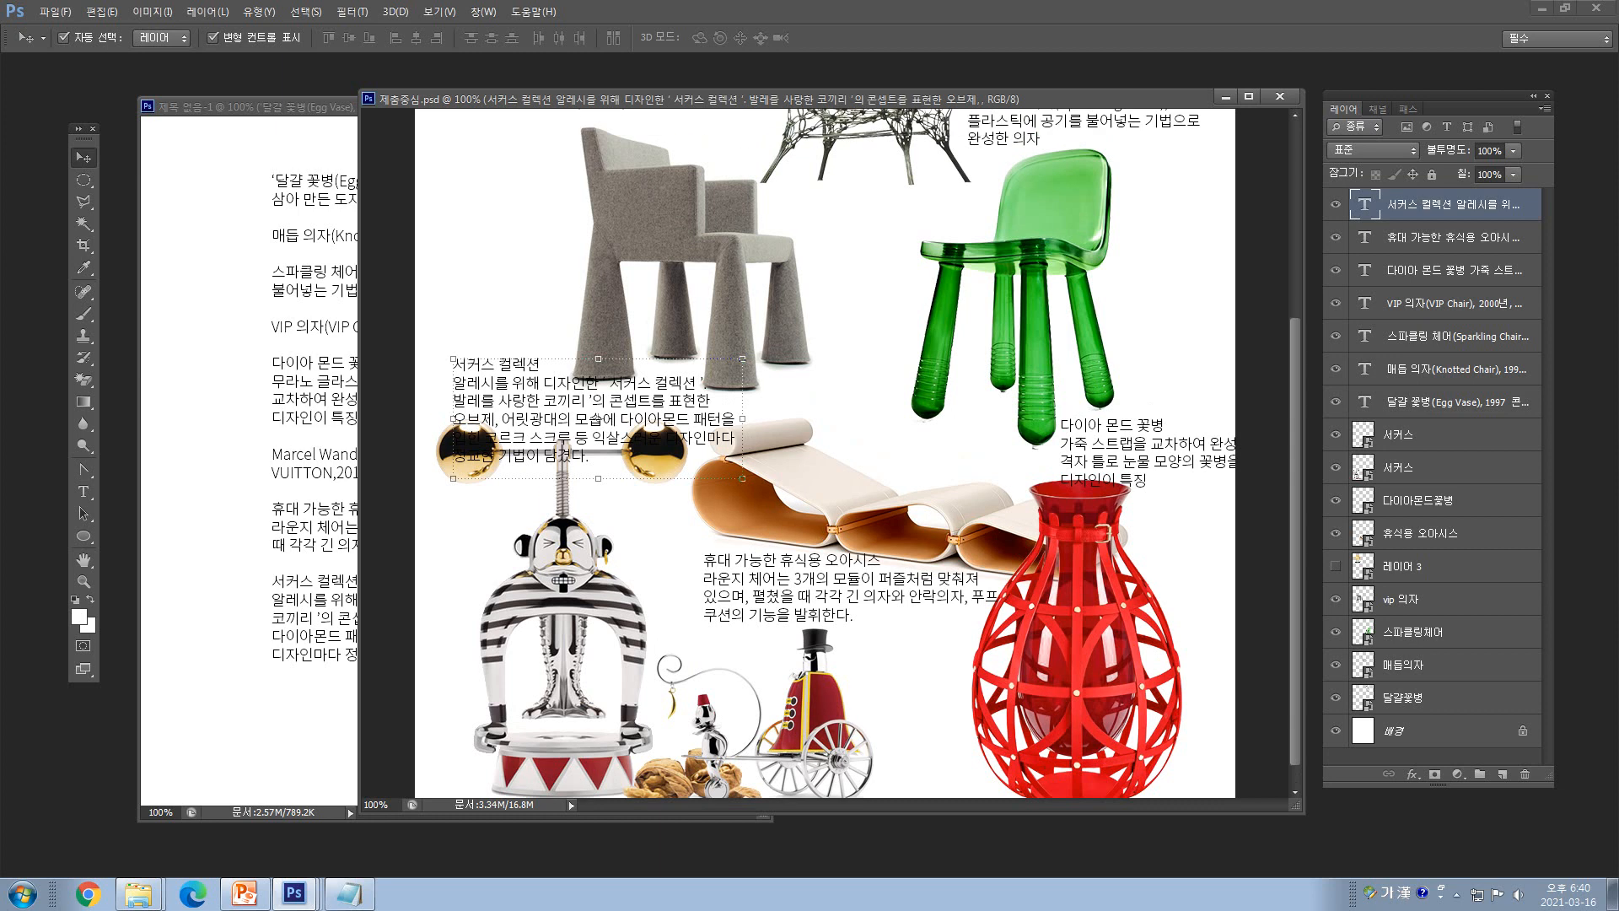
pyautogui.click(1457, 402)
pyautogui.moveTo(1457, 402); pyautogui.dragTo(1457, 680)
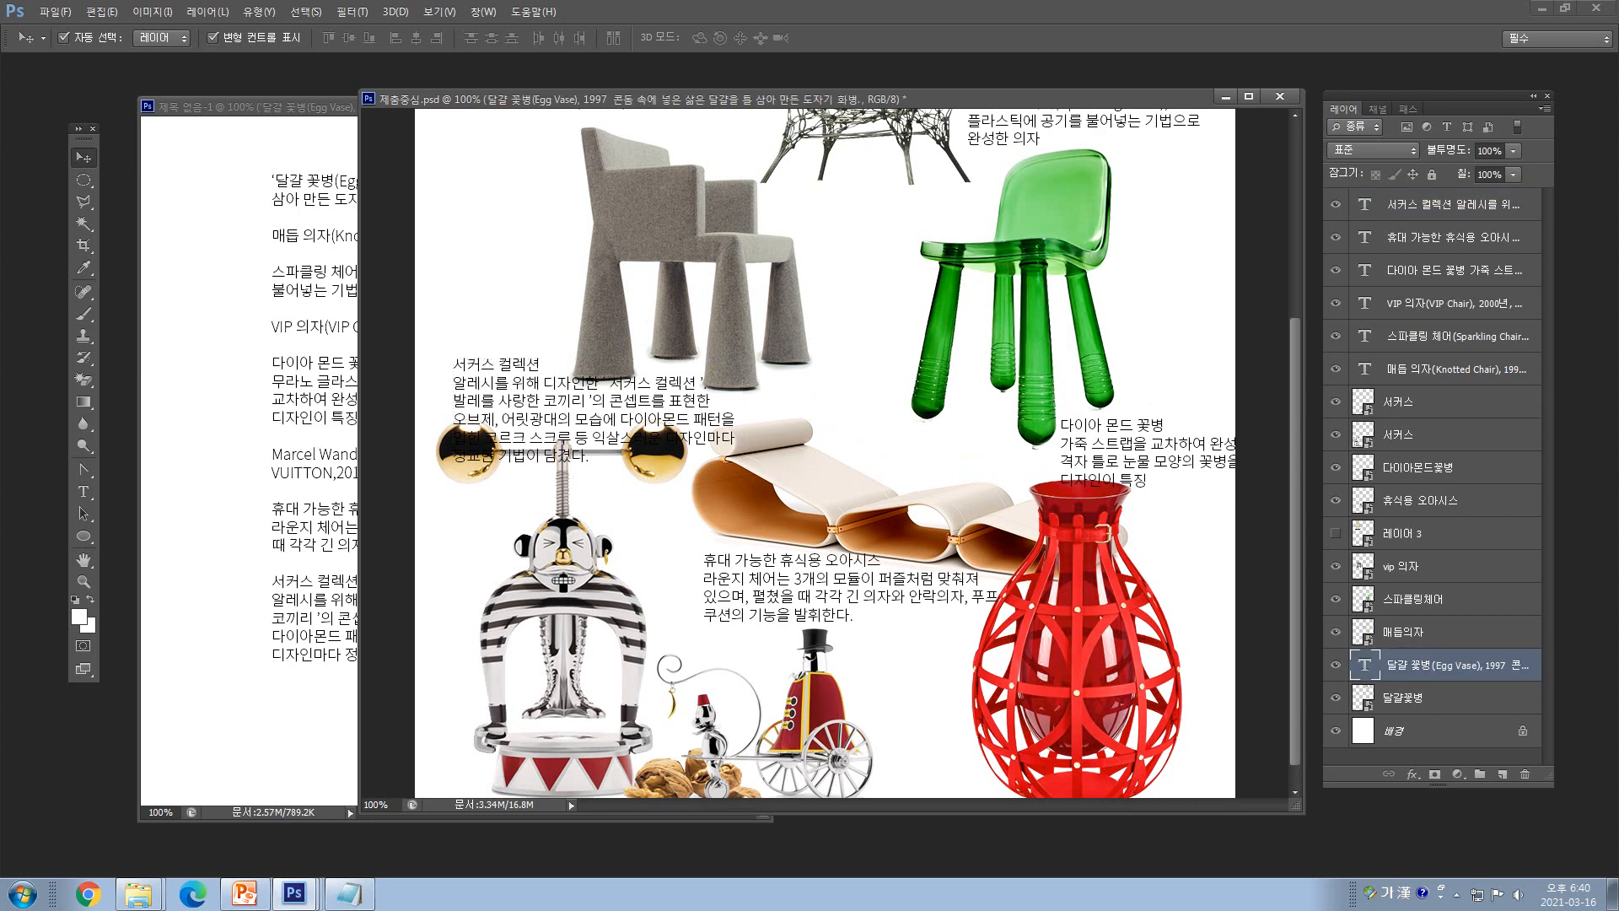
pyautogui.hotkey('ctrl', 'z')
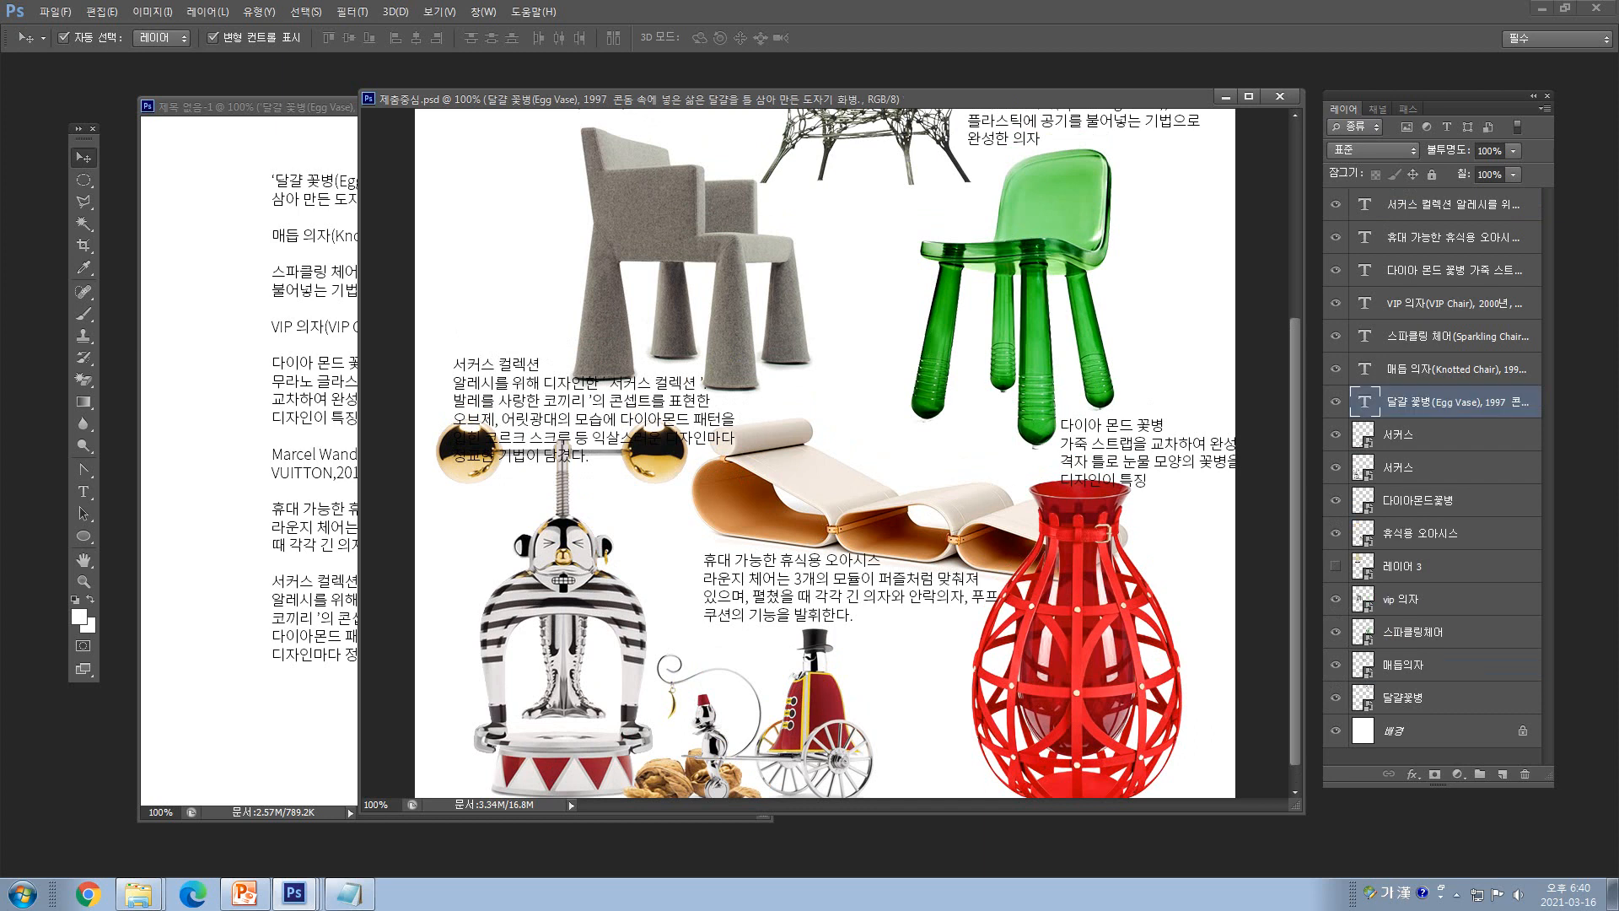
pyautogui.keyDown('ctrl'); pyautogui.click(1457, 697); pyautogui.keyUp('ctrl')
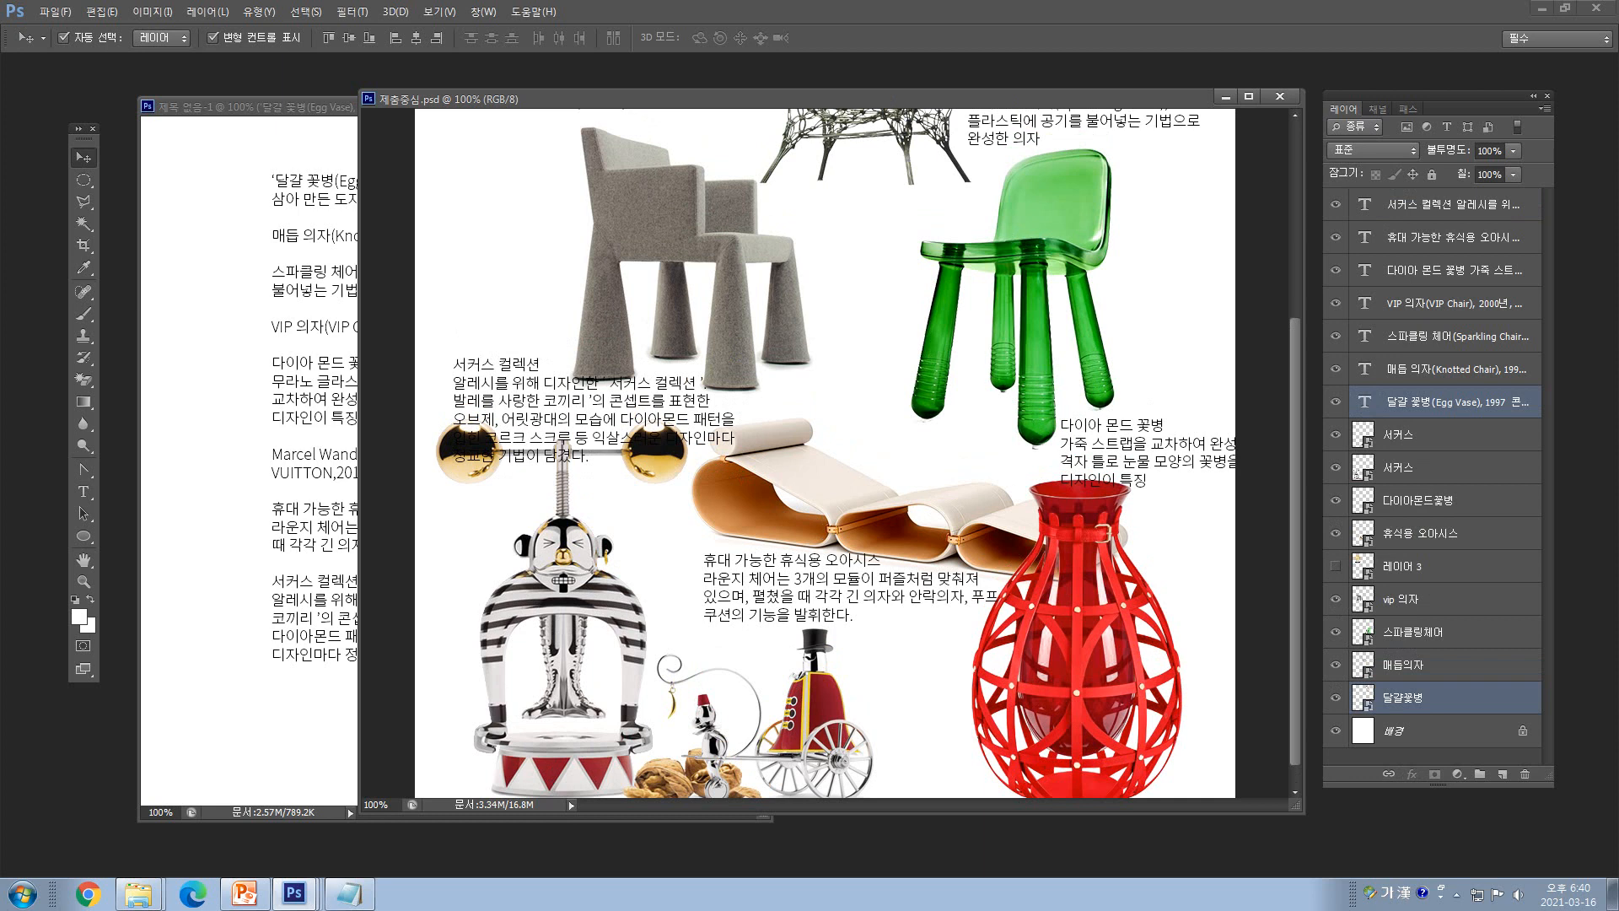
pyautogui.click(1457, 402)
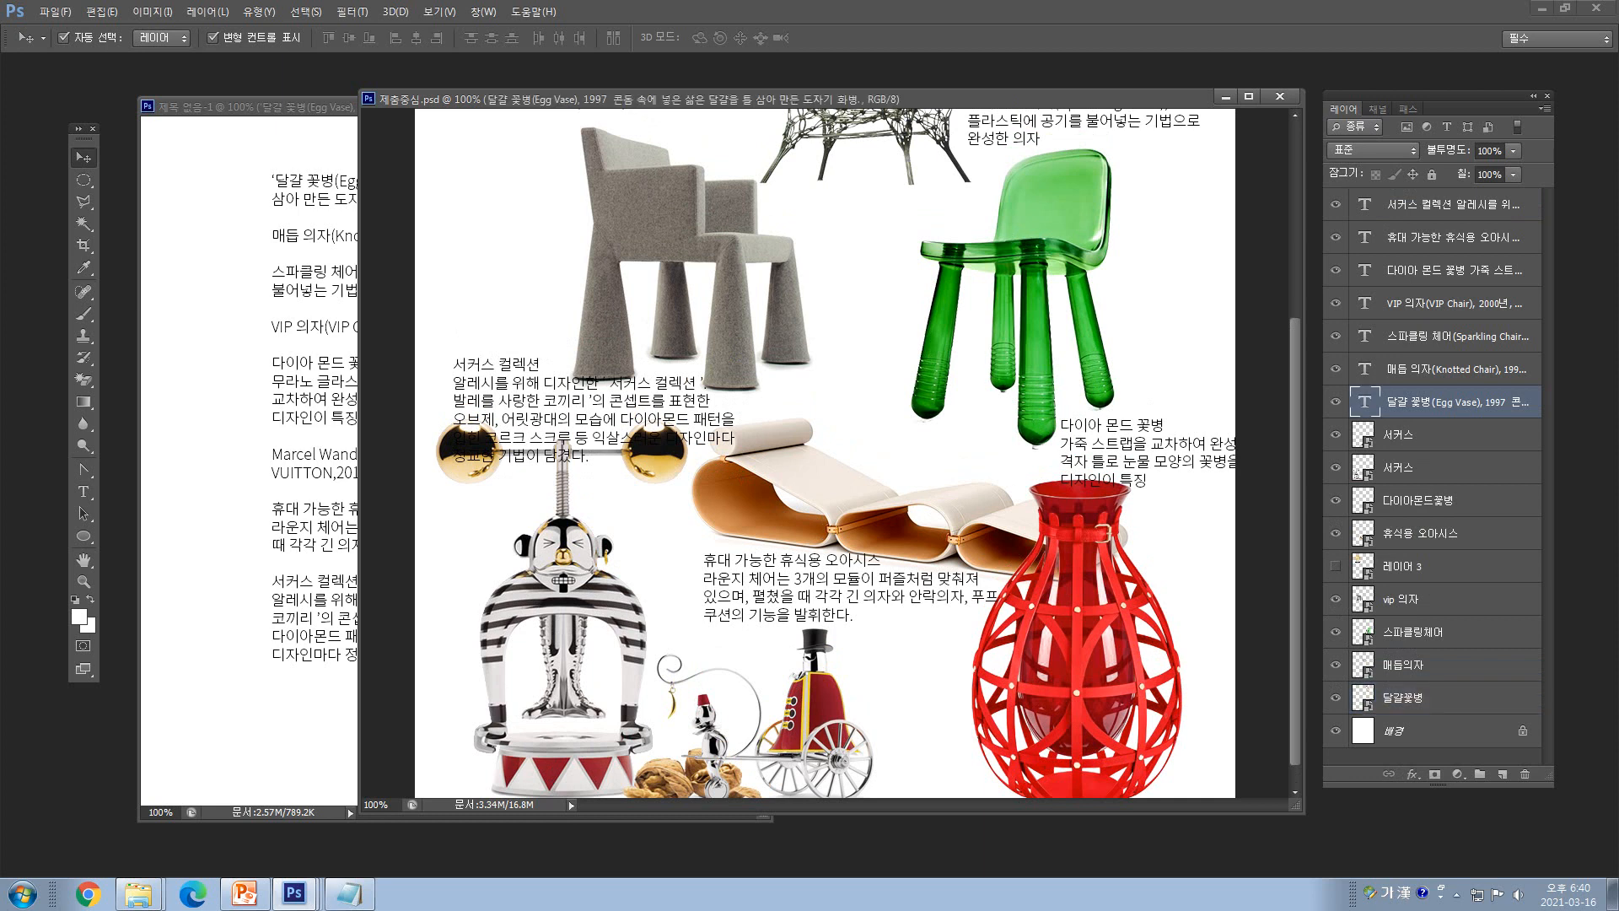
# - Reorder the Egg Vase, Knotted Chair, Sparkling Chair, VIP Chair, diamond vase and oasis lounge caption layers directly above their matching image layers
pyautogui.moveTo(1457, 402); pyautogui.dragTo(1457, 680)
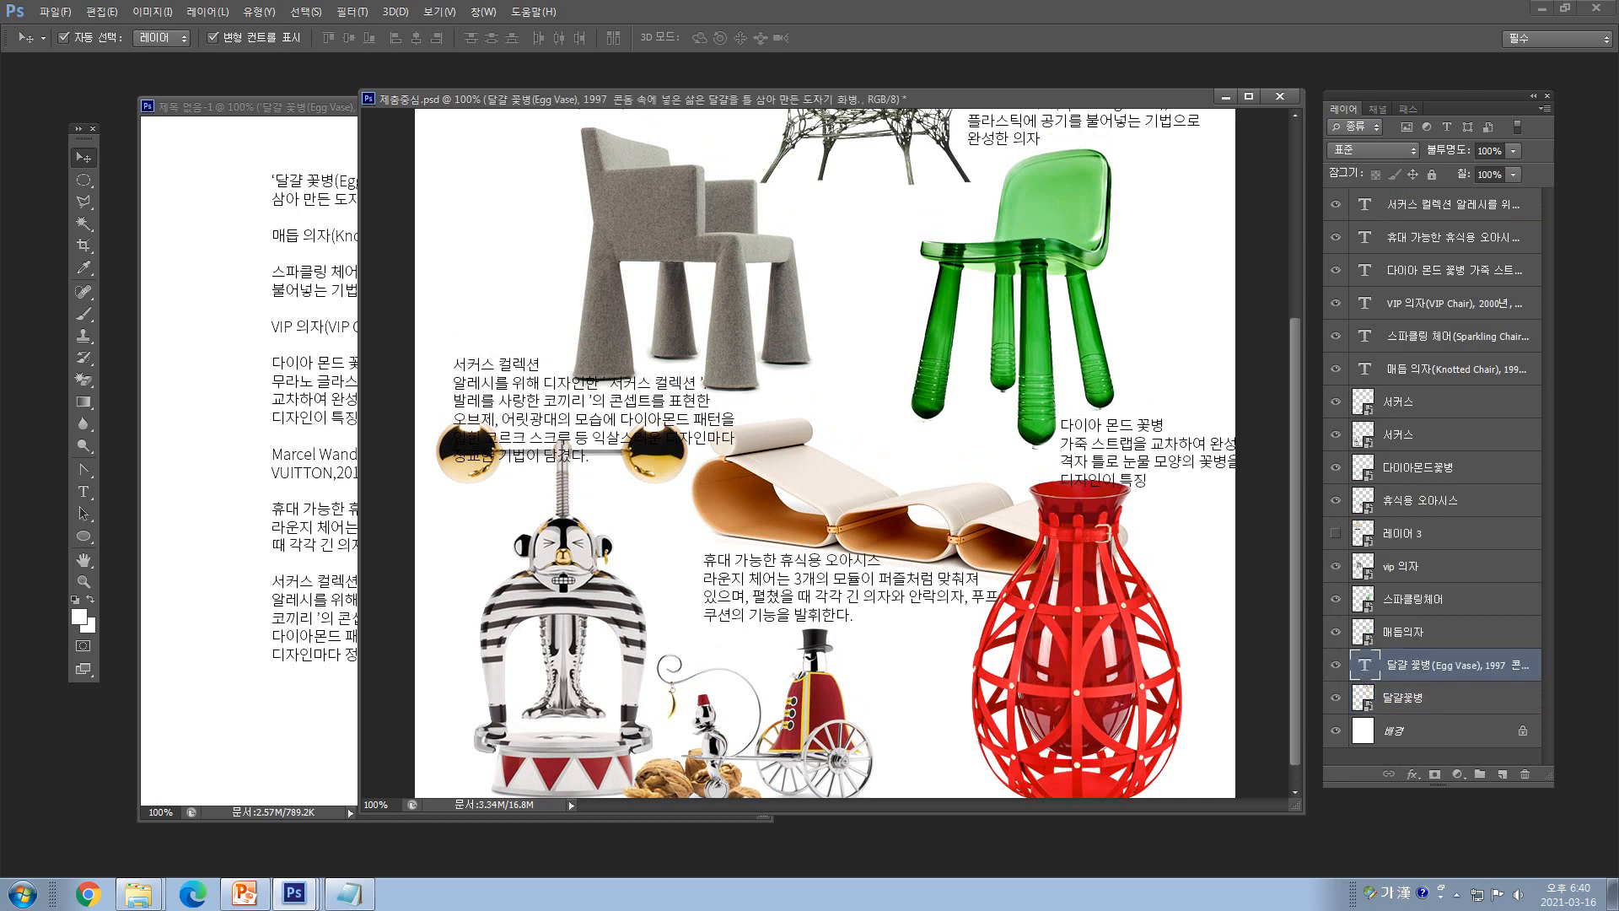
pyautogui.moveTo(1457, 369); pyautogui.dragTo(1456, 615)
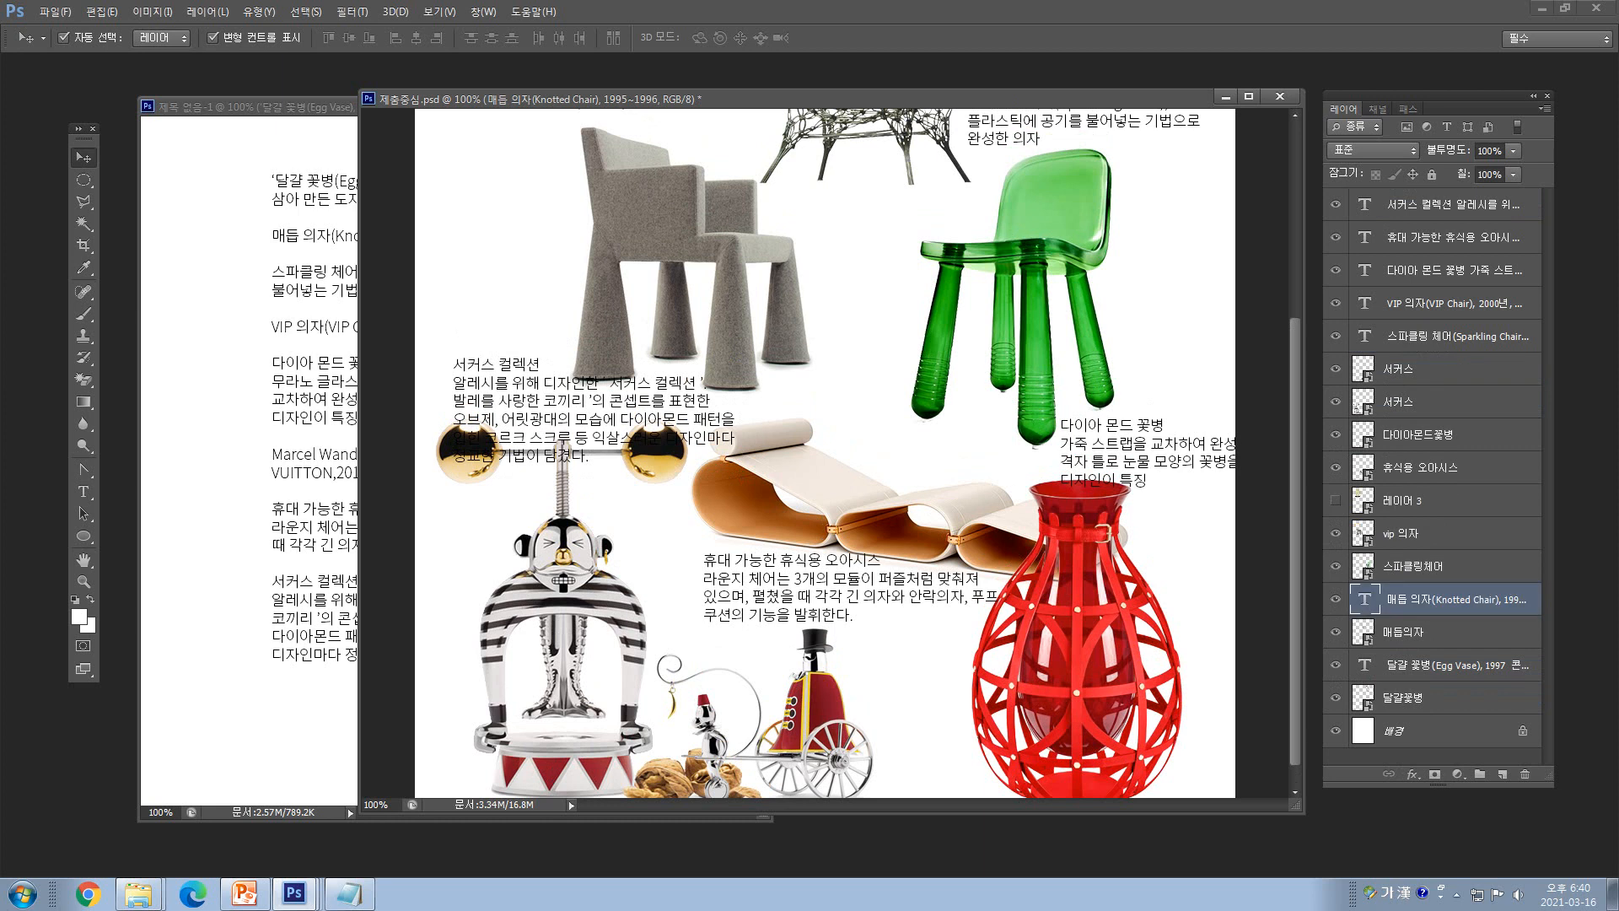
pyautogui.moveTo(1457, 336); pyautogui.dragTo(1457, 548)
pyautogui.moveTo(1457, 302); pyautogui.dragTo(1457, 484)
pyautogui.moveTo(1457, 270); pyautogui.dragTo(1457, 320)
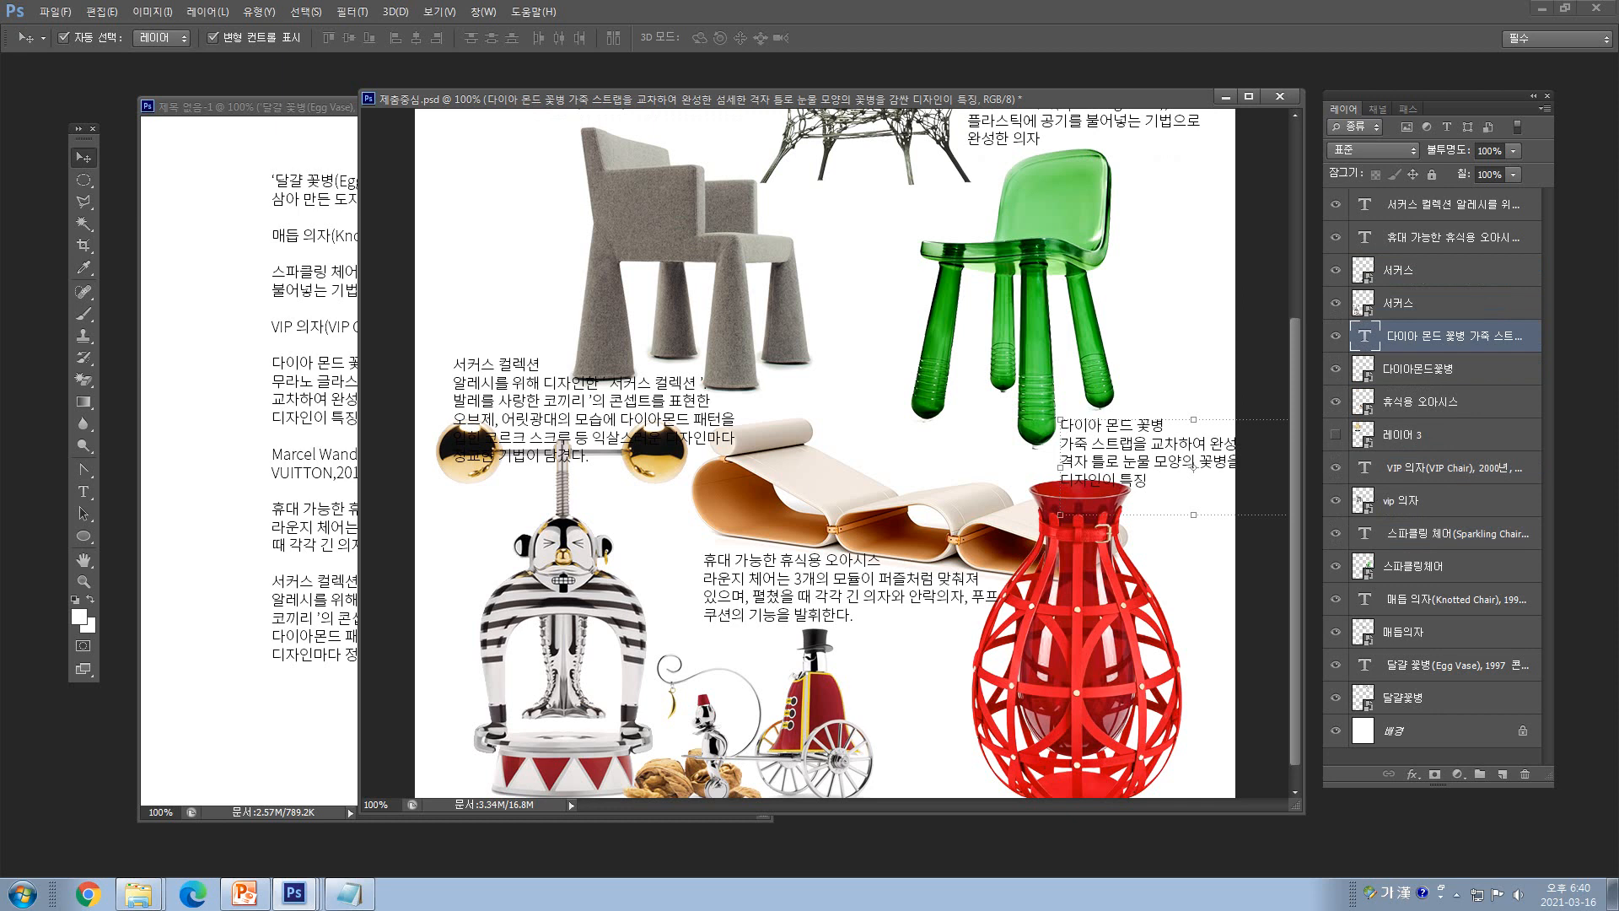
pyautogui.moveTo(1457, 236); pyautogui.dragTo(1457, 384)
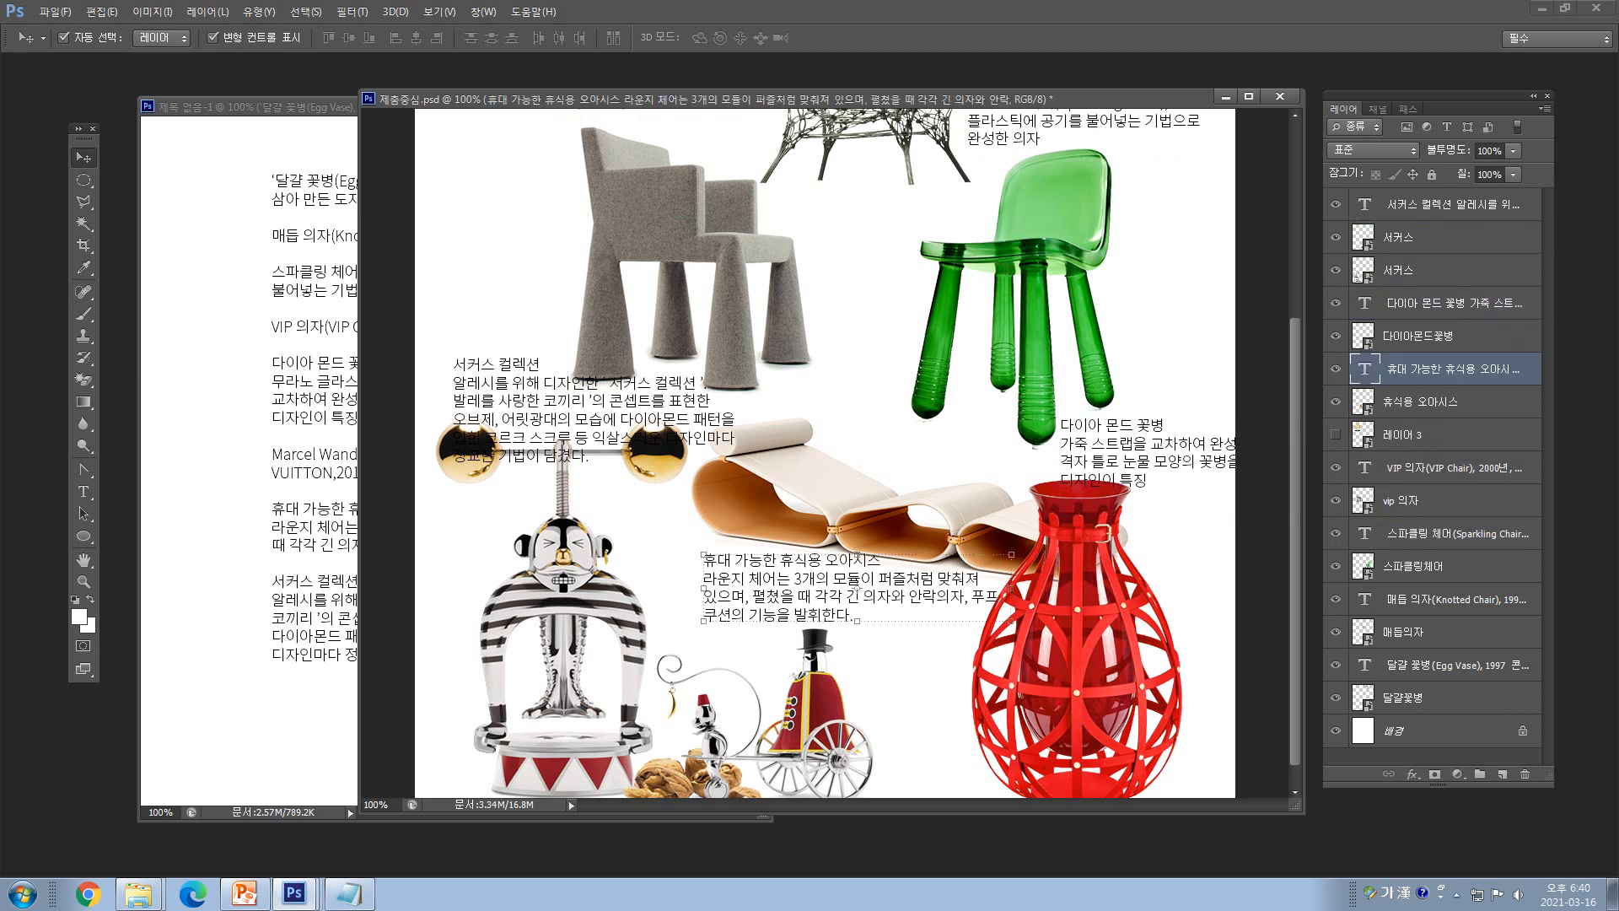
pyautogui.click(582, 401)
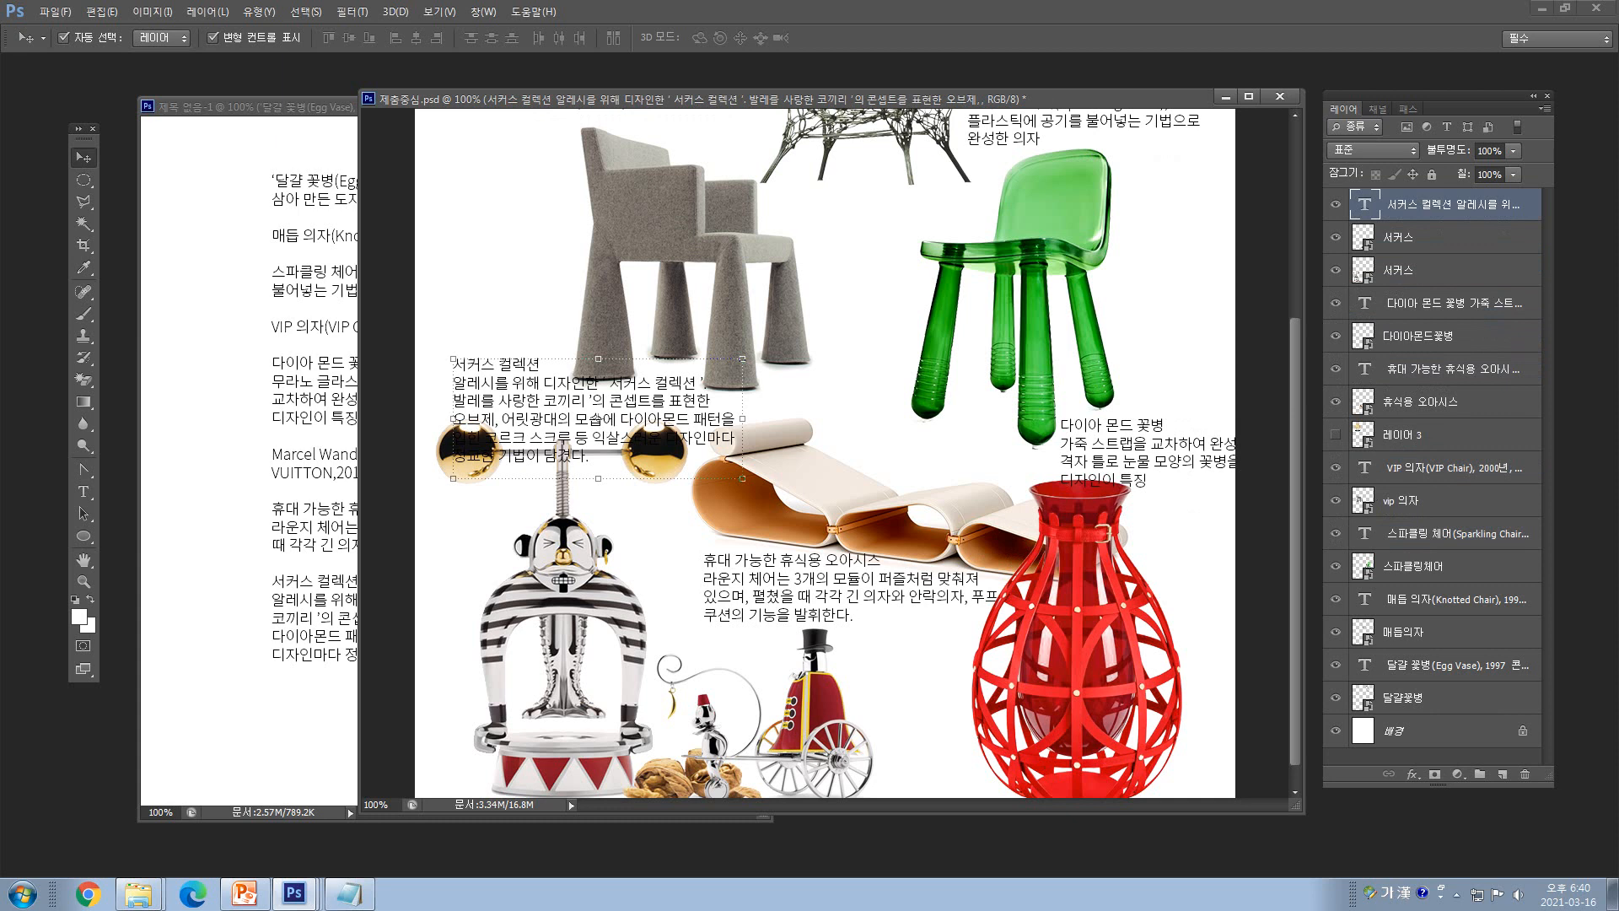
pyautogui.click(860, 337)
pyautogui.hotkey('ctrl', '-')
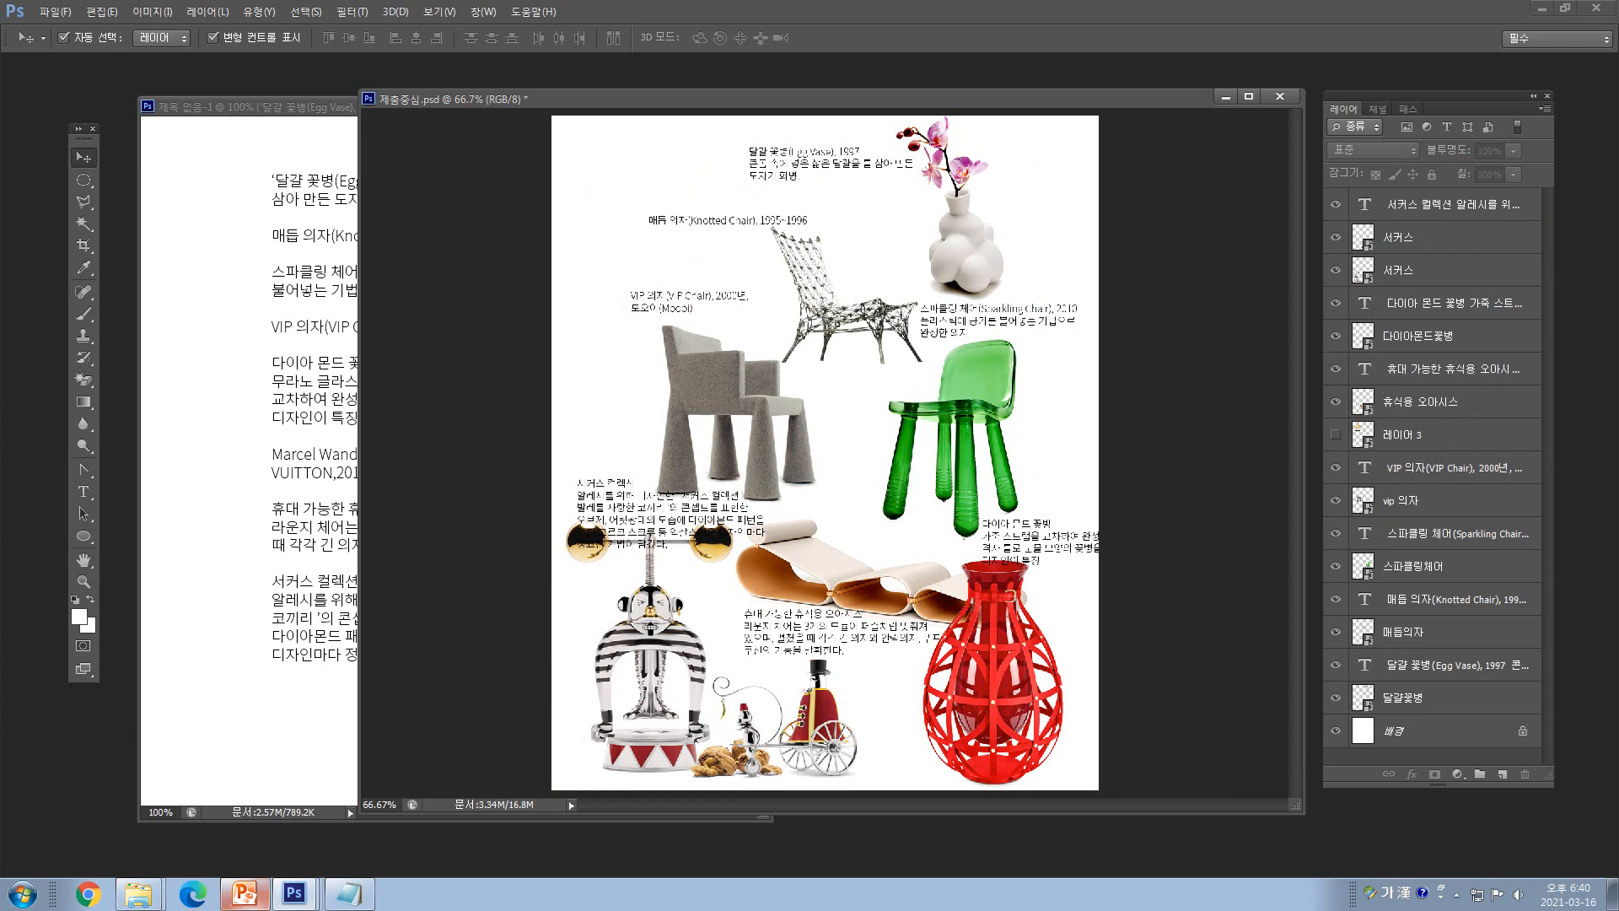
# - Switch to the PowerPoint presentation and review slides 2 and 3 on layouts linking images with text
pyautogui.click(244, 894)
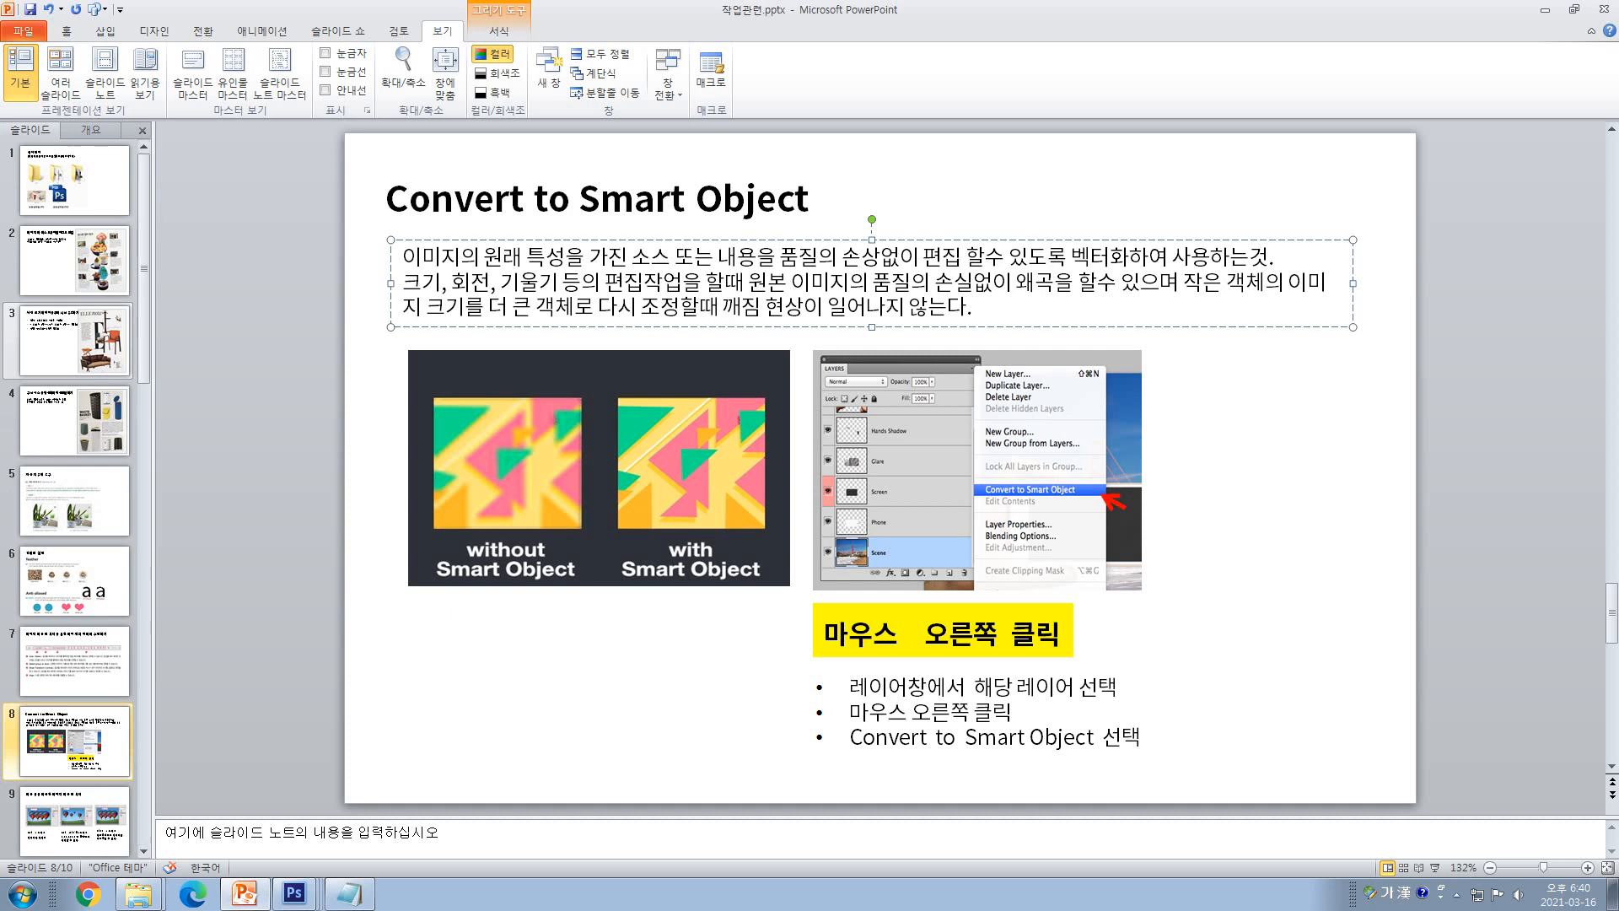
pyautogui.click(76, 263)
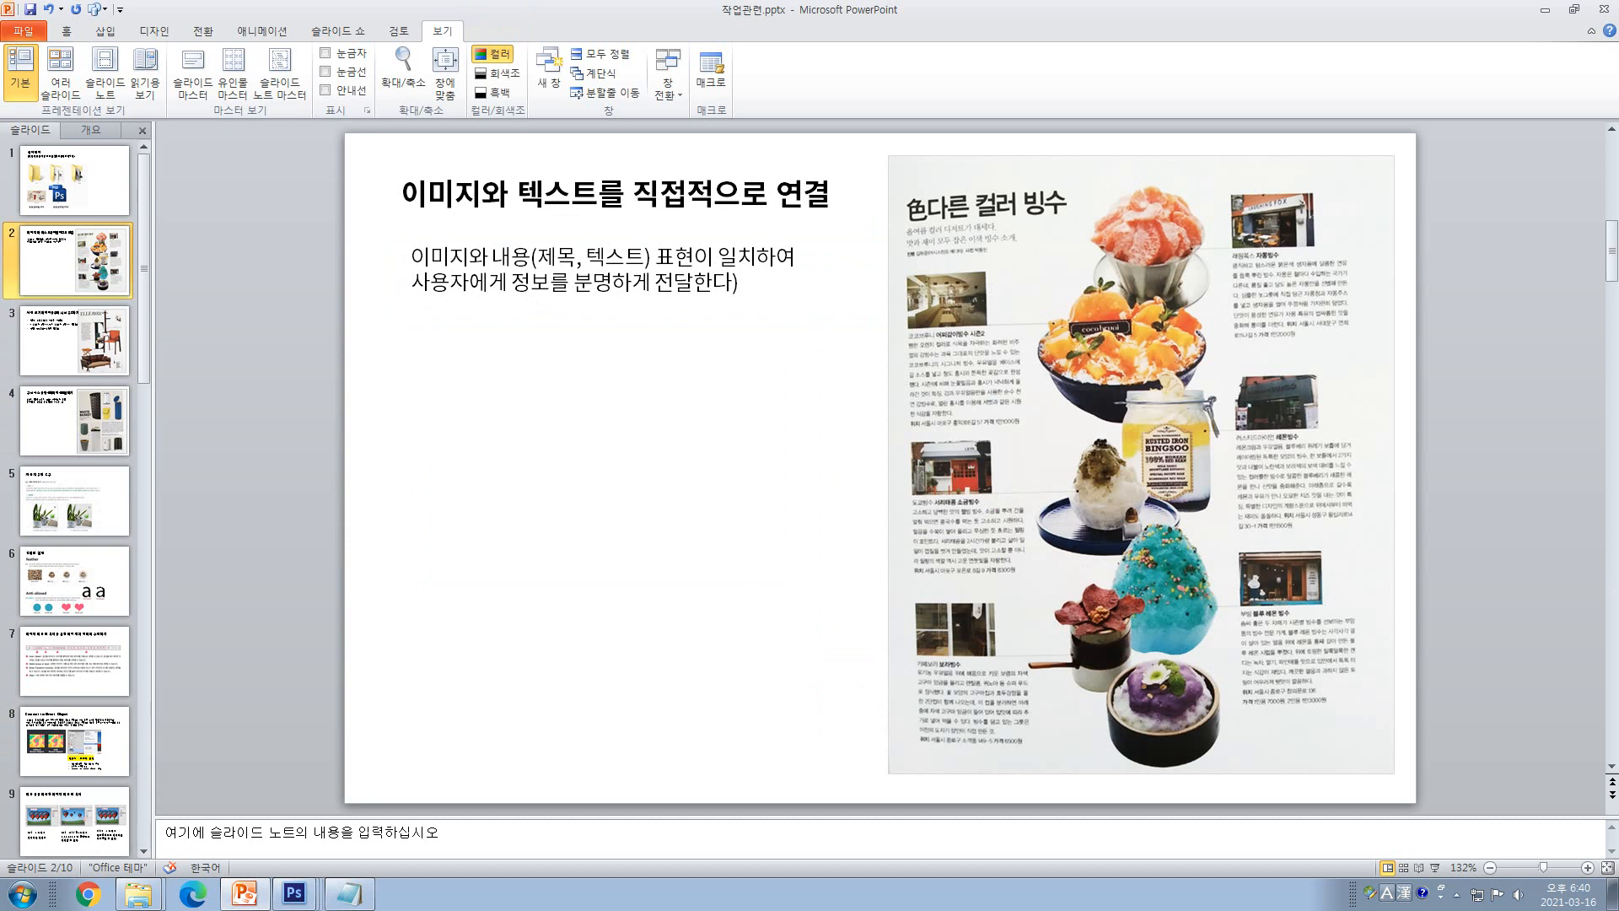
pyautogui.click(76, 341)
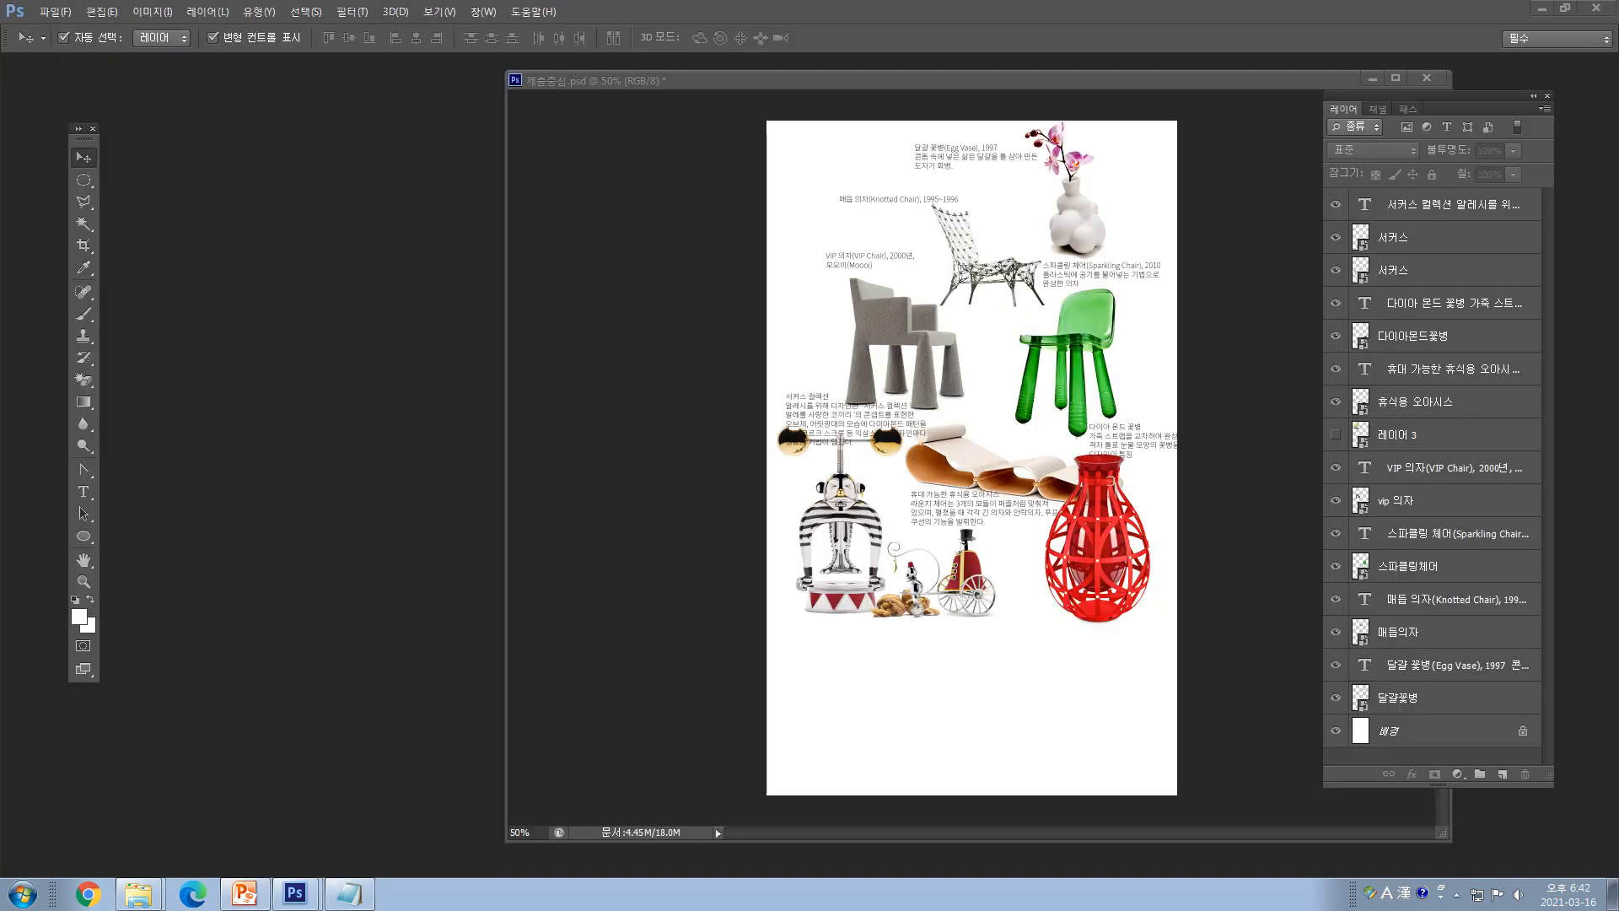
# - Review the document's canvas size settings
pyautogui.click(153, 12)
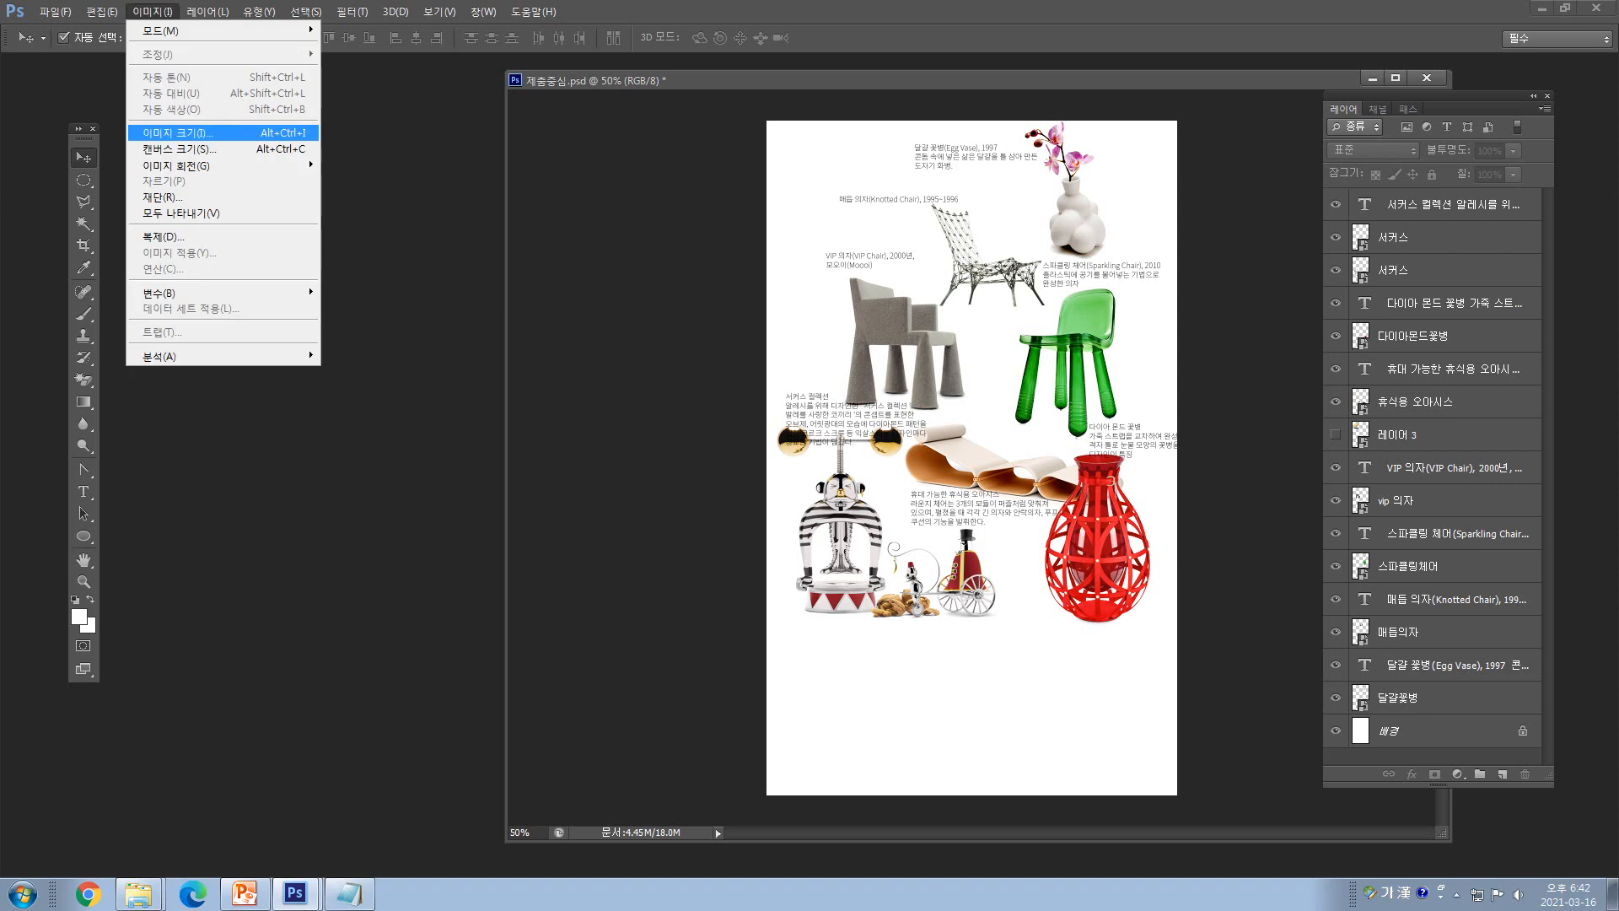
pyautogui.click(178, 148)
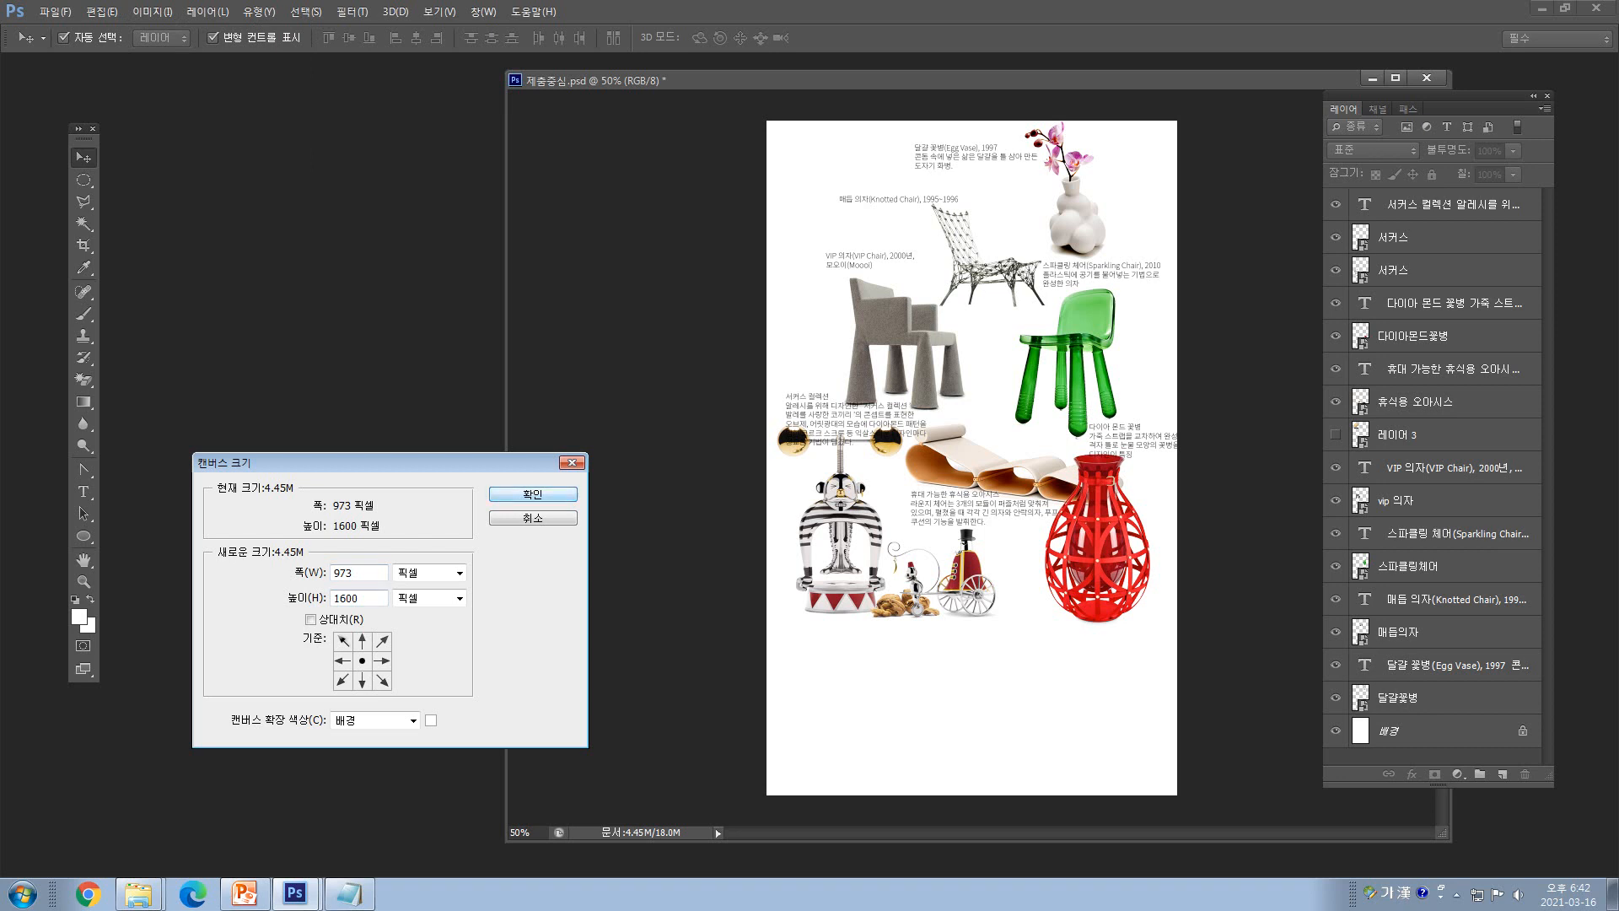
pyautogui.press('Return')
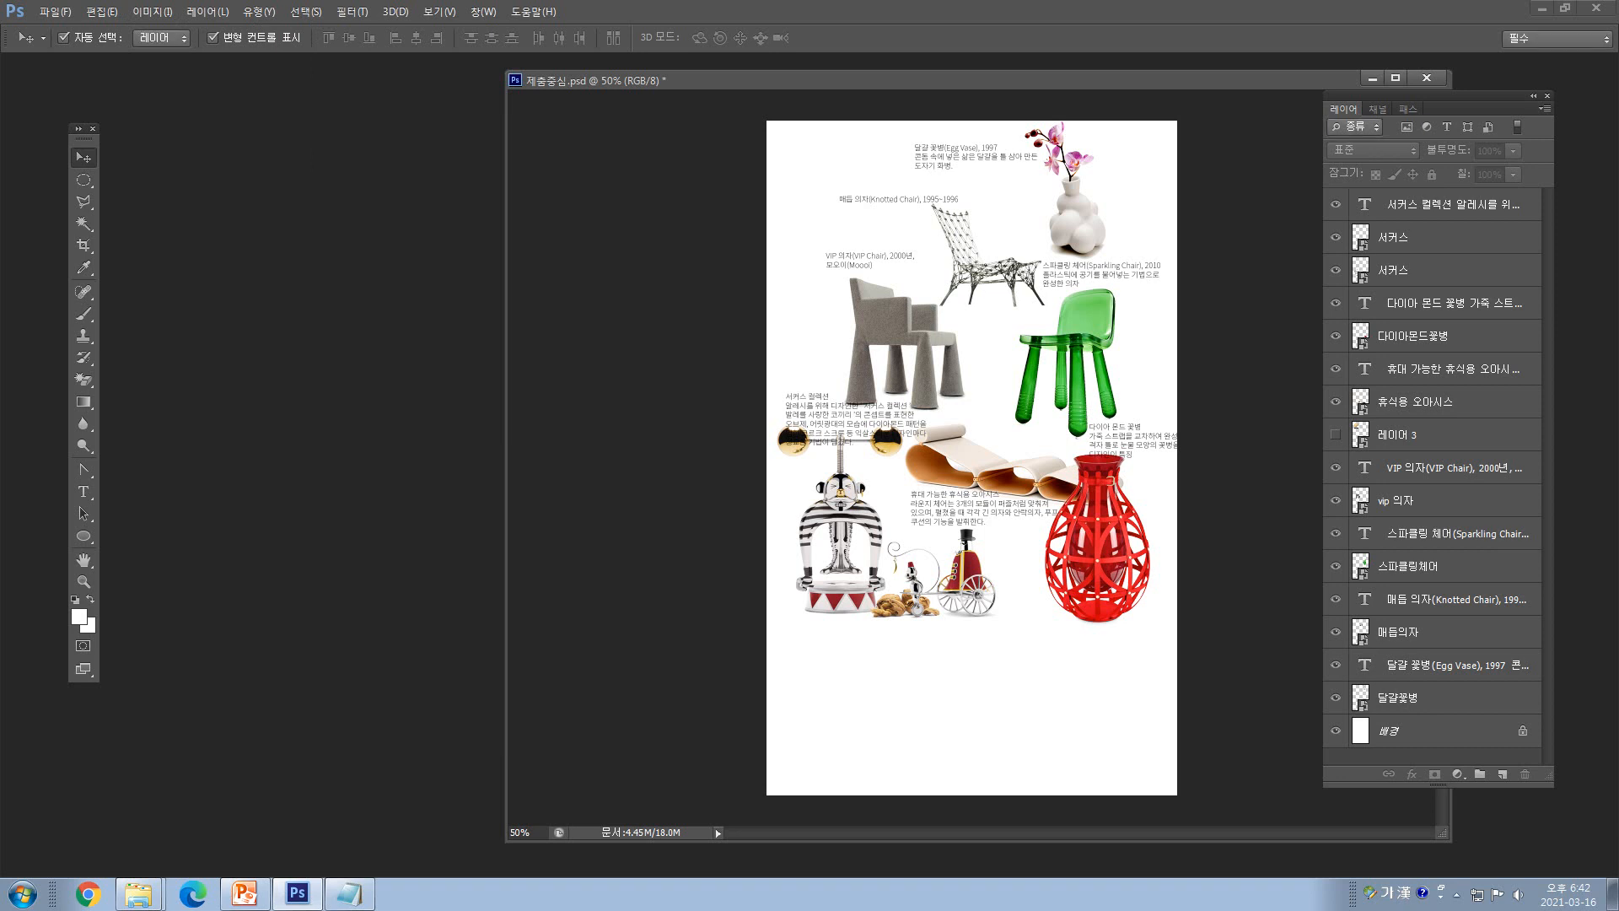
# - Move the circus monkey and walnuts image down into the empty canvas area, clear of the circus collection caption
pyautogui.moveTo(927, 80); pyautogui.dragTo(721, 78)
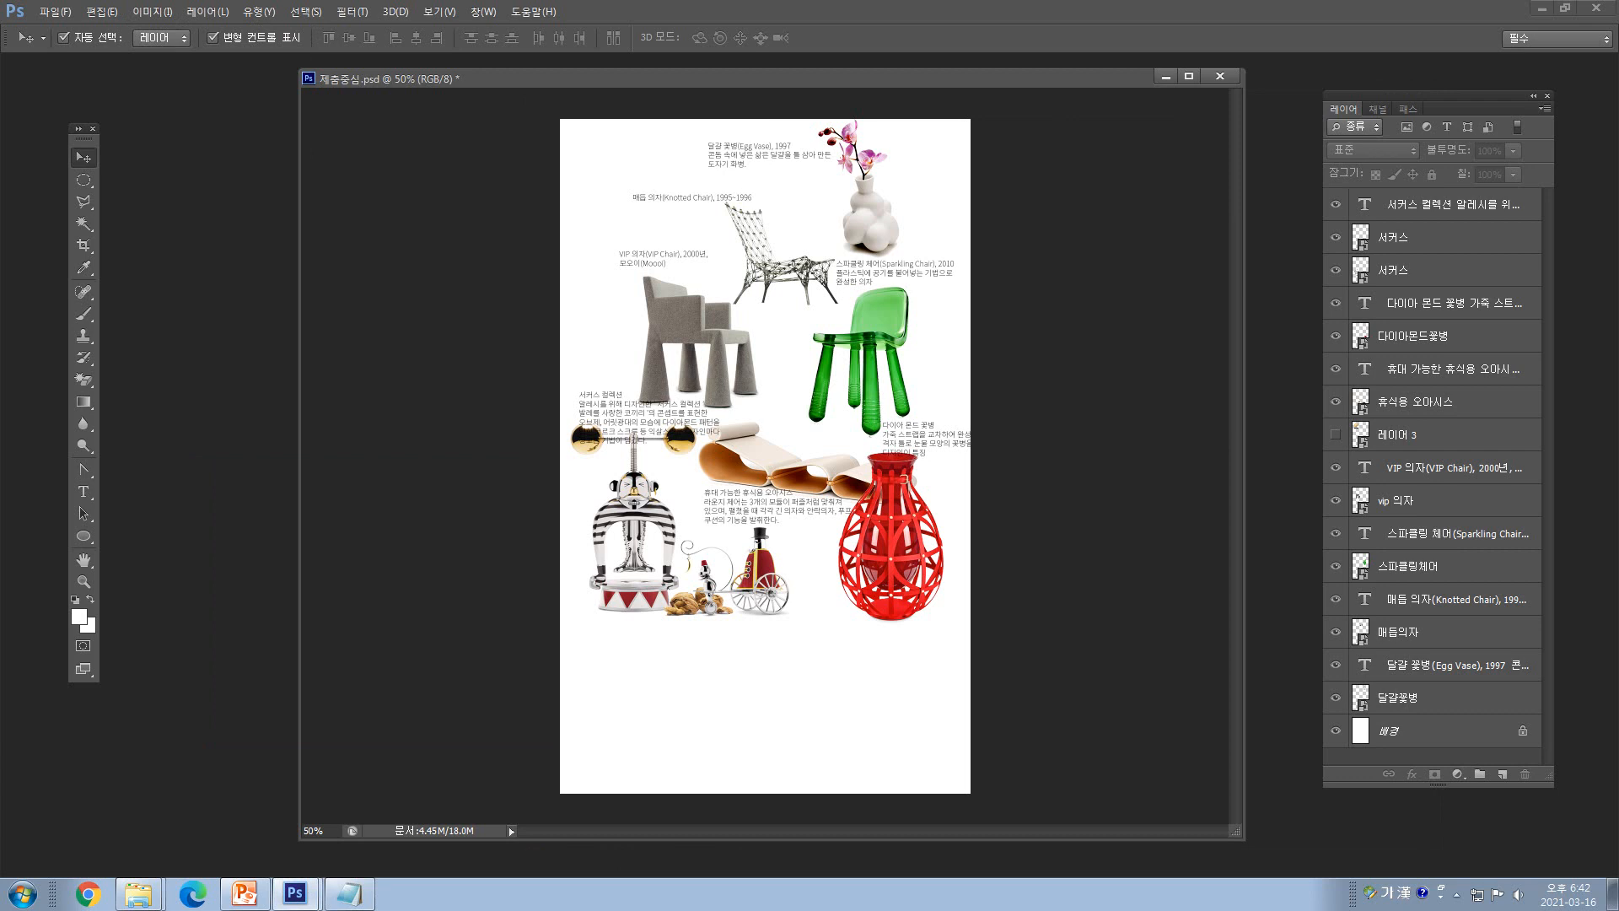
pyautogui.click(634, 516)
pyautogui.moveTo(652, 520); pyautogui.dragTo(661, 561)
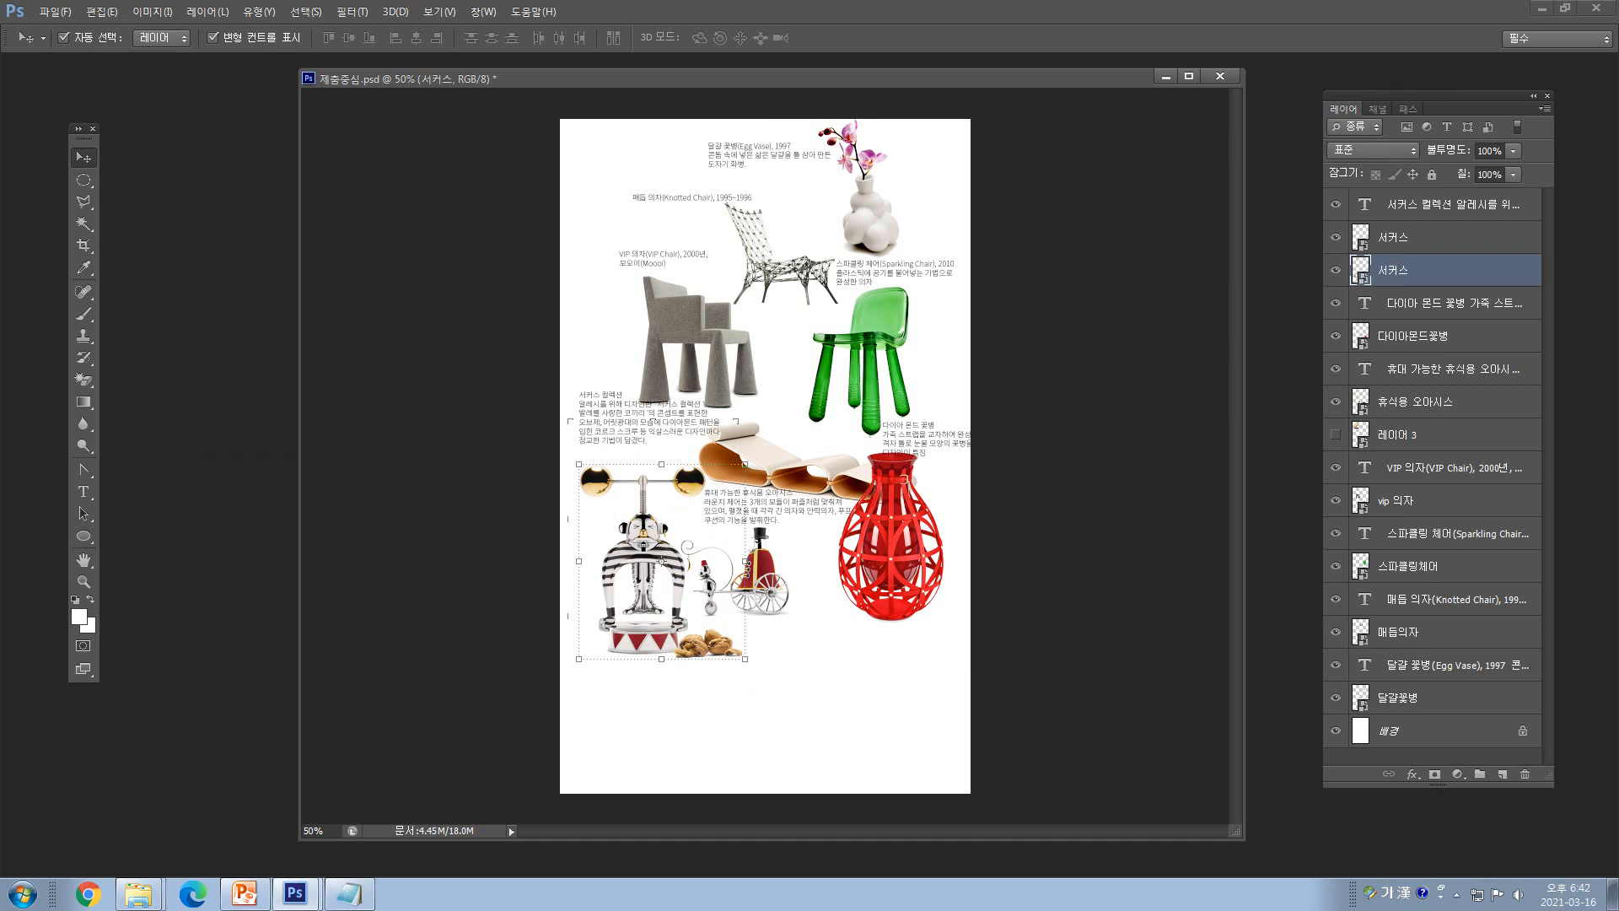
pyautogui.moveTo(661, 561); pyautogui.dragTo(662, 580)
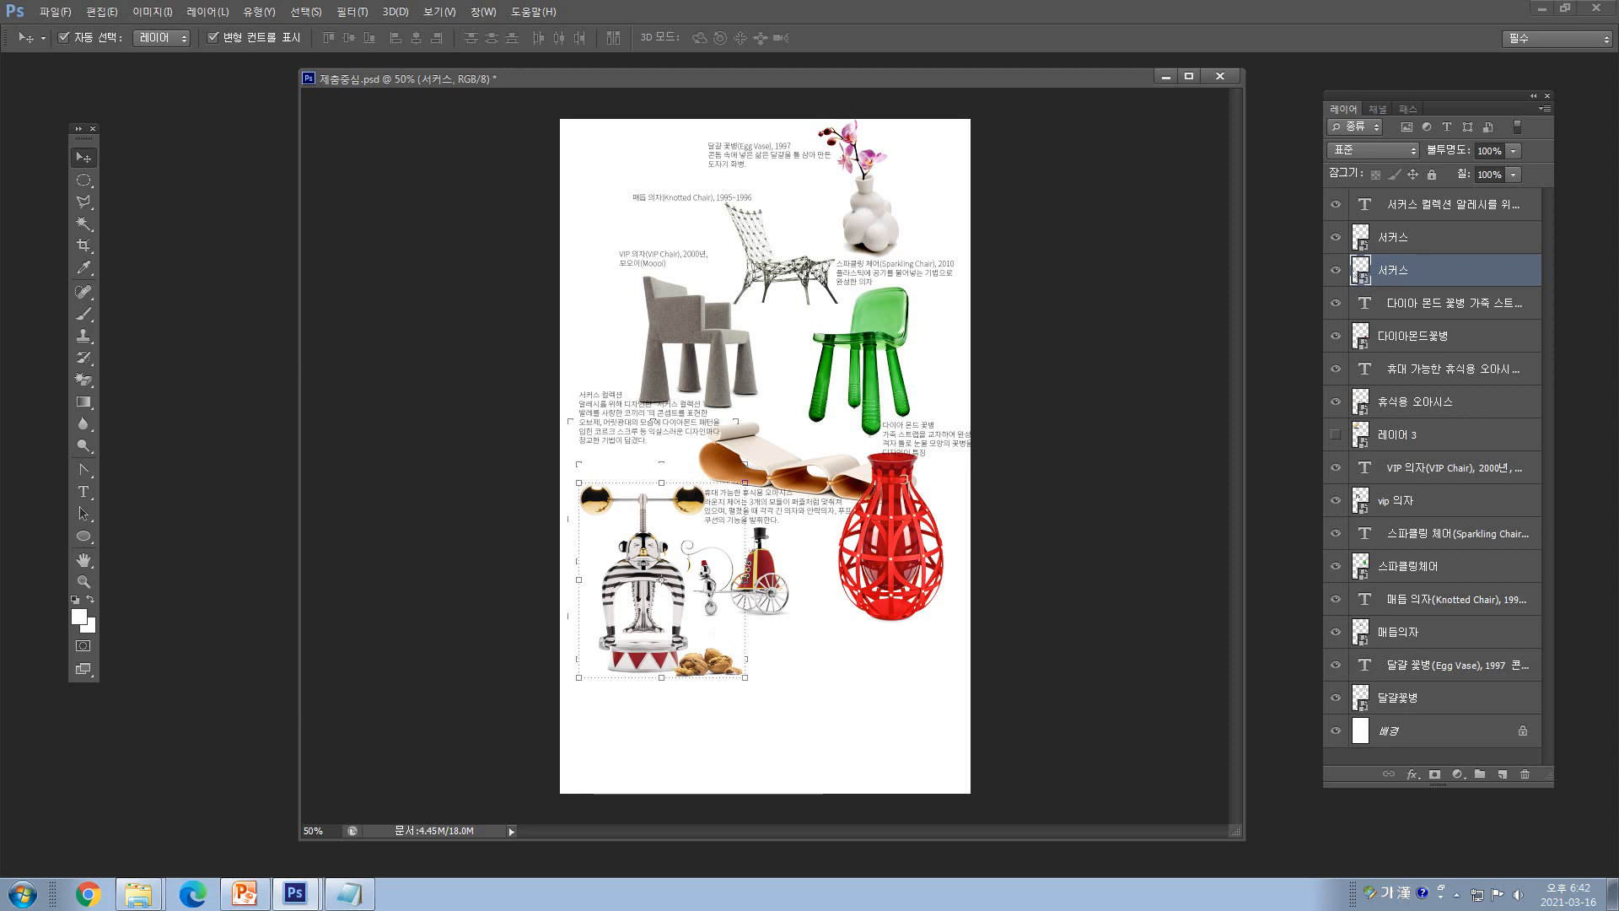
pyautogui.click(212, 38)
pyautogui.click(212, 38)
pyautogui.moveTo(661, 579); pyautogui.dragTo(651, 616)
pyautogui.moveTo(735, 519)
pyautogui.mouseDown()
pyautogui.moveTo(795, 449)
pyautogui.moveTo(725, 531)
pyautogui.moveTo(812, 427)
pyautogui.moveTo(735, 518)
pyautogui.mouseUp()
pyautogui.press('Return')
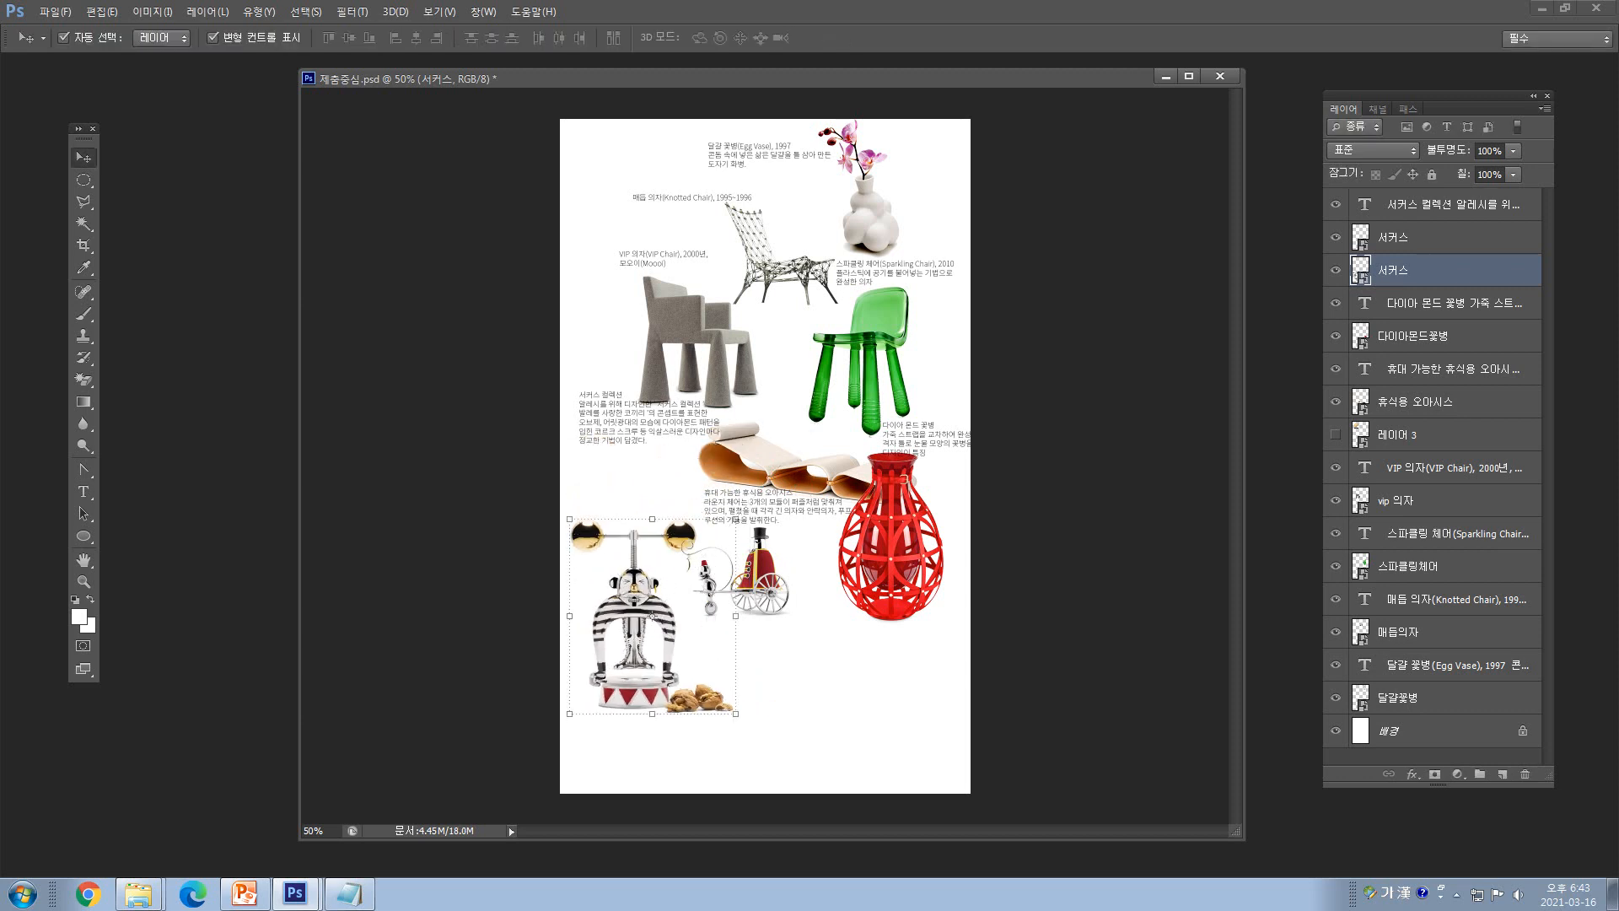
# - Move the circus monkey and walnuts image to the bottom center of the page and the circus carriage image above it, slightly to the side
pyautogui.moveTo(653, 616); pyautogui.dragTo(793, 687)
pyautogui.click(736, 571)
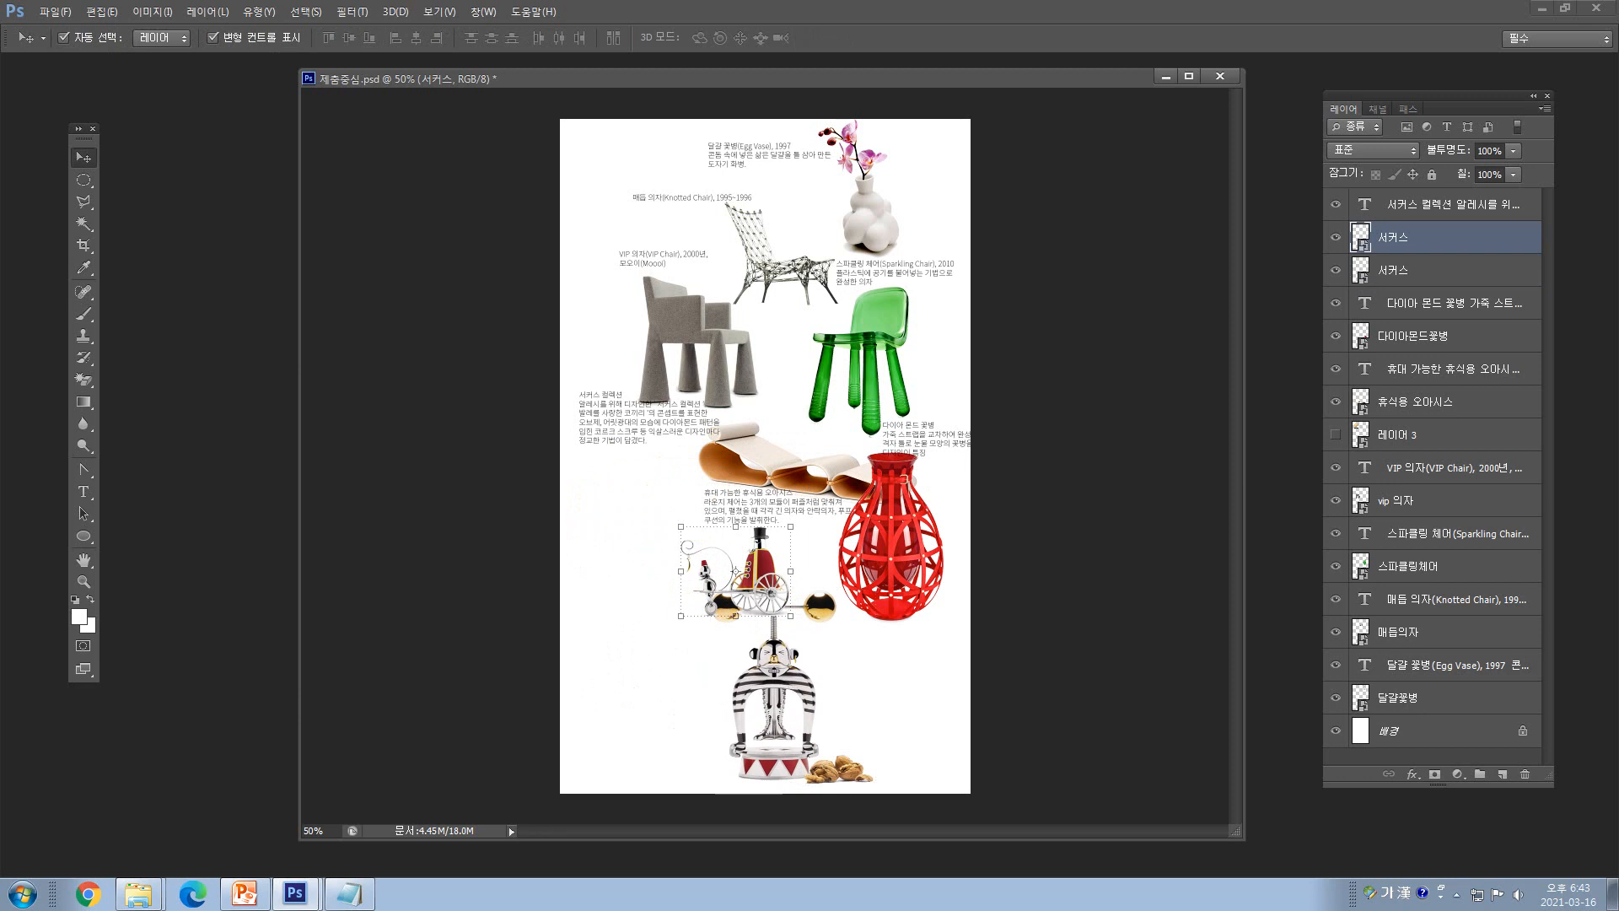
pyautogui.moveTo(735, 570); pyautogui.dragTo(690, 600)
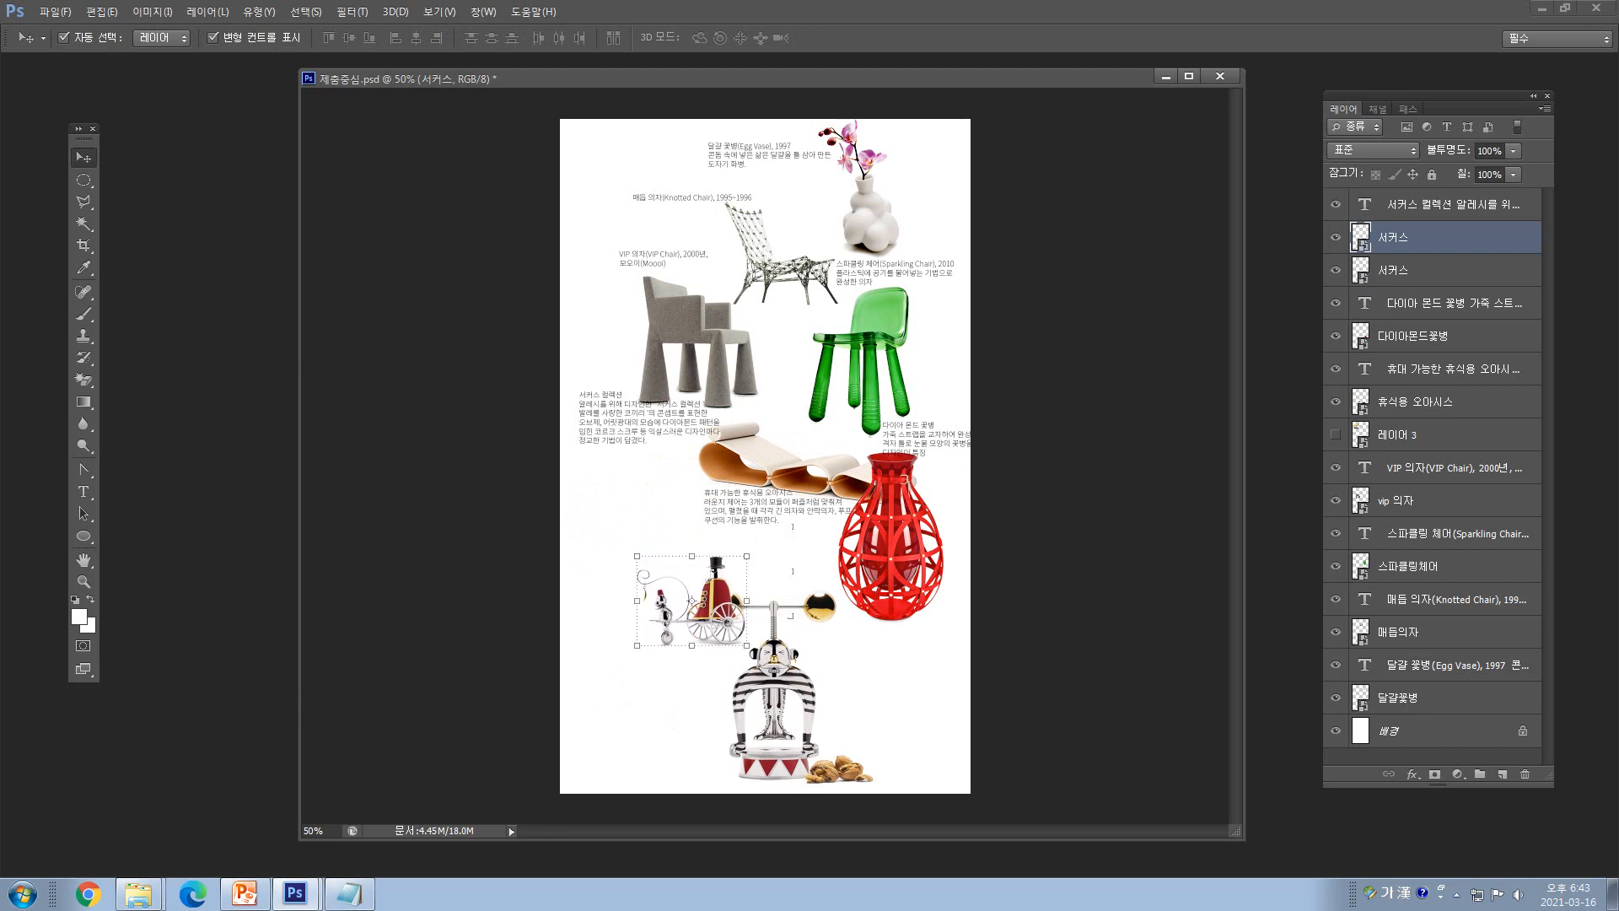
# - Scale the red diamond vase image down to about 73.6% and move it left, between the oasis lounge and the circus monkey
pyautogui.moveTo(890, 539); pyautogui.dragTo(875, 552)
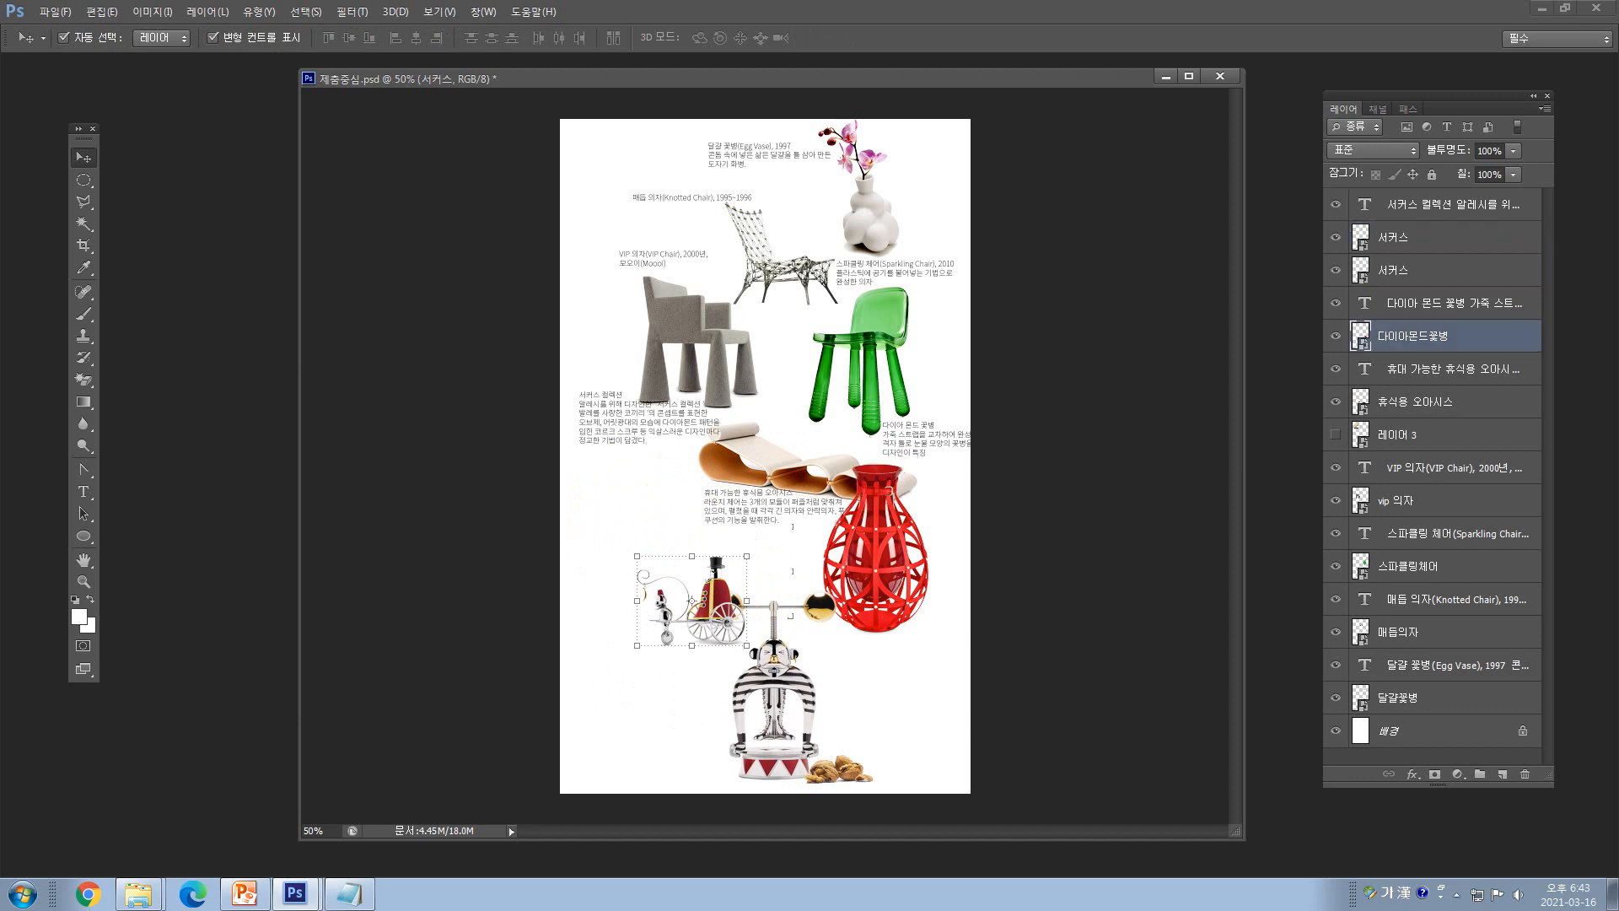
pyautogui.moveTo(928, 464); pyautogui.dragTo(901, 509)
pyautogui.moveTo(862, 574); pyautogui.dragTo(806, 532)
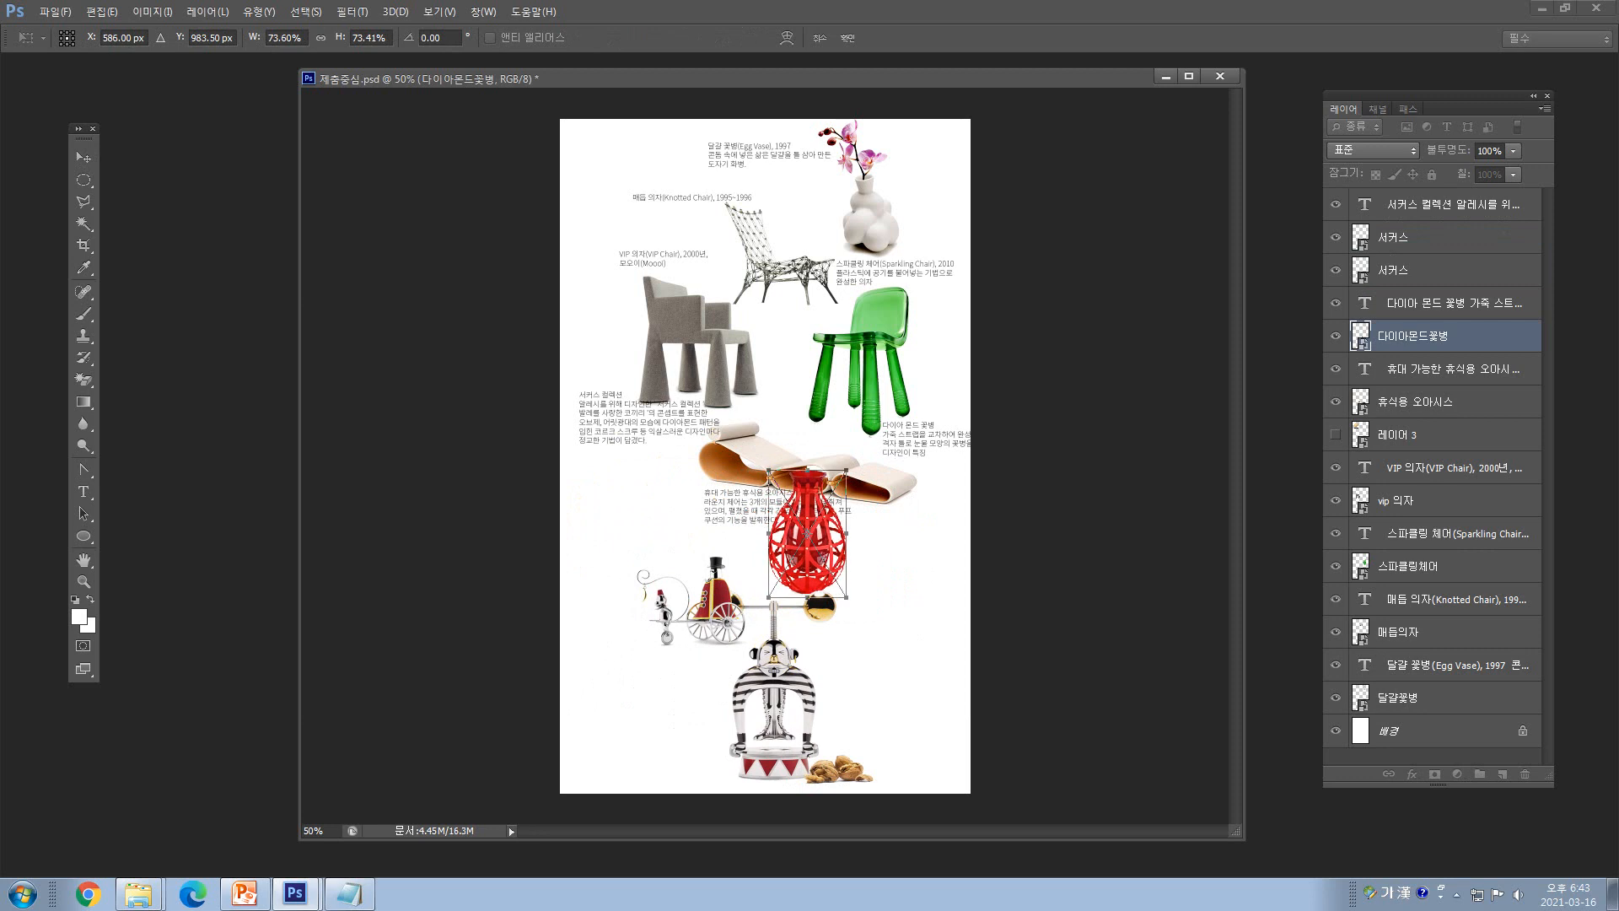
pyautogui.press('Return')
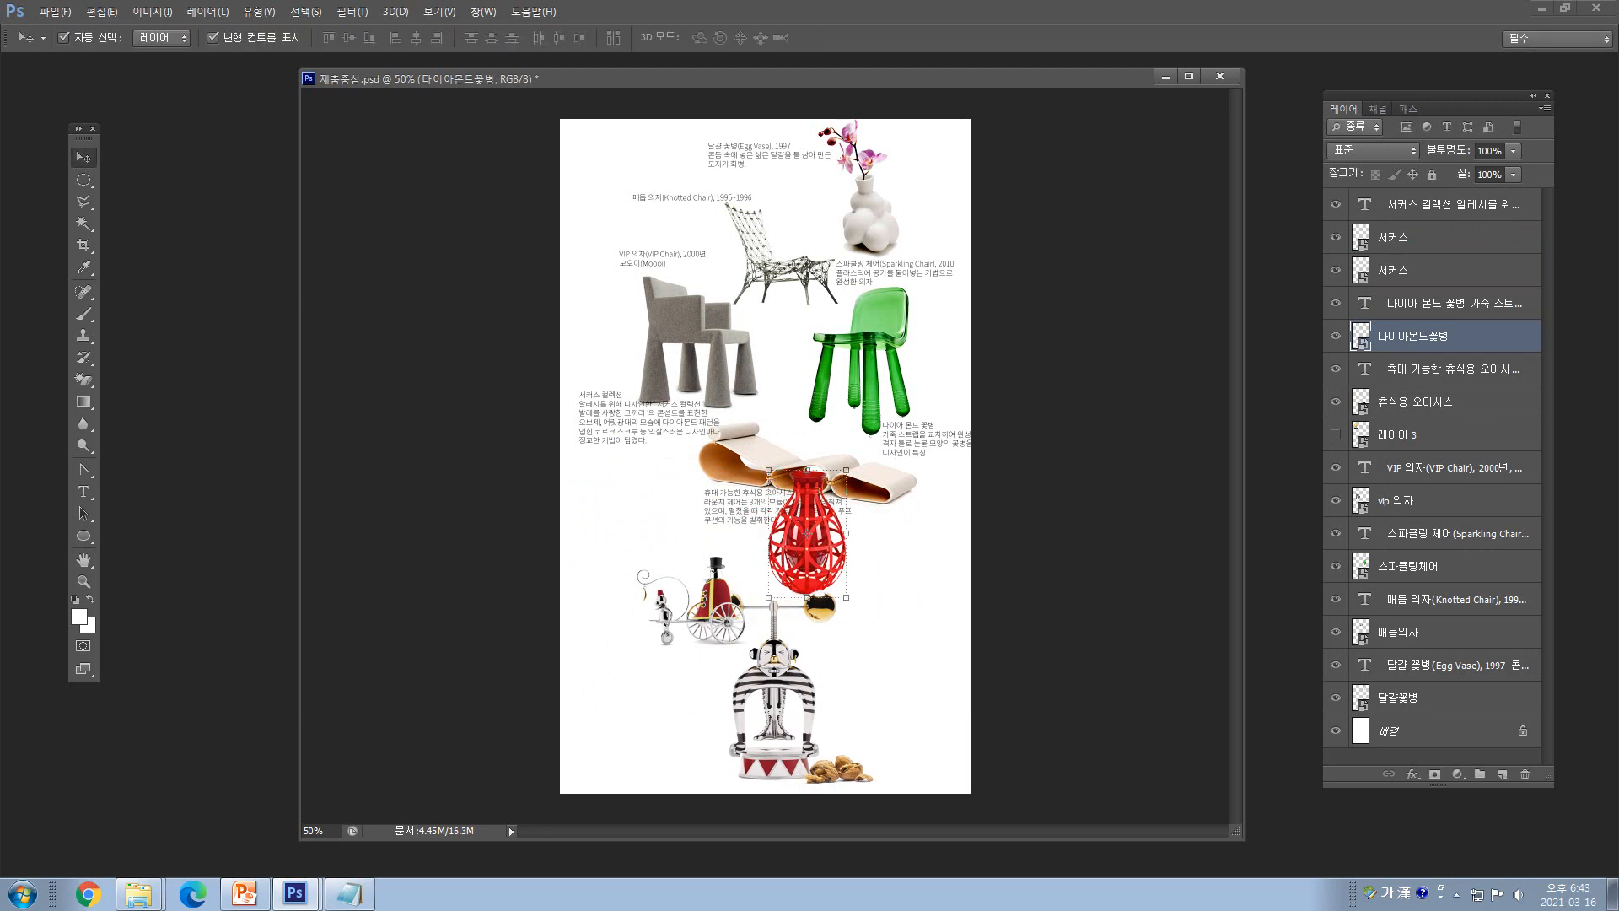
# - Move the oasis lounge image up and left, under the VIP chair, and nudge the green Sparkling Chair up slightly
pyautogui.moveTo(877, 480); pyautogui.dragTo(814, 458)
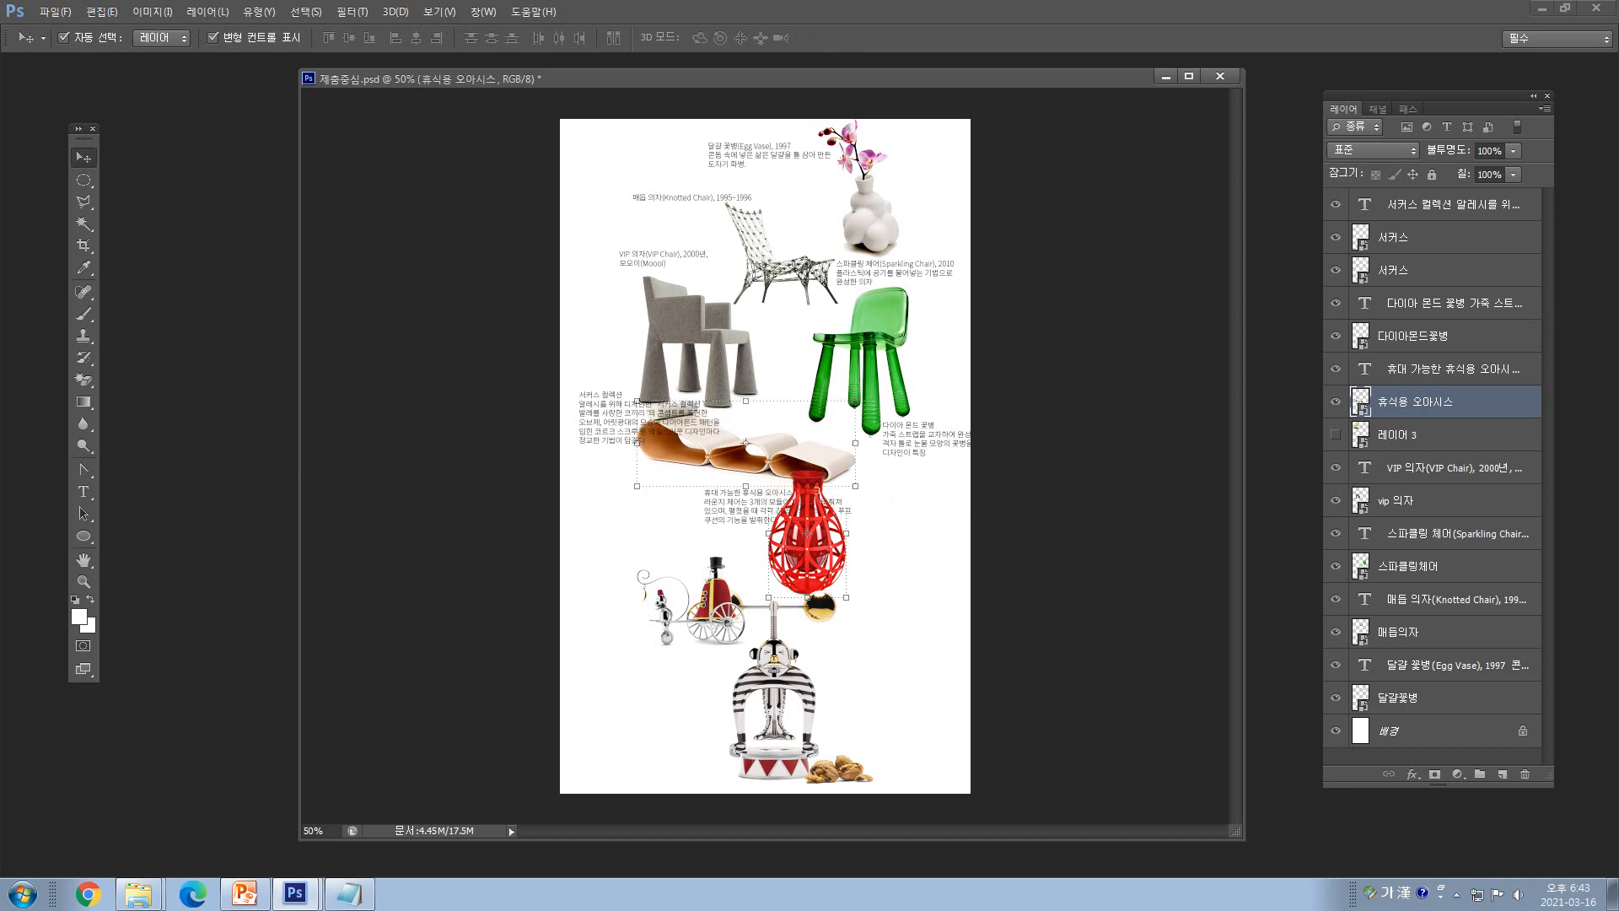
pyautogui.click(876, 339)
pyautogui.moveTo(876, 339); pyautogui.dragTo(876, 336)
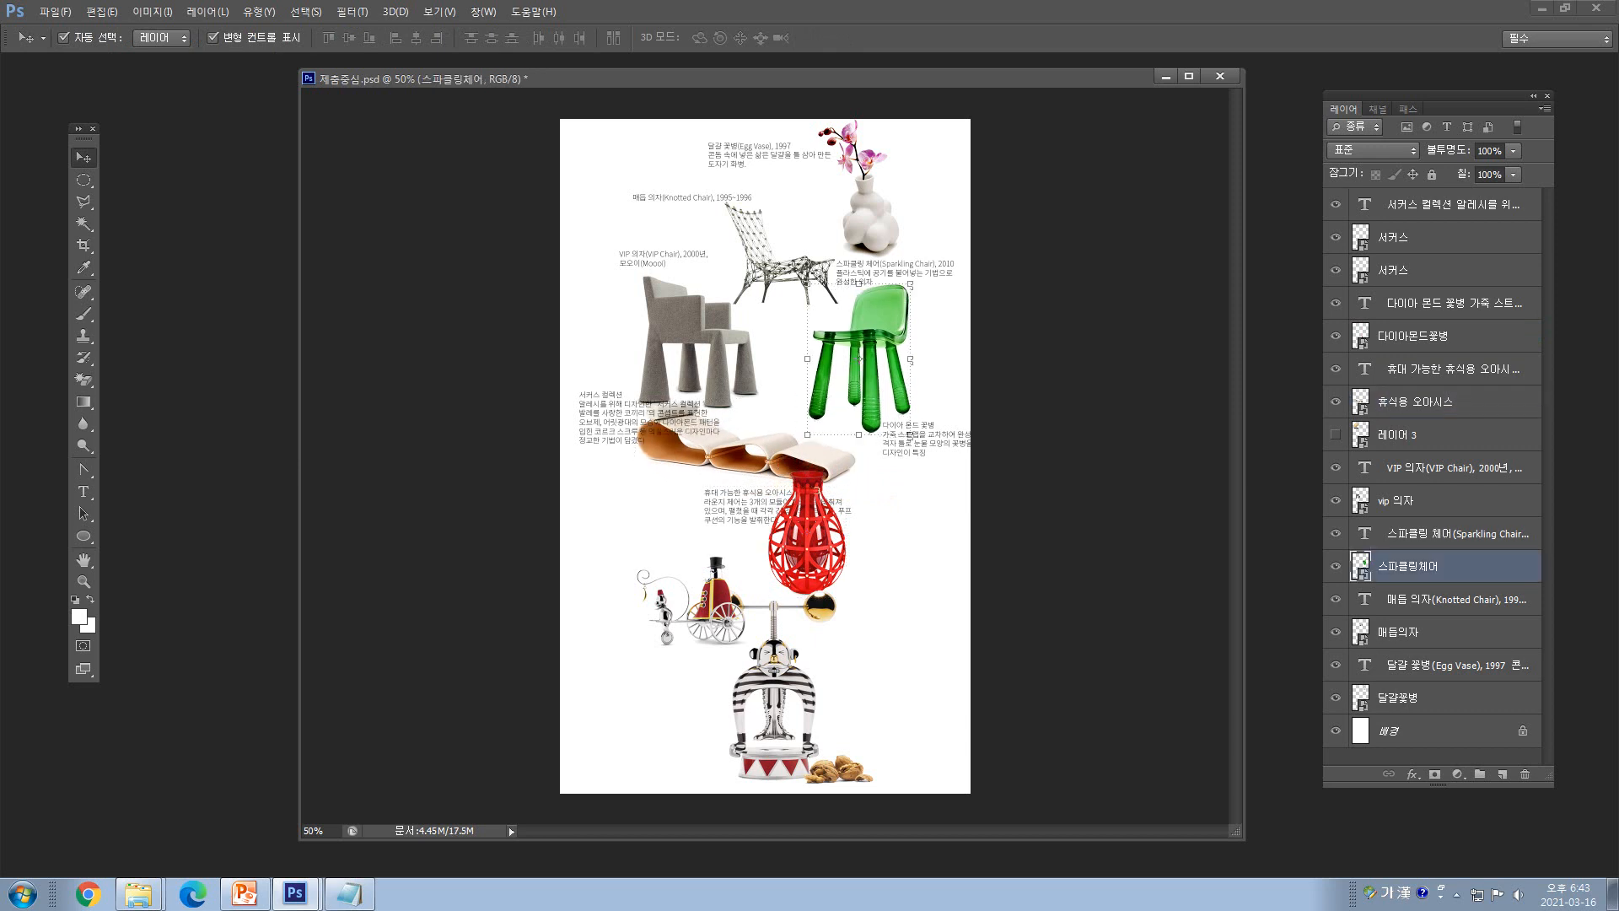
# - Move the green Sparkling Chair up beneath the egg vase and the grey VIP chair down and right, just above the oasis lounge
pyautogui.moveTo(693, 325); pyautogui.dragTo(723, 333)
pyautogui.moveTo(877, 329); pyautogui.dragTo(862, 297)
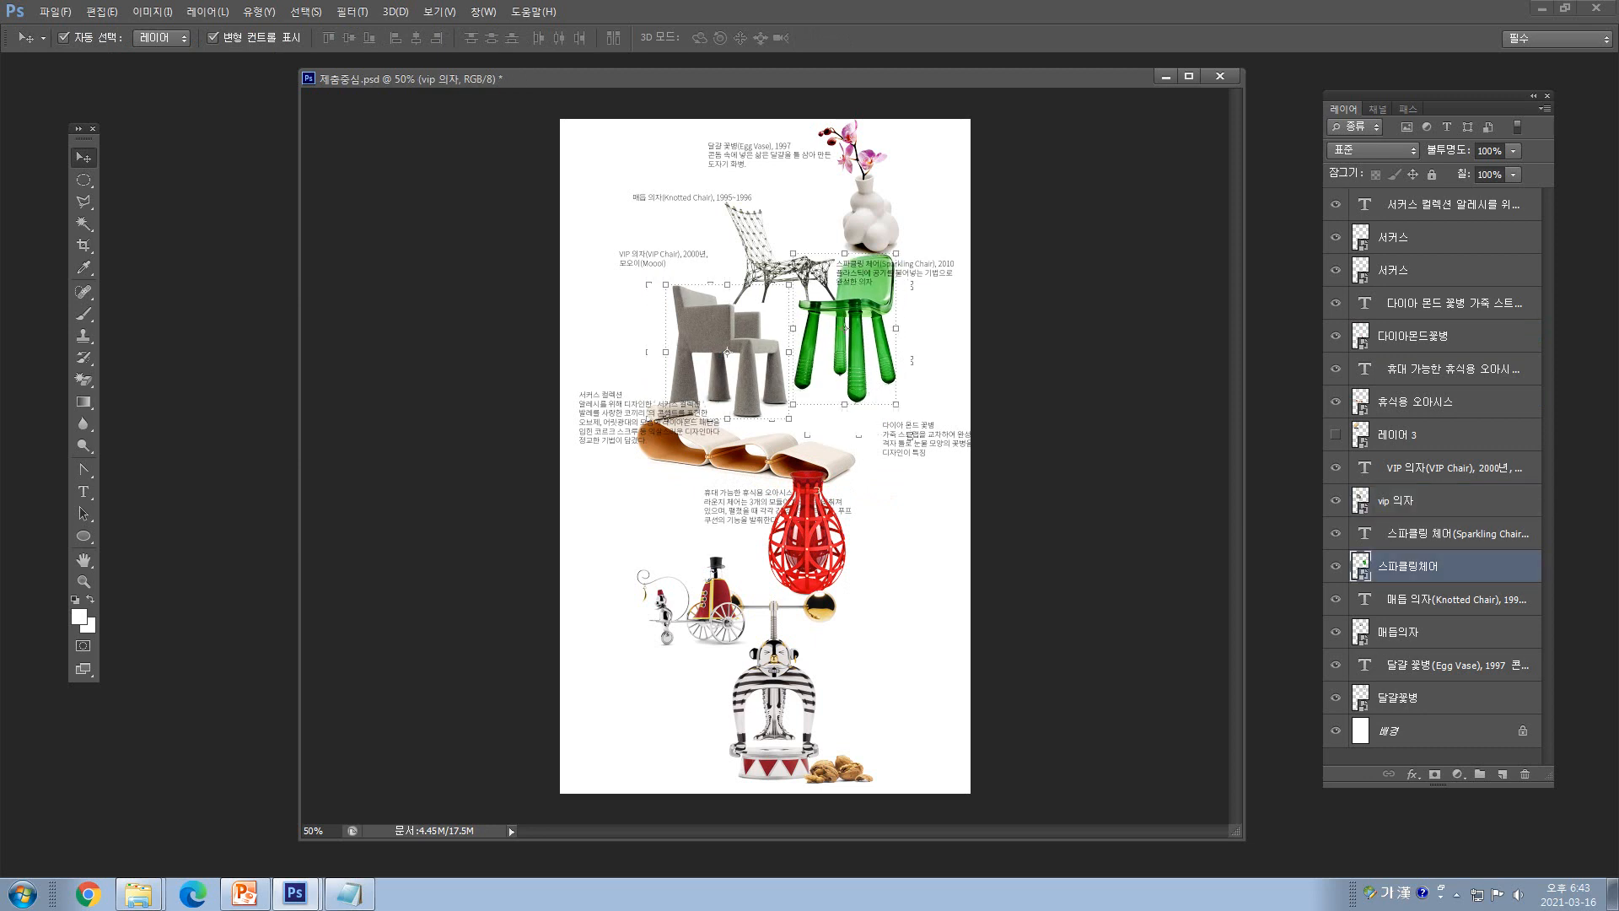
pyautogui.moveTo(712, 329); pyautogui.dragTo(731, 357)
pyautogui.moveTo(863, 302); pyautogui.dragTo(862, 299)
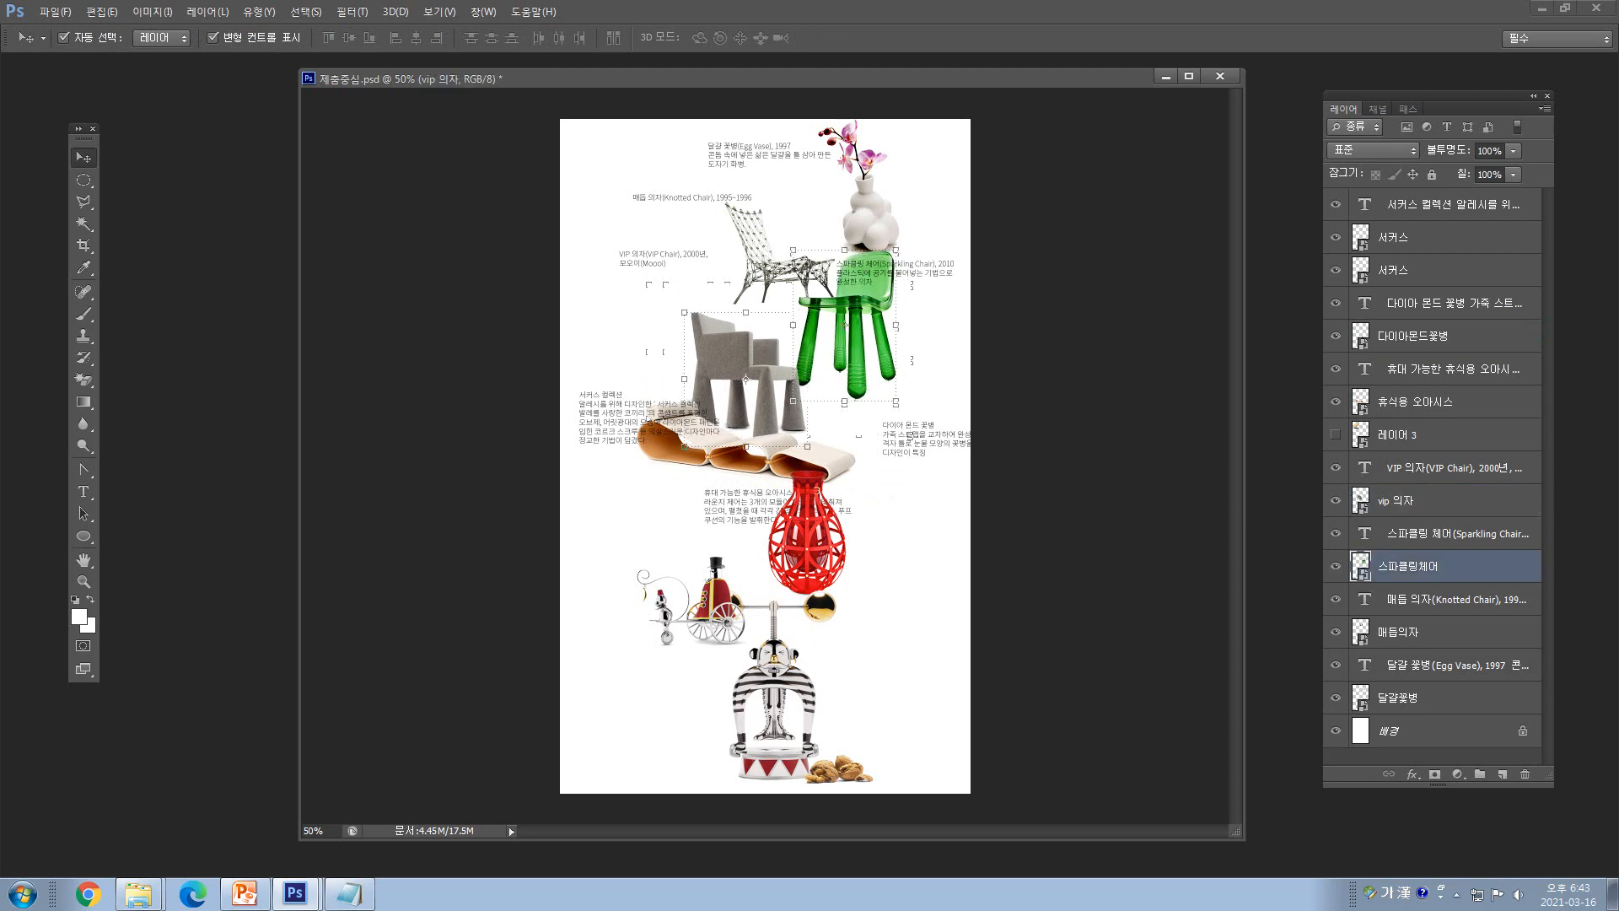
pyautogui.moveTo(731, 357); pyautogui.dragTo(738, 364)
pyautogui.hotkey('ctrl', 't')
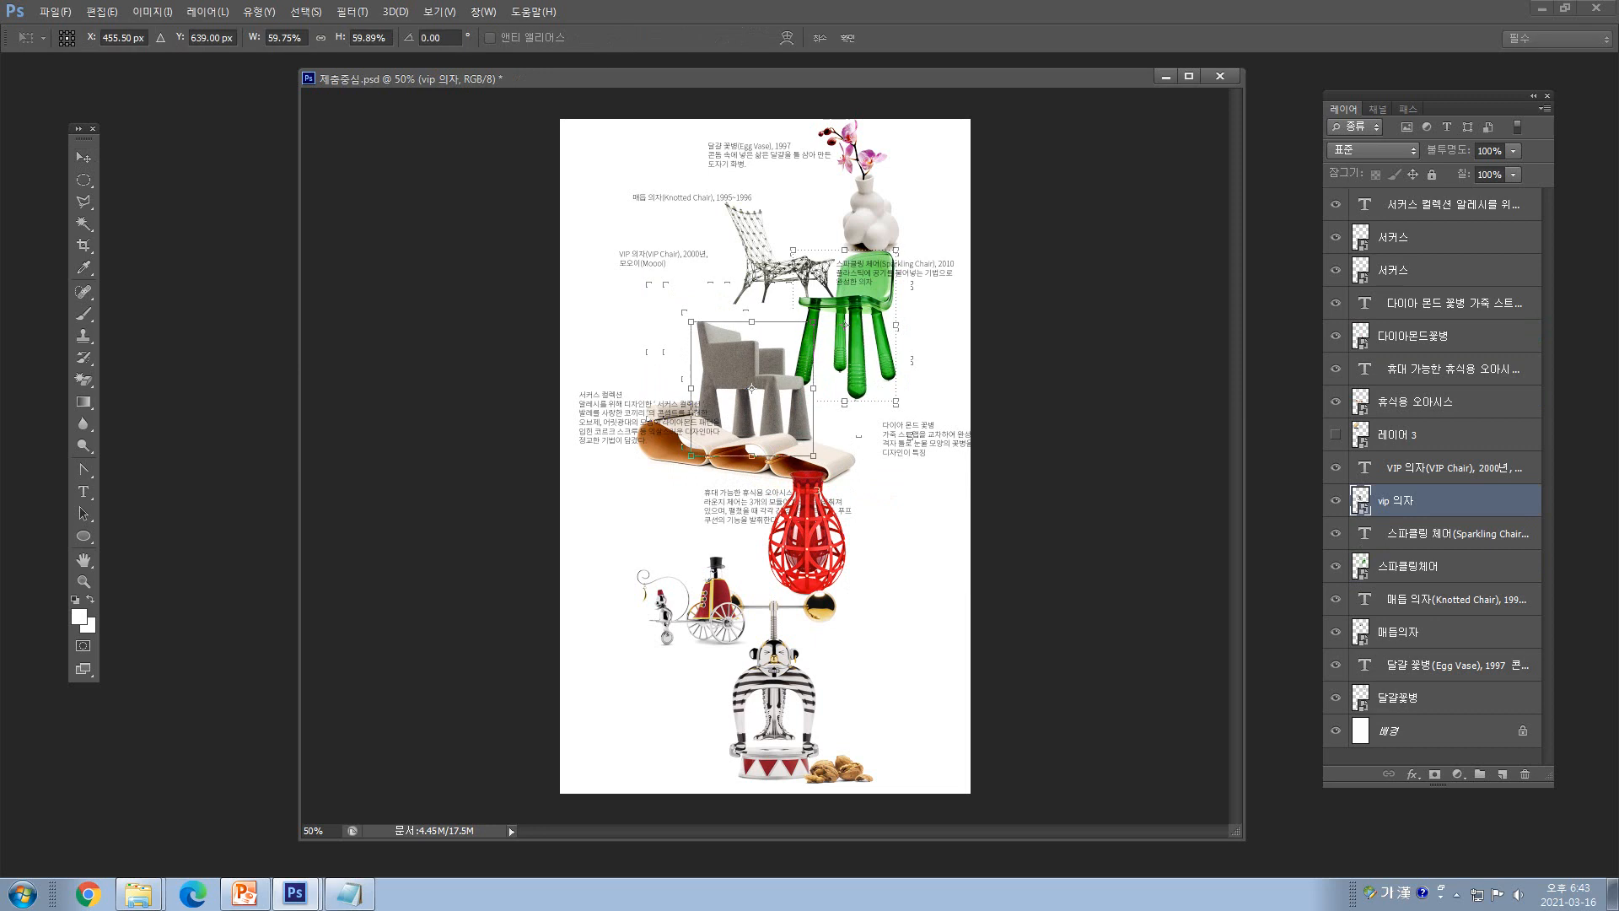
pyautogui.press('Return')
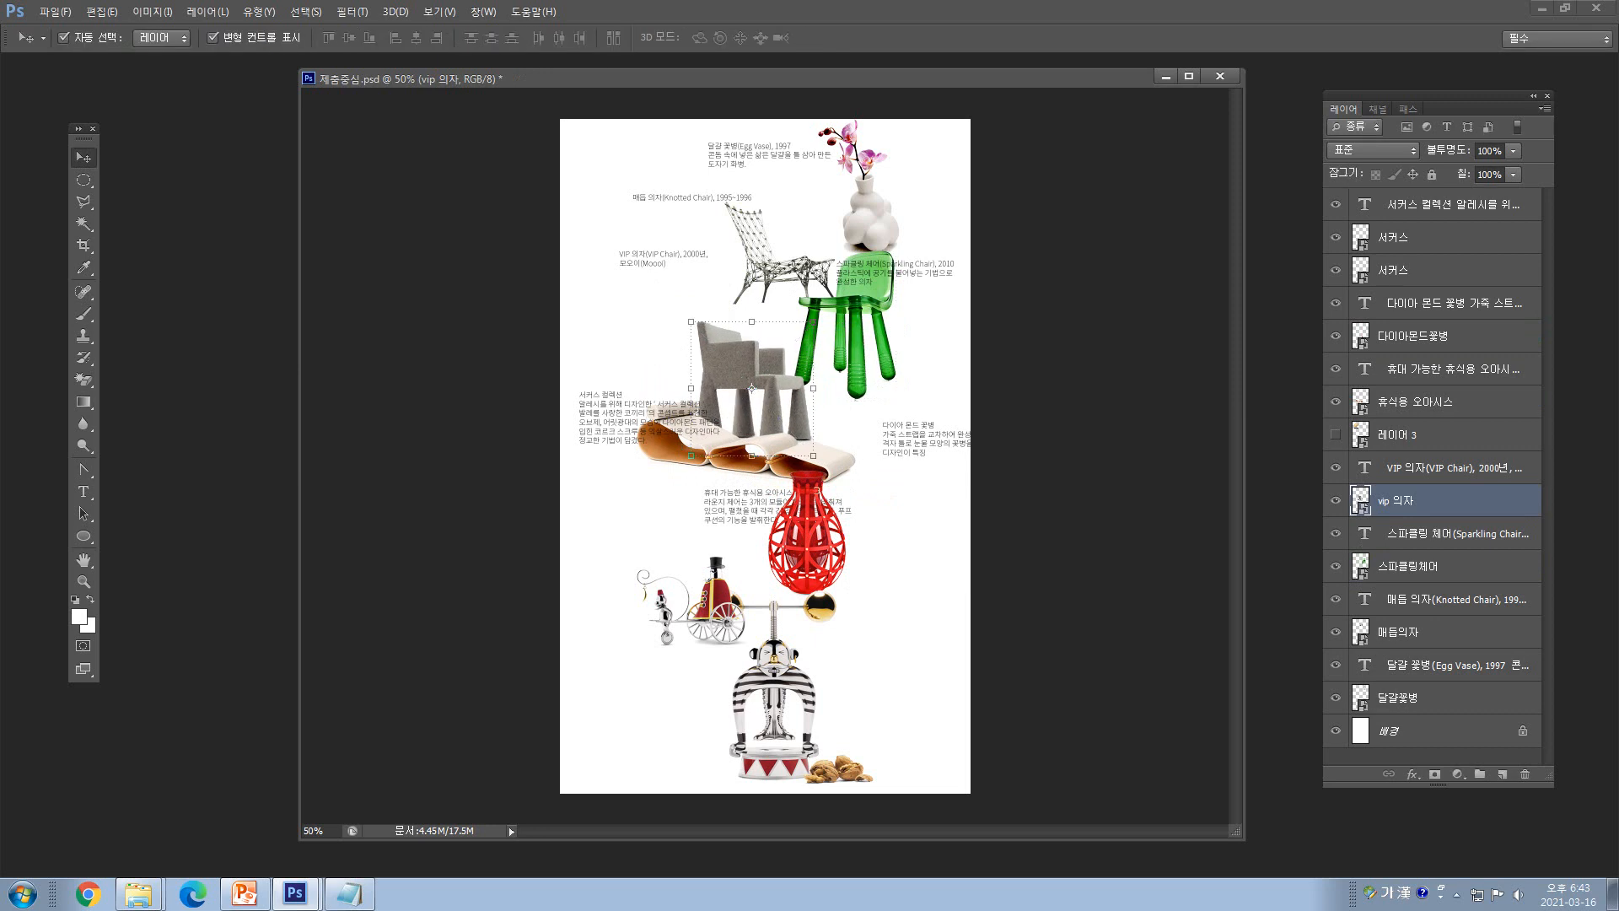
# - Enlarge the oasis lounge image to about 39.5%, shift it left, and nudge the VIP chair up and right above it
pyautogui.click(779, 451)
pyautogui.moveTo(636, 486); pyautogui.dragTo(594, 504)
pyautogui.moveTo(691, 468); pyautogui.dragTo(667, 462)
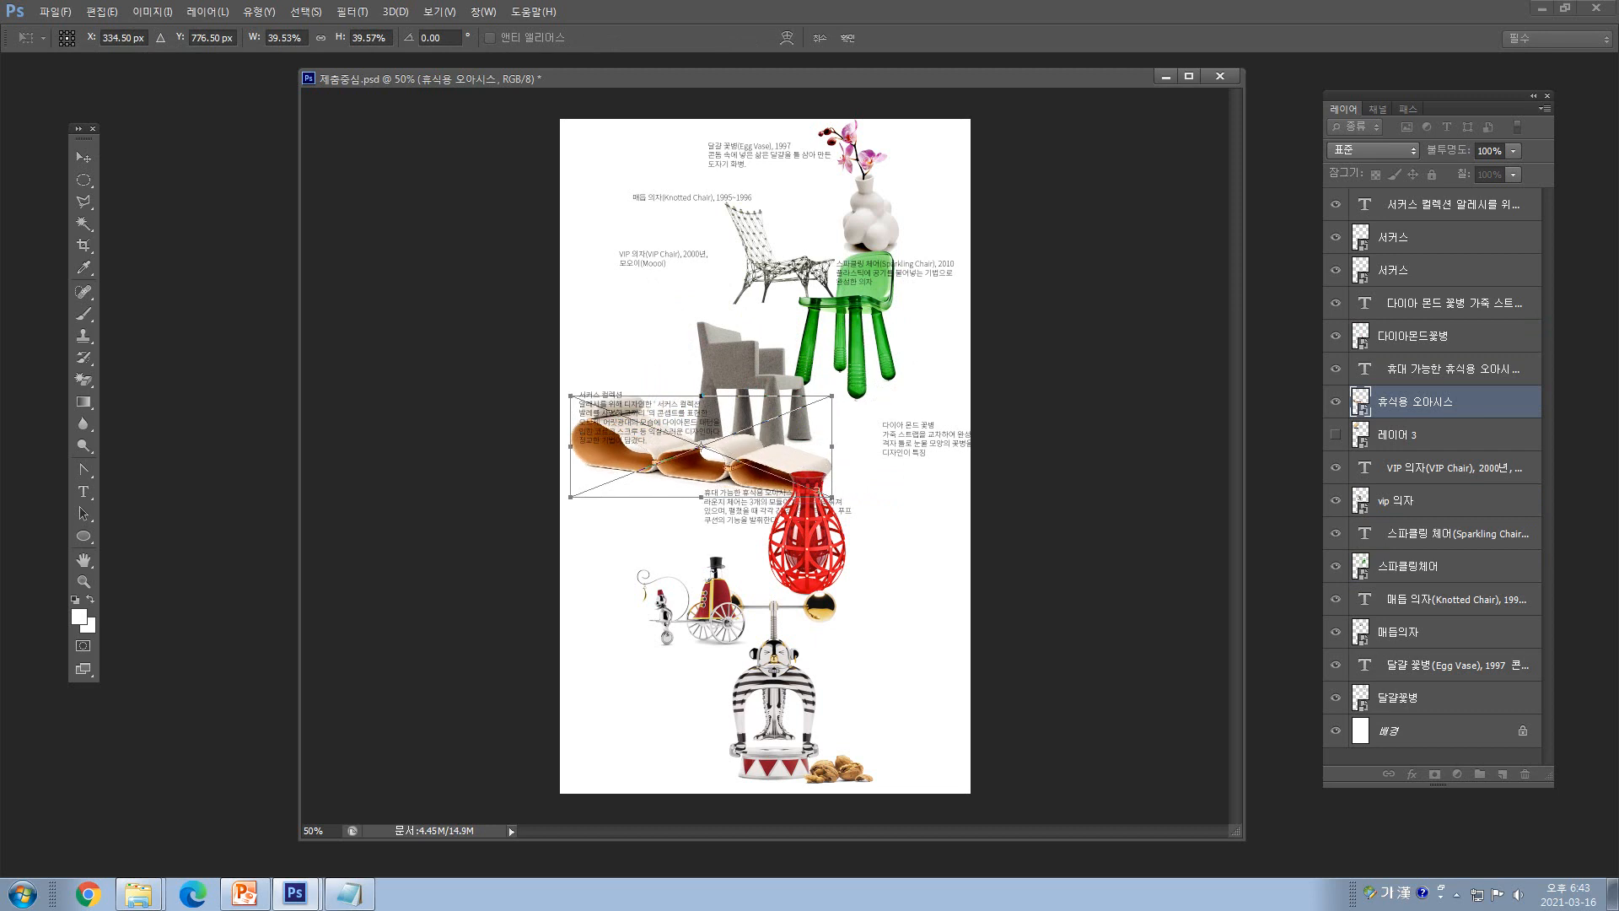
pyautogui.press('Return')
pyautogui.moveTo(753, 387); pyautogui.dragTo(766, 379)
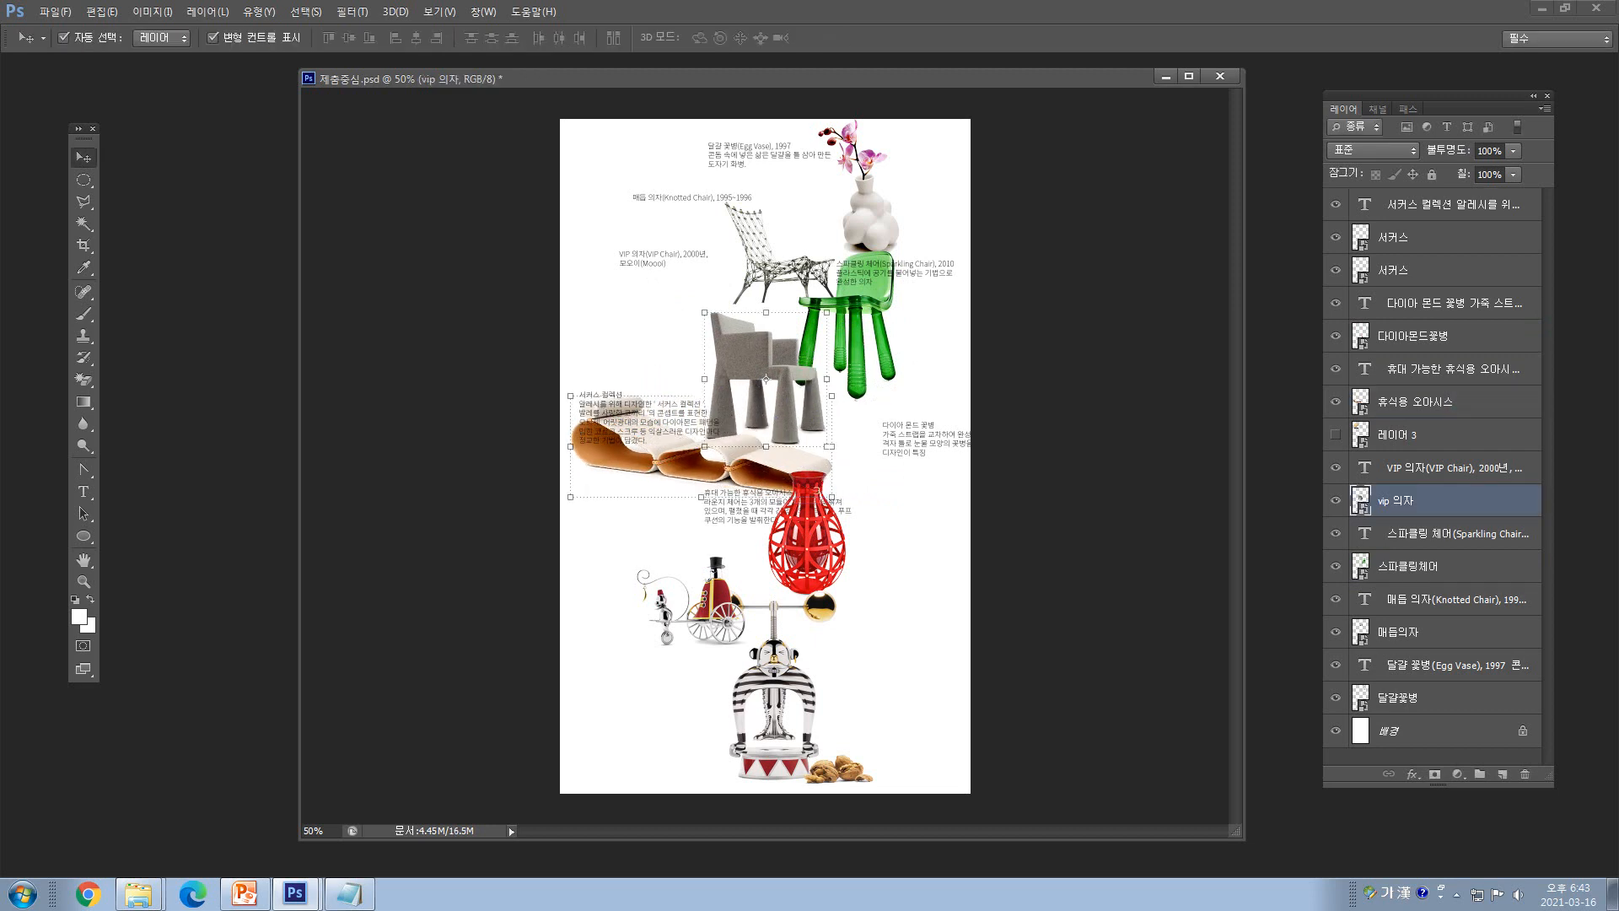
# - Move the red diamond vase down and right, clear of the oasis lounge, to about X 731 px and Y 1029.5 px
pyautogui.click(807, 526)
pyautogui.hotkey('ctrl', 't')
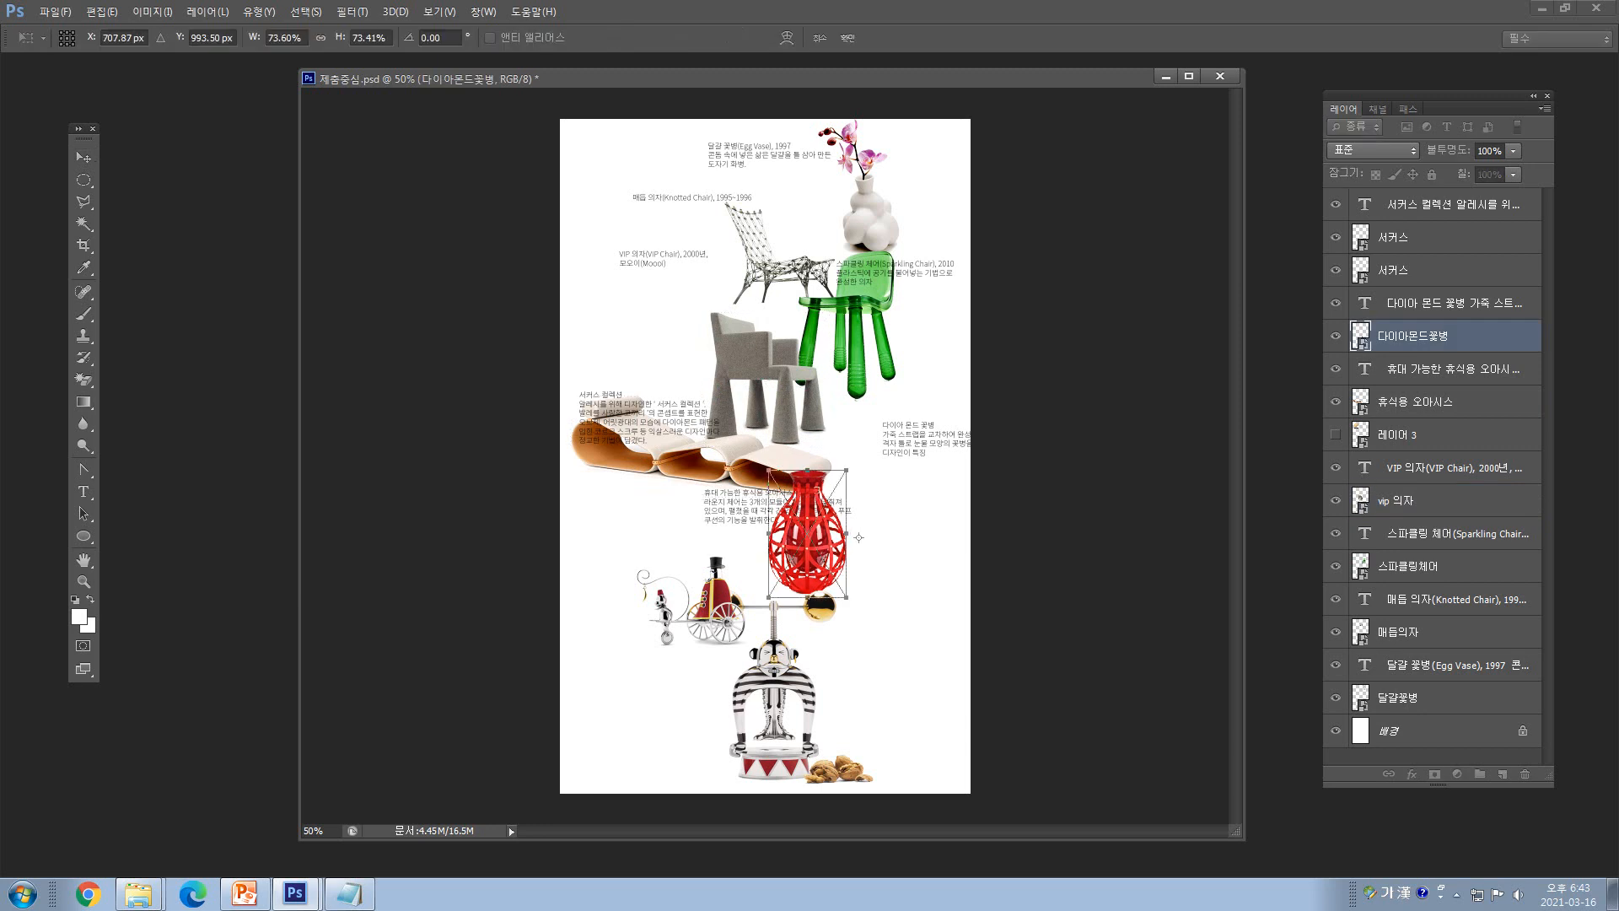
pyautogui.moveTo(858, 537); pyautogui.dragTo(855, 530)
pyautogui.moveTo(846, 483); pyautogui.dragTo(839, 509)
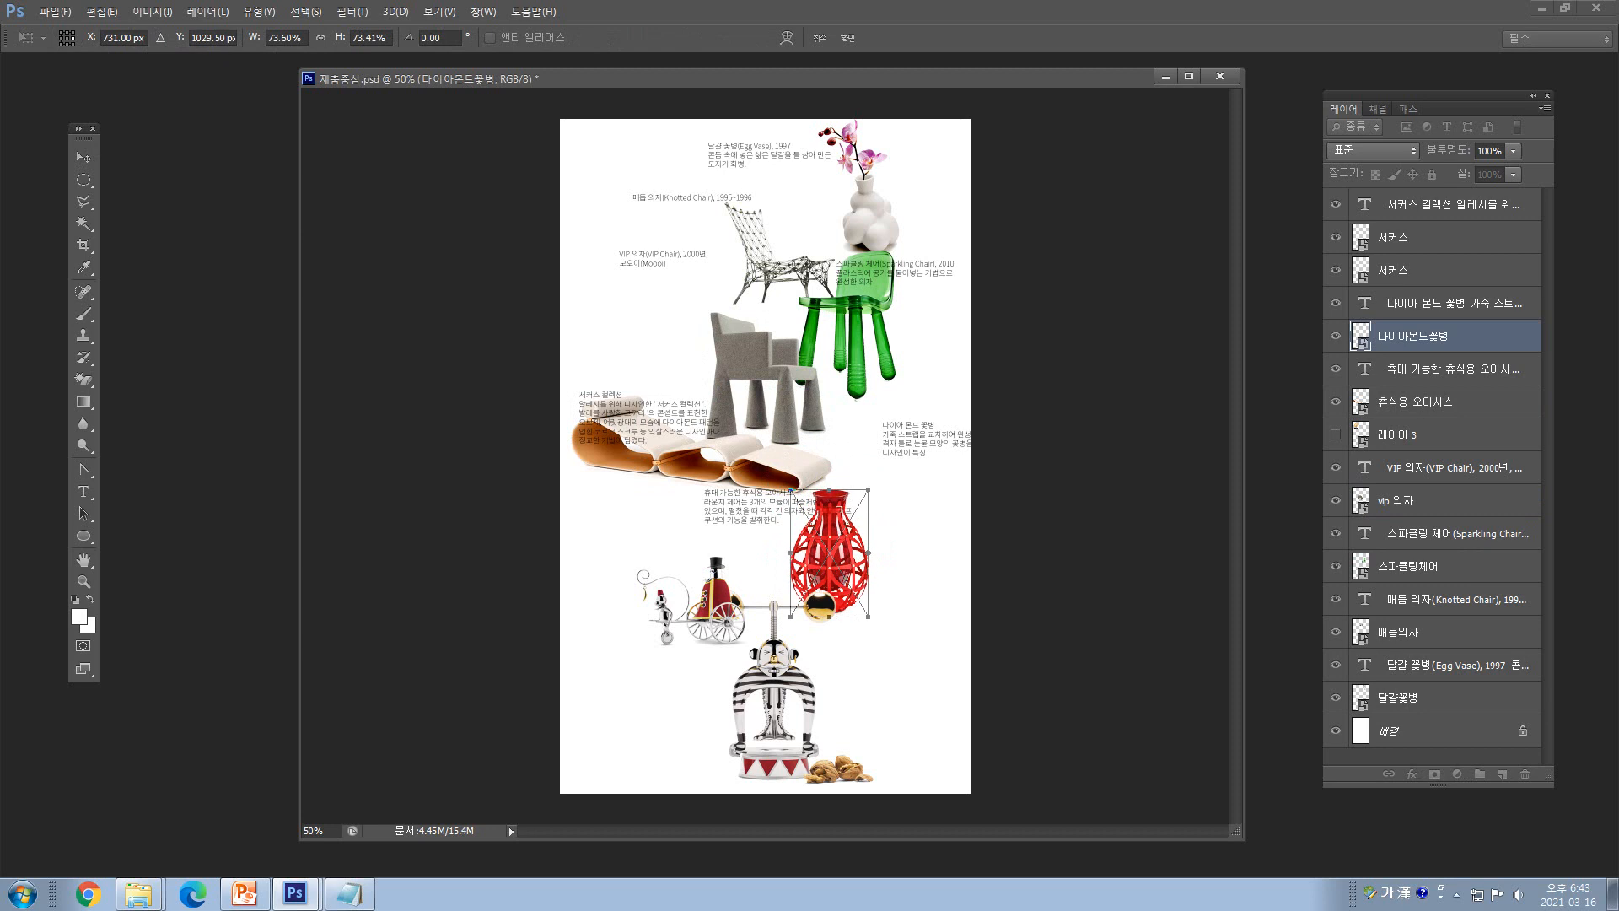
pyautogui.press('Return')
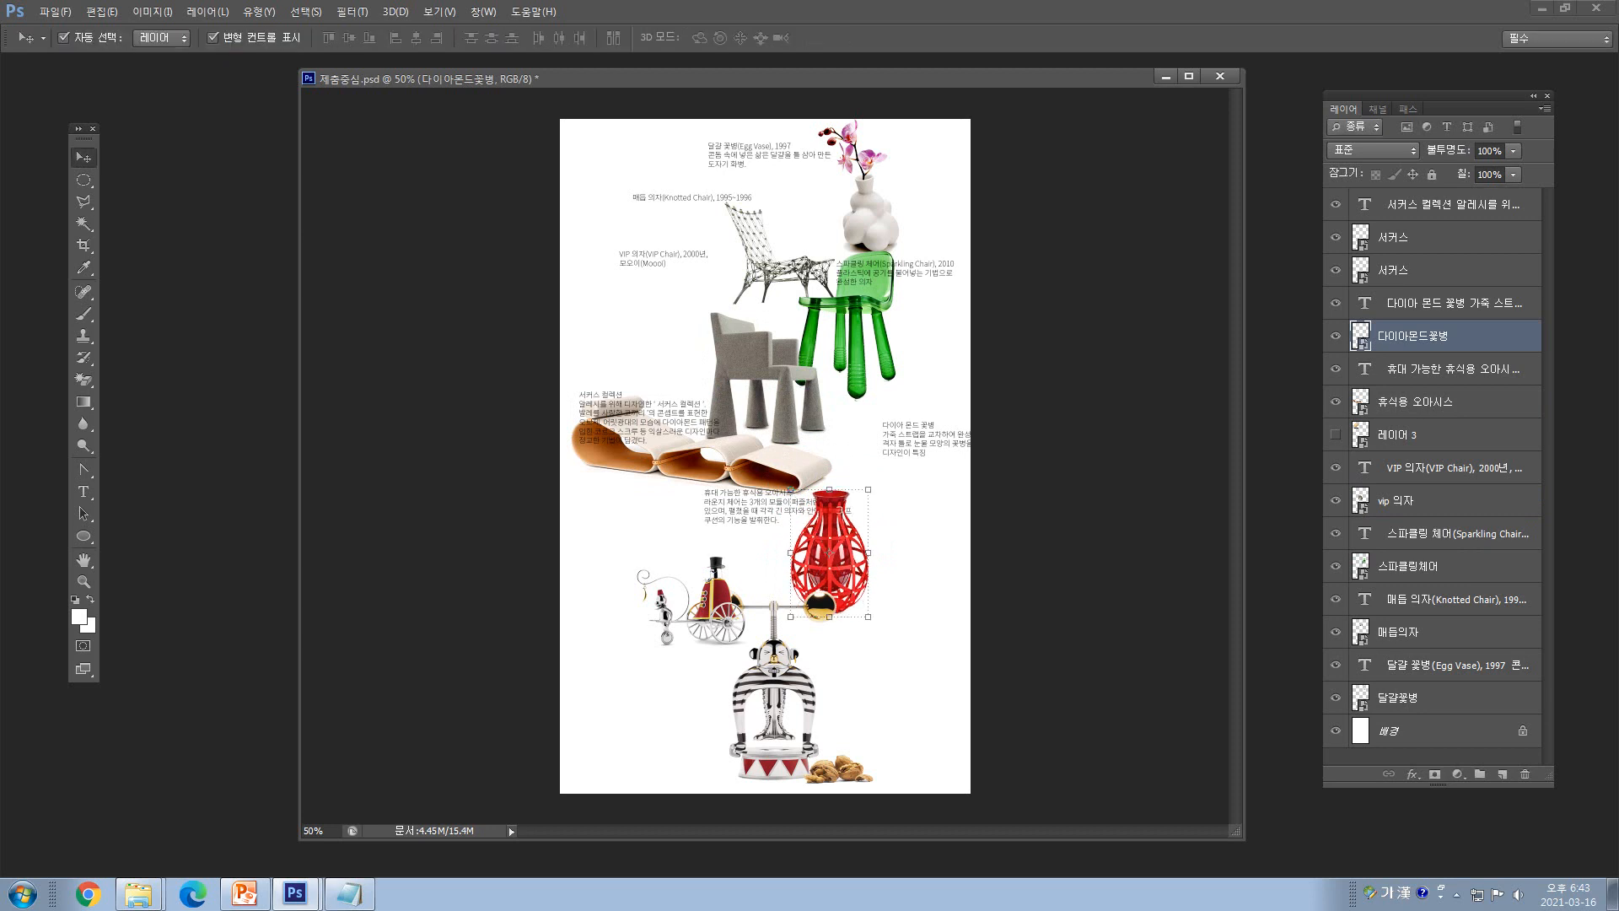
# - Move the egg vase image left, over the Knotted Chair's seat, and fine-tune its placement with Free Transform
pyautogui.moveTo(868, 217); pyautogui.dragTo(803, 231)
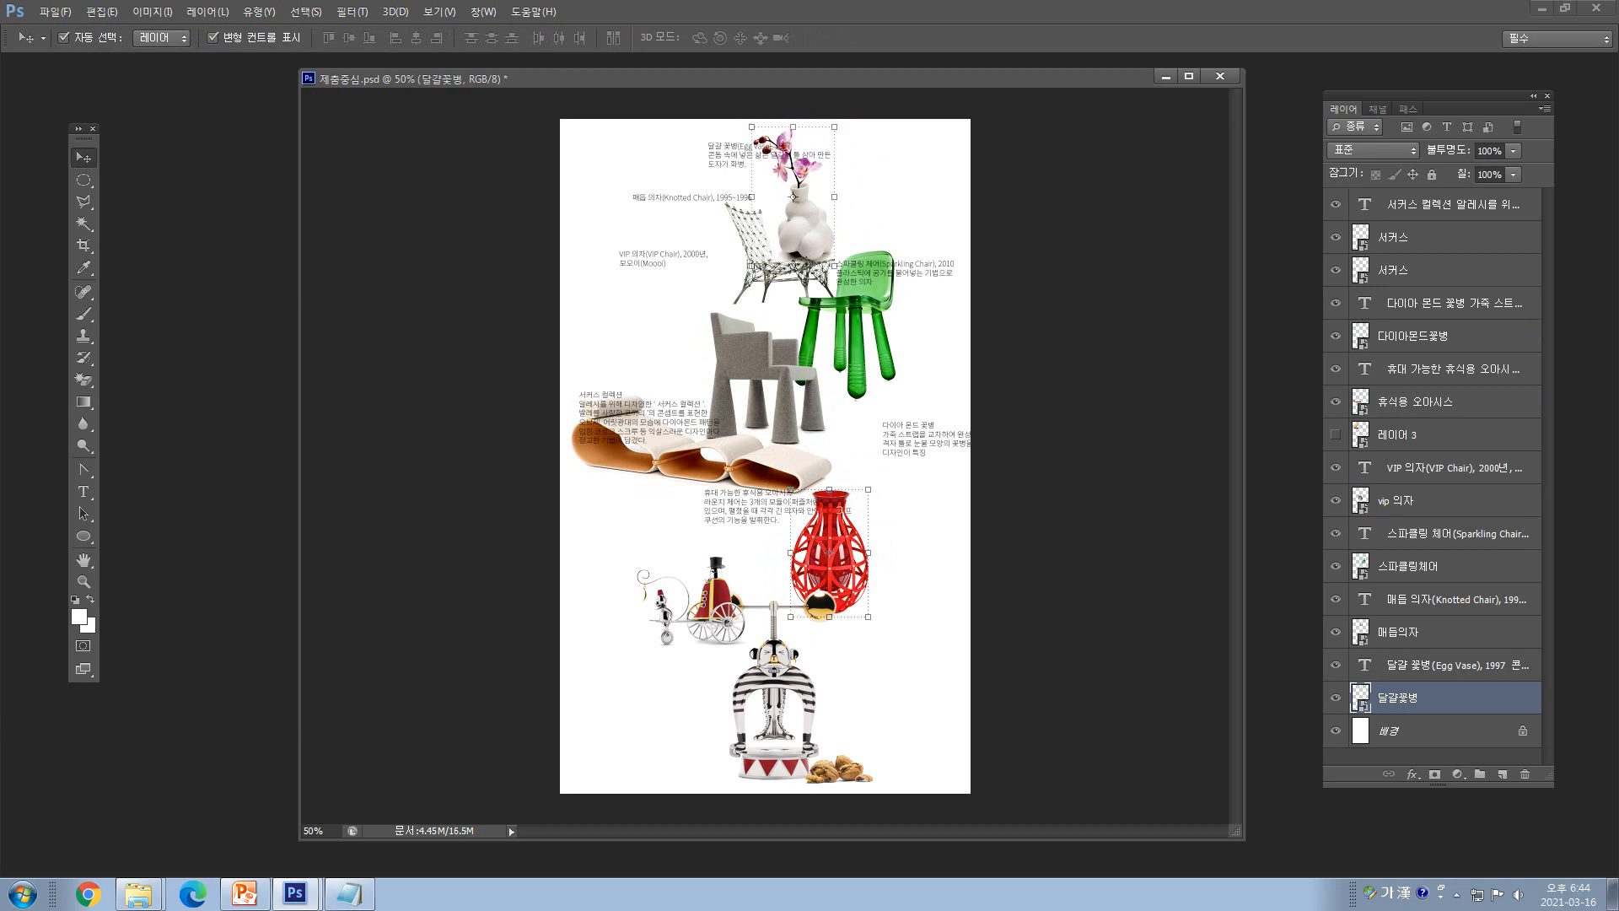
pyautogui.hotkey('ctrl', 't')
pyautogui.press('Return')
pyautogui.hotkey('ctrl', 't')
pyautogui.press('Return')
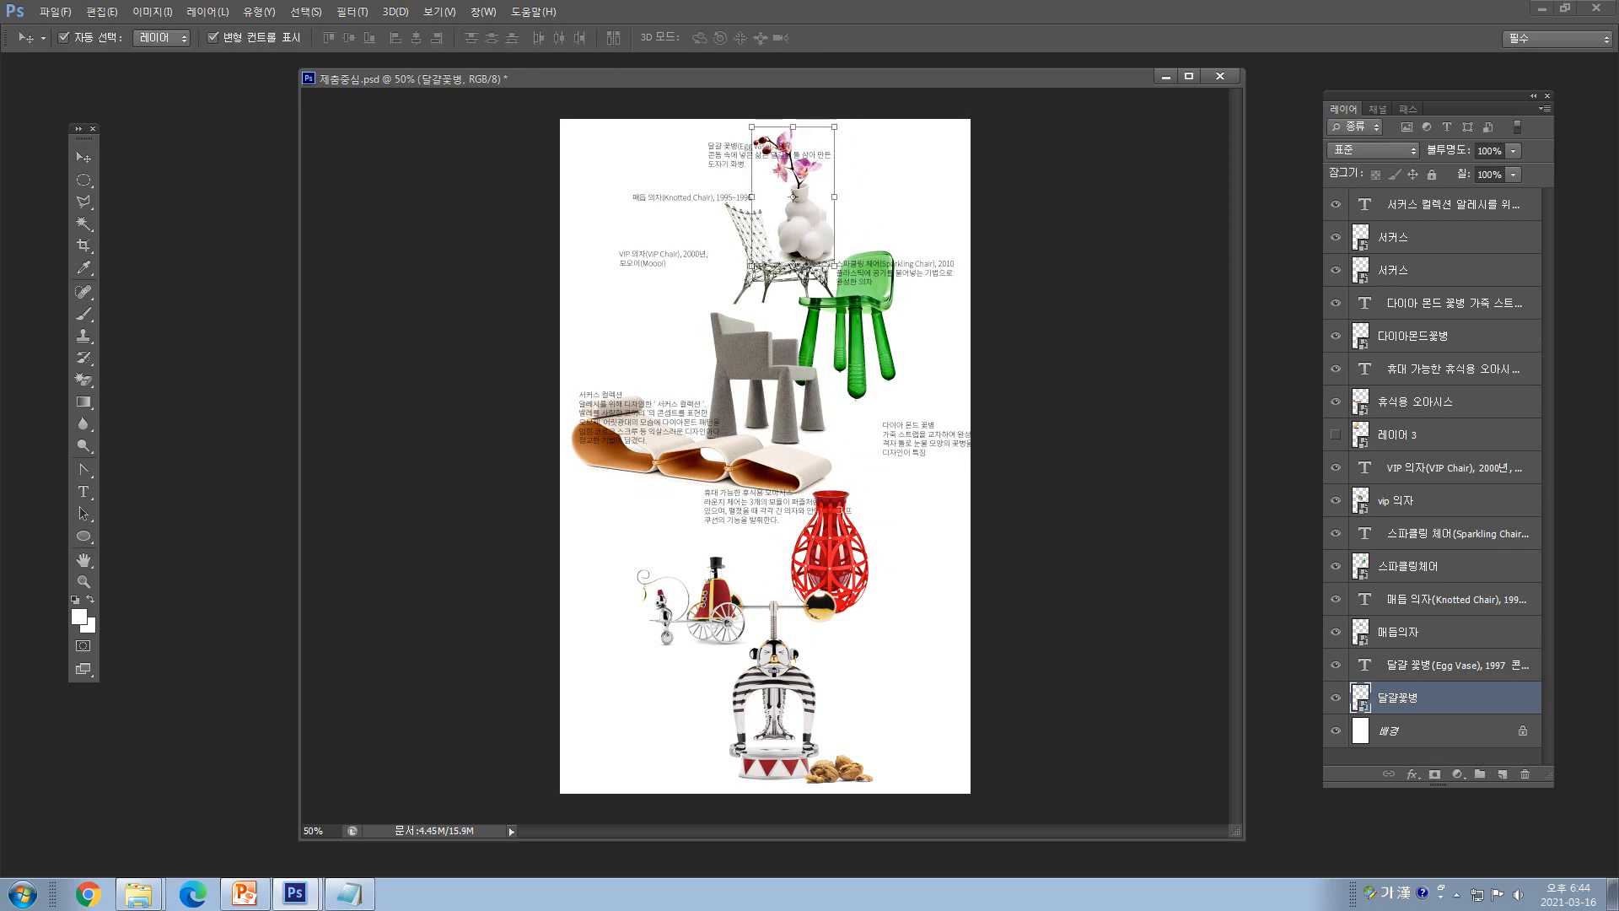
pyautogui.hotkey('ctrl', 't')
pyautogui.press('Return')
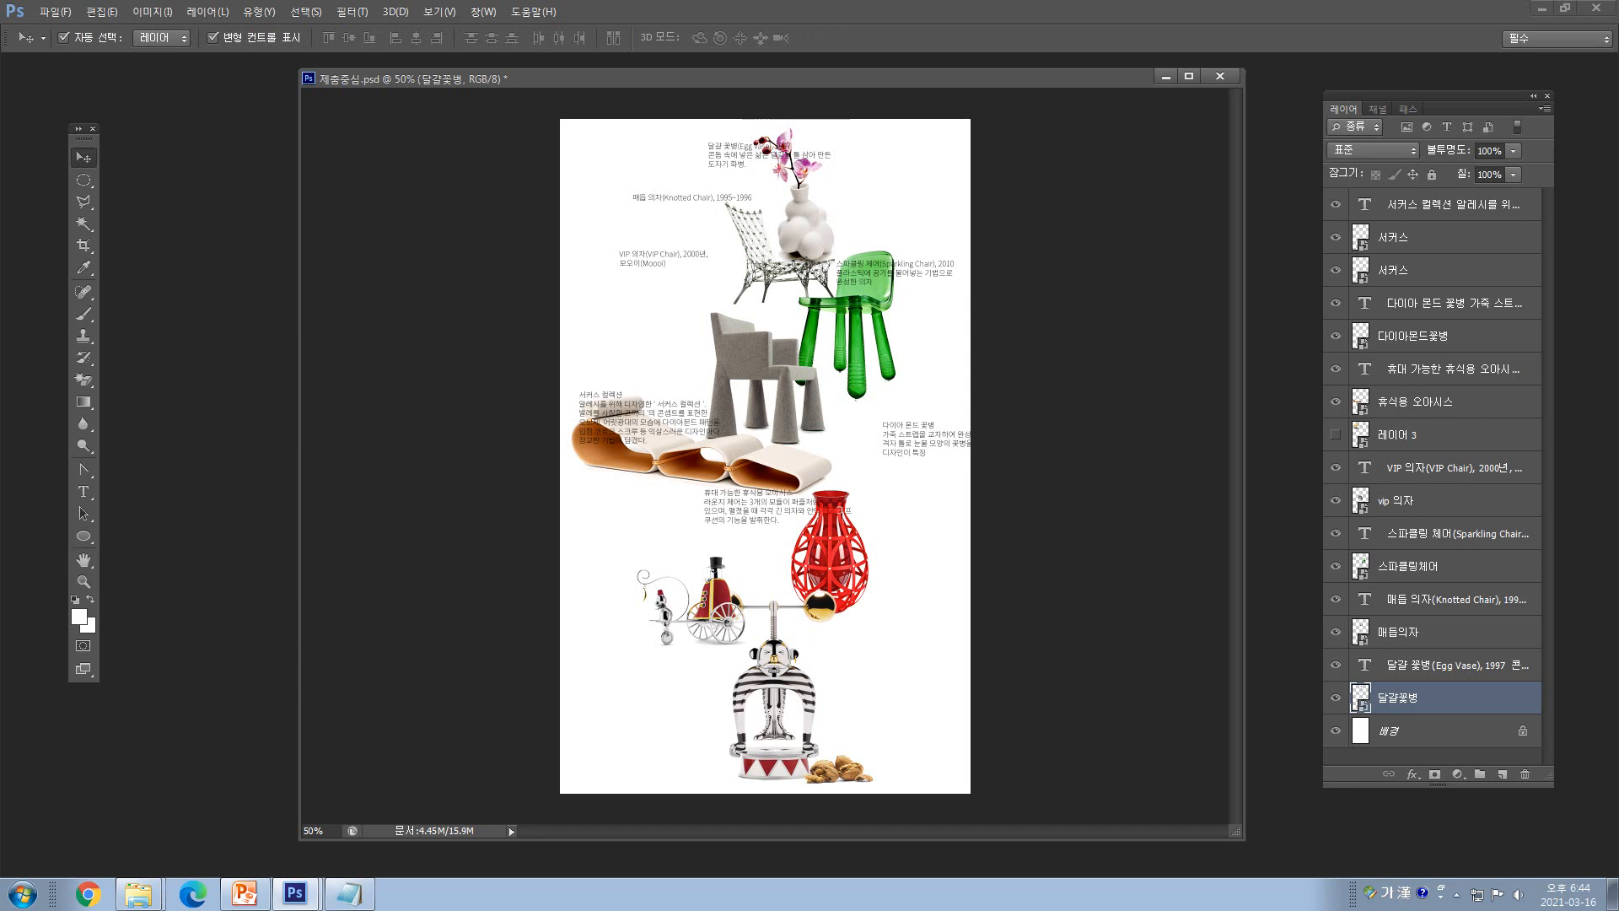
# - Move the Knotted Chair image left, clear of the egg vase, and raise the red diamond vase slightly
pyautogui.click(763, 292)
pyautogui.keyDown('shift'); pyautogui.click(806, 232); pyautogui.keyUp('shift')
pyautogui.keyDown('shift'); pyautogui.click(664, 255); pyautogui.keyUp('shift')
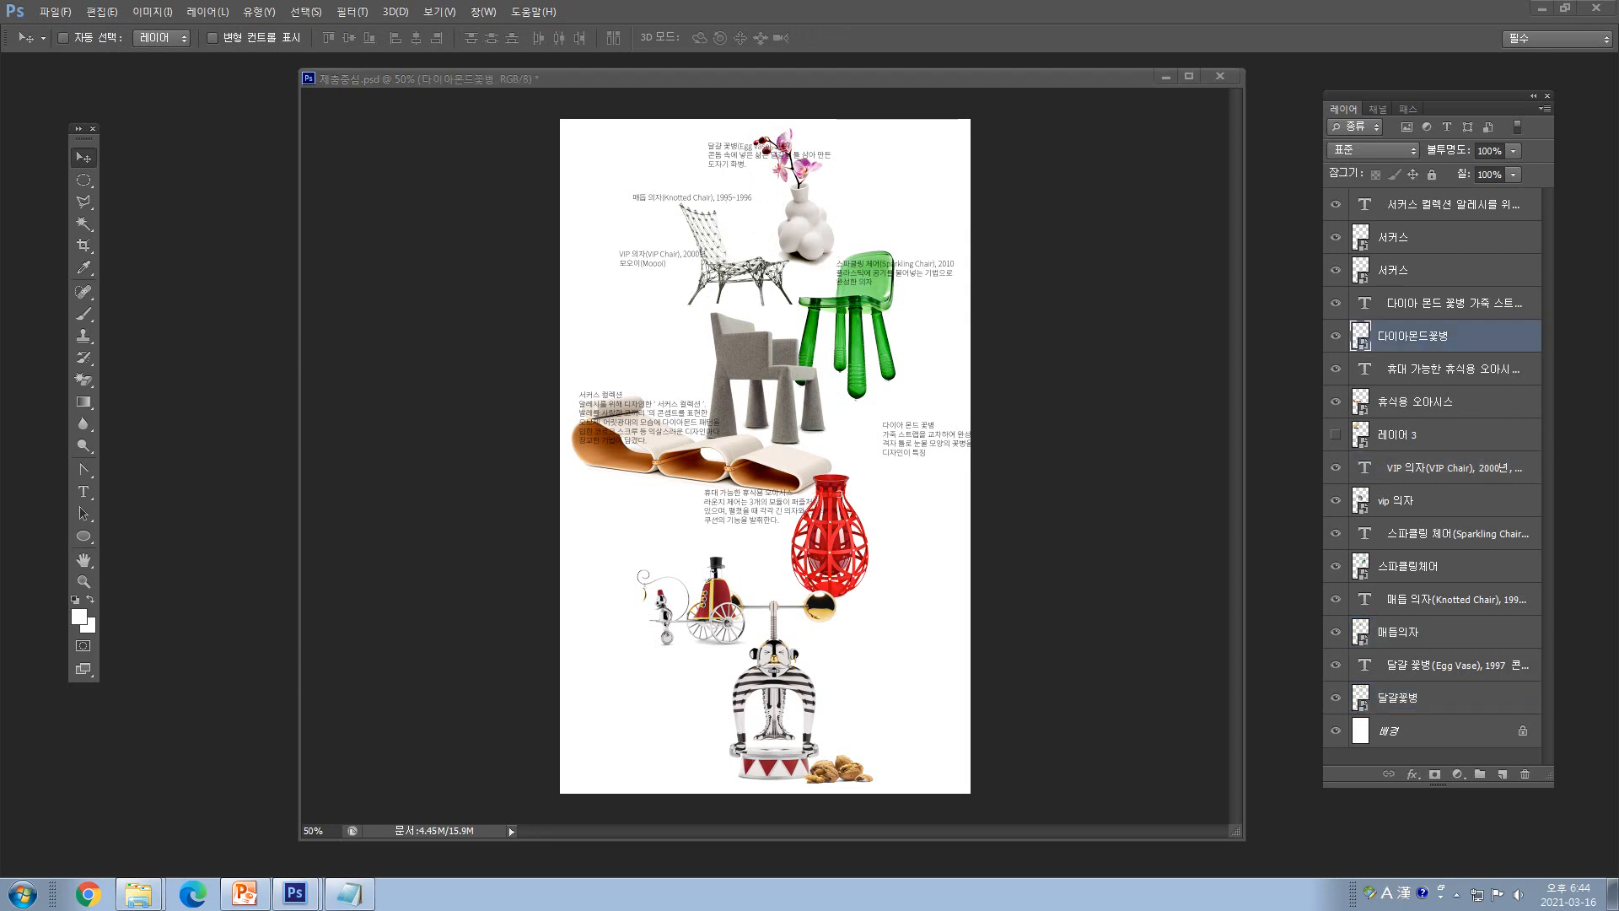
# - Increase the canvas height to 1700 pixels, extending it equally from the center
pyautogui.click(152, 12)
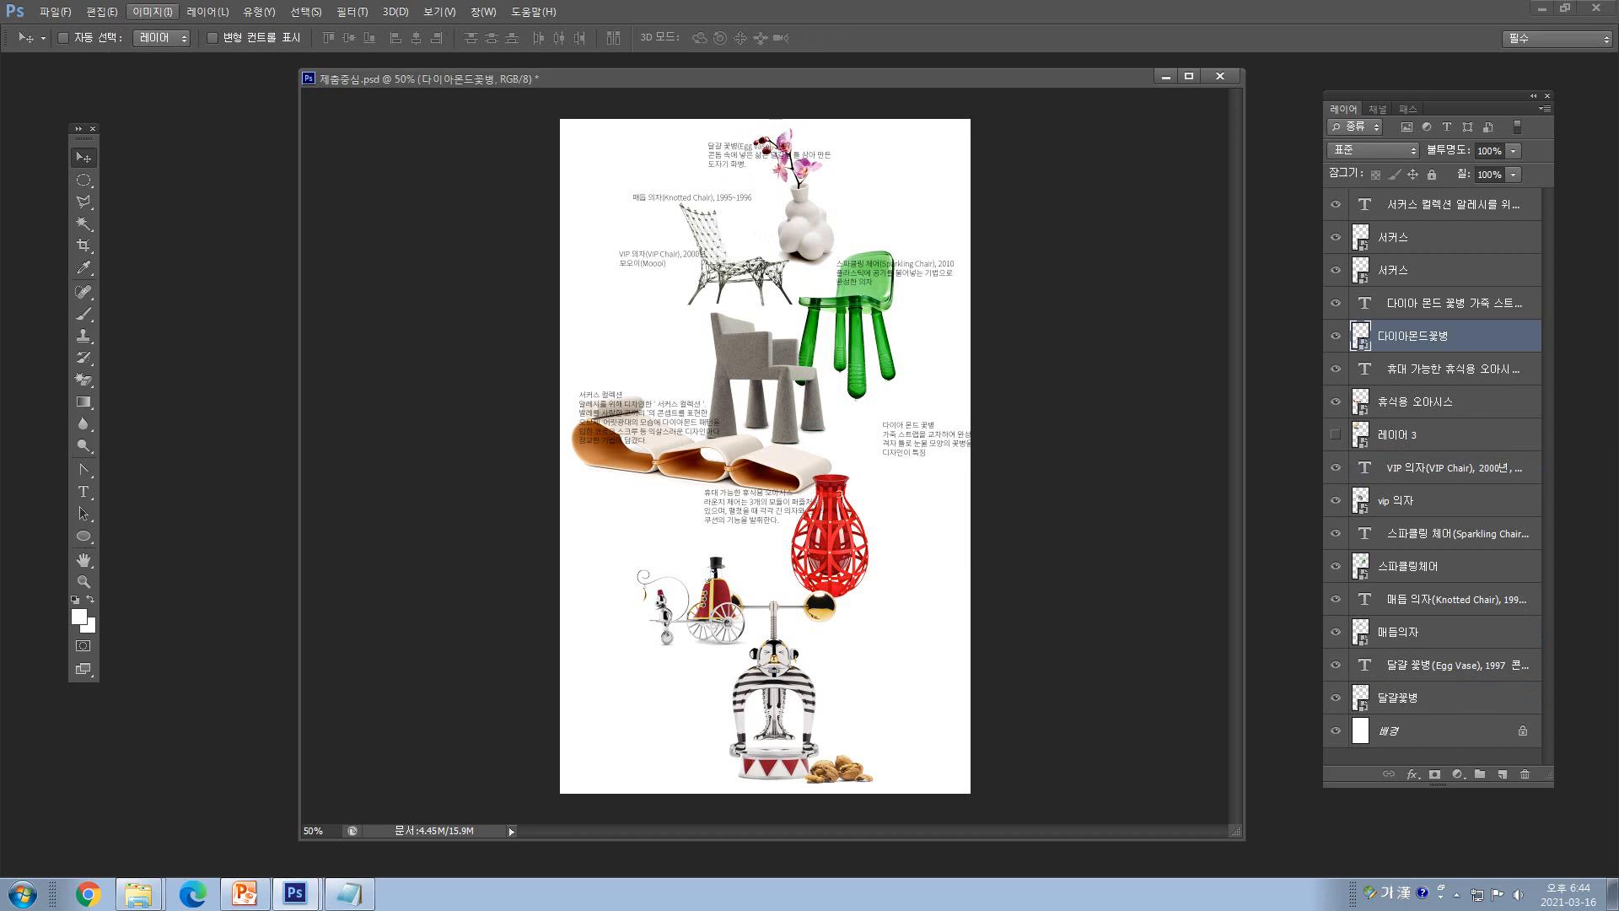
pyautogui.click(153, 12)
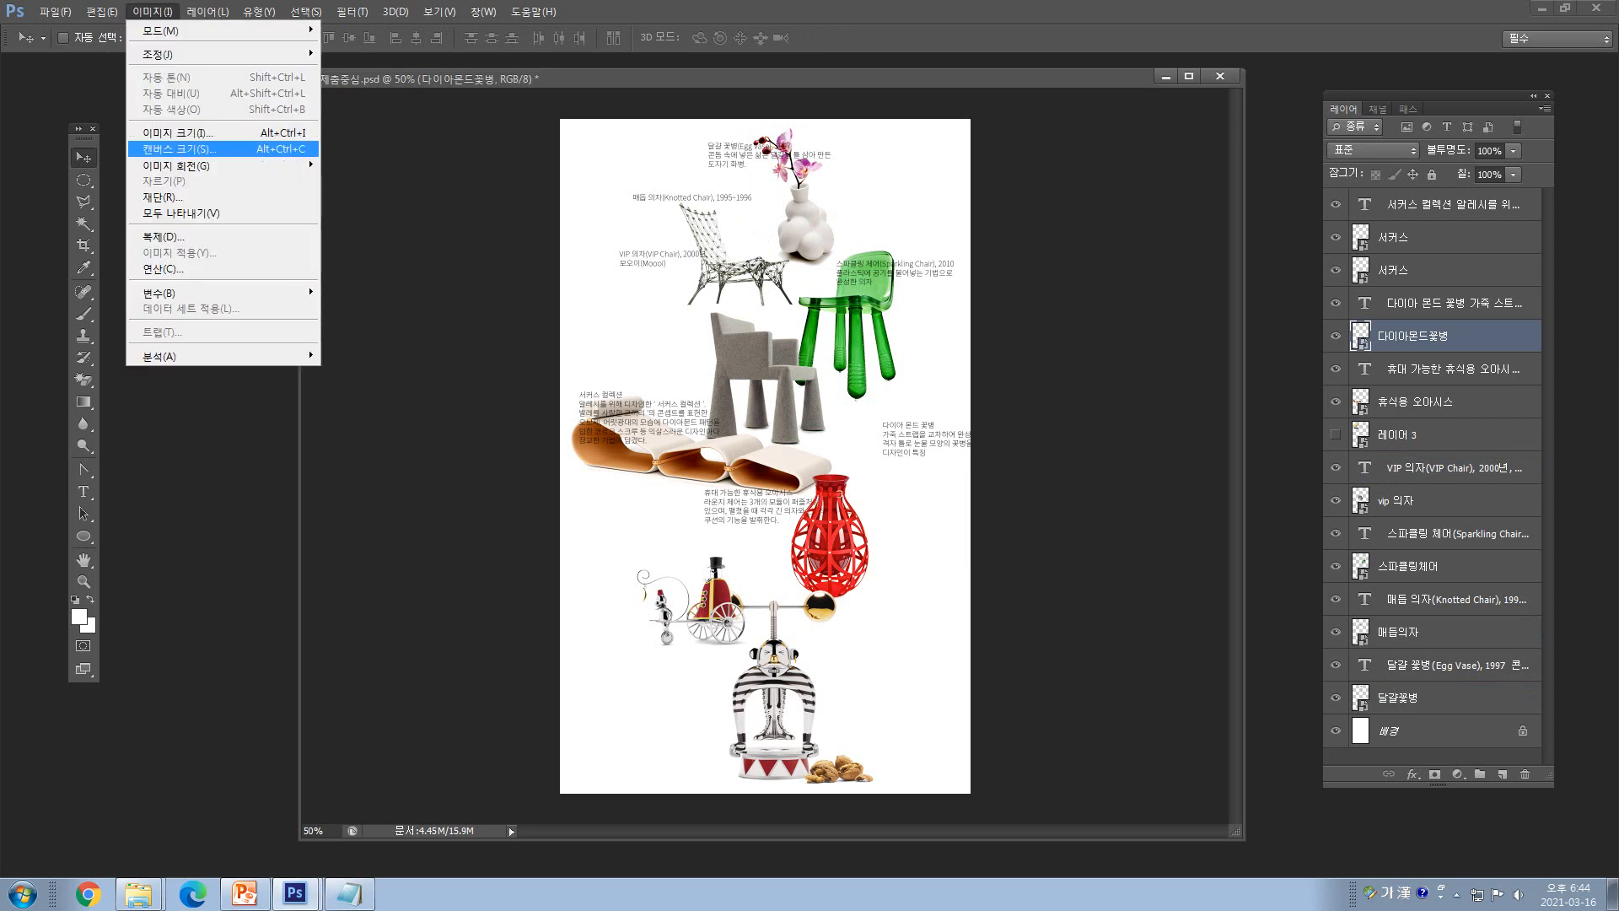
pyautogui.click(177, 148)
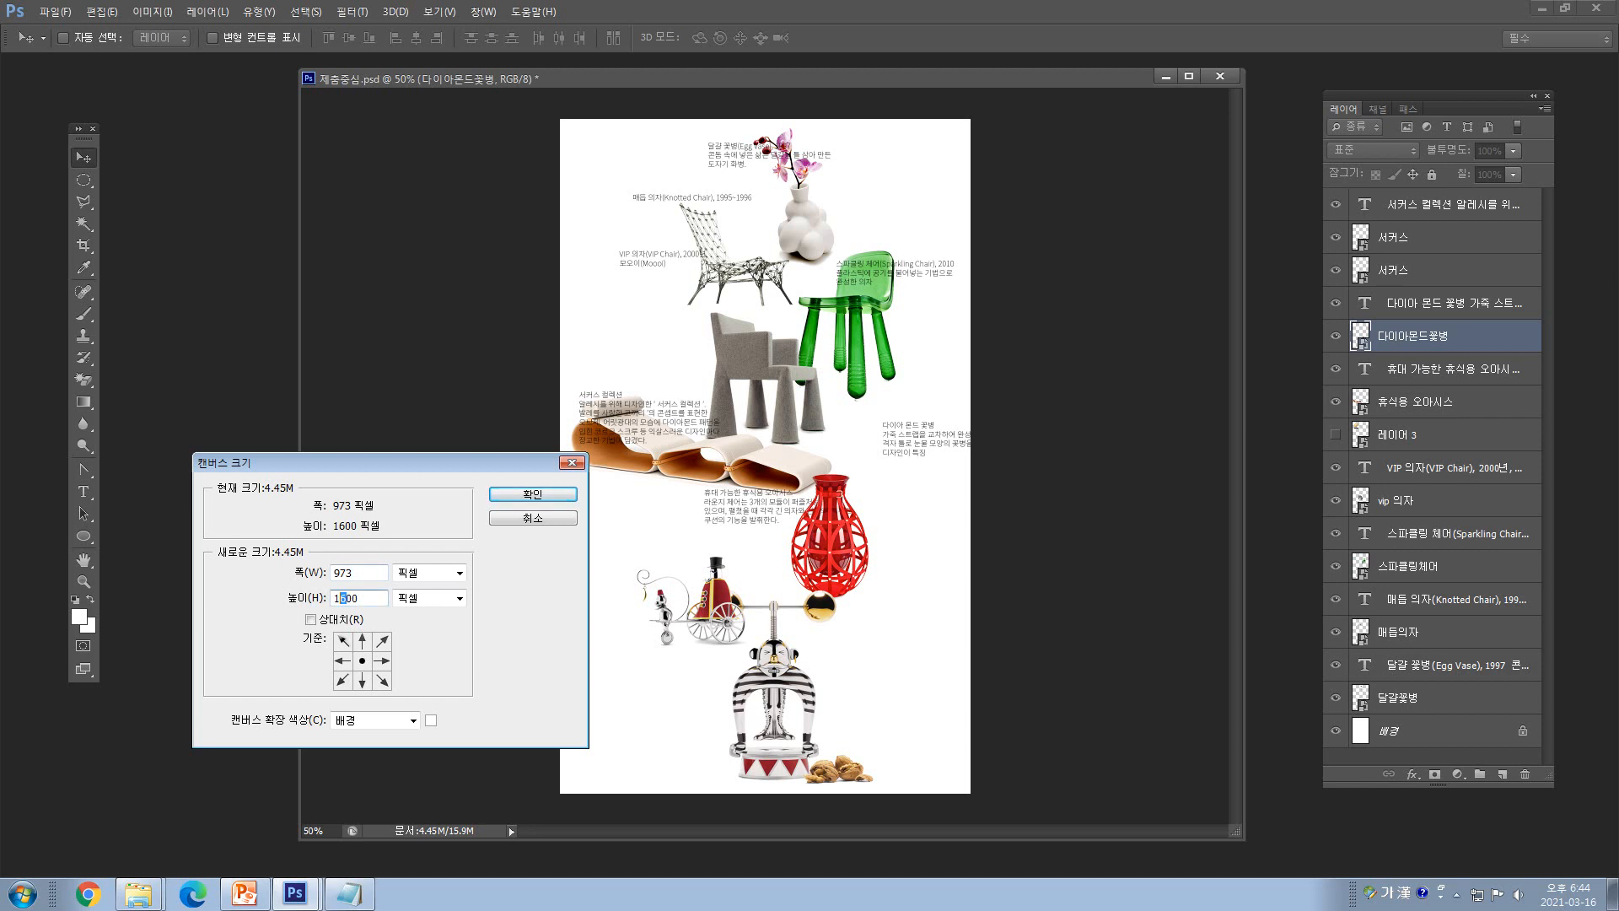
pyautogui.write('7')
pyautogui.press('Return')
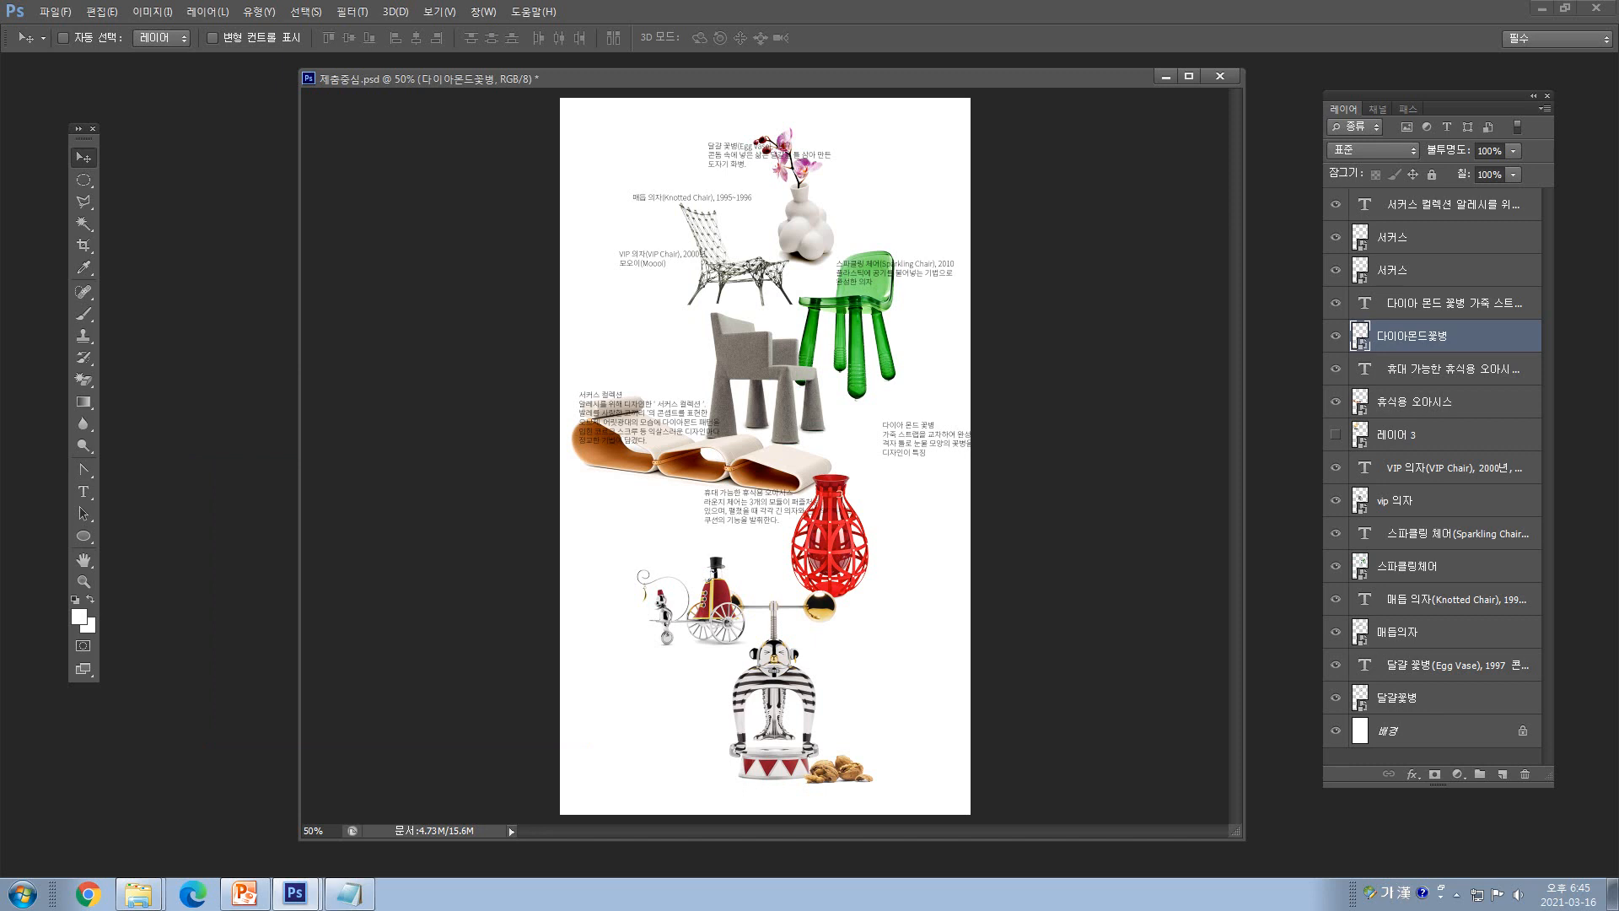
# - Move the Egg Vase caption to the empty area on the right side of the egg vase image
pyautogui.rightClick(728, 152)
pyautogui.click(763, 166)
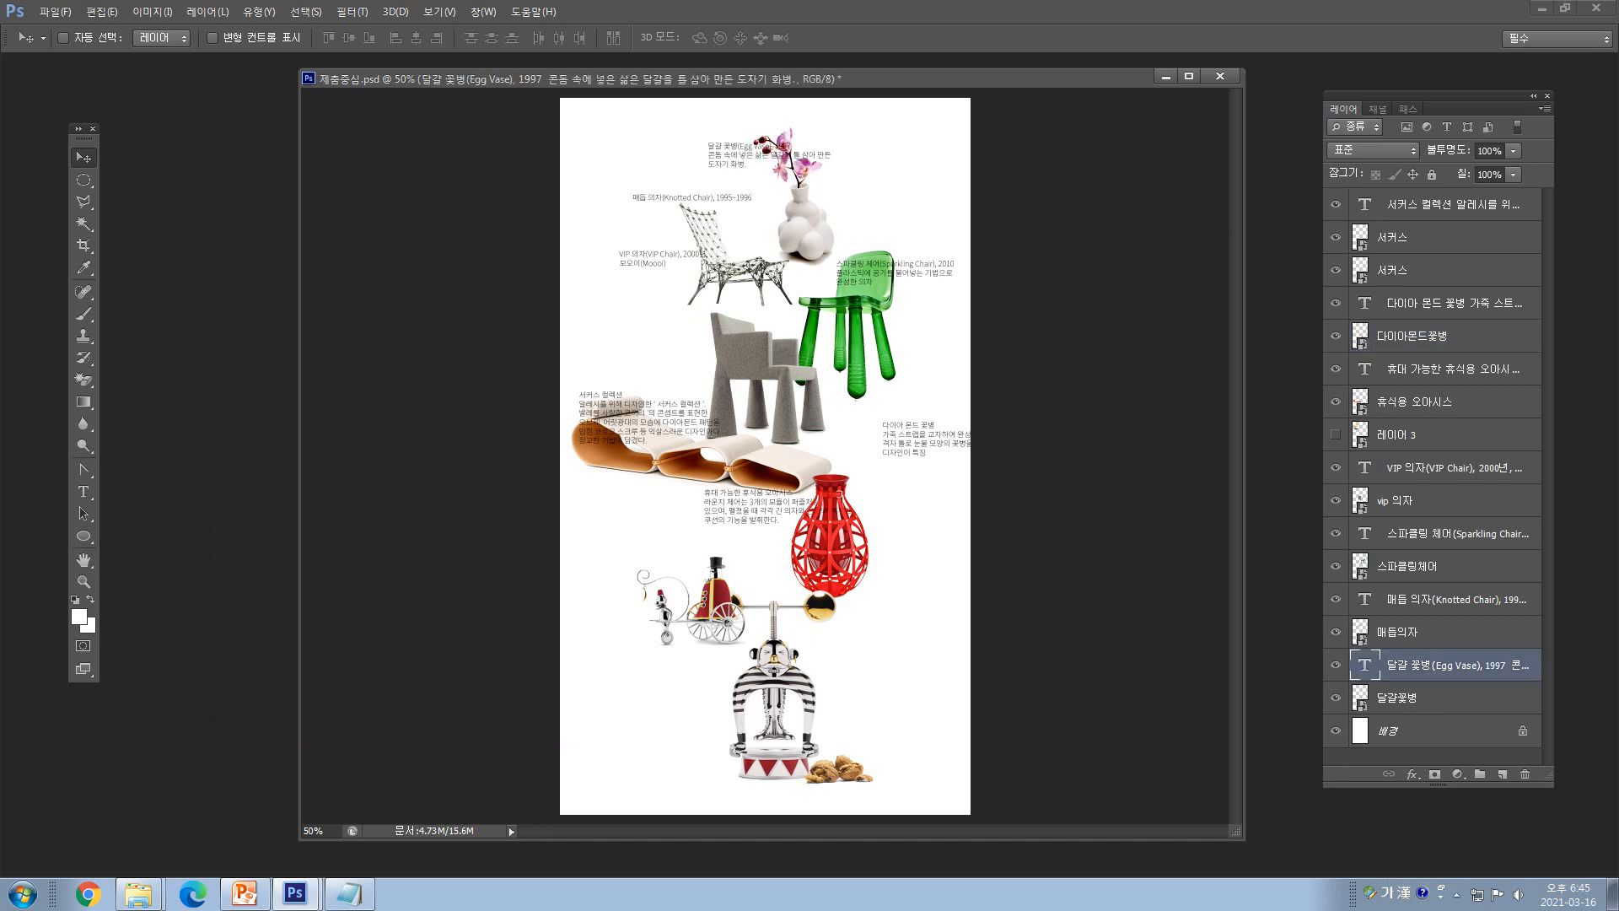
pyautogui.moveTo(763, 161); pyautogui.dragTo(902, 155)
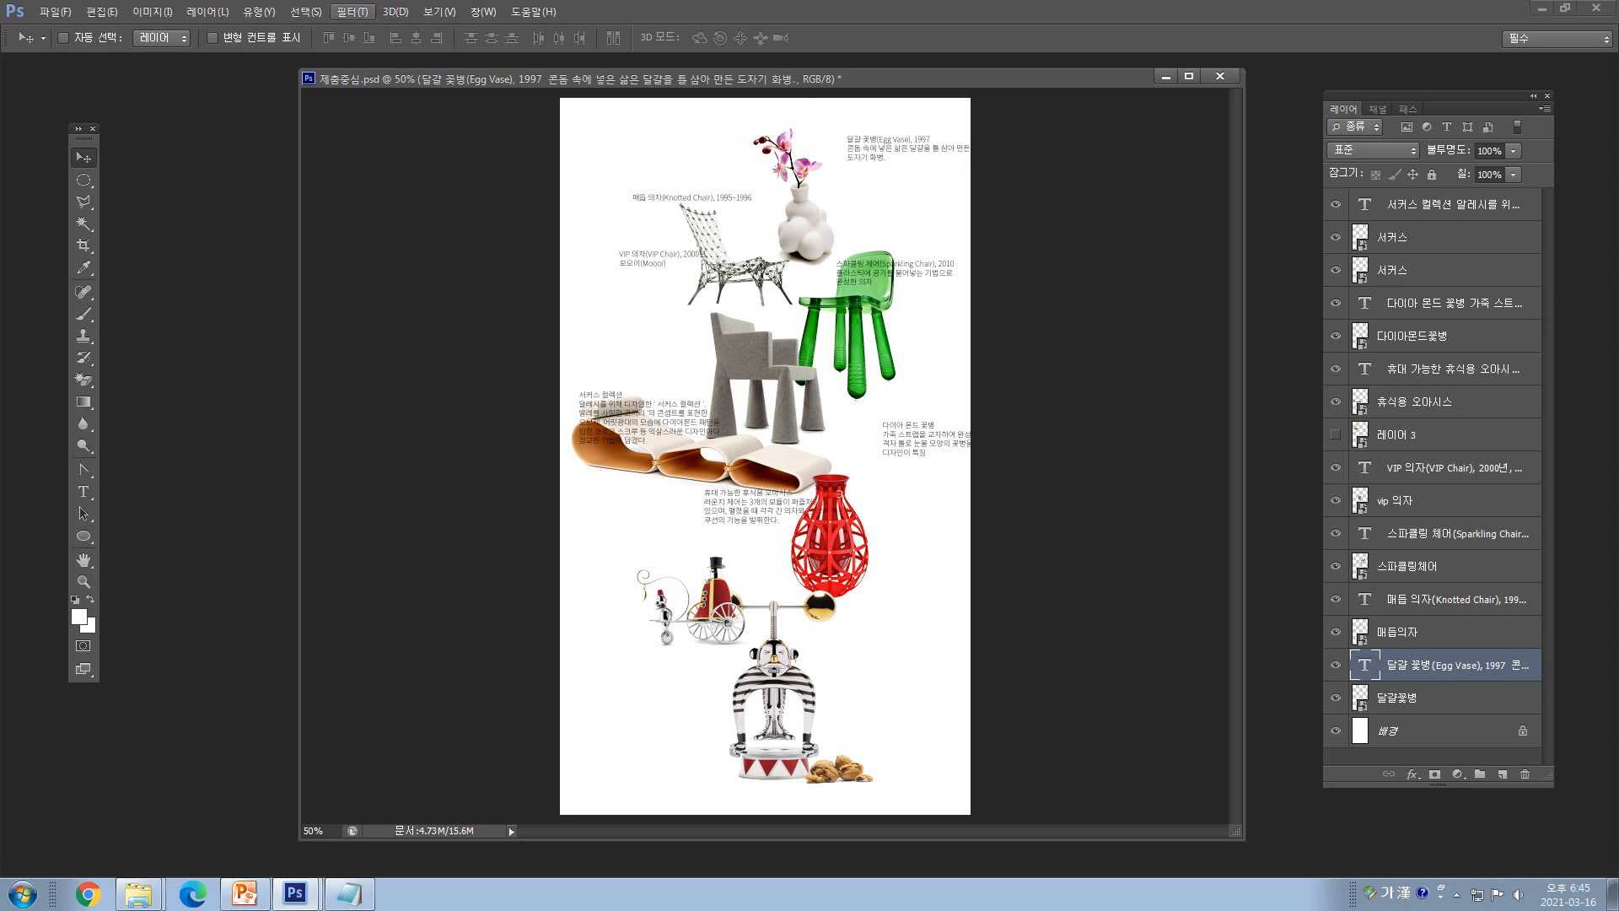
# - Show the rulers and place a vertical guide at the left edge of the Egg Vase caption, at about 680 px
pyautogui.click(351, 11)
pyautogui.moveTo(439, 12)
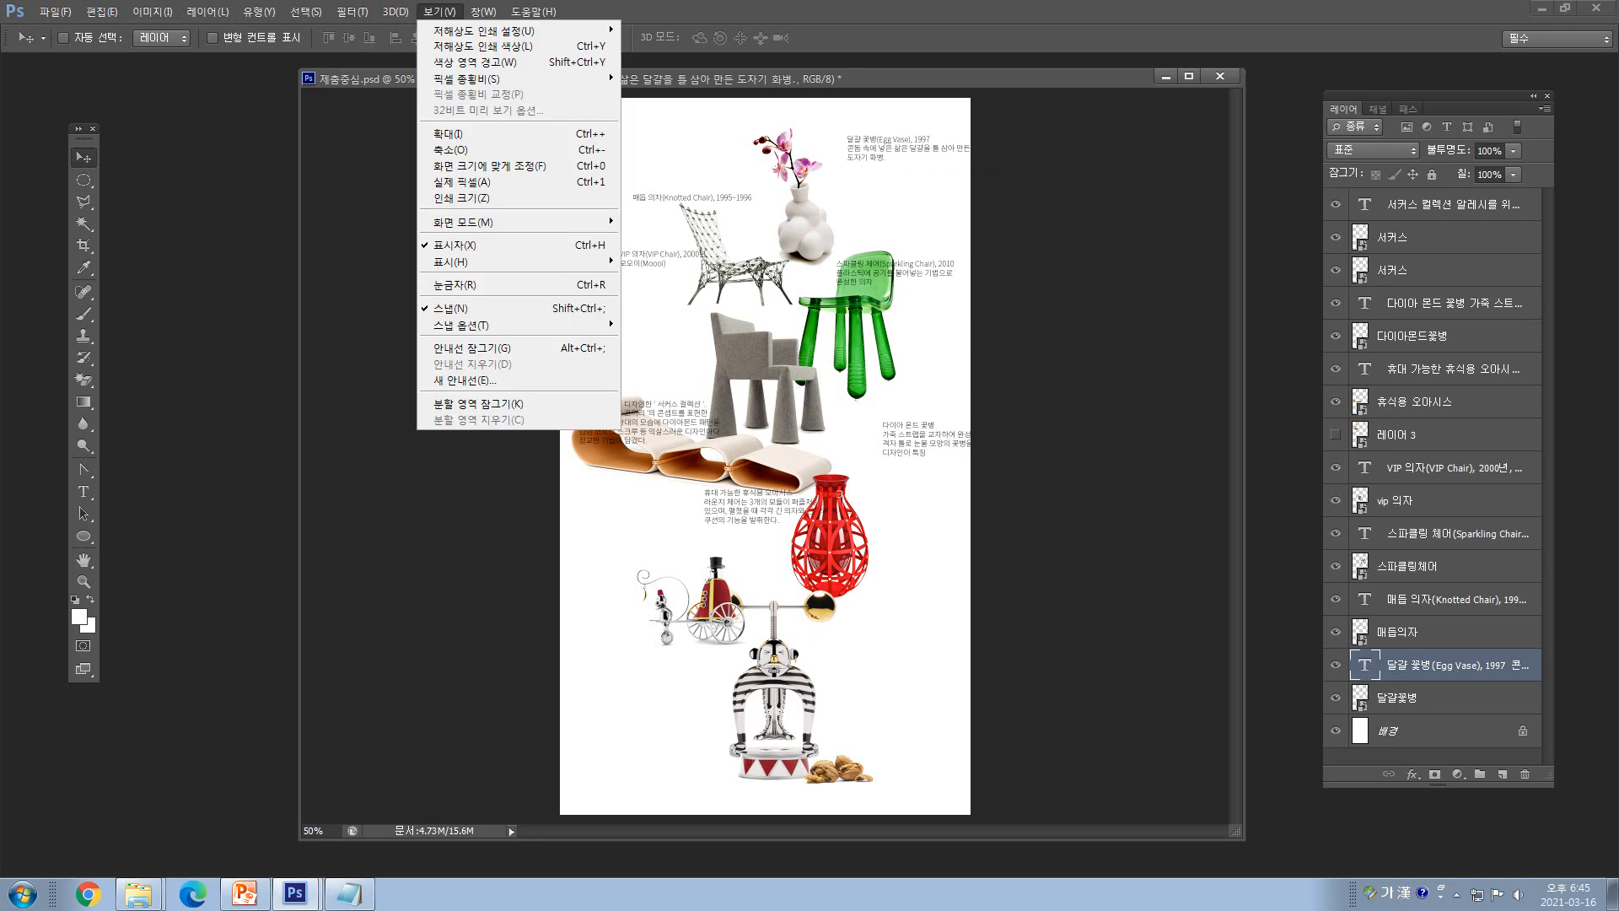
pyautogui.click(455, 284)
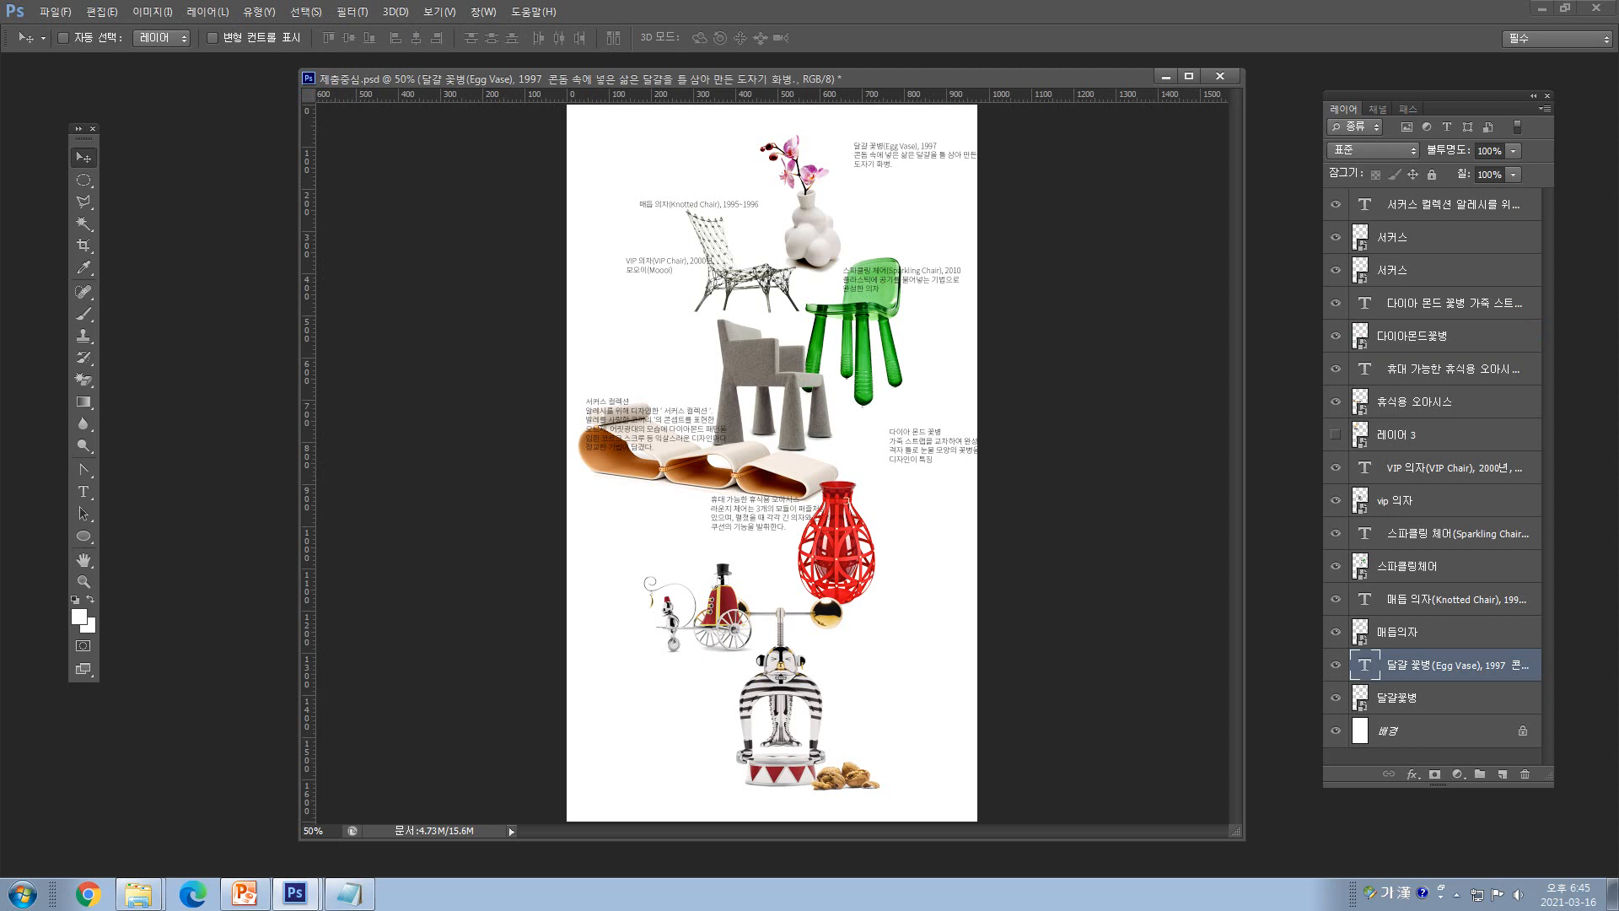
pyautogui.moveTo(308, 262); pyautogui.dragTo(854, 266)
# - Move the Sparkling Chair caption above the green chair and align its left edge to the vertical guide
pyautogui.rightClick(924, 271)
pyautogui.click(944, 282)
pyautogui.moveTo(919, 269); pyautogui.dragTo(928, 229)
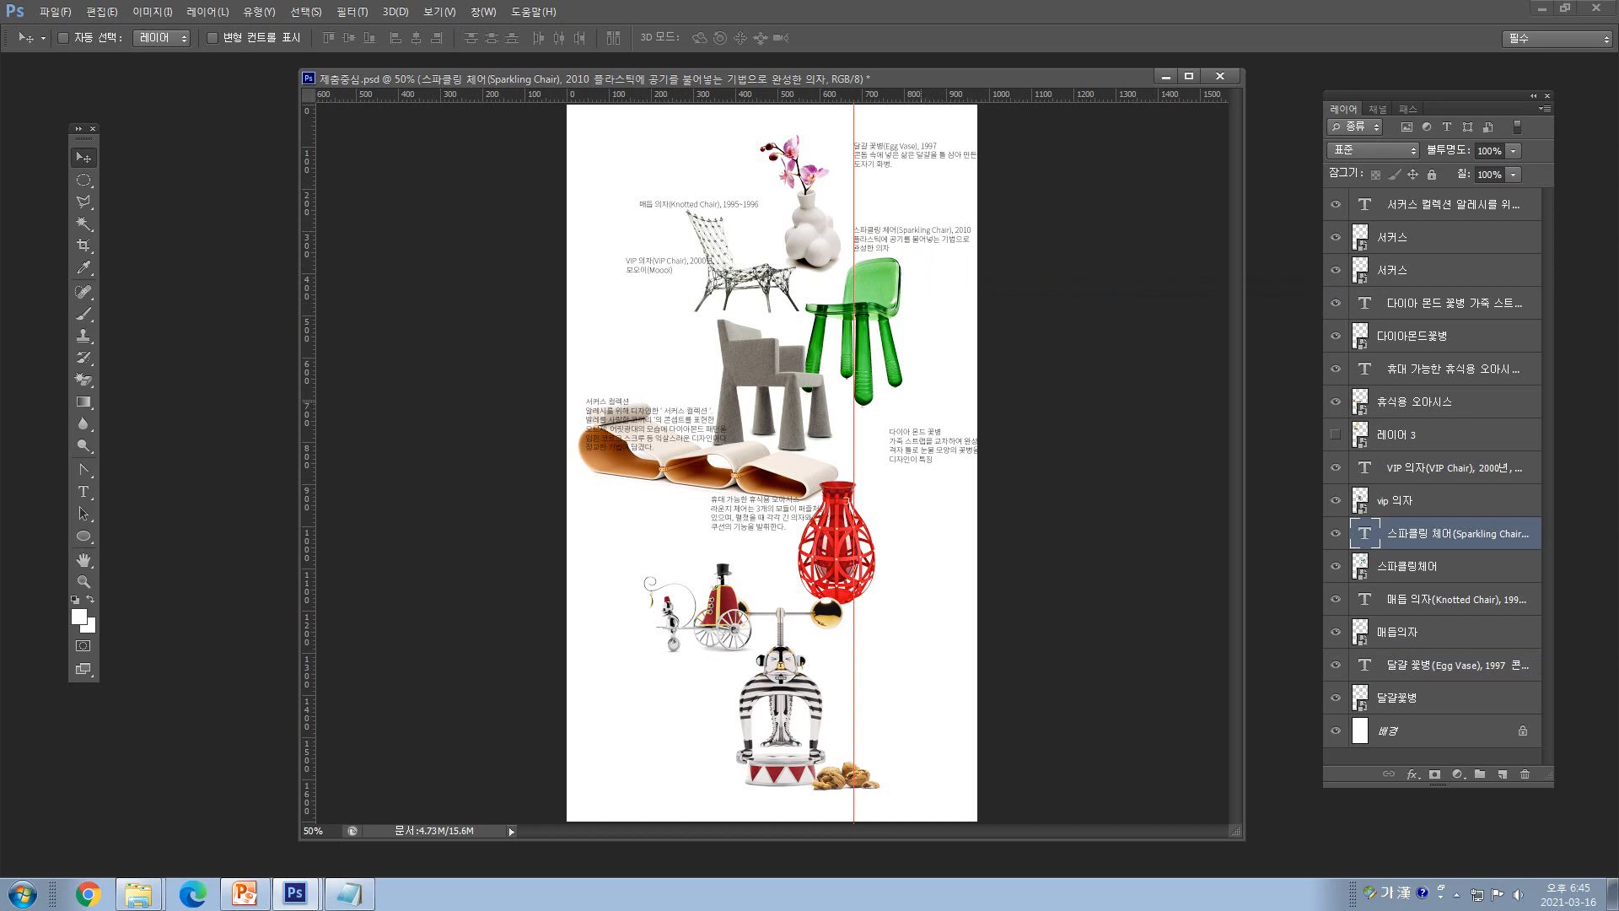
# - Add a vertical guide about 110 px from the page's left edge and move the Knotted Chair caption up beside it
pyautogui.moveTo(308, 472); pyautogui.dragTo(613, 472)
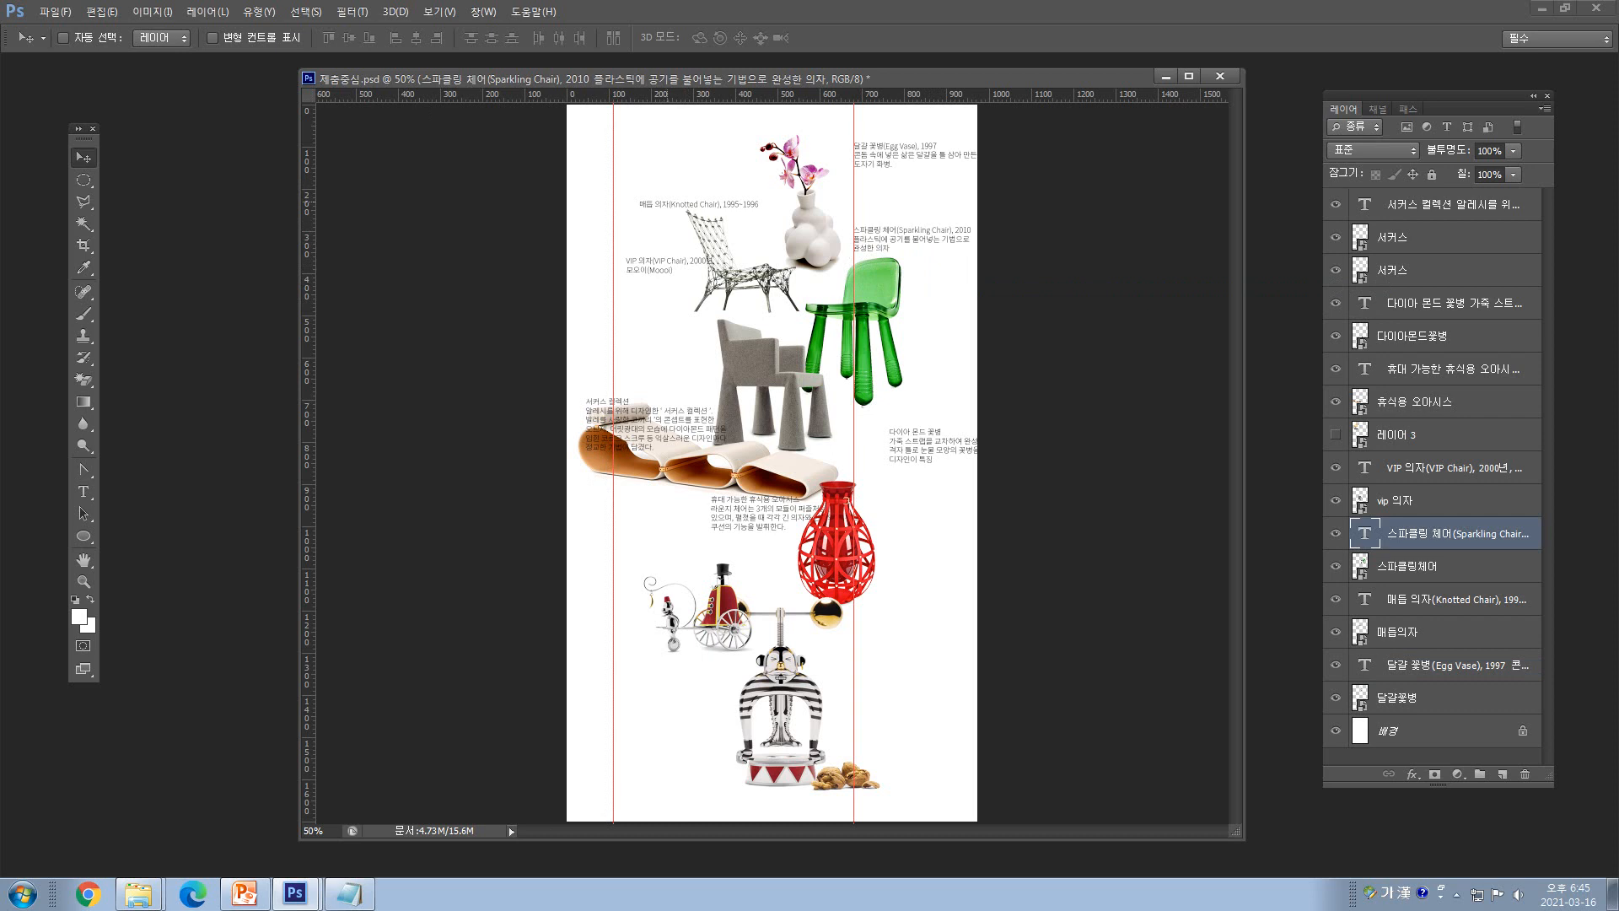
pyautogui.rightClick(666, 203)
pyautogui.click(717, 218)
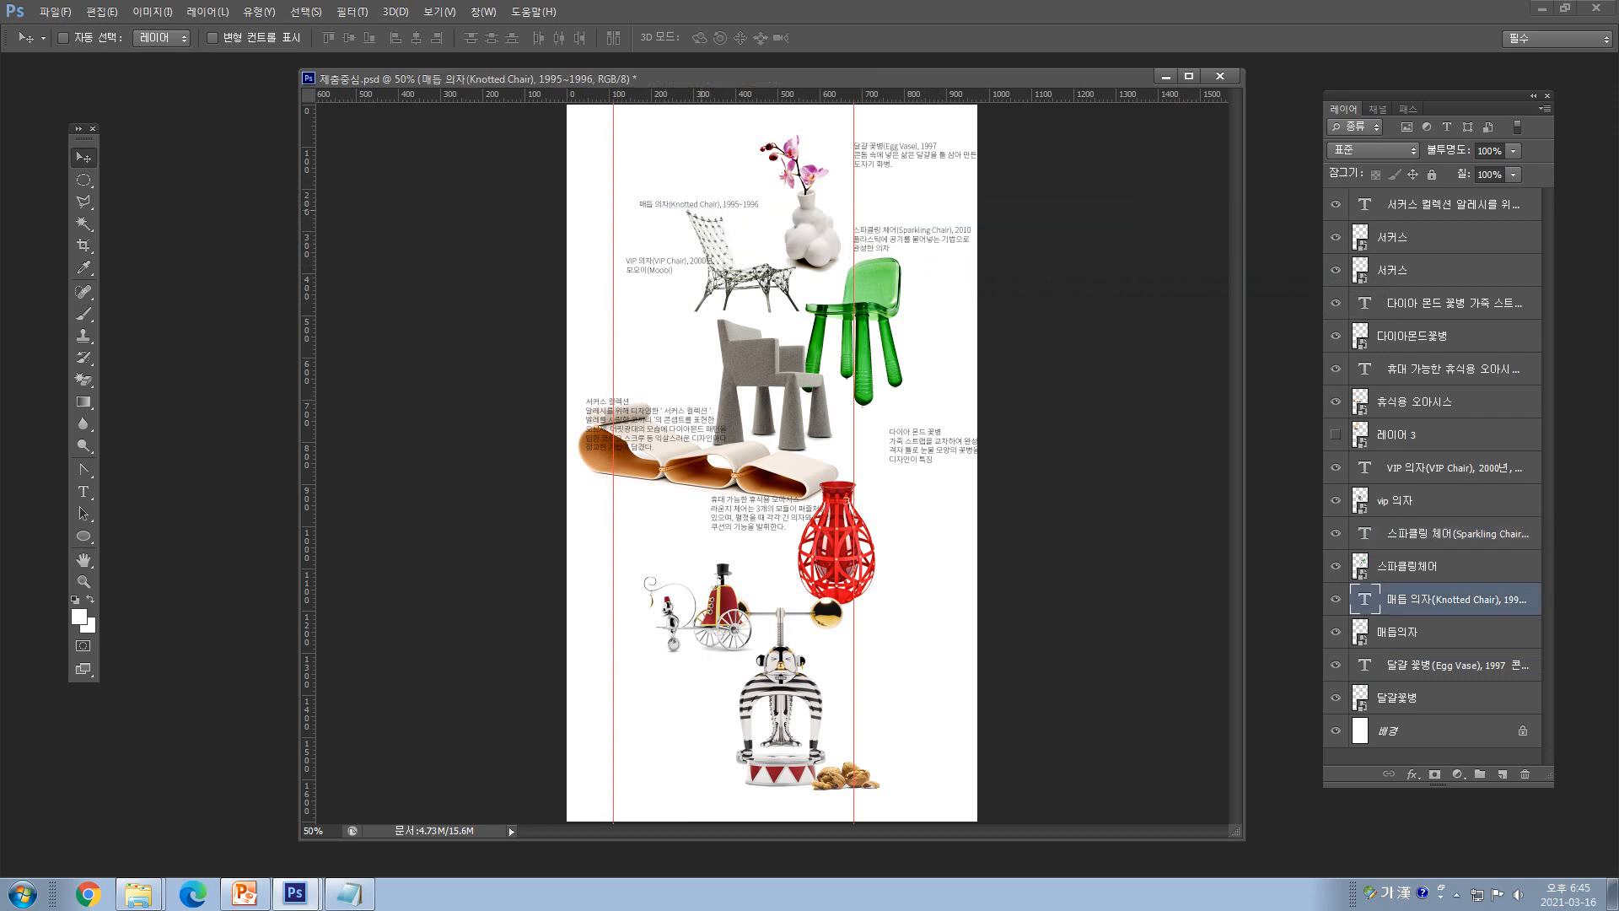
pyautogui.moveTo(656, 203); pyautogui.dragTo(634, 192)
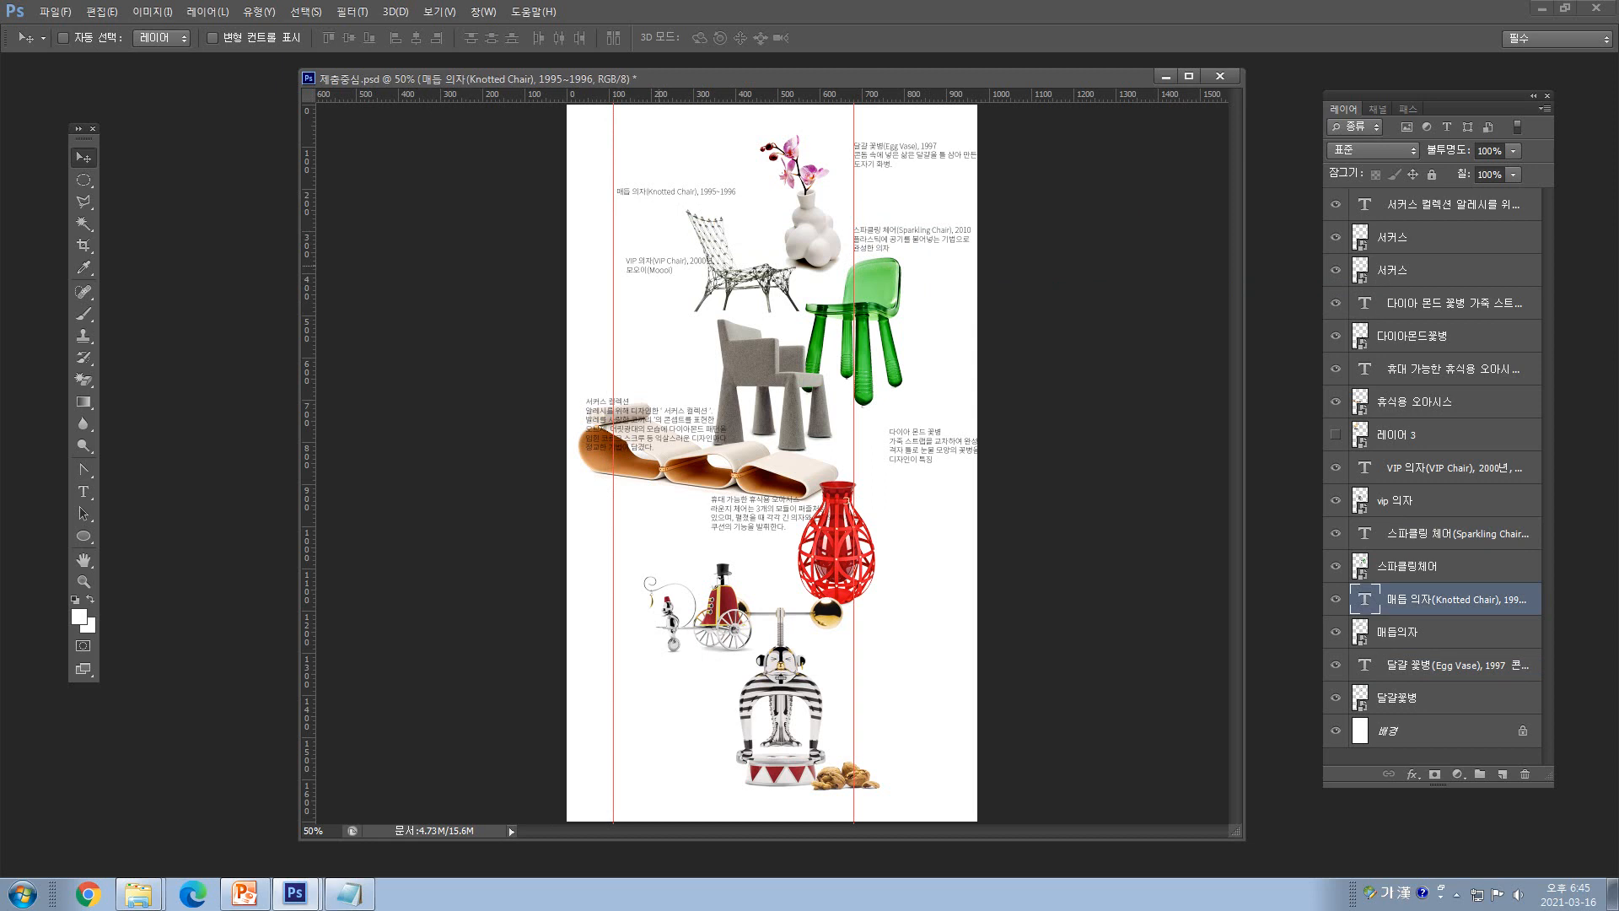
# - Move the VIP Chair caption down beside the grey chair and align its left edge to the left guide
pyautogui.rightClick(656, 260)
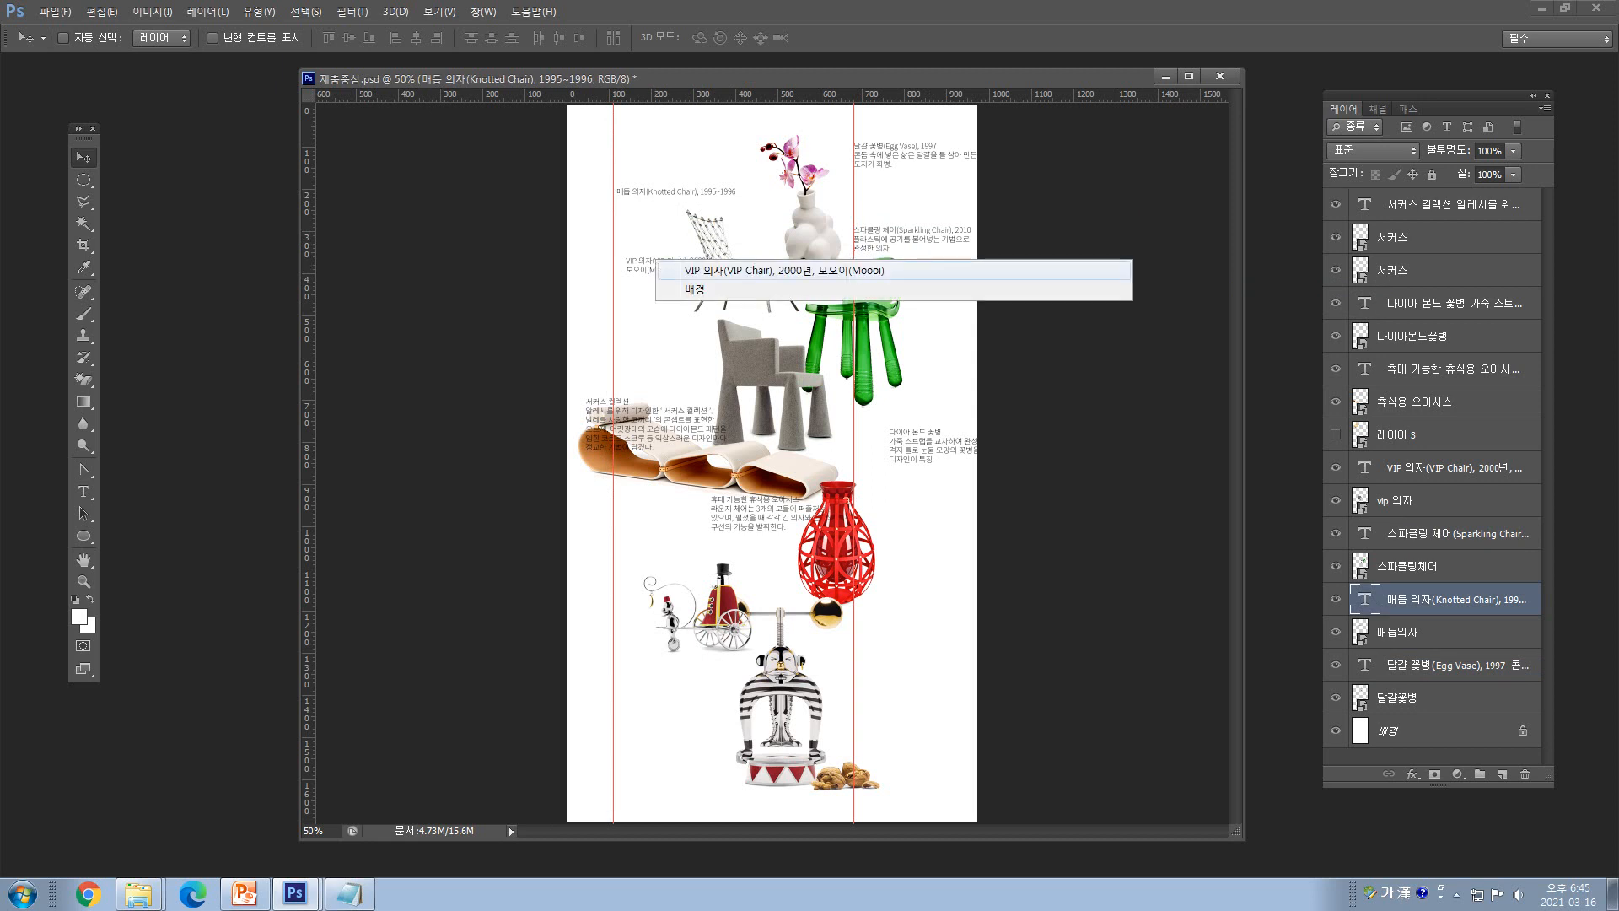
pyautogui.click(700, 270)
pyautogui.moveTo(666, 268)
pyautogui.mouseDown()
pyautogui.moveTo(653, 342)
pyautogui.moveTo(642, 330)
pyautogui.mouseUp()
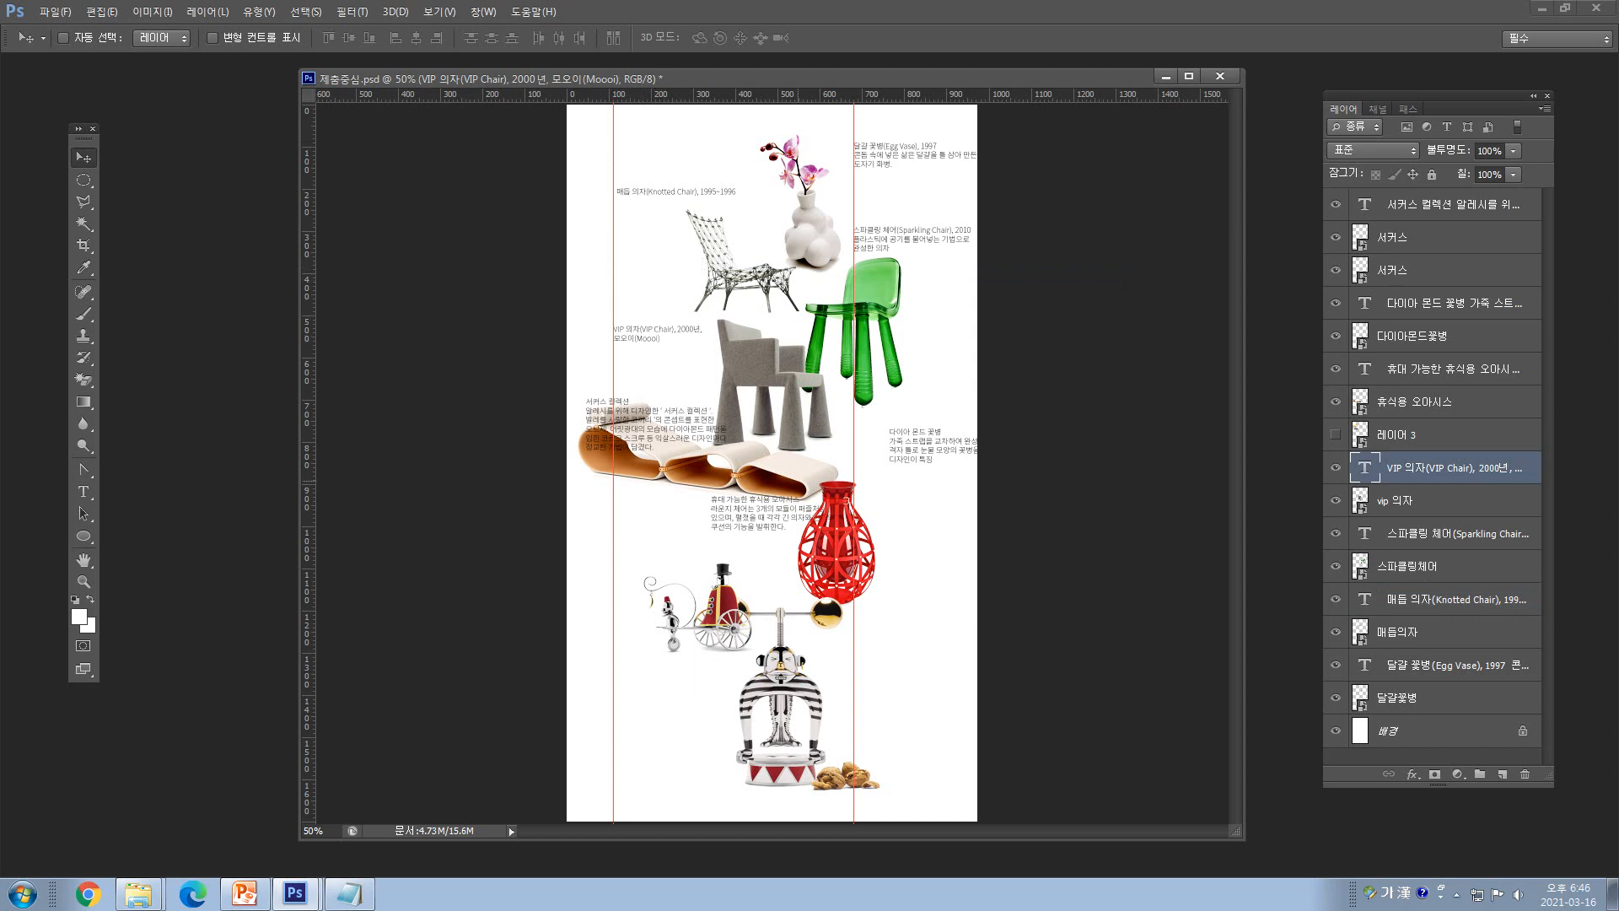
# - Move the diamond vase caption just above the red vase and align its left edge to the right guide
pyautogui.rightClick(924, 433)
pyautogui.click(939, 444)
pyautogui.moveTo(920, 439); pyautogui.dragTo(884, 453)
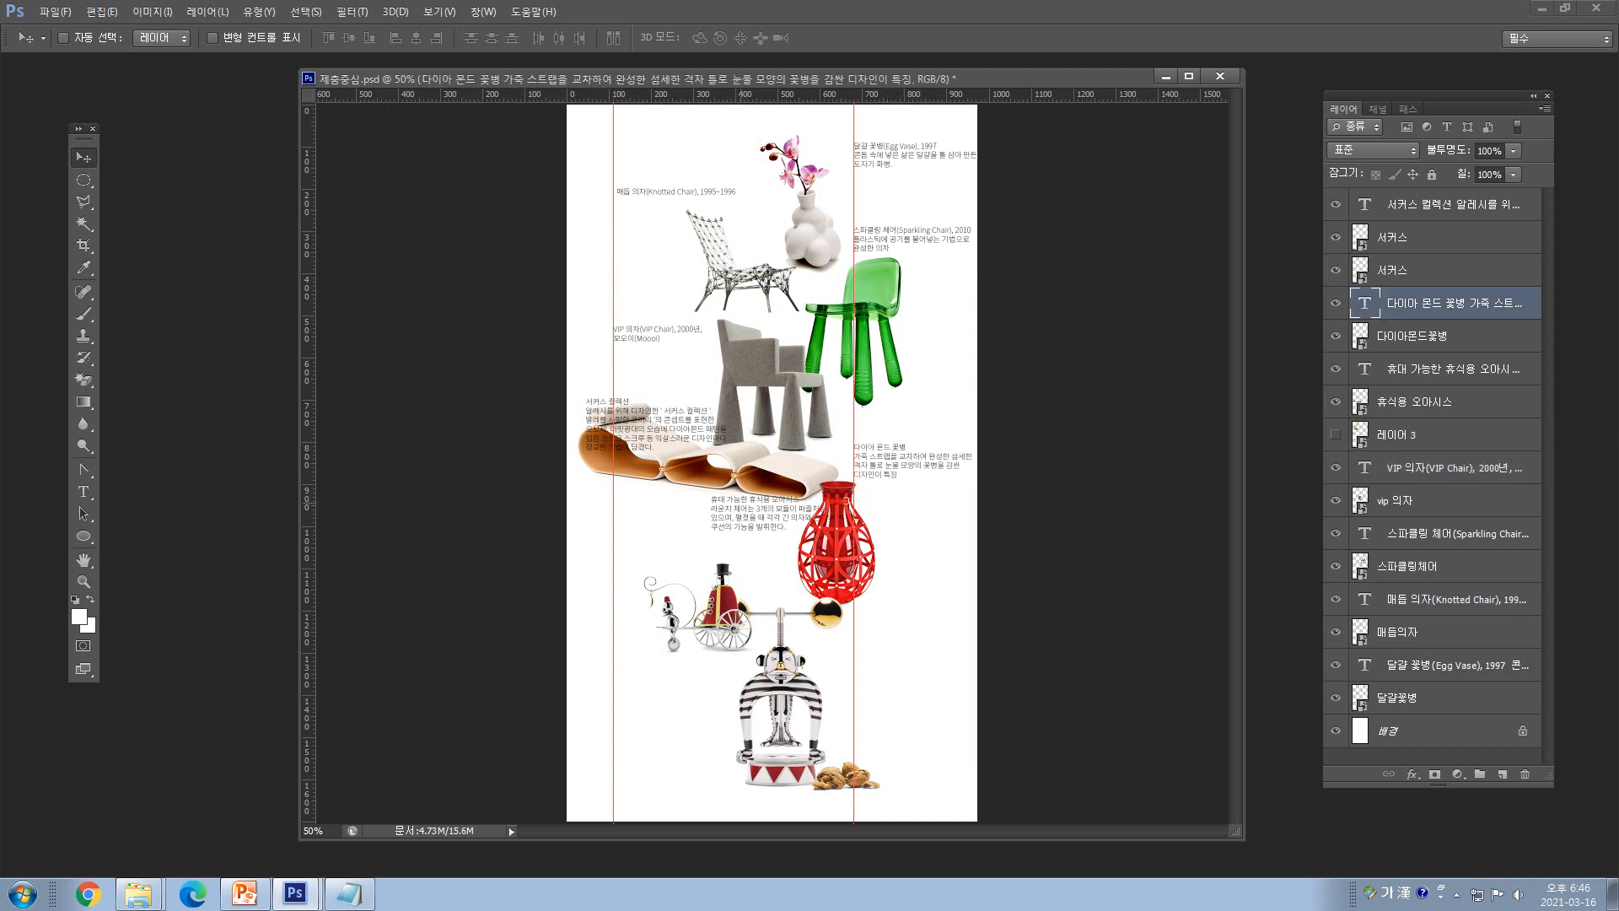
# - Move the Circus Collection caption down beside the monkey figure and align its left edge to the left guide
pyautogui.rightClick(750, 512)
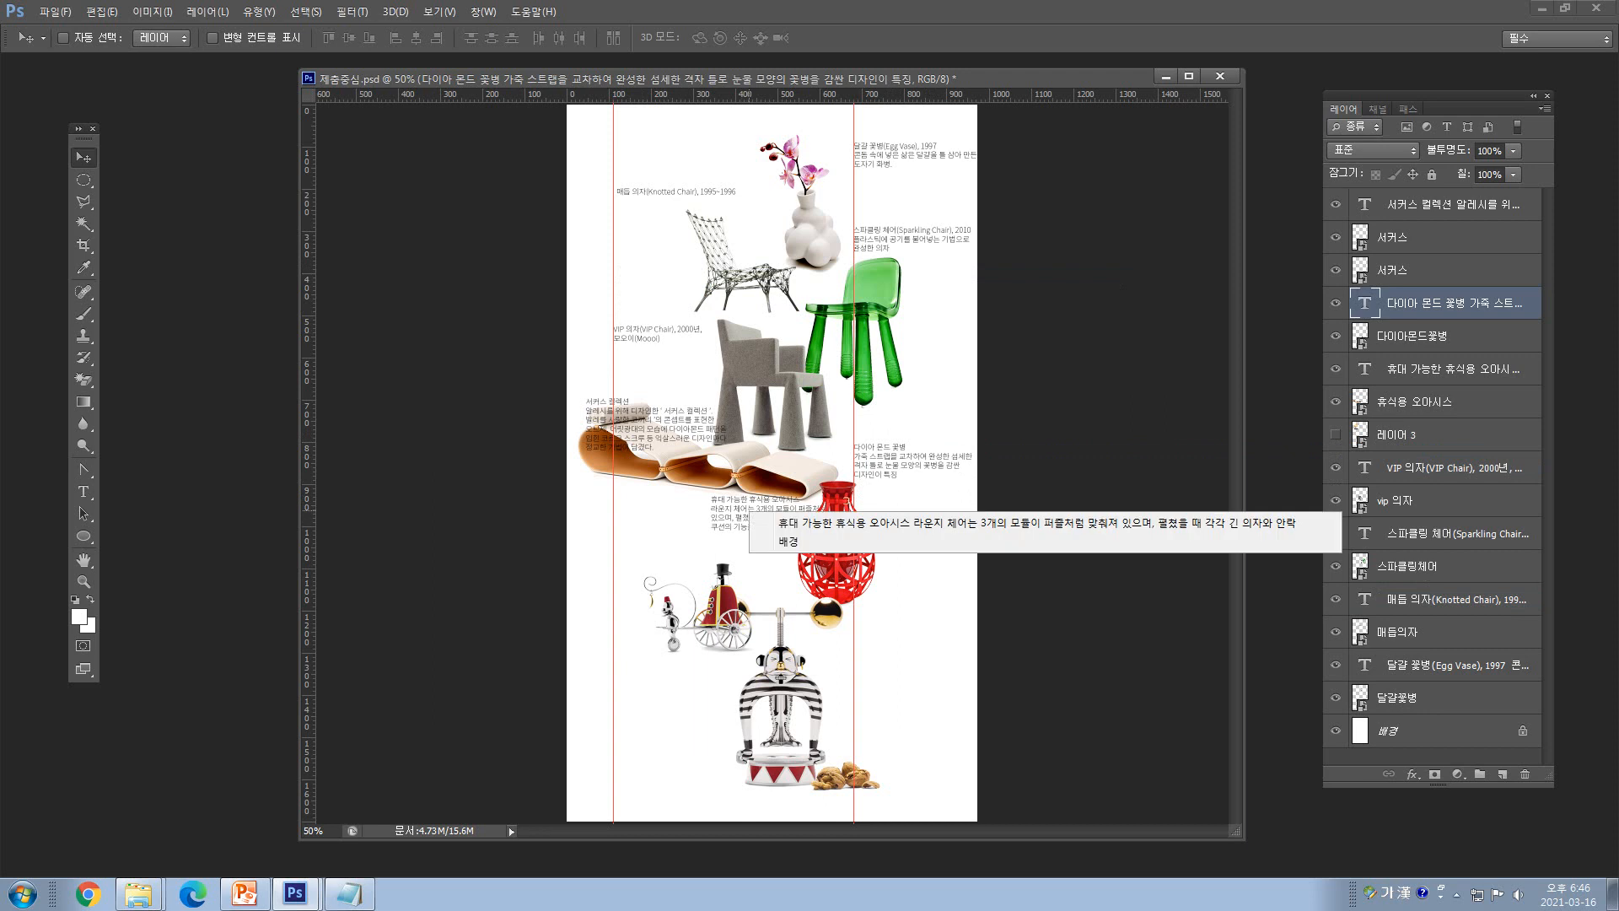
pyautogui.rightClick(647, 413)
pyautogui.click(666, 424)
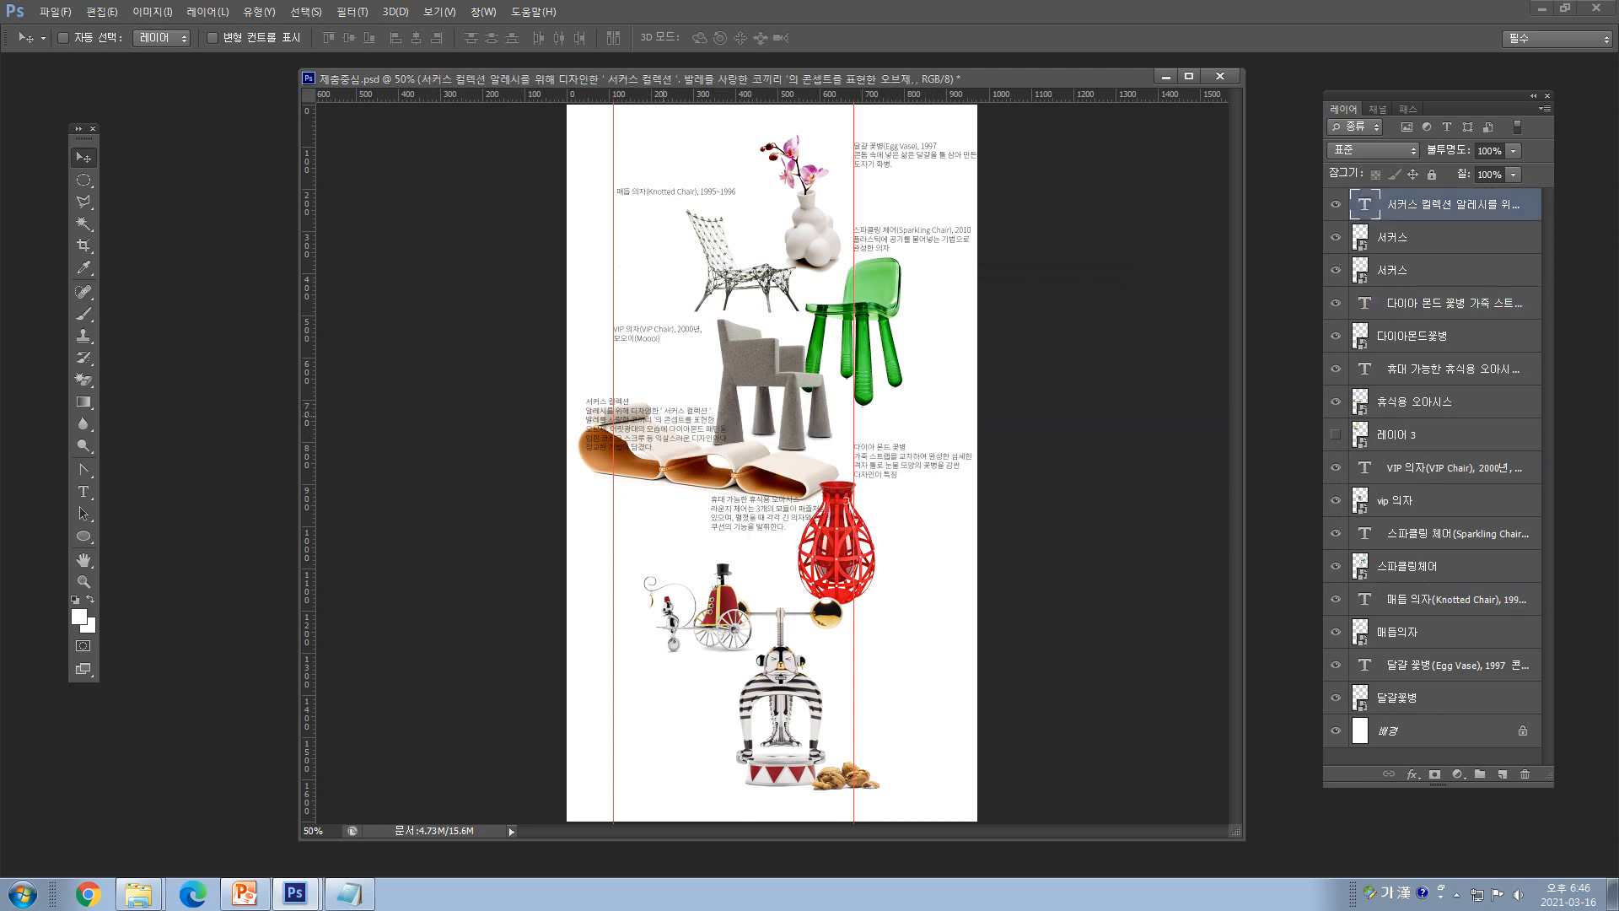
pyautogui.moveTo(665, 414); pyautogui.dragTo(693, 693)
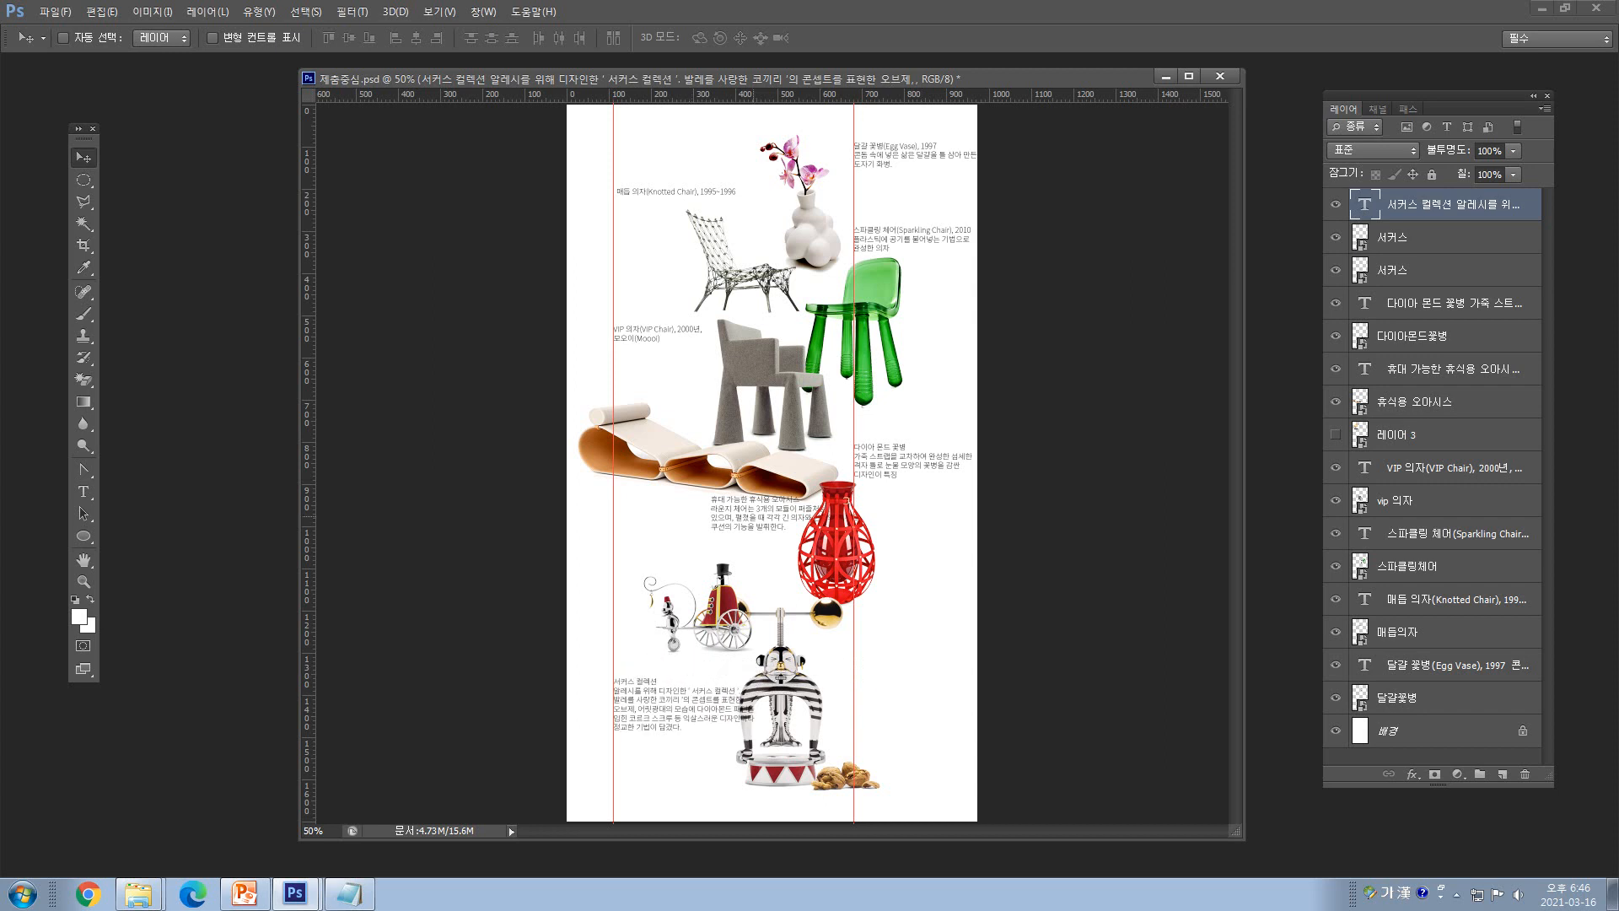
# - Move the Oasis lounge chair caption below the chaise and align its left edge to the left guide
pyautogui.rightClick(751, 515)
pyautogui.click(774, 528)
pyautogui.moveTo(763, 507); pyautogui.dragTo(666, 519)
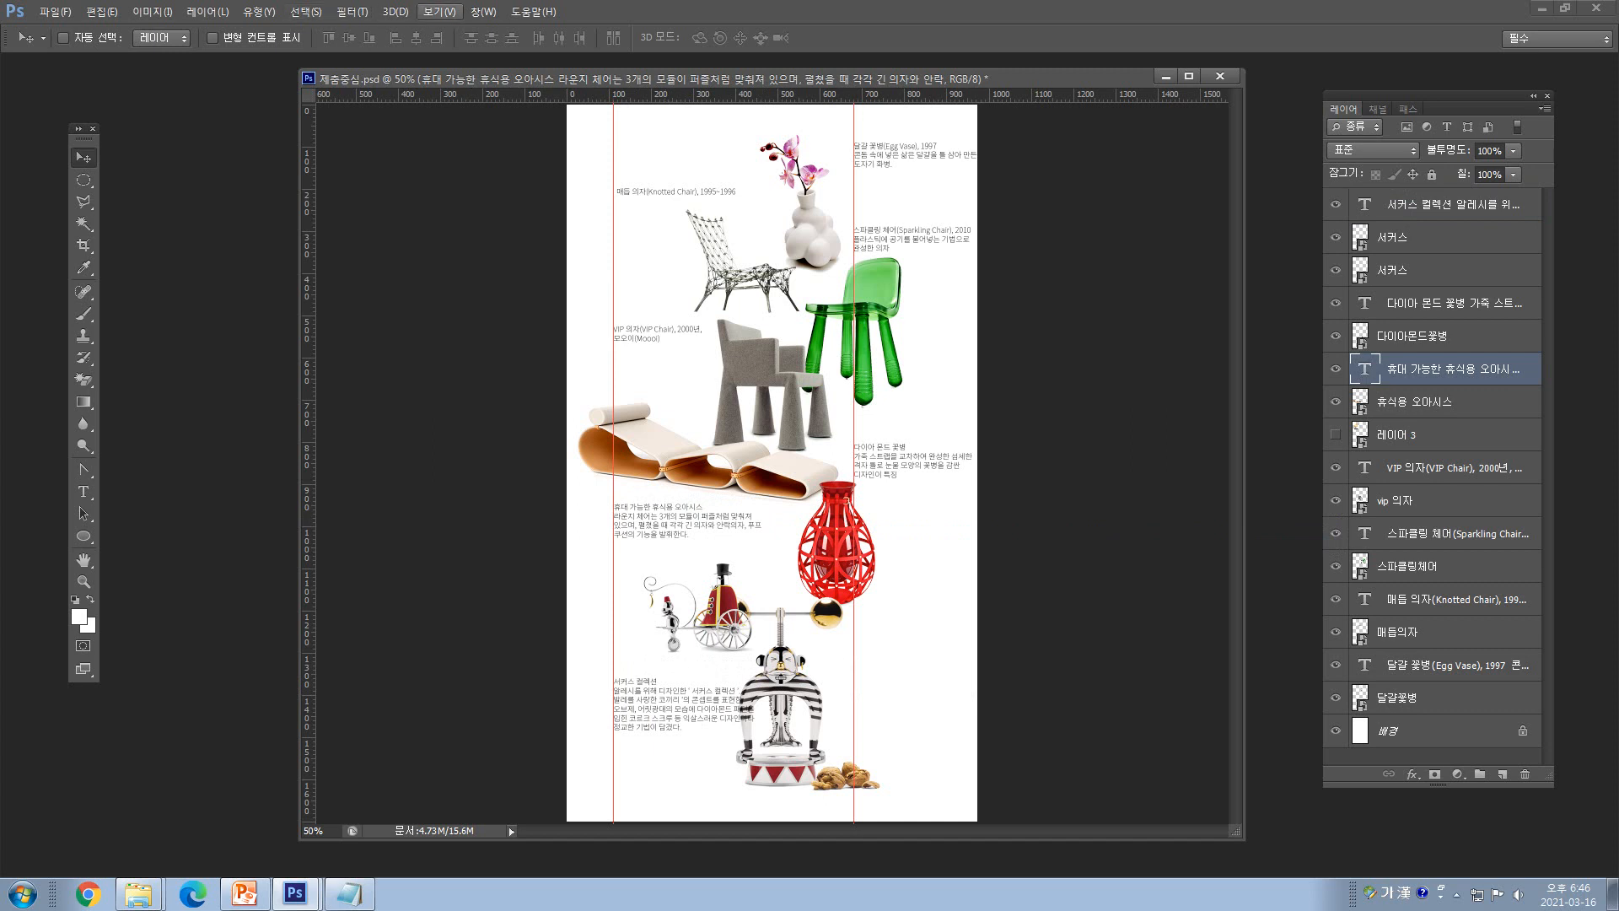
# - Toggle the rulers and guides off and on to review the caption alignment, leaving the guides shown
pyautogui.click(438, 11)
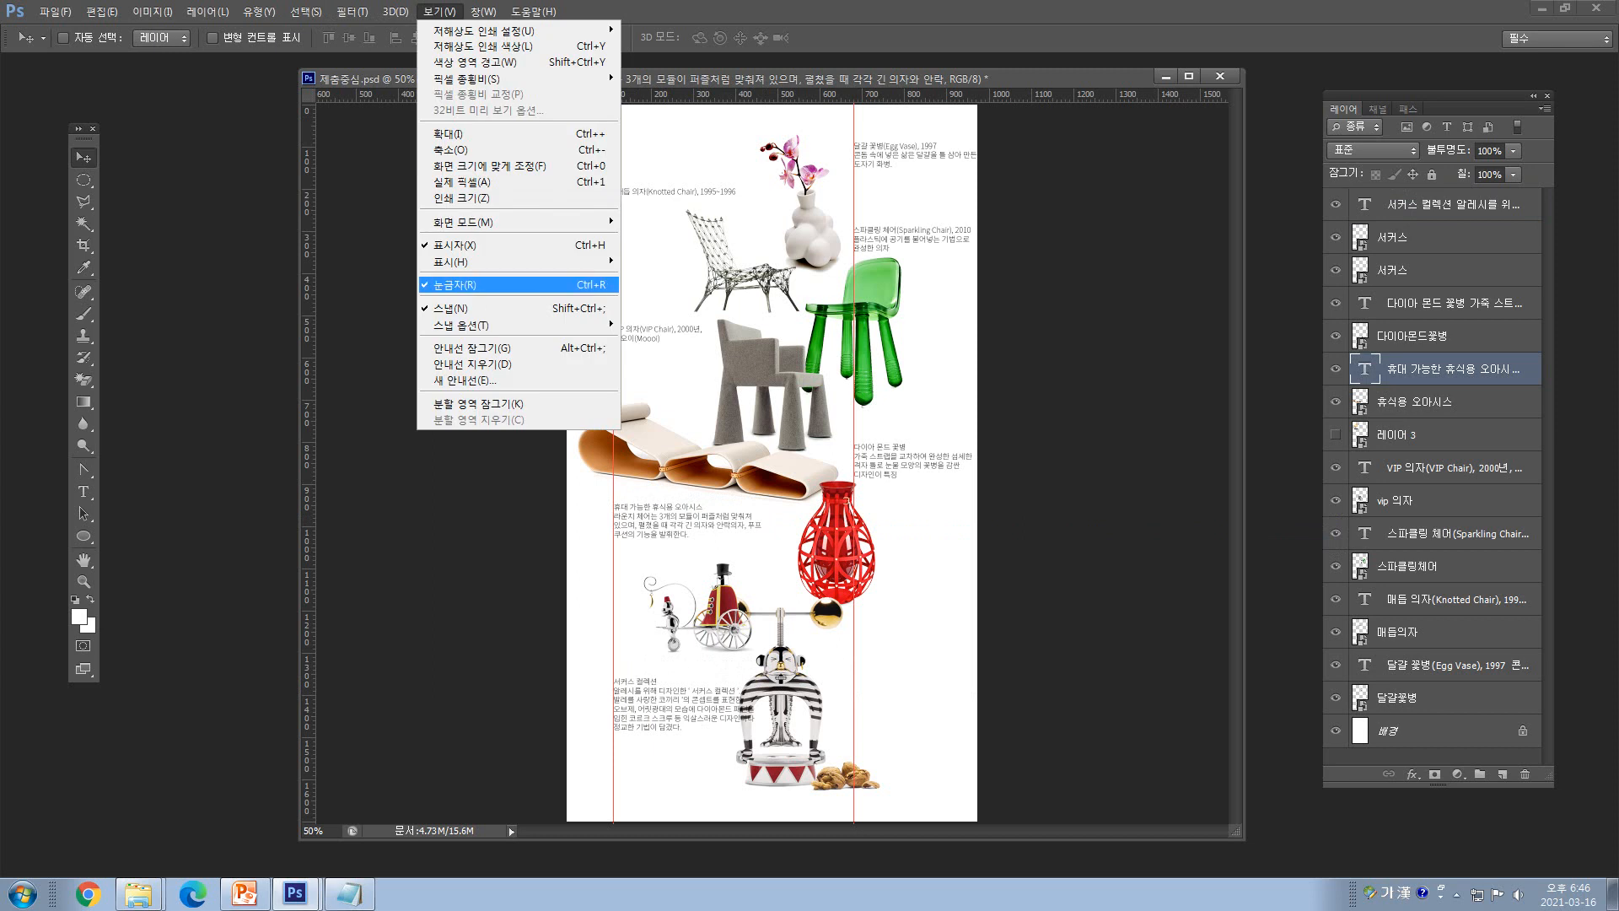
pyautogui.click(907, 330)
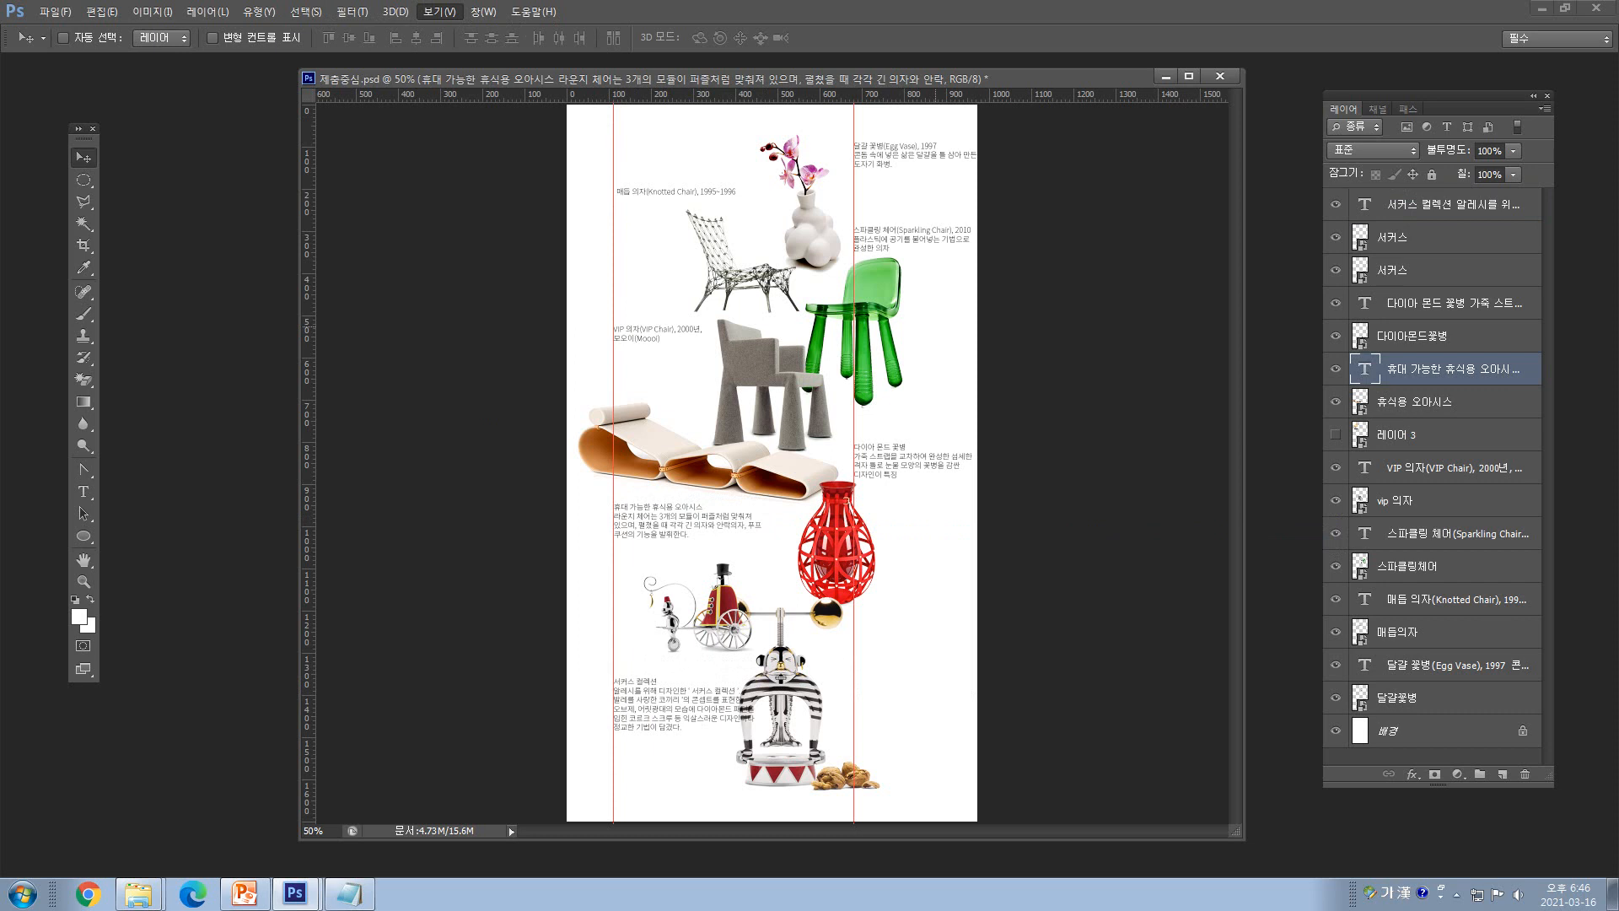
pyautogui.hotkey('ctrl', 'r')
pyautogui.hotkey('ctrl', 'r')
pyautogui.click(440, 11)
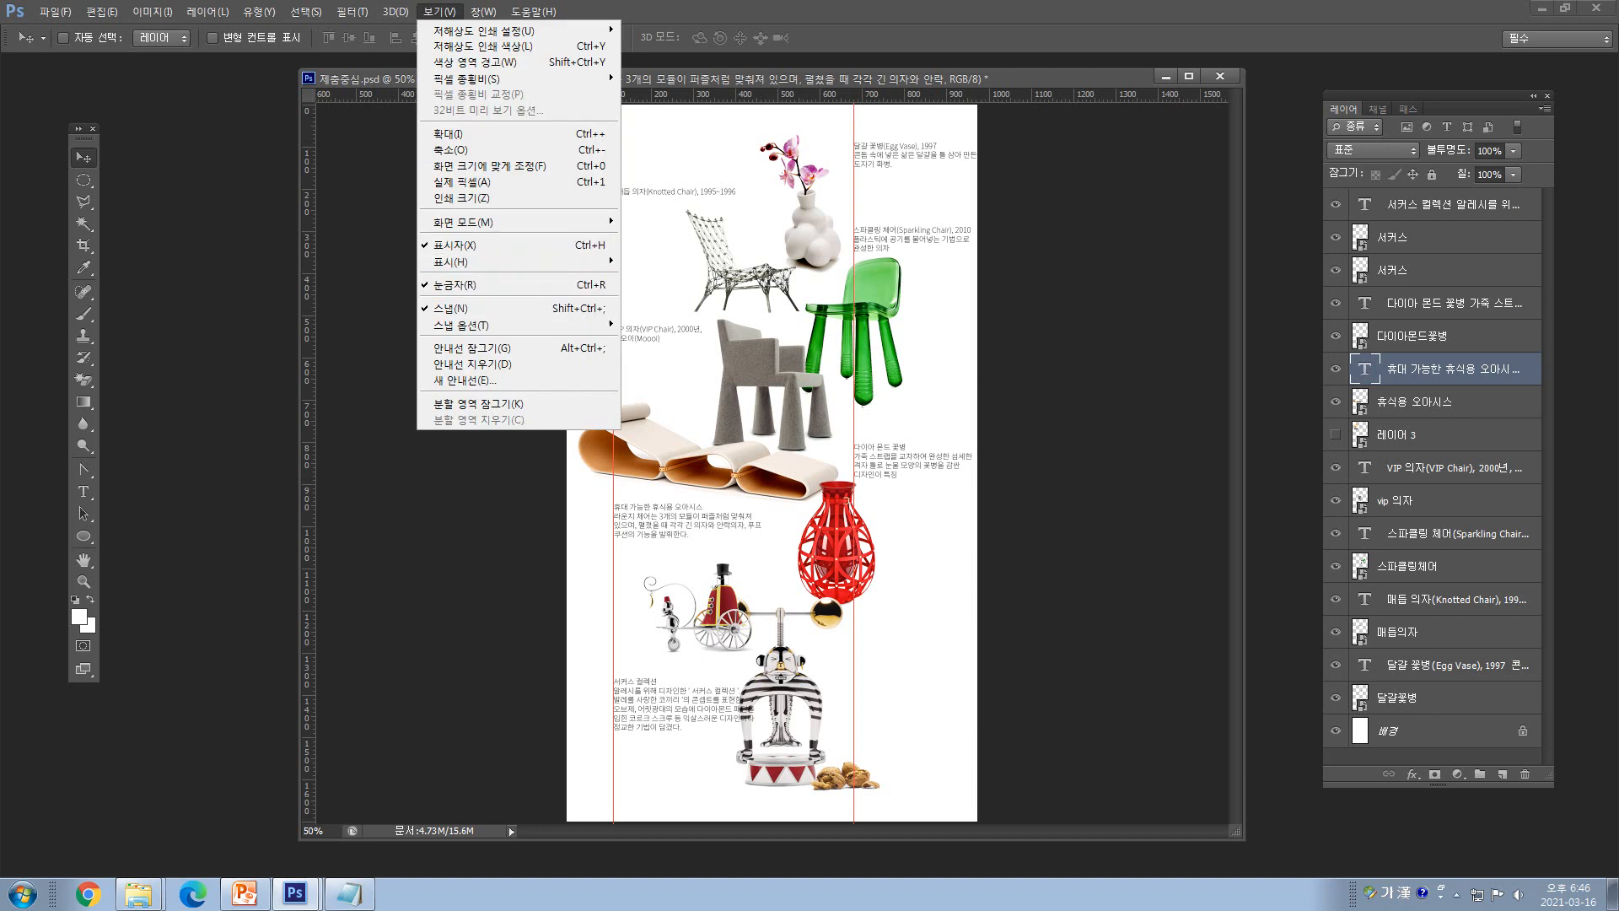
pyautogui.moveTo(506, 261)
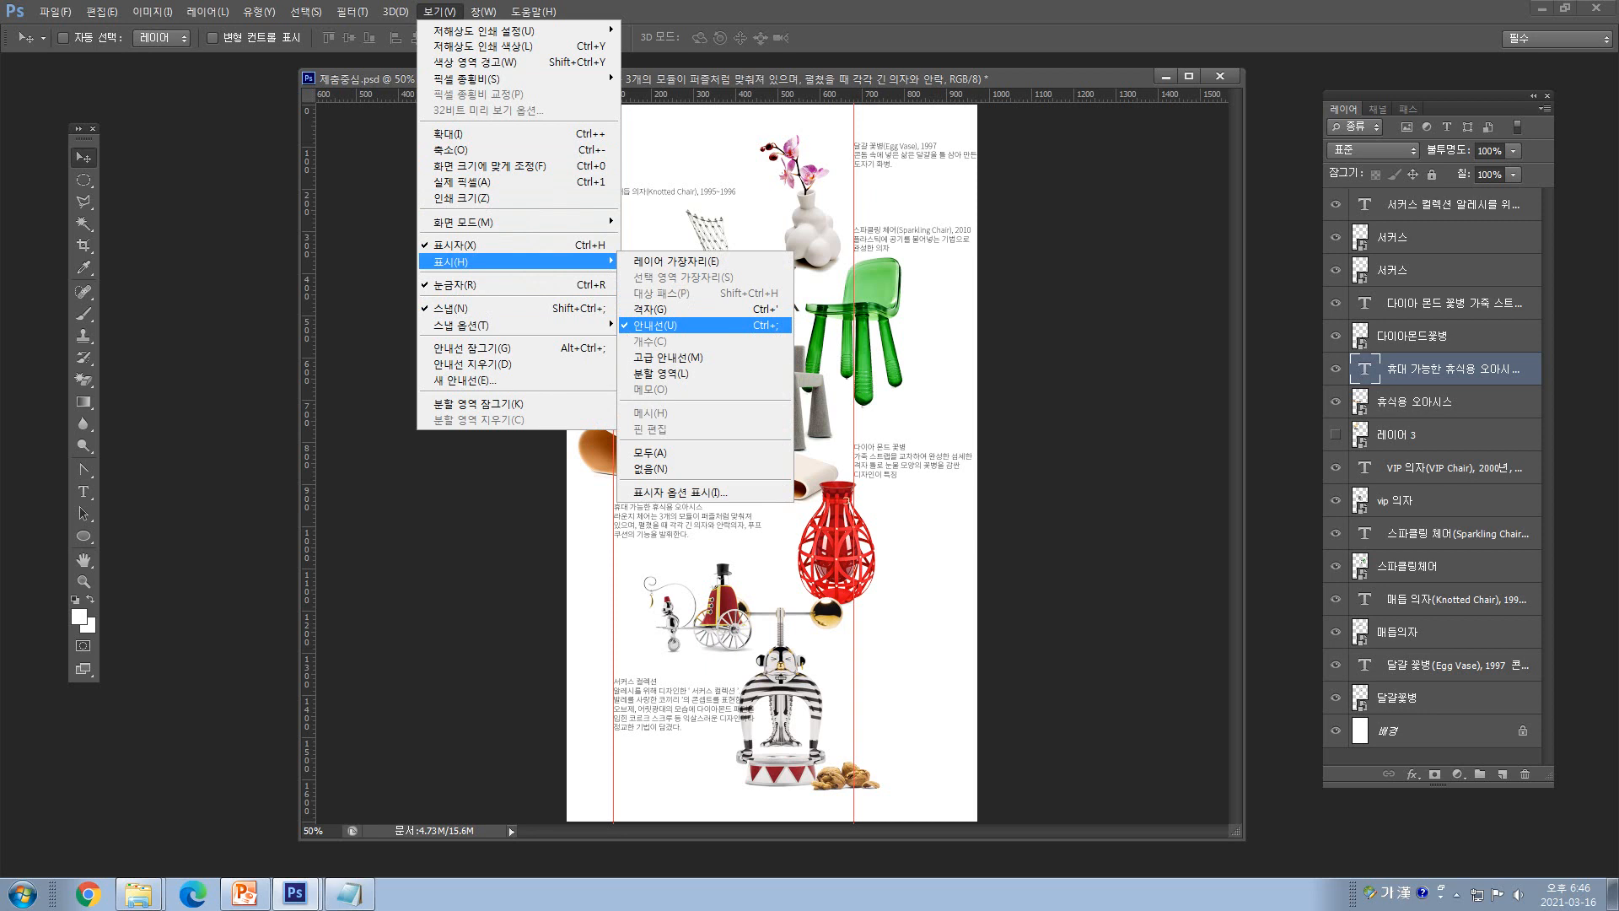
pyautogui.click(440, 12)
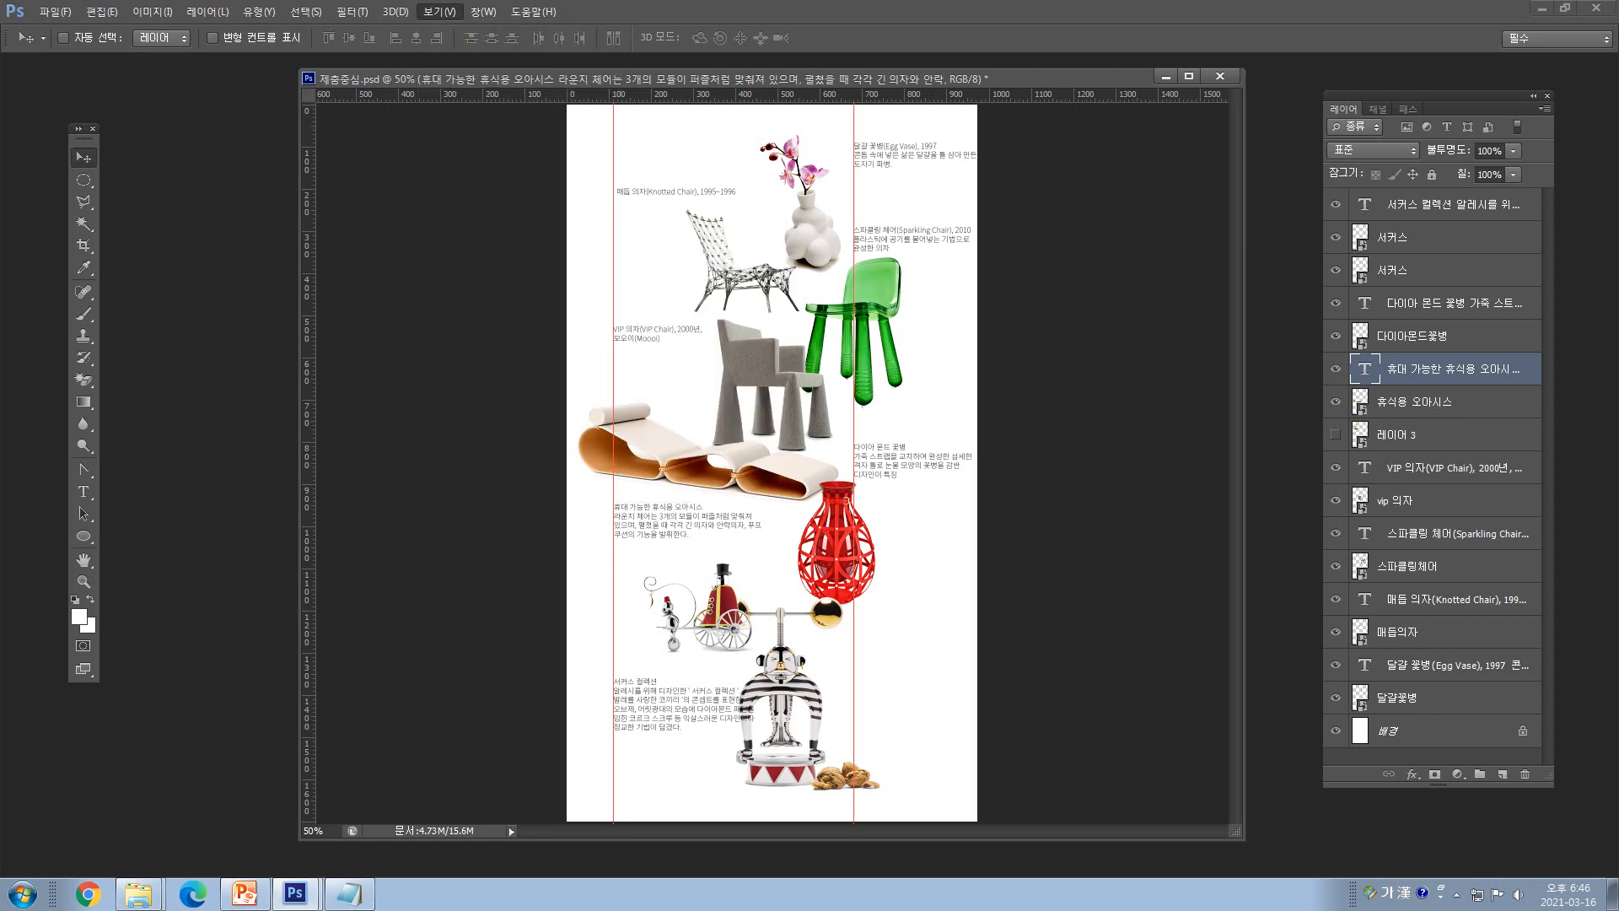
pyautogui.hotkey('ctrl', ';')
pyautogui.hotkey('ctrl', ';')
pyautogui.hotkey('ctrl', ';')
pyautogui.hotkey('ctrl', ';')
pyautogui.hotkey('ctrl', ';')
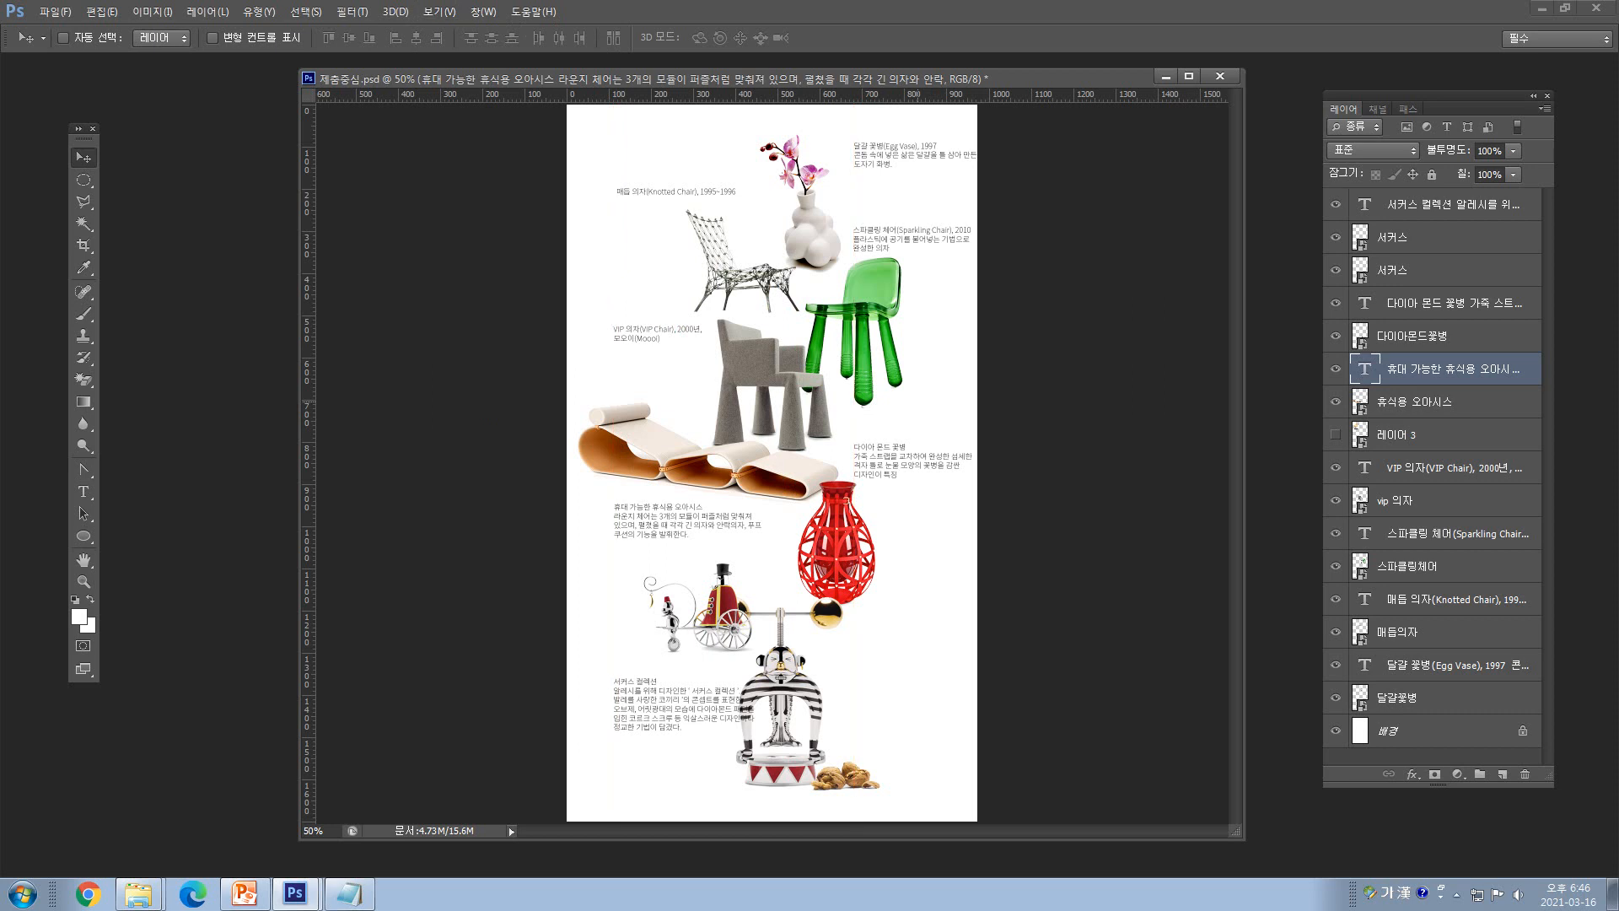
pyautogui.hotkey('ctrl', ';')
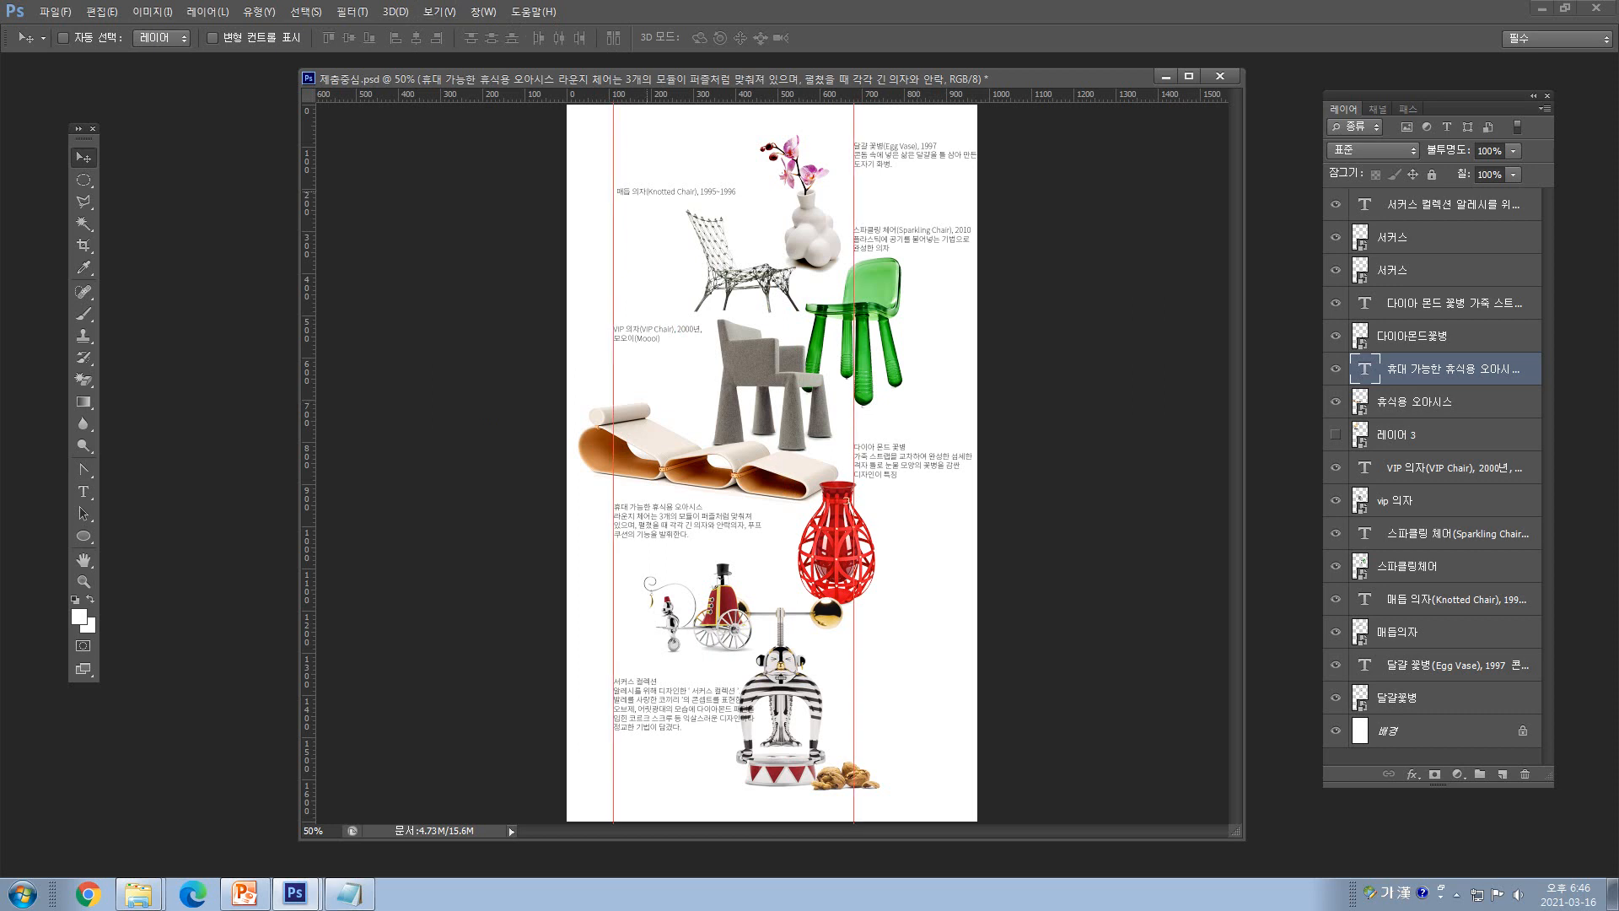
# - Nudge the Knotted Chair caption left until its edge meets the left guide
pyautogui.rightClick(645, 193)
pyautogui.click(679, 205)
pyautogui.press('Left')
pyautogui.press('Left')
pyautogui.press('Left')
pyautogui.press('Left')
pyautogui.press('Left')
pyautogui.press('Left')
pyautogui.press('Left')
pyautogui.press('Left')
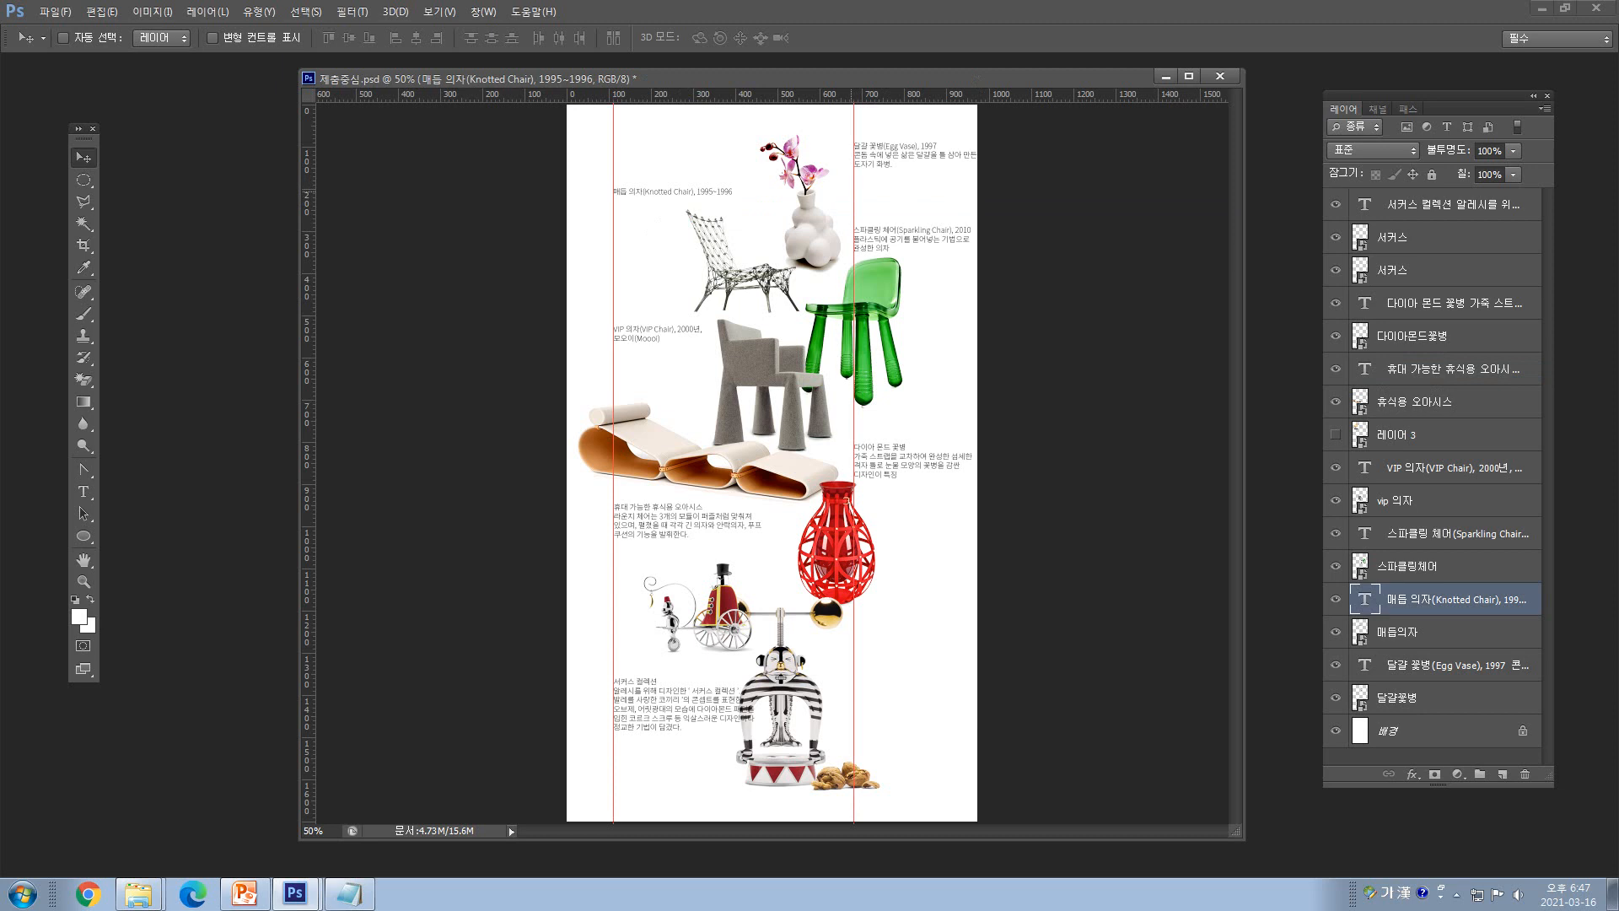
# - Shift the right guide left to about 670 px and nudge the Sparkling Chair caption left and slightly down beside it
pyautogui.moveTo(853, 192); pyautogui.dragTo(848, 190)
pyautogui.rightClick(927, 236)
pyautogui.click(970, 246)
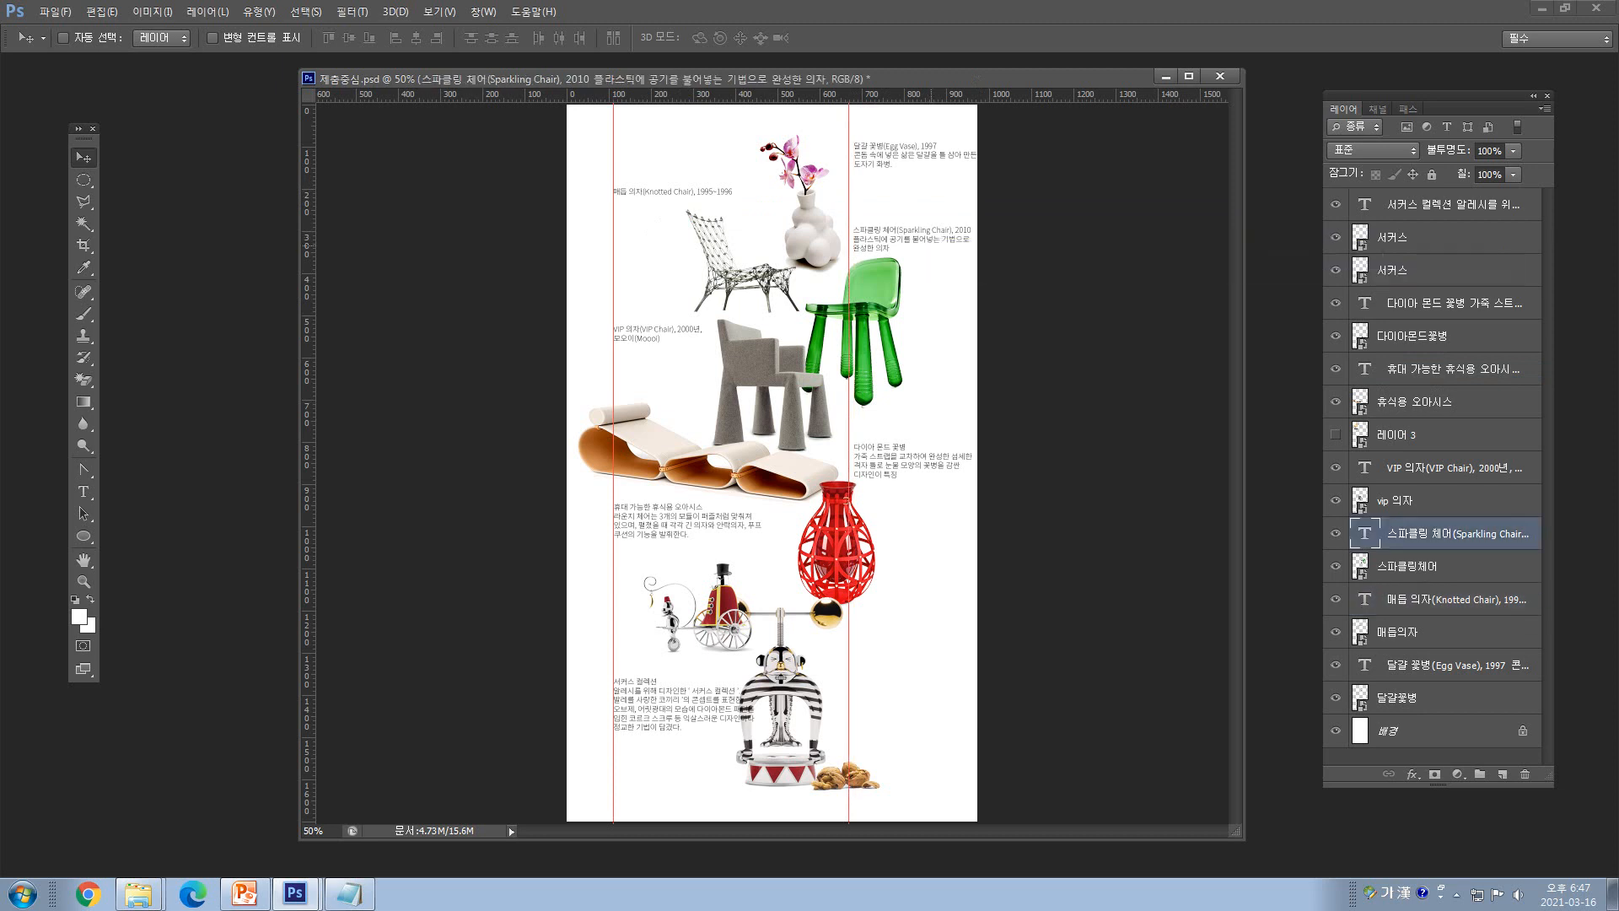
pyautogui.press('Left')
pyautogui.press('Left')
pyautogui.press('Left')
pyautogui.press('Left')
pyautogui.press('Left')
pyautogui.press('Left')
pyautogui.press('Left')
pyautogui.press('Left')
pyautogui.press('Down')
pyautogui.press('Down')
pyautogui.press('Down')
pyautogui.press('Down')
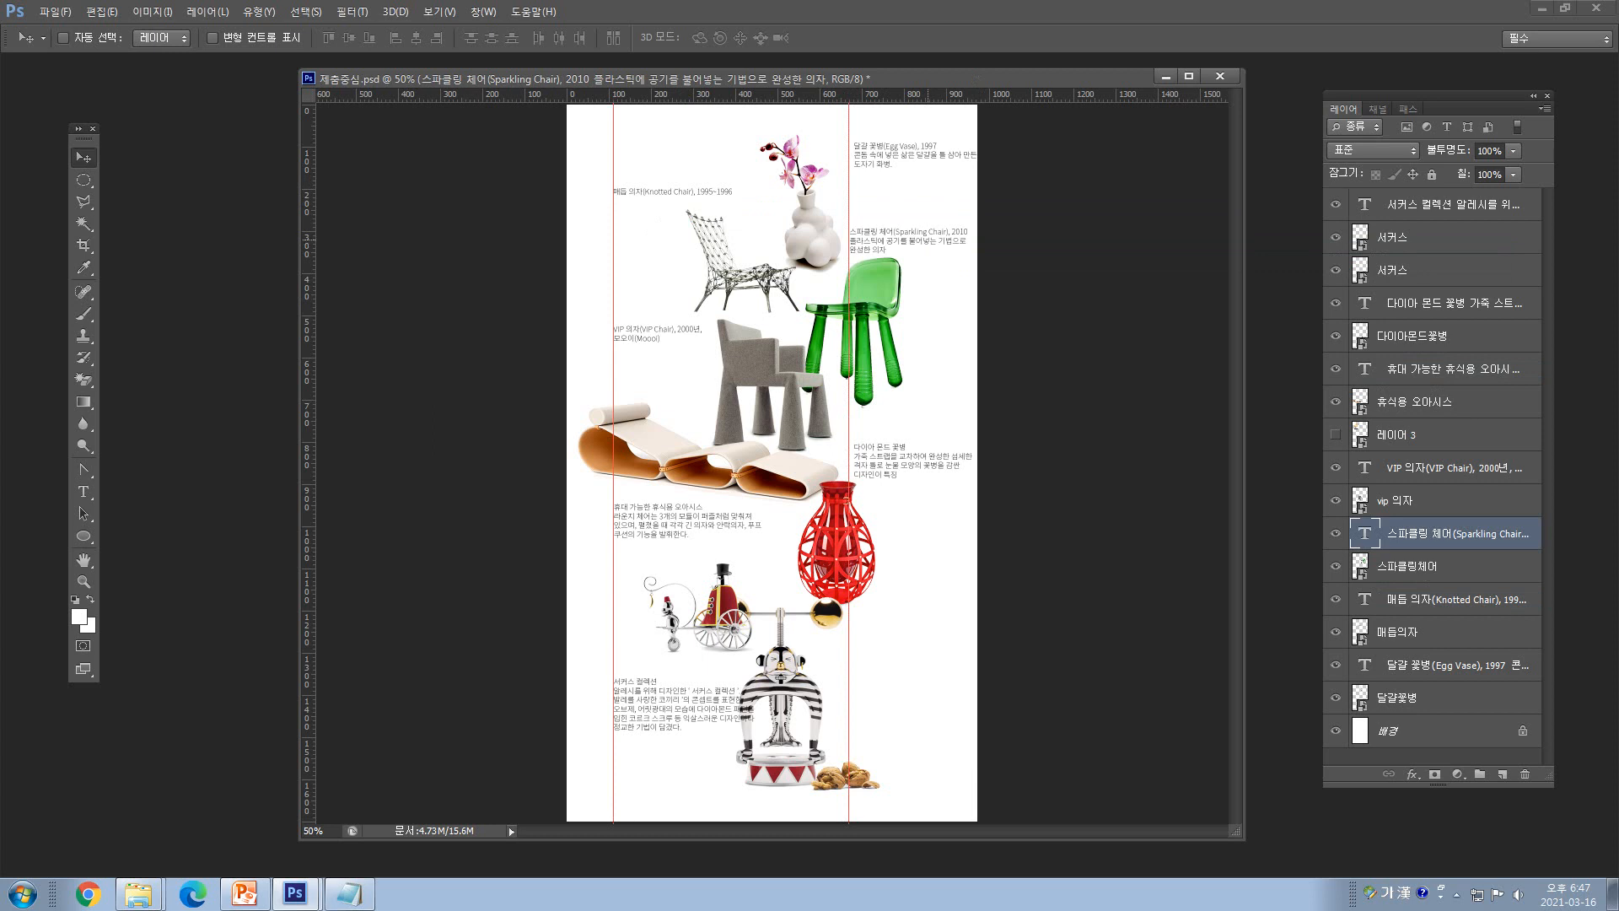
# - Nudge the Egg Vase caption left until its edge meets the right guide
pyautogui.rightClick(885, 154)
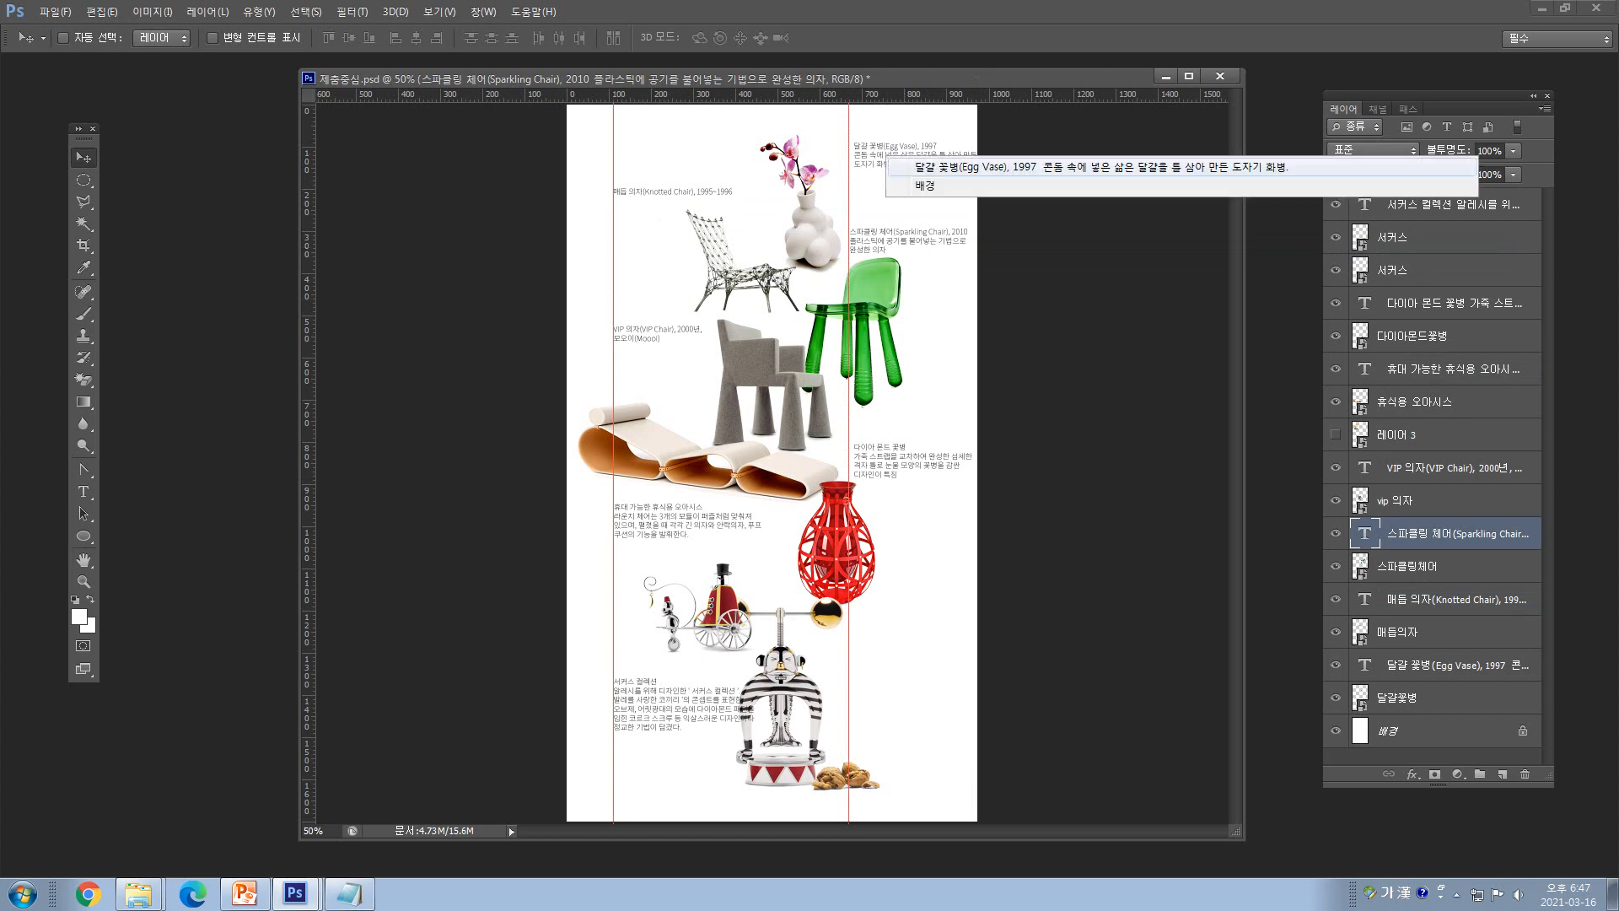
pyautogui.click(944, 164)
pyautogui.press('Left')
pyautogui.press('Left')
pyautogui.press('Left')
pyautogui.press('Left')
pyautogui.press('Left')
pyautogui.press('Left')
pyautogui.press('Left')
pyautogui.press('Left')
pyautogui.press('Left')
pyautogui.press('Left')
pyautogui.press('Left')
pyautogui.press('Left')
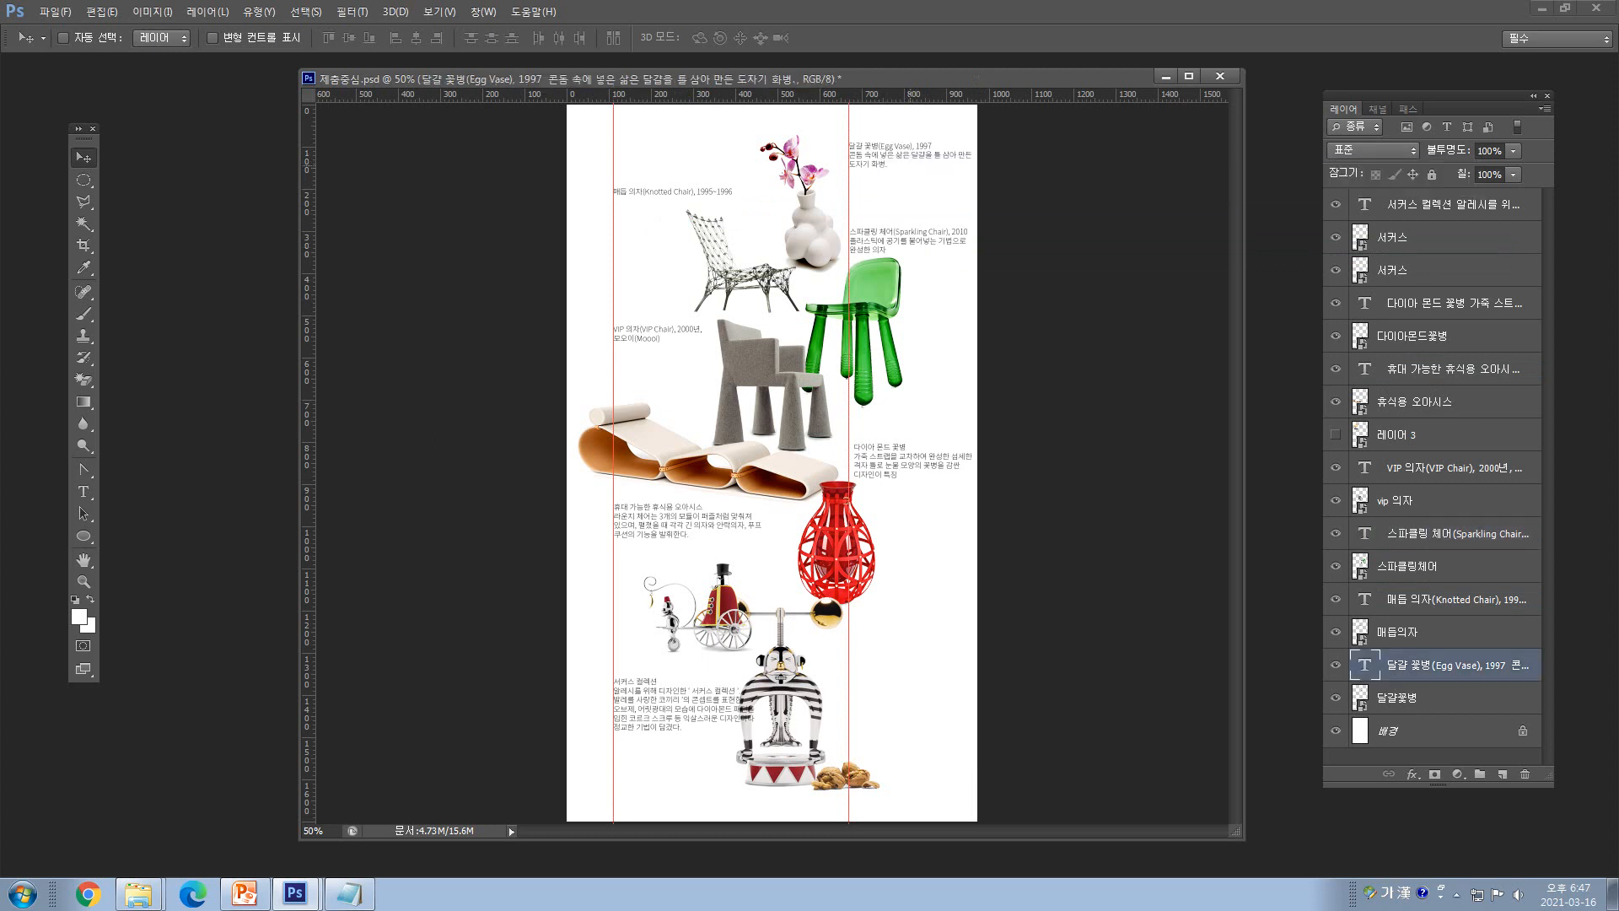
# - Fine-tune the Egg Vase caption's vertical position so it sits slightly higher beside the orchid
pyautogui.press('Up')
pyautogui.press('Up')
pyautogui.press('Up')
pyautogui.press('Up')
pyautogui.press('Up')
pyautogui.press('Up')
pyautogui.press('Up')
pyautogui.press('Up')
pyautogui.press('Up')
pyautogui.press('Up')
pyautogui.press('Up')
pyautogui.press('Up')
pyautogui.press('Up')
pyautogui.press('Up')
pyautogui.press('Up')
pyautogui.press('Up')
pyautogui.press('Up')
pyautogui.press('Up')
pyautogui.press('Up')
pyautogui.press('Up')
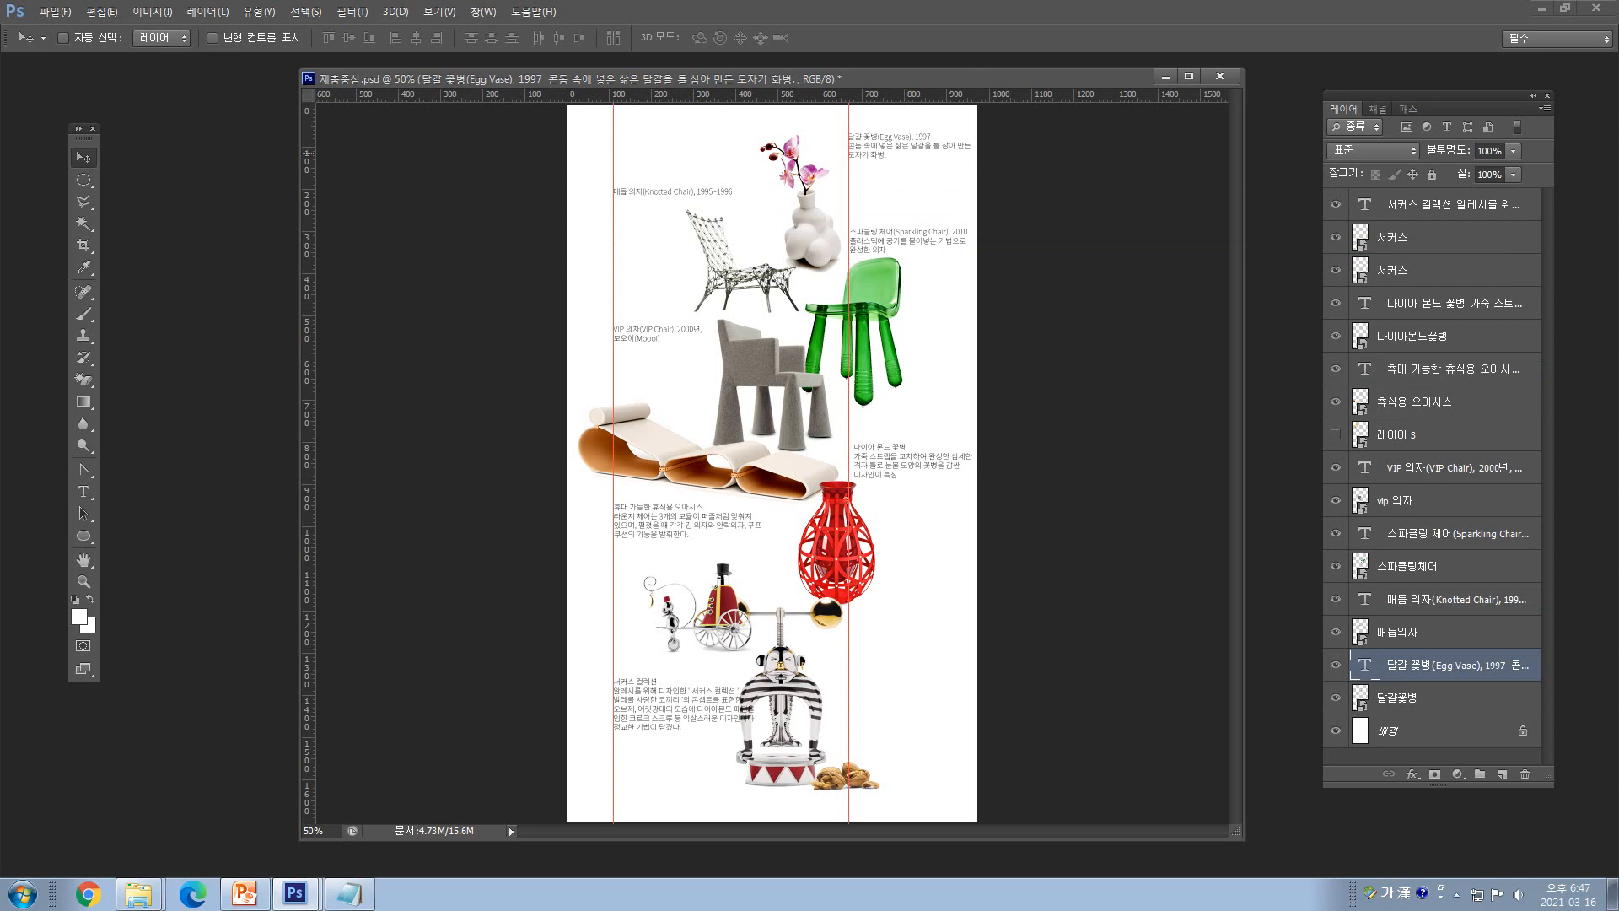
pyautogui.press('Down')
pyautogui.press('Down')
pyautogui.press('Down')
pyautogui.press('Down')
pyautogui.press('Down')
pyautogui.press('Down')
pyautogui.press('Down')
pyautogui.press('Down')
pyautogui.press('Down')
pyautogui.press('Down')
pyautogui.press('Down')
pyautogui.press('Down')
pyautogui.press('Down')
pyautogui.press('Down')
pyautogui.press('Down')
pyautogui.press('Down')
pyautogui.press('Down')
pyautogui.press('Down')
pyautogui.press('Down')
pyautogui.press('Down')
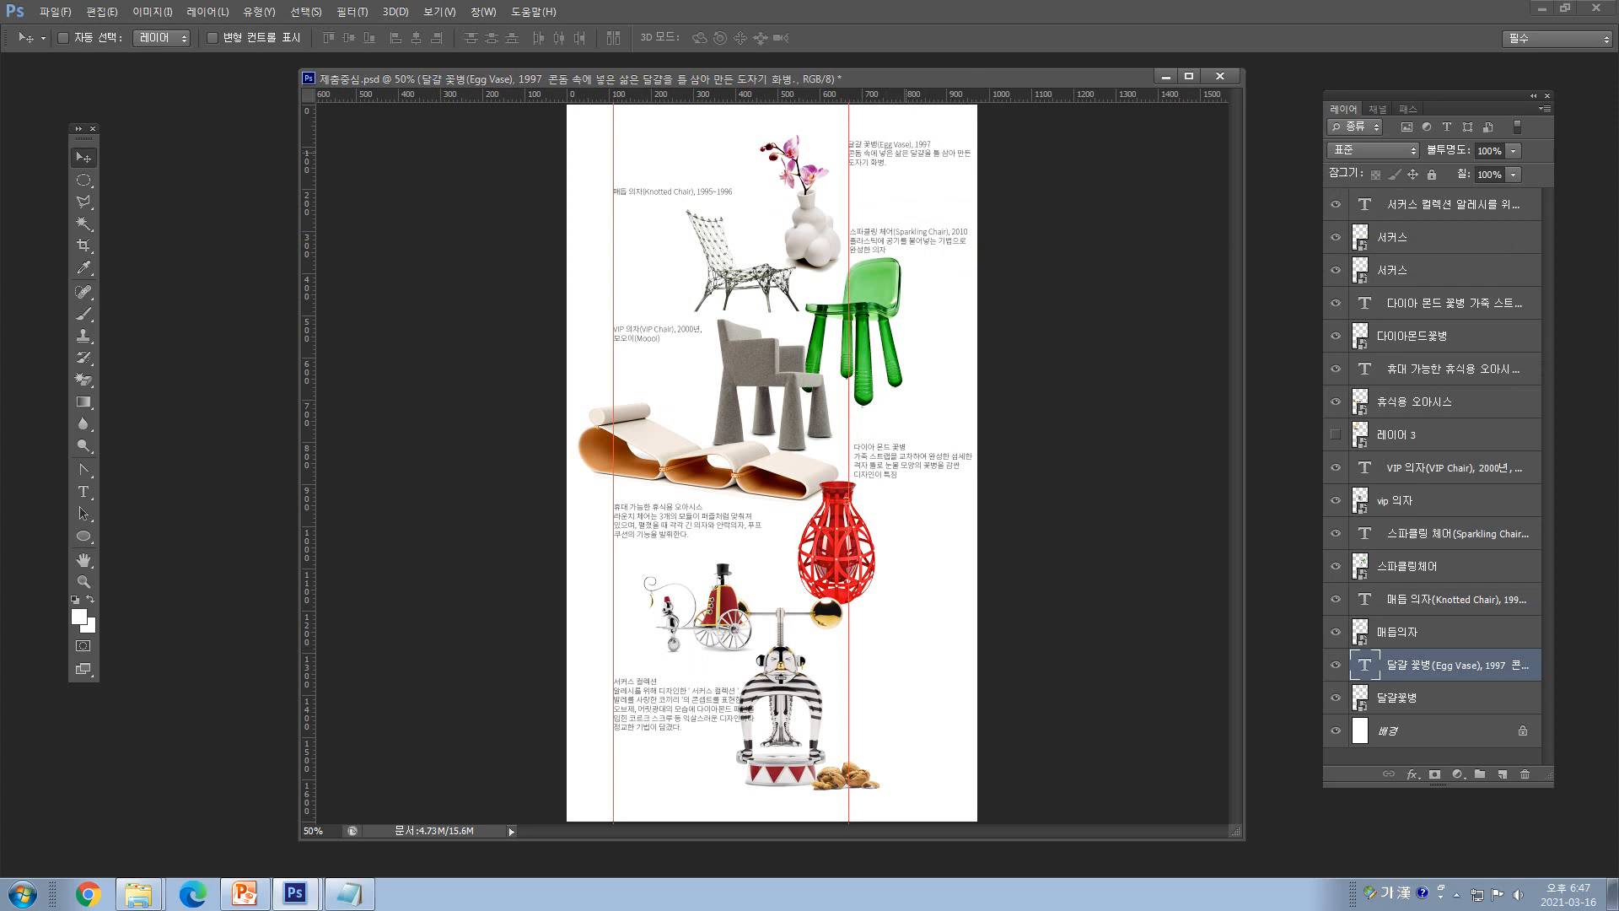
# - Move the diamond vase caption slightly left and down, beside the right guide above the red vase
pyautogui.rightClick(892, 465)
pyautogui.click(893, 472)
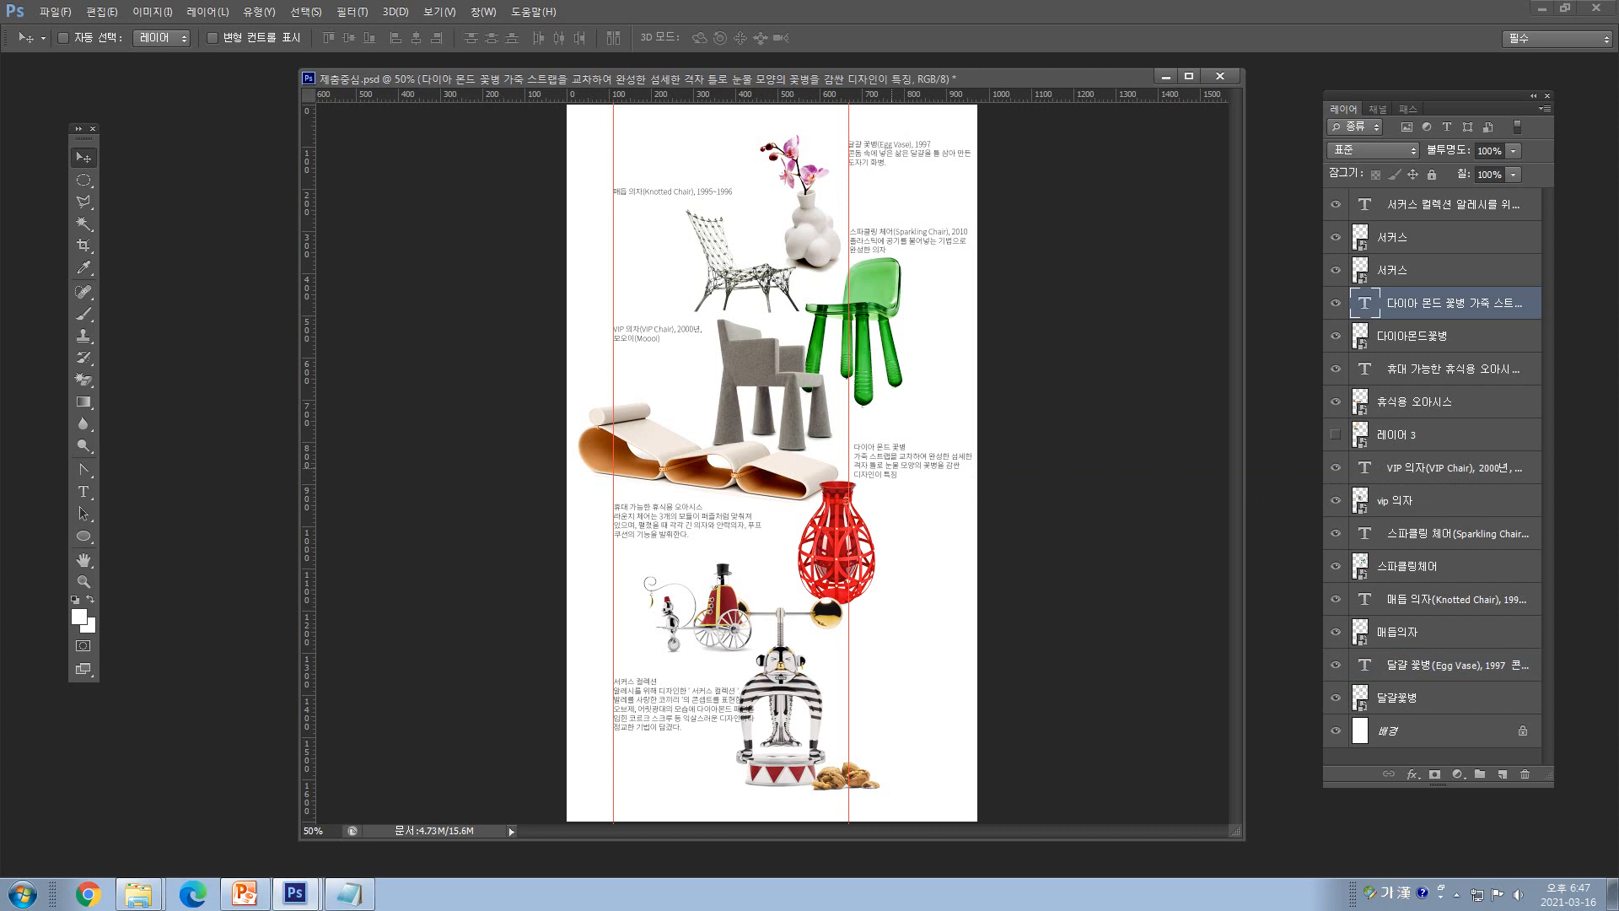
pyautogui.moveTo(892, 468); pyautogui.dragTo(889, 471)
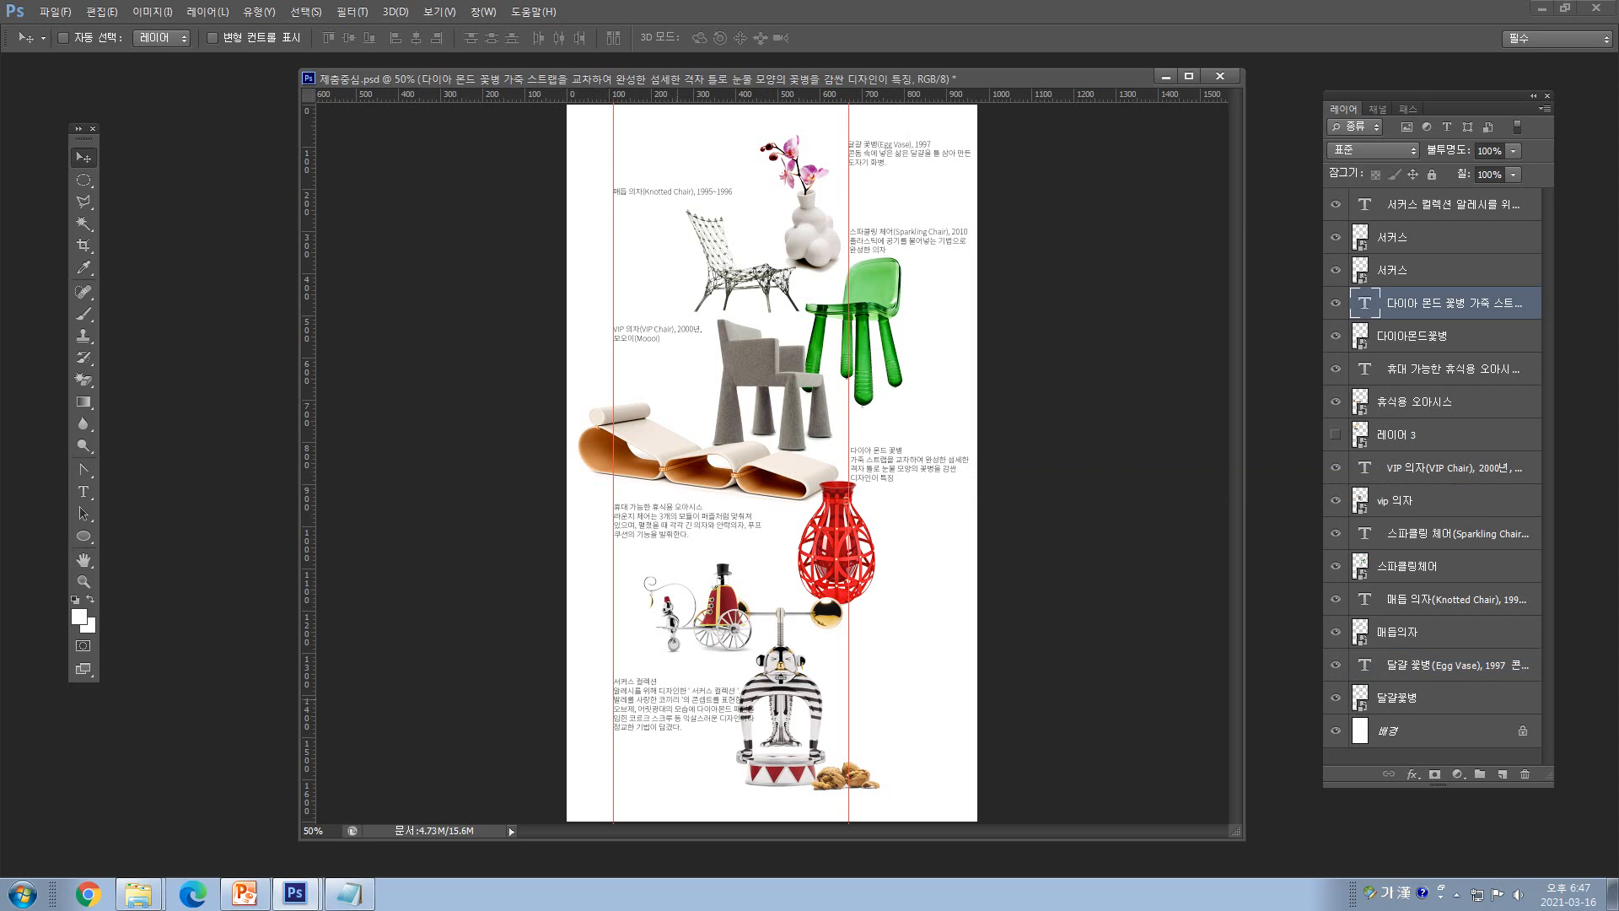
# - Narrow the Circus Collection caption's text box to clear the monkey figure and extend its height to fit all the text
pyautogui.rightClick(676, 697)
pyautogui.click(684, 706)
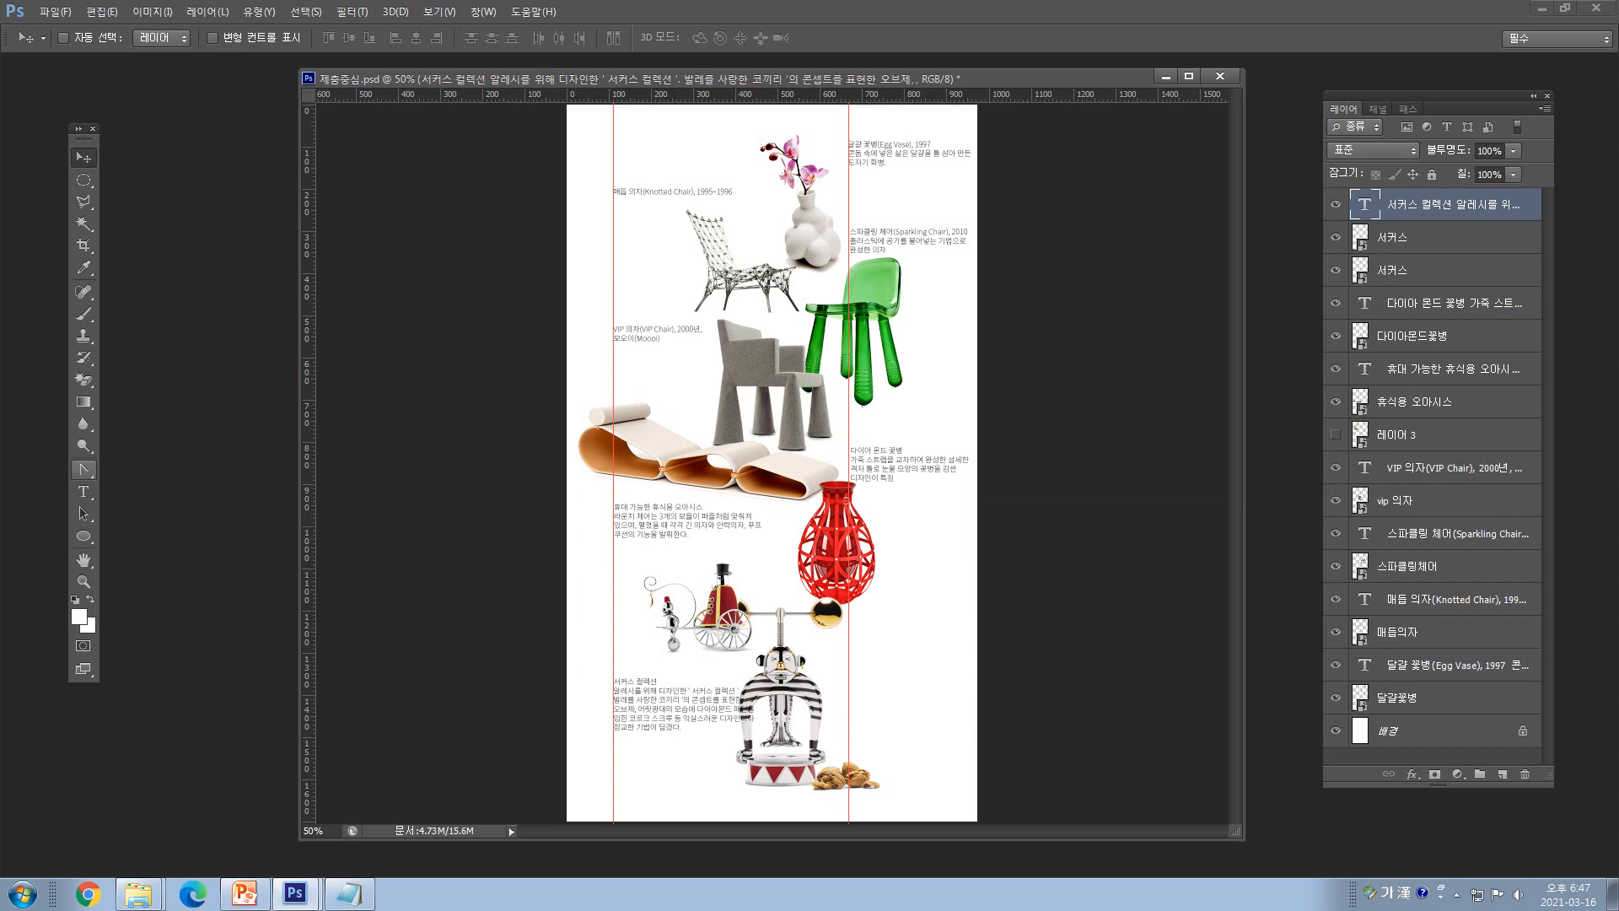
pyautogui.click(84, 492)
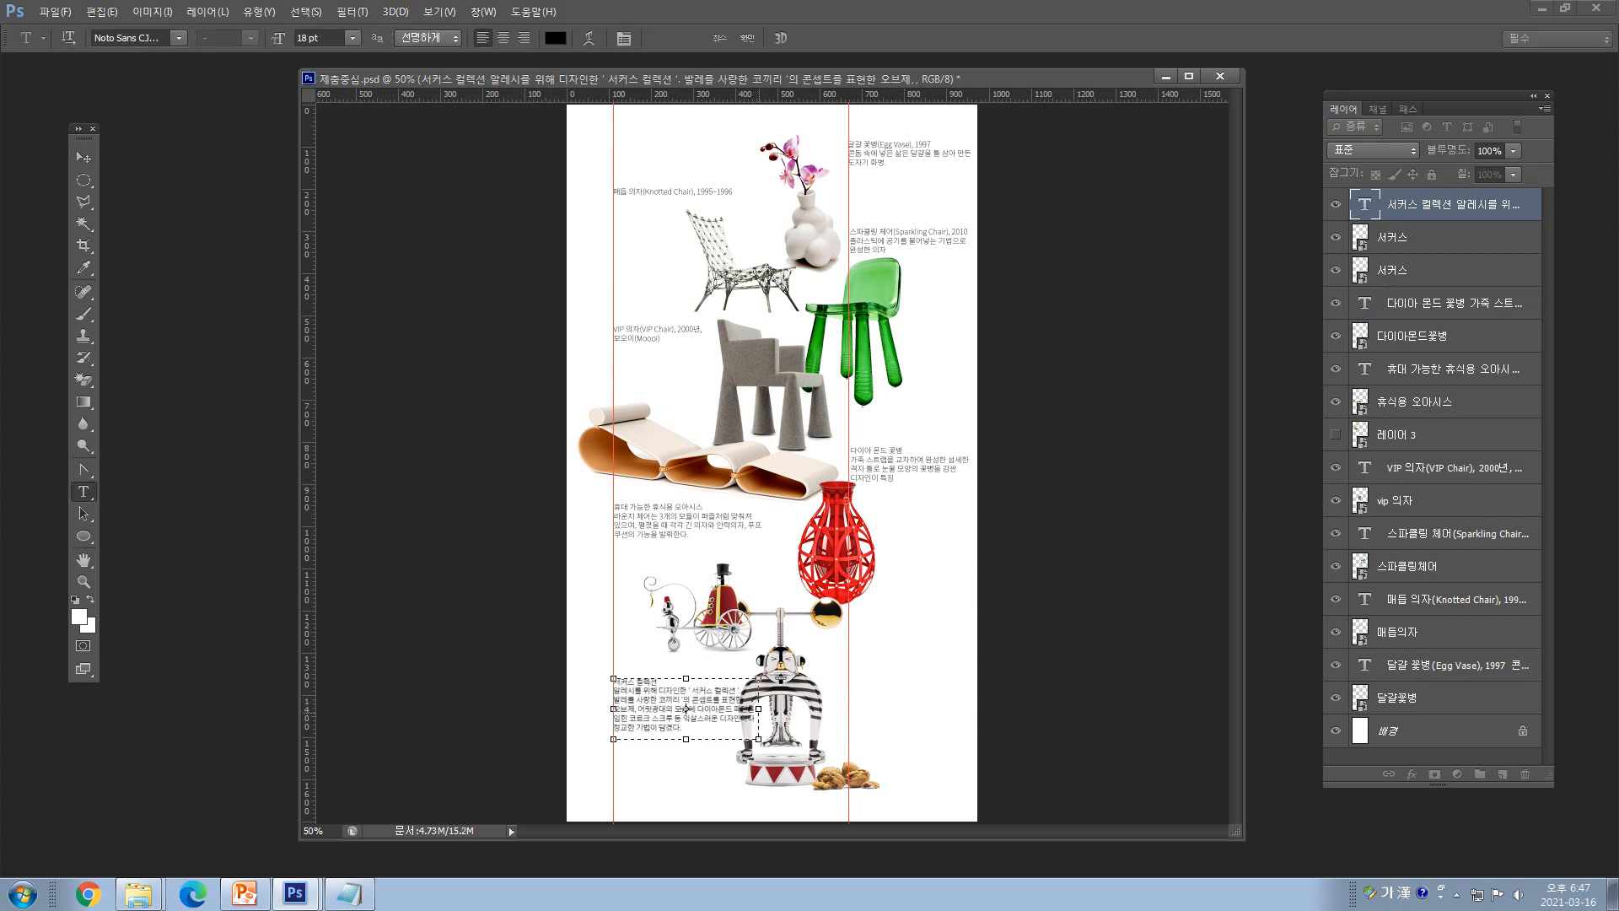
pyautogui.moveTo(758, 739); pyautogui.dragTo(732, 739)
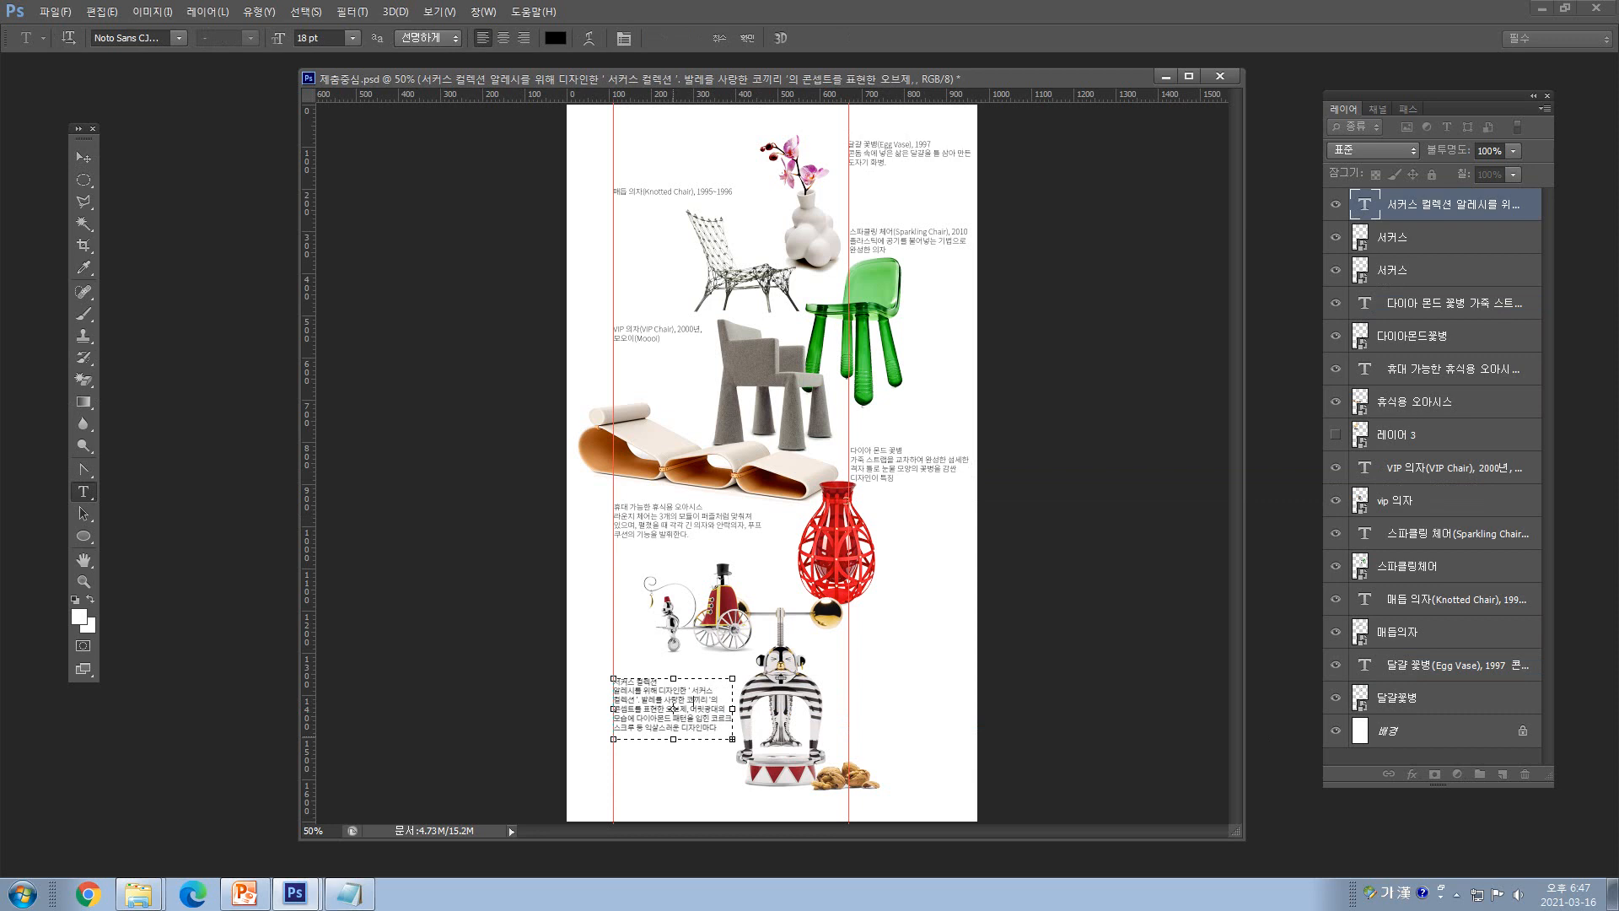
pyautogui.moveTo(673, 739)
pyautogui.mouseDown()
pyautogui.moveTo(671, 774)
pyautogui.moveTo(667, 756)
pyautogui.mouseUp()
pyautogui.click(83, 158)
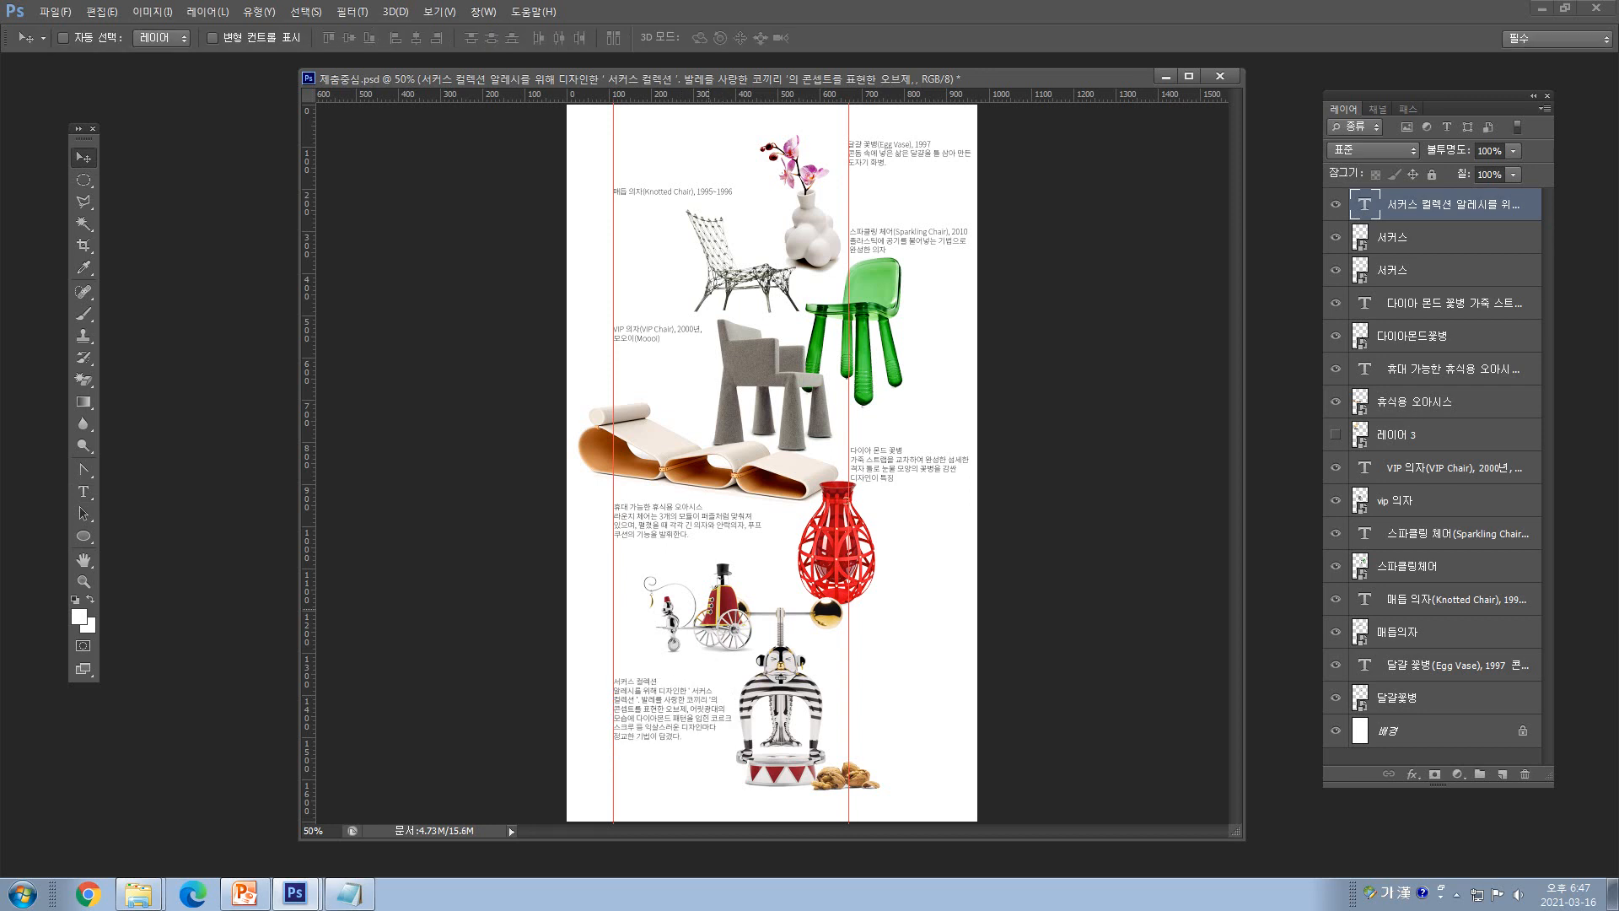
# - Place the circus carriage layer beneath the monkey figure layer and move the carriage slightly down toward its caption
pyautogui.rightClick(716, 605)
pyautogui.click(742, 624)
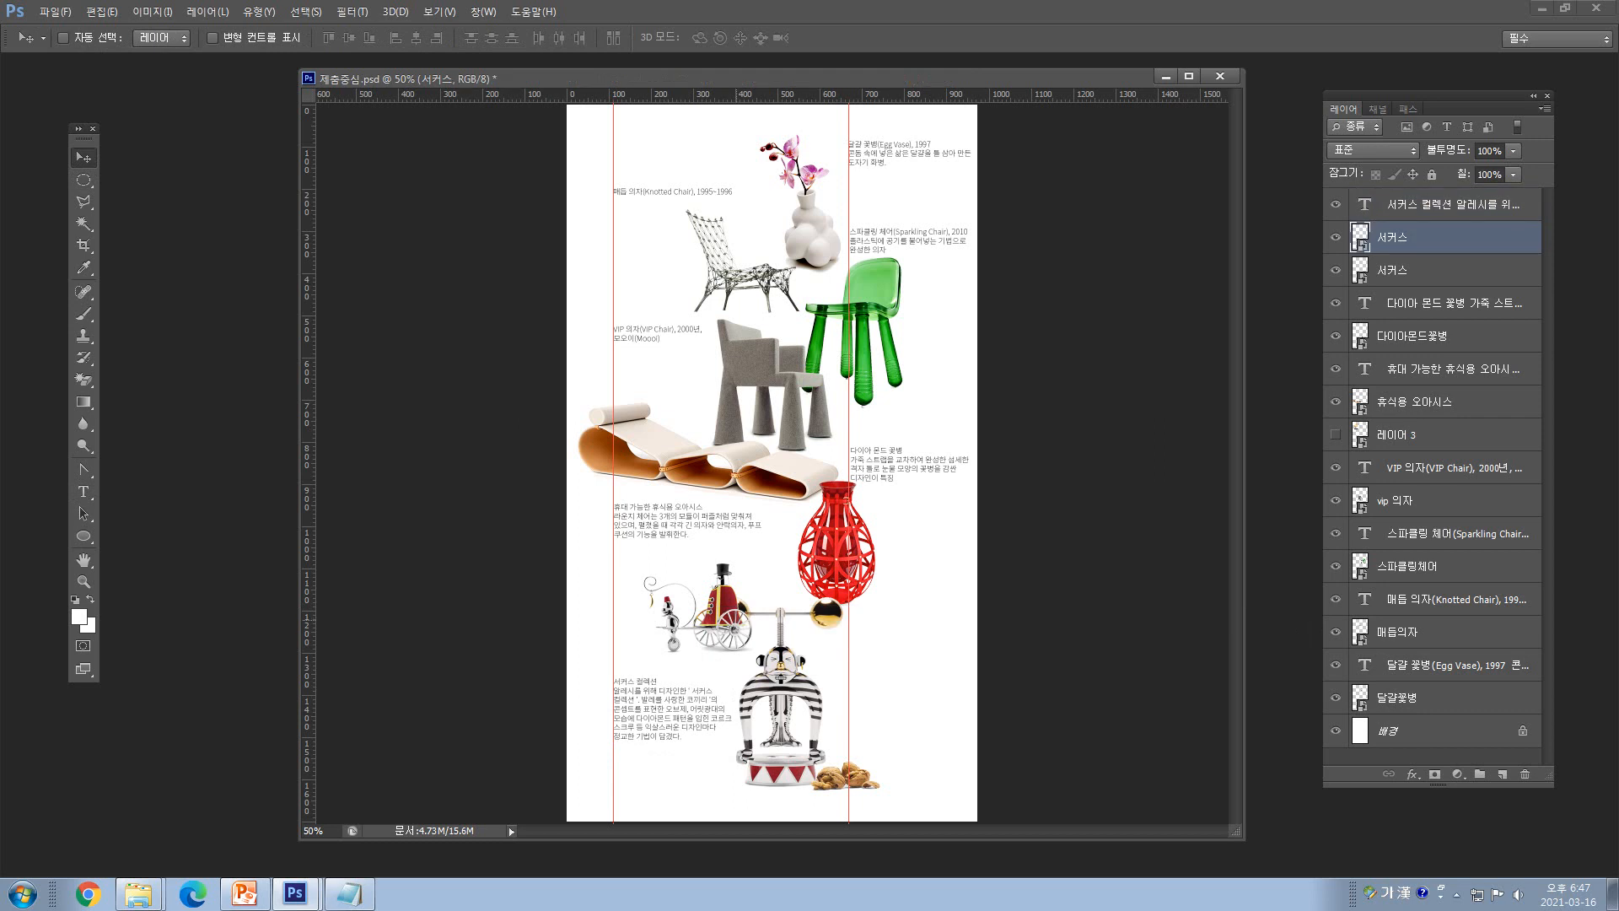
pyautogui.rightClick(736, 619)
pyautogui.click(770, 630)
pyautogui.moveTo(1439, 239); pyautogui.dragTo(1438, 286)
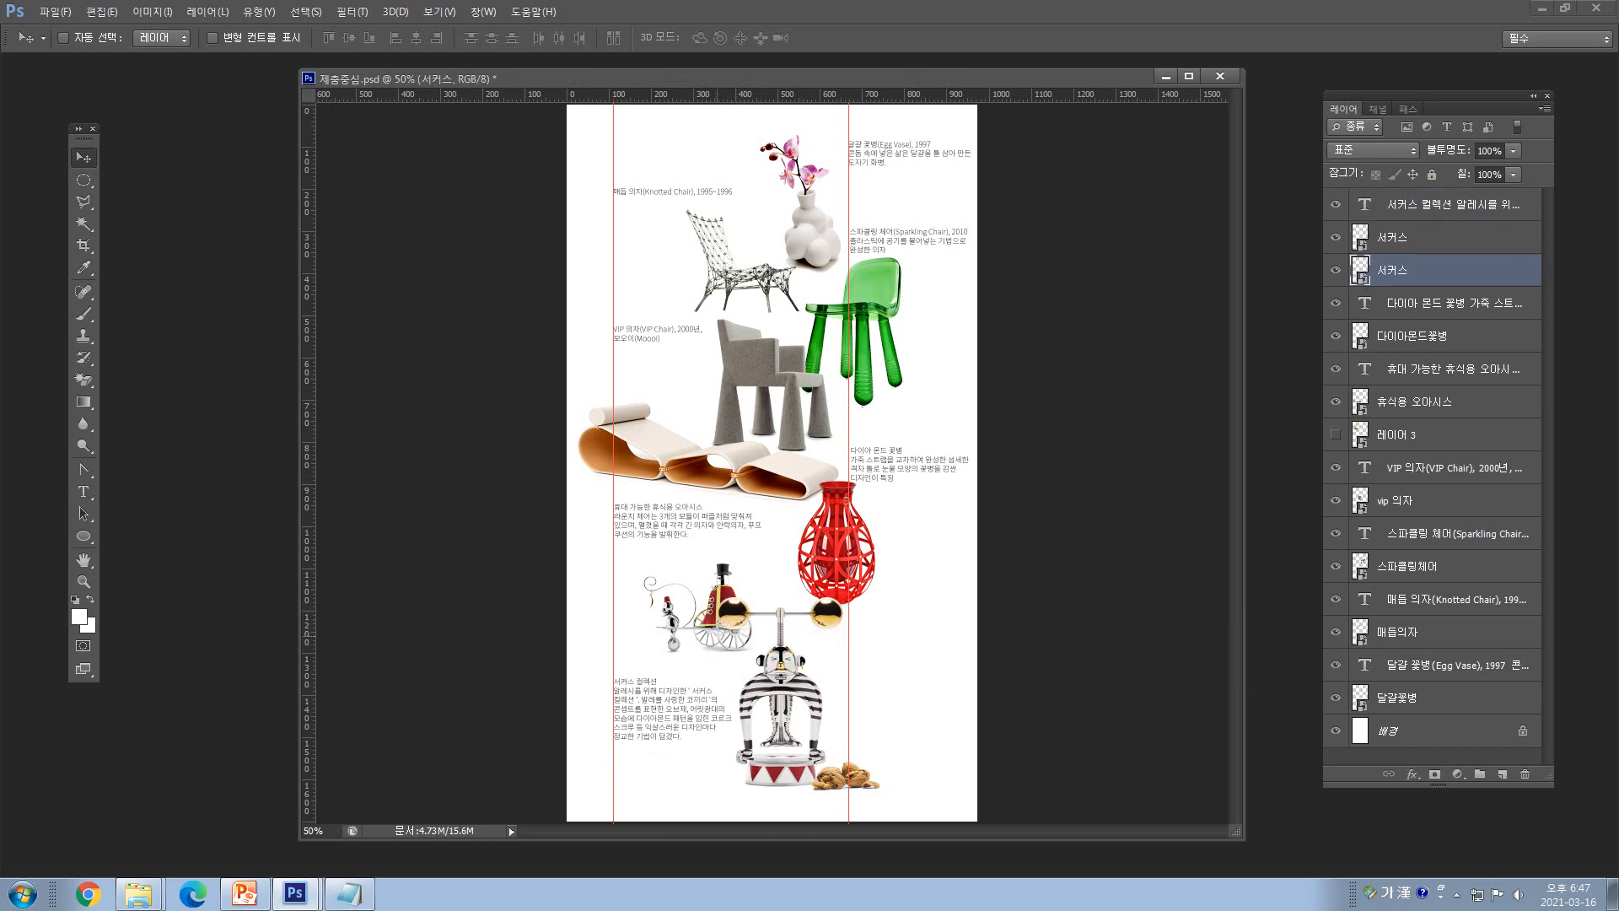
pyautogui.moveTo(718, 635); pyautogui.dragTo(716, 654)
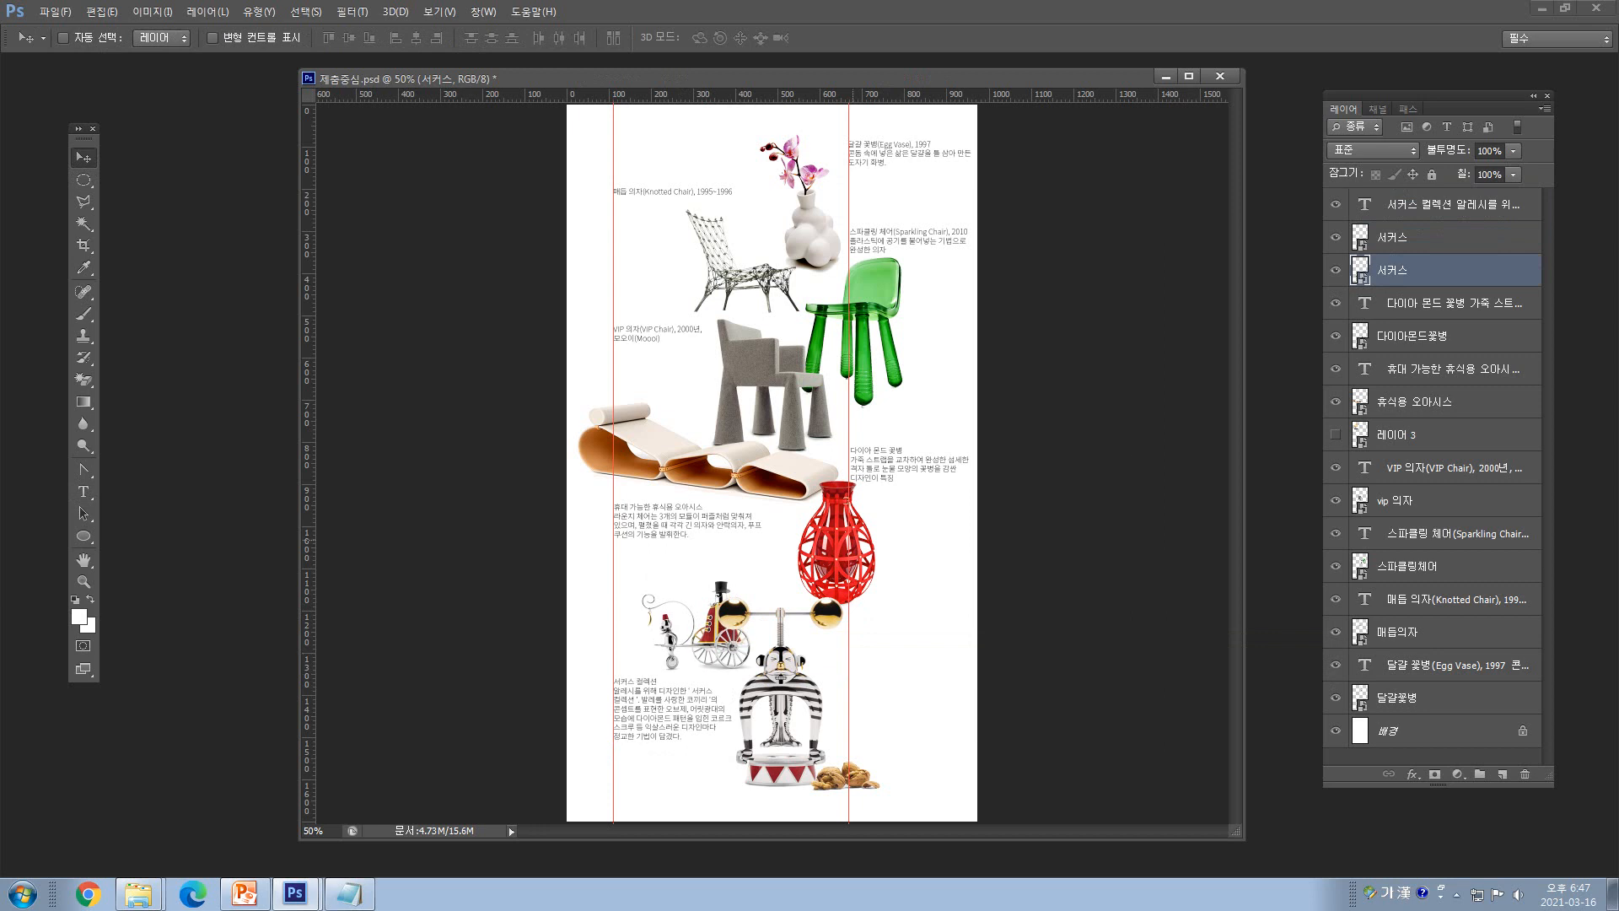
# - Scale the grey VIP chair image down to about two thirds of its size and position it just above the chaise
pyautogui.rightClick(829, 521)
pyautogui.click(911, 528)
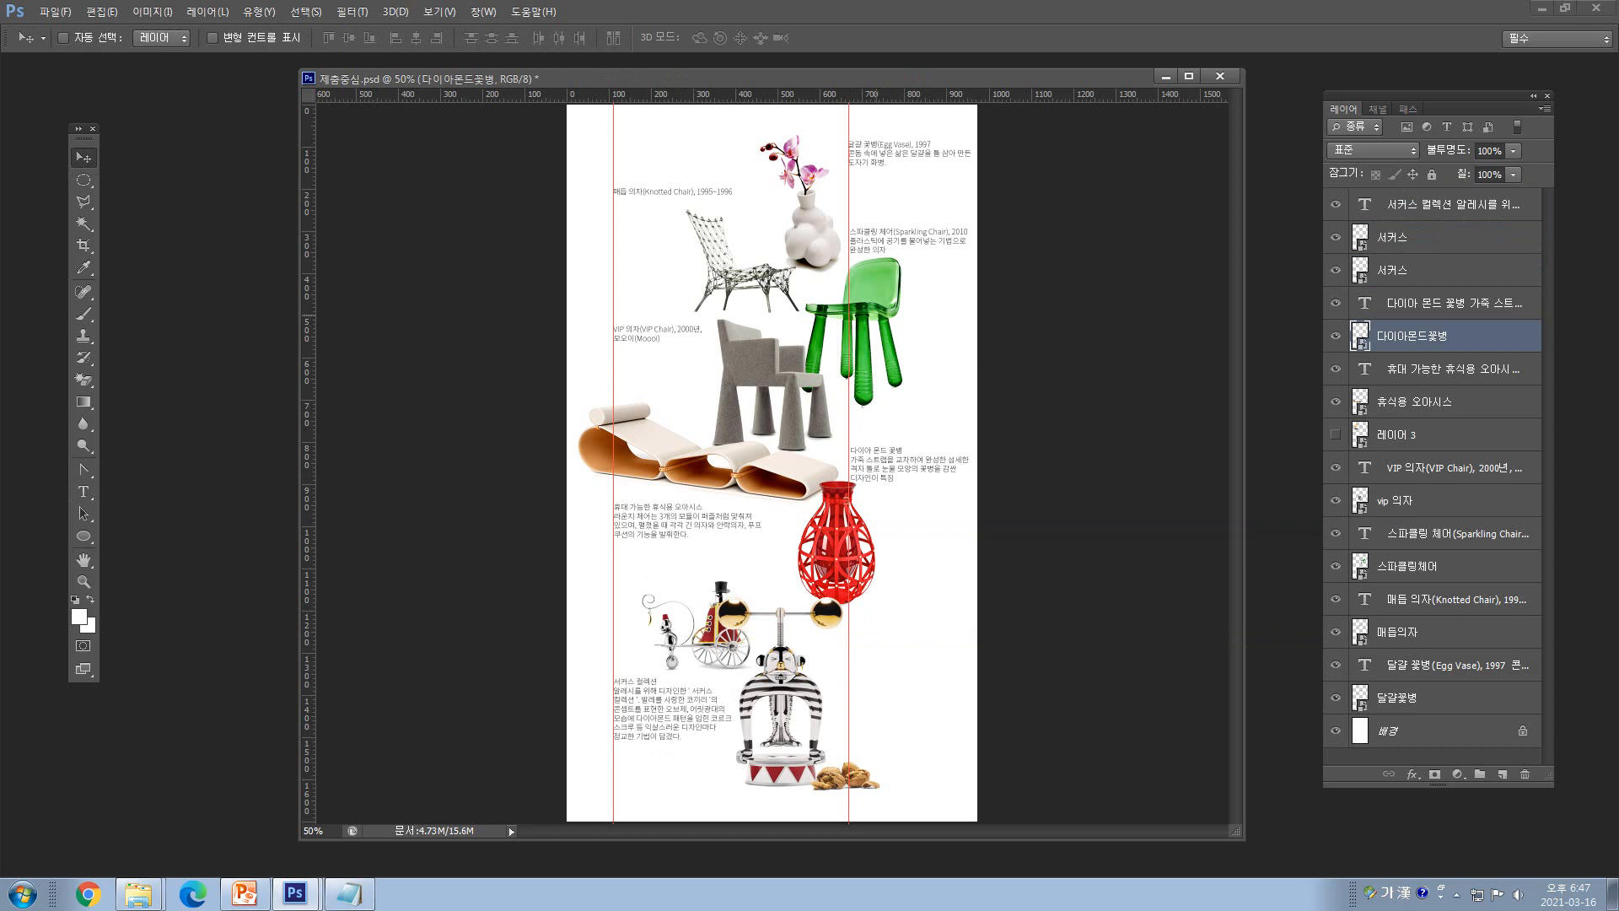
pyautogui.rightClick(744, 362)
pyautogui.click(766, 370)
pyautogui.hotkey('ctrl', 't')
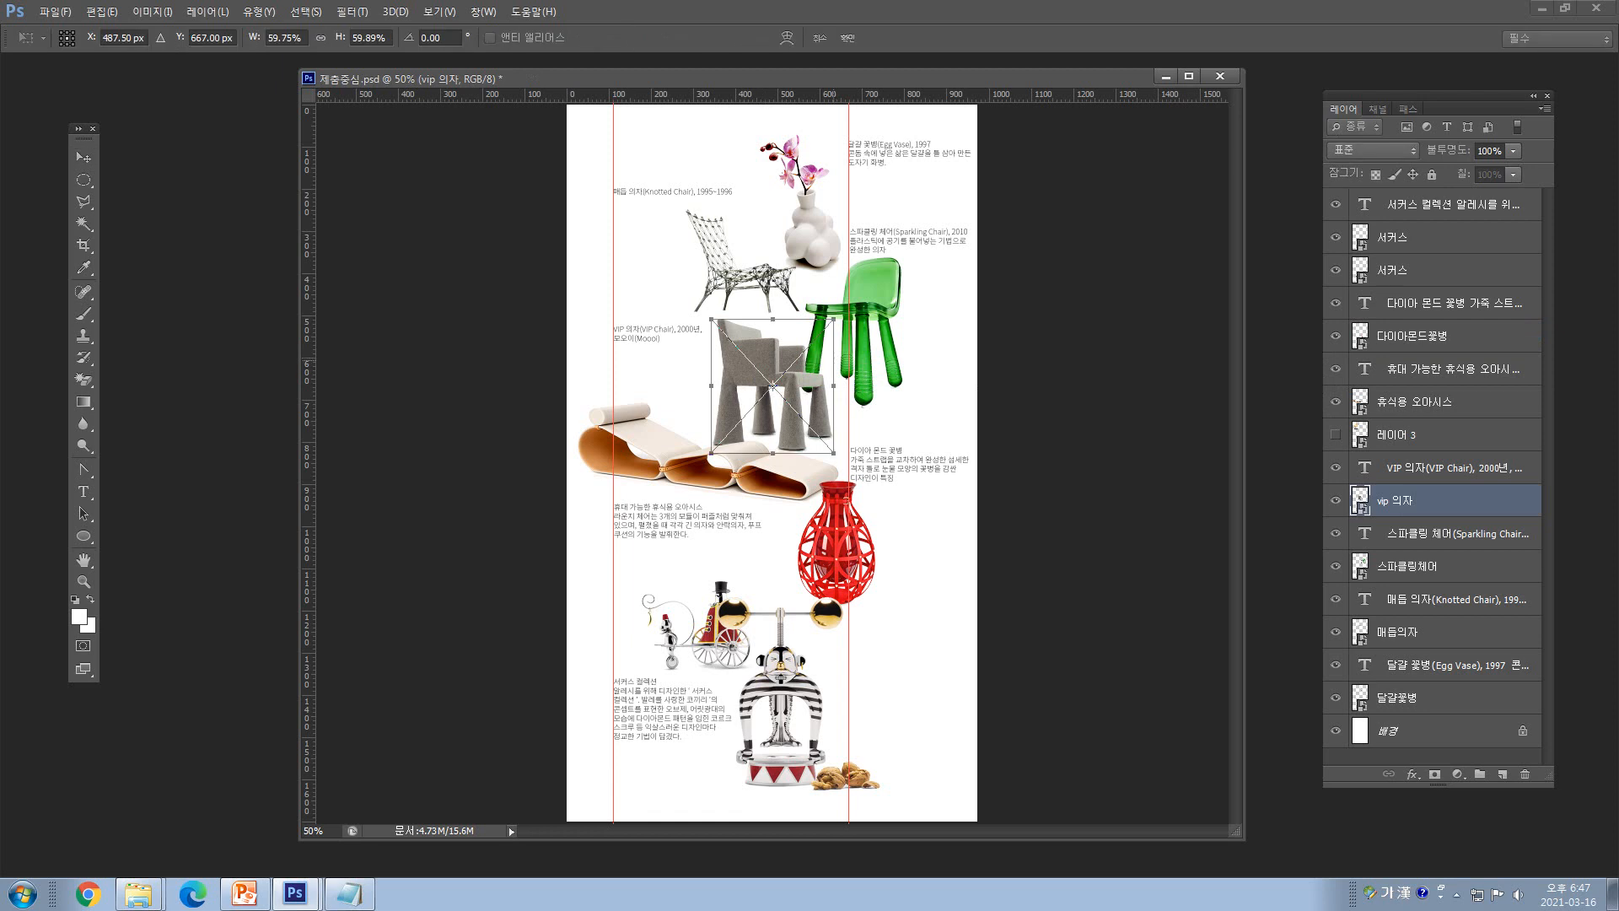
pyautogui.moveTo(833, 453); pyautogui.dragTo(792, 408)
pyautogui.press('Return')
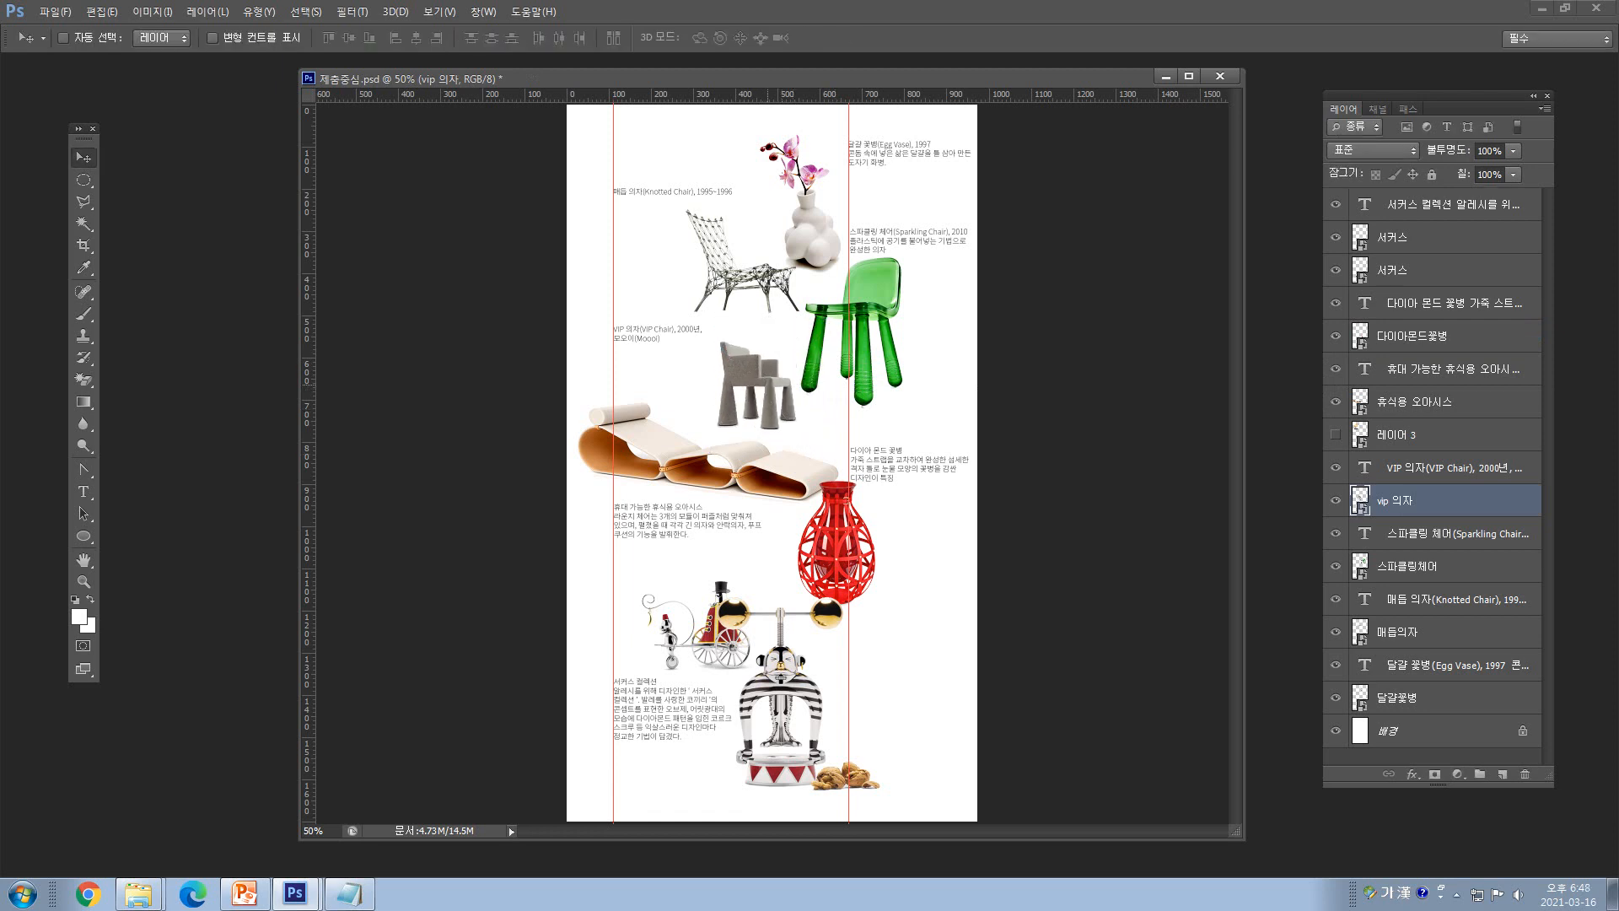
pyautogui.moveTo(767, 392); pyautogui.dragTo(766, 391)
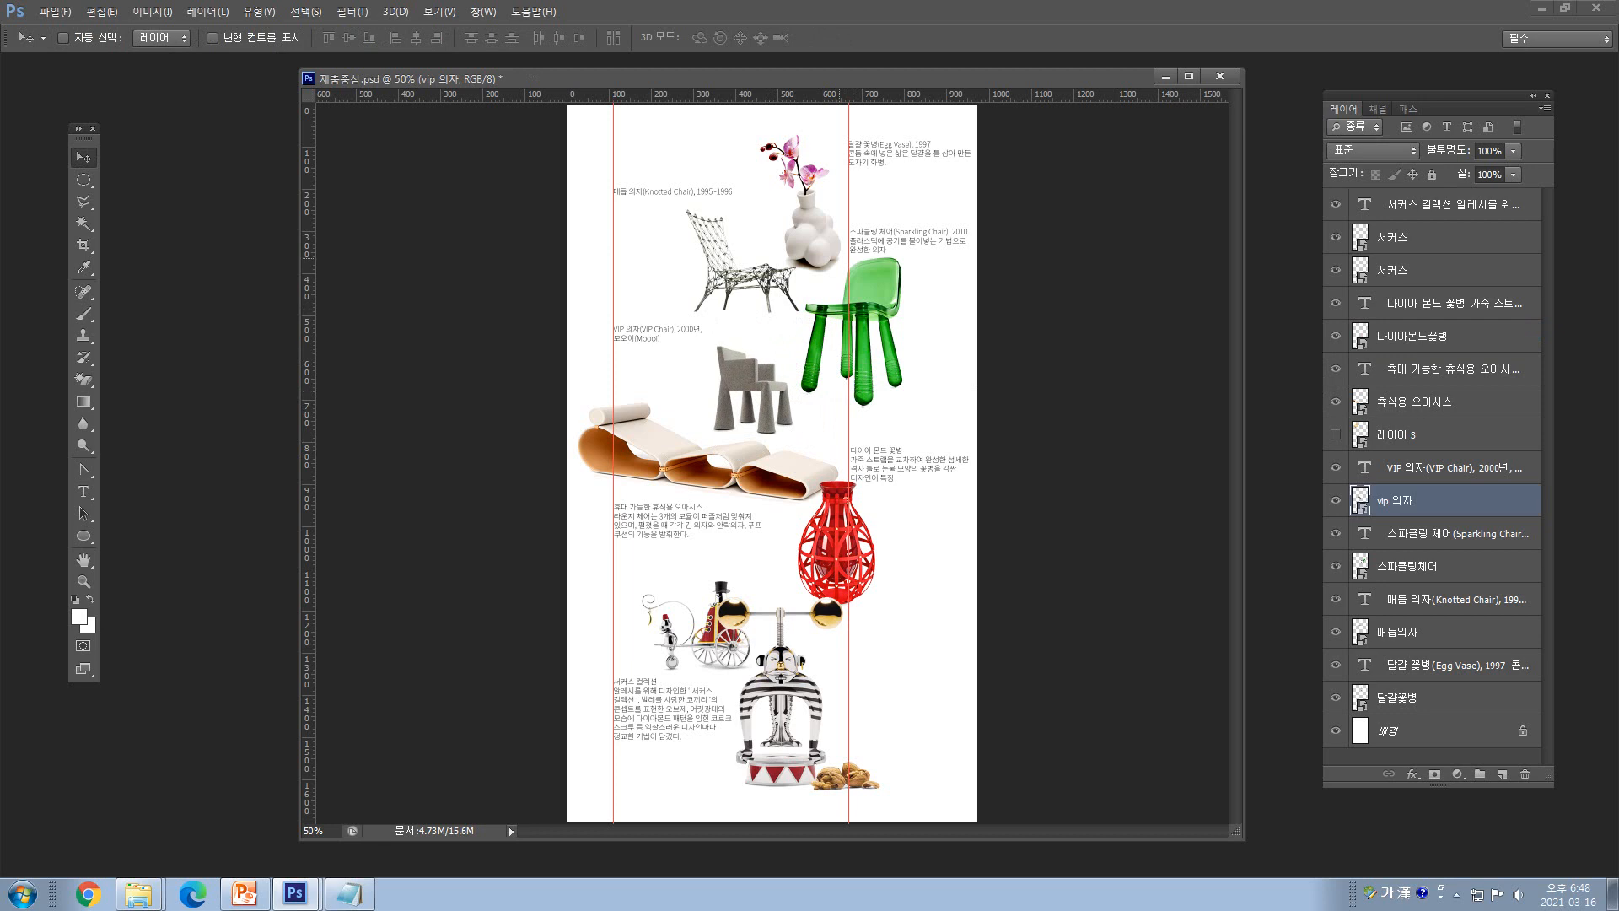
# - Enlarge the green Sparkling Chair image to about 64% scale and position it just below its caption, across the right guide
pyautogui.rightClick(878, 306)
pyautogui.click(885, 317)
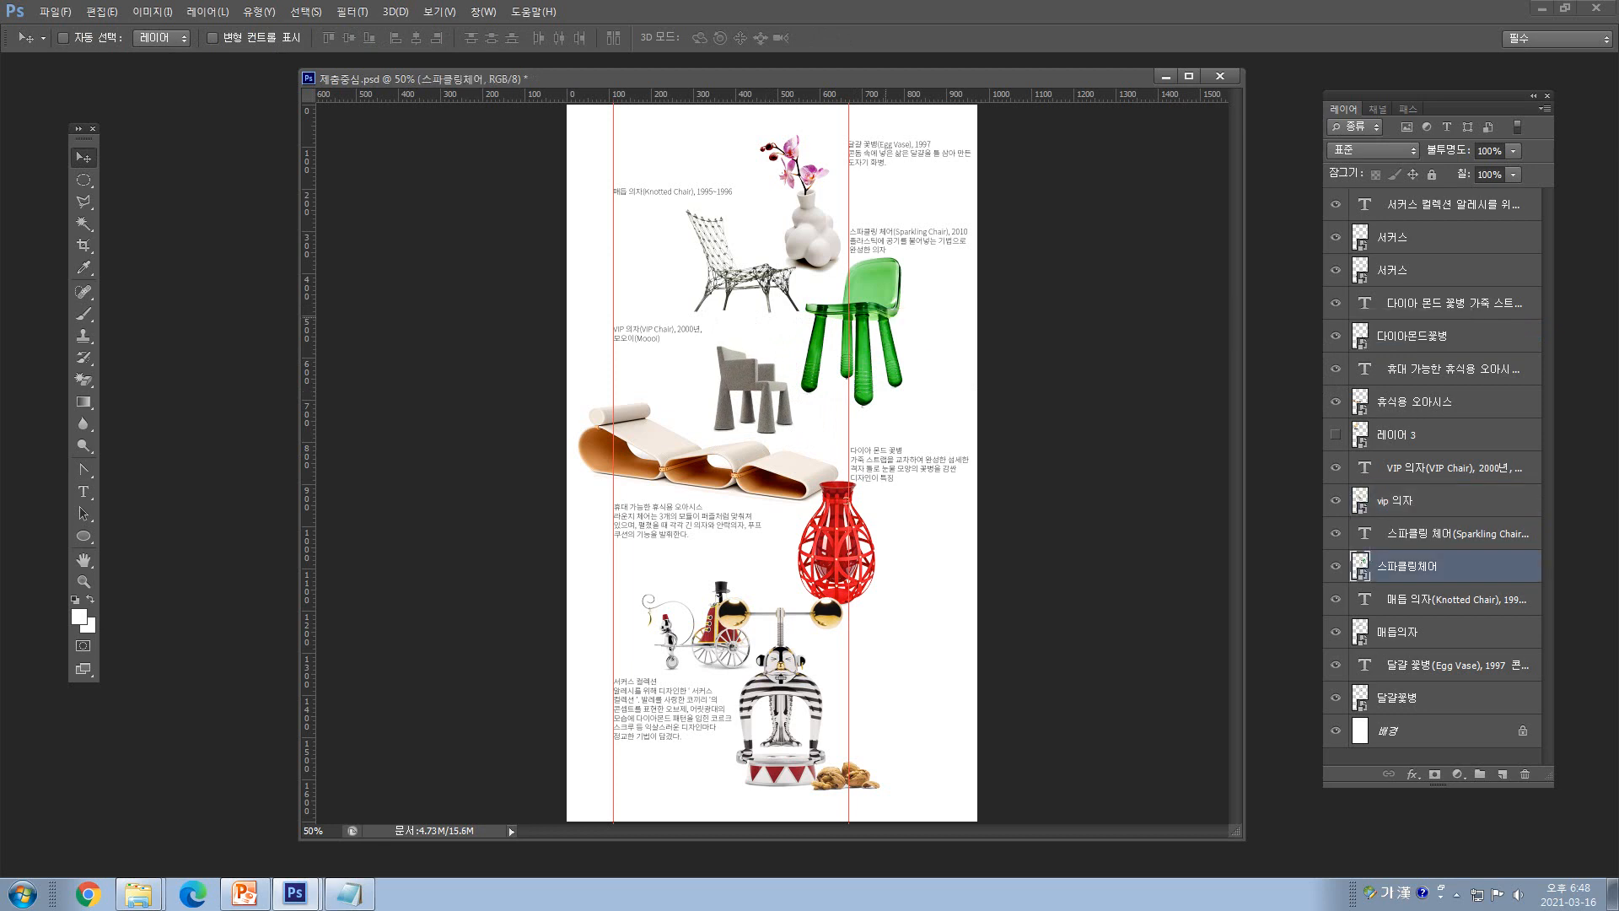
pyautogui.hotkey('ctrl', 't')
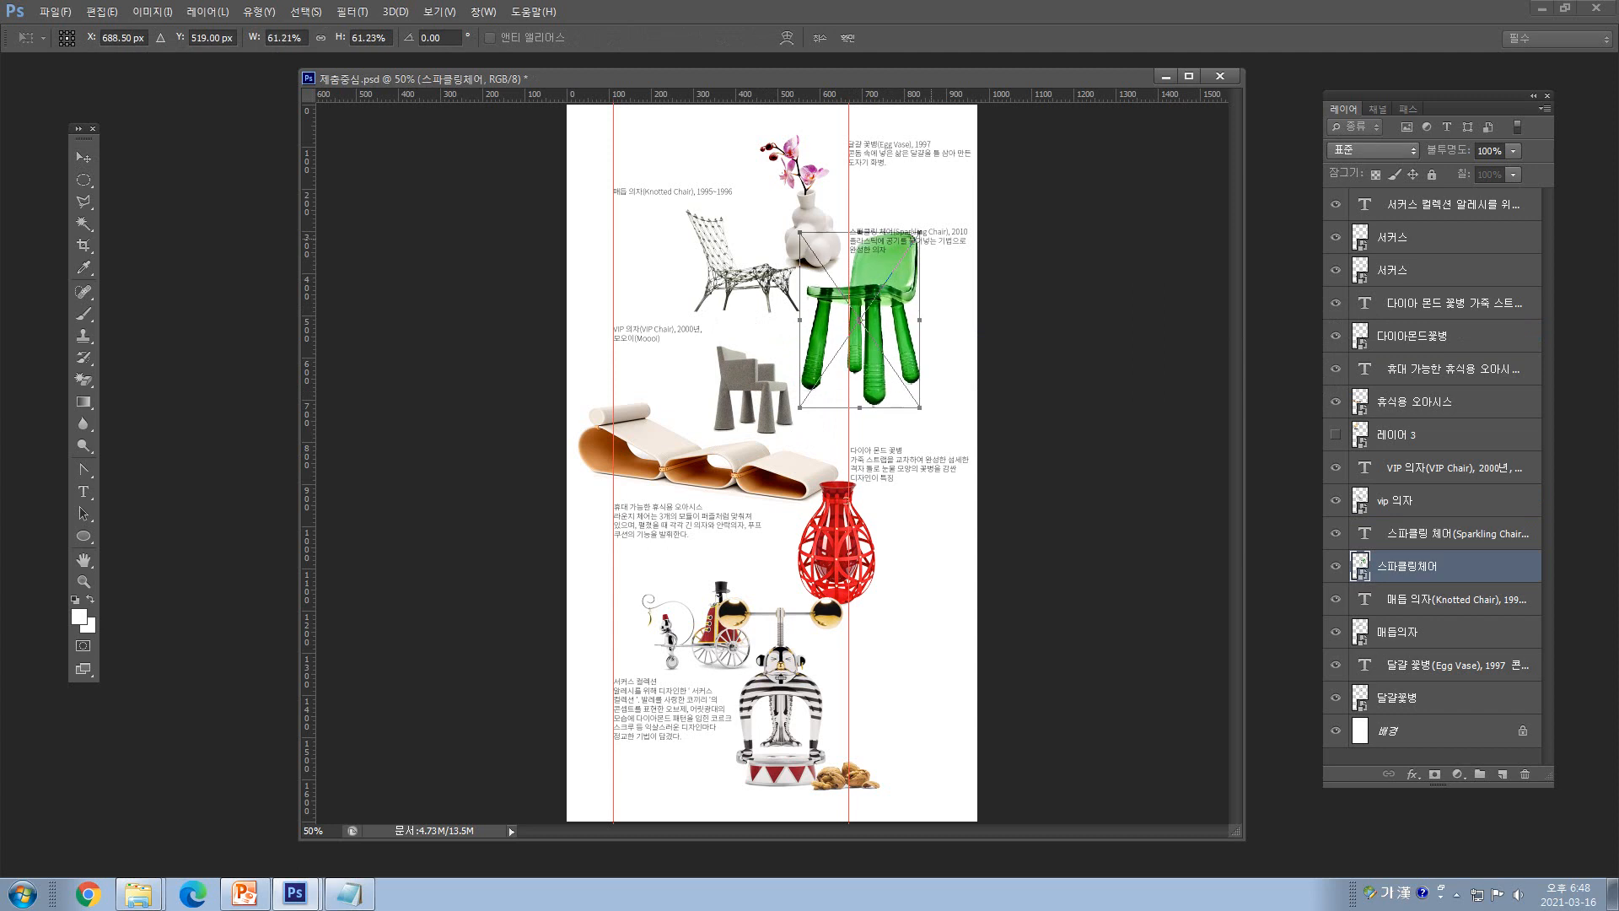
pyautogui.moveTo(898, 271); pyautogui.dragTo(890, 287)
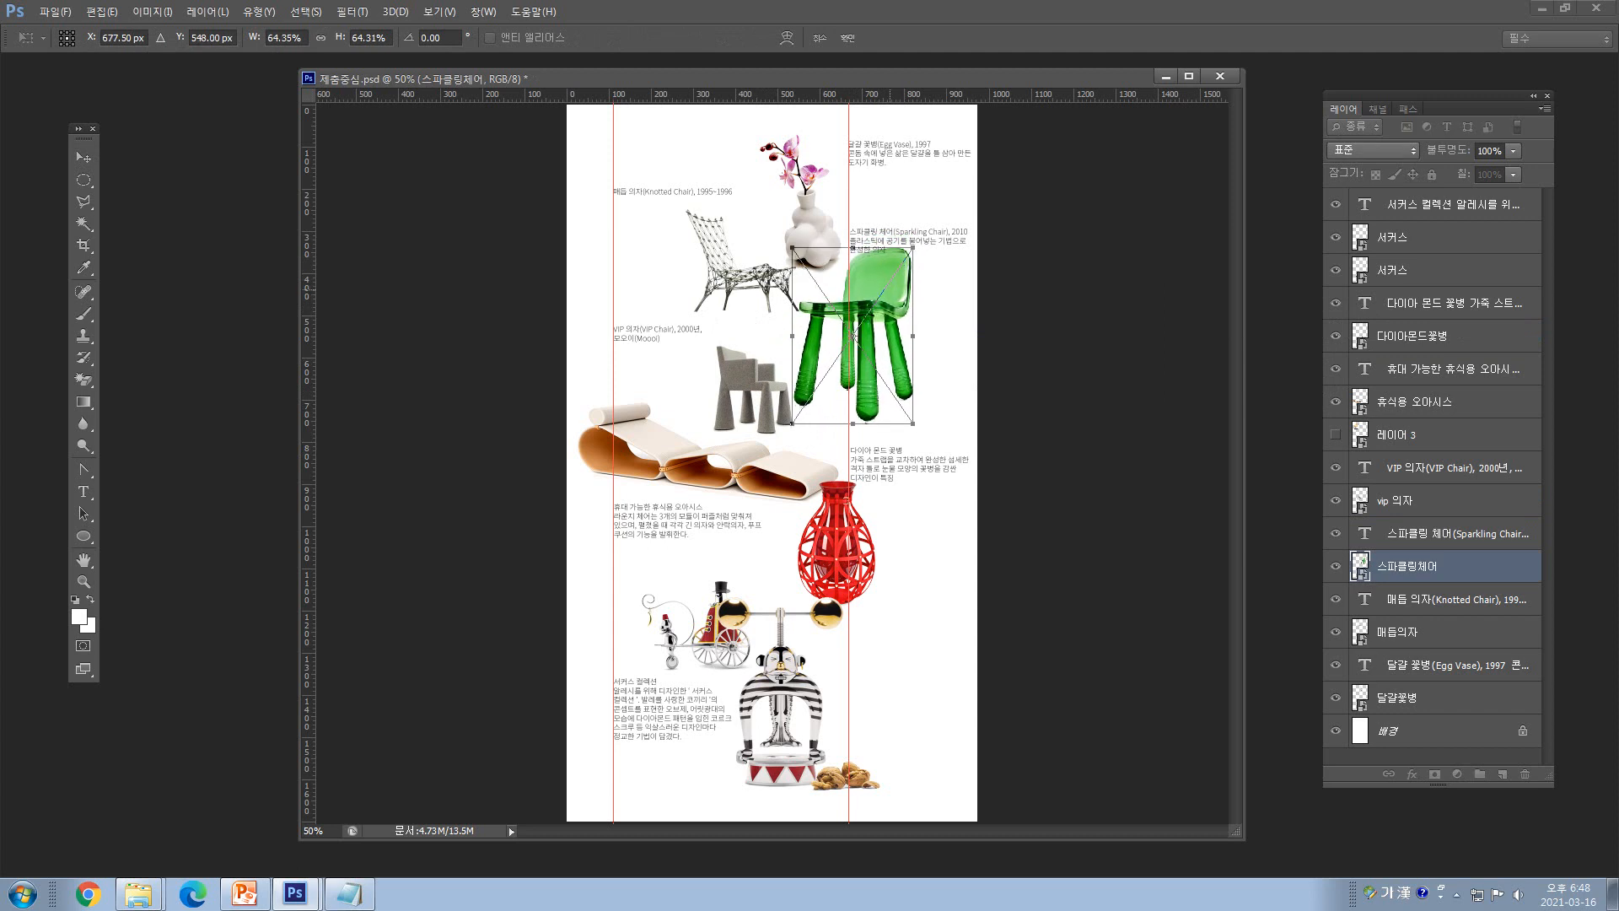
pyautogui.press('Return')
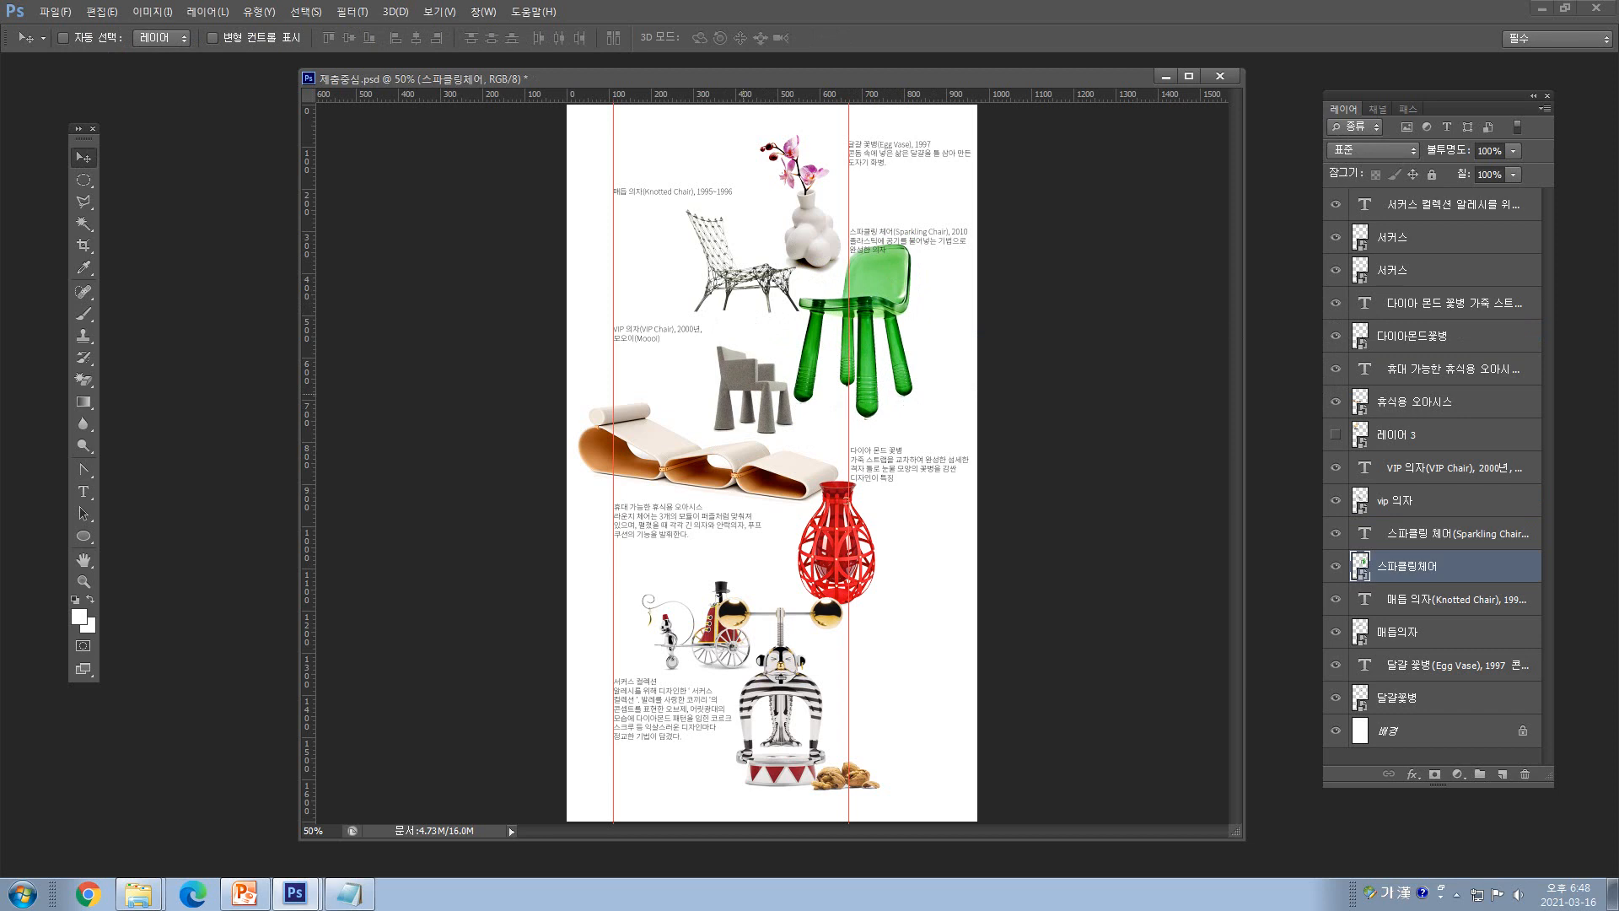
# - Scale the circus carriage image down slightly and position it just above the Circus Collection caption
pyautogui.rightClick(710, 642)
pyautogui.click(738, 651)
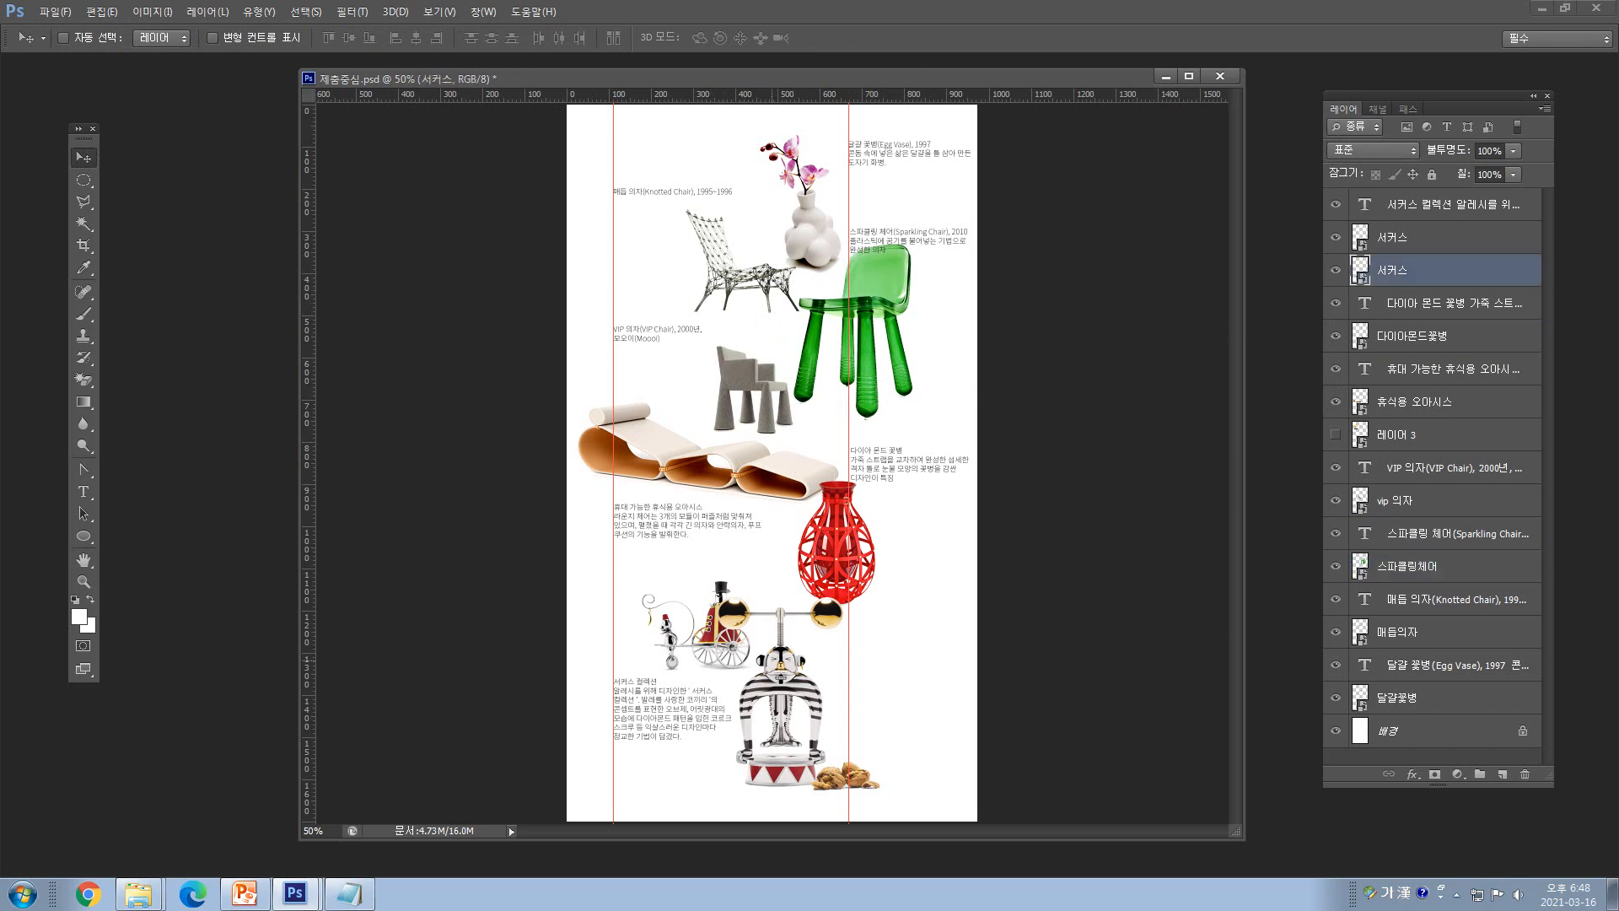
pyautogui.hotkey('ctrl', 't')
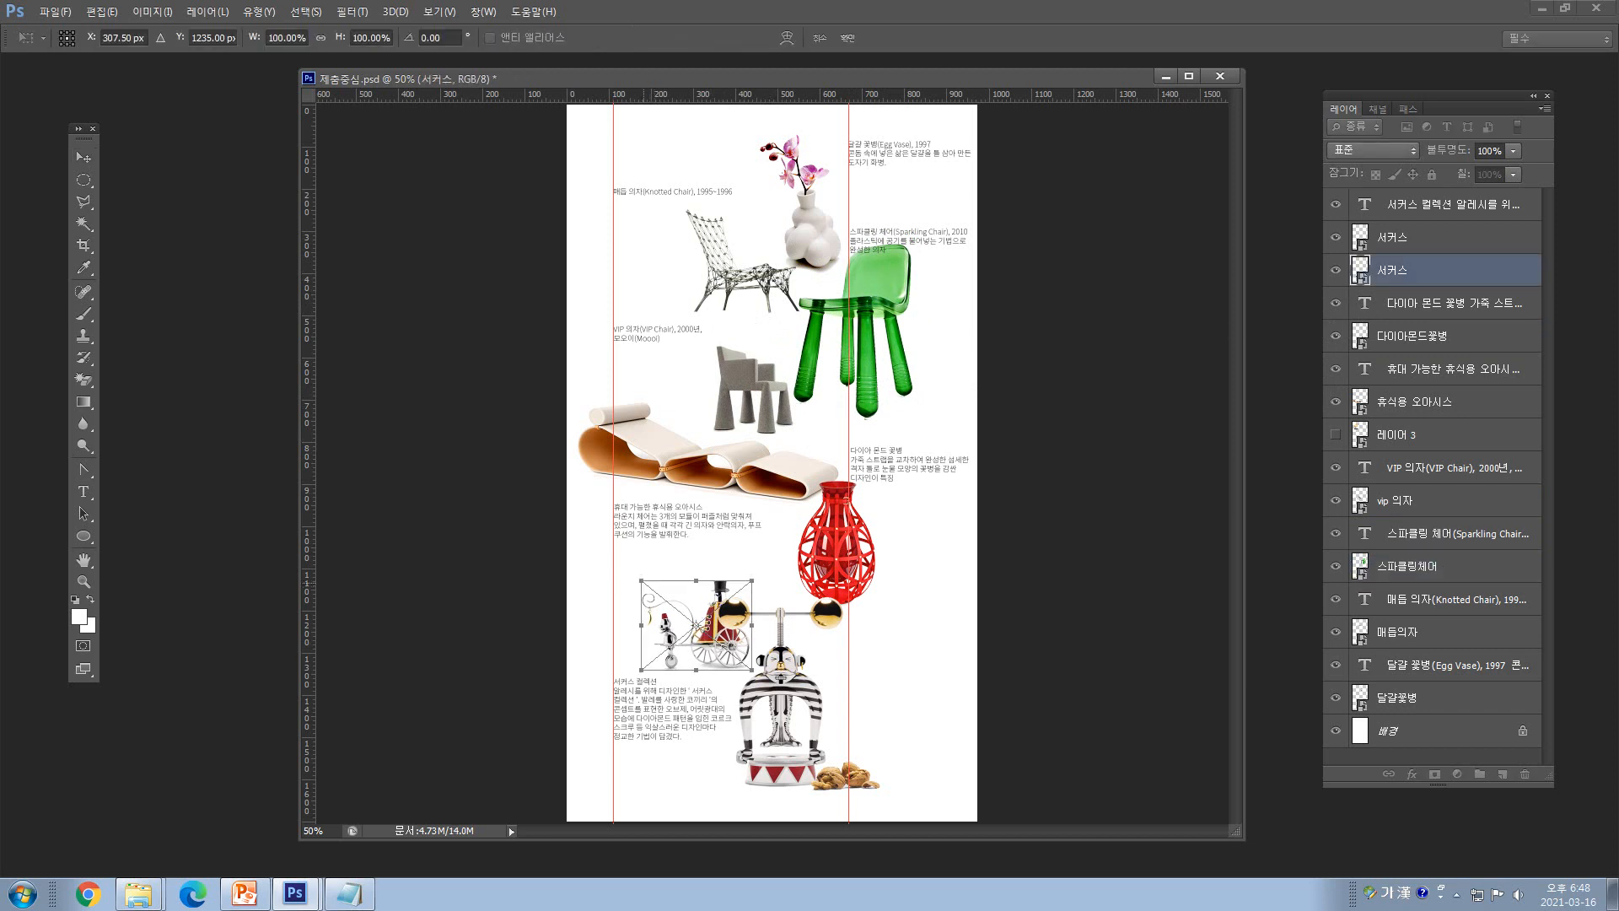
pyautogui.moveTo(641, 580); pyautogui.dragTo(649, 587)
pyautogui.press('Return')
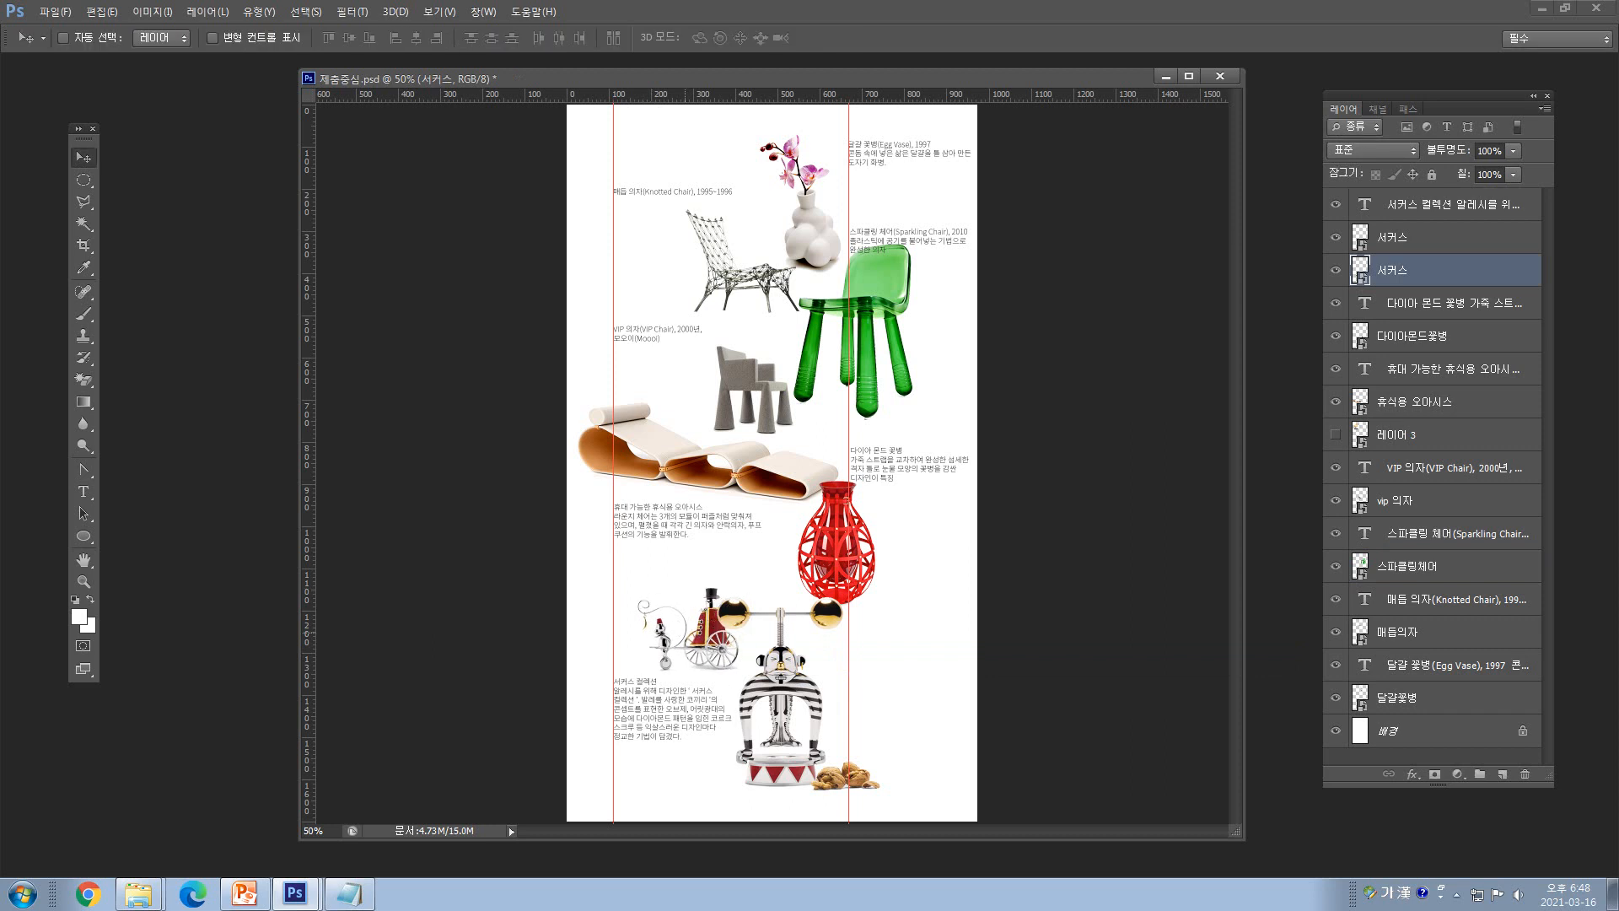
pyautogui.moveTo(727, 657); pyautogui.dragTo(730, 657)
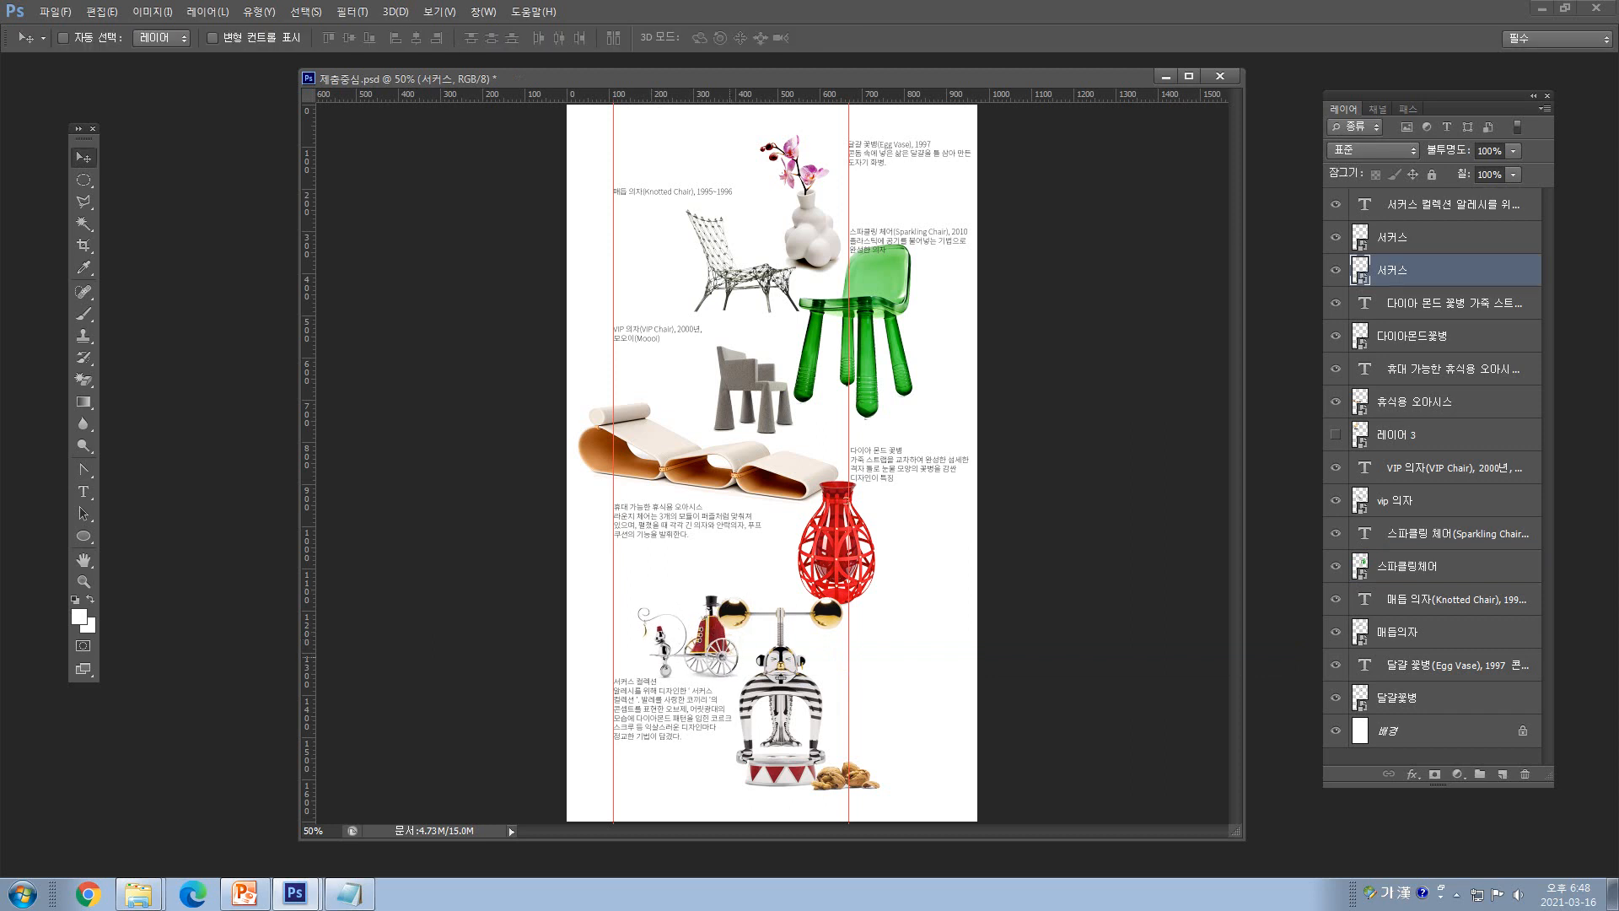
# - Enlarge the egg vase image to about 51% scale and nudge it into place beside its caption
pyautogui.rightClick(814, 217)
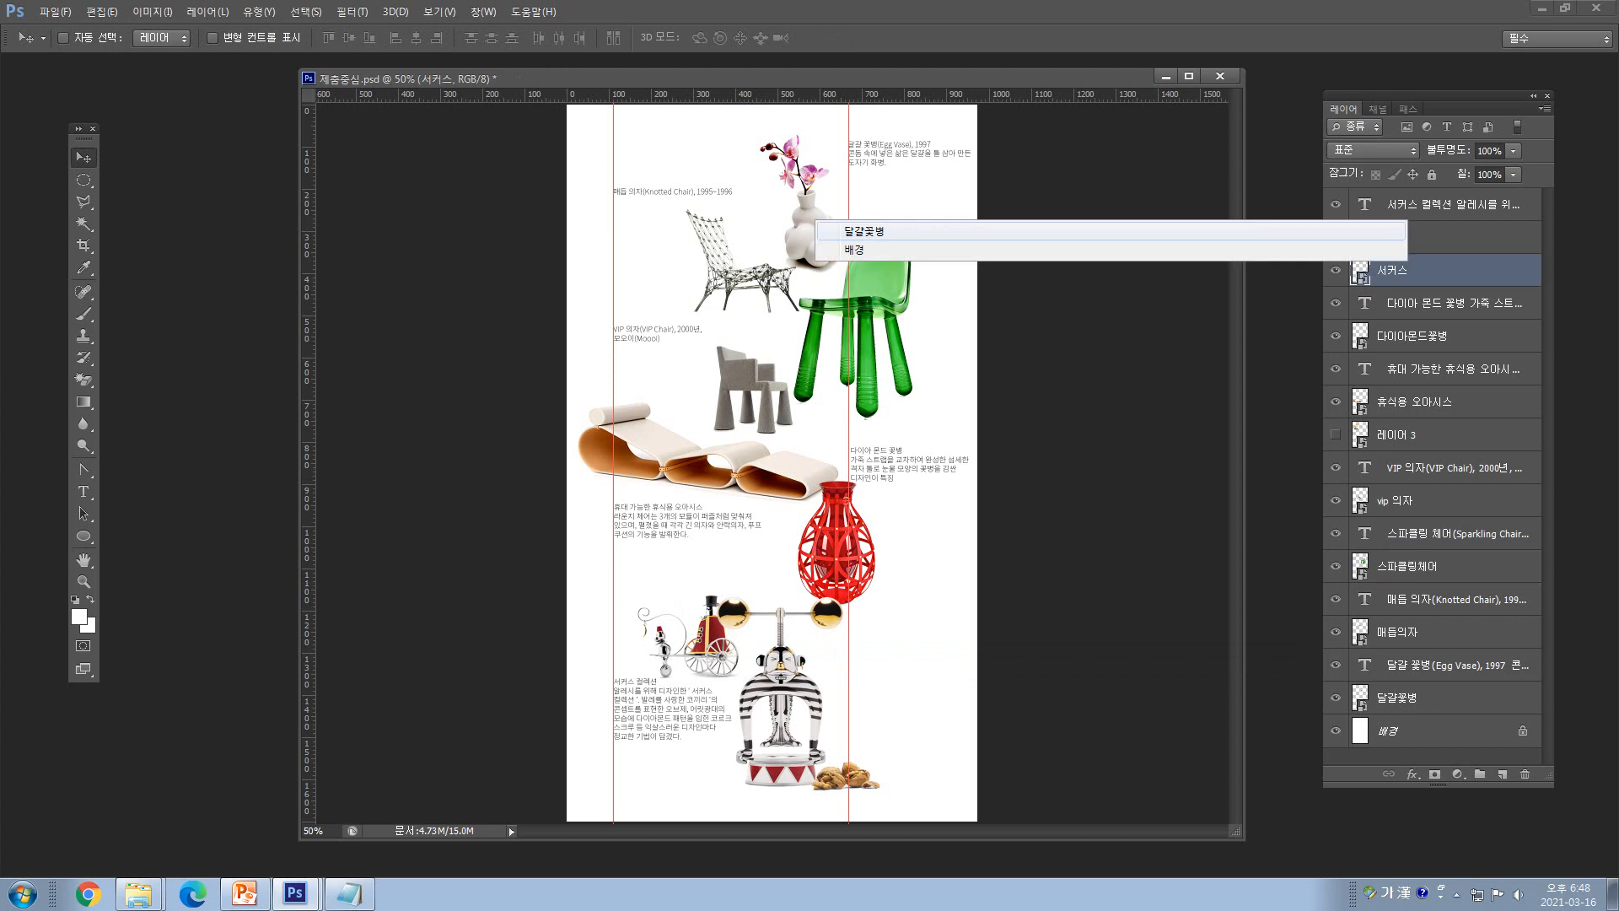
pyautogui.click(843, 224)
pyautogui.moveTo(843, 224); pyautogui.dragTo(843, 215)
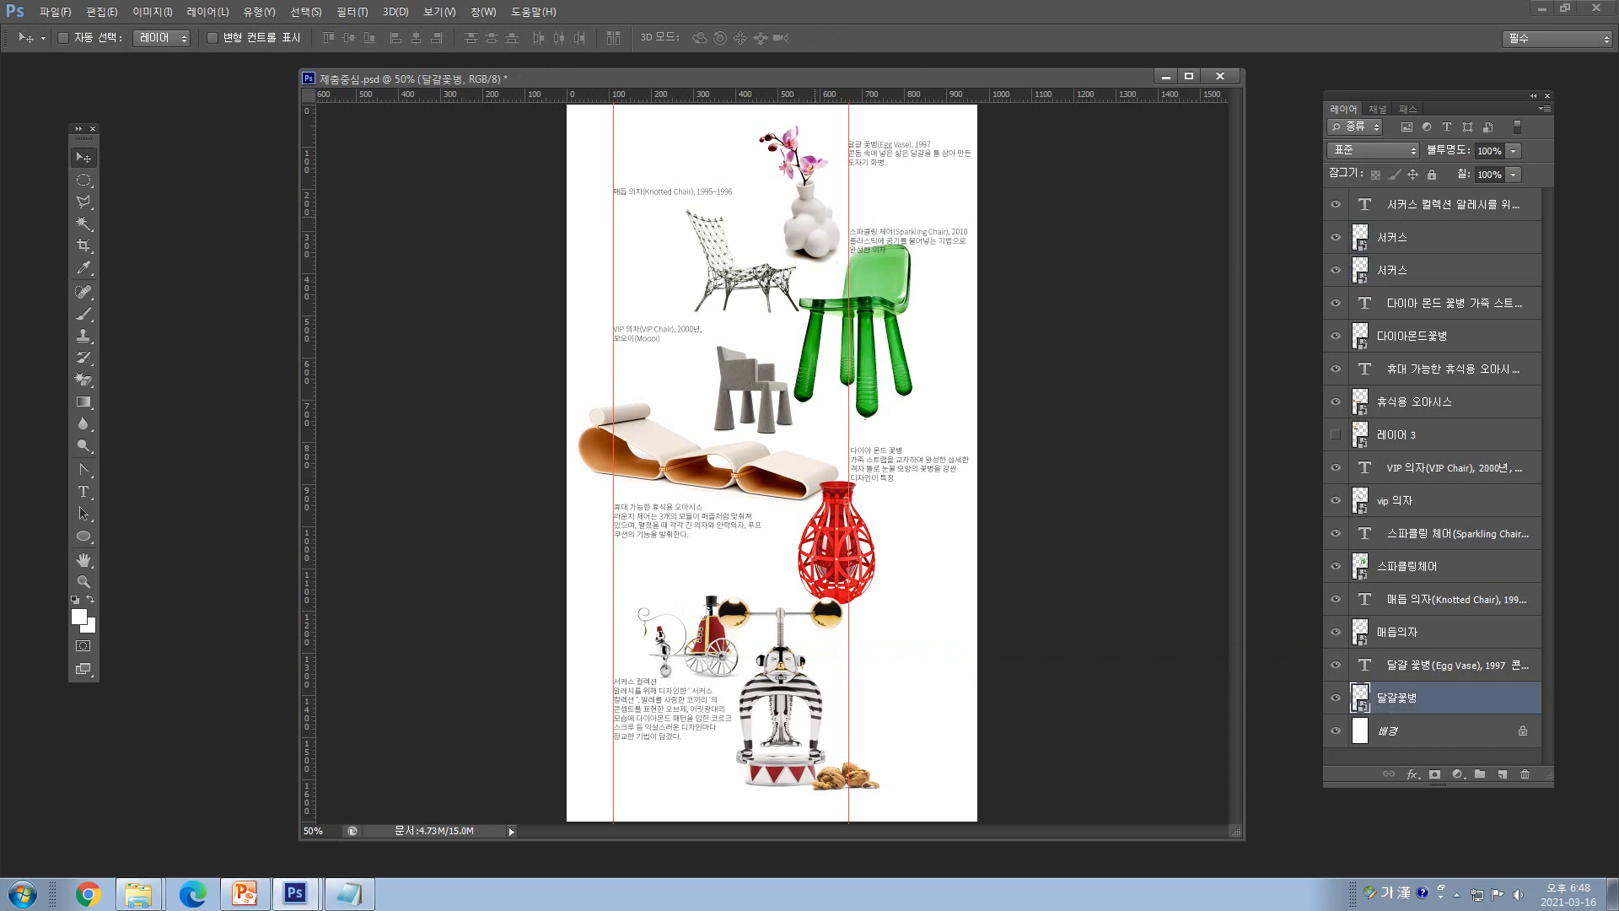
pyautogui.hotkey('ctrl', 't')
pyautogui.moveTo(843, 123)
pyautogui.mouseDown()
pyautogui.moveTo(866, 85)
pyautogui.moveTo(850, 111)
pyautogui.mouseUp()
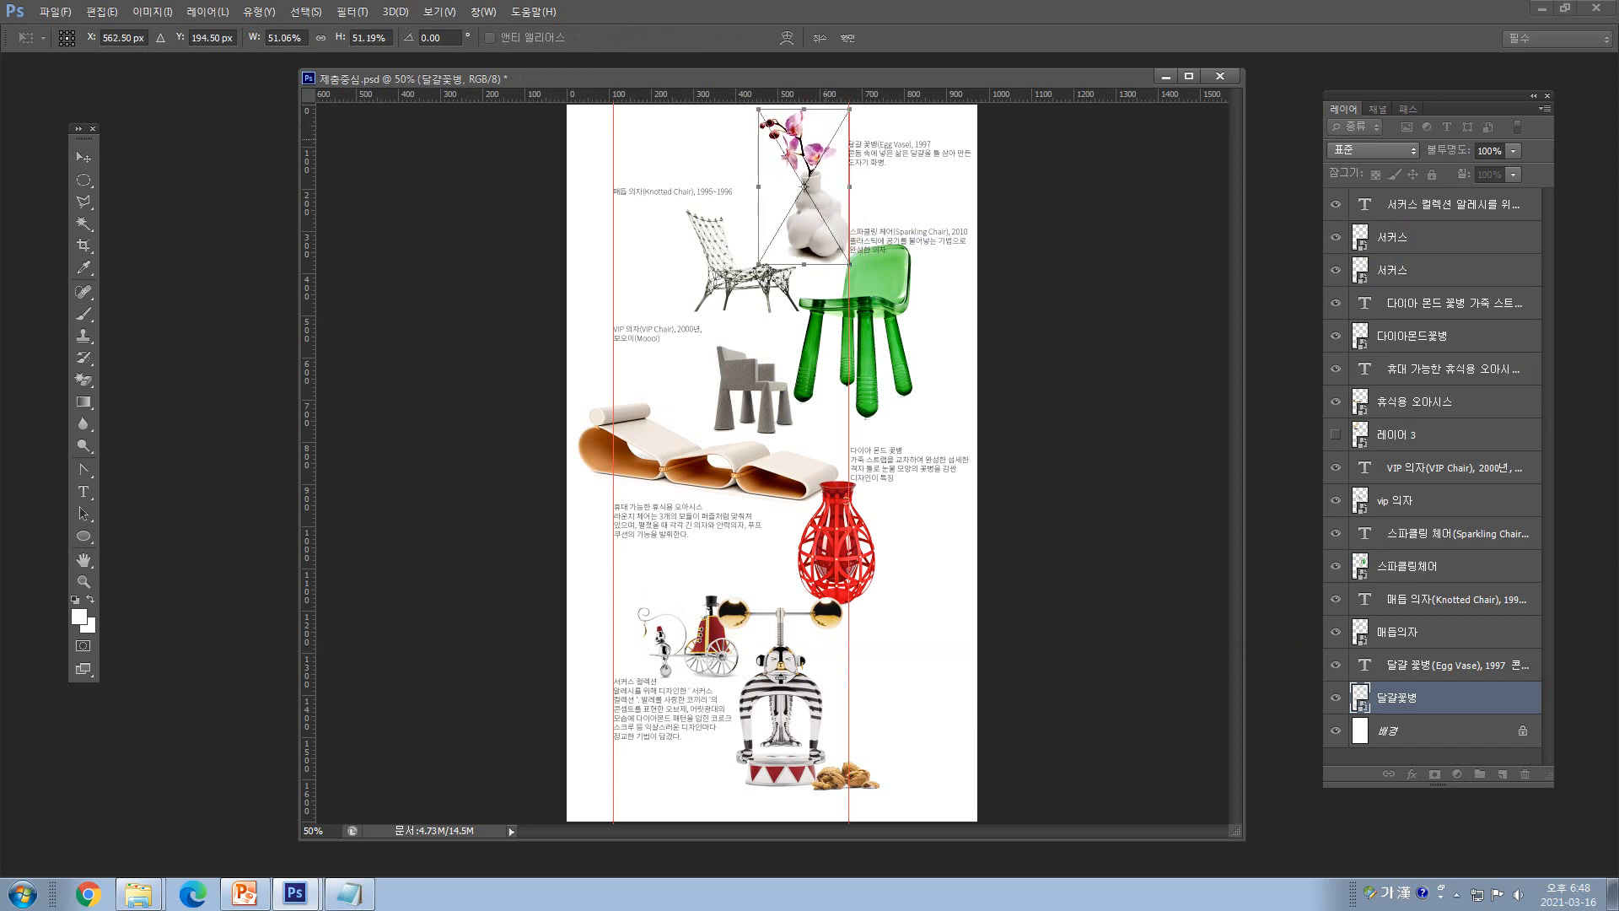
pyautogui.press('Return')
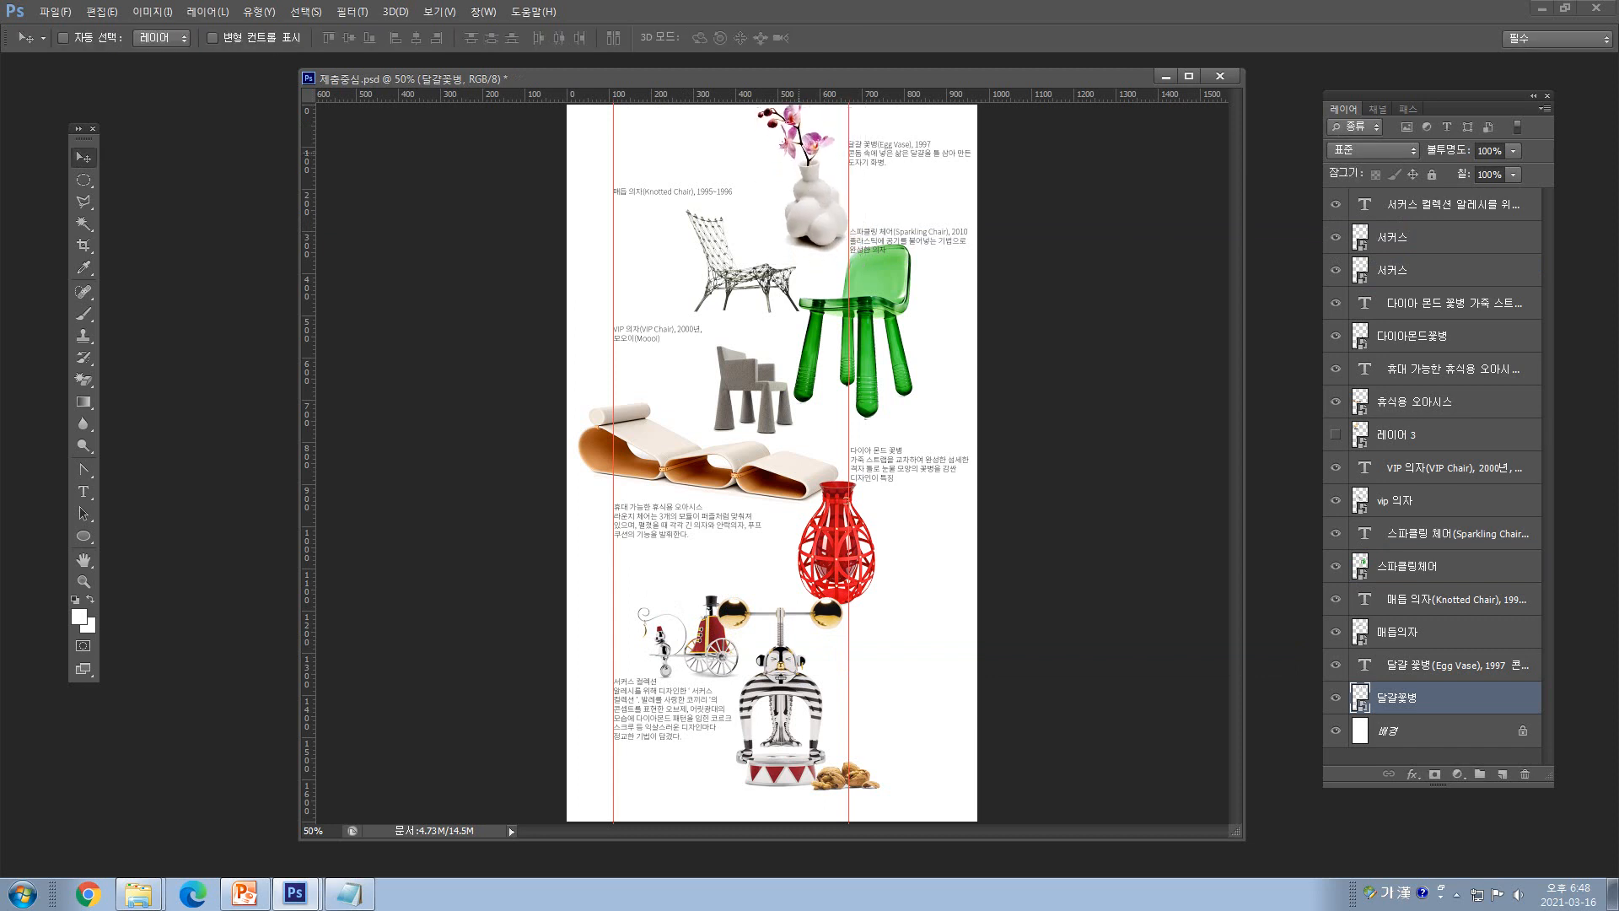
pyautogui.moveTo(800, 153); pyautogui.dragTo(797, 152)
# - Try scaling the Knotted Chair image down to about 83% and moving it, and undo those changes
pyautogui.rightClick(731, 278)
pyautogui.click(763, 291)
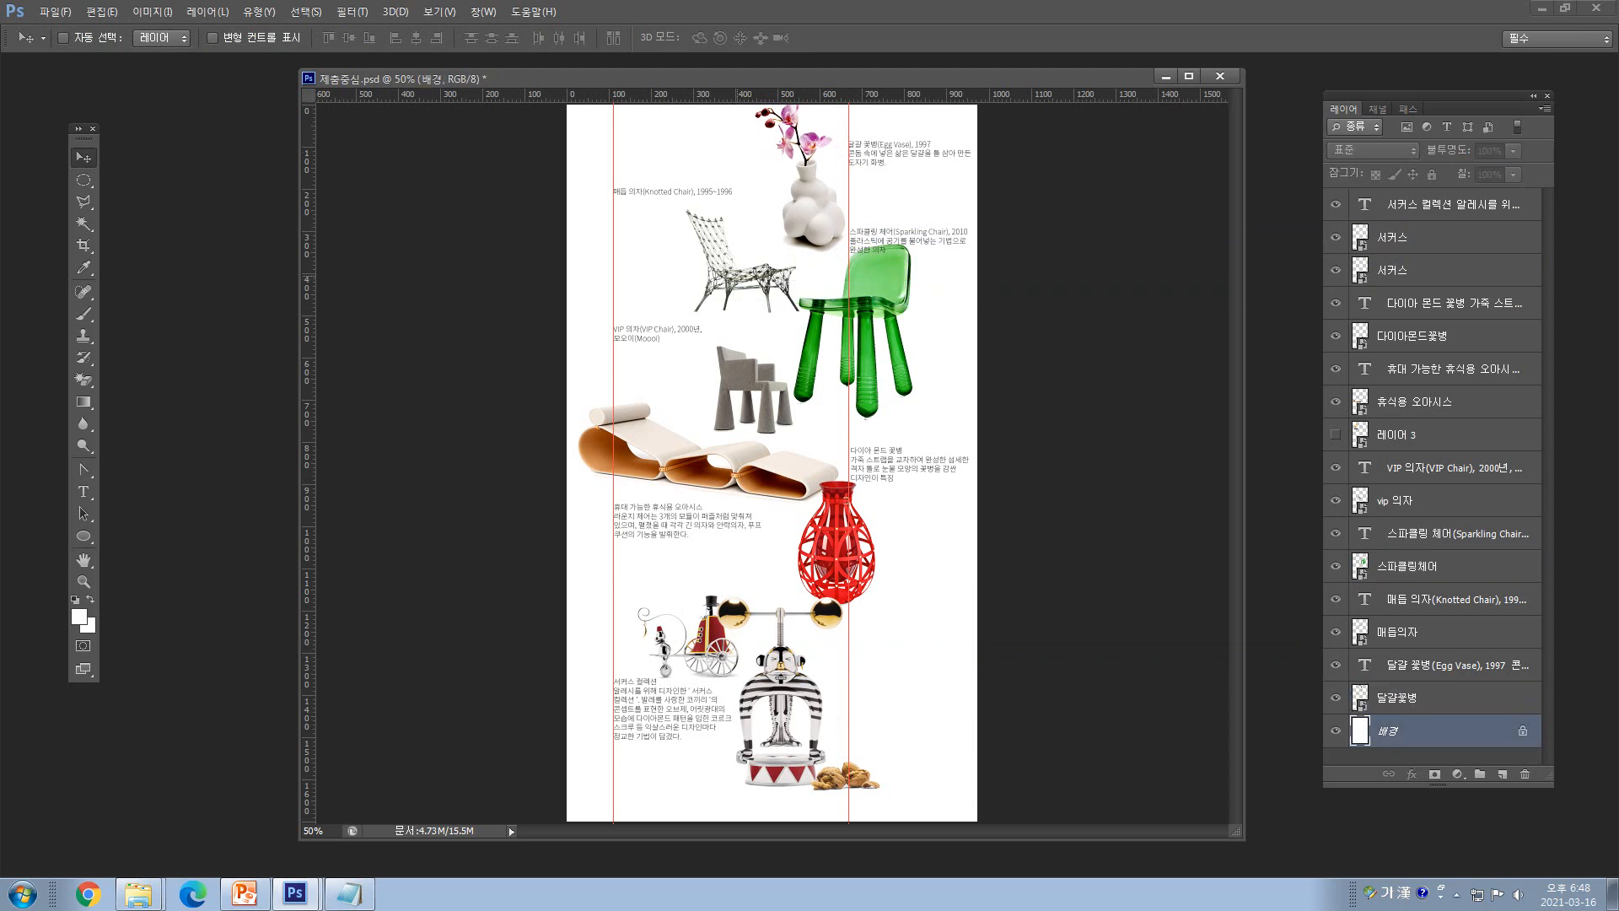
pyautogui.rightClick(736, 276)
pyautogui.click(763, 288)
pyautogui.hotkey('ctrl', 't')
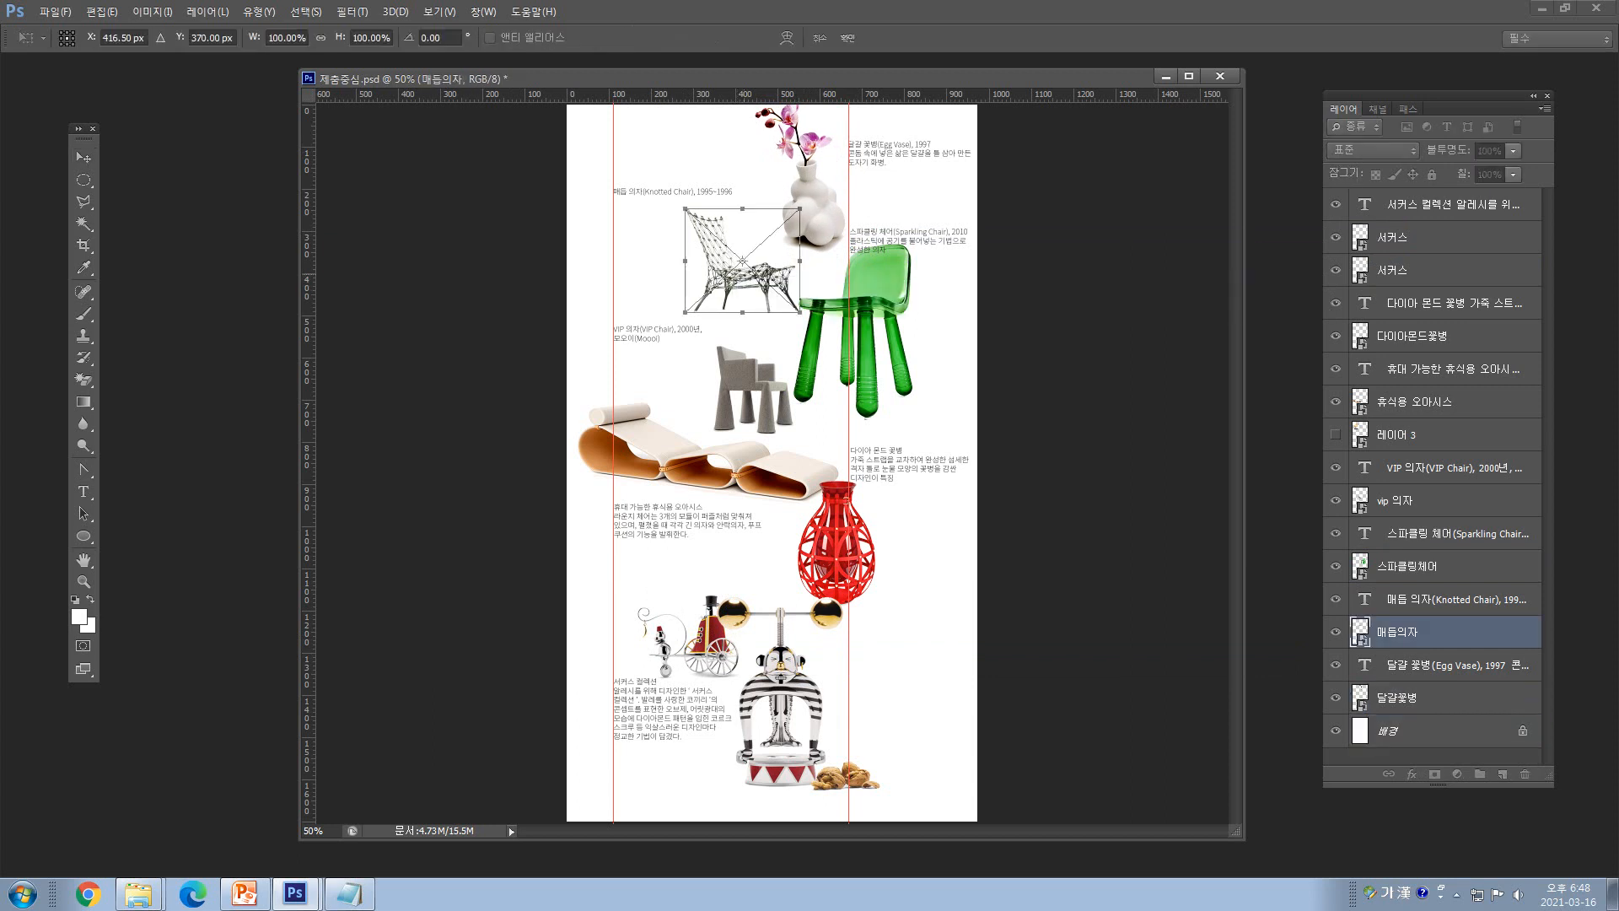
pyautogui.moveTo(674, 199); pyautogui.dragTo(705, 226)
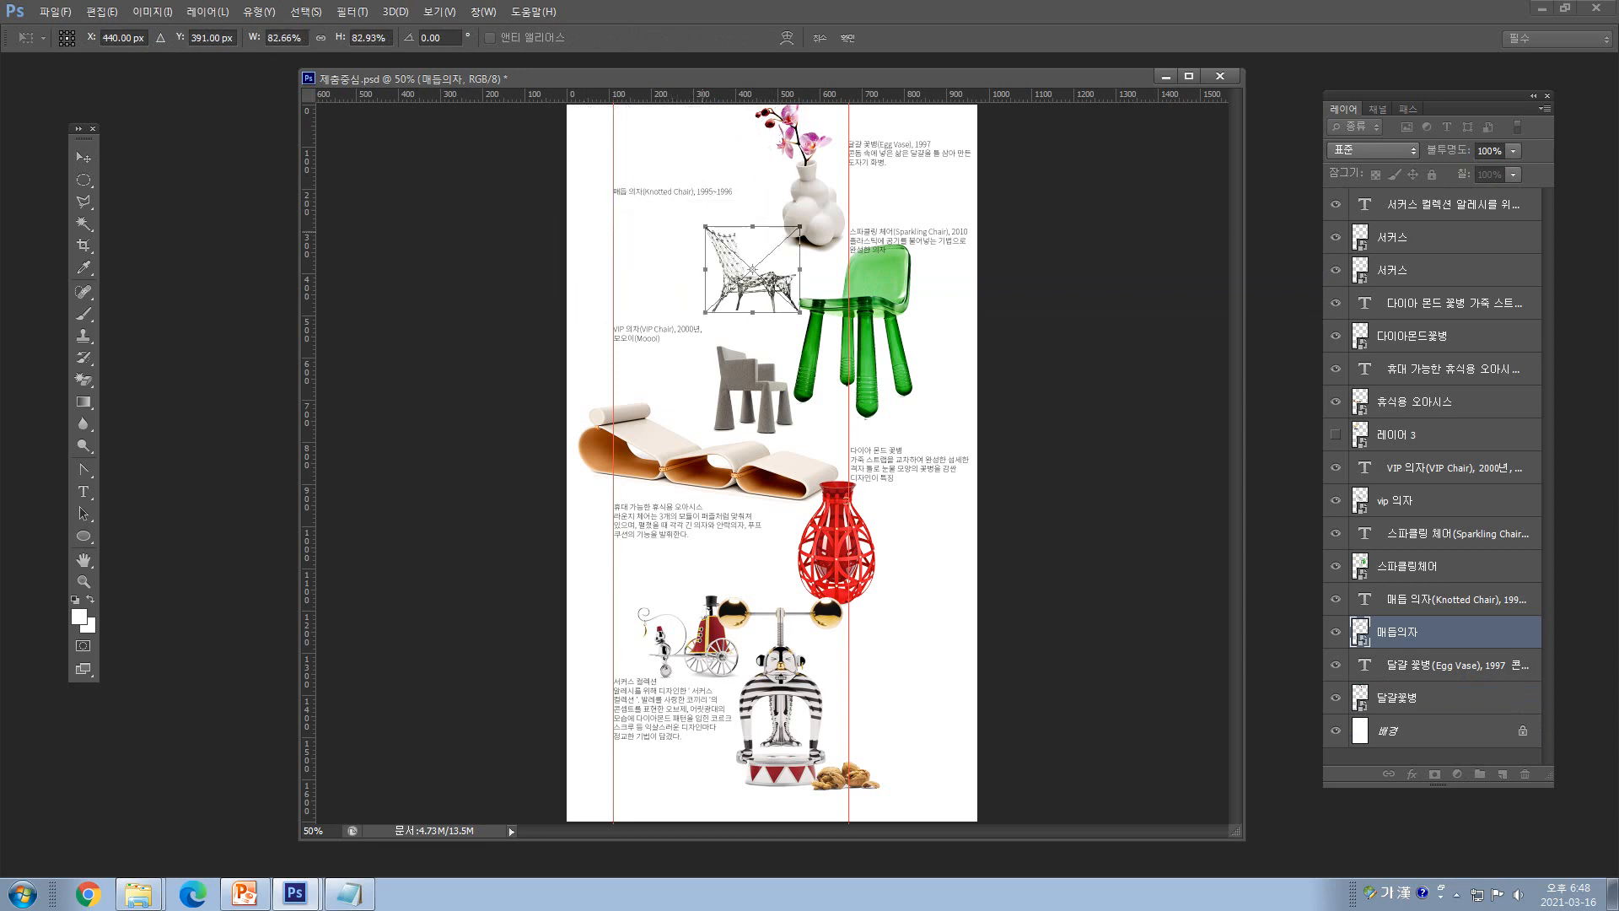
pyautogui.moveTo(705, 312); pyautogui.dragTo(644, 286)
pyautogui.press('Return')
pyautogui.moveTo(672, 212); pyautogui.dragTo(670, 303)
pyautogui.hotkey('ctrl', 'alt', 'z')
pyautogui.hotkey('ctrl', 'alt', 'z')
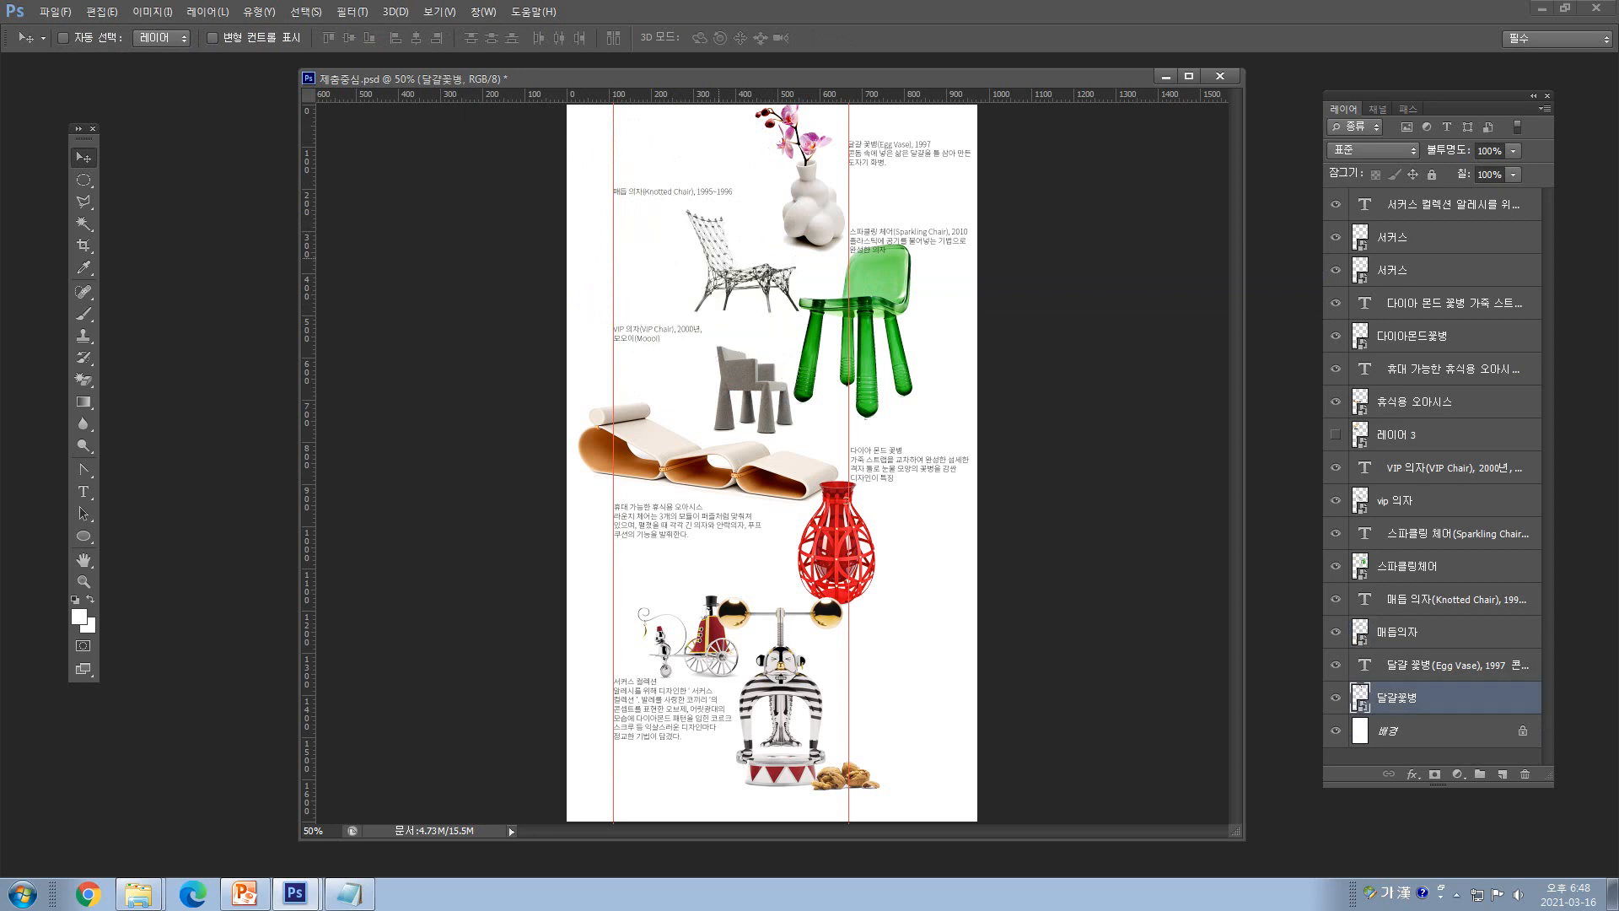
# - Move the egg vase image slightly down so its orchid flowers sit fully inside the page
pyautogui.moveTo(822, 239)
pyautogui.mouseDown()
pyautogui.moveTo(822, 225)
pyautogui.moveTo(819, 258)
pyautogui.mouseUp()
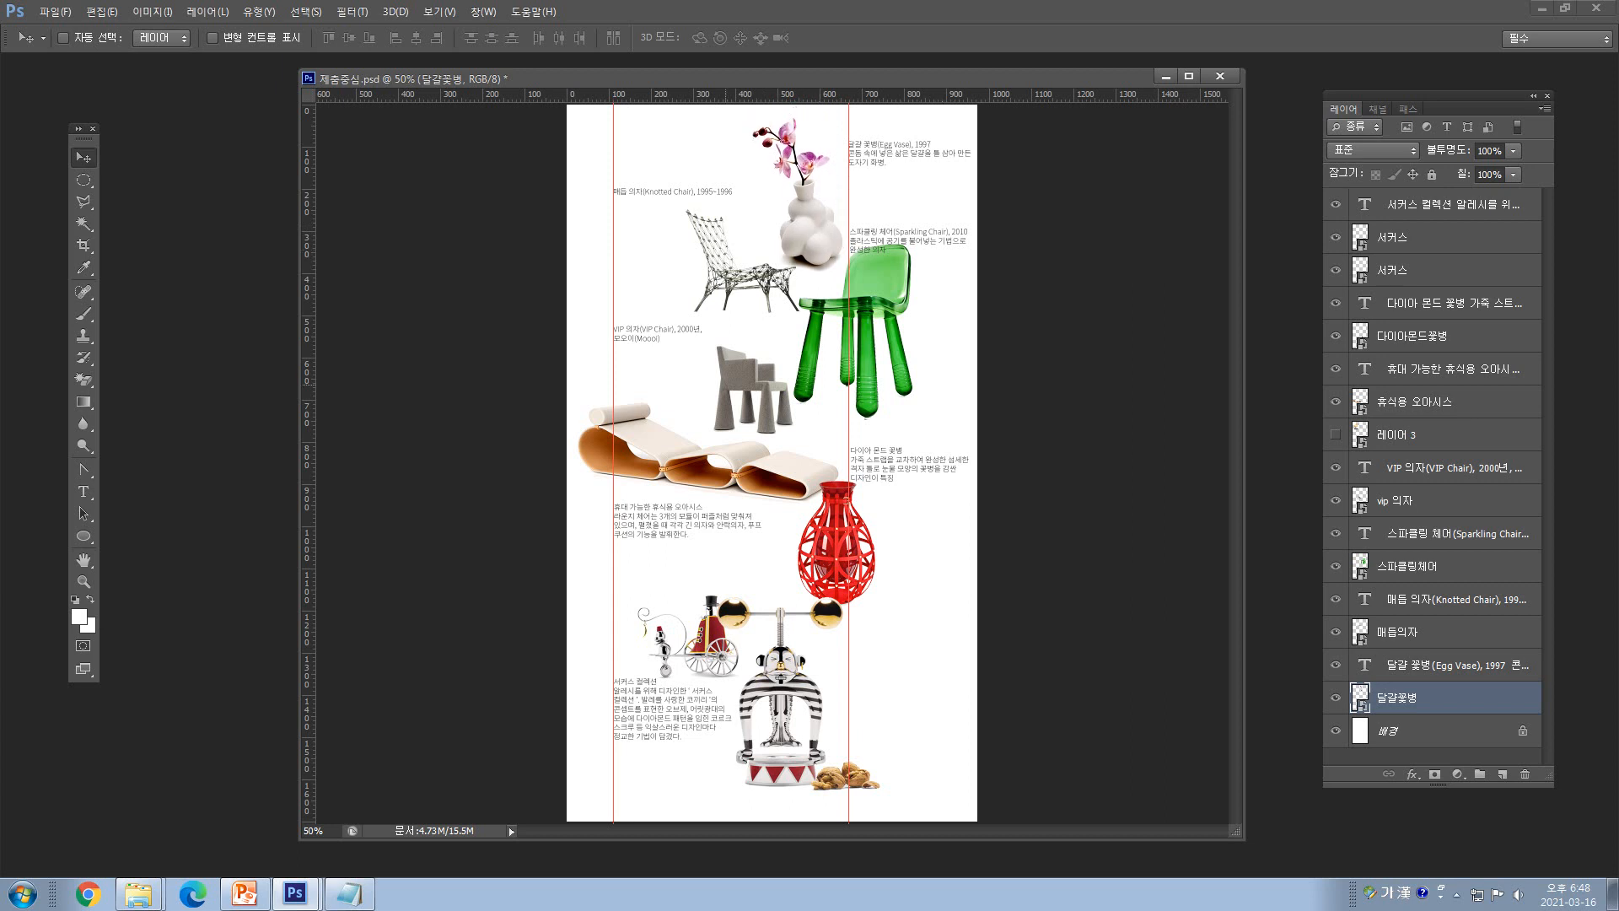
pyautogui.rightClick(725, 465)
pyautogui.click(759, 474)
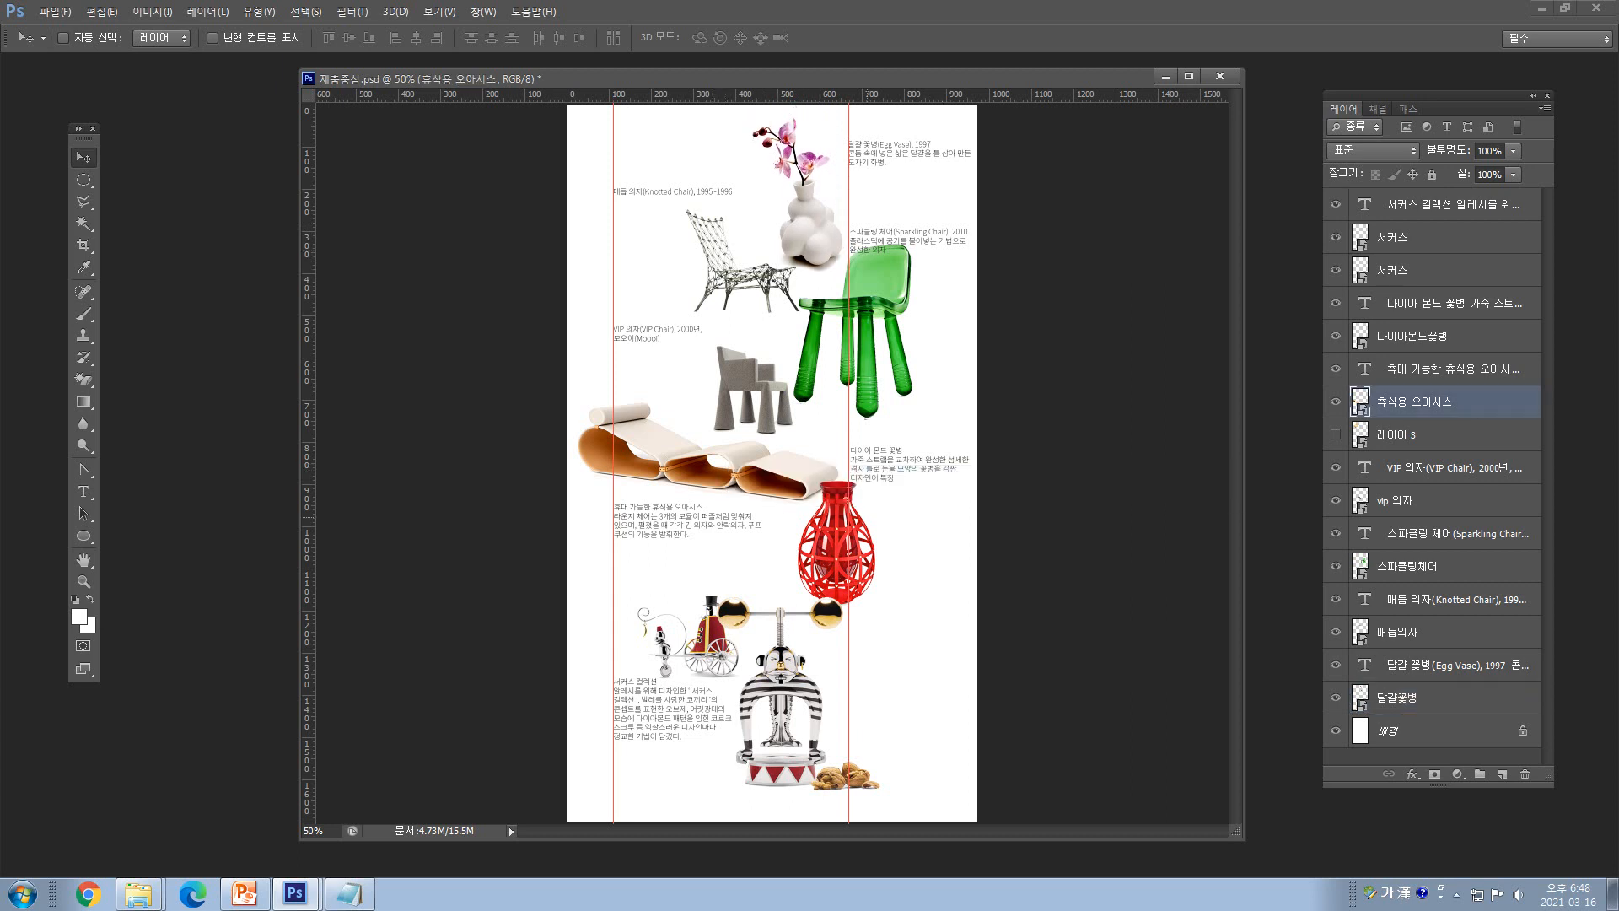
# - Scale the red diamond vase image to about 72% and shift it slightly up
pyautogui.rightClick(835, 526)
pyautogui.click(868, 535)
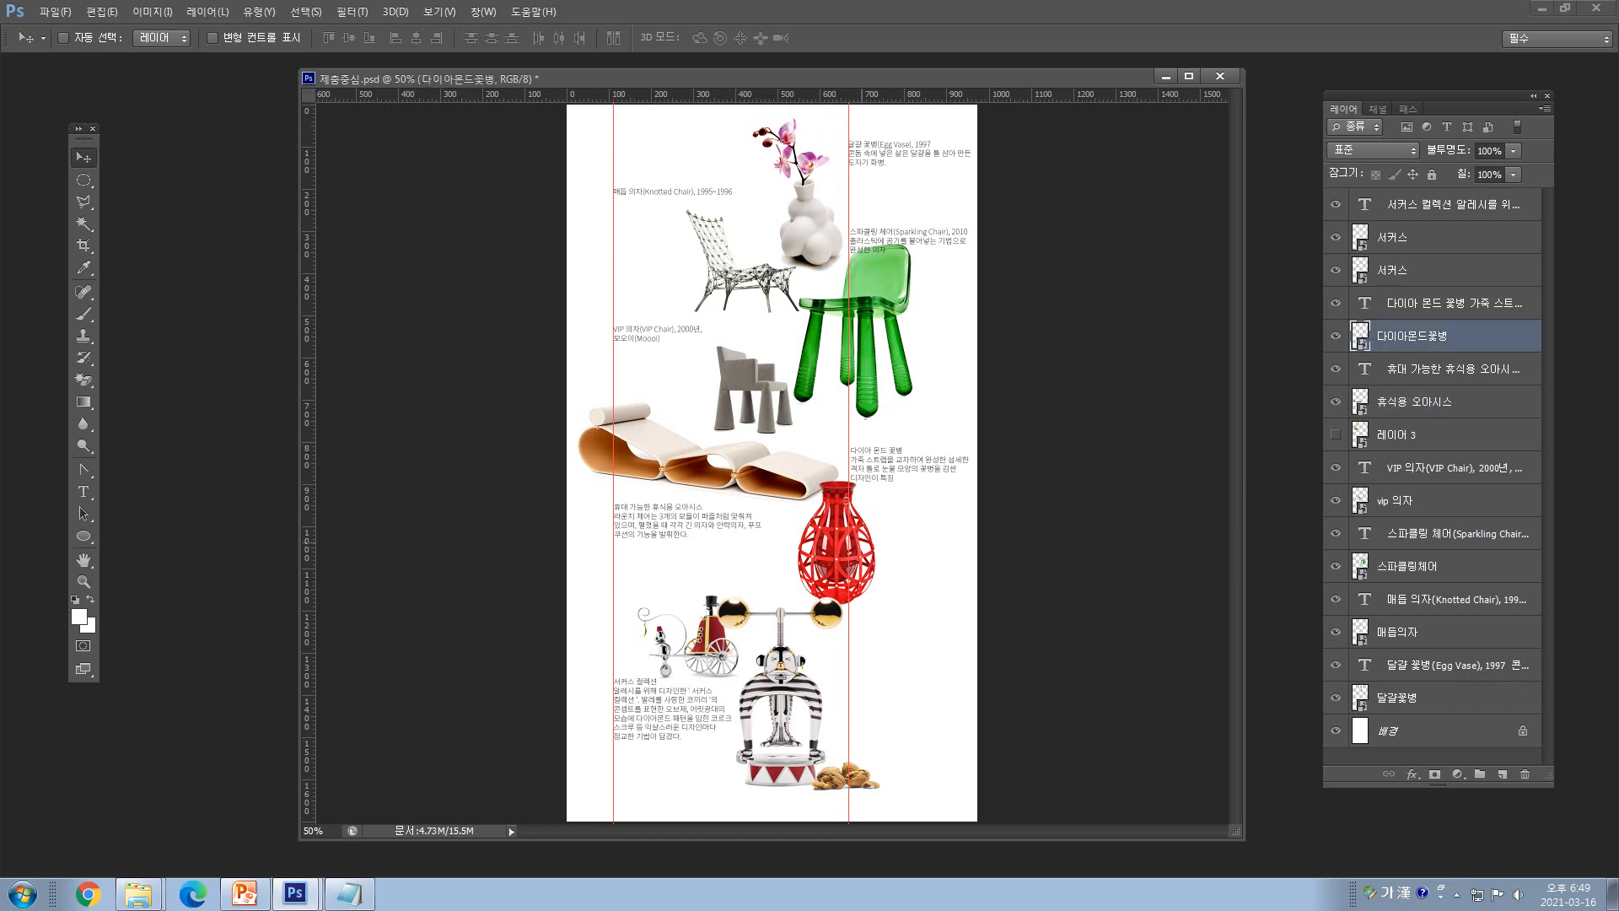
pyautogui.hotkey('ctrl', 't')
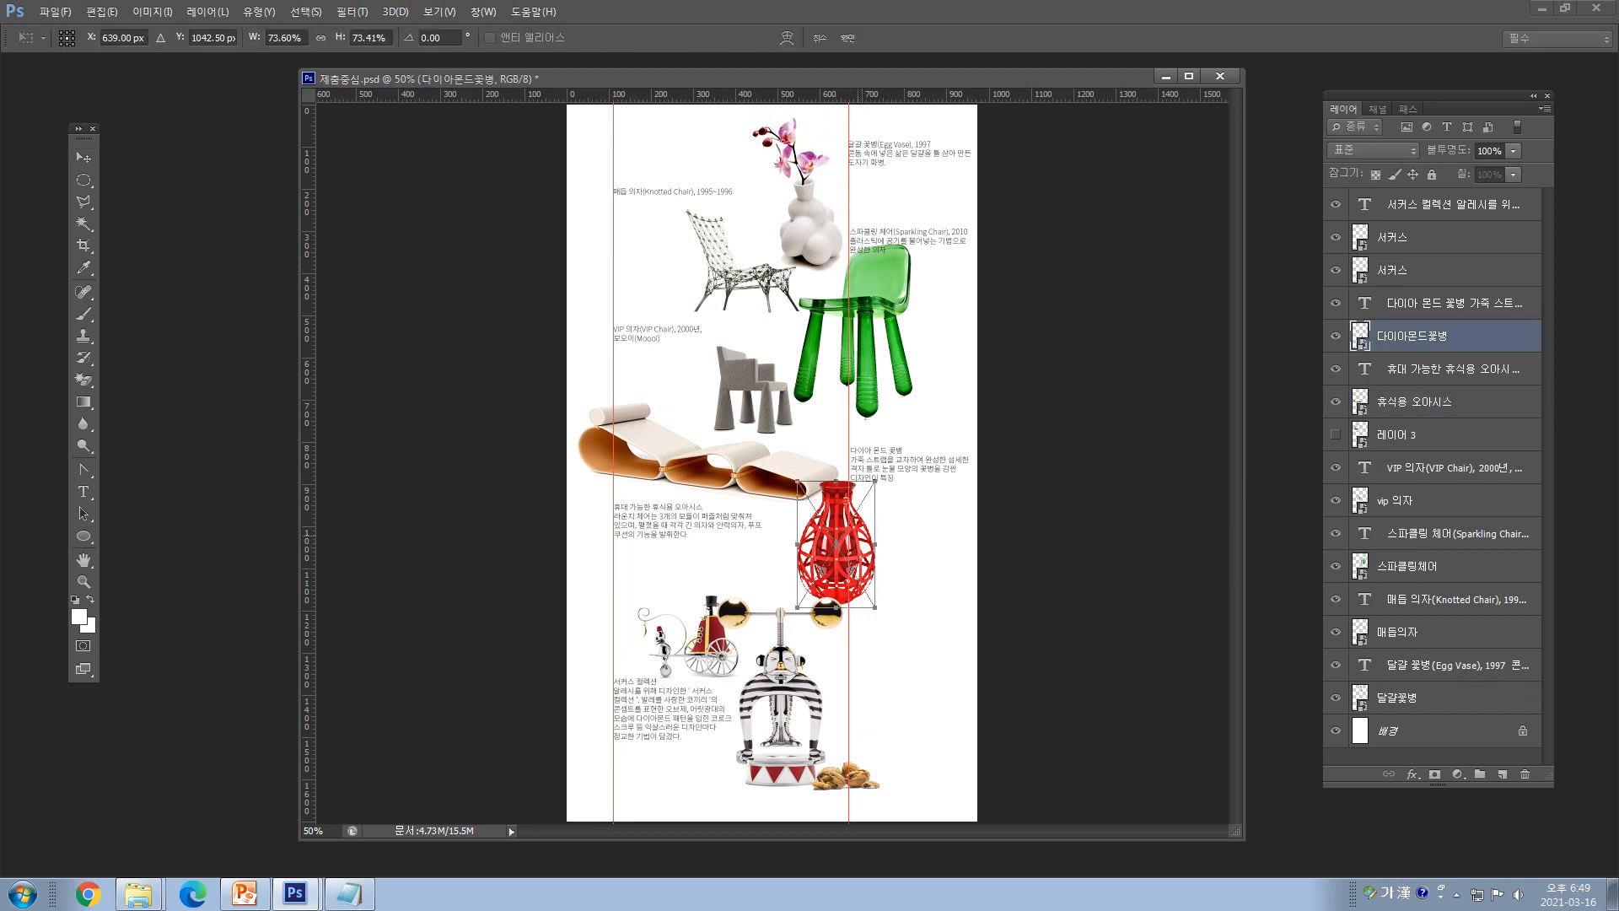
pyautogui.moveTo(877, 479); pyautogui.dragTo(830, 521)
pyautogui.press('Return')
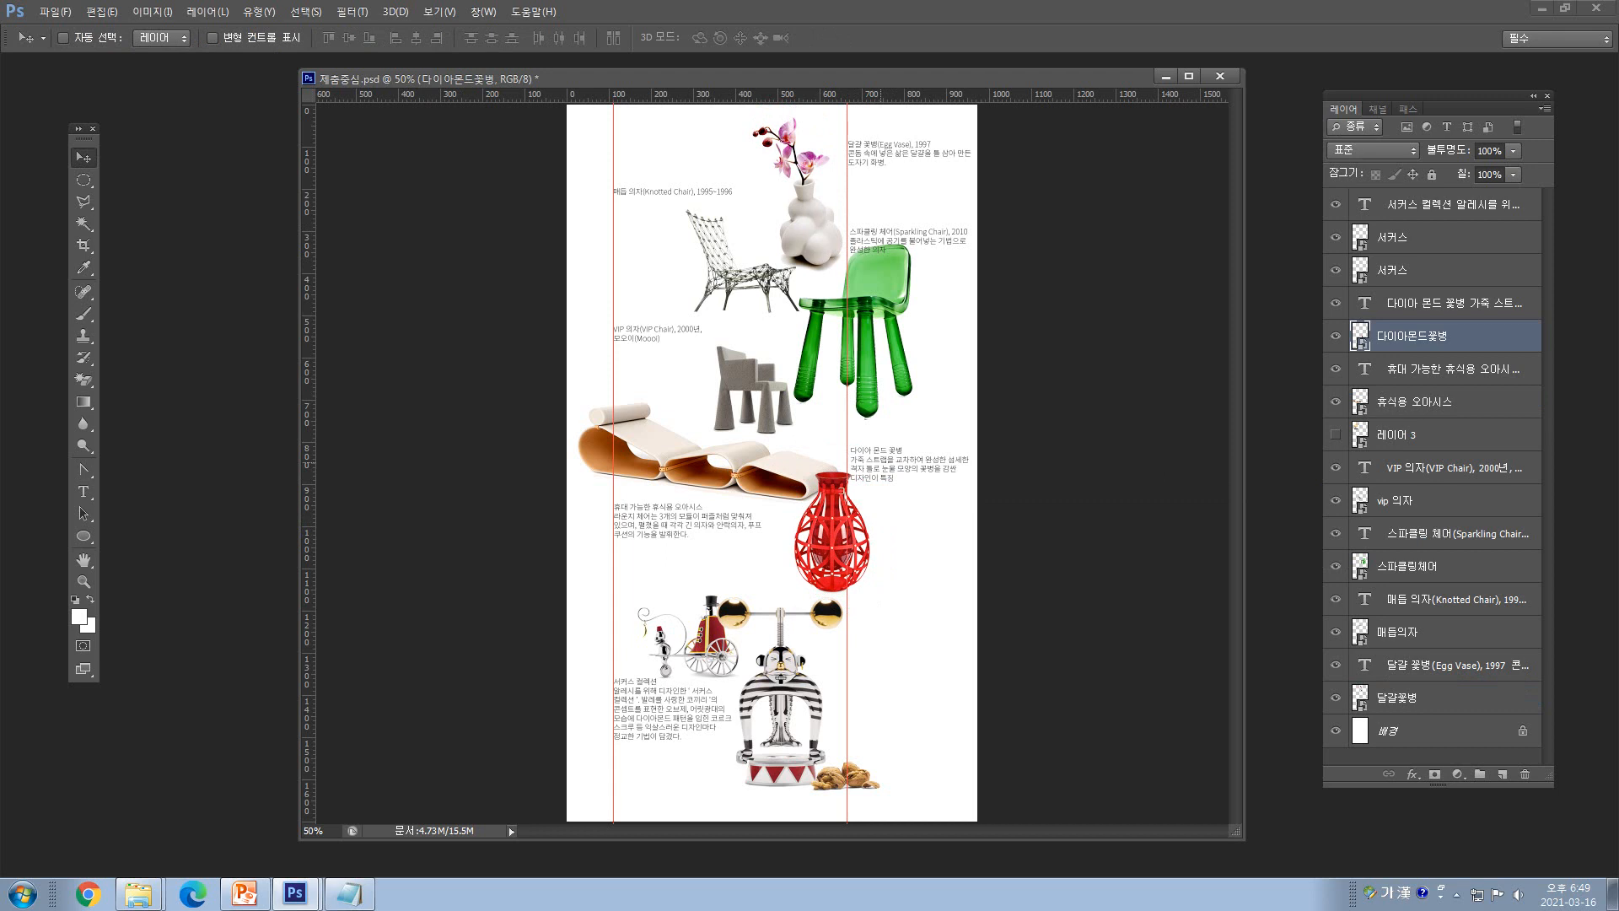
# - Move the diamond vase caption below the red vase, aligned to the right guide
pyautogui.rightClick(880, 463)
pyautogui.click(893, 473)
pyautogui.moveTo(892, 463); pyautogui.dragTo(892, 606)
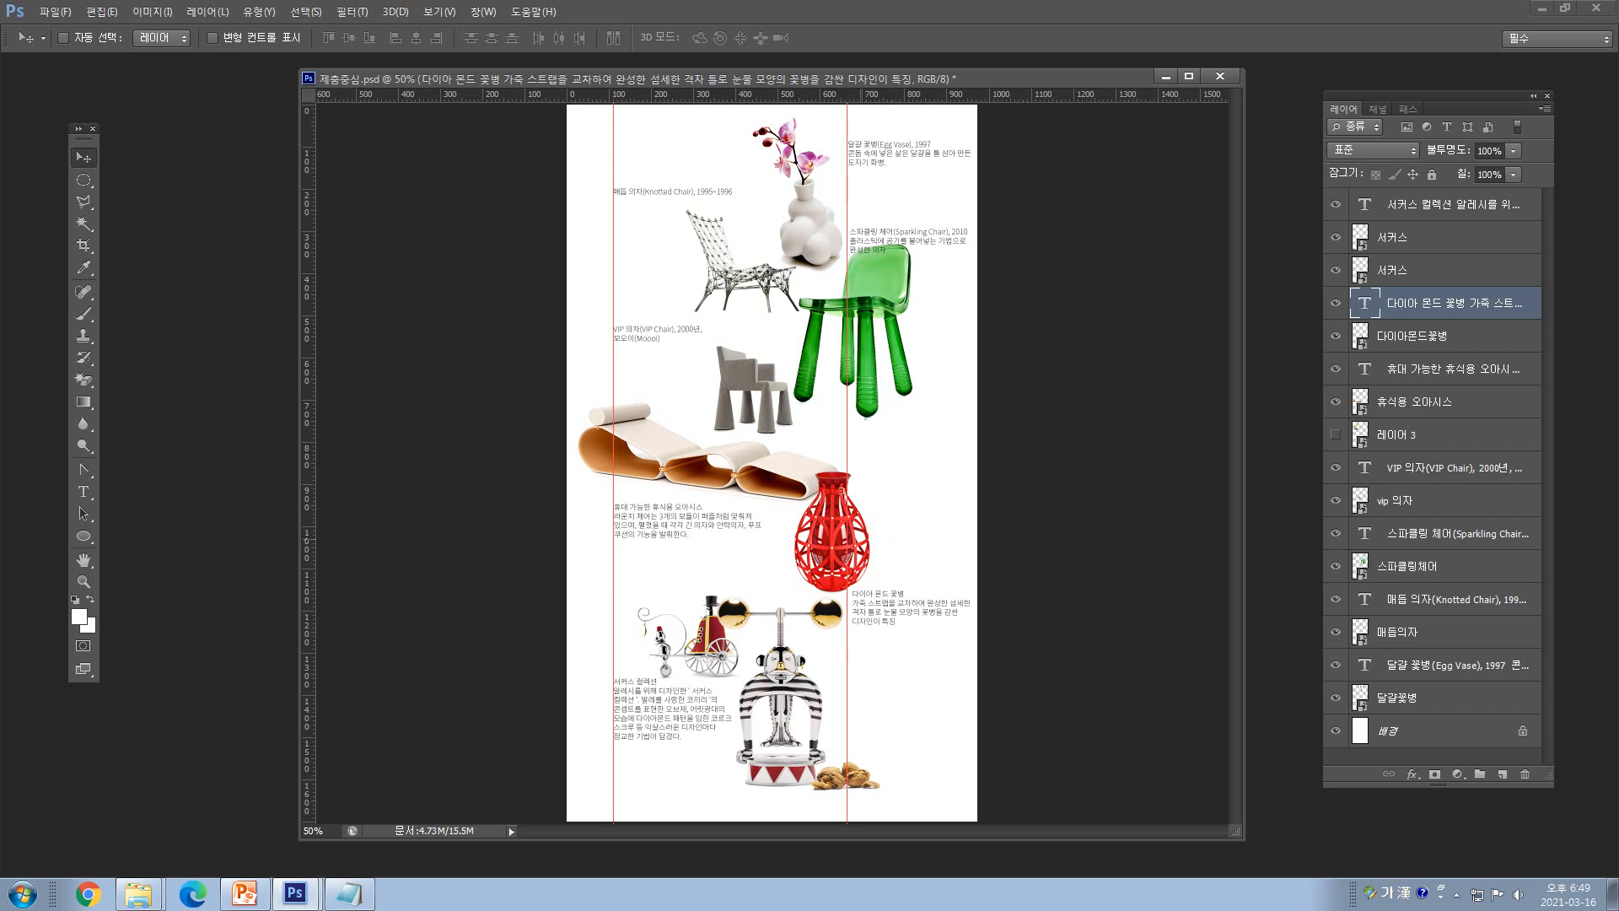
pyautogui.moveTo(861, 539); pyautogui.dragTo(848, 510)
# - Enlarge the red diamond vase image slightly and place it just above its caption, across the right guide
pyautogui.rightClick(848, 544)
pyautogui.click(877, 558)
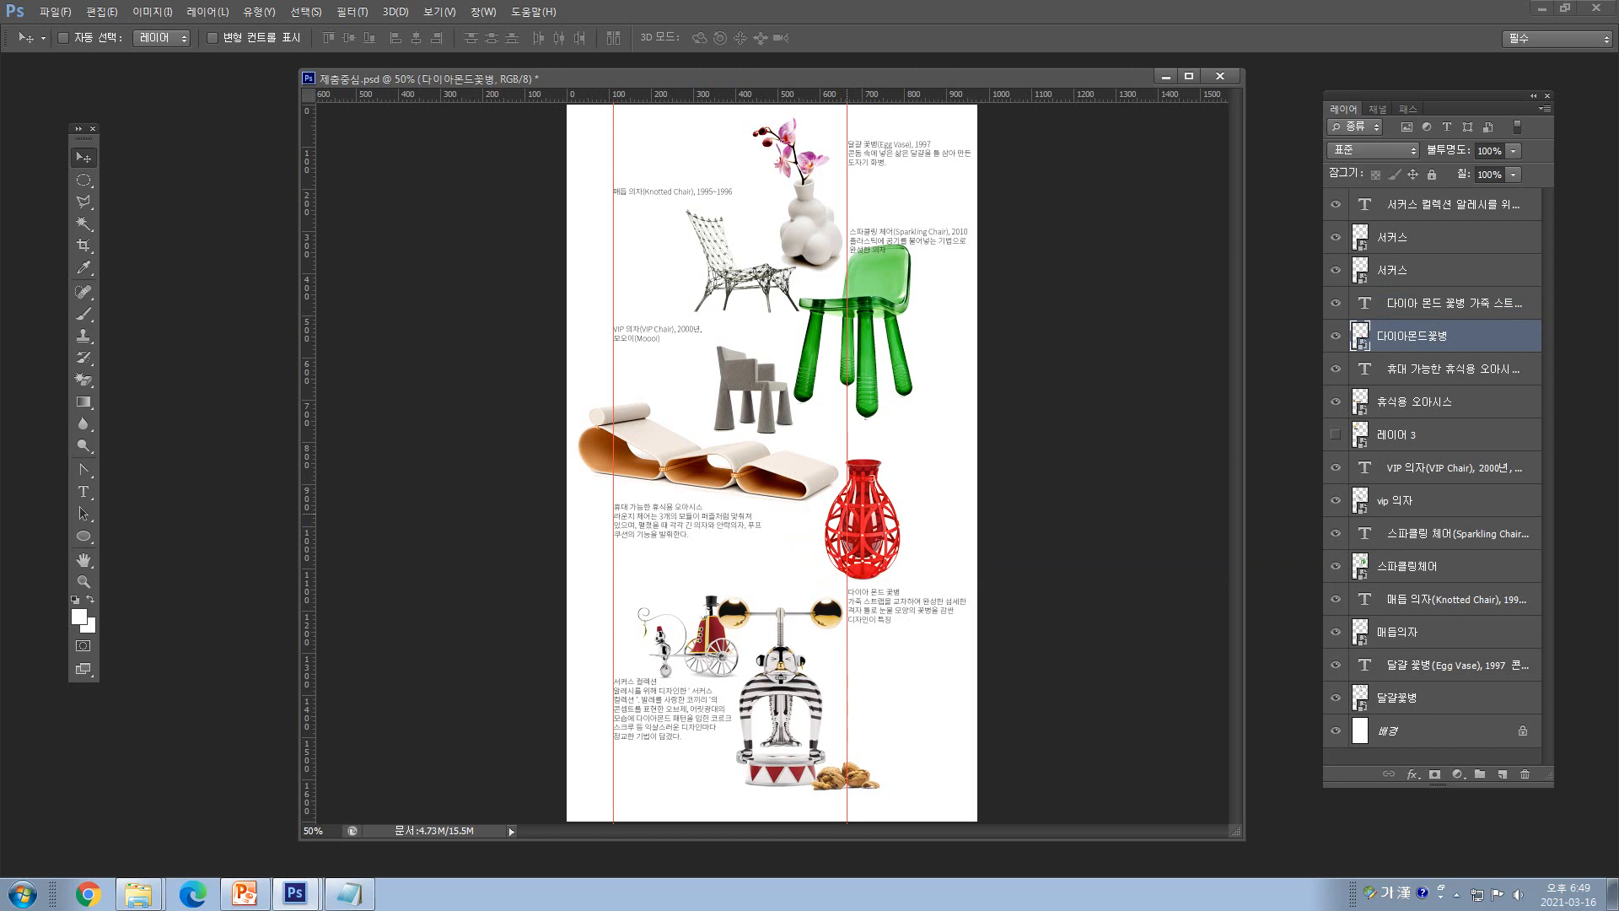
pyautogui.hotkey('ctrl', 't')
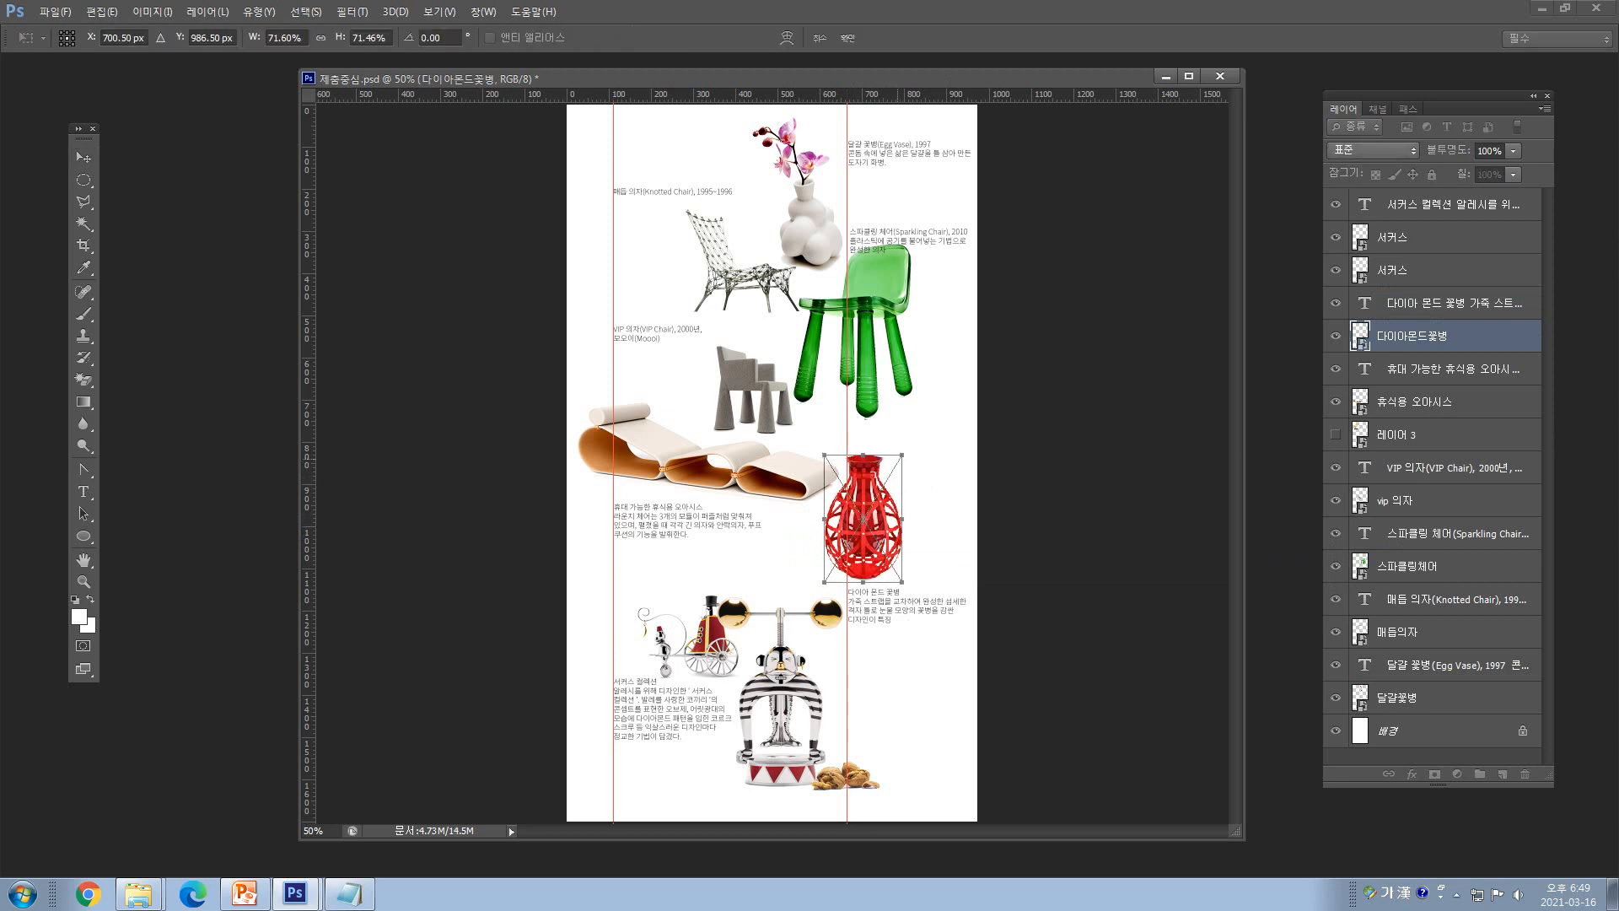
pyautogui.press('Return')
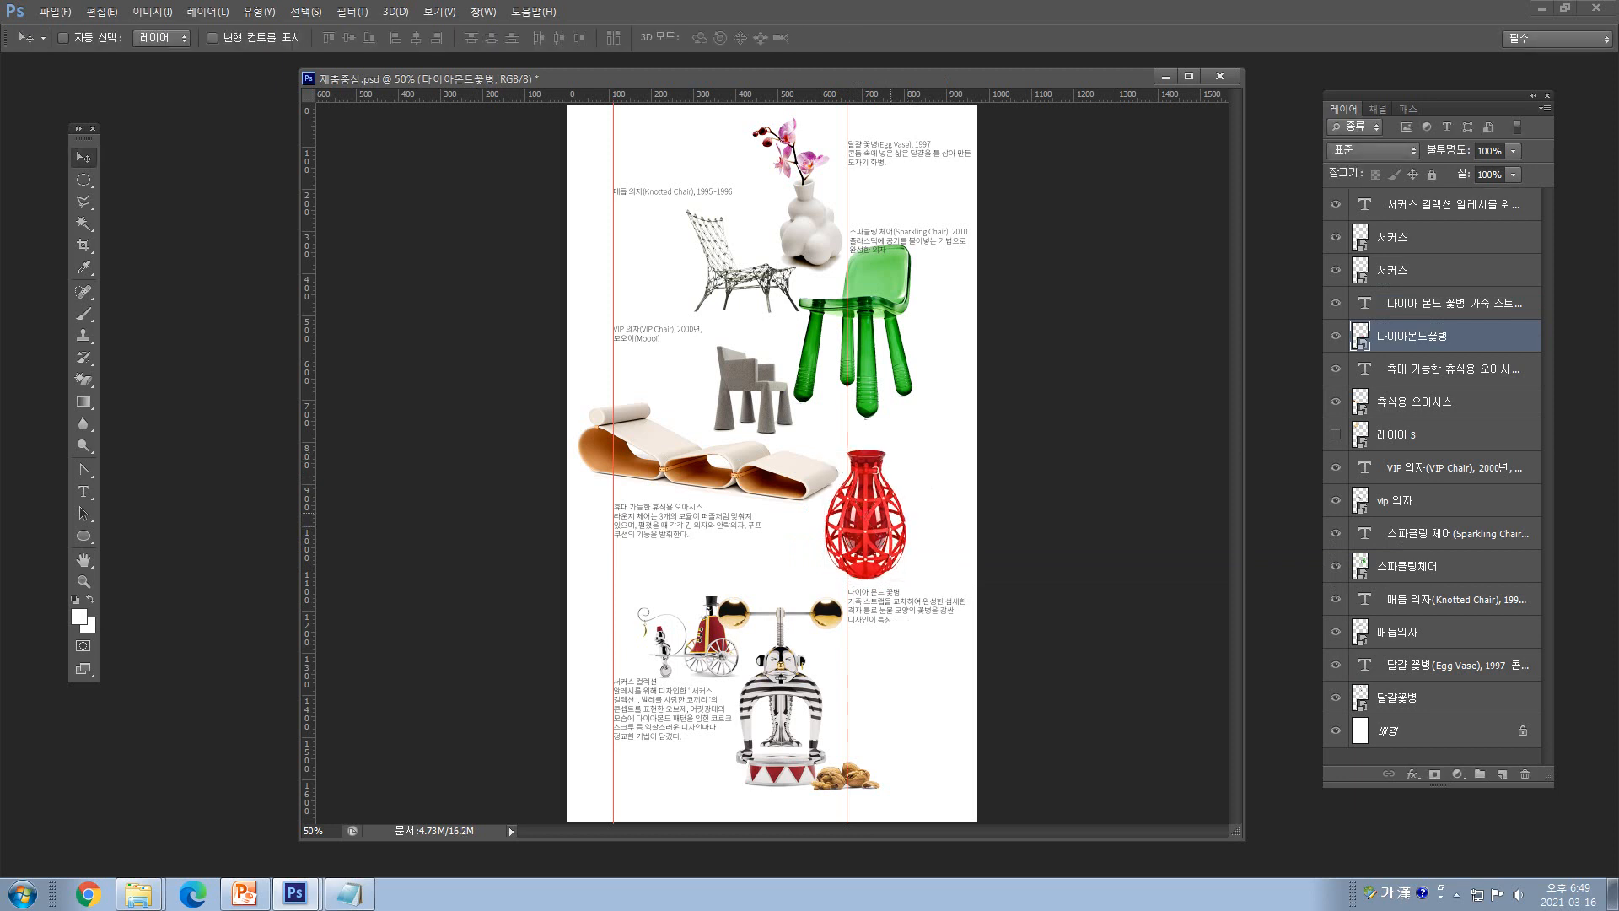
pyautogui.moveTo(891, 512); pyautogui.dragTo(891, 515)
# - Move the white chaise image slightly down toward its caption
pyautogui.rightClick(754, 466)
pyautogui.click(773, 476)
pyautogui.moveTo(774, 475); pyautogui.dragTo(778, 492)
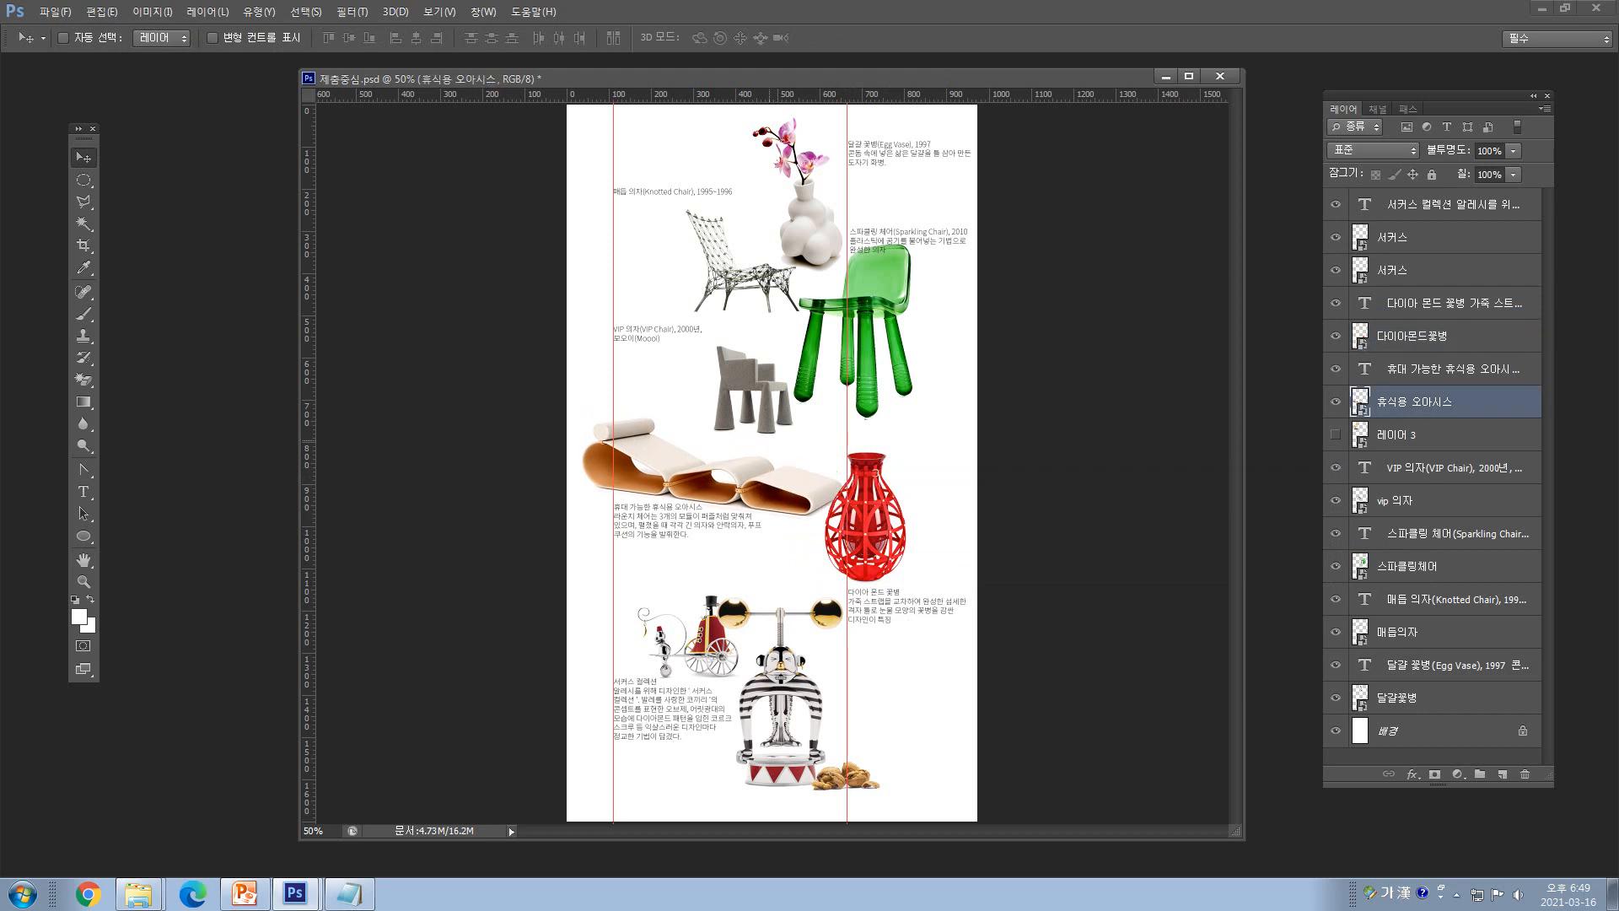
# - Check the layout against the grid, and hide both the grid and the guides
pyautogui.hotkey('ctrl', "'")
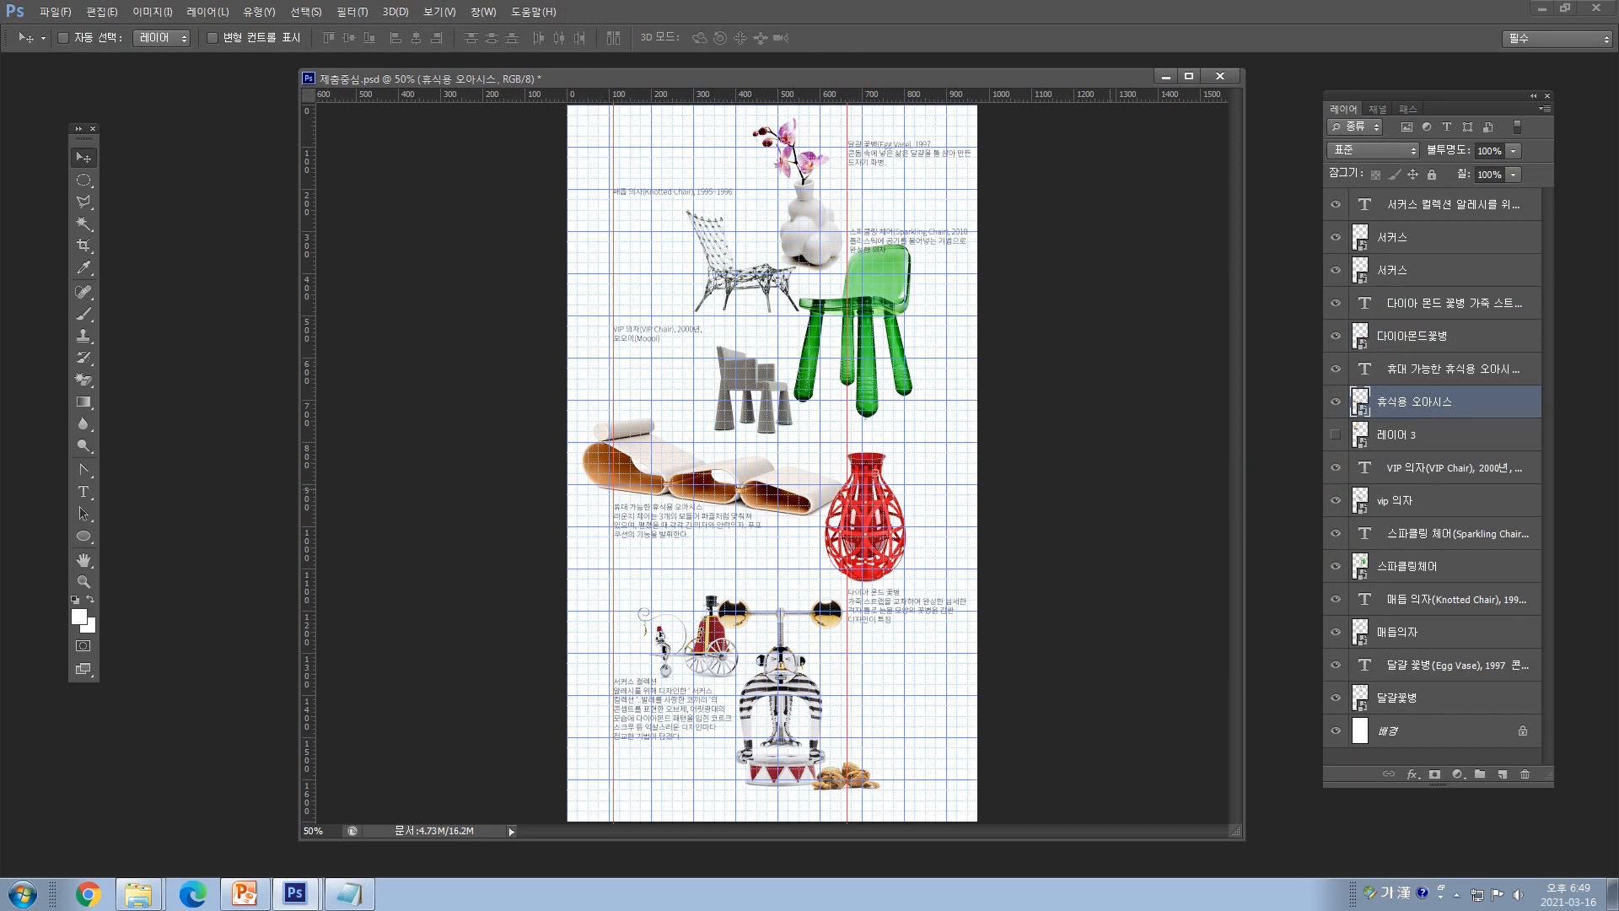
pyautogui.hotkey('ctrl', "'")
pyautogui.hotkey('ctrl', ';')
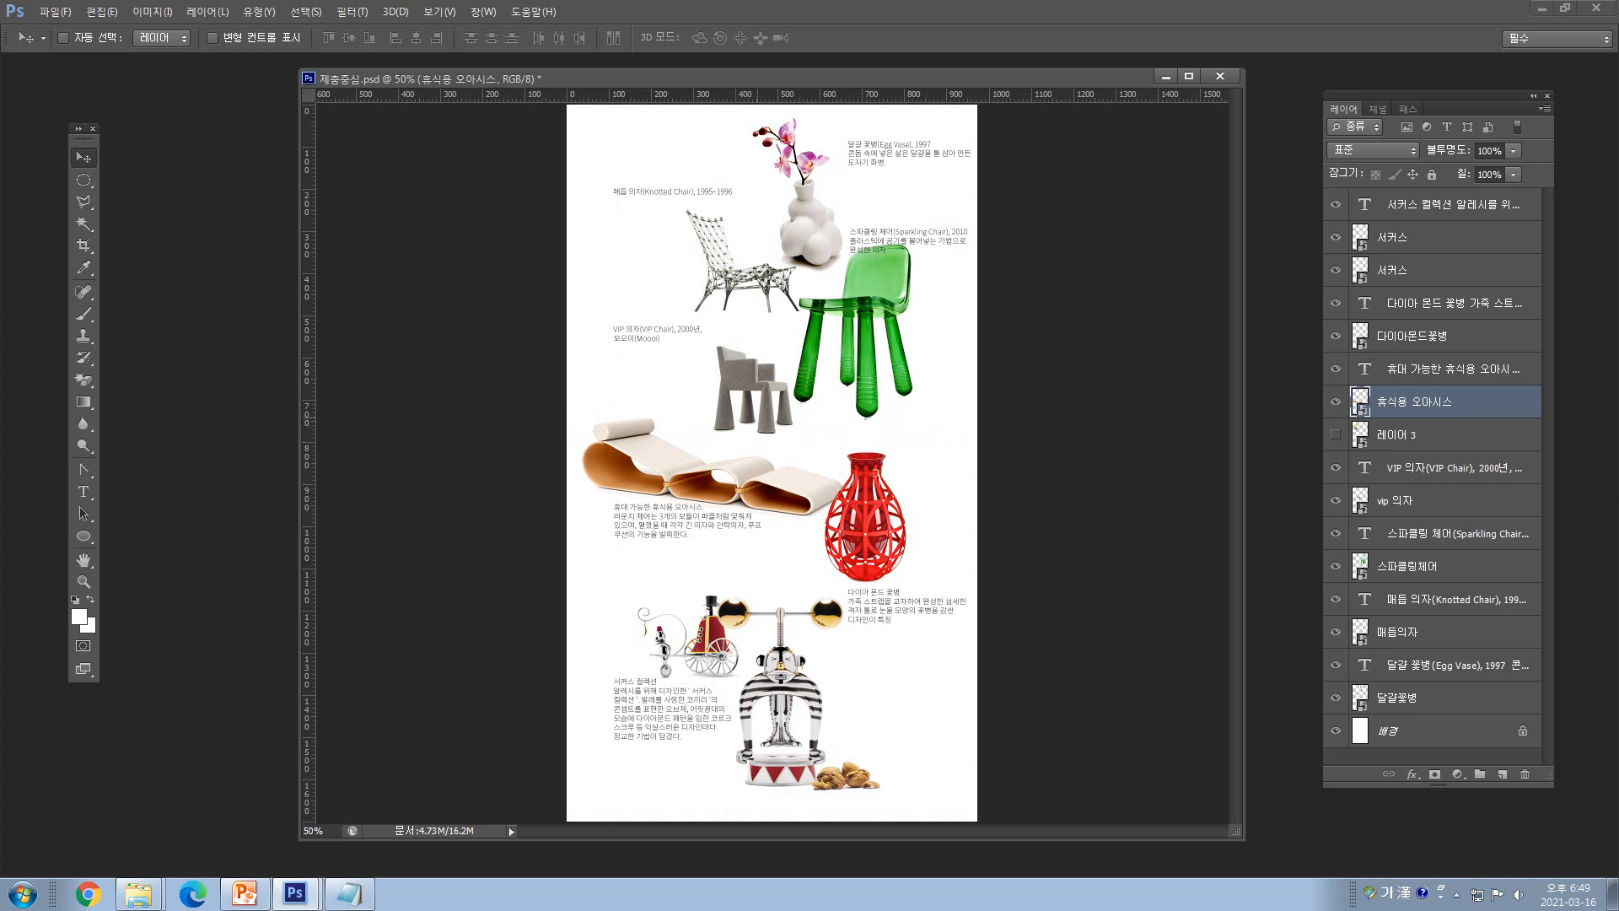
# - Move the grey VIP chair image down so it sits closer above the chaise
pyautogui.rightClick(749, 387)
pyautogui.click(752, 397)
pyautogui.moveTo(752, 395); pyautogui.dragTo(757, 413)
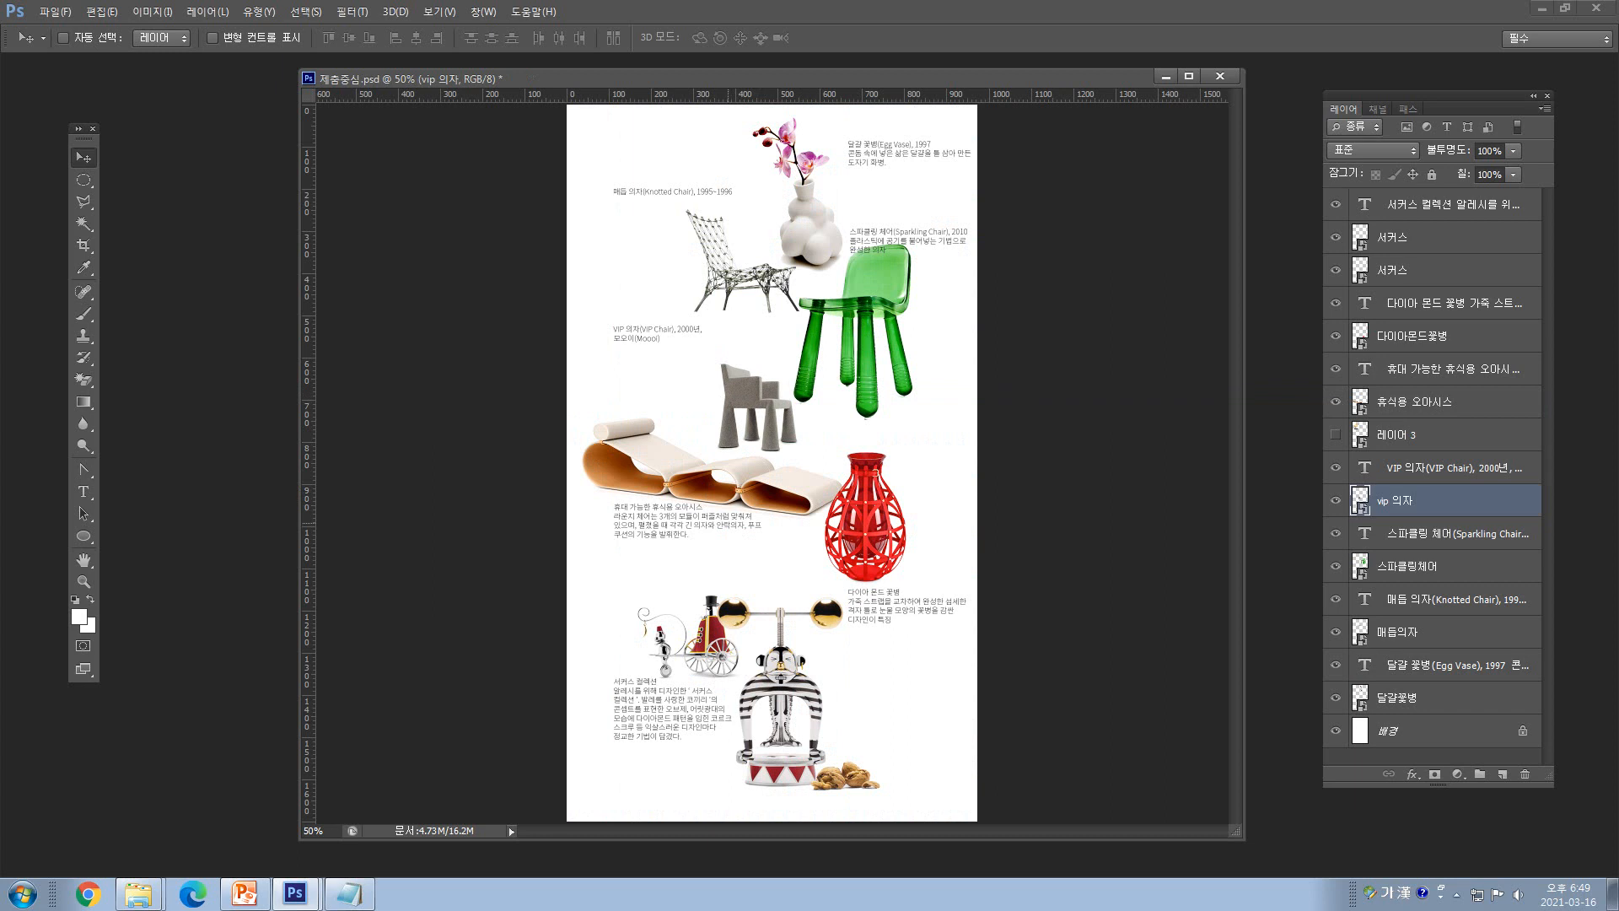
# - Move the chaise caption slightly down and lower the chaise image to sit just above it
pyautogui.rightClick(726, 523)
pyautogui.click(729, 532)
pyautogui.moveTo(725, 525)
pyautogui.mouseDown()
pyautogui.moveTo(726, 540)
pyautogui.moveTo(707, 511)
pyautogui.mouseUp()
pyautogui.rightClick(705, 493)
pyautogui.click(709, 503)
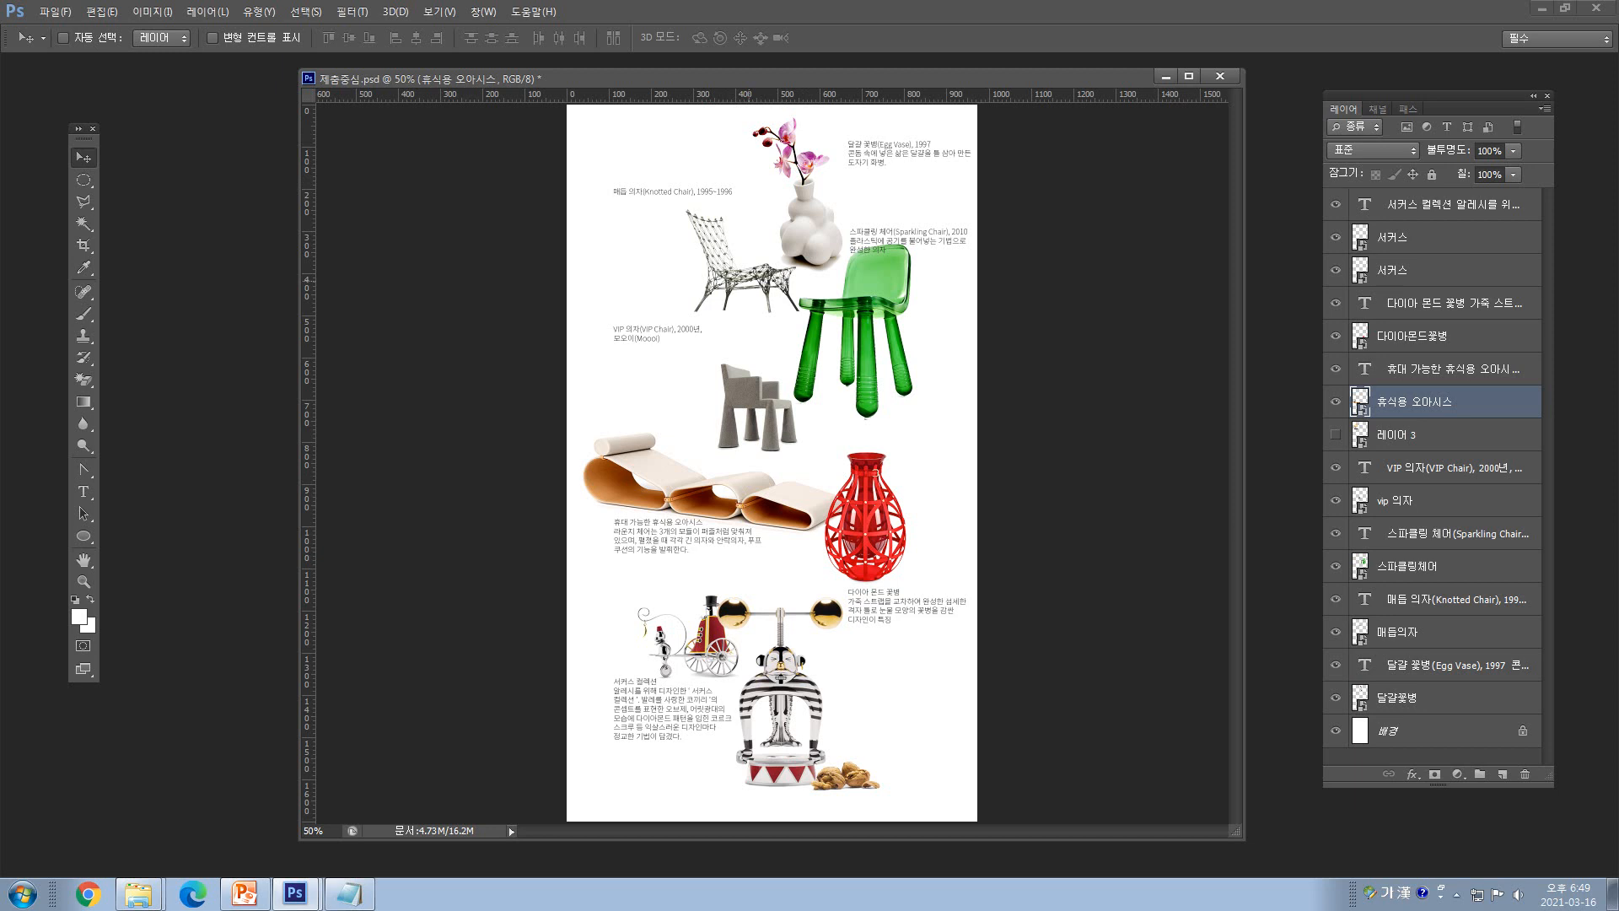
# - Try moving the Knotted Chair image down toward the green chair's seat
pyautogui.rightClick(747, 280)
pyautogui.click(752, 290)
pyautogui.moveTo(752, 280); pyautogui.dragTo(767, 299)
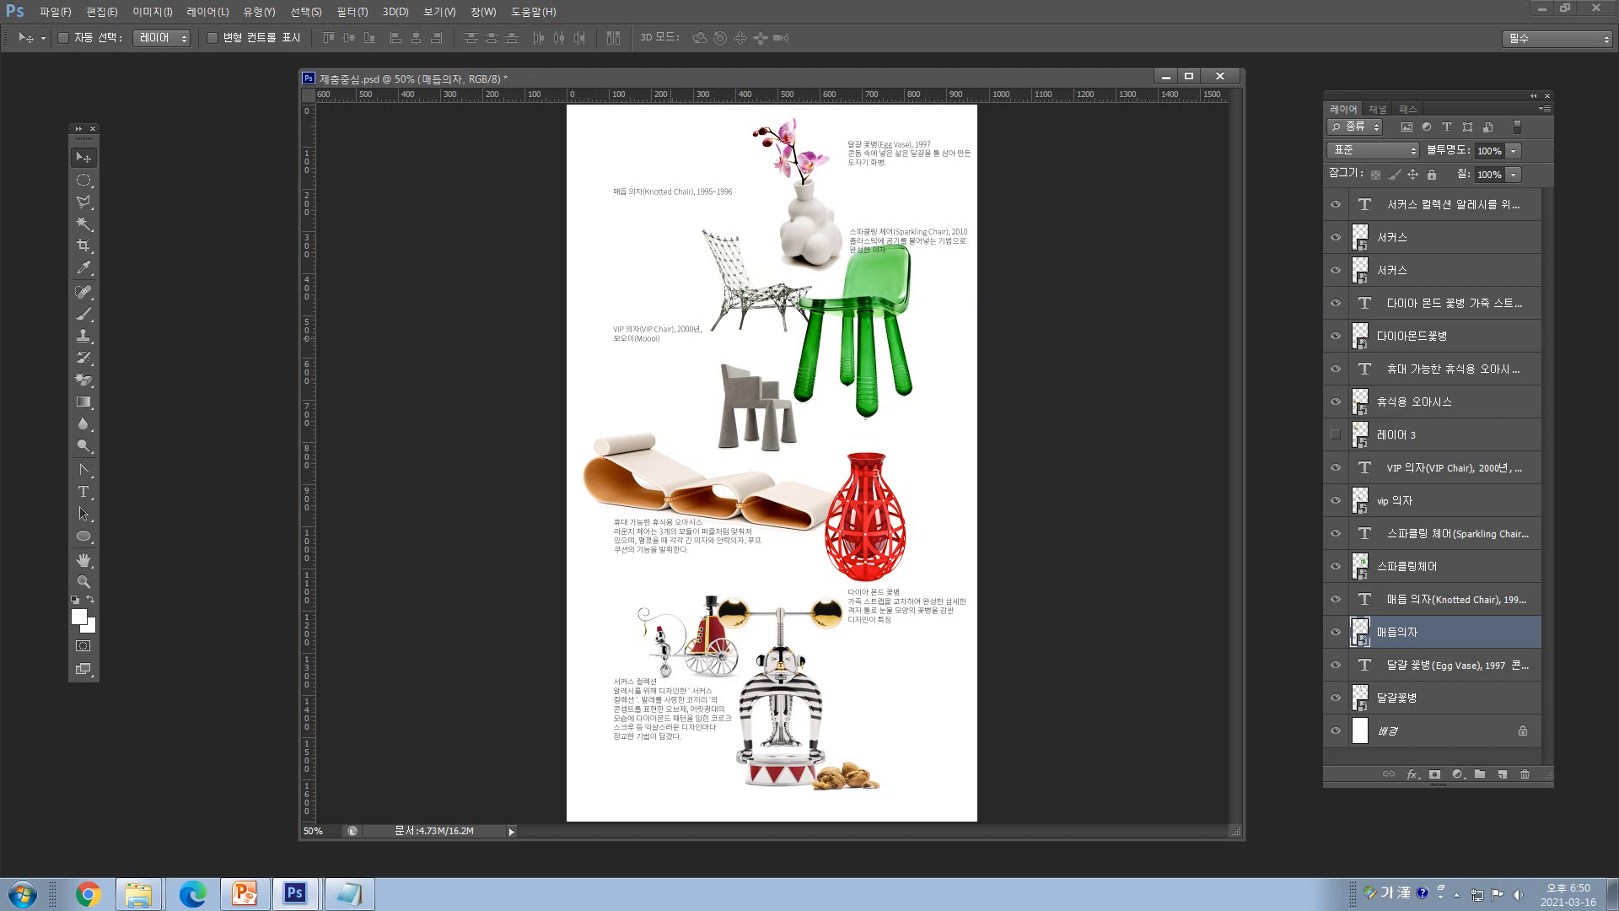
# - Show the guides and move the VIP Chair caption down beside the grey chair, near the left guide
pyautogui.hotkey('ctrl', ';')
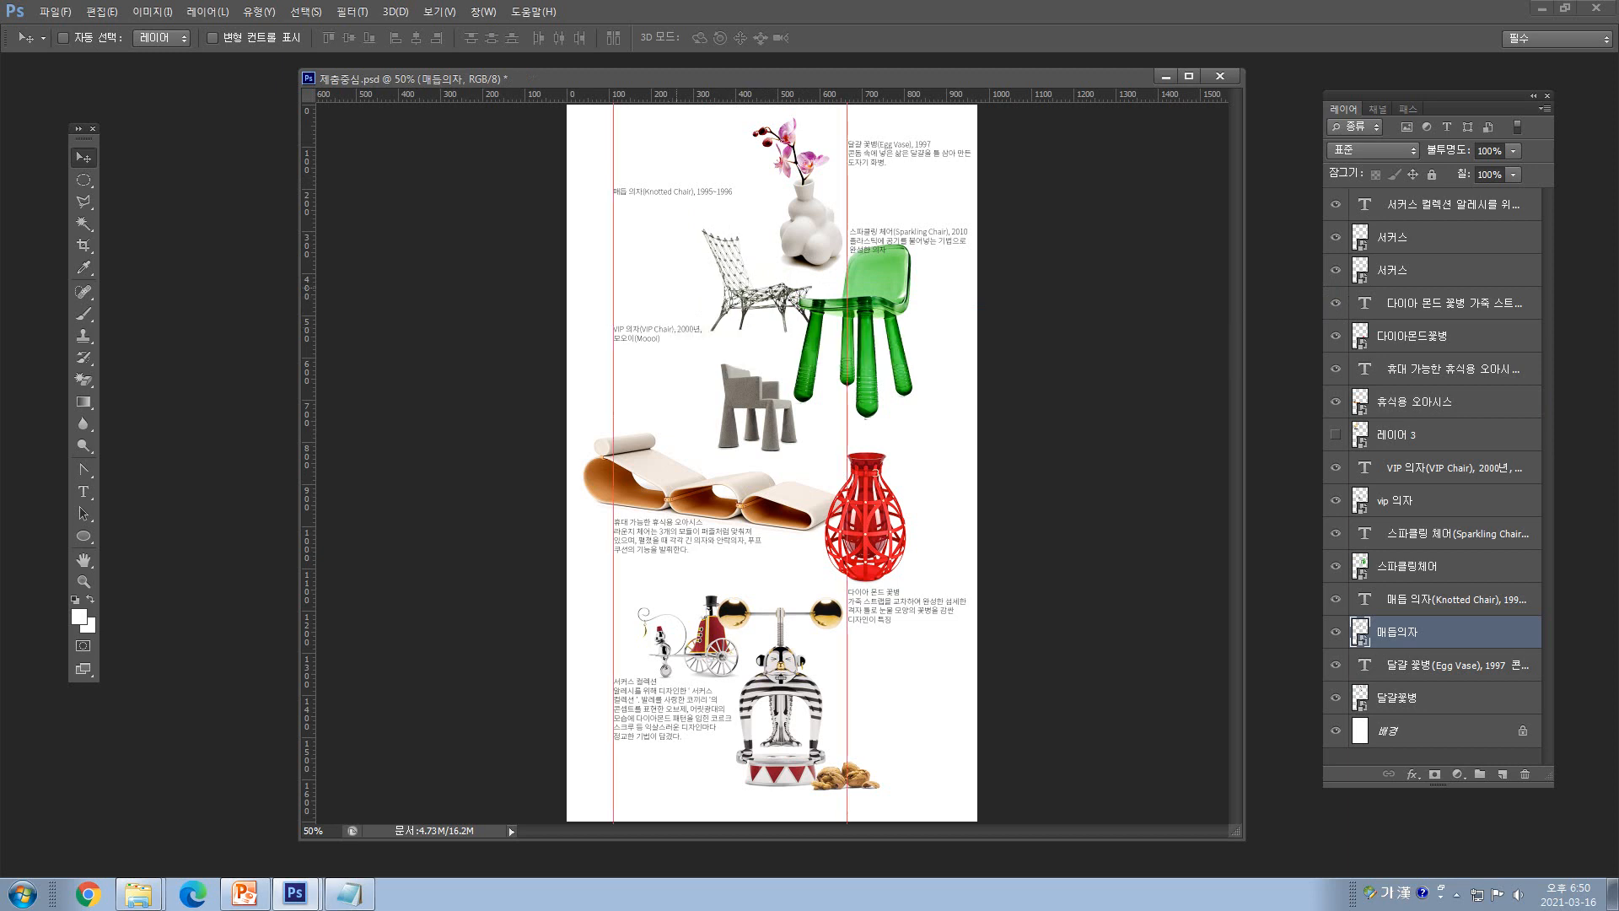
pyautogui.moveTo(673, 331); pyautogui.dragTo(675, 372)
pyautogui.rightClick(679, 328)
pyautogui.click(693, 339)
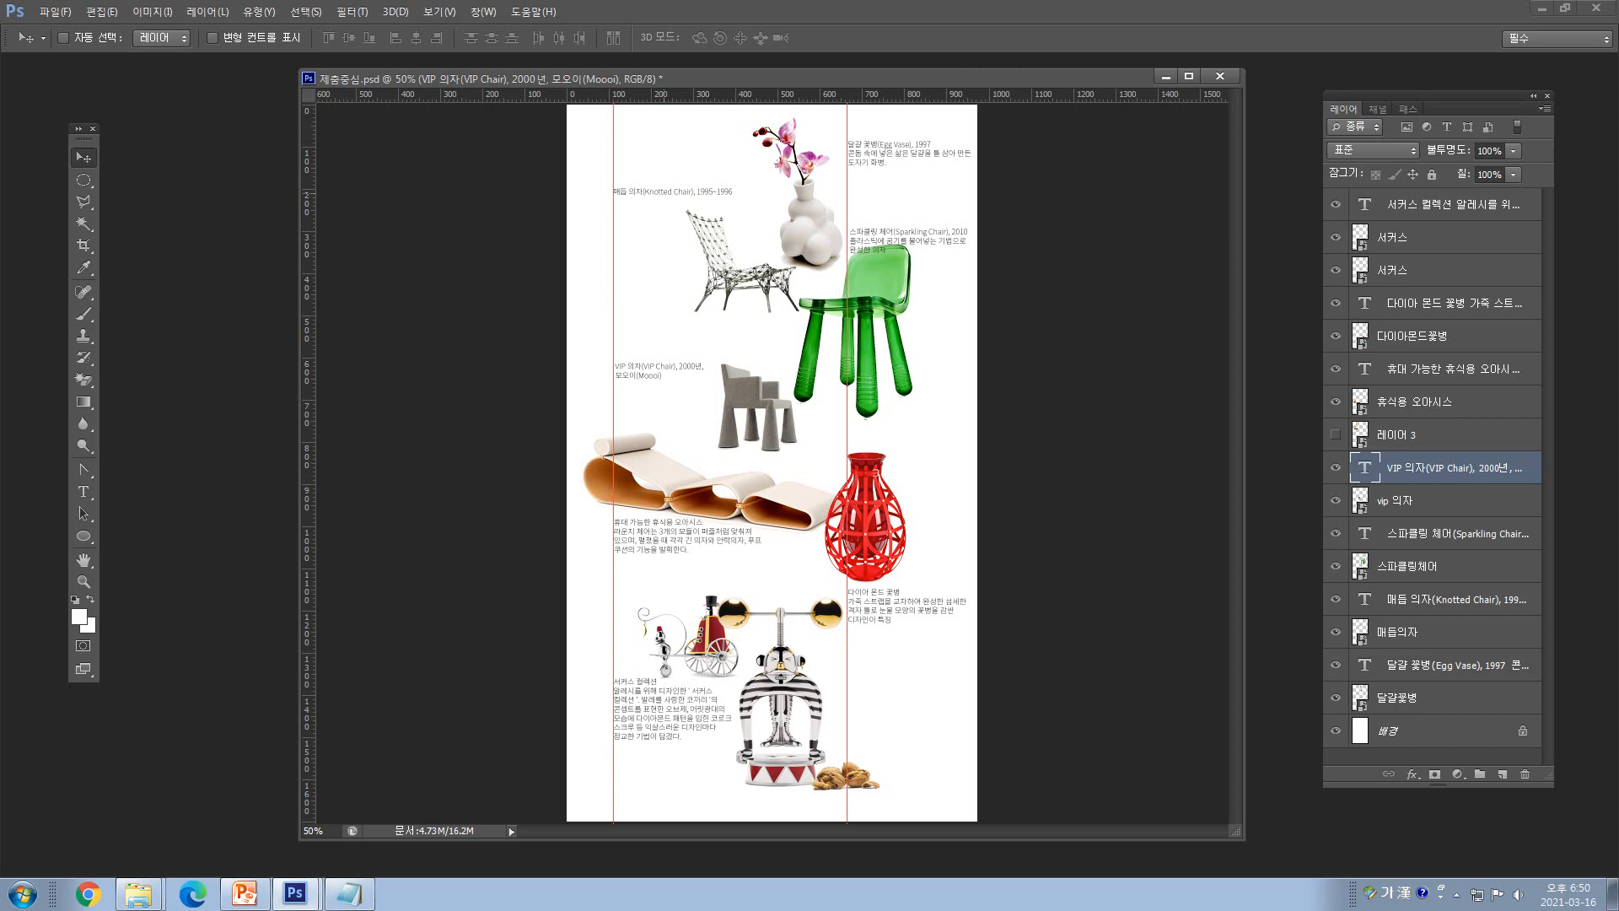
# - Move the Knotted Chair caption slightly down toward its chair and hide the guides
pyautogui.rightClick(662, 192)
pyautogui.click(677, 201)
pyautogui.moveTo(672, 188); pyautogui.dragTo(672, 194)
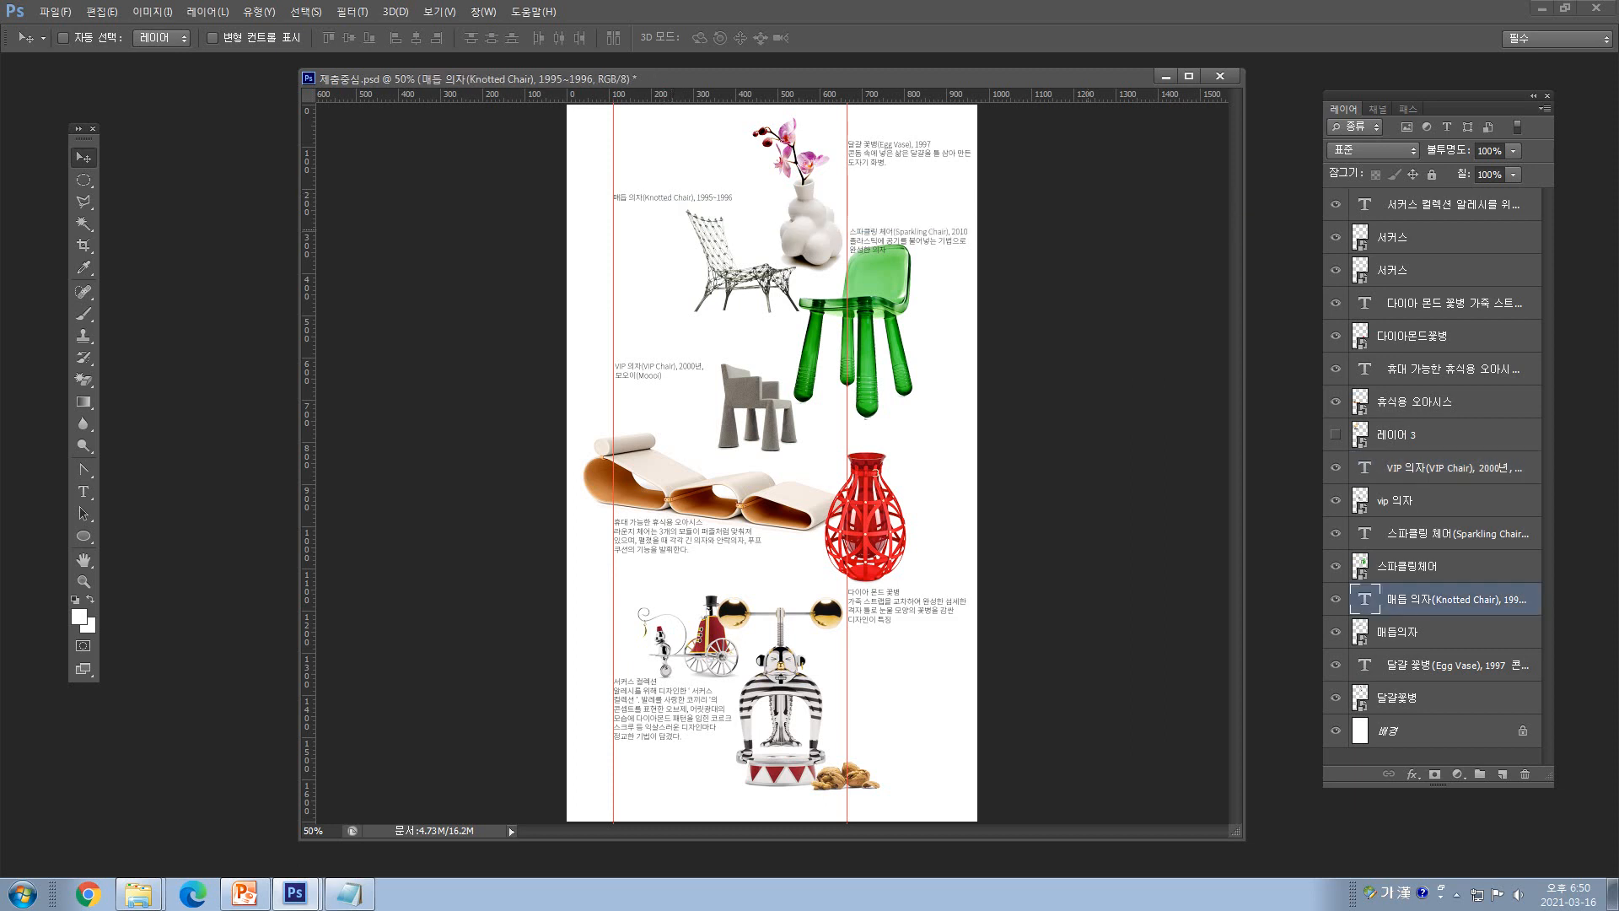
pyautogui.hotkey('ctrl', ';')
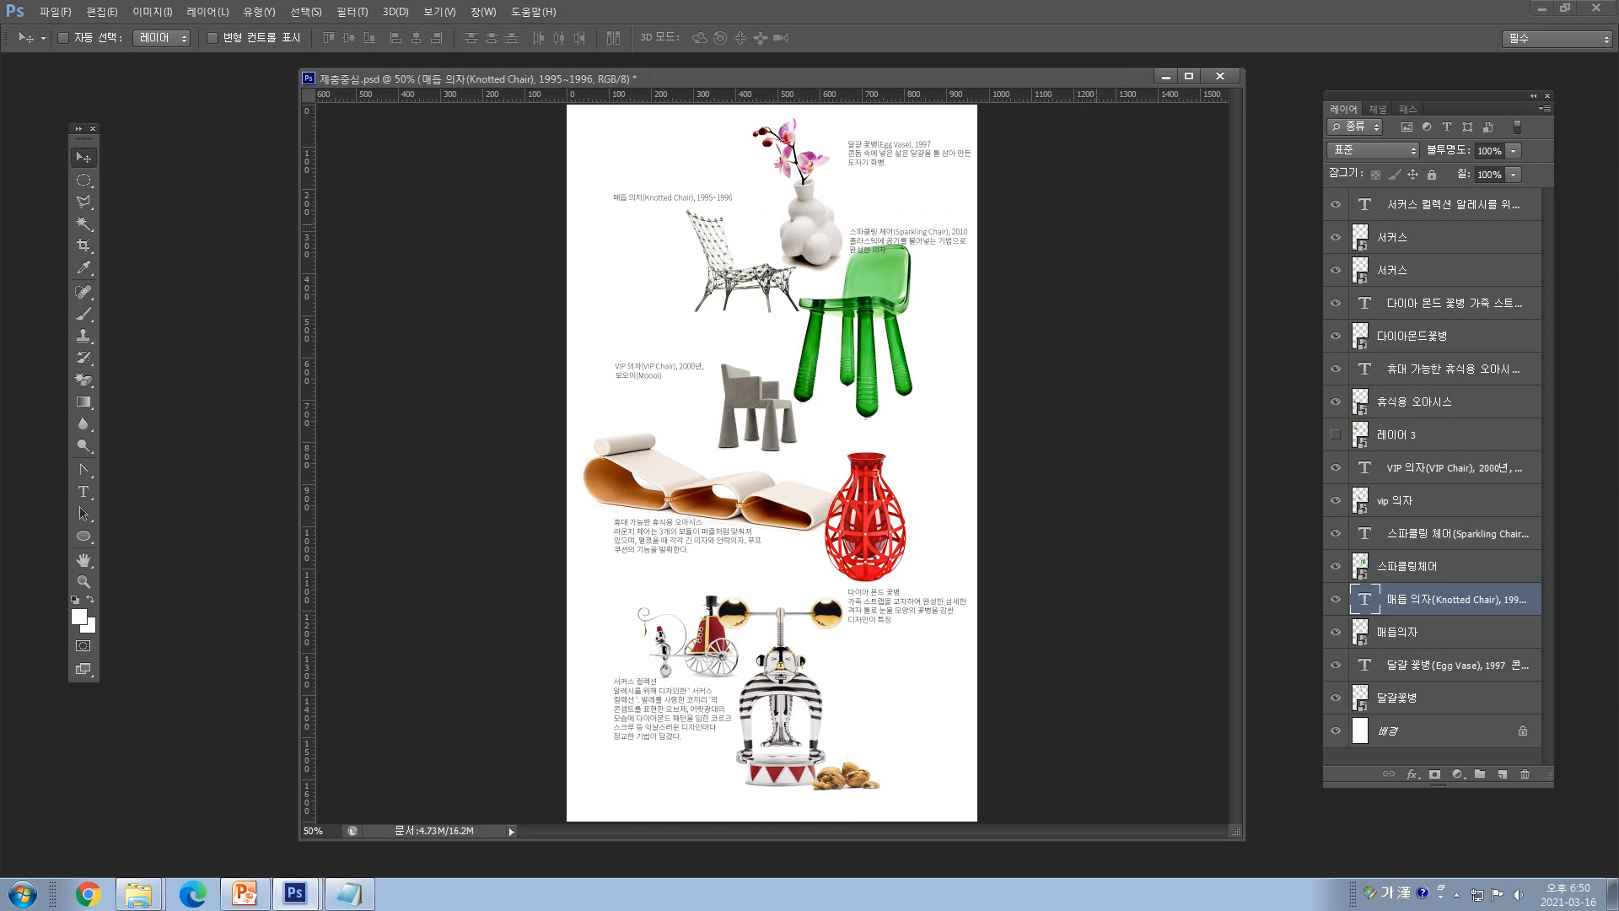
# - Nudge the Sparkling Chair caption up until its last line clears the green chair's backrest
pyautogui.rightClick(870, 231)
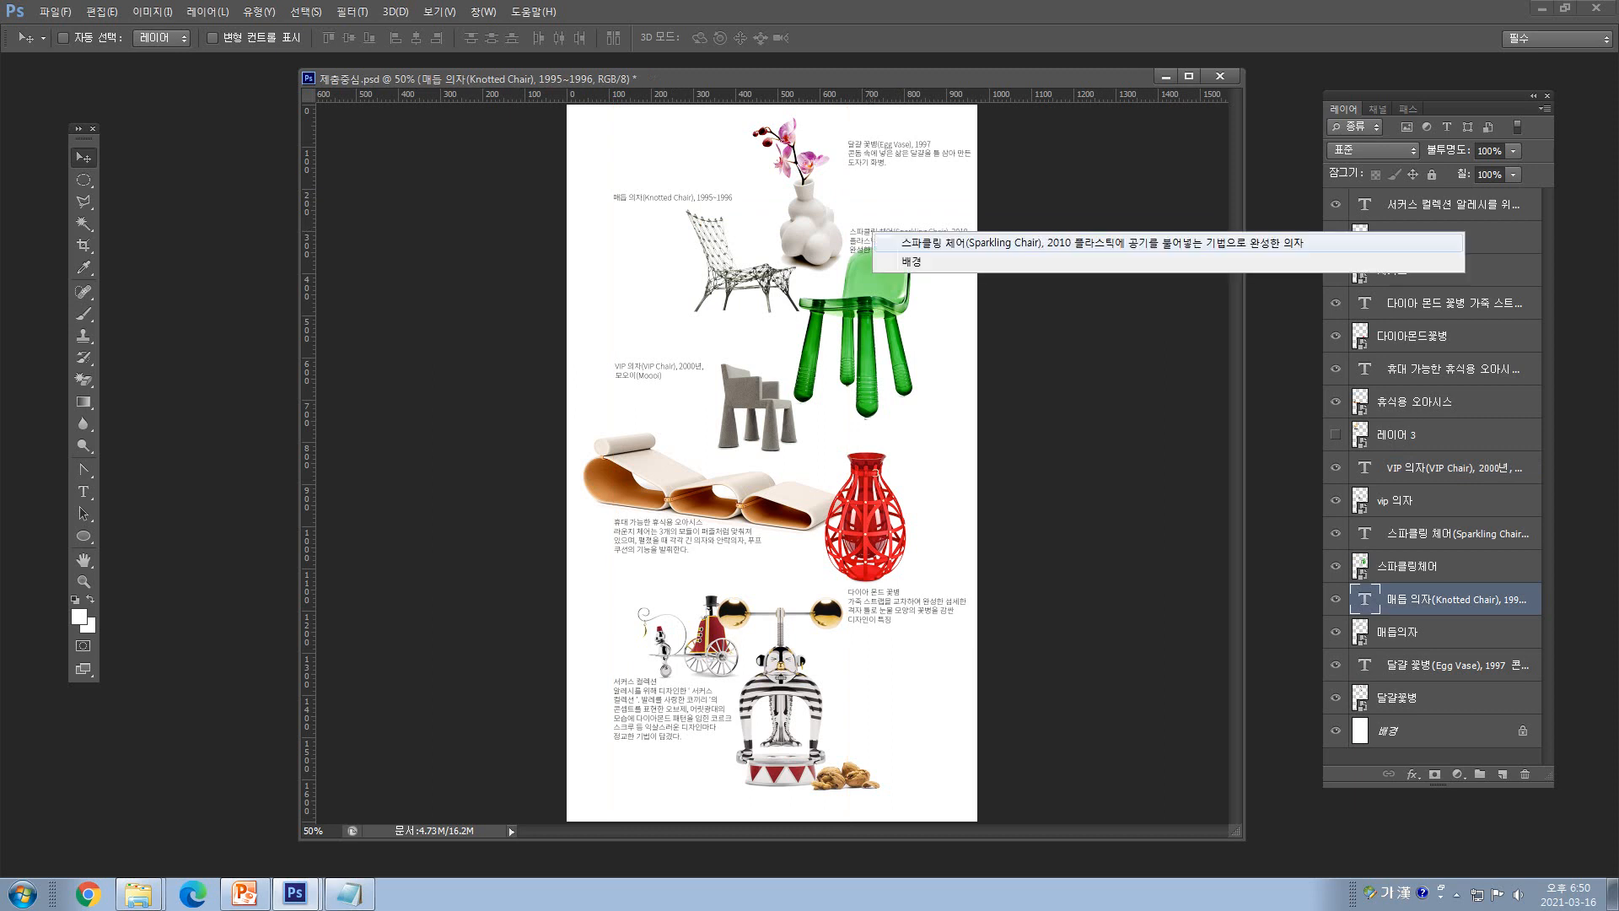
pyautogui.click(893, 245)
pyautogui.press('Up')
pyautogui.press('Up')
pyautogui.press('Up')
pyautogui.press('Up')
pyautogui.press('Up')
pyautogui.press('Up')
pyautogui.press('Up')
pyautogui.press('Up')
pyautogui.press('Up')
pyautogui.press('Up')
pyautogui.press('Up')
pyautogui.press('Up')
pyautogui.press('Up')
pyautogui.press('Up')
pyautogui.press('Up')
pyautogui.press('Up')
pyautogui.press('Up')
pyautogui.press('Up')
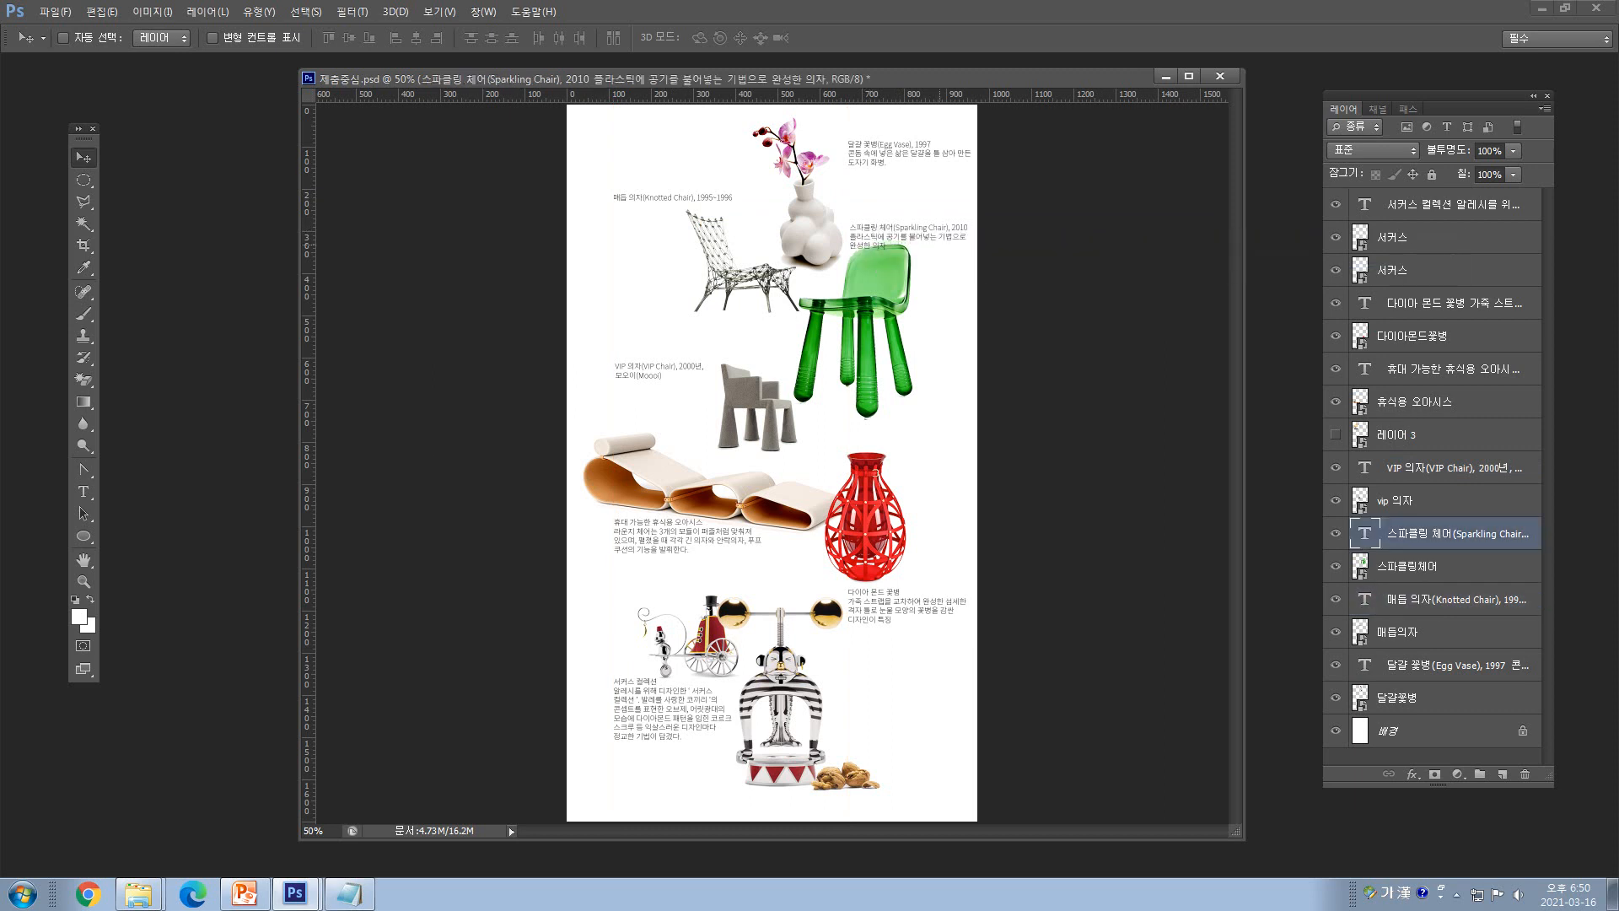
pyautogui.press('Up')
pyautogui.press('Up')
pyautogui.press('Up')
pyautogui.press('Up')
pyautogui.press('Up')
pyautogui.press('Up')
pyautogui.press('Up')
pyautogui.press('Up')
pyautogui.press('Up')
pyautogui.press('Up')
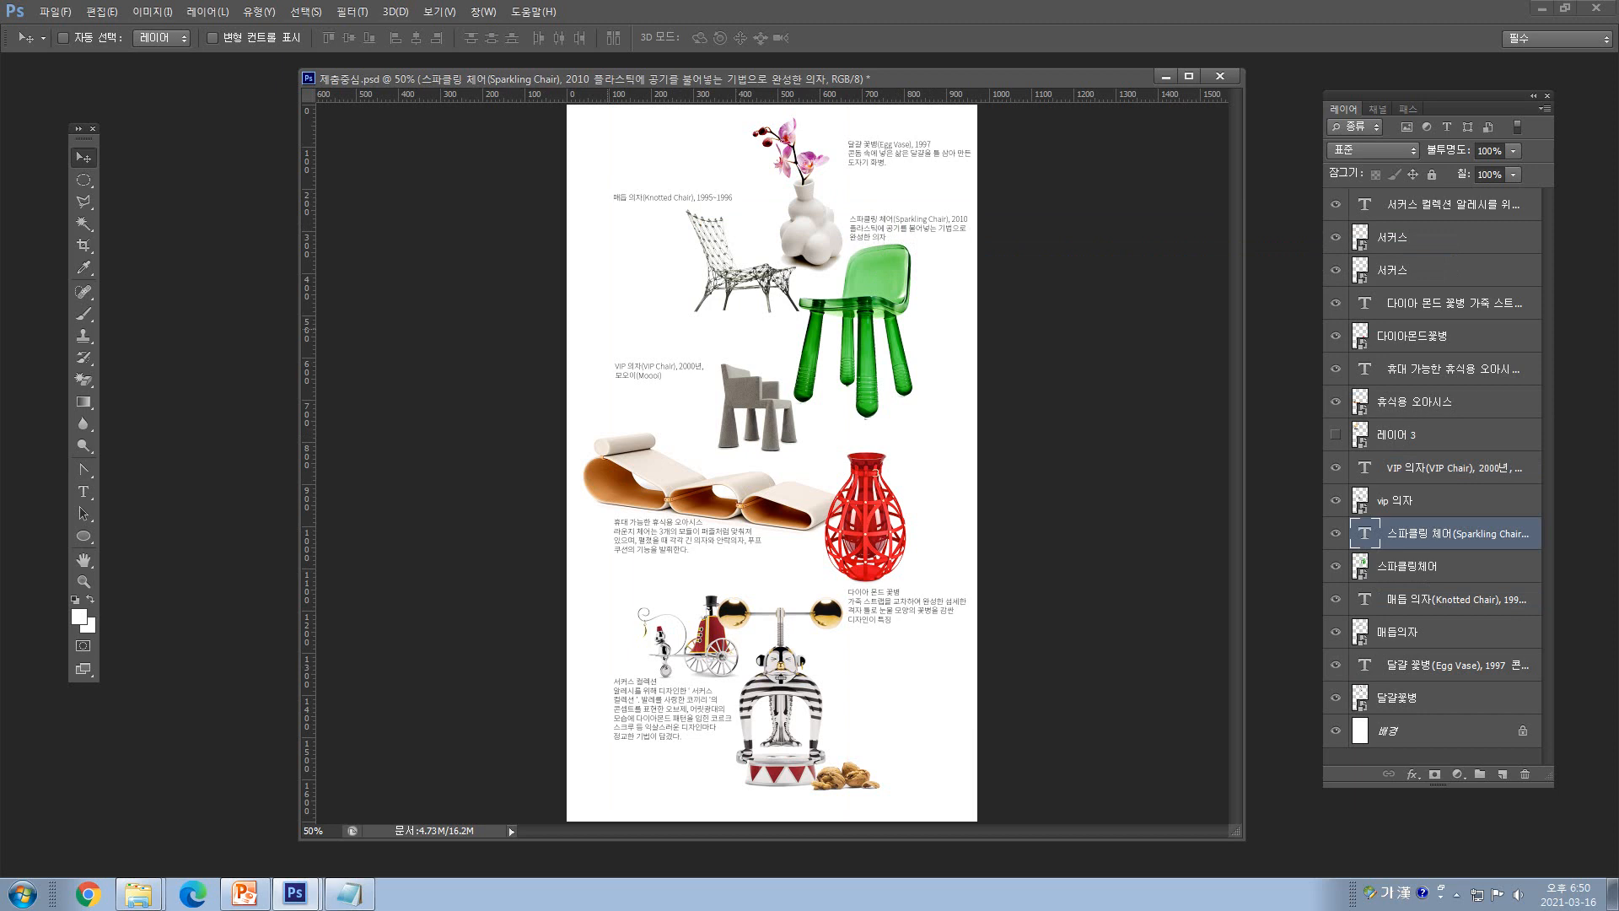
# - Move the Knotted Chair caption from above its chair to just below it and nudge it slightly further down
pyautogui.rightClick(635, 198)
pyautogui.click(649, 209)
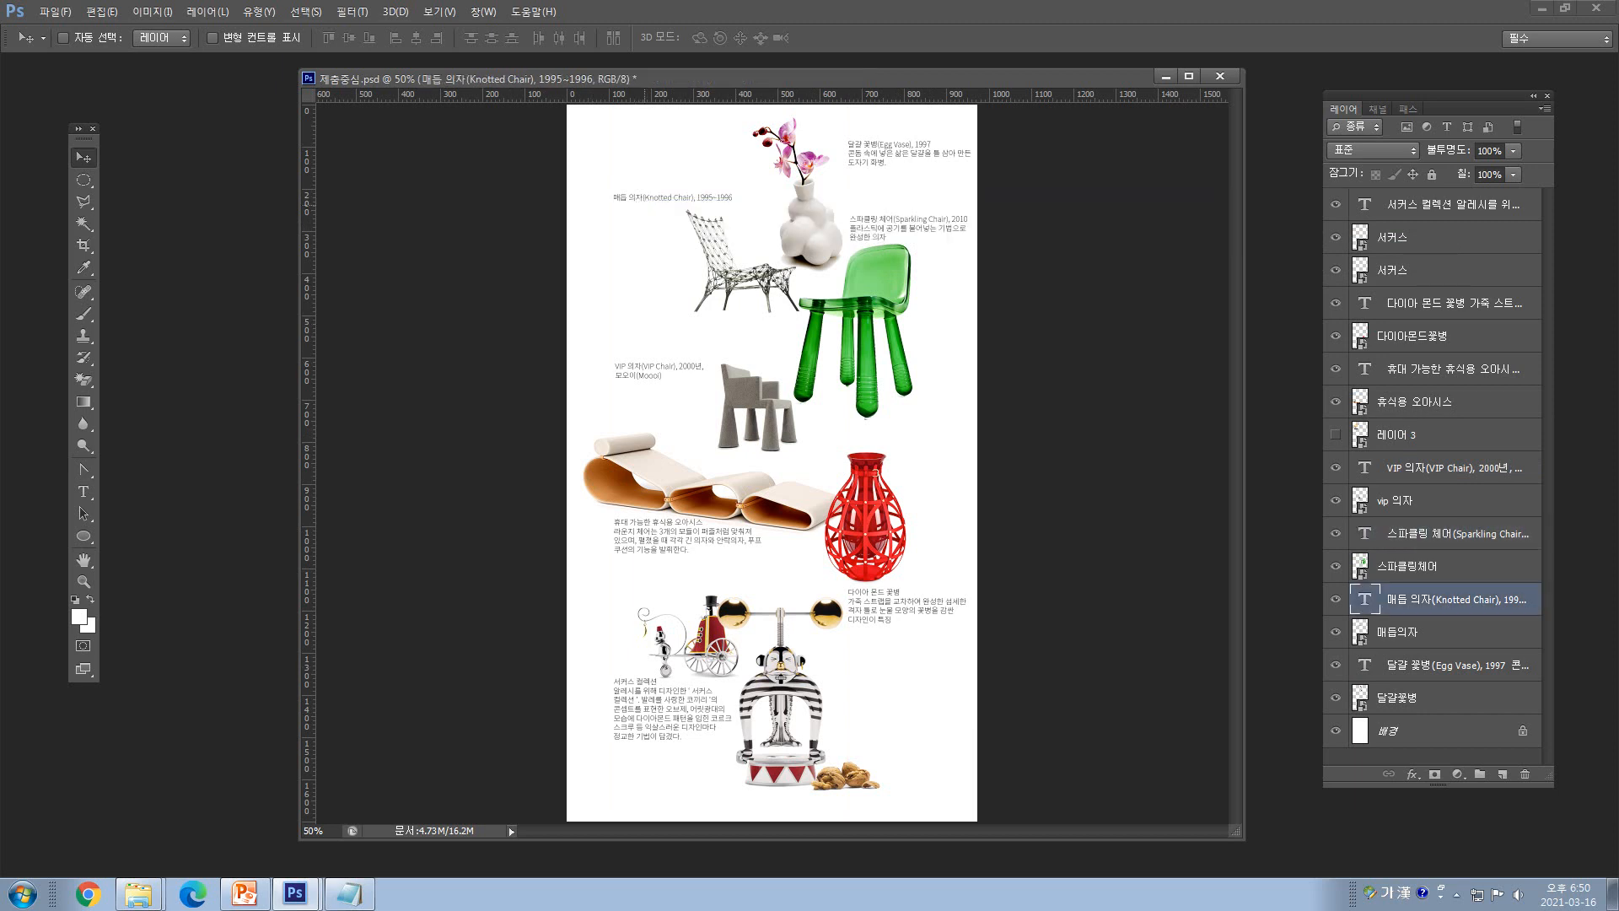
pyautogui.moveTo(642, 204); pyautogui.dragTo(724, 313)
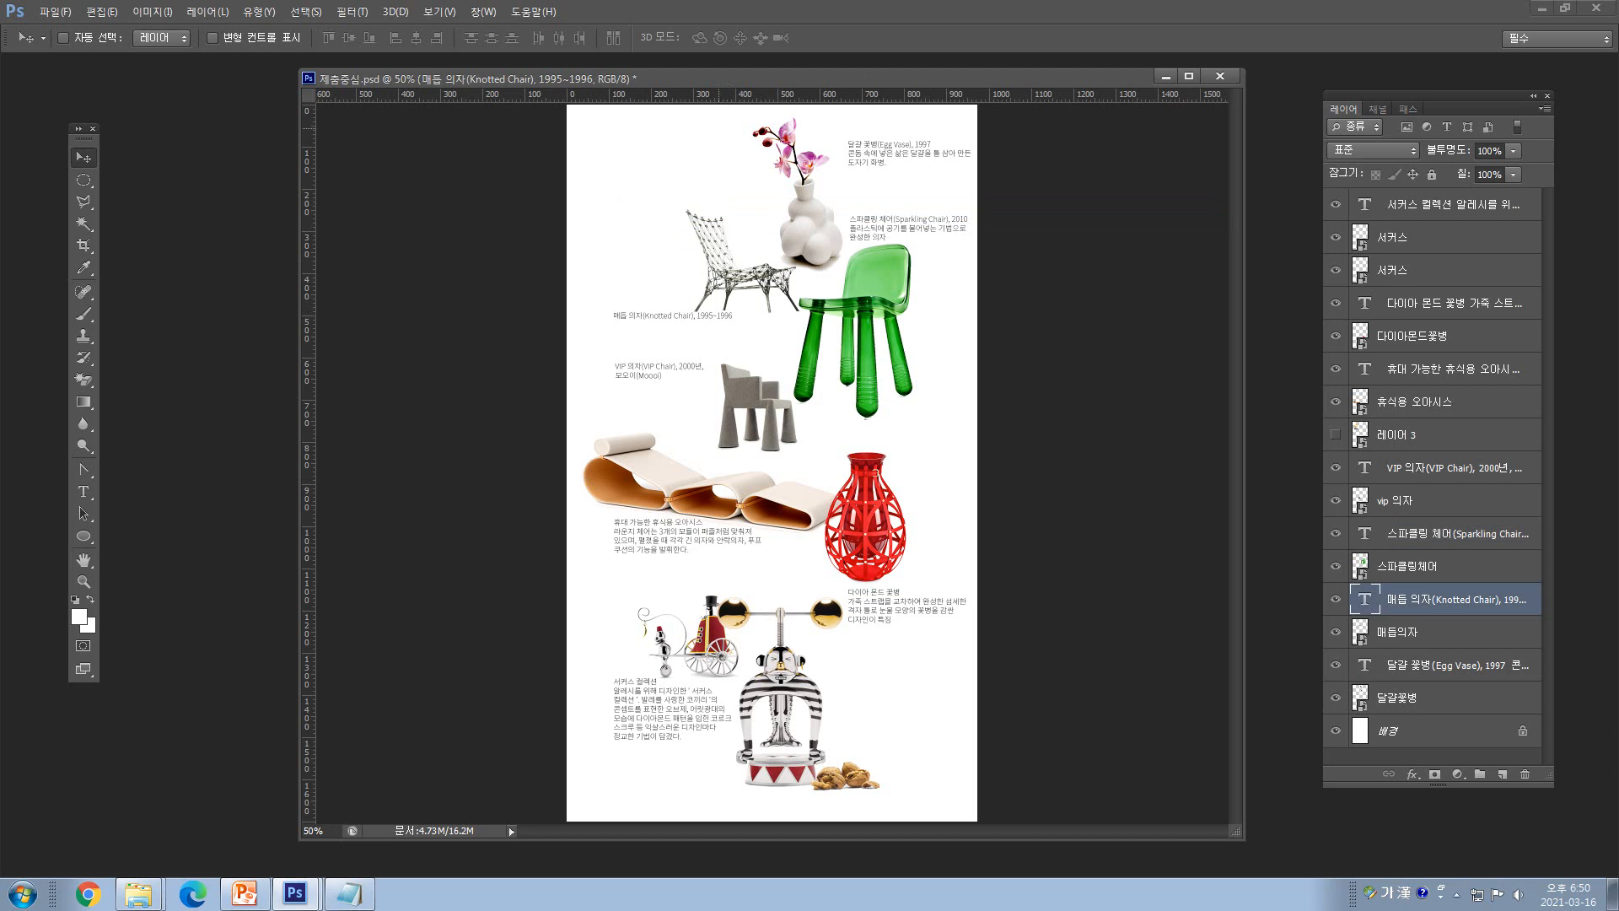
pyautogui.press('Down')
pyautogui.press('Down')
pyautogui.press('Down')
pyautogui.press('Down')
pyautogui.press('Down')
pyautogui.press('Down')
pyautogui.press('Down')
pyautogui.press('Down')
pyautogui.press('Down')
pyautogui.press('Down')
# - Nudge the Knotted Chair image slightly right, toward the green chair
pyautogui.rightClick(735, 276)
pyautogui.click(794, 289)
pyautogui.press('Right')
pyautogui.press('Right')
pyautogui.press('Right')
pyautogui.press('Right')
pyautogui.press('Right')
pyautogui.press('Right')
pyautogui.press('Right')
pyautogui.press('Right')
pyautogui.press('Right')
pyautogui.press('Right')
pyautogui.press('Right')
pyautogui.press('Right')
pyautogui.press('Right')
pyautogui.press('Right')
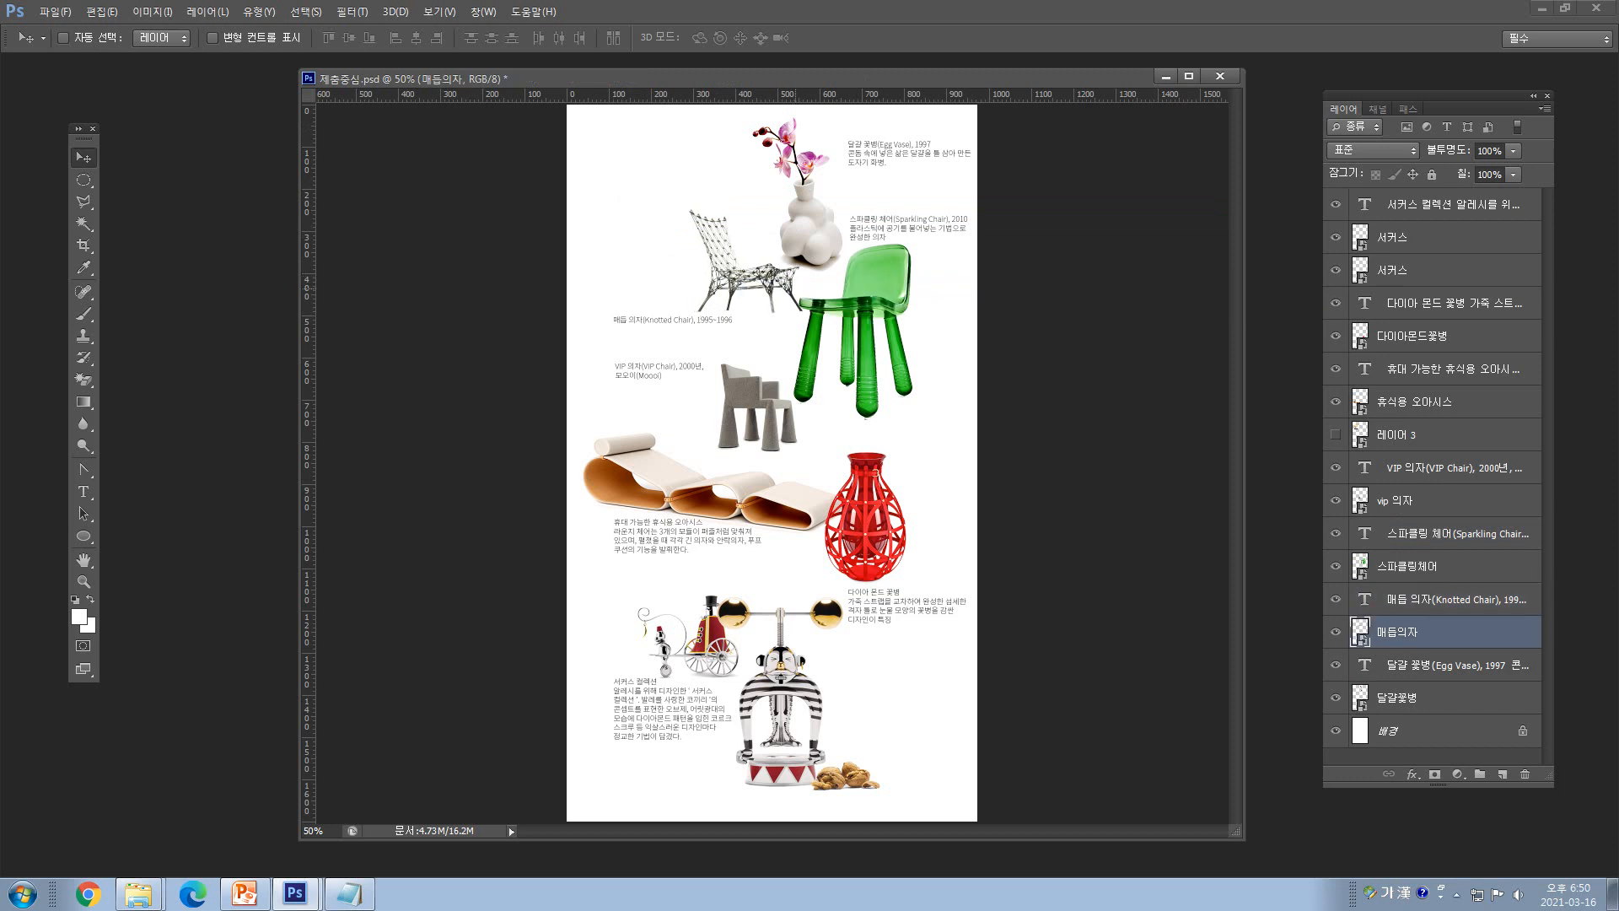
pyautogui.press('Right')
pyautogui.press('Right')
pyautogui.press('Right')
pyautogui.press('Right')
pyautogui.press('Right')
pyautogui.press('Right')
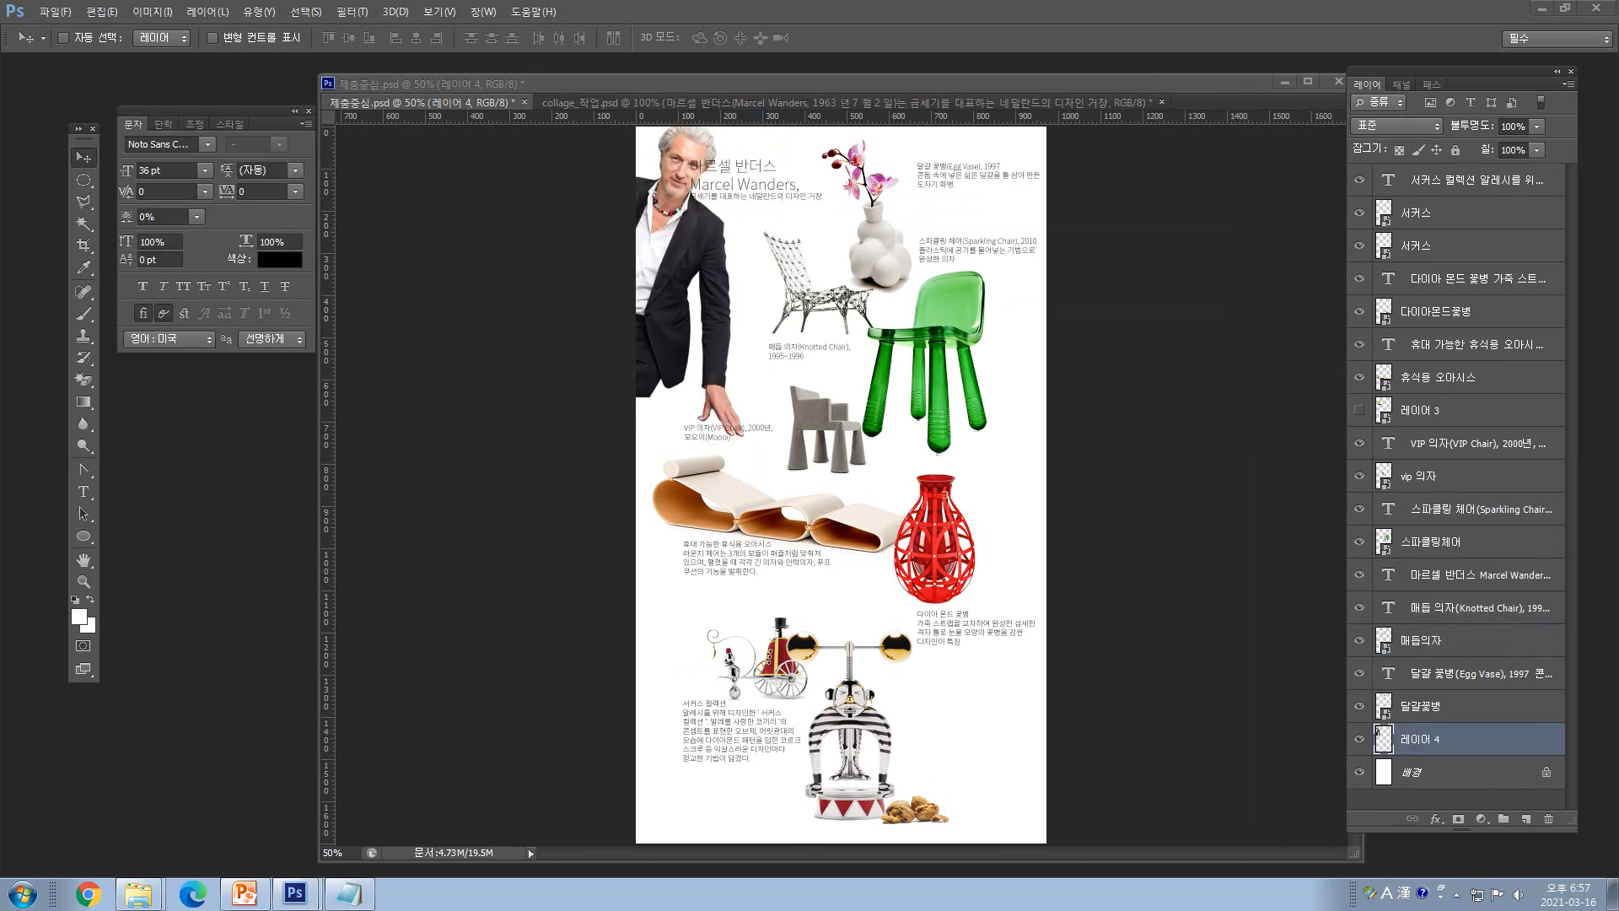
# - Shift the designer's portrait slightly left on the page
pyautogui.click(688, 246)
pyautogui.moveTo(688, 246); pyautogui.dragTo(683, 248)
# - Duplicate the 마르셀 반더스 title layer from collage_작업.psd into 제출중심.psd and return to that document
pyautogui.hotkey('ctrl', 'Tab')
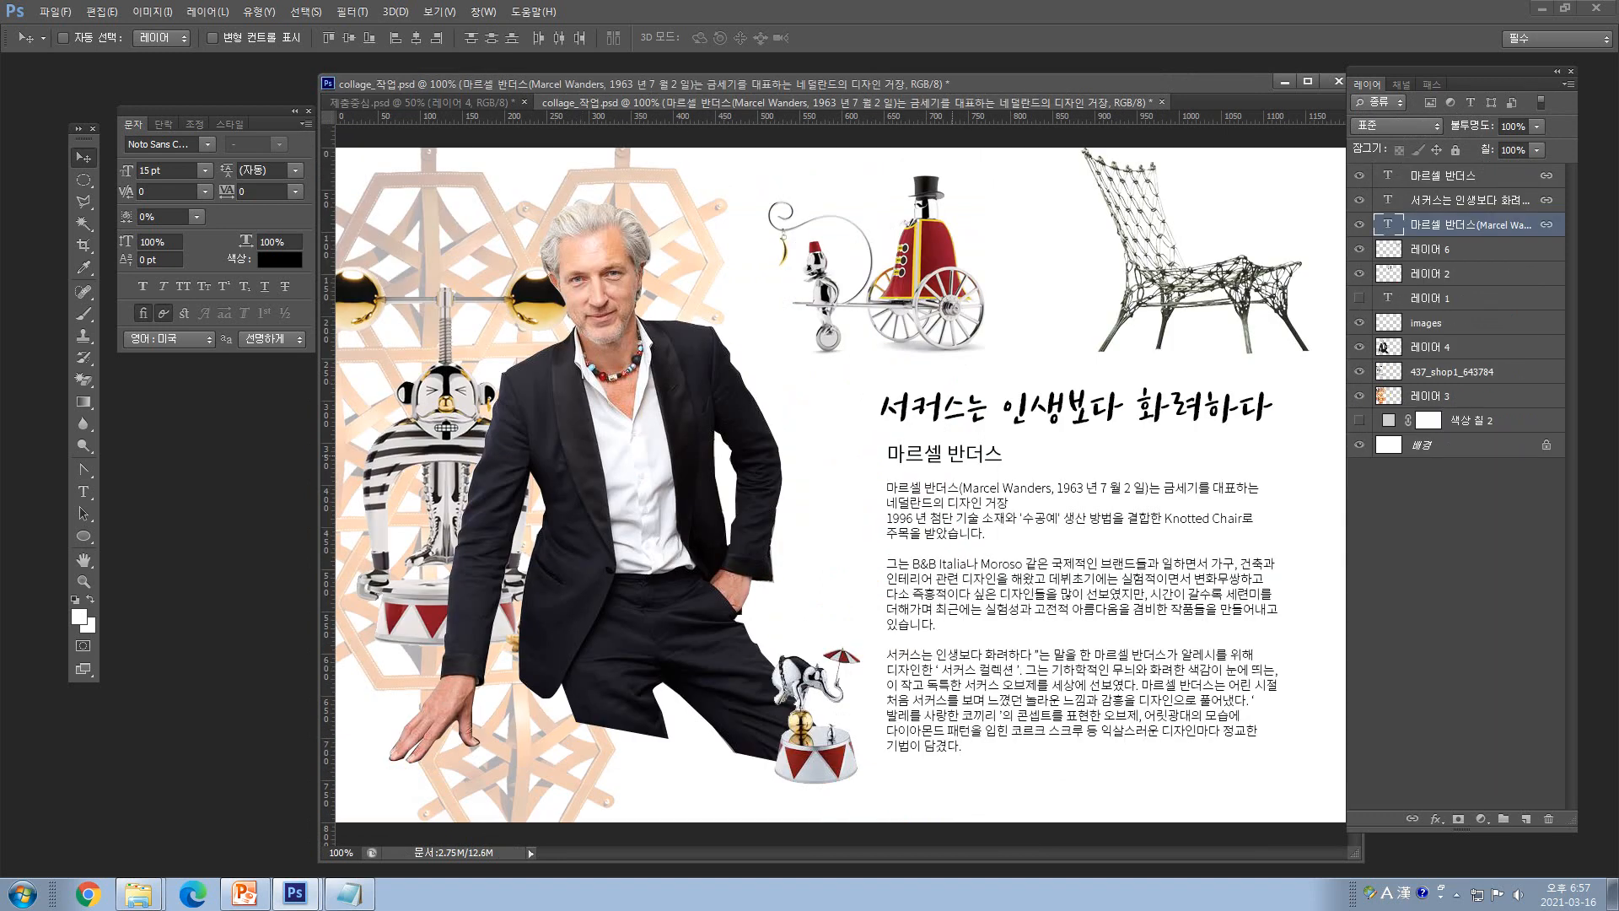
pyautogui.rightClick(1043, 452)
pyautogui.click(1075, 462)
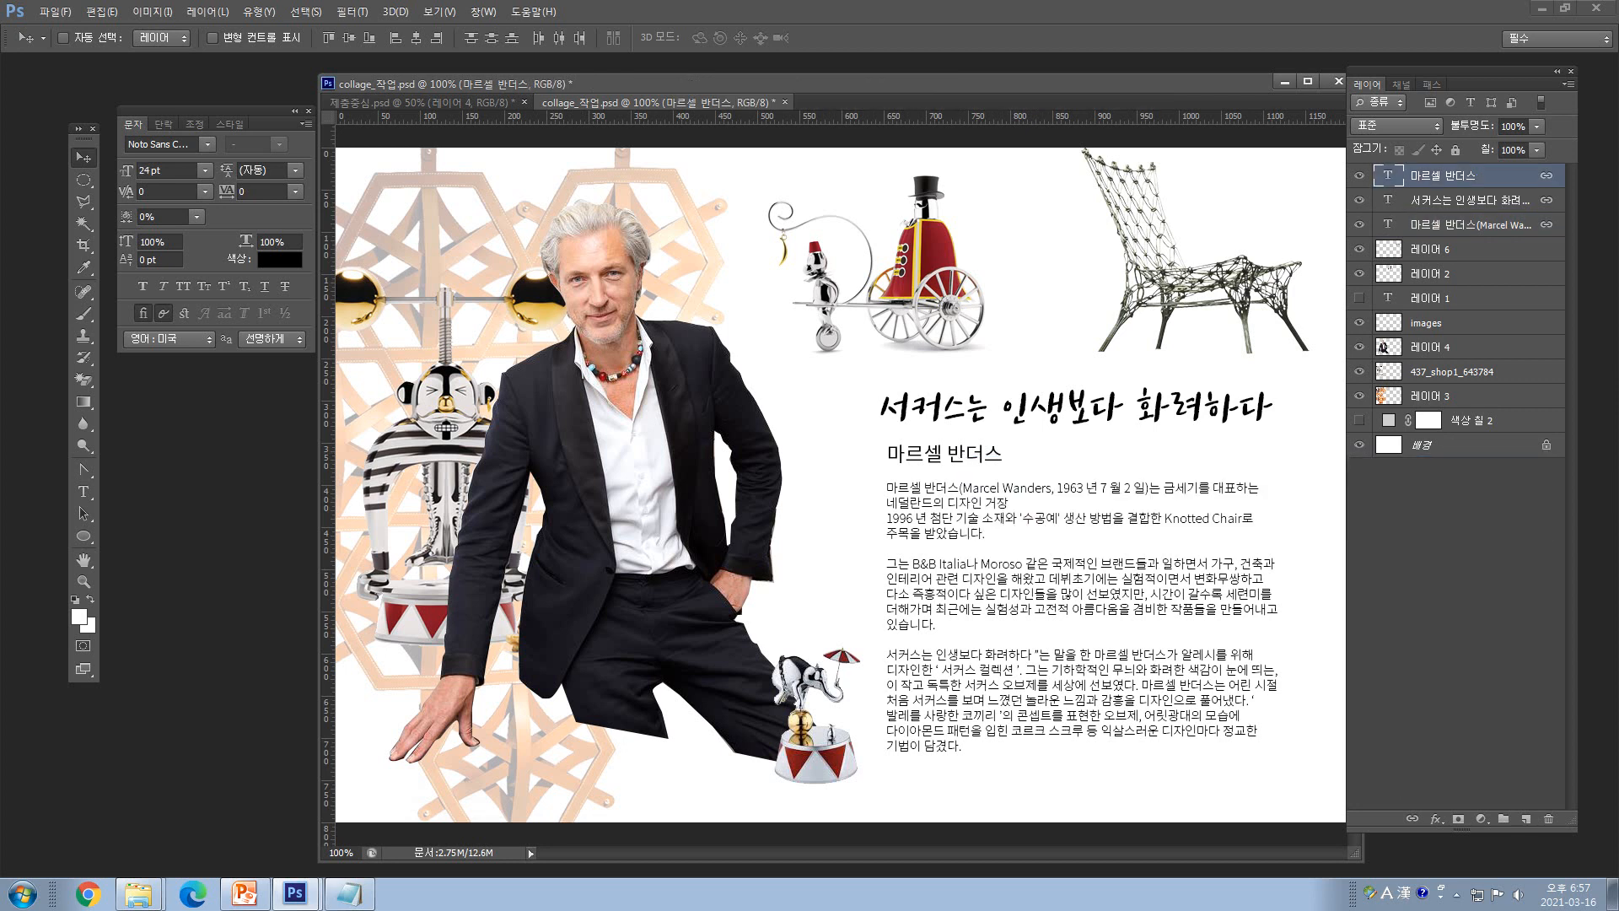
pyautogui.rightClick(1433, 176)
pyautogui.click(1484, 215)
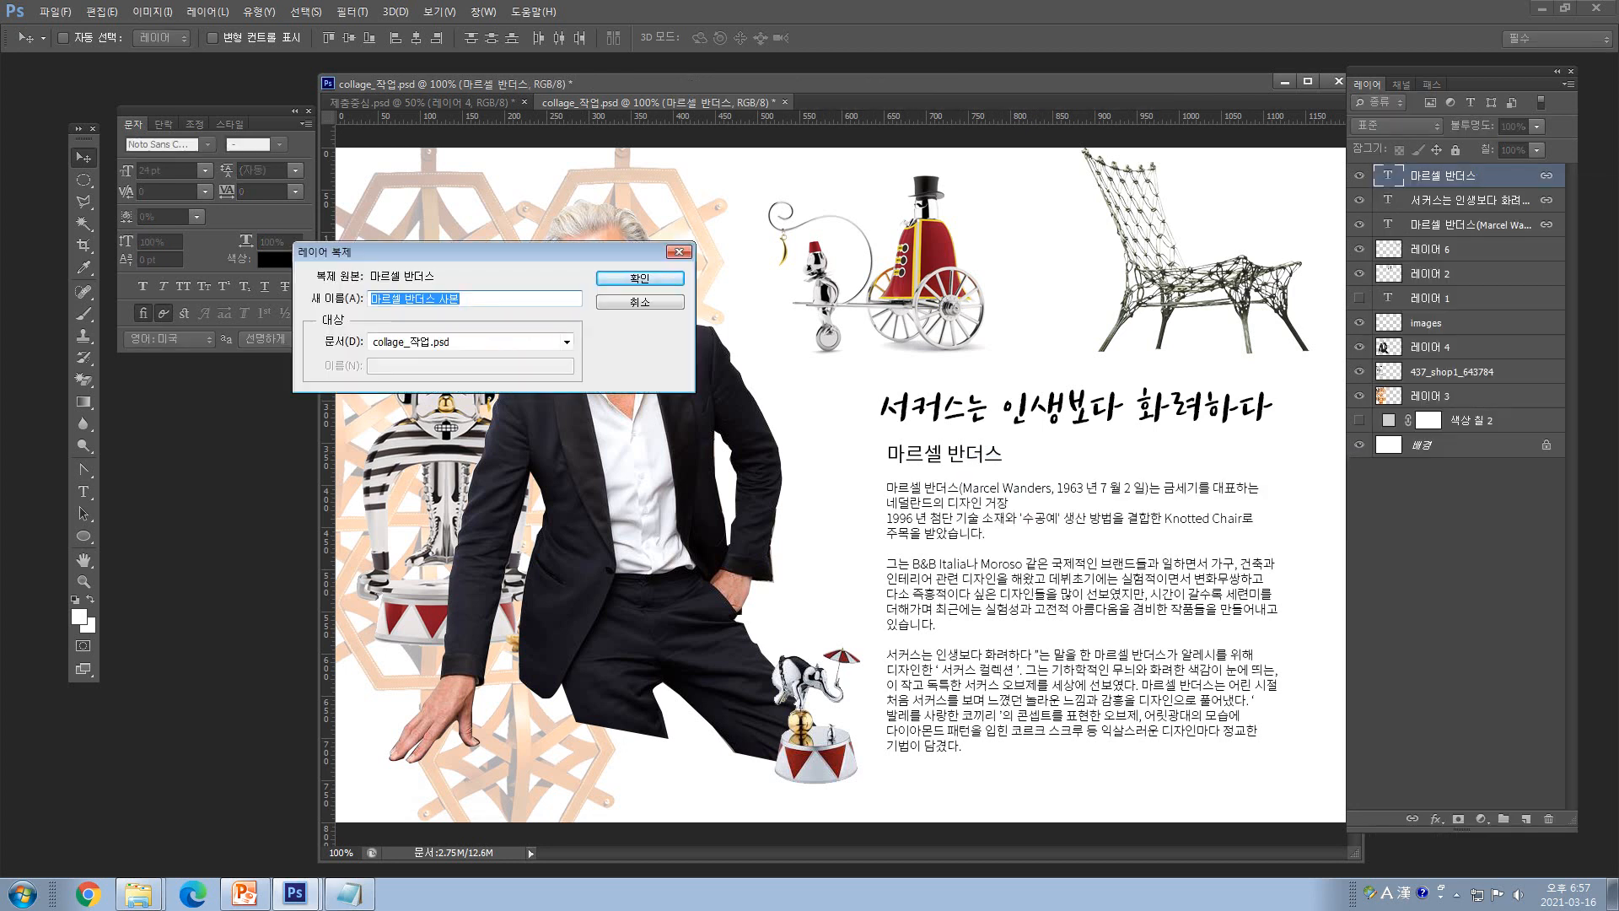
pyautogui.click(566, 341)
pyautogui.press('Up')
pyautogui.press('Up')
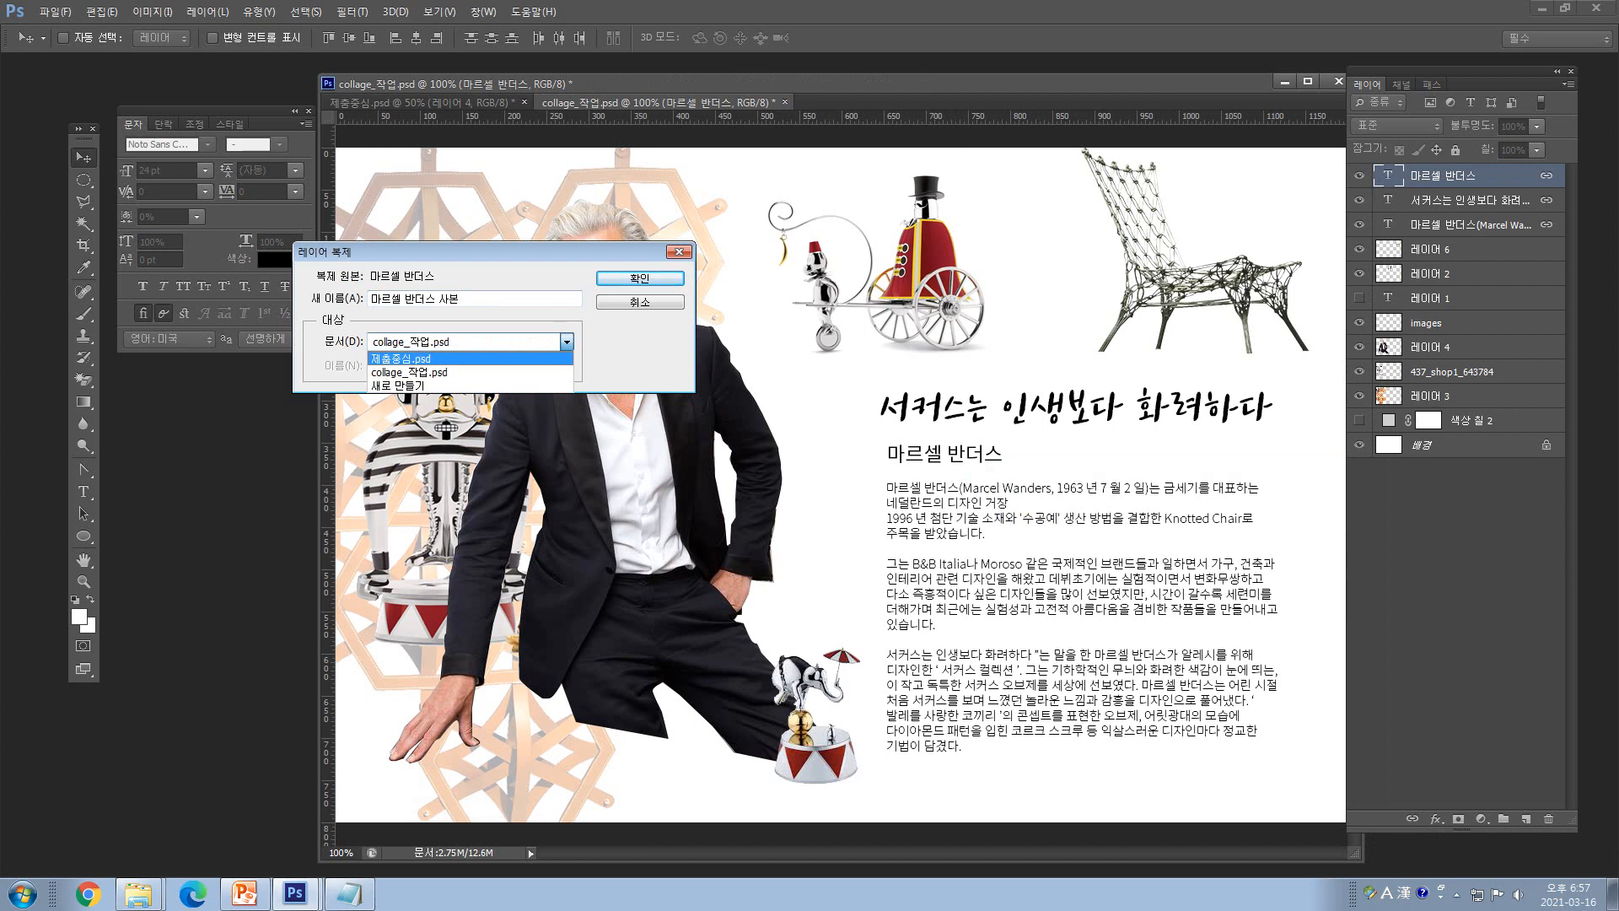
pyautogui.press('Return')
pyautogui.press('Return')
pyautogui.click(435, 103)
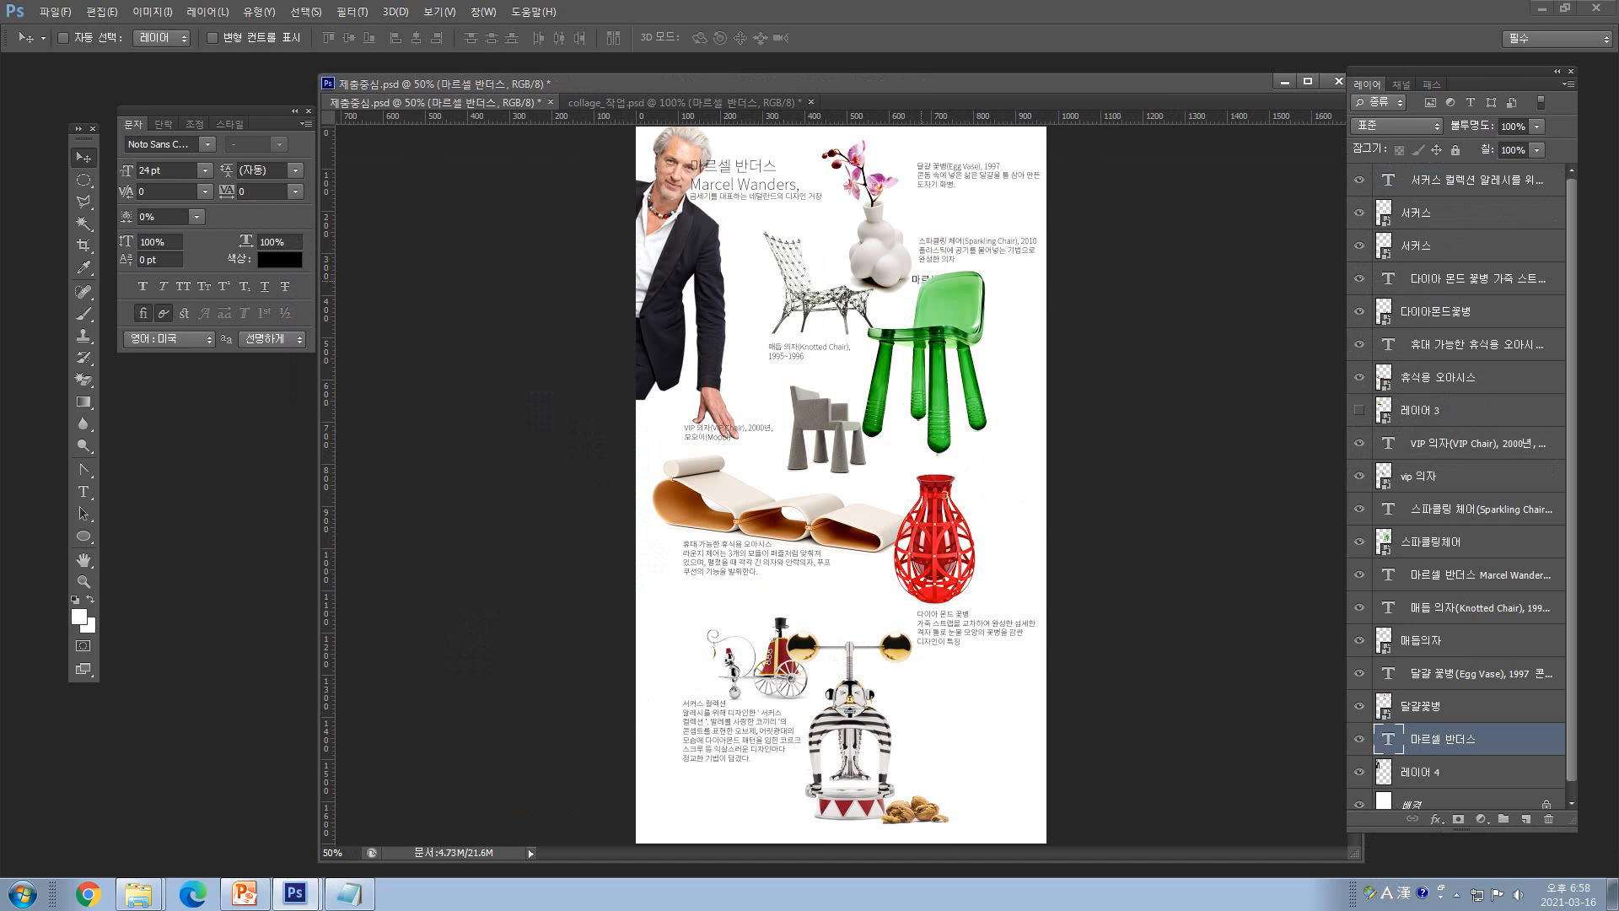
# - Try the copied 마르셀 반더스 title beside the portrait and delete its layer
pyautogui.moveTo(921, 281); pyautogui.dragTo(725, 239)
pyautogui.moveTo(1443, 739); pyautogui.dragTo(1548, 819)
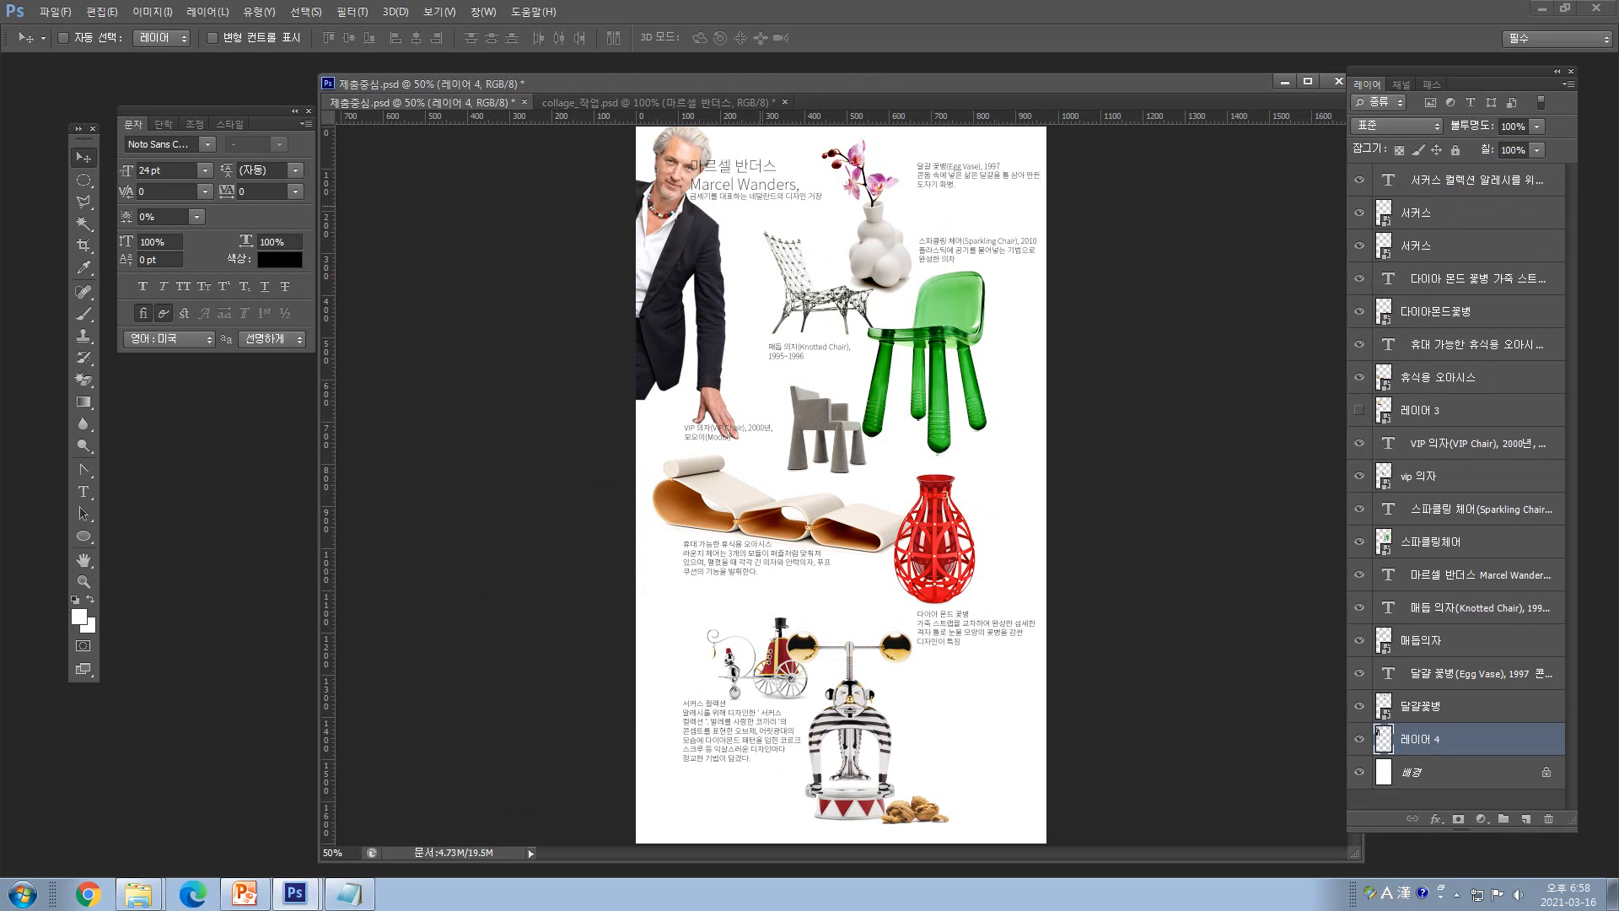
# - Move the portrait layer slightly down and set its opacity to 50%
pyautogui.moveTo(740, 198); pyautogui.dragTo(741, 202)
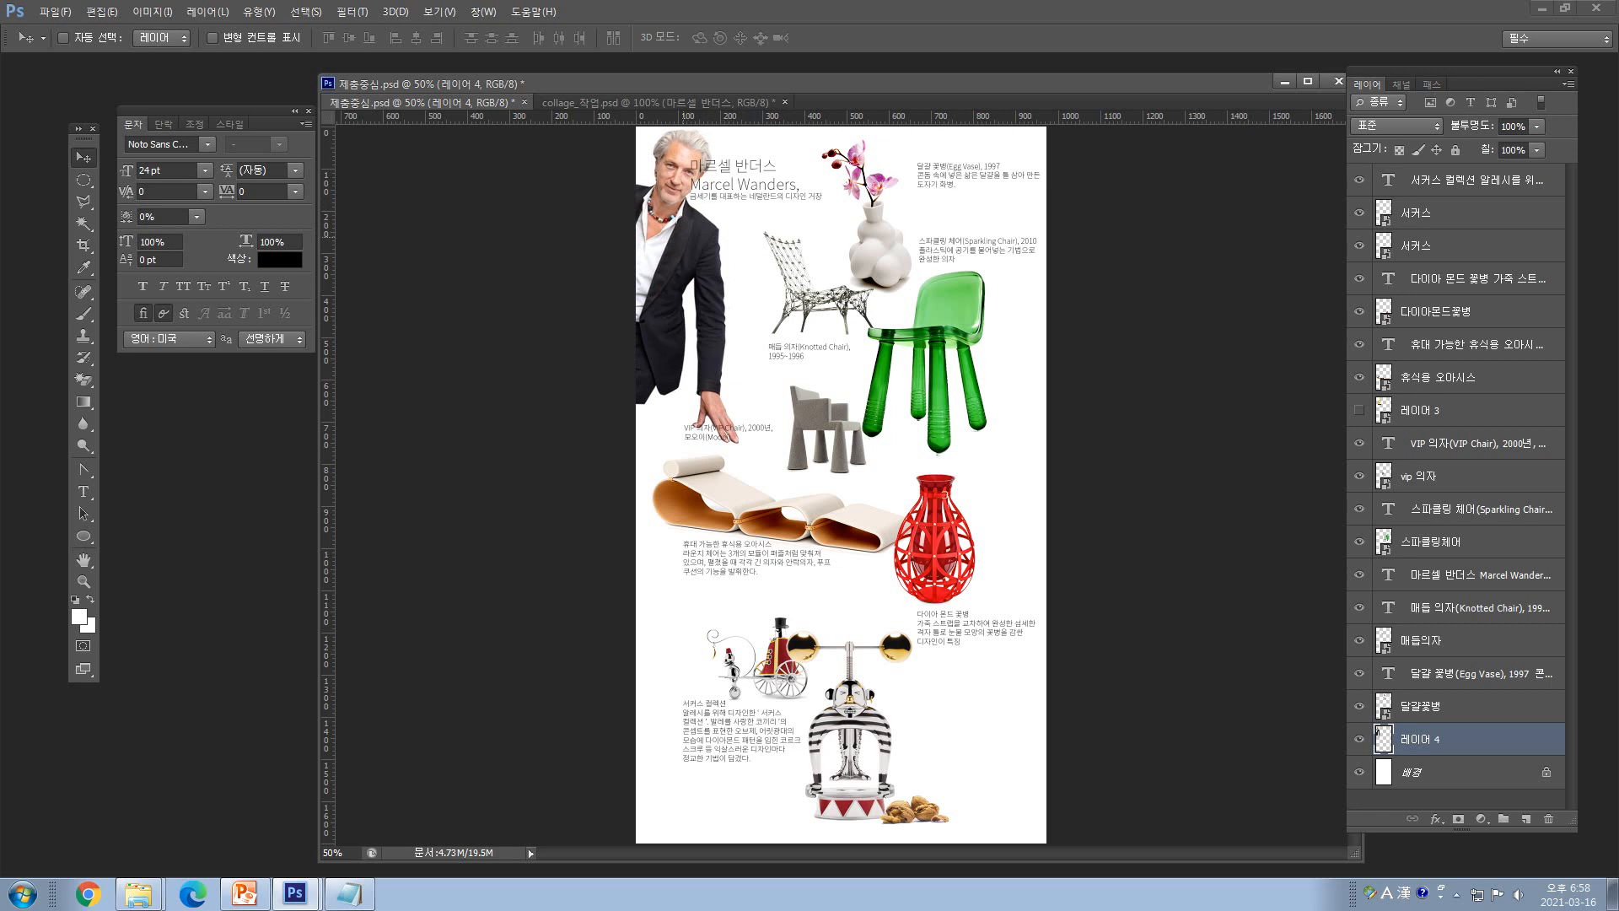
pyautogui.click(208, 12)
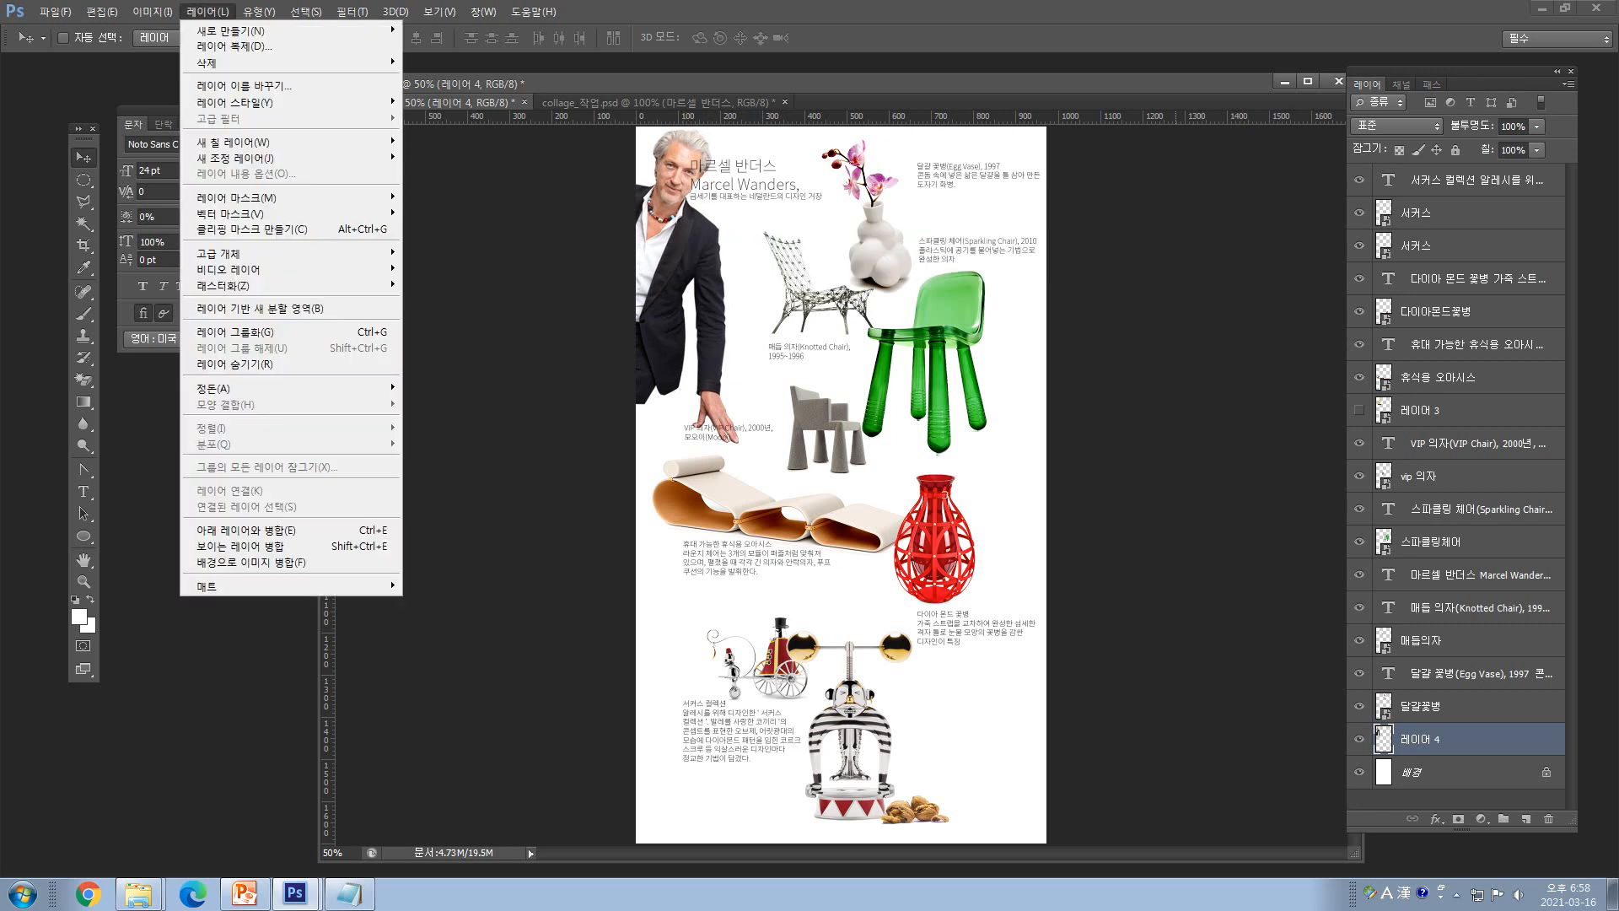
pyautogui.click(1537, 127)
pyautogui.moveTo(1539, 146)
pyautogui.mouseDown()
pyautogui.moveTo(1476, 146)
pyautogui.moveTo(1521, 147)
pyautogui.mouseUp()
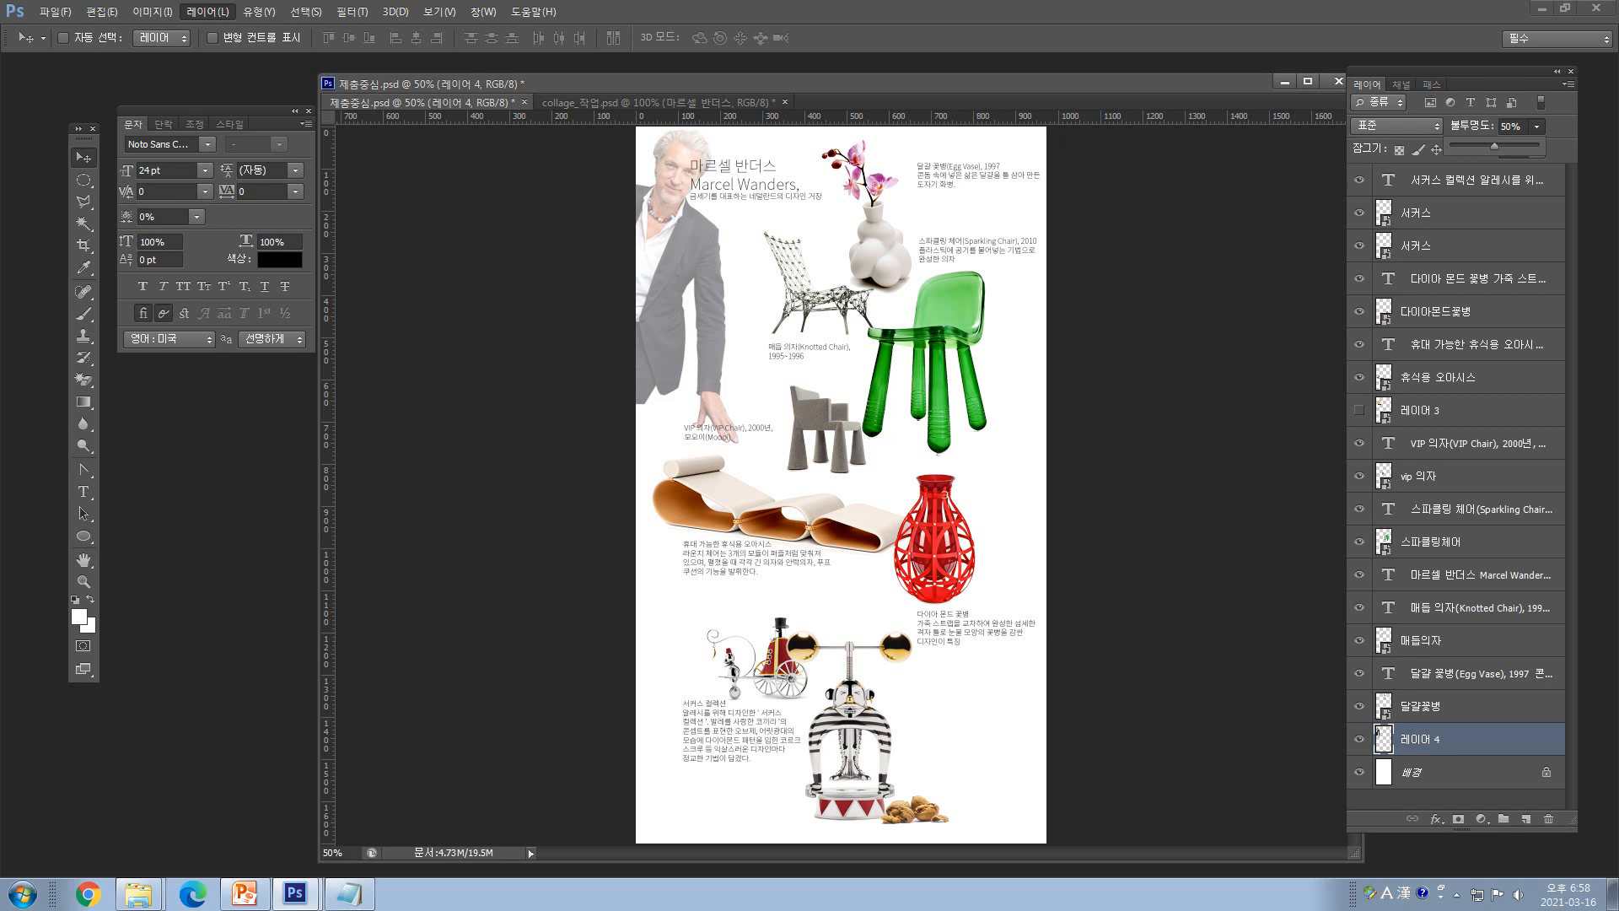
pyautogui.click(760, 247)
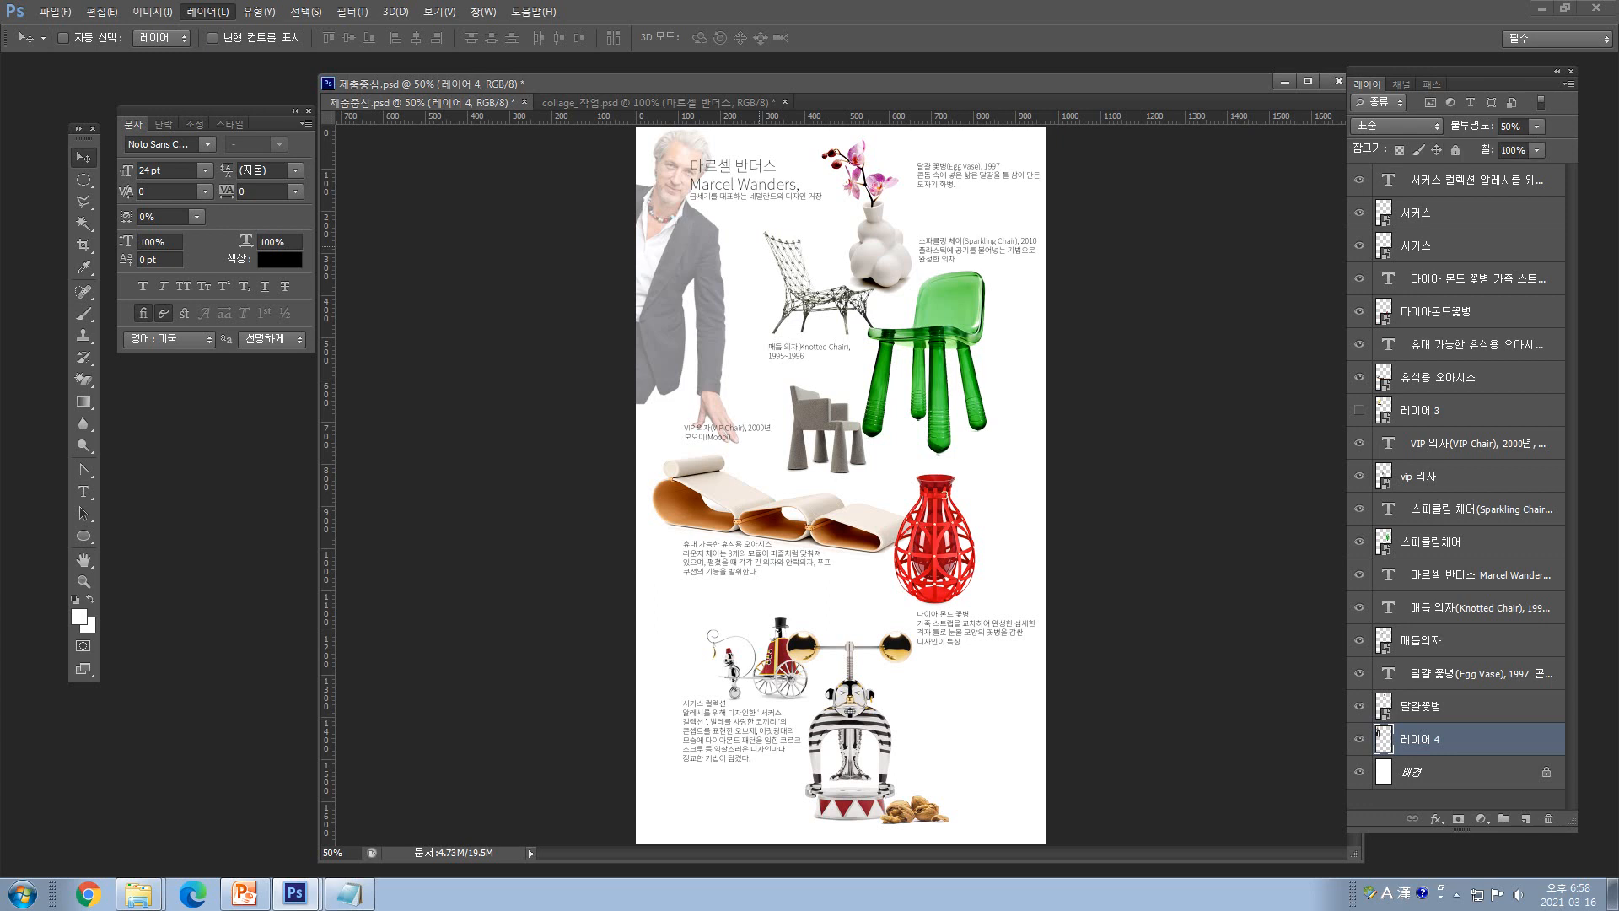
# - Set the Korean name line of the Marcel Wanders title to Noto Sans Korean Bold
pyautogui.rightClick(743, 163)
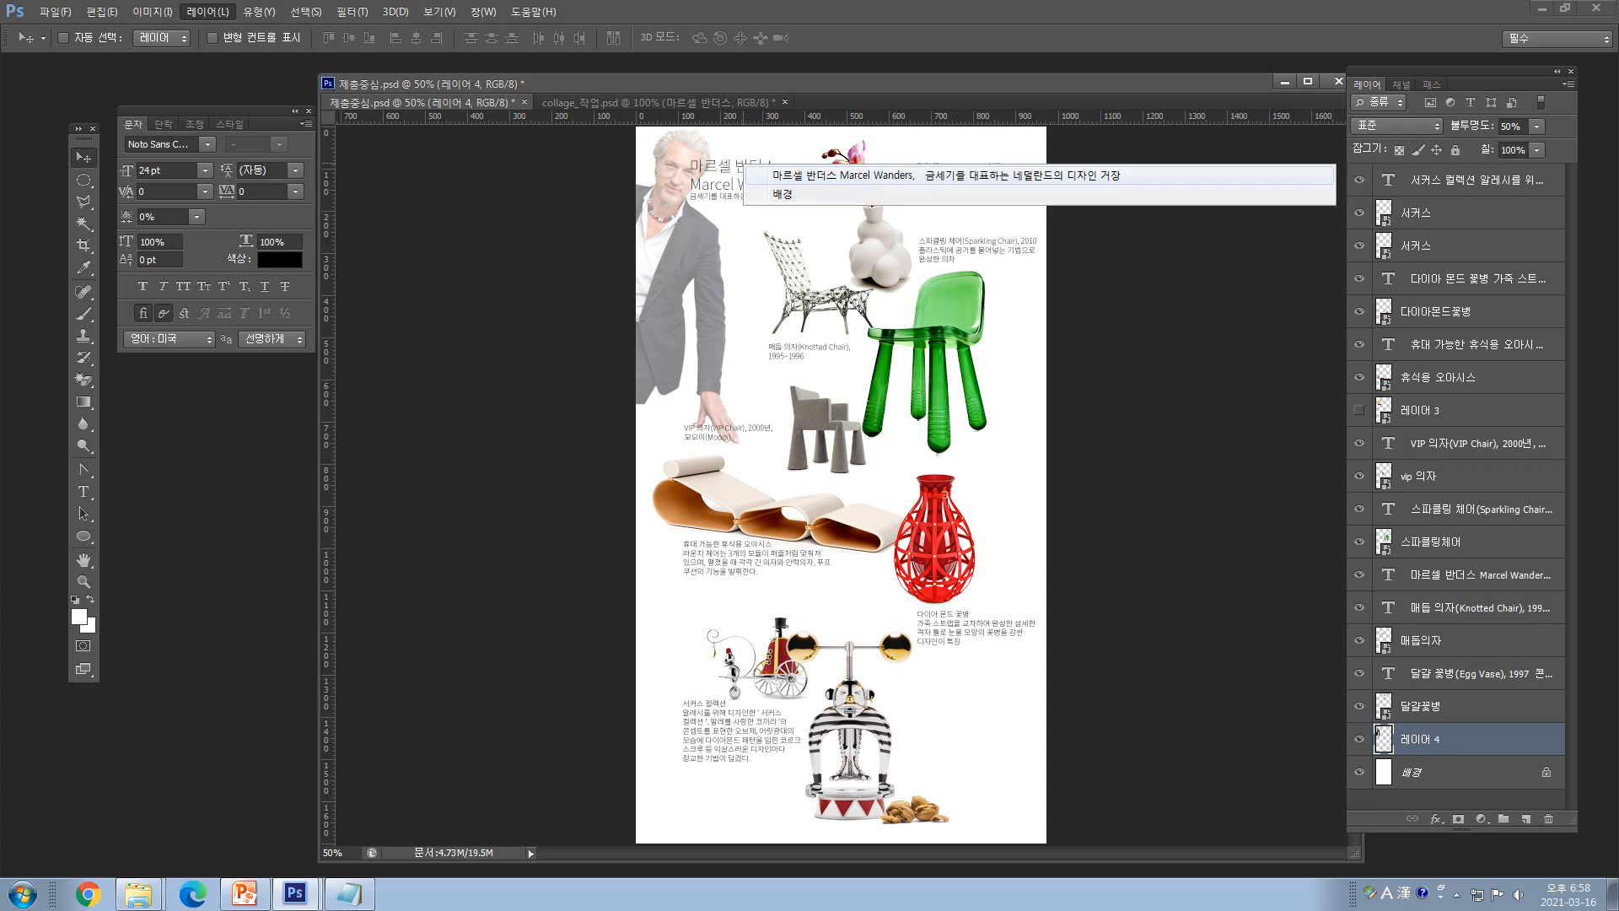
pyautogui.click(780, 174)
pyautogui.click(83, 491)
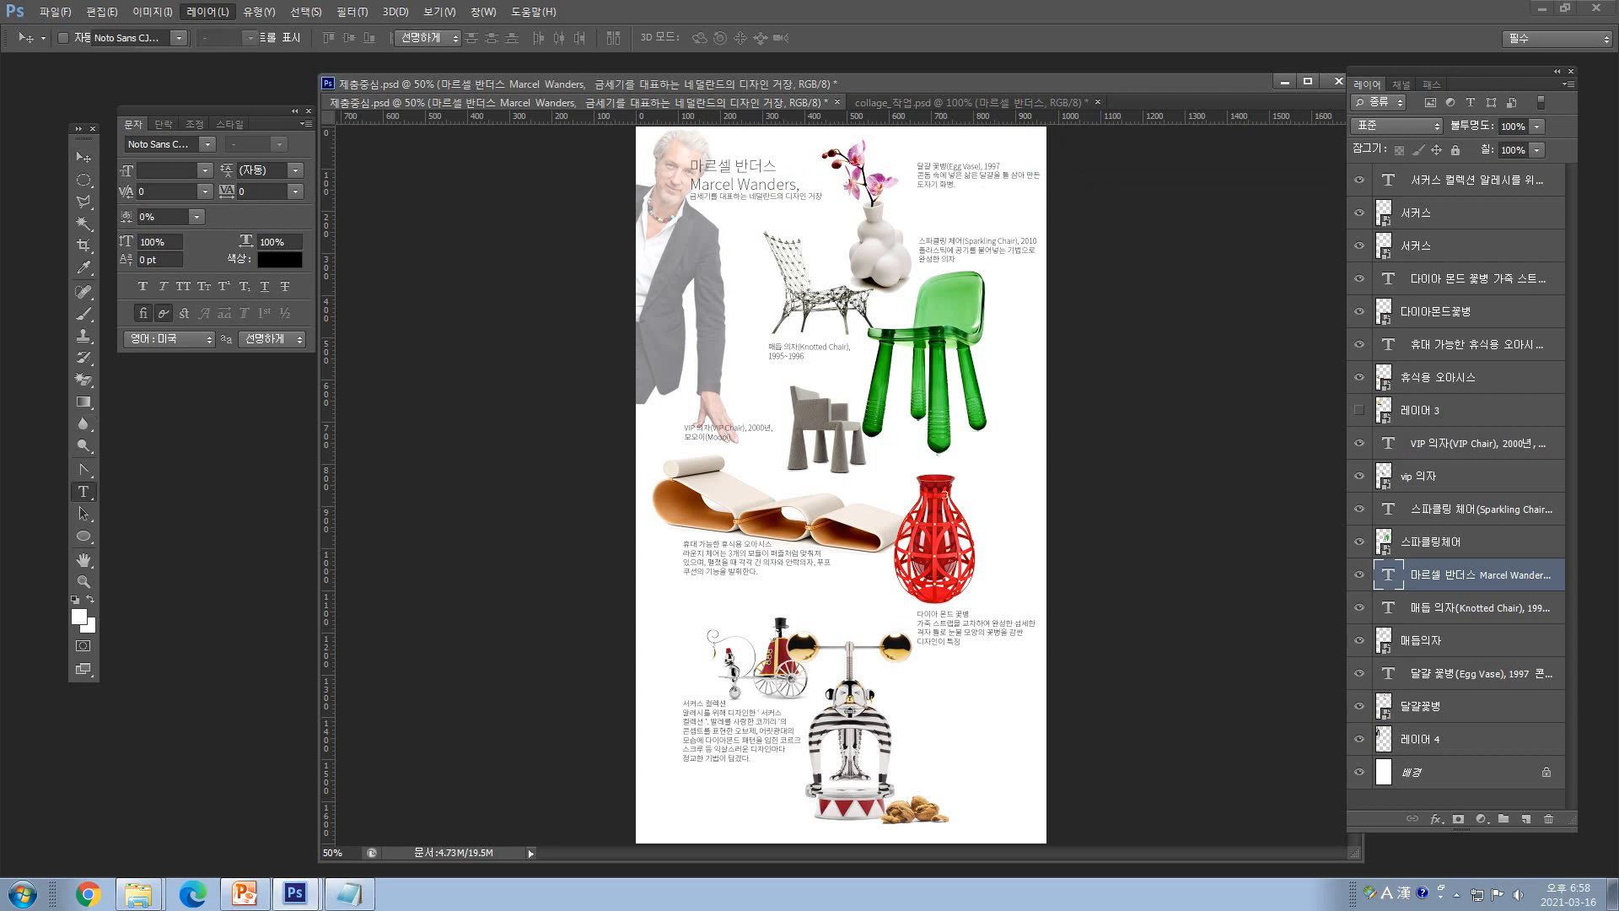
pyautogui.click(704, 167)
pyautogui.moveTo(691, 168); pyautogui.dragTo(788, 167)
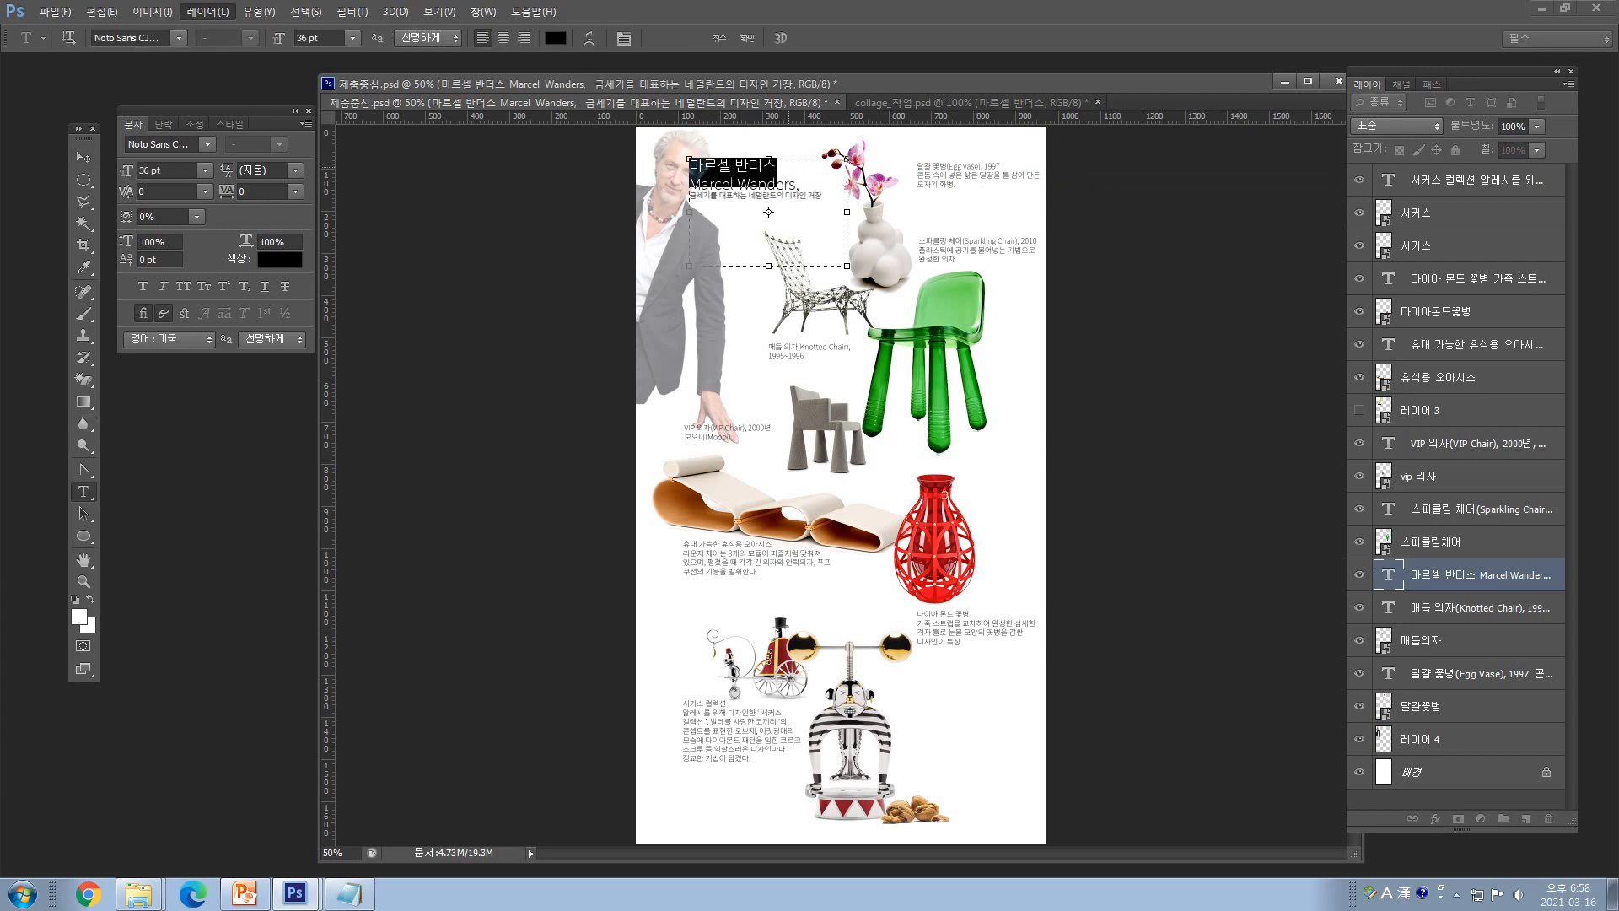
pyautogui.click(207, 144)
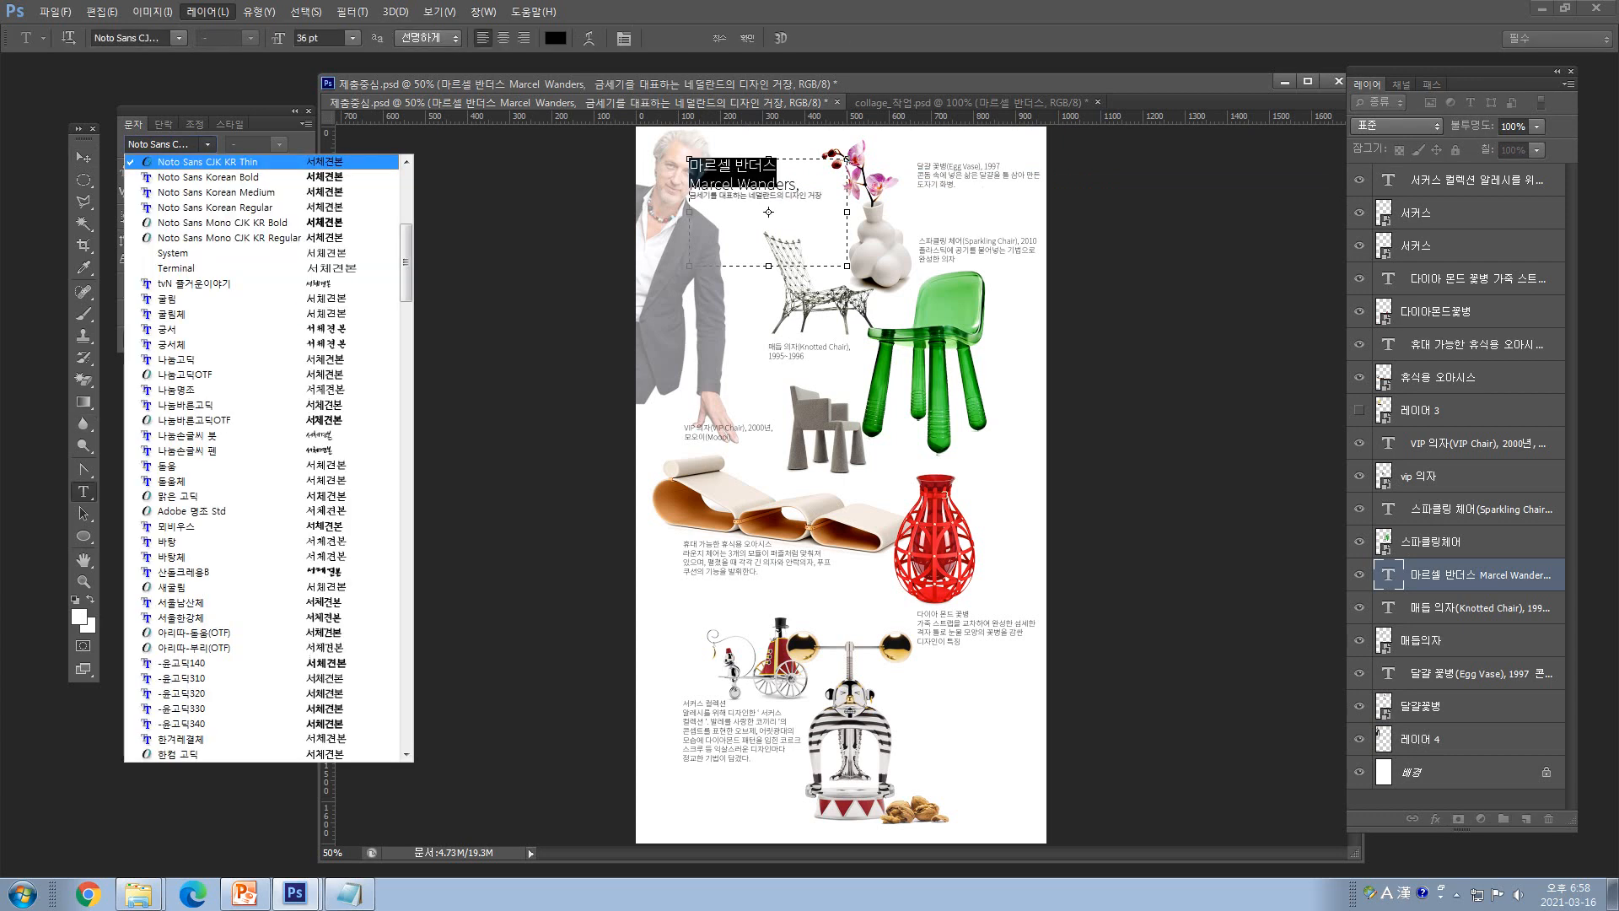
pyautogui.click(208, 176)
pyautogui.click(84, 157)
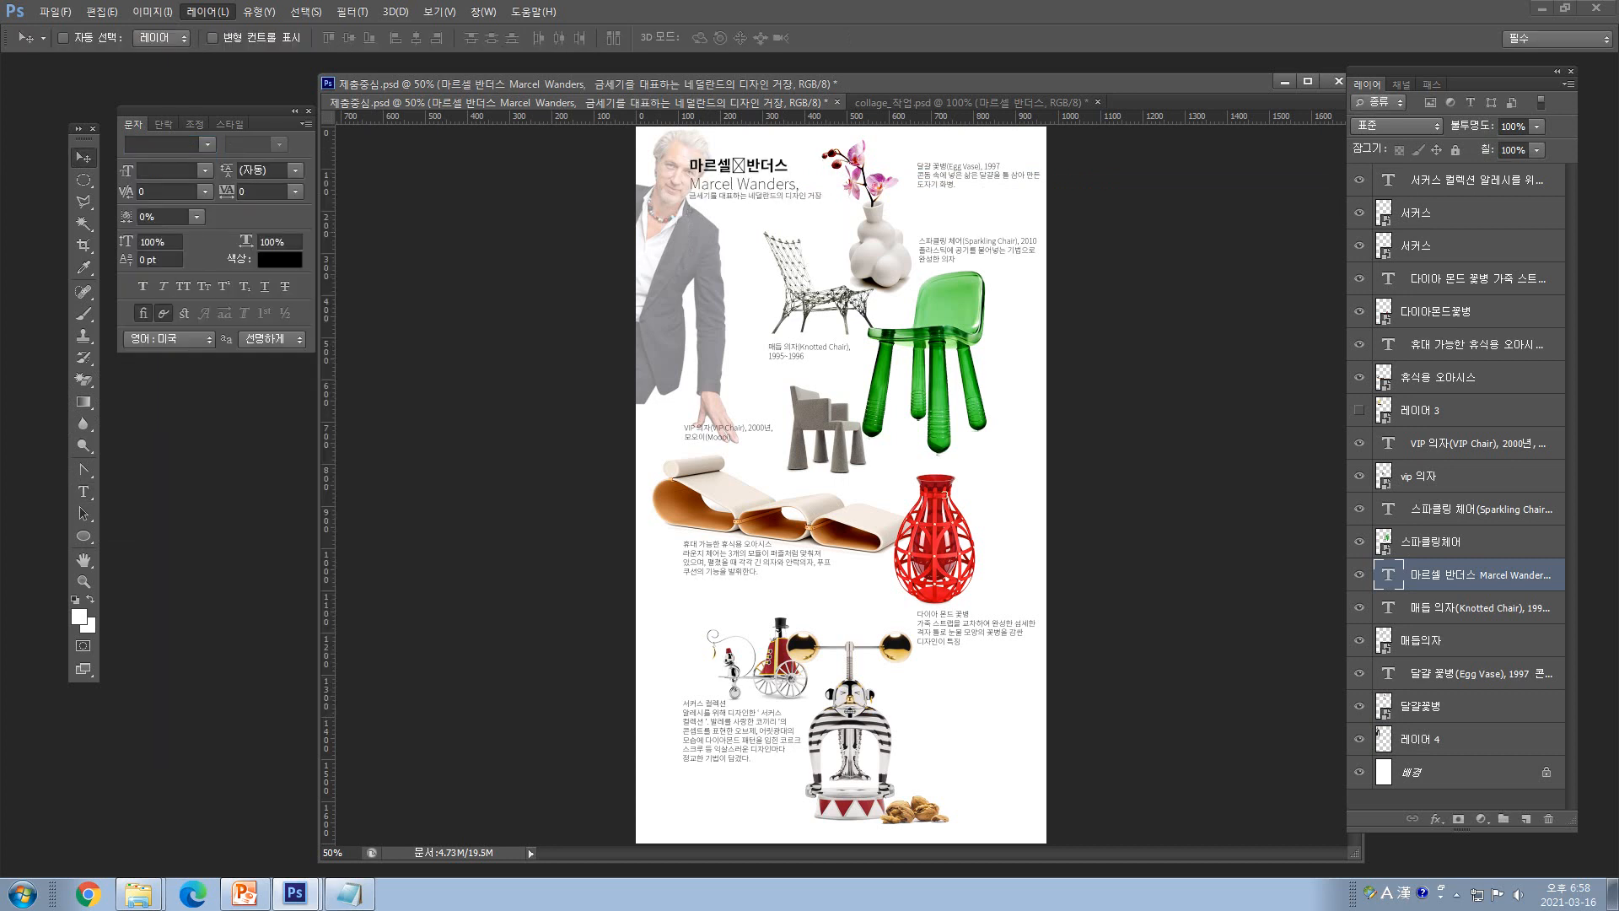
# - Remove the space in the Korean name so it reads 마르셀반더스 and move the title block slightly up
pyautogui.click(84, 491)
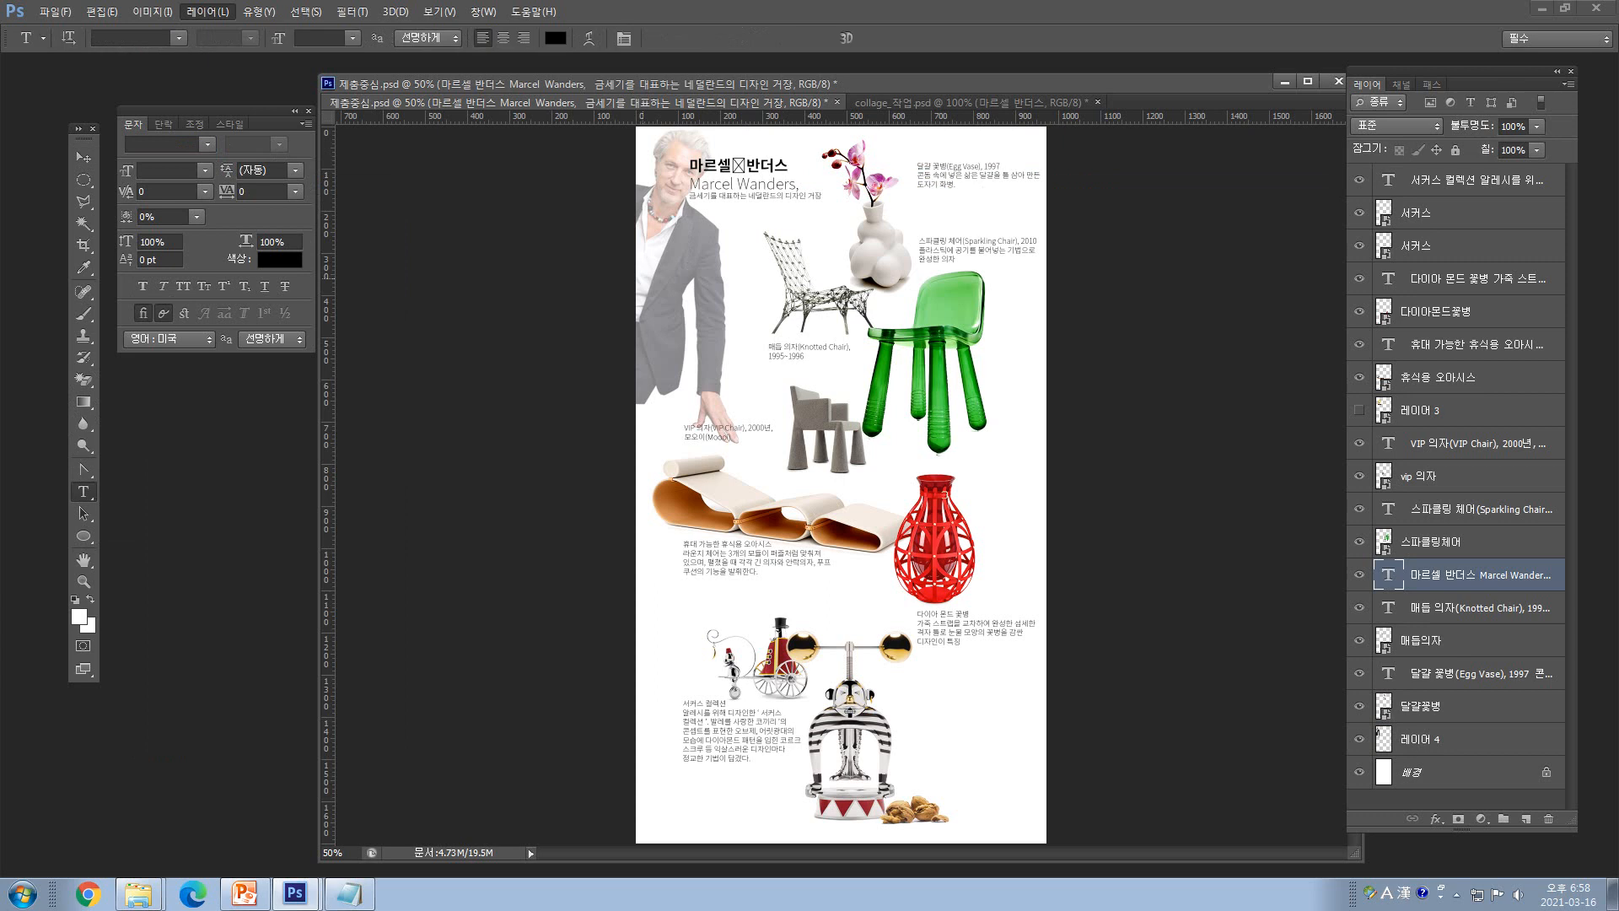
pyautogui.click(741, 172)
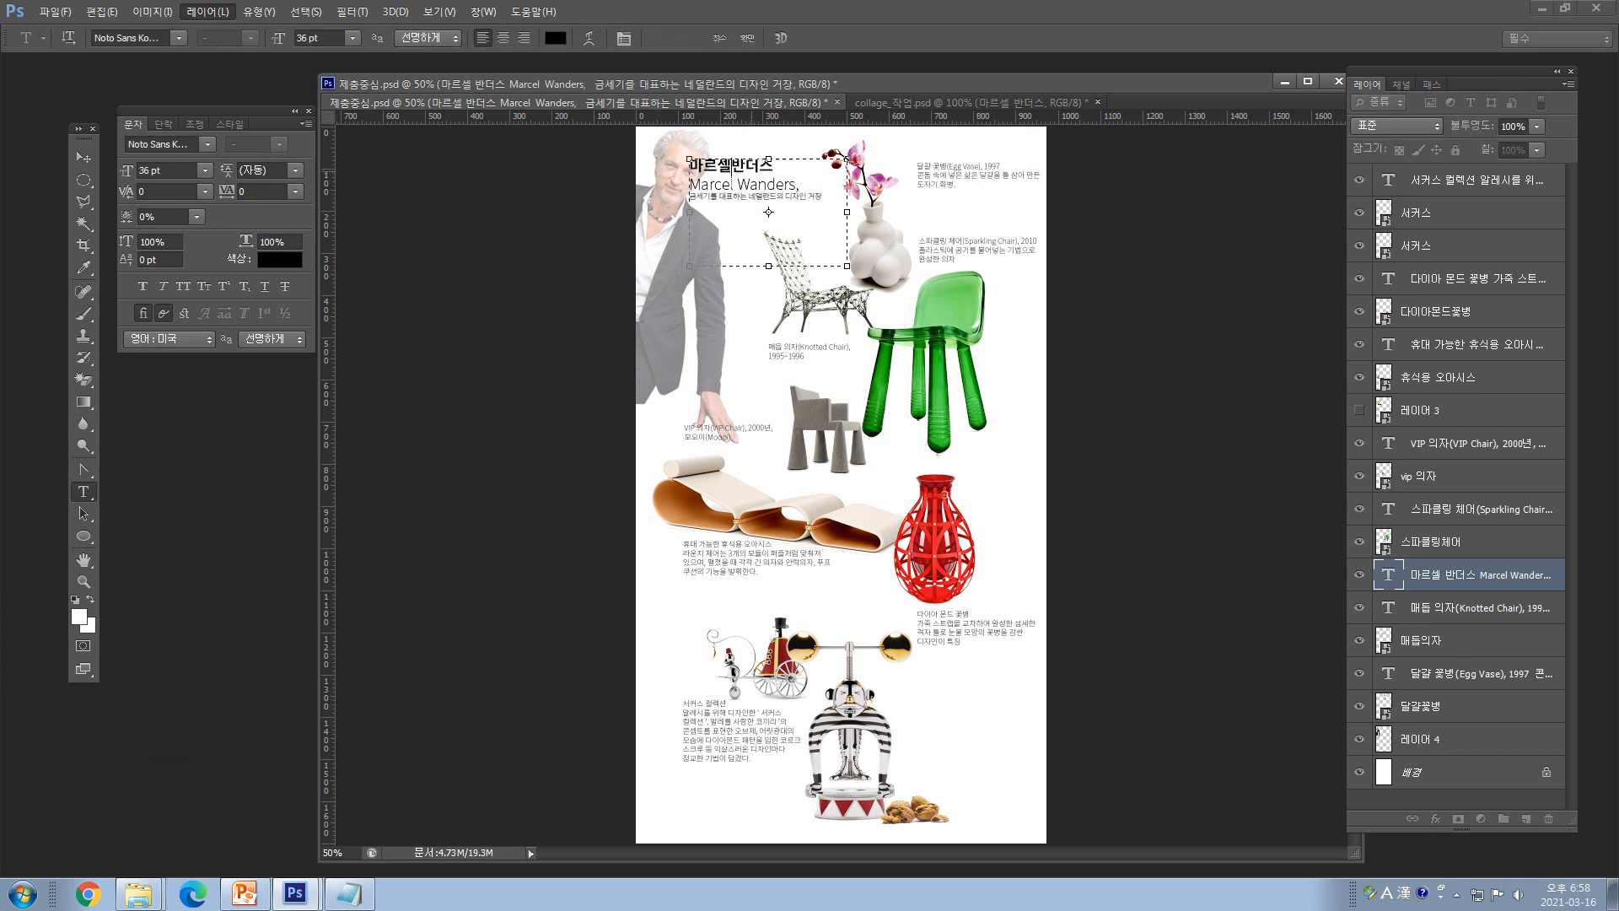
pyautogui.press('BackSpace')
pyautogui.click(83, 157)
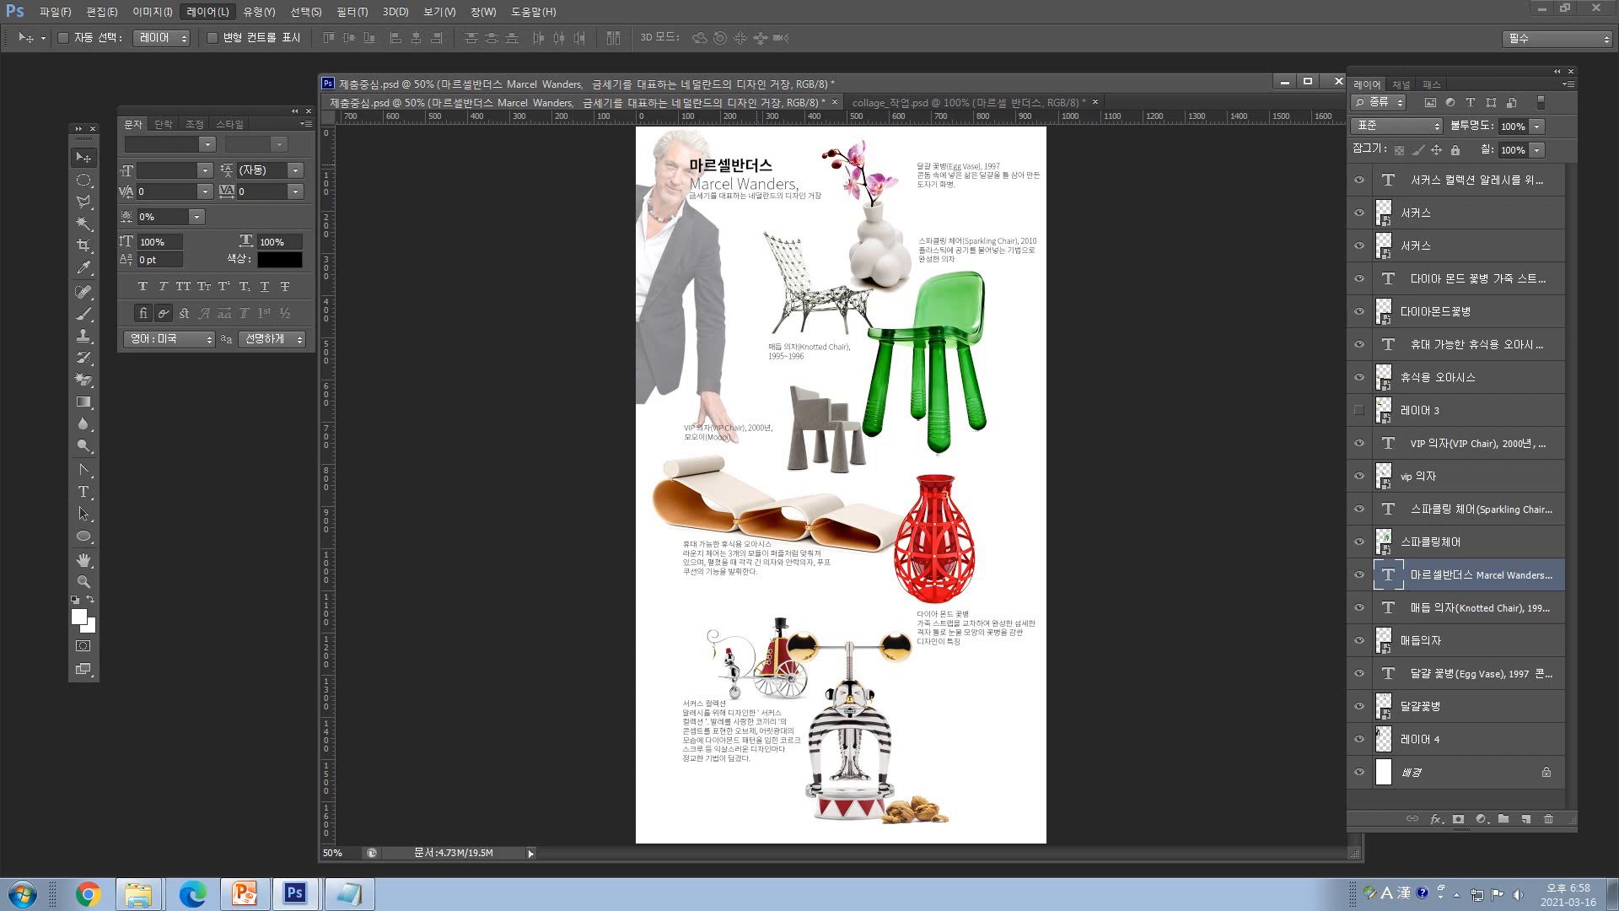
pyautogui.moveTo(756, 164); pyautogui.dragTo(756, 158)
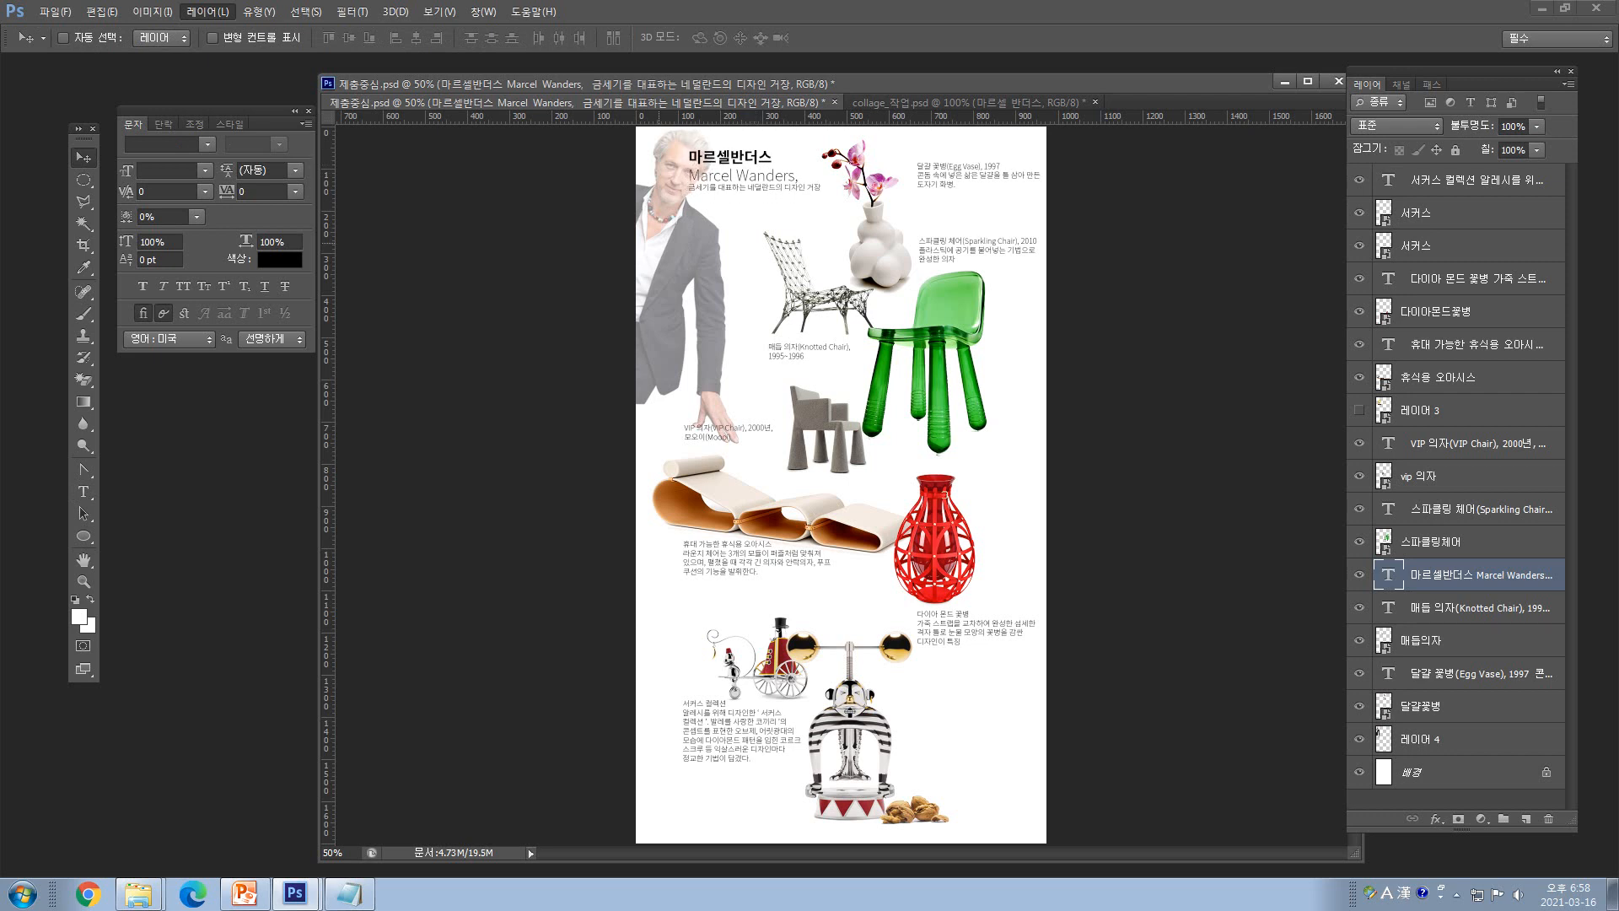
# - Shift the faded portrait slightly left, away from the title, and save the document
pyautogui.rightClick(658, 243)
pyautogui.click(696, 253)
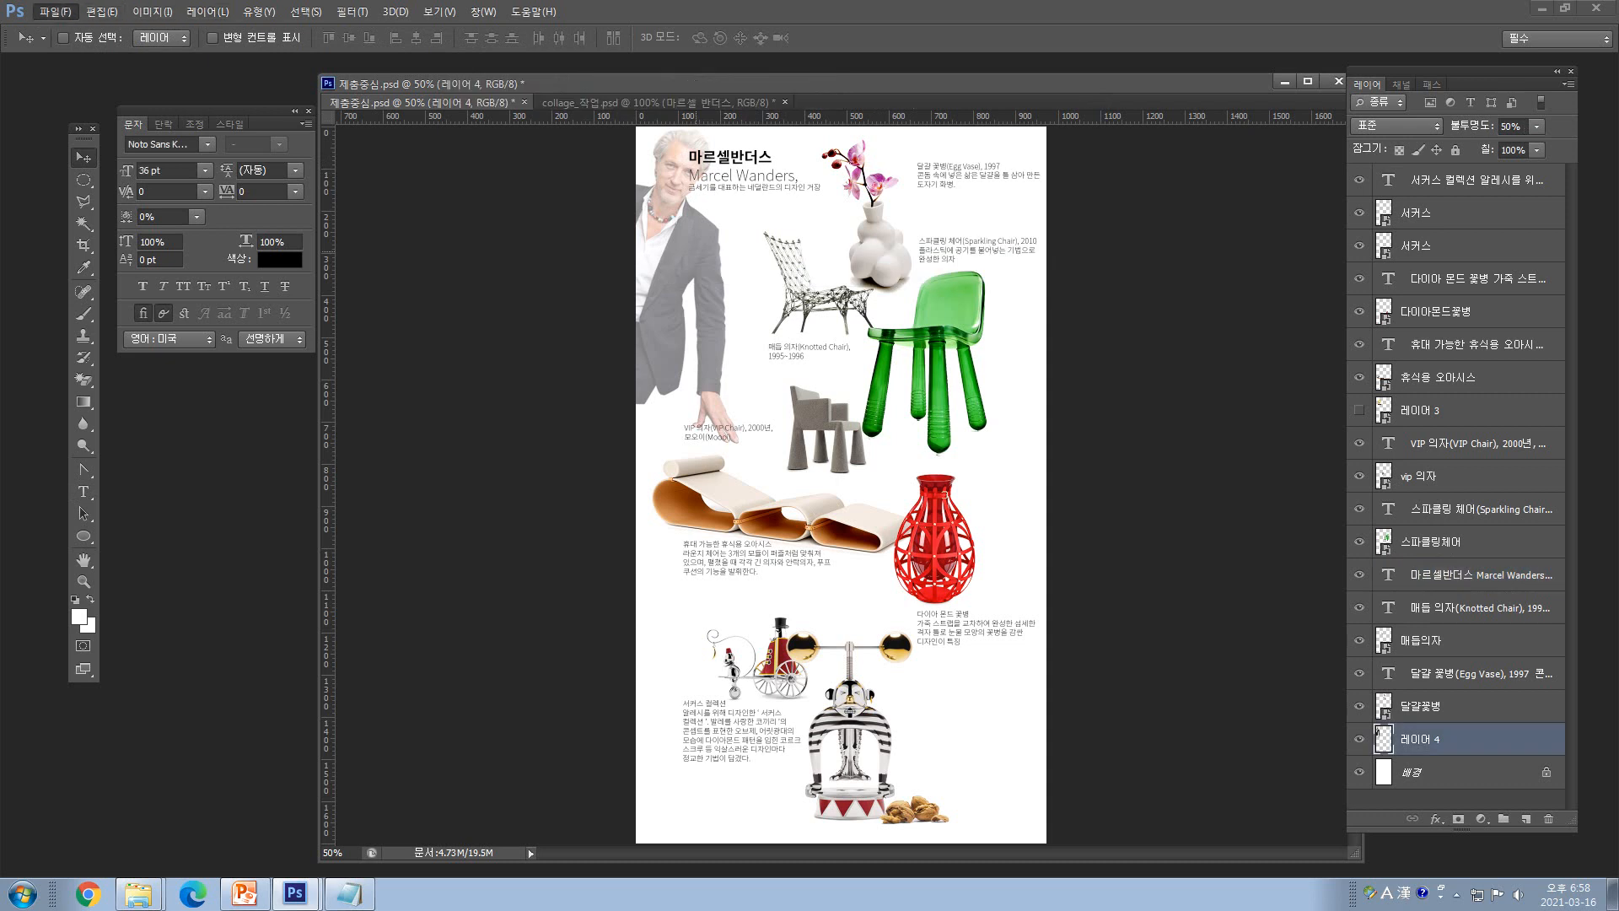
pyautogui.press('Left')
pyautogui.moveTo(699, 252); pyautogui.dragTo(691, 251)
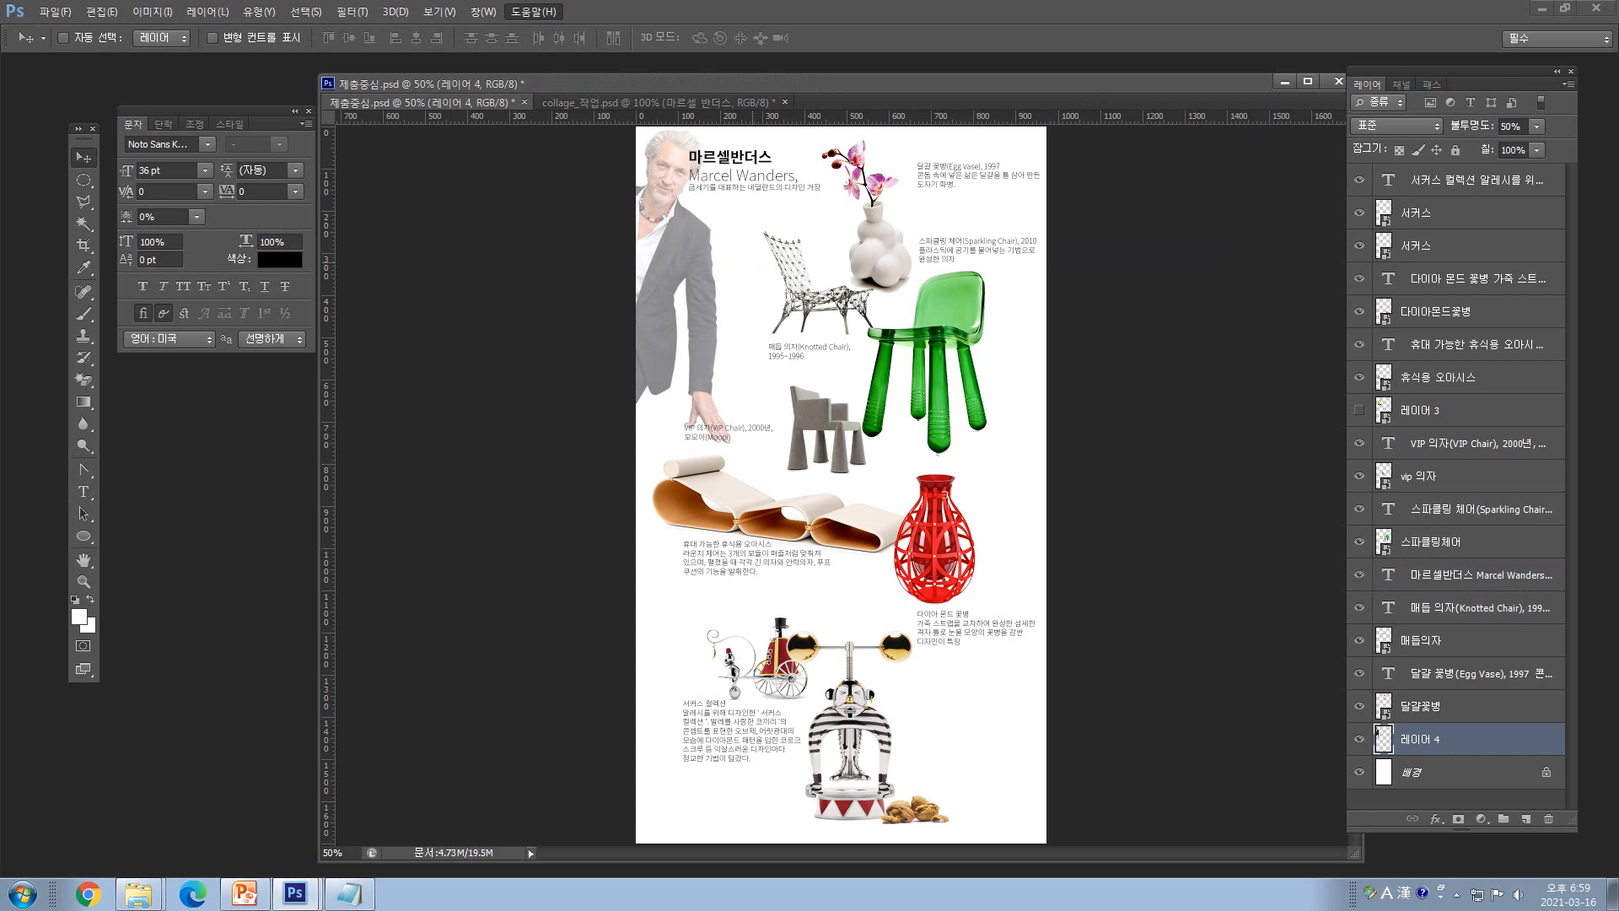
pyautogui.hotkey('ctrl', 's')
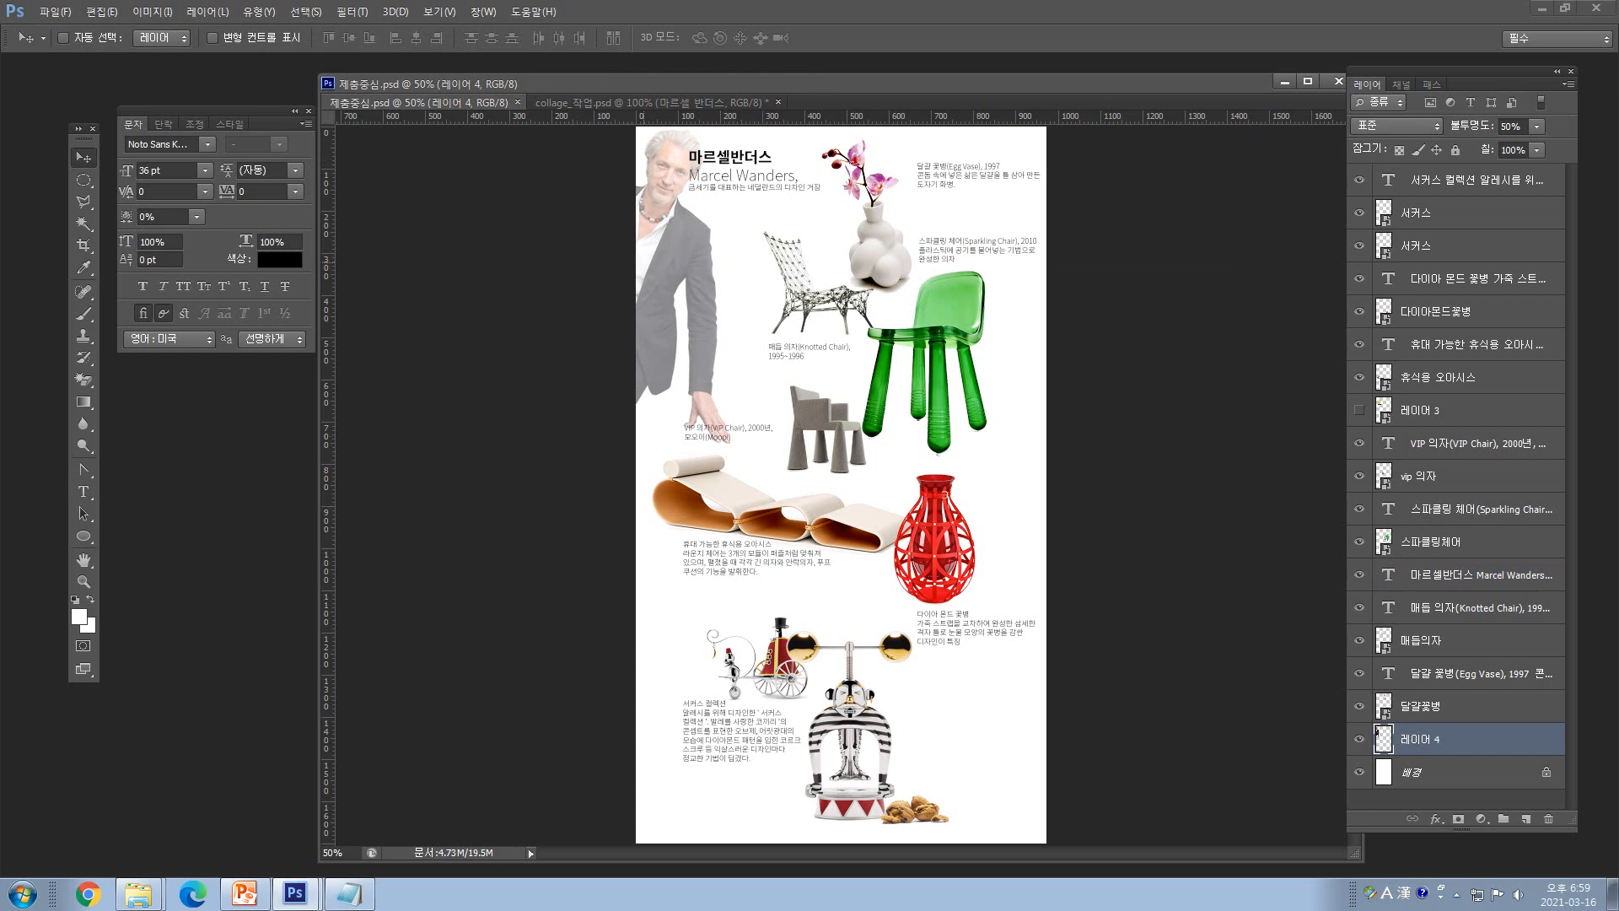
# - Create a new RGB document 1200 pixels wide and 600 pixels high at 72 pixels/inch with a white background
pyautogui.hotkey('alt', 'f')
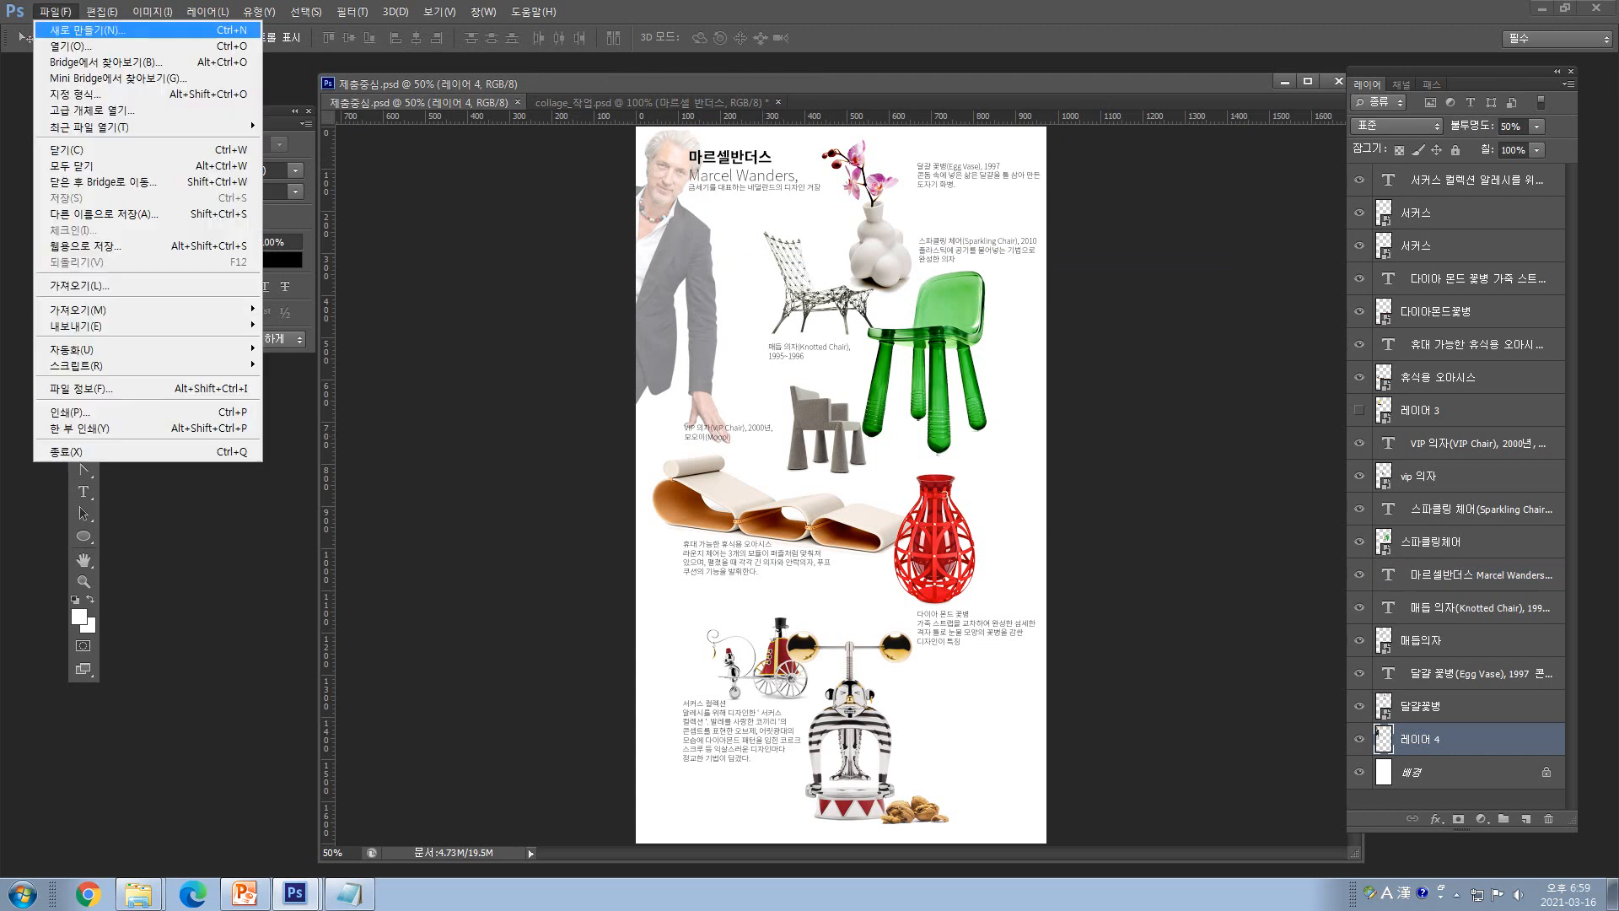
pyautogui.press('Return')
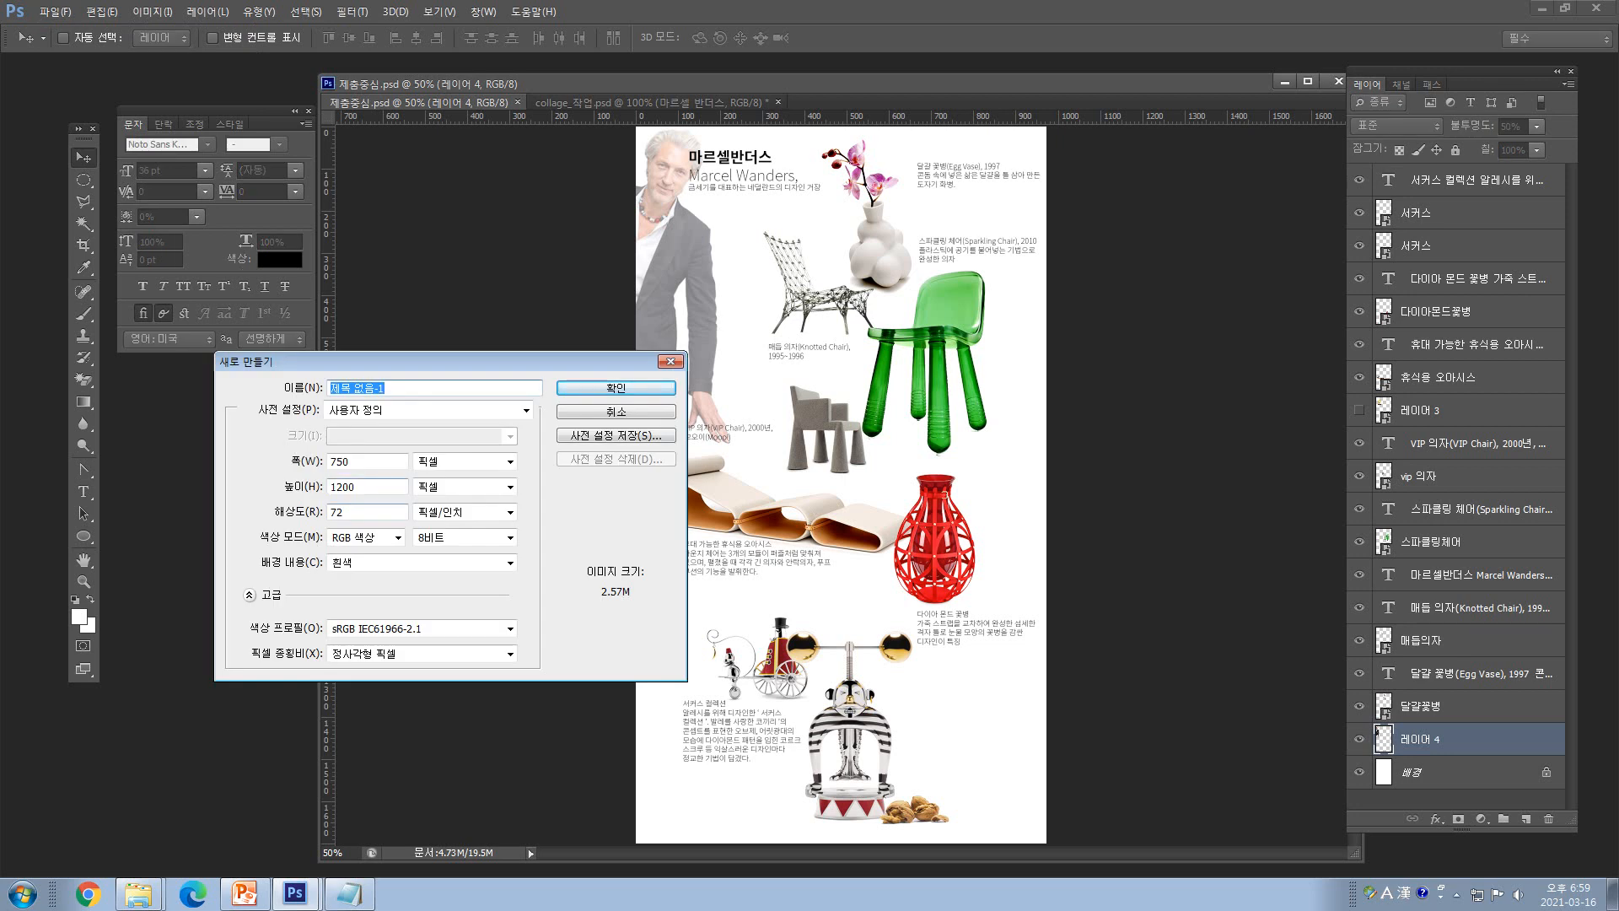
pyautogui.doubleClick(340, 462)
pyautogui.write('129')
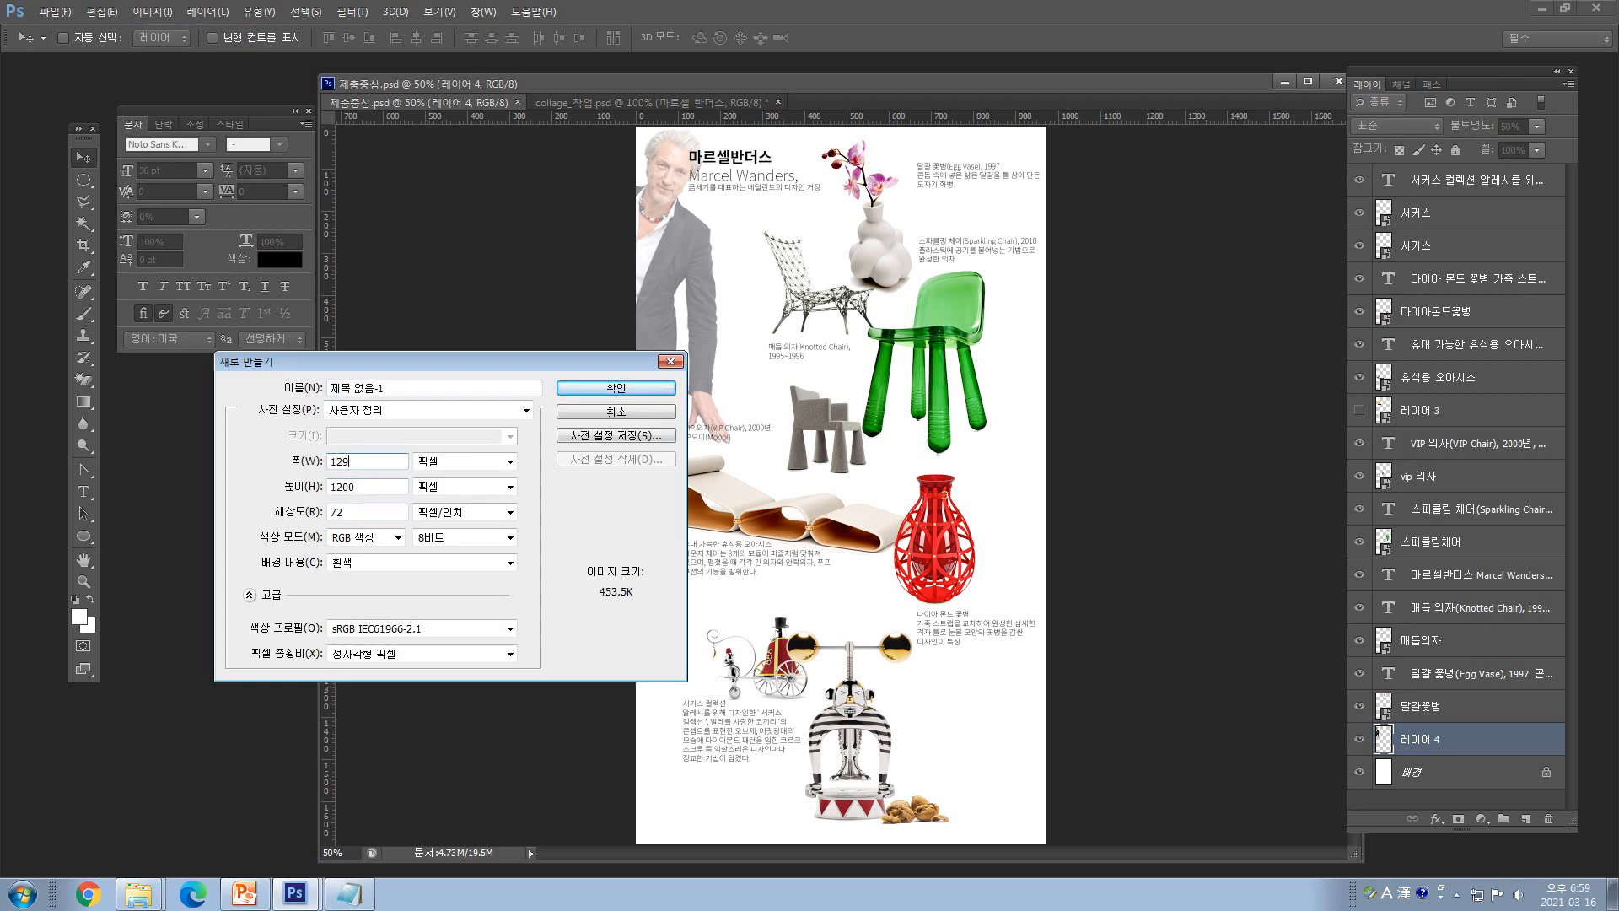
pyautogui.press('BackSpace')
pyautogui.write('00')
pyautogui.press('Tab')
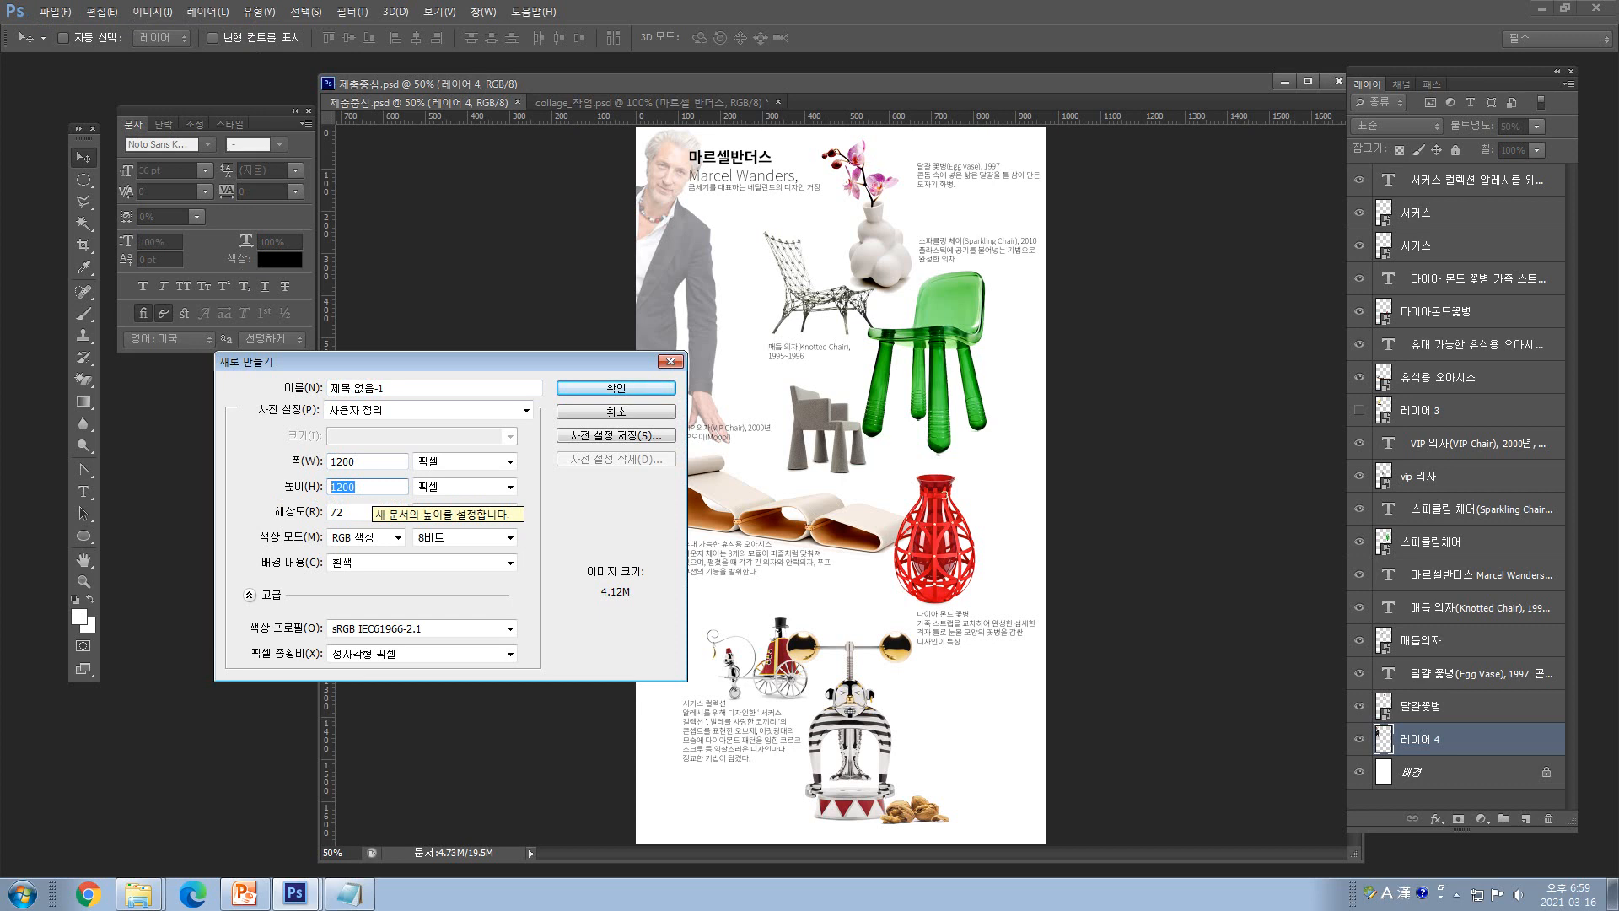
pyautogui.write('500')
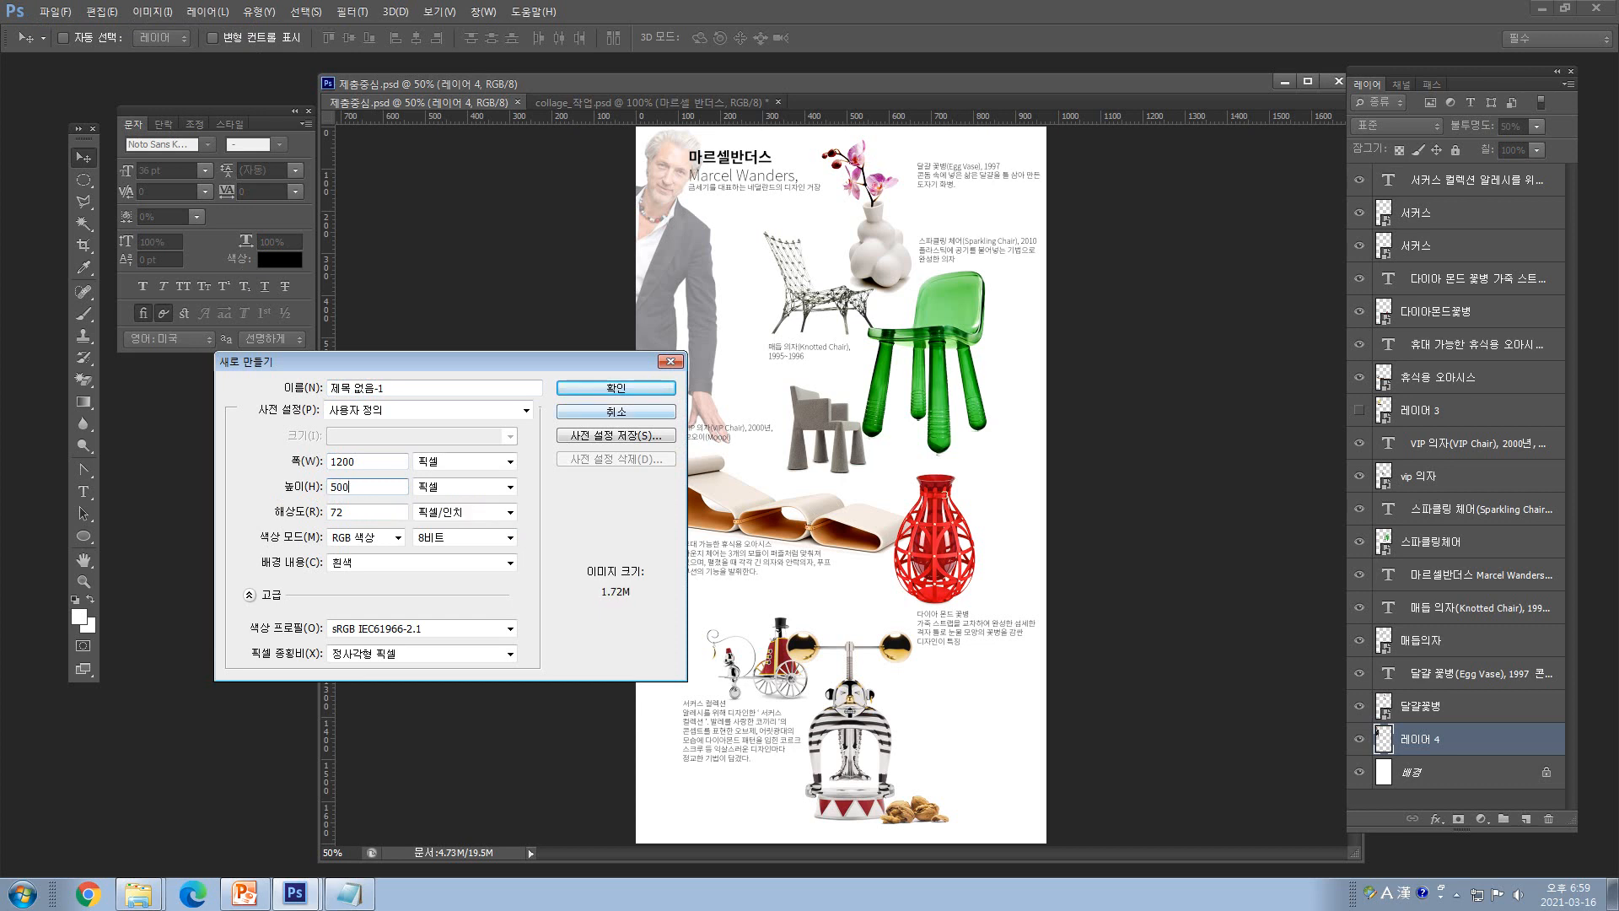
pyautogui.hotkey('ctrl', 'a')
pyautogui.write('600')
pyautogui.press('Return')
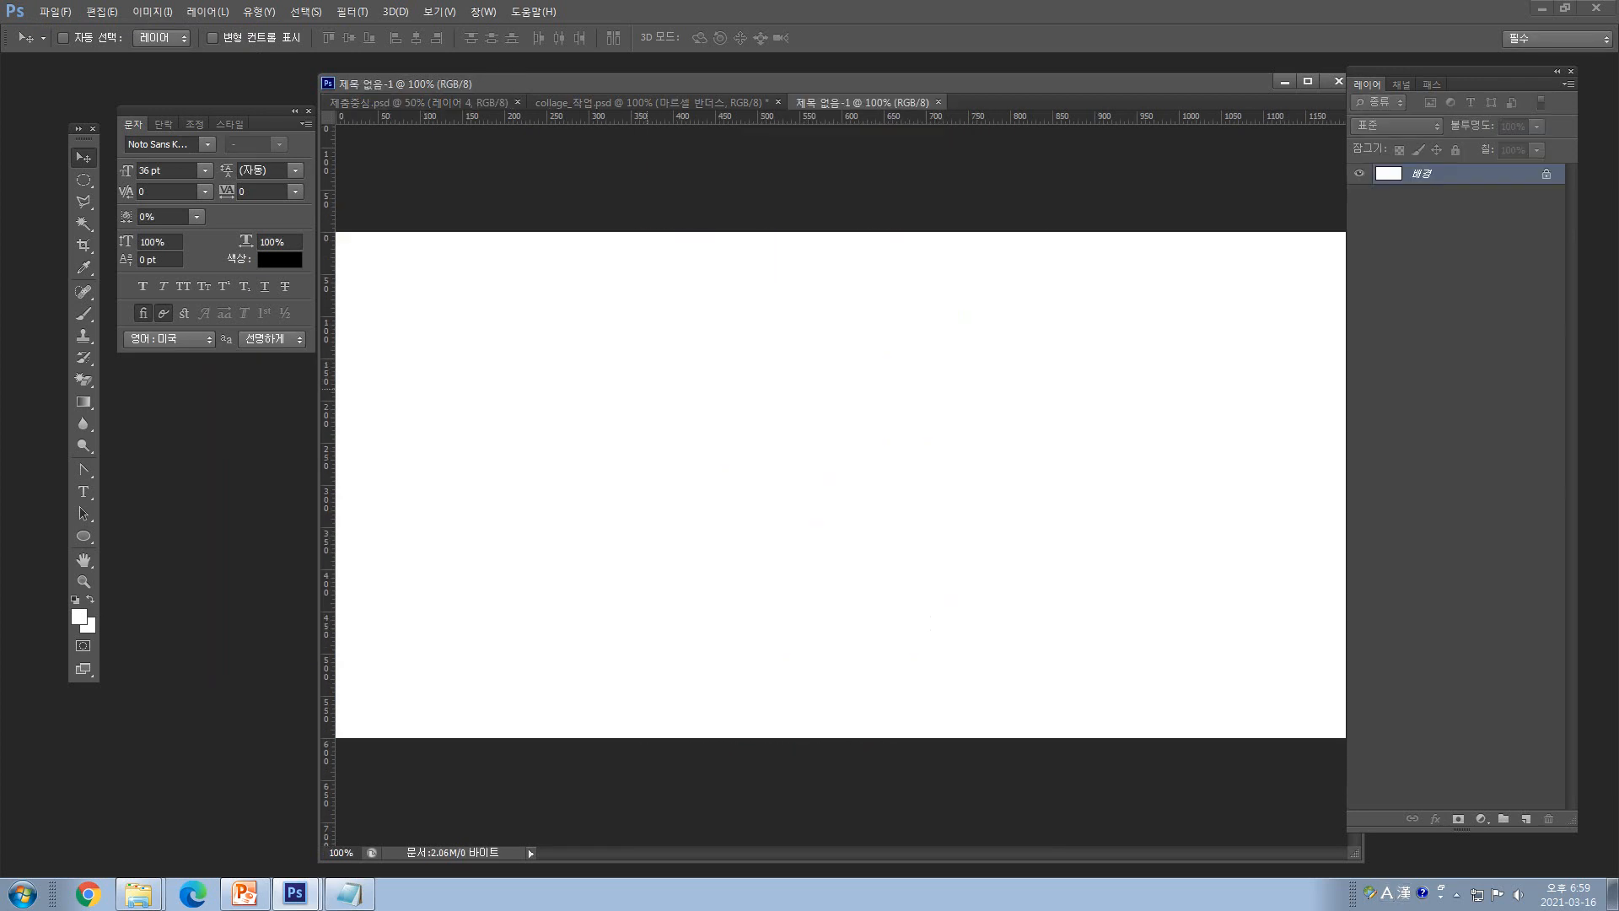
# - Widen the document window and switch to collage_작업.psd by way of 제출중심.psd
pyautogui.moveTo(318, 472); pyautogui.dragTo(163, 472)
pyautogui.click(522, 103)
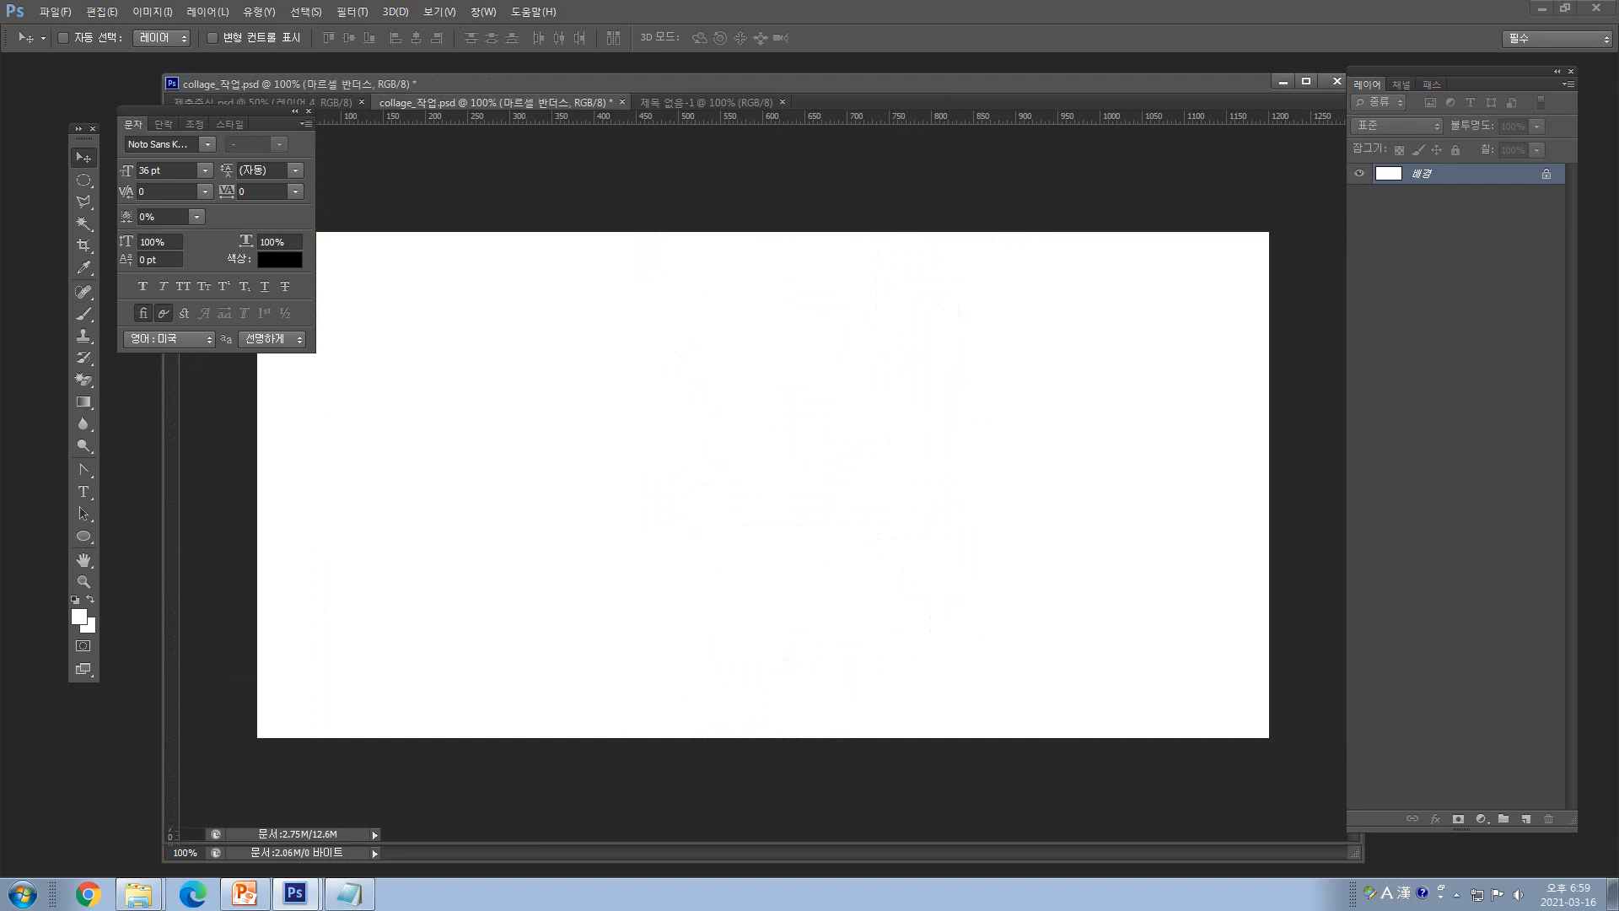
pyautogui.click(325, 102)
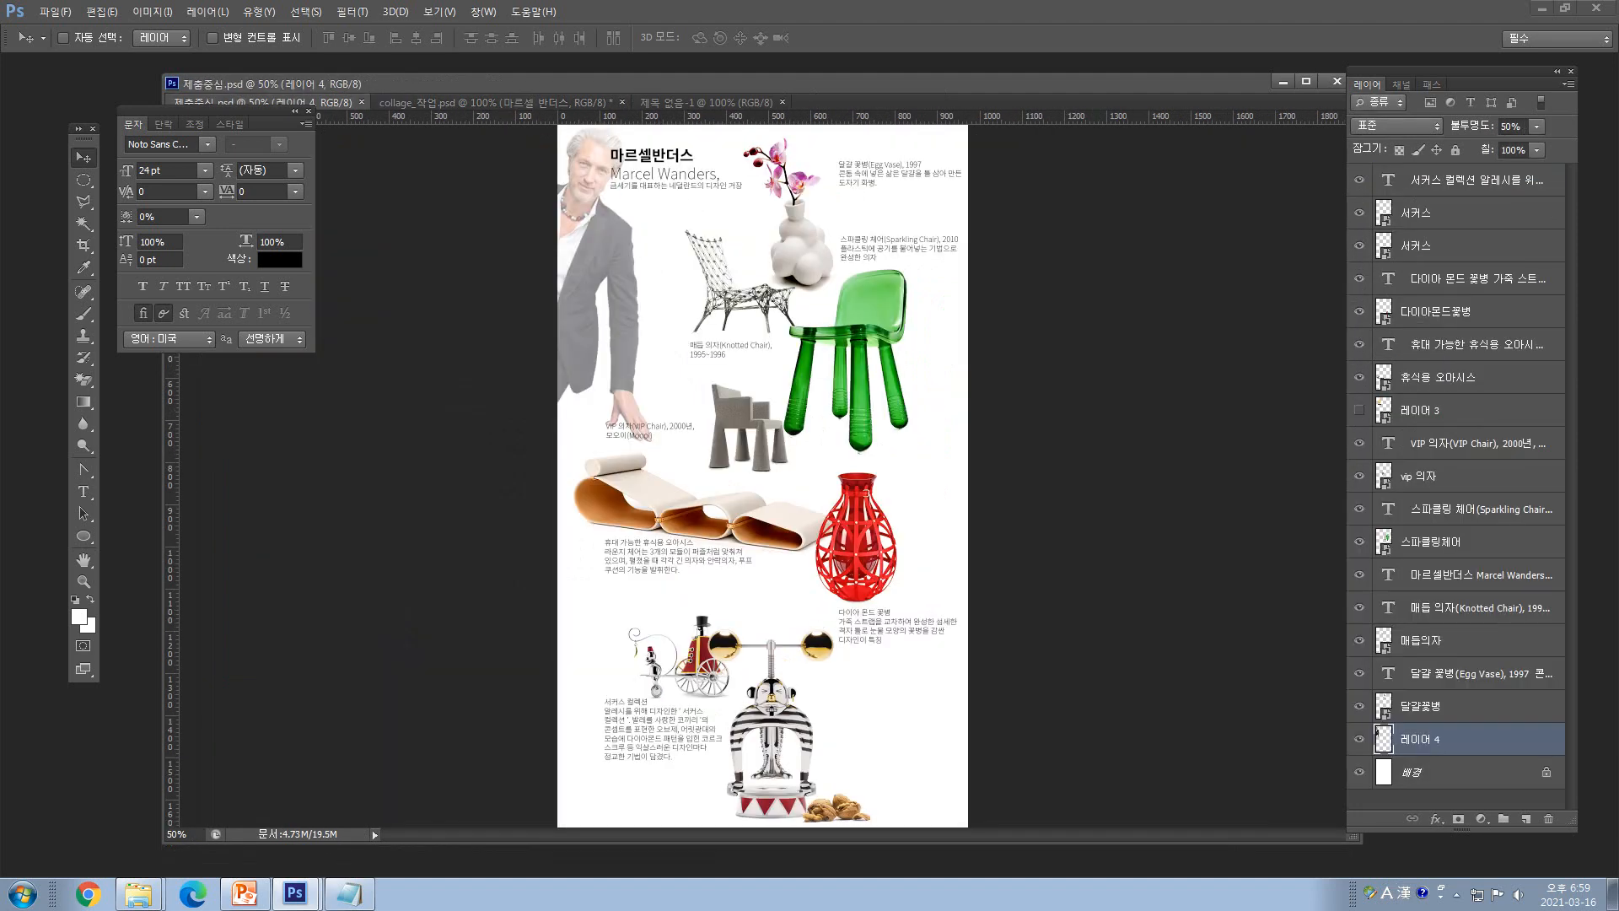
pyautogui.click(498, 102)
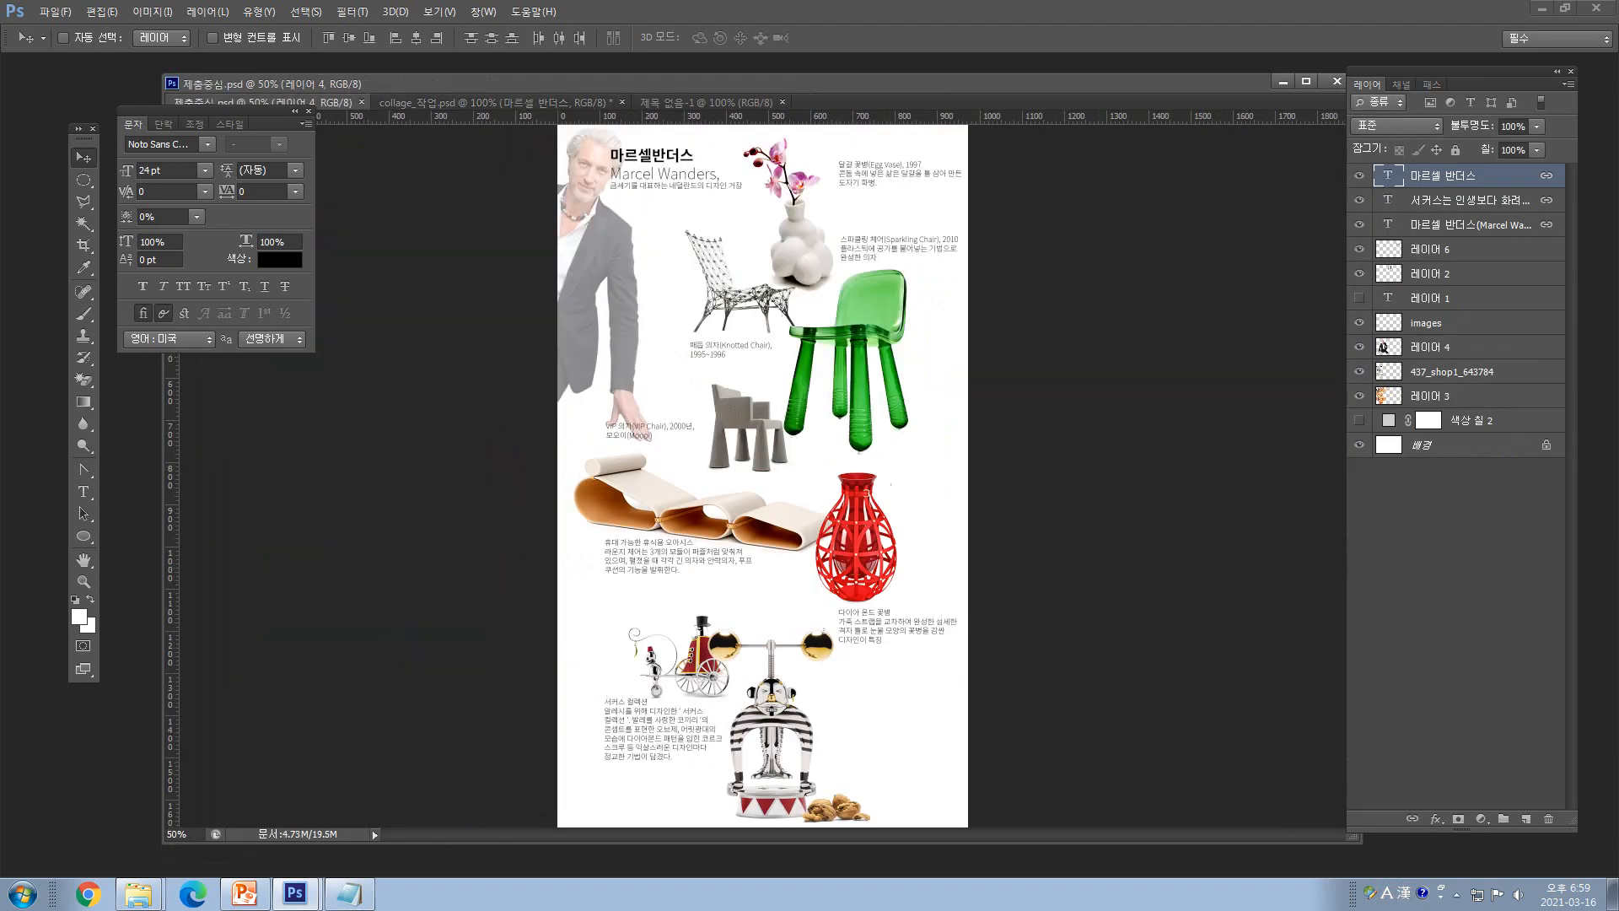
# - In 제출중심.psd, nudge the gray VIP chair slightly down and right, and shift its caption slightly right
pyautogui.click(325, 102)
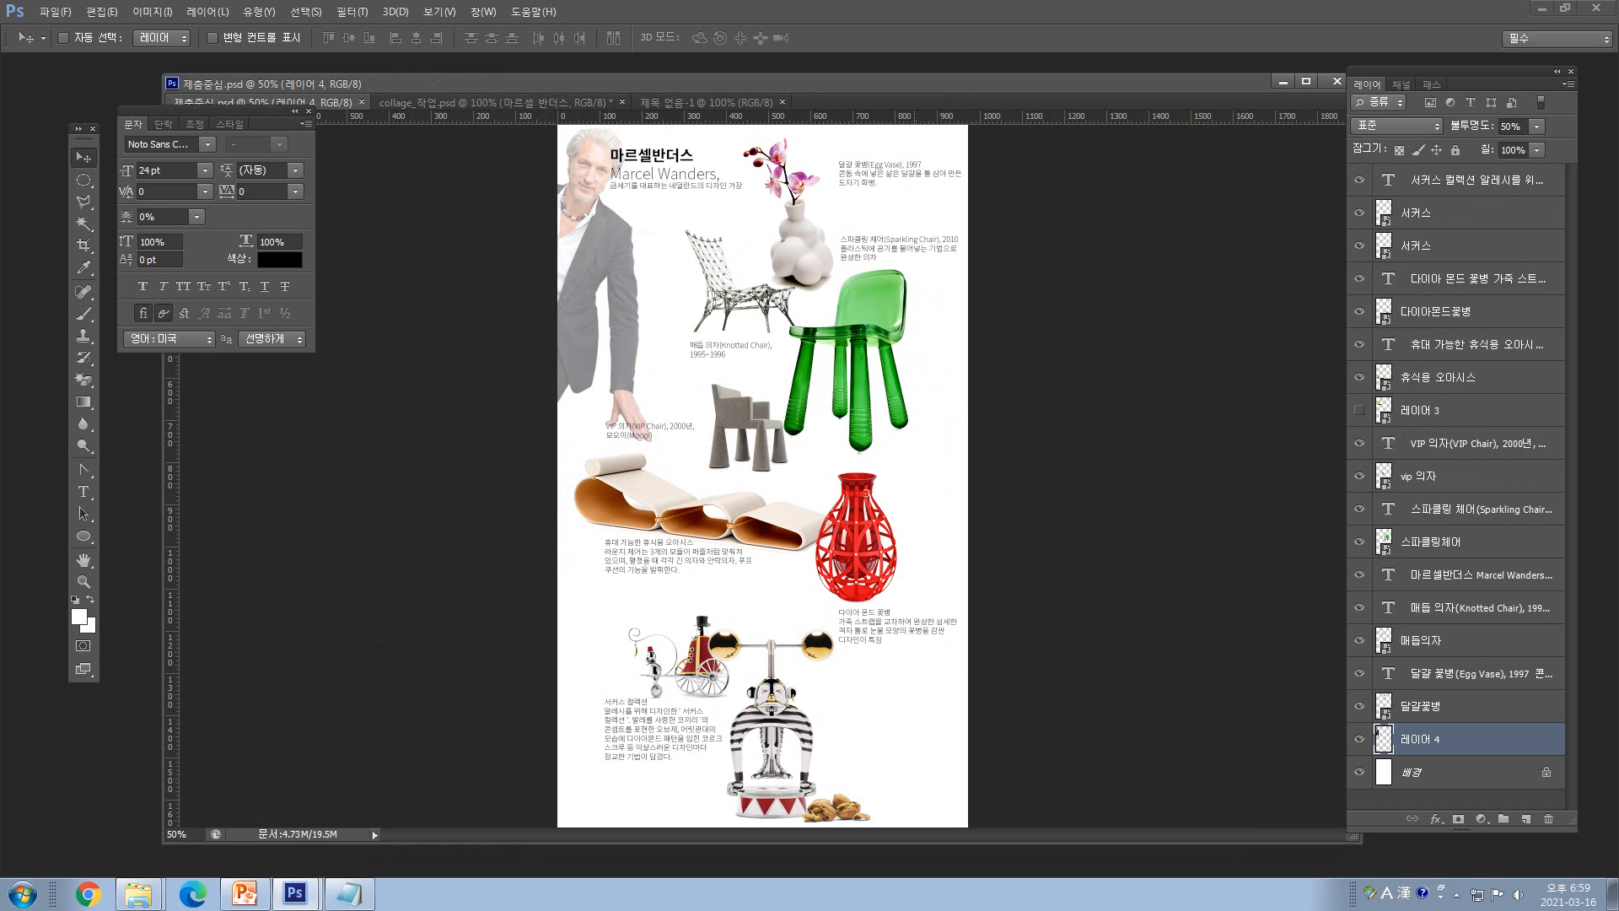
pyautogui.rightClick(734, 419)
pyautogui.click(747, 431)
pyautogui.moveTo(735, 418); pyautogui.dragTo(738, 428)
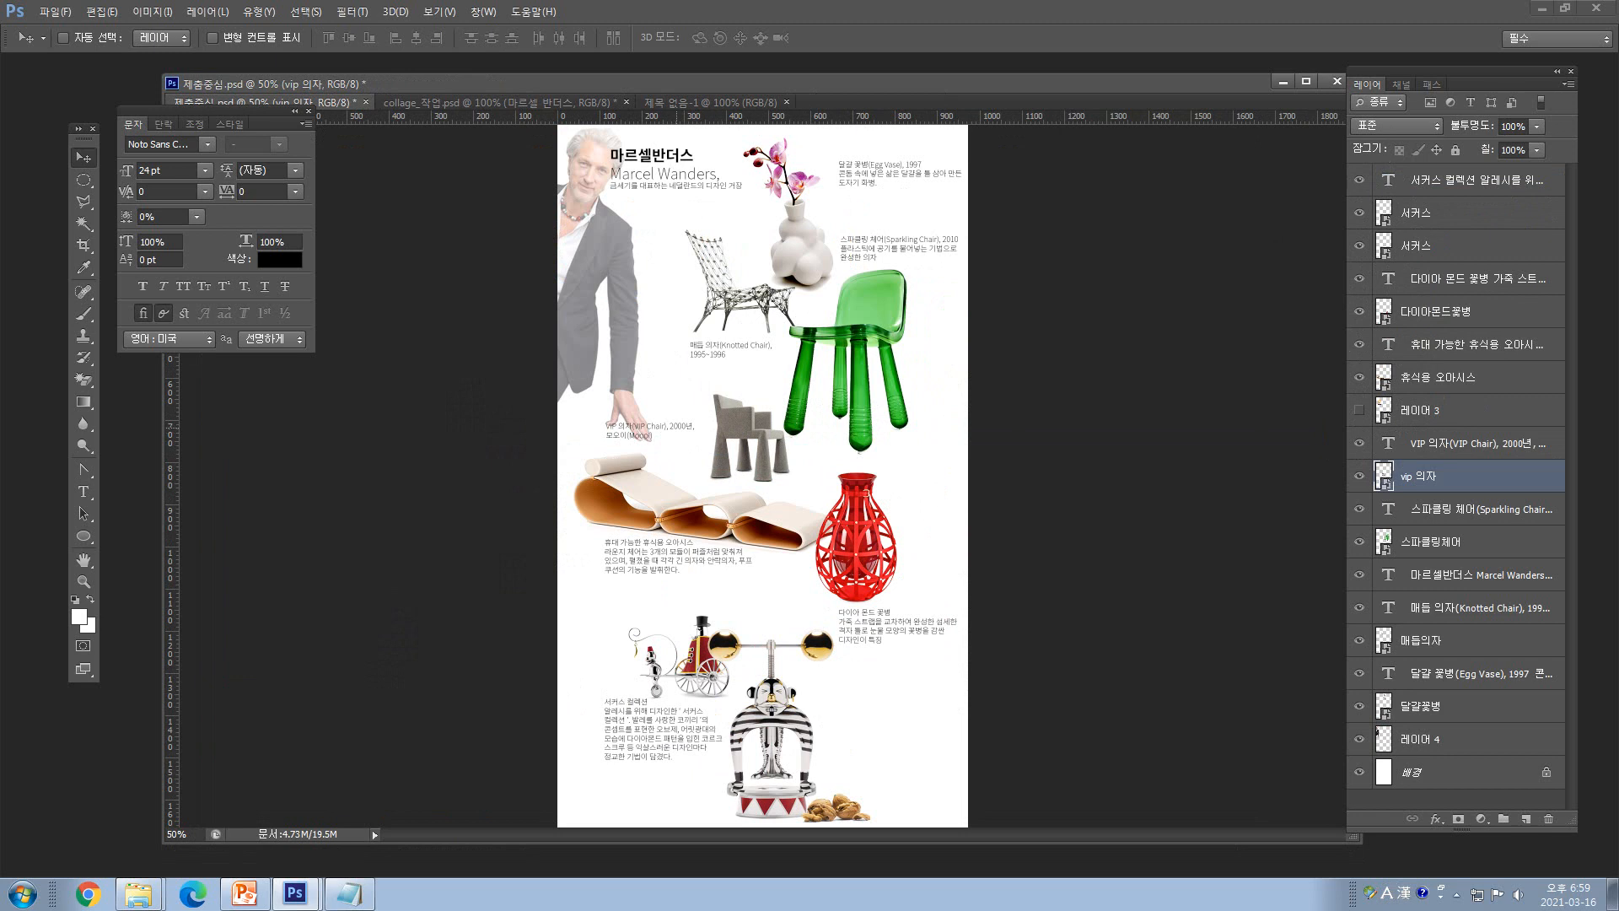
pyautogui.rightClick(673, 428)
pyautogui.click(717, 448)
pyautogui.moveTo(674, 427)
pyautogui.mouseDown()
pyautogui.moveTo(690, 428)
pyautogui.moveTo(676, 427)
pyautogui.mouseUp()
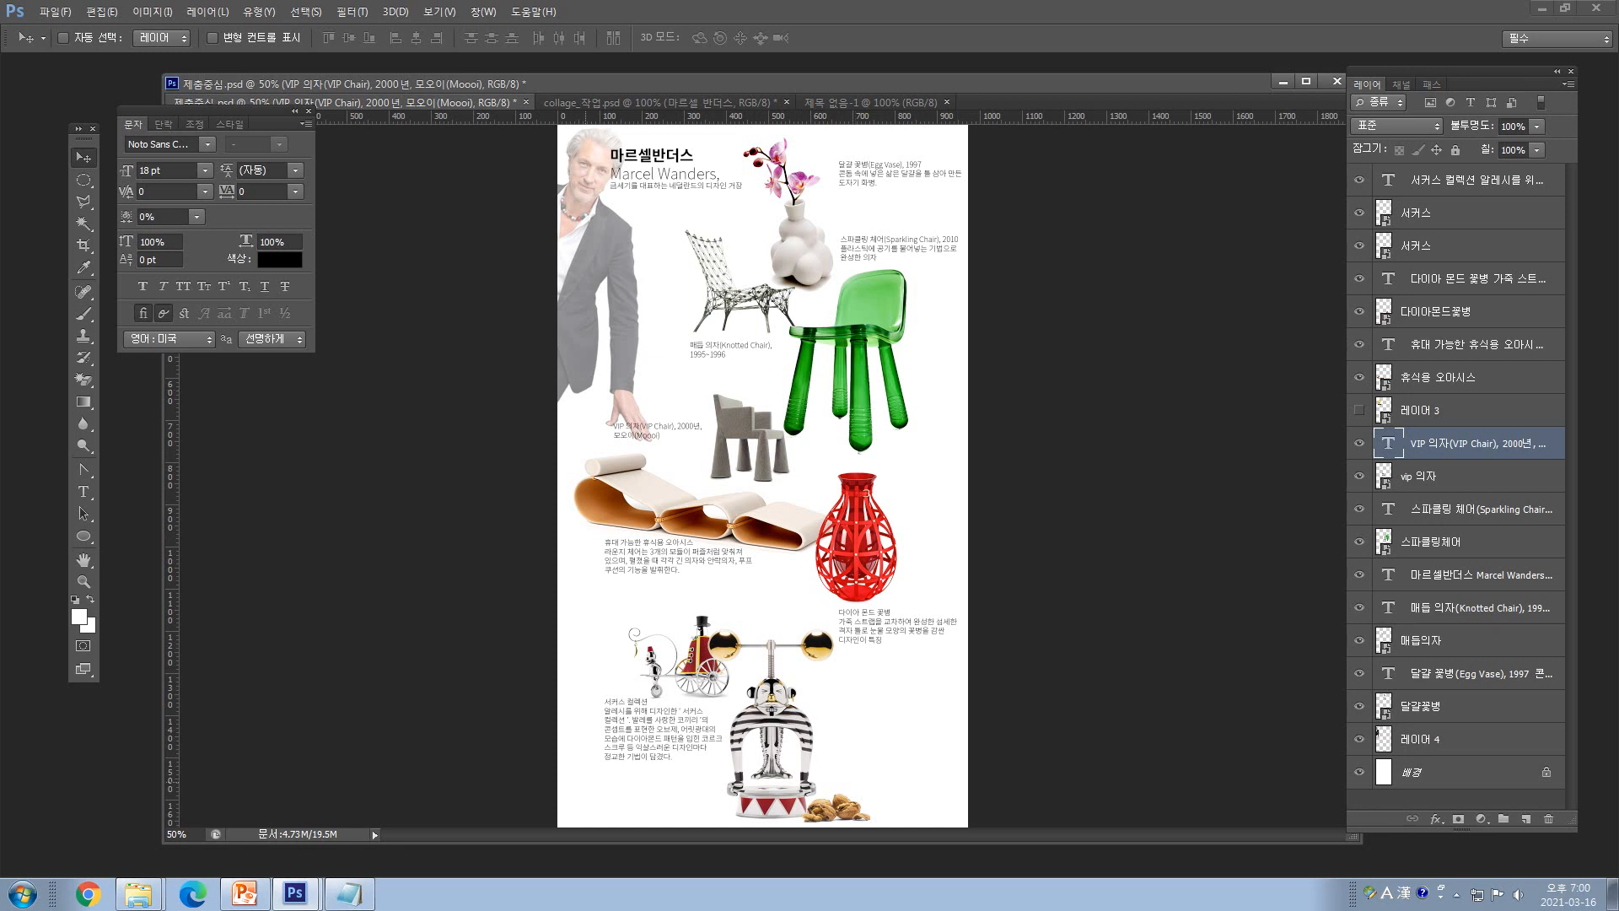
# - Switch to the PowerPoint file 작업관련.pptx and review the layout examples on slides 2 to 4 and the folder-organization slide 1
pyautogui.click(244, 893)
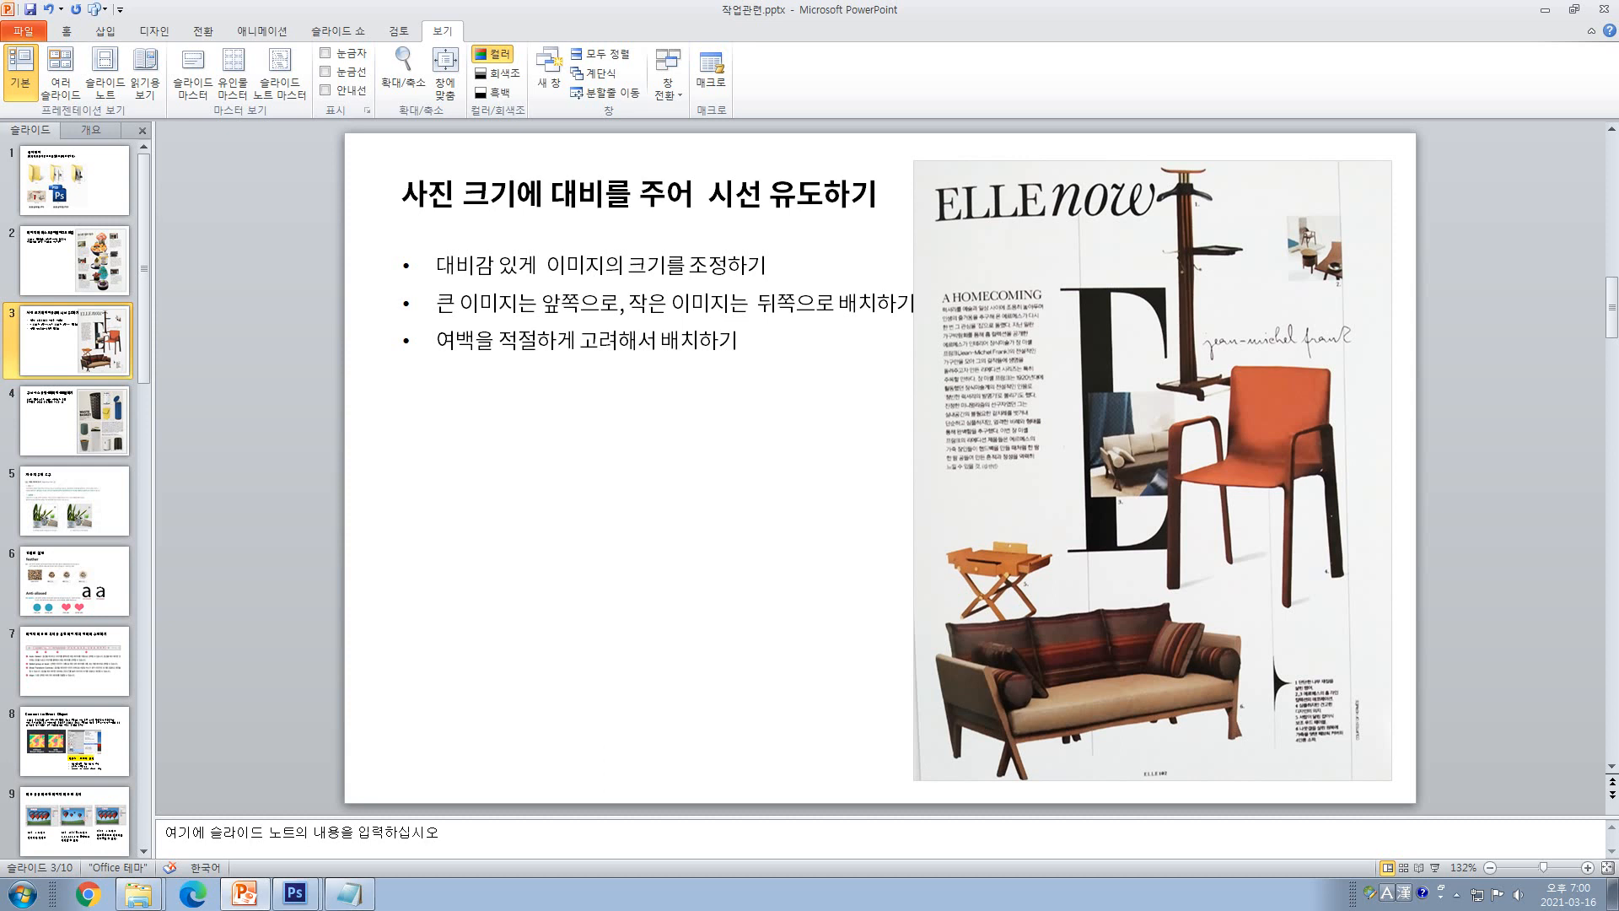
pyautogui.click(75, 260)
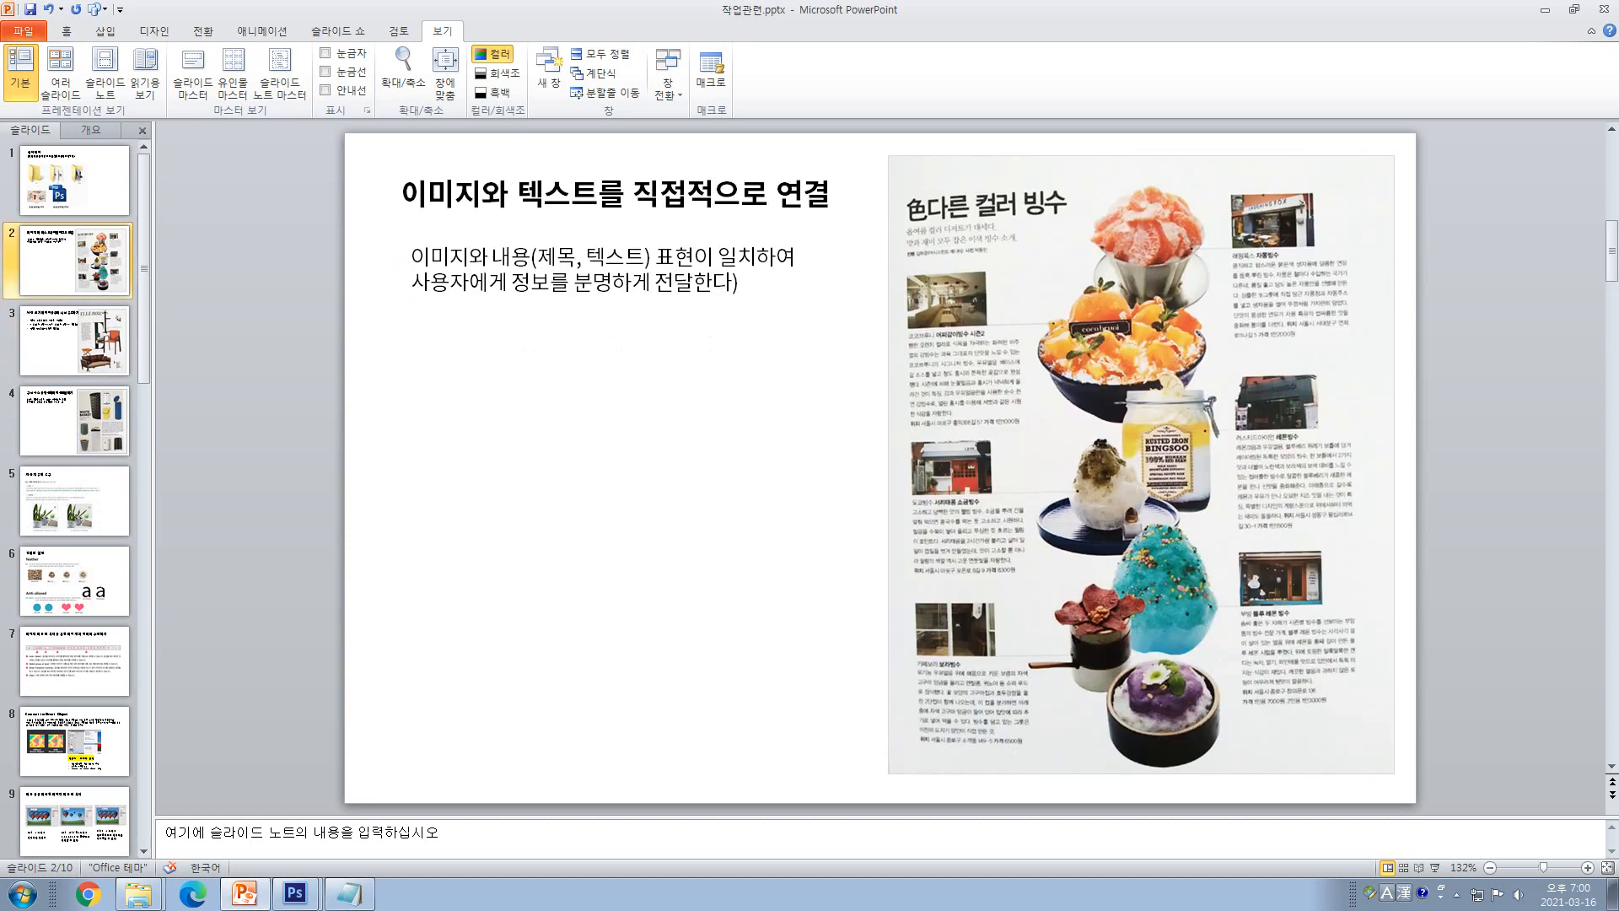
pyautogui.press('Down')
pyautogui.press('Down')
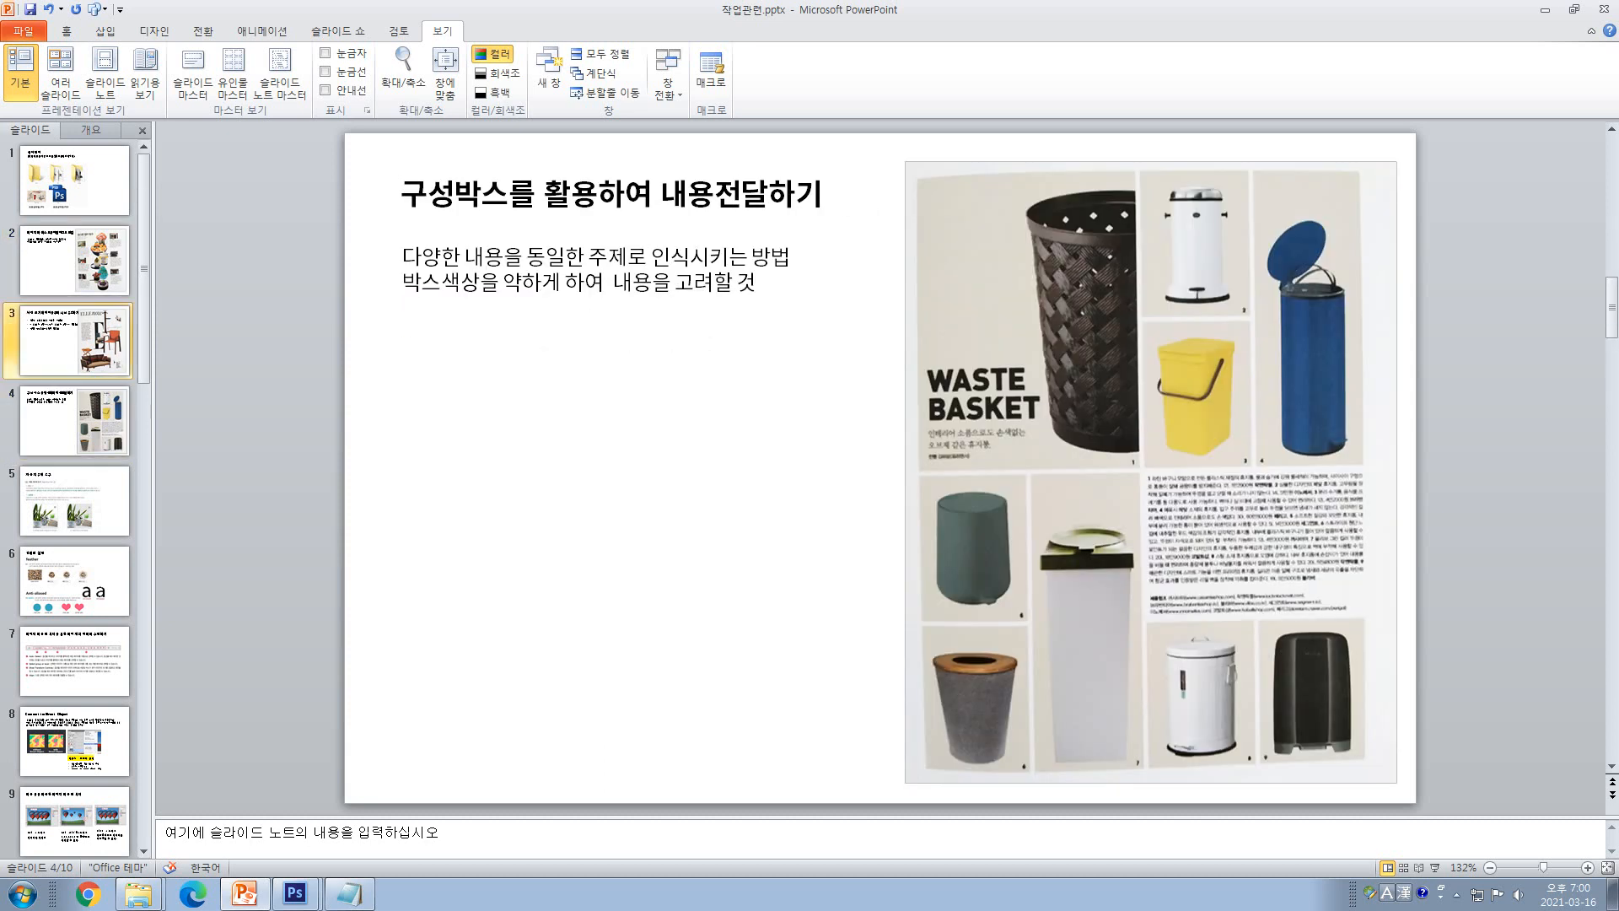
pyautogui.press('Up')
pyautogui.press('Down')
pyautogui.press('Up')
pyautogui.press('Up')
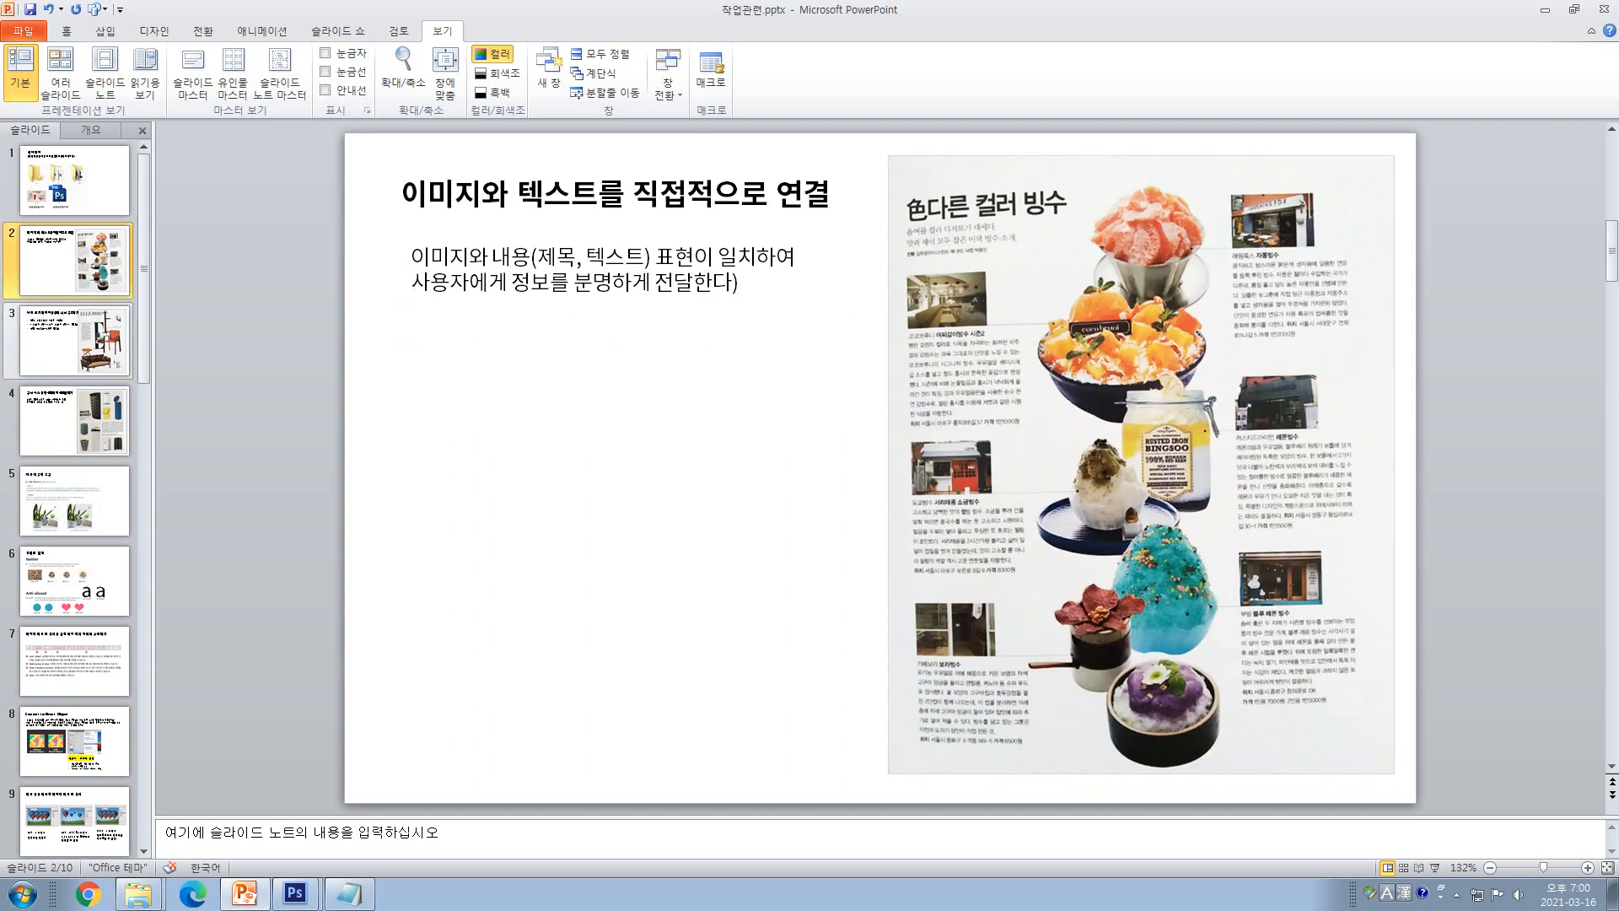
pyautogui.press('Down')
pyautogui.press('Down')
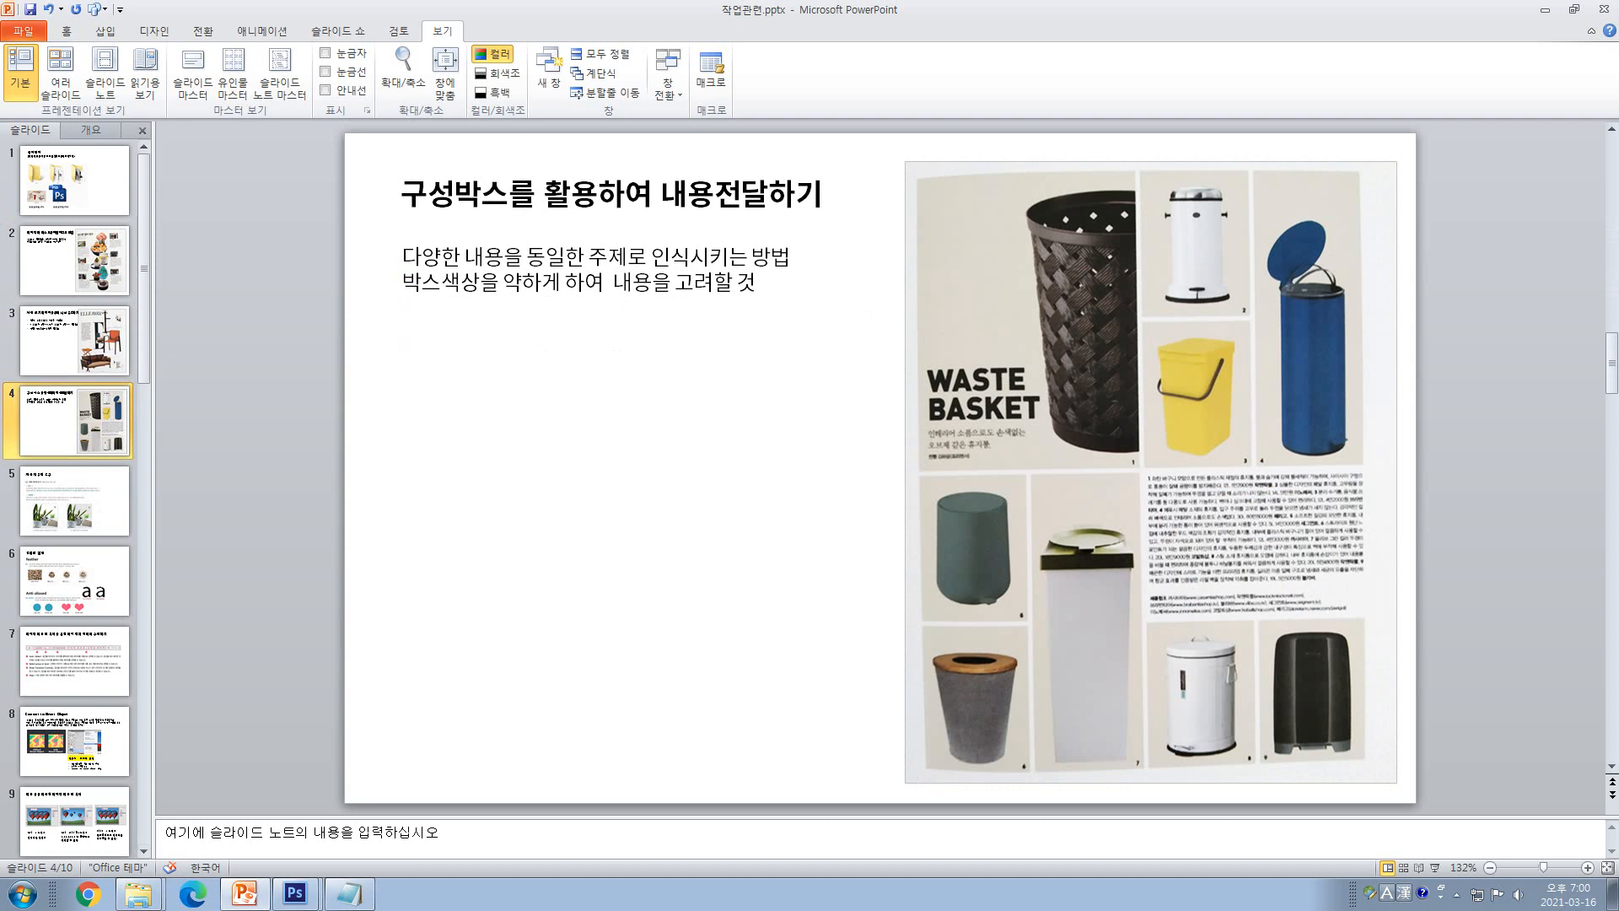
pyautogui.click(75, 180)
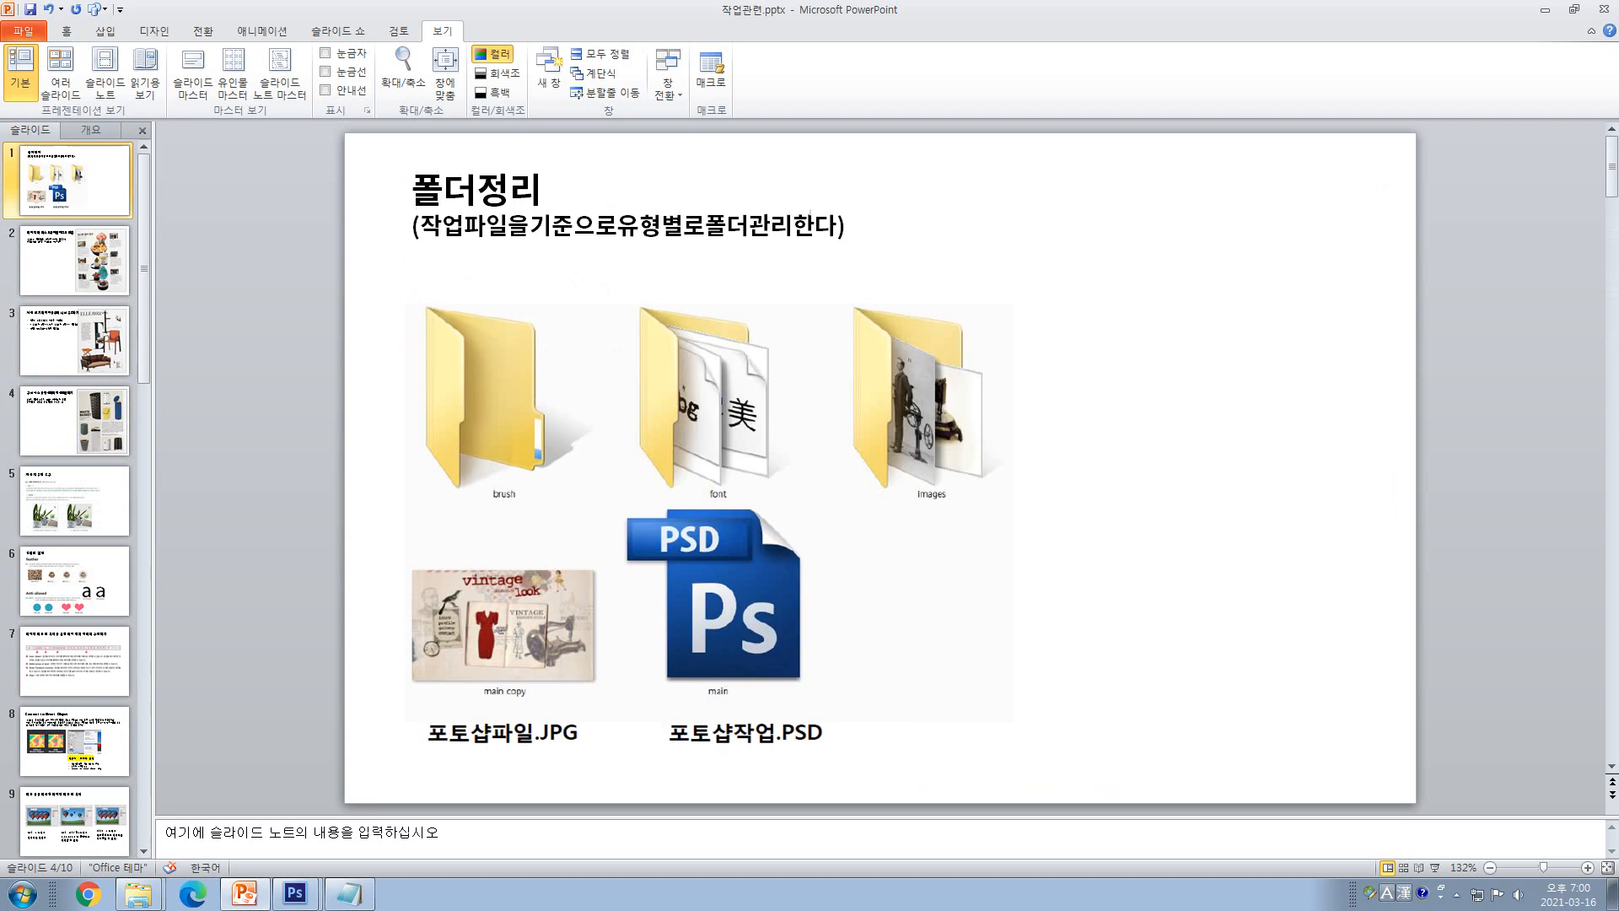
pyautogui.click(809, 207)
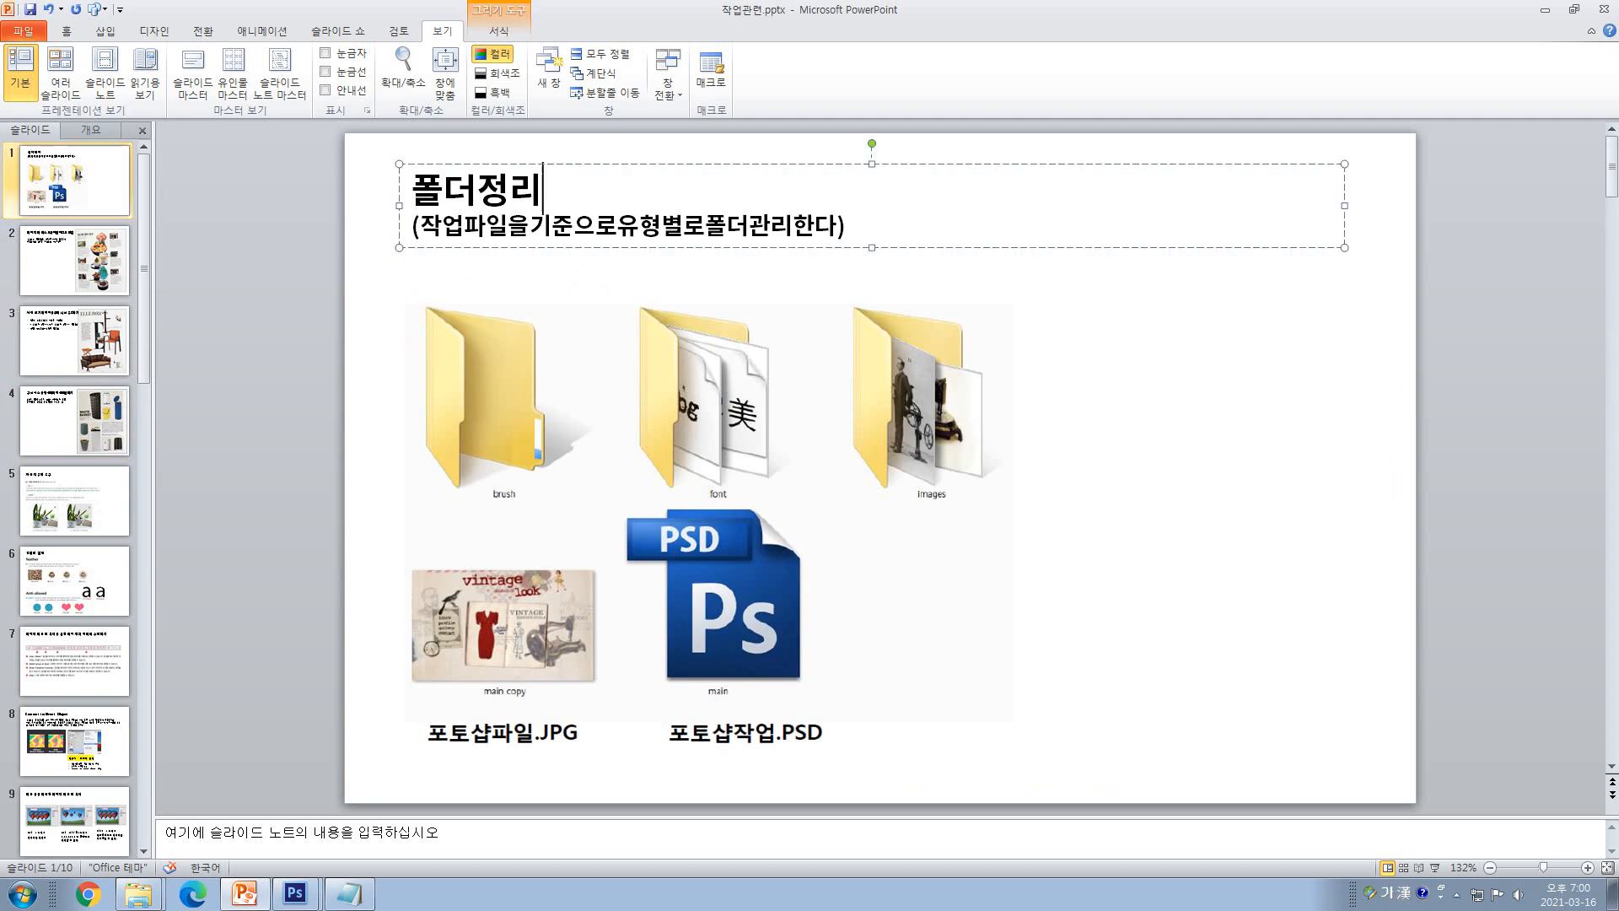
pyautogui.press('Hangul')
# - Switch to the 대상자료 folder in Windows Explorer, move its window fully into view, and create a subfolder named 인물
pyautogui.click(139, 893)
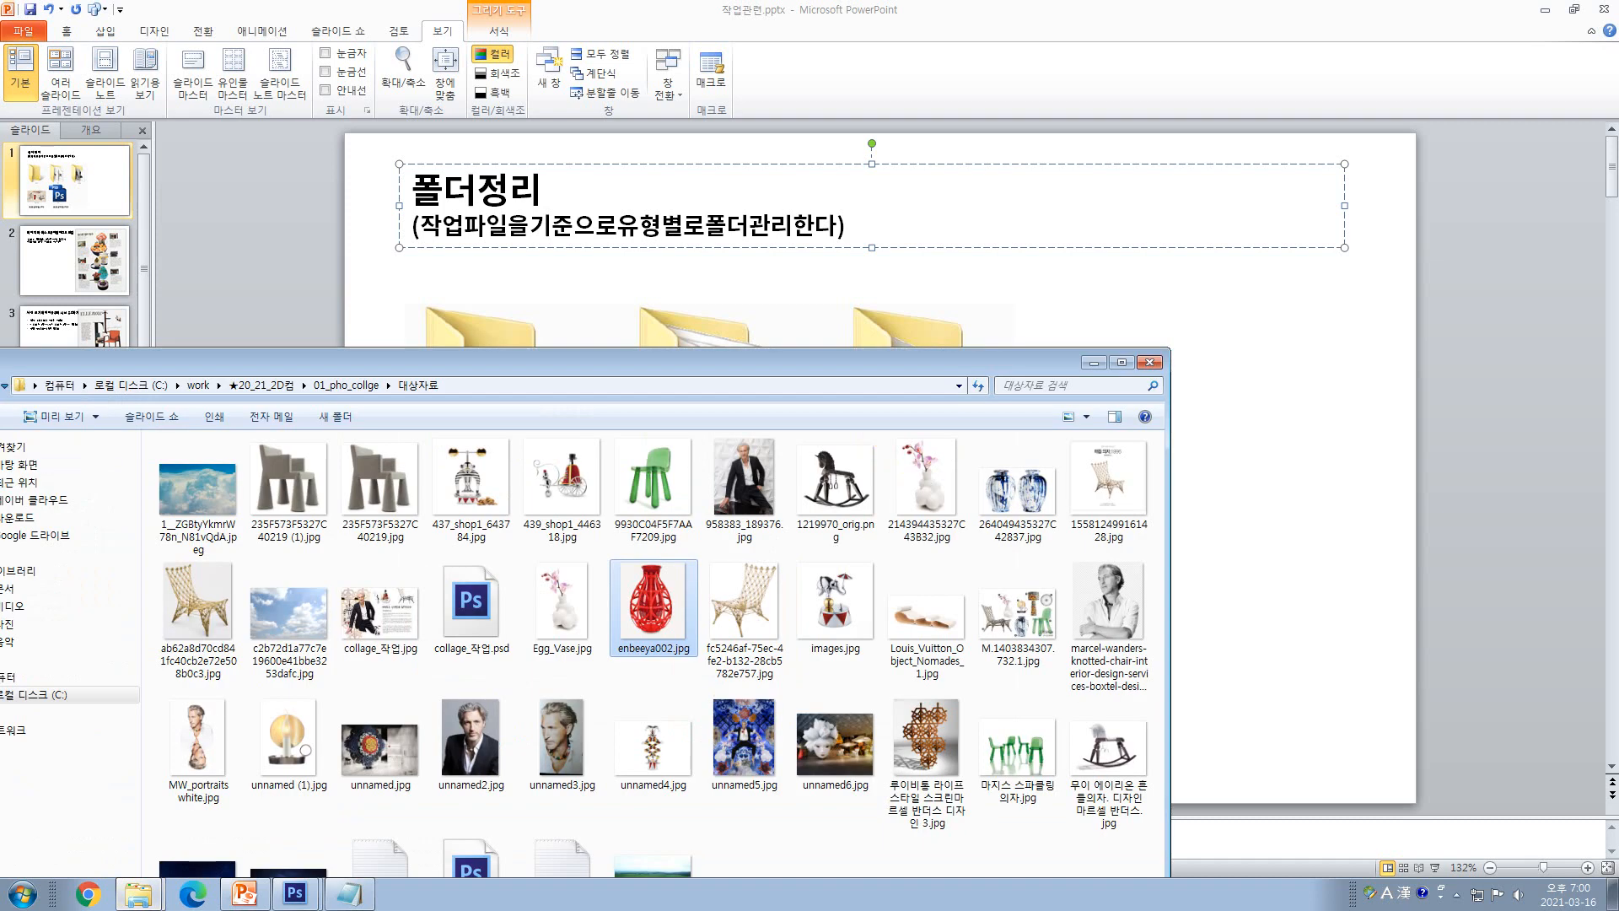
pyautogui.moveTo(692, 360); pyautogui.dragTo(913, 83)
pyautogui.click(1302, 540)
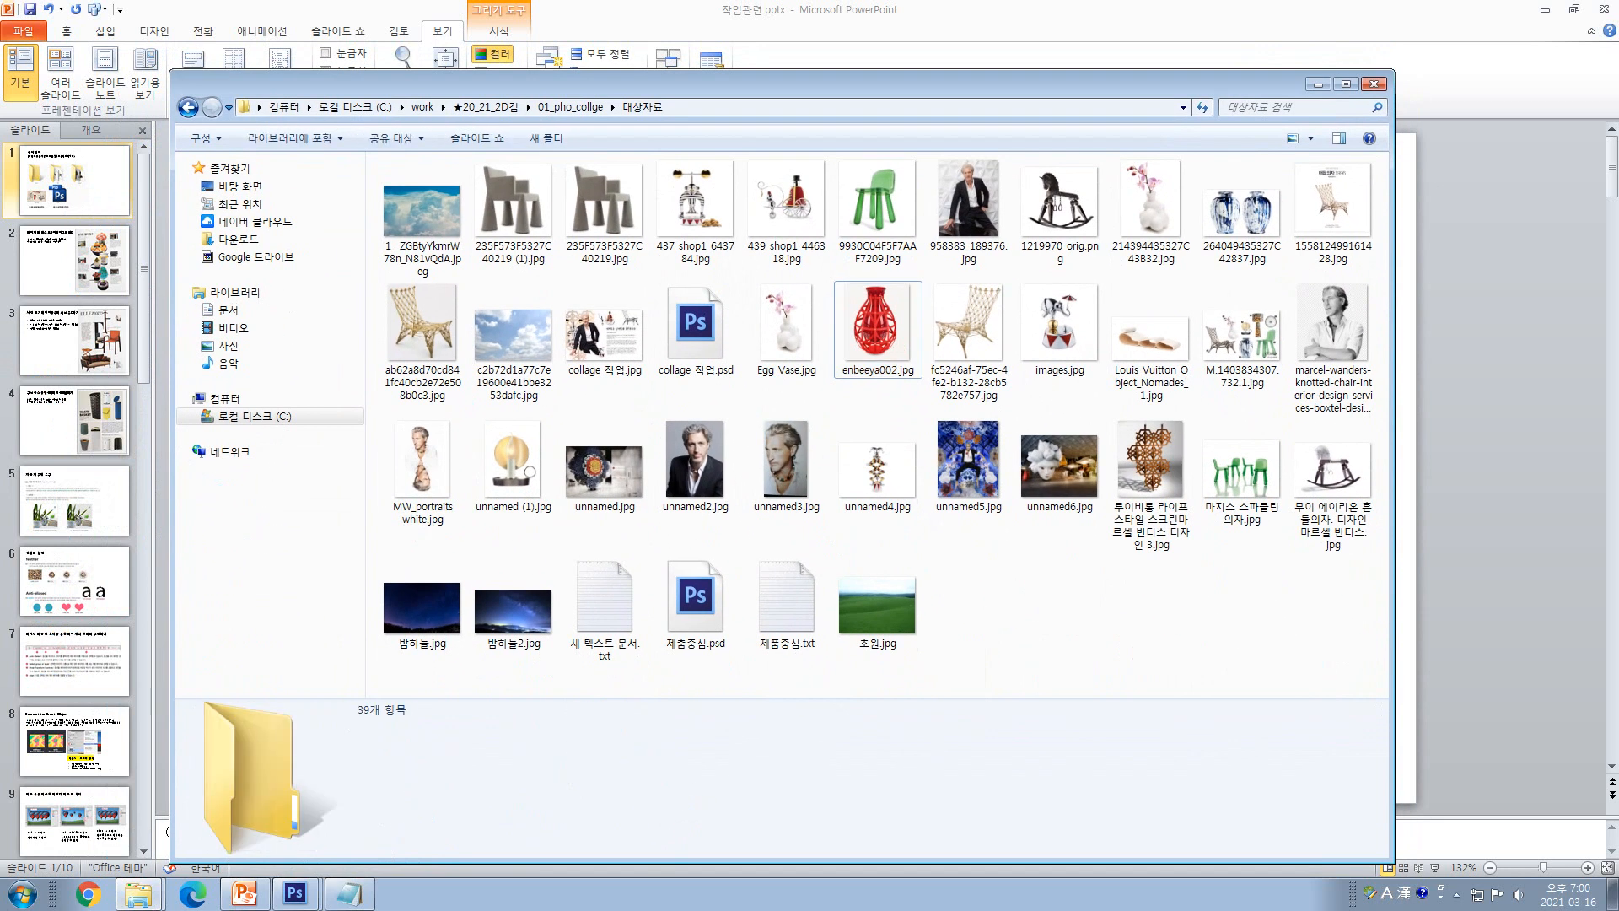
pyautogui.rightClick(1031, 577)
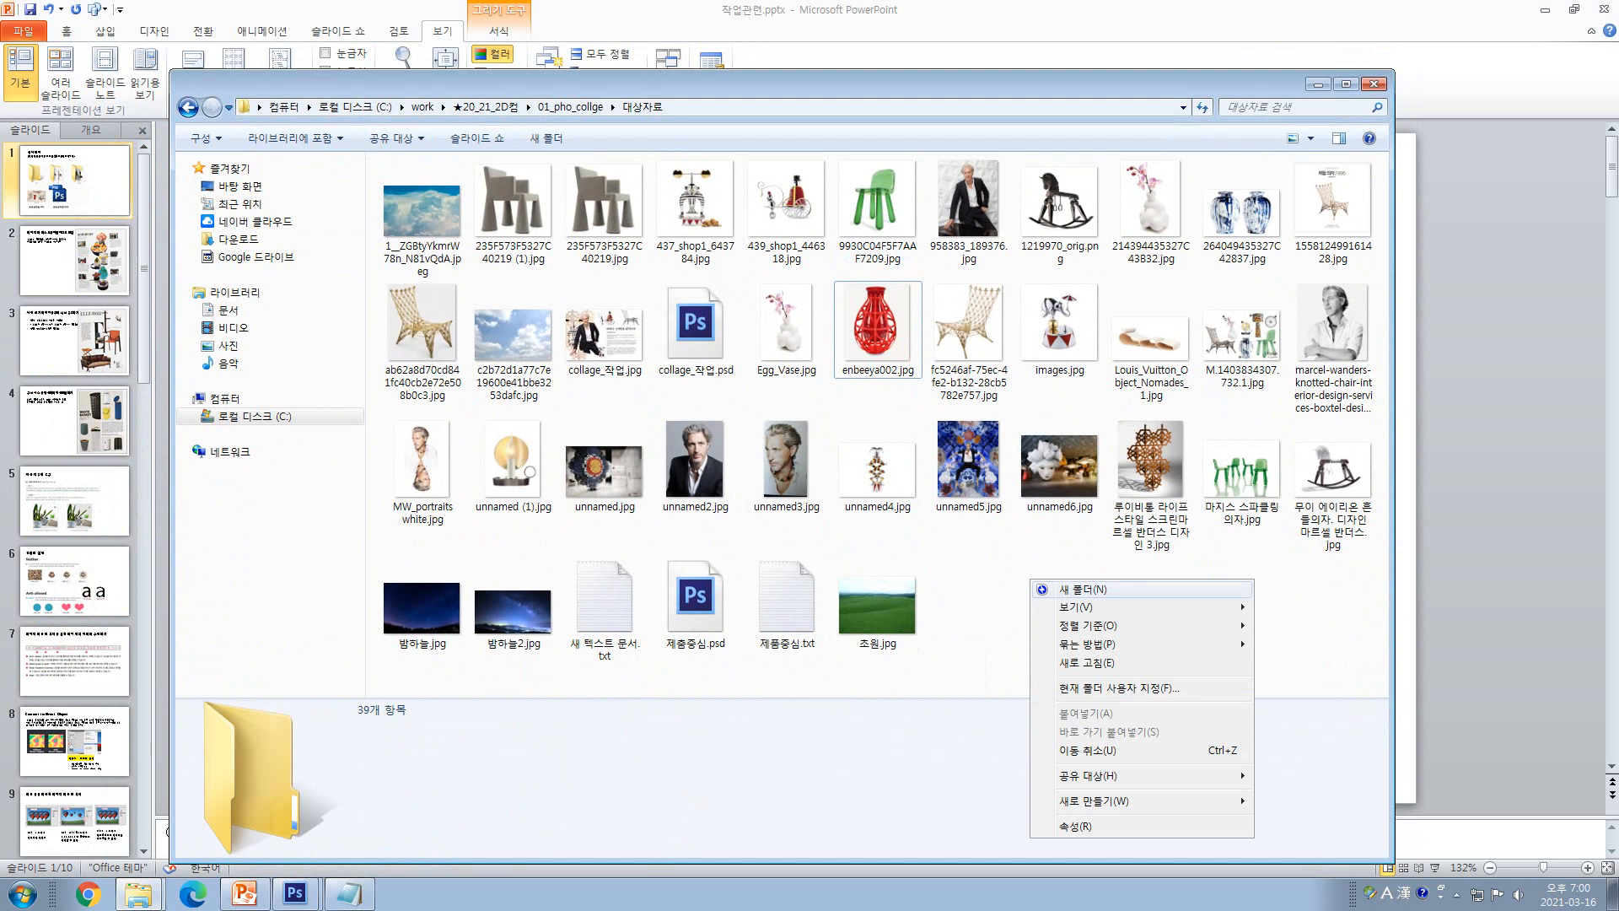
pyautogui.click(1084, 589)
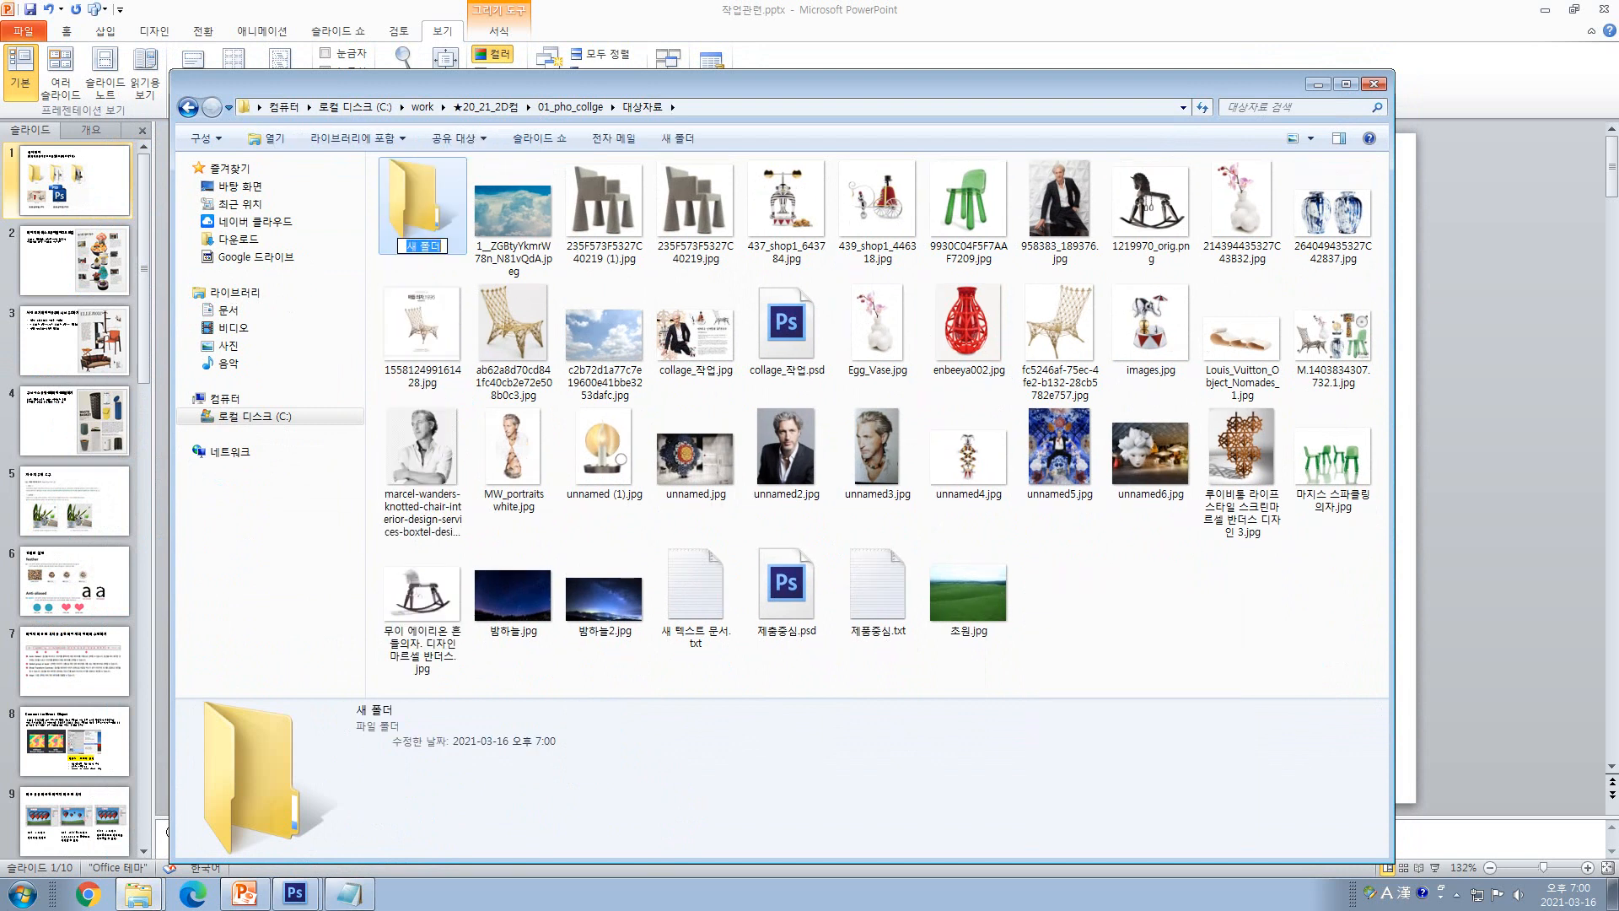
pyautogui.press('BackSpace')
pyautogui.write('인무')
pyautogui.press('Return')
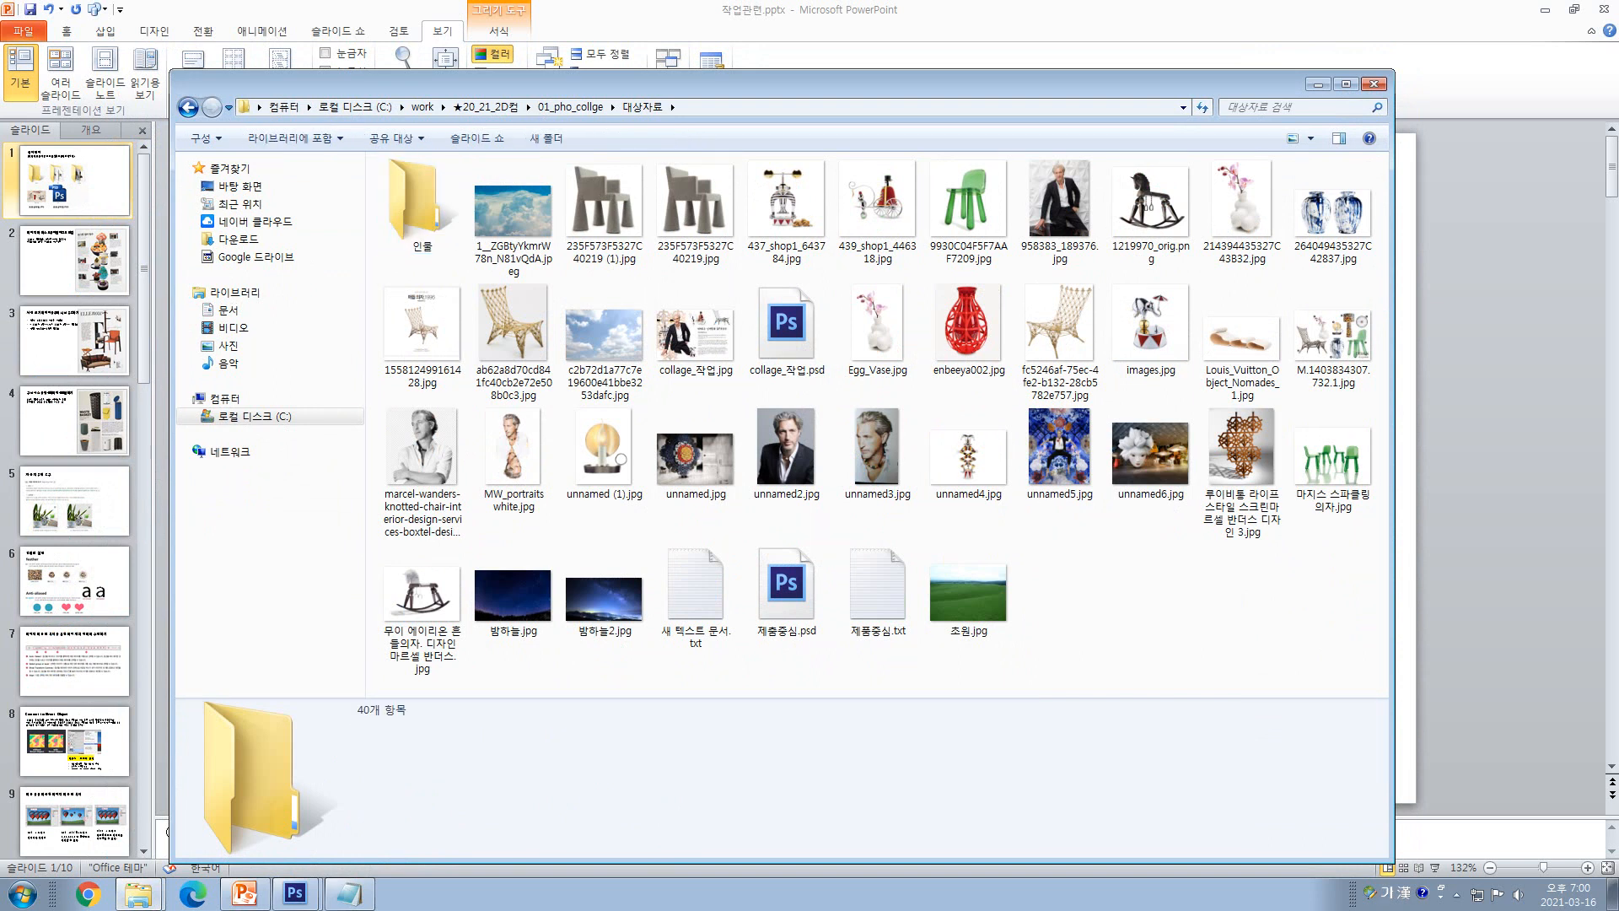
# - Create a second subfolder in 대상자료 named 제품
pyautogui.rightClick(1099, 583)
pyautogui.click(1134, 593)
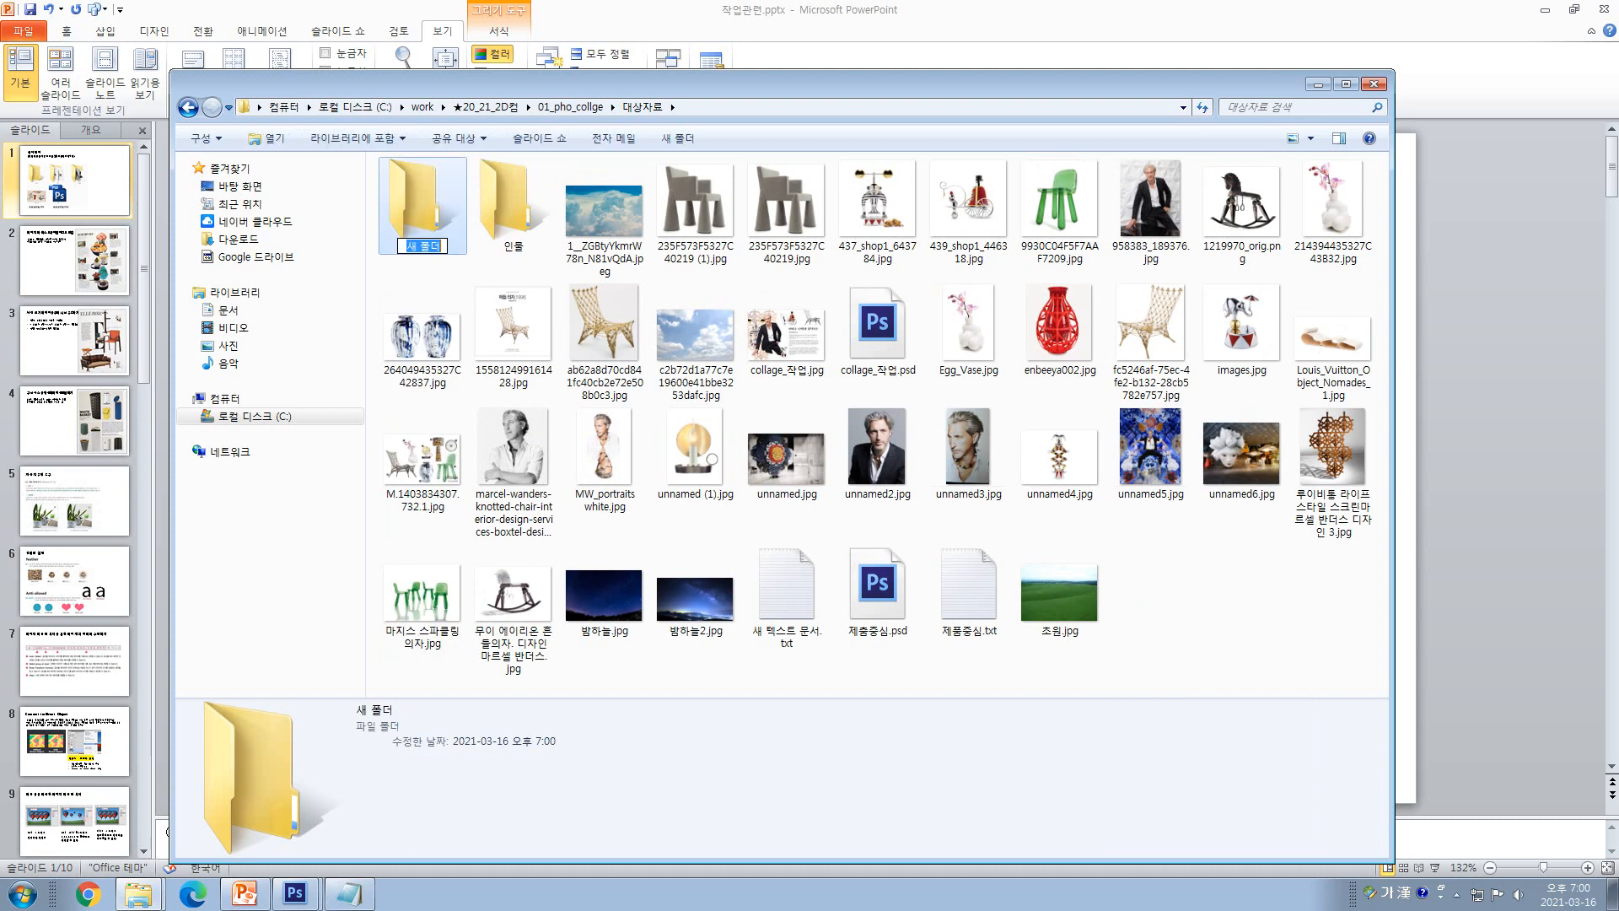
pyautogui.write('제품')
pyautogui.press('Return')
# - Move the five portrait photos, including 958383_189376.jpg, unnamed2.jpg and unnamed3.jpg, into the 인물 folder
pyautogui.click(1151, 210)
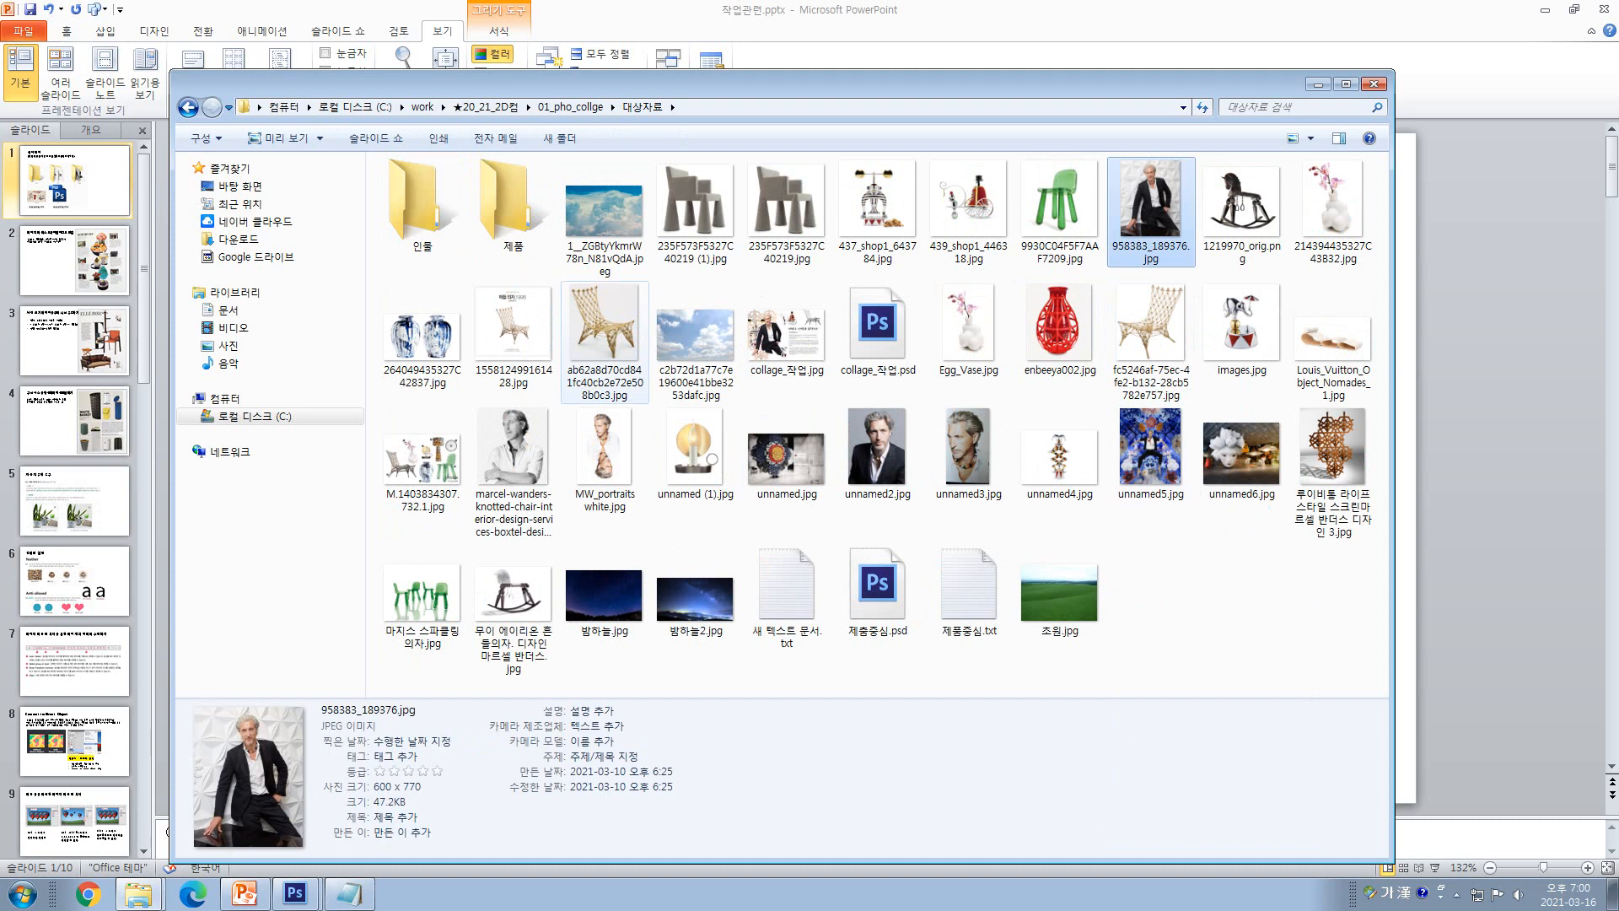
pyautogui.keyDown('ctrl'); pyautogui.click(512, 447); pyautogui.keyUp('ctrl')
pyautogui.keyDown('ctrl'); pyautogui.click(604, 446); pyautogui.keyUp('ctrl')
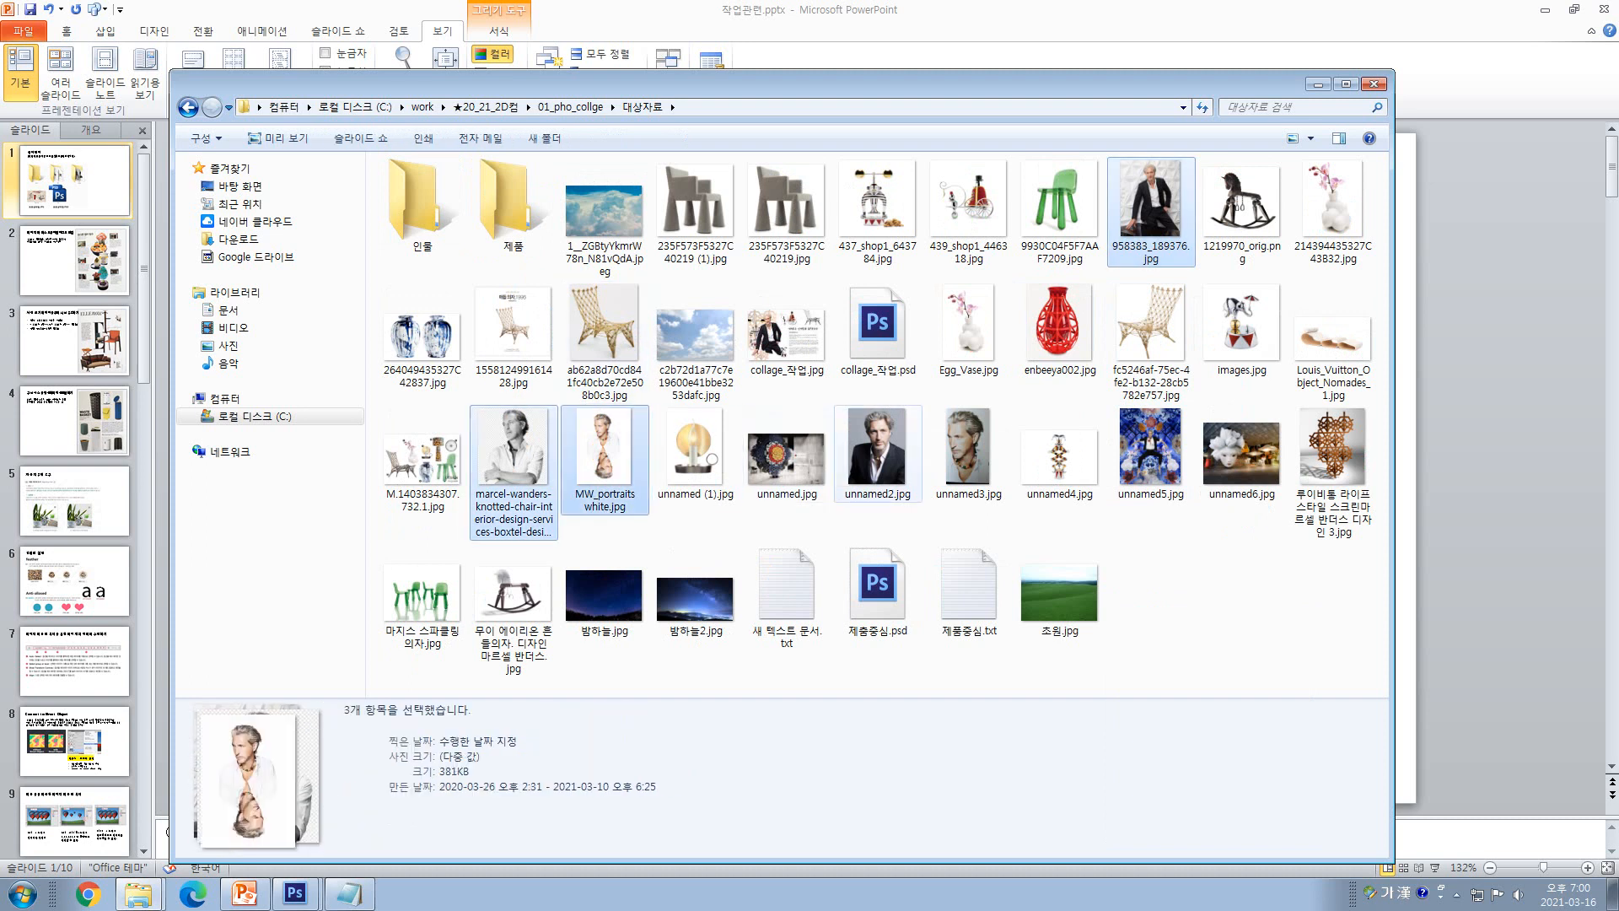
pyautogui.keyDown('ctrl'); pyautogui.click(877, 447); pyautogui.keyUp('ctrl')
pyautogui.keyDown('ctrl'); pyautogui.click(968, 446); pyautogui.keyUp('ctrl')
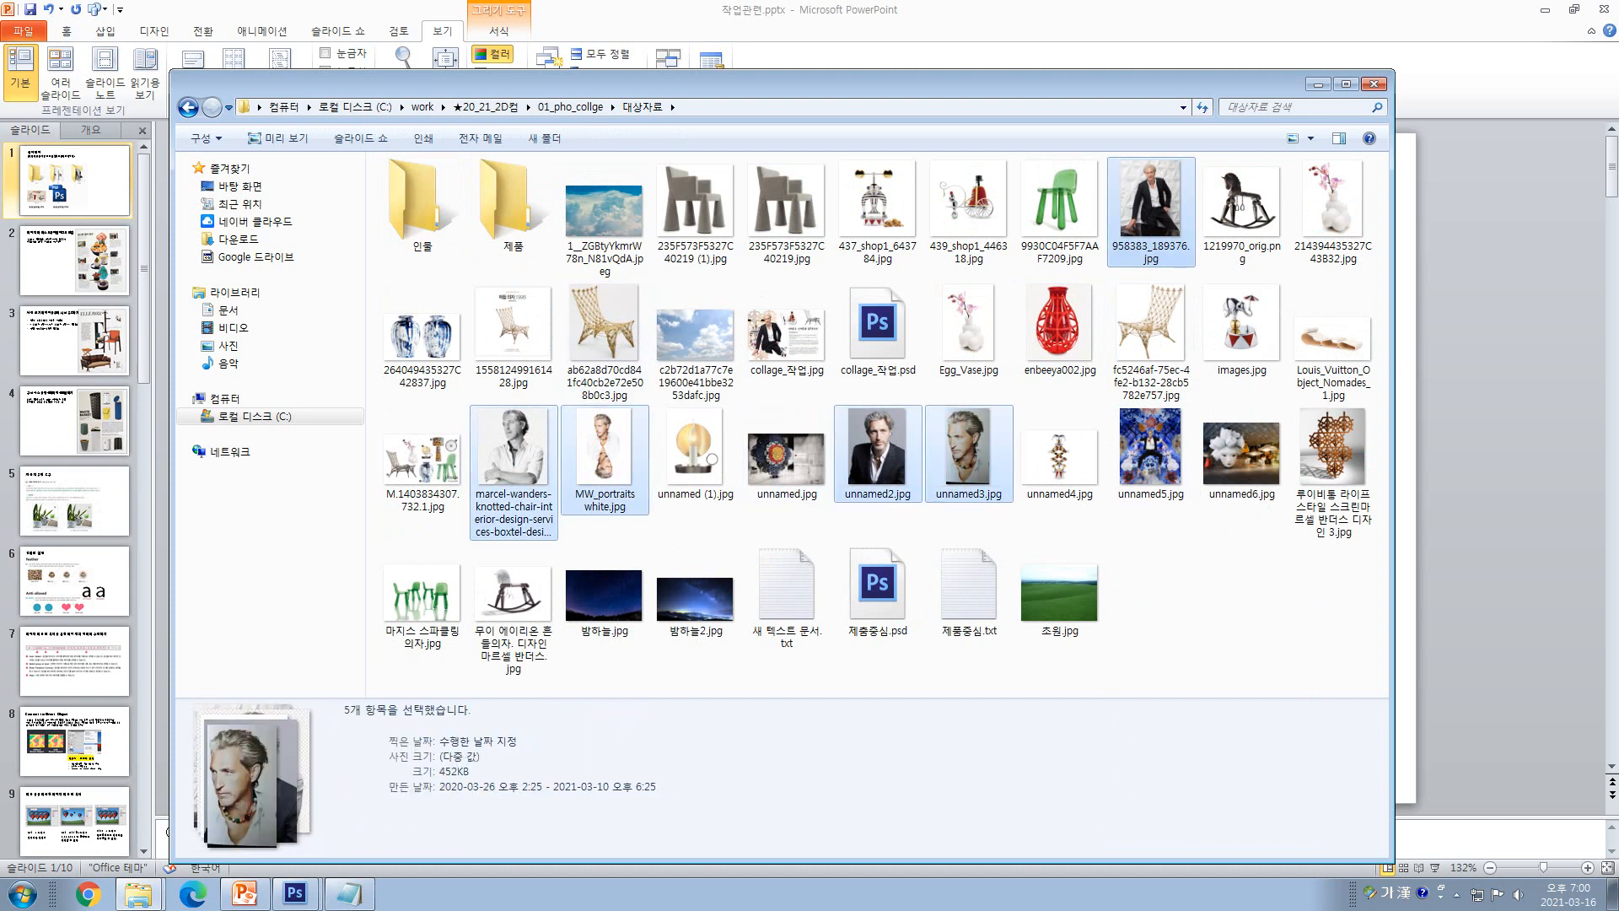
pyautogui.moveTo(1151, 203); pyautogui.dragTo(422, 205)
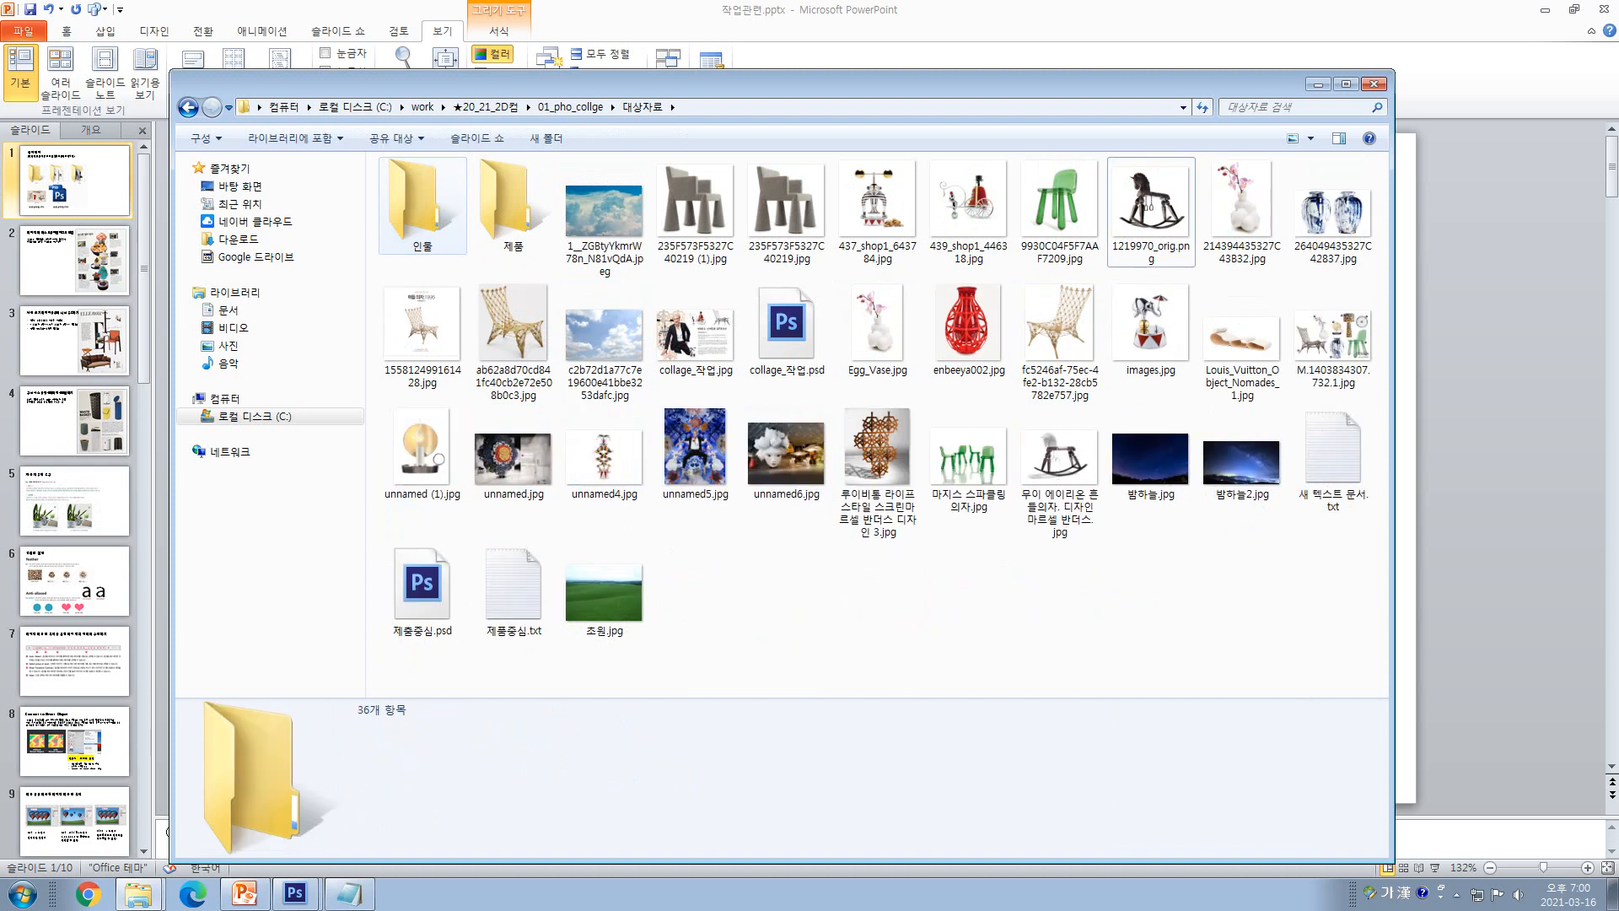
# - Move the eight consecutive product images from the first gray VIP chair through the blue-and-white vases into the 제품 folder
pyautogui.click(696, 211)
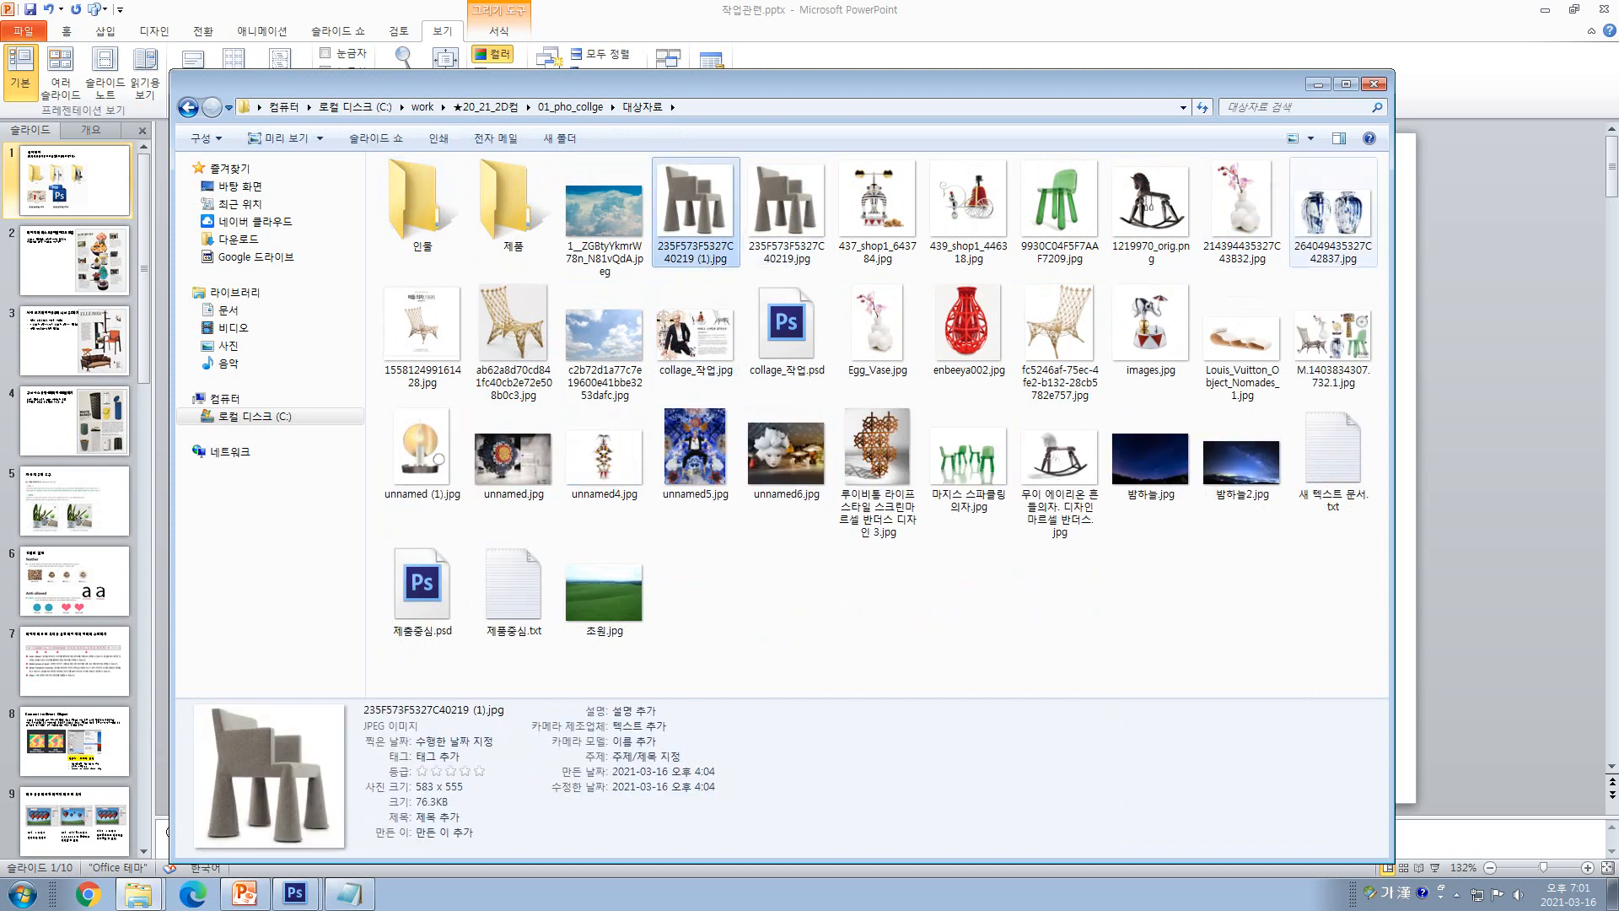
pyautogui.keyDown('shift'); pyautogui.click(1332, 211); pyautogui.keyUp('shift')
pyautogui.moveTo(1332, 211); pyautogui.dragTo(514, 206)
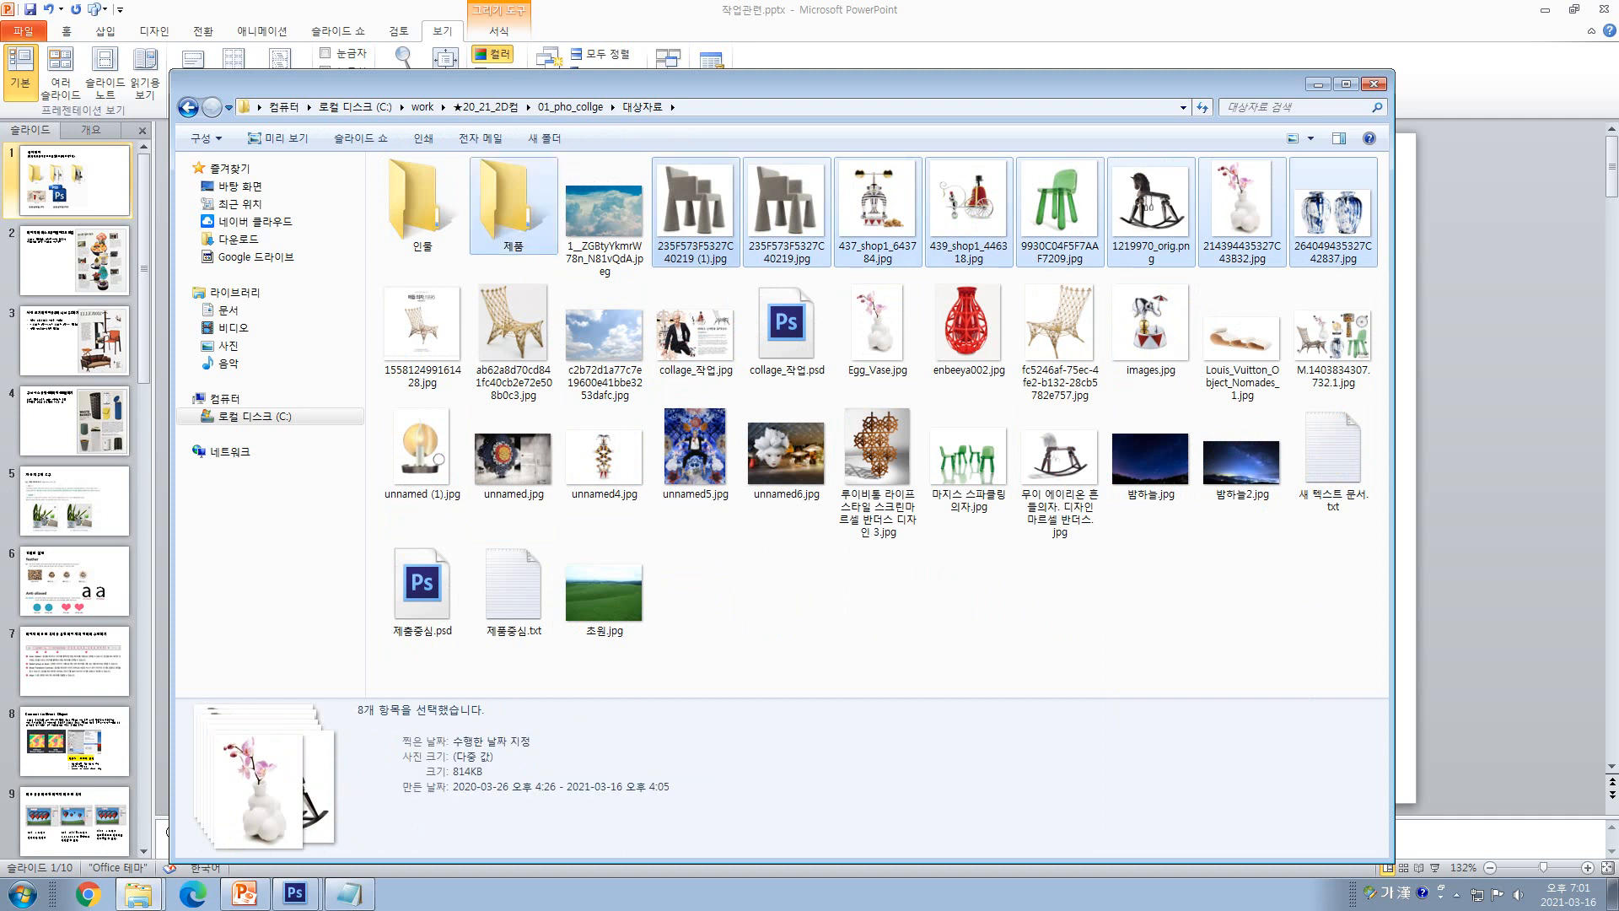
# - Move the three knotted chair images, Egg_Vase.jpg and enbeeya002.jpg into the 제품 folder
pyautogui.click(695, 211)
pyautogui.keyDown('ctrl'); pyautogui.click(785, 211); pyautogui.keyUp('ctrl')
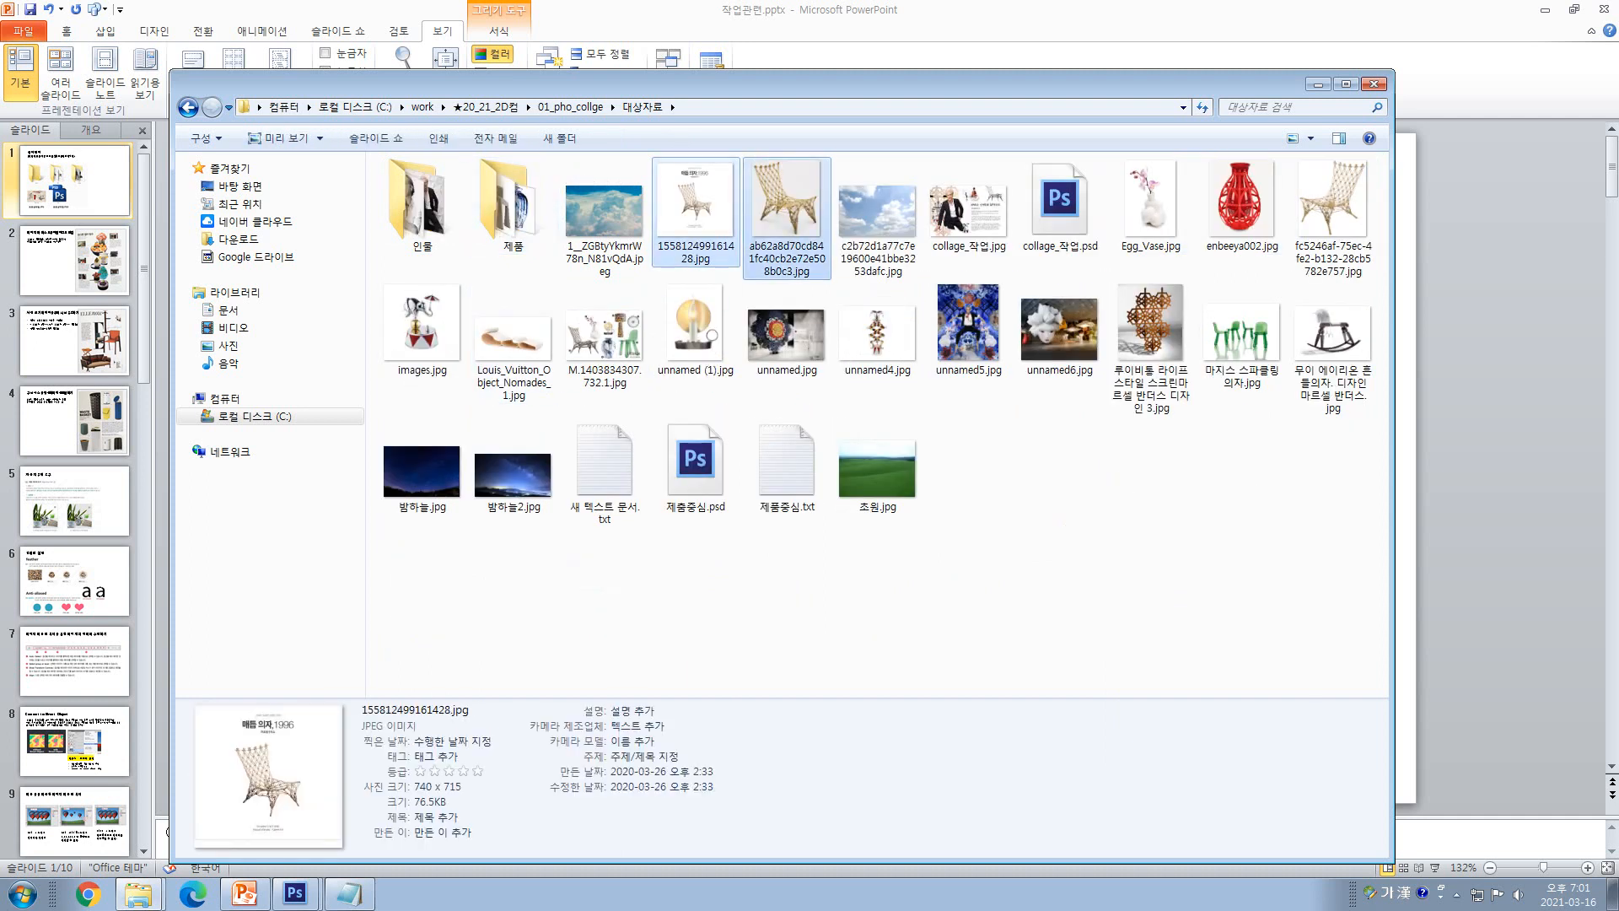
pyautogui.keyDown('ctrl'); pyautogui.click(1150, 203); pyautogui.keyUp('ctrl')
pyautogui.keyDown('ctrl'); pyautogui.click(1242, 203); pyautogui.keyUp('ctrl')
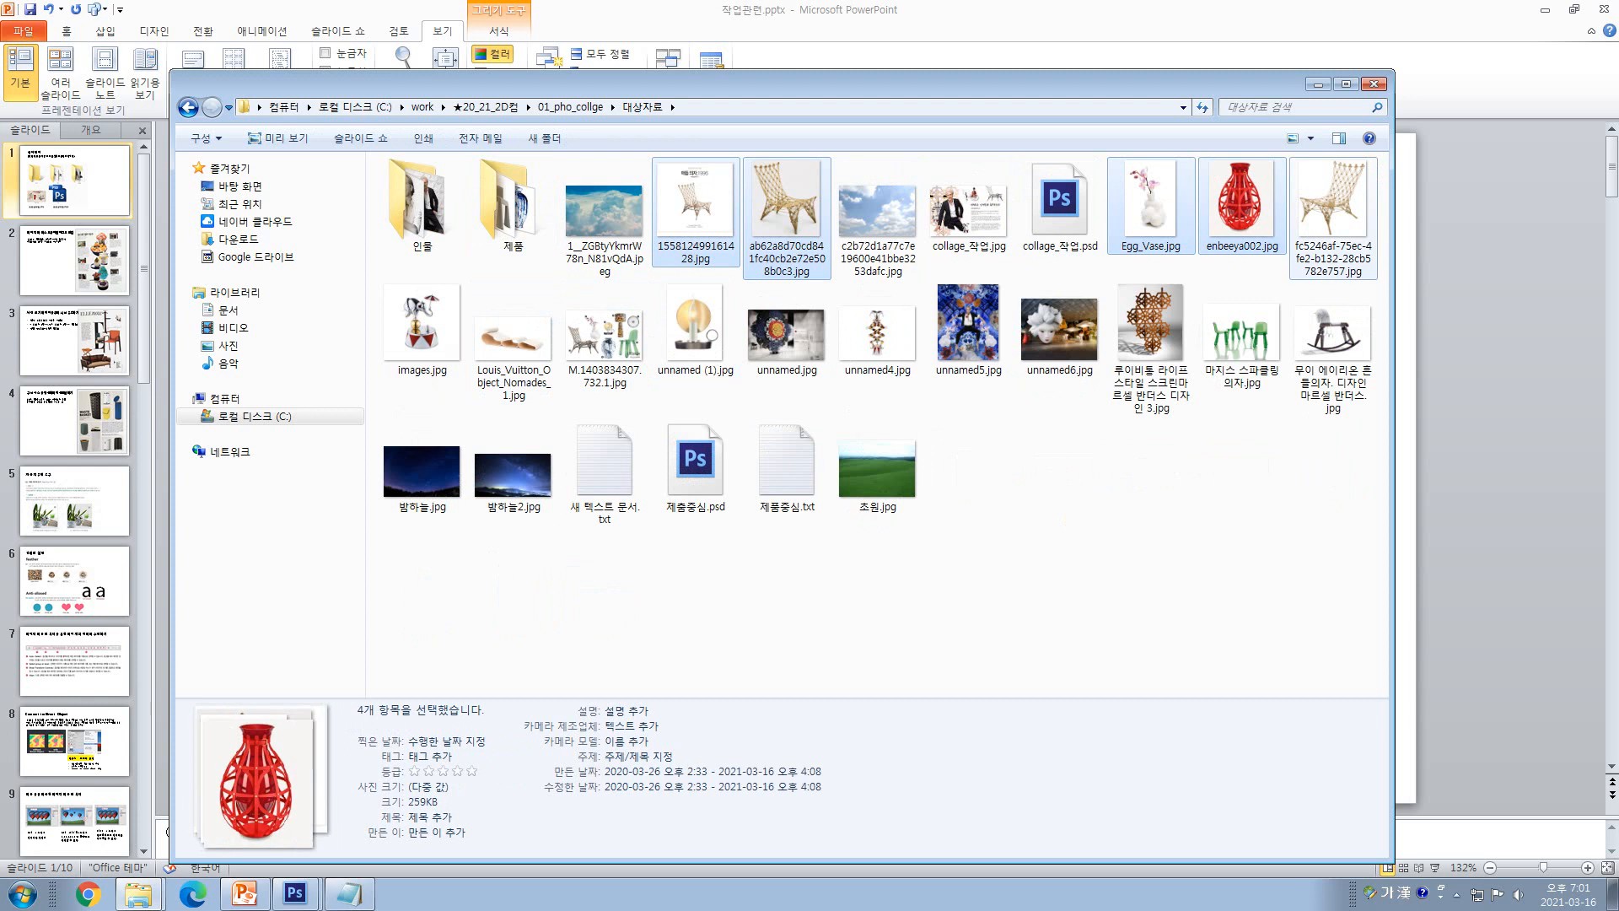
pyautogui.keyDown('ctrl'); pyautogui.click(1332, 203); pyautogui.keyUp('ctrl')
pyautogui.moveTo(513, 206); pyautogui.dragTo(513, 209)
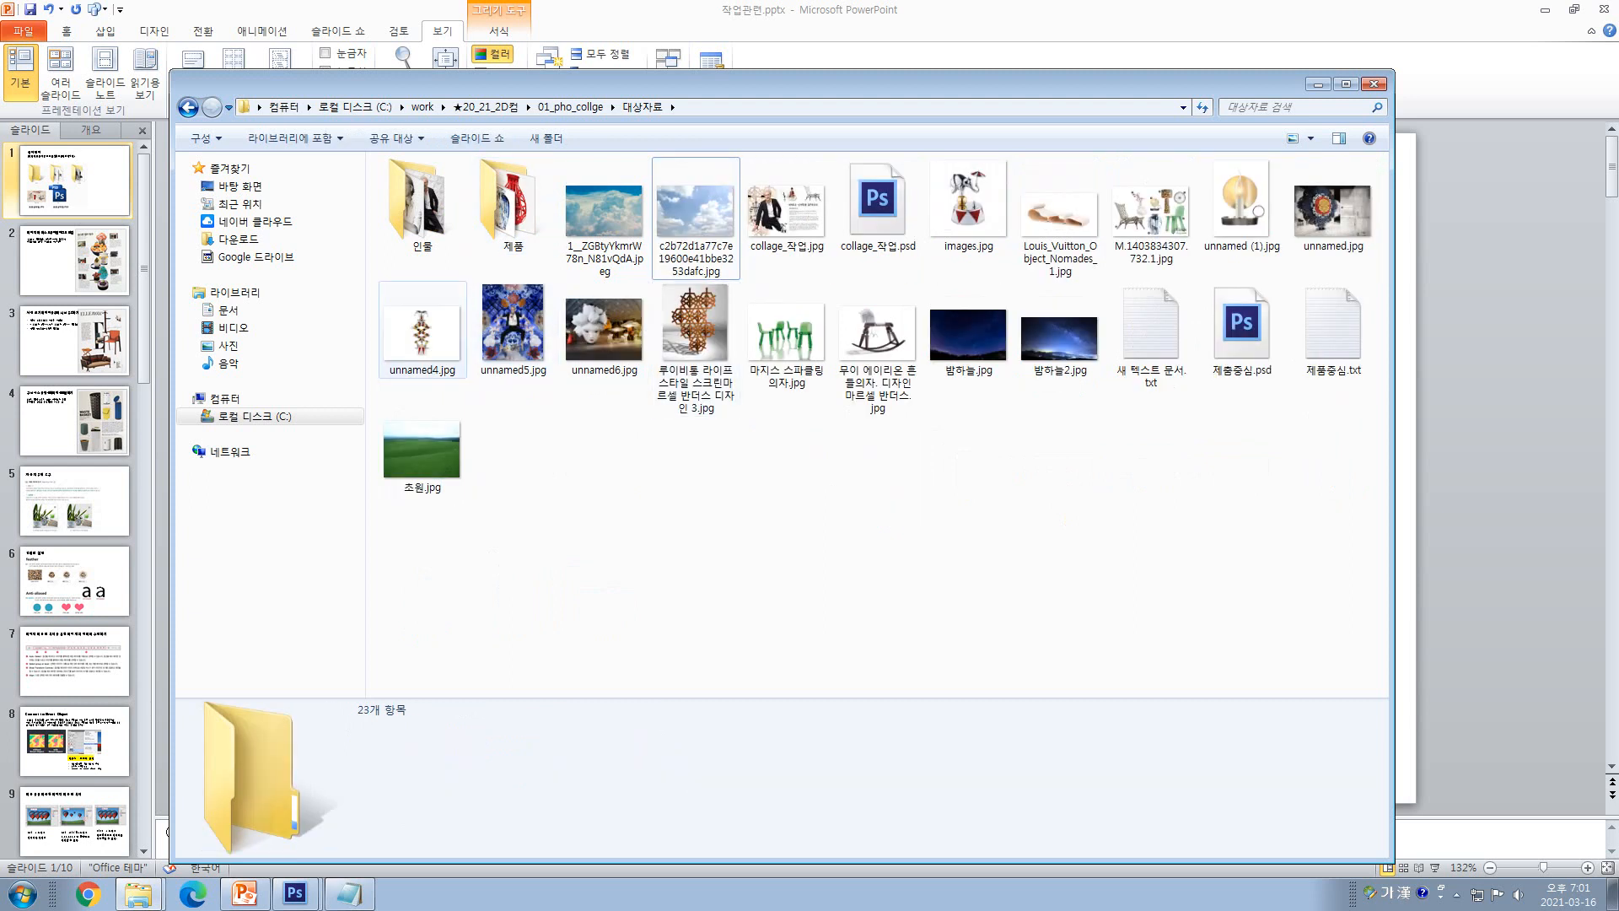
# - Move unnamed4.jpg, unnamed6.jpg, the Louis Vuitton screen image, the green Magis chairs and the rocking horse into the 제품 folder
pyautogui.click(422, 333)
pyautogui.keyDown('ctrl'); pyautogui.click(696, 329); pyautogui.keyUp('ctrl')
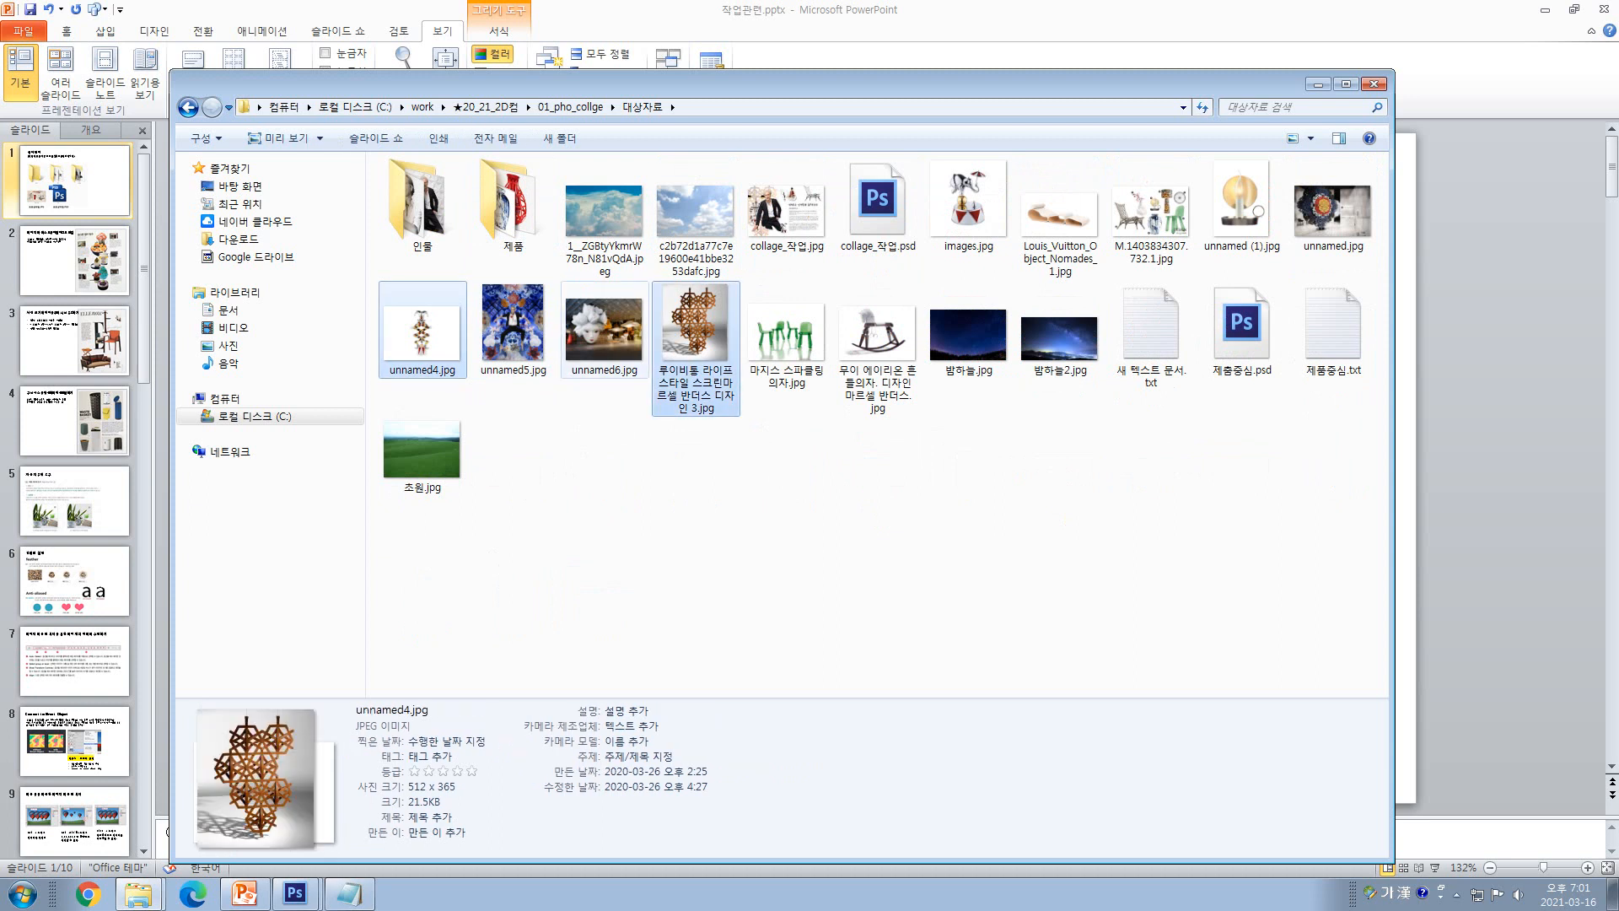
pyautogui.keyDown('ctrl'); pyautogui.click(605, 331); pyautogui.keyUp('ctrl')
pyautogui.keyDown('ctrl'); pyautogui.click(787, 333); pyautogui.keyUp('ctrl')
pyautogui.keyDown('ctrl'); pyautogui.click(878, 333); pyautogui.keyUp('ctrl')
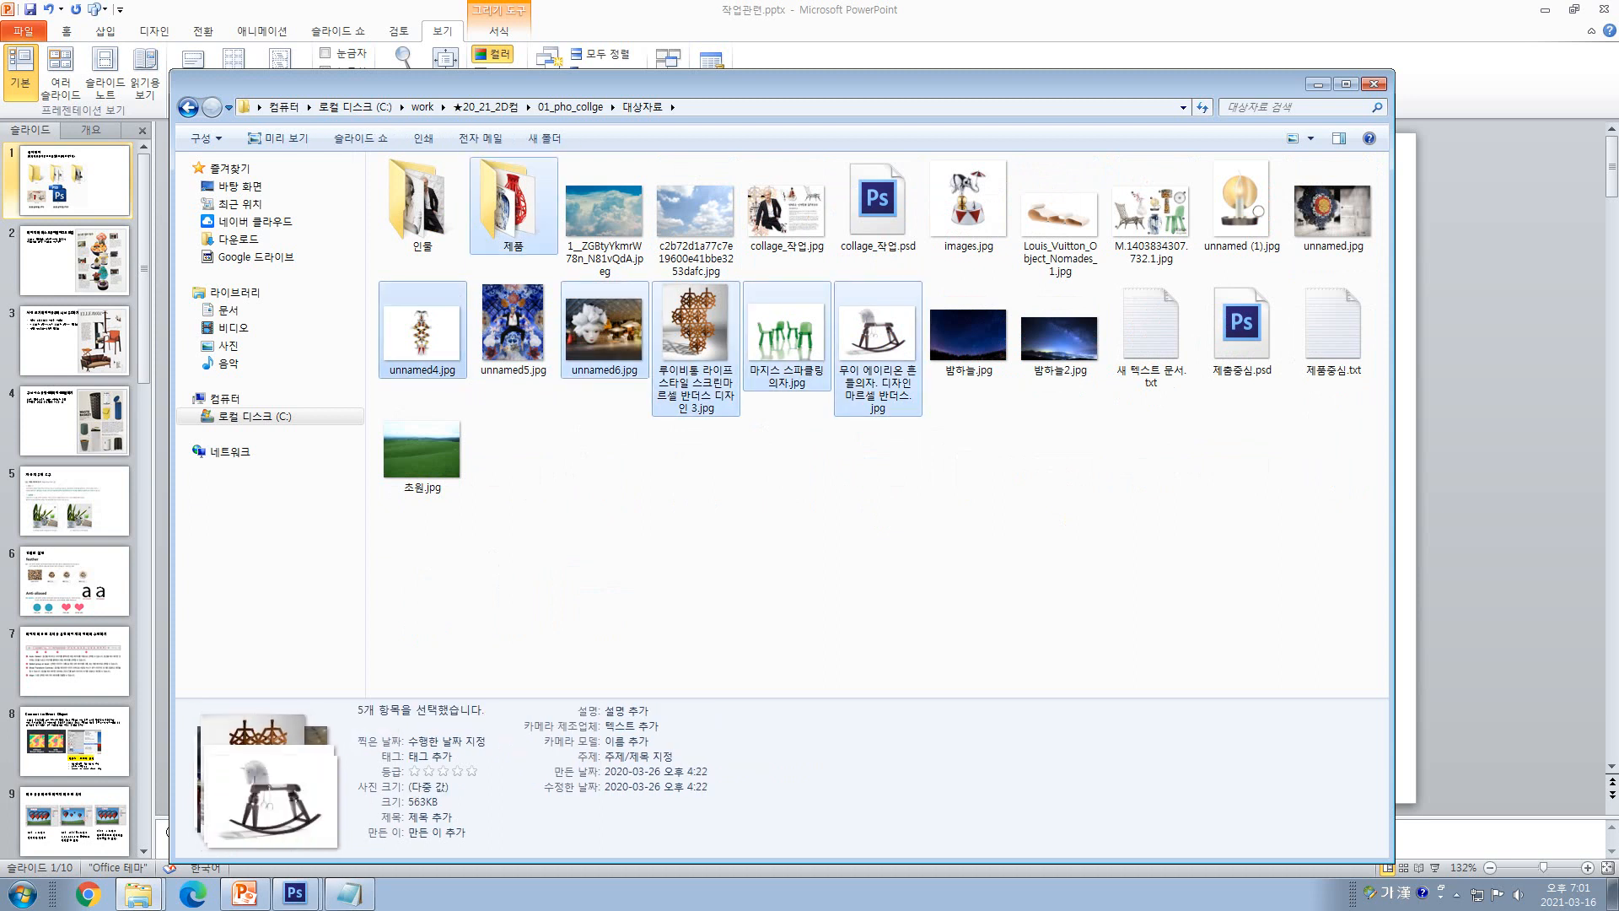
pyautogui.moveTo(422, 333); pyautogui.dragTo(513, 206)
# - Move images.jpg, the Louis Vuitton Object Nomades image, M.1403834307.732.1.jpg, unnamed (1).jpg and unnamed.jpg into the 제품 folder
pyautogui.click(967, 207)
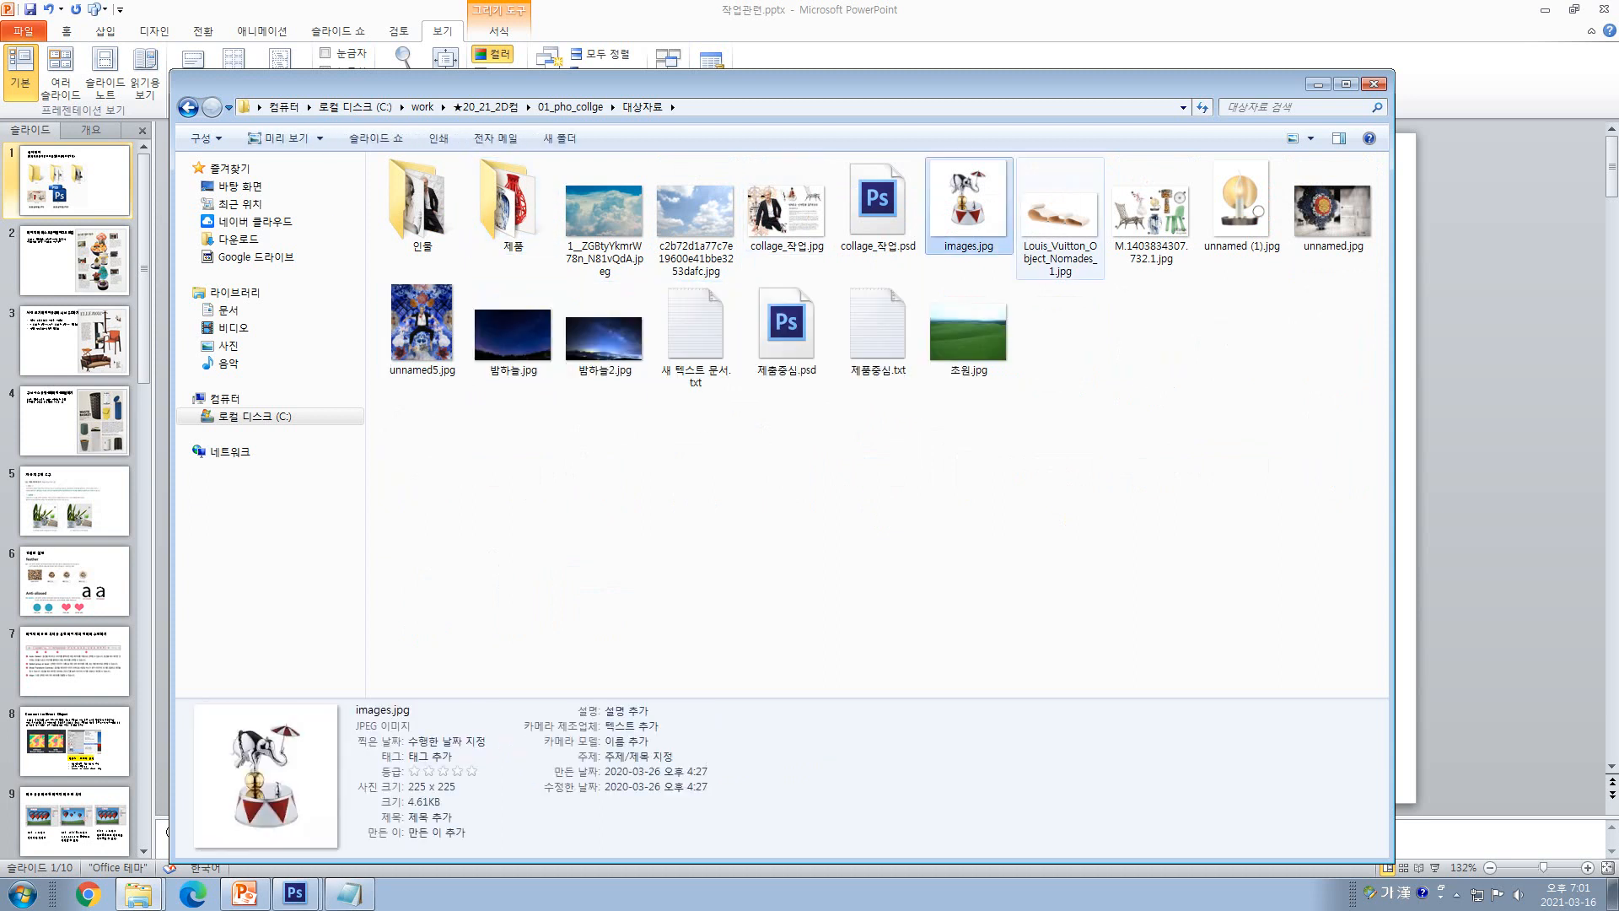
pyautogui.keyDown('ctrl'); pyautogui.click(1060, 215); pyautogui.keyUp('ctrl')
pyautogui.keyDown('ctrl'); pyautogui.click(1151, 211); pyautogui.keyUp('ctrl')
pyautogui.keyDown('ctrl'); pyautogui.click(1241, 206); pyautogui.keyUp('ctrl')
pyautogui.keyDown('ctrl'); pyautogui.click(1332, 211); pyautogui.keyUp('ctrl')
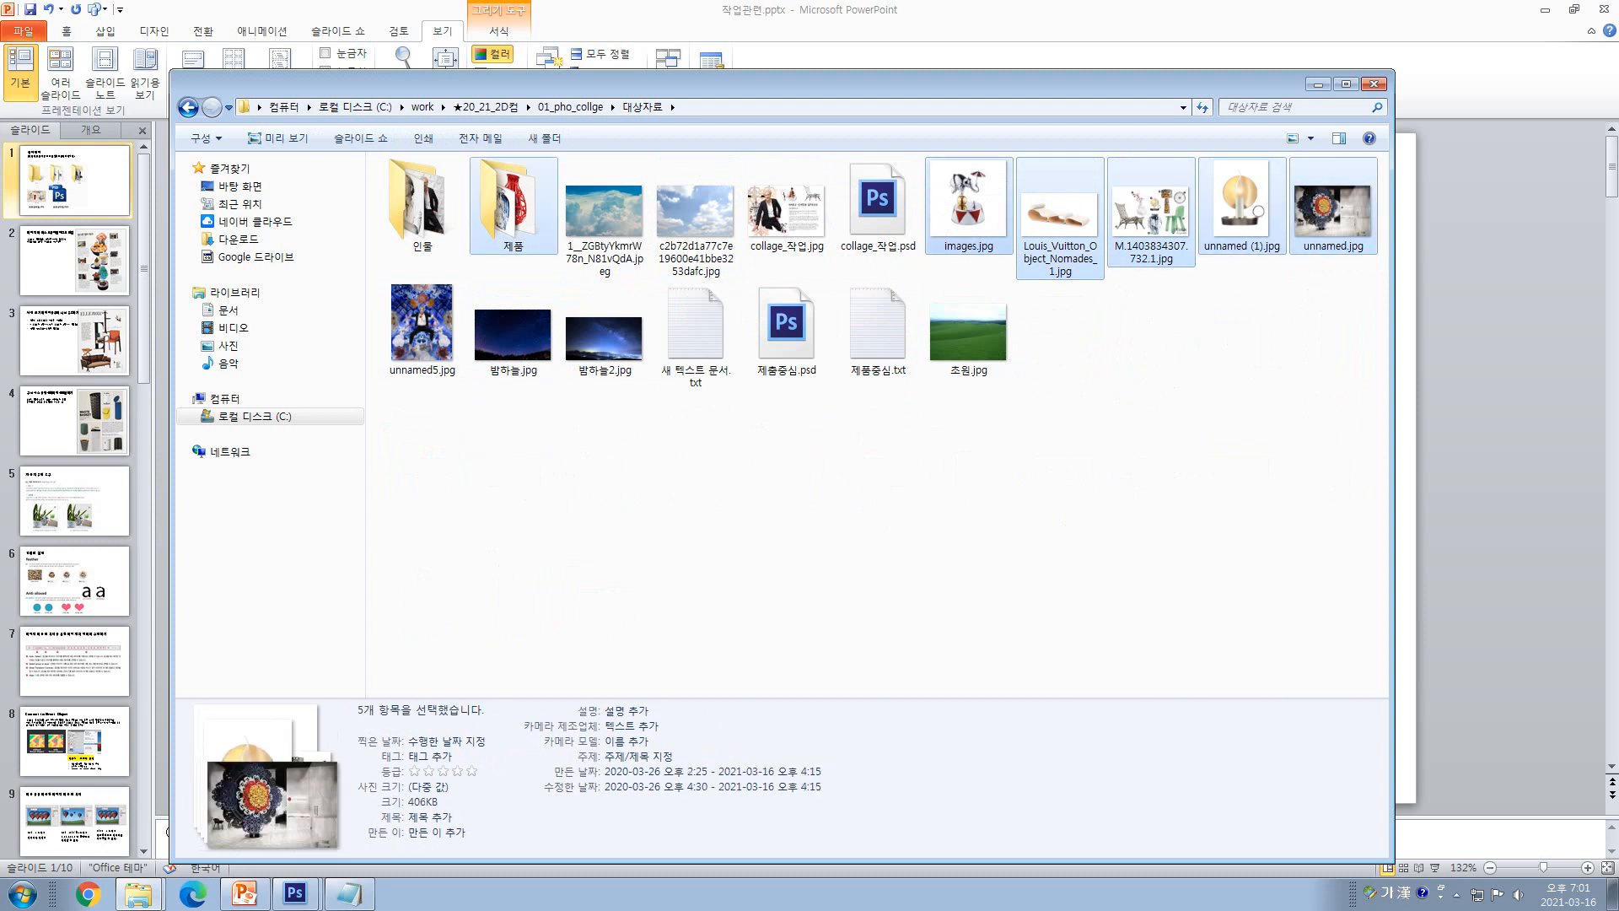
pyautogui.moveTo(510, 202); pyautogui.dragTo(513, 206)
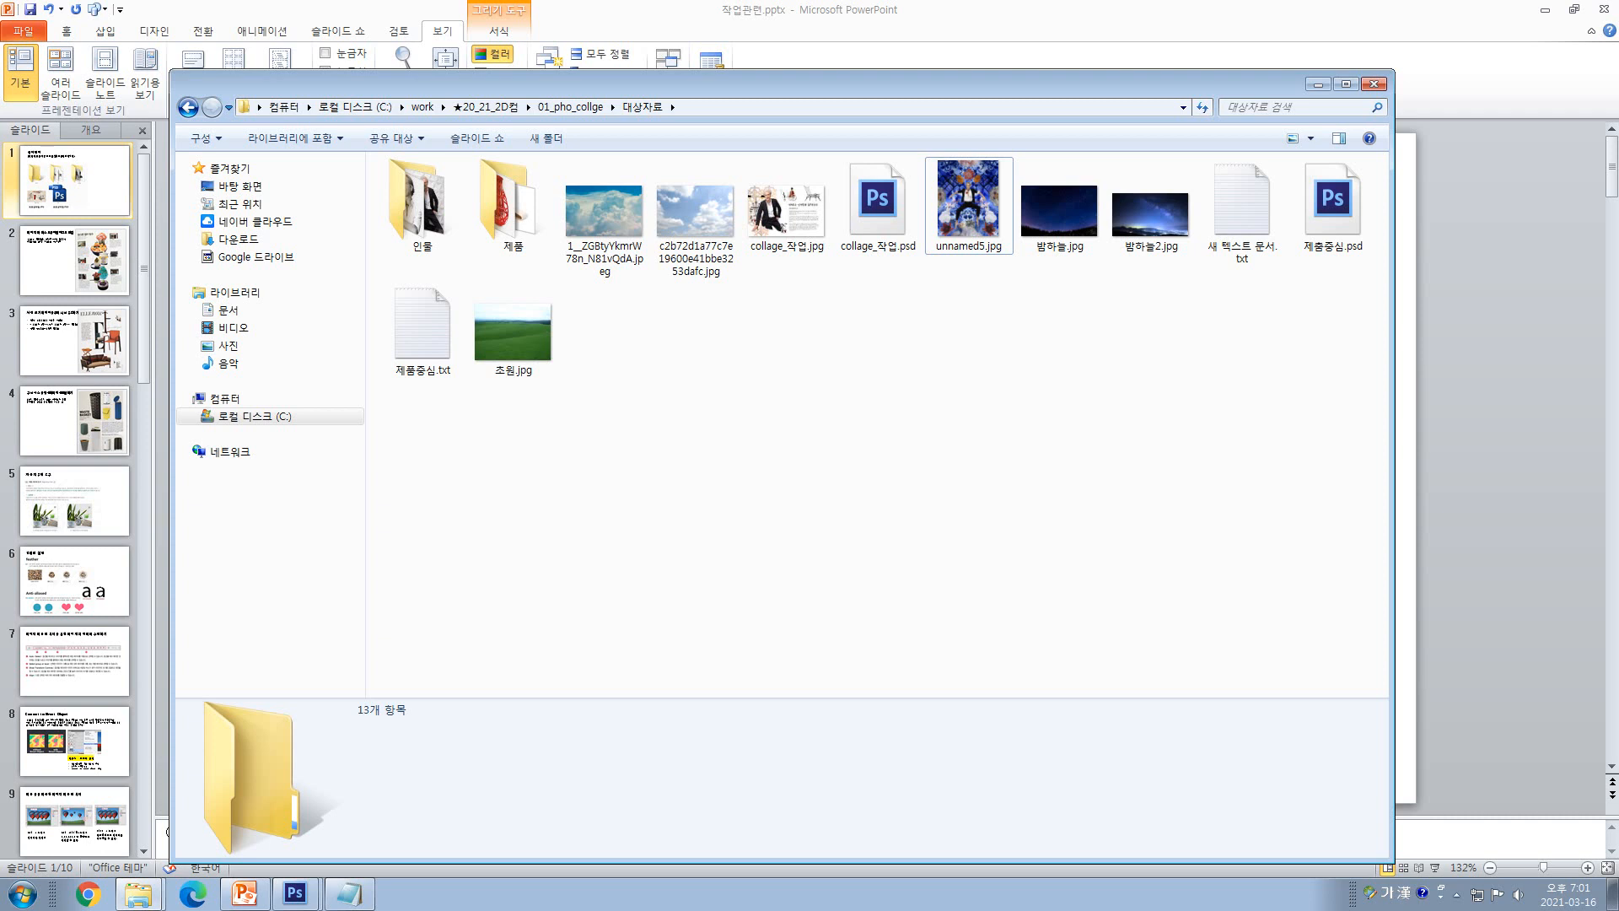
# - Delete the grassland image 초원.jpg and the two cloudy sky images from the 대상자료 folder
pyautogui.click(513, 331)
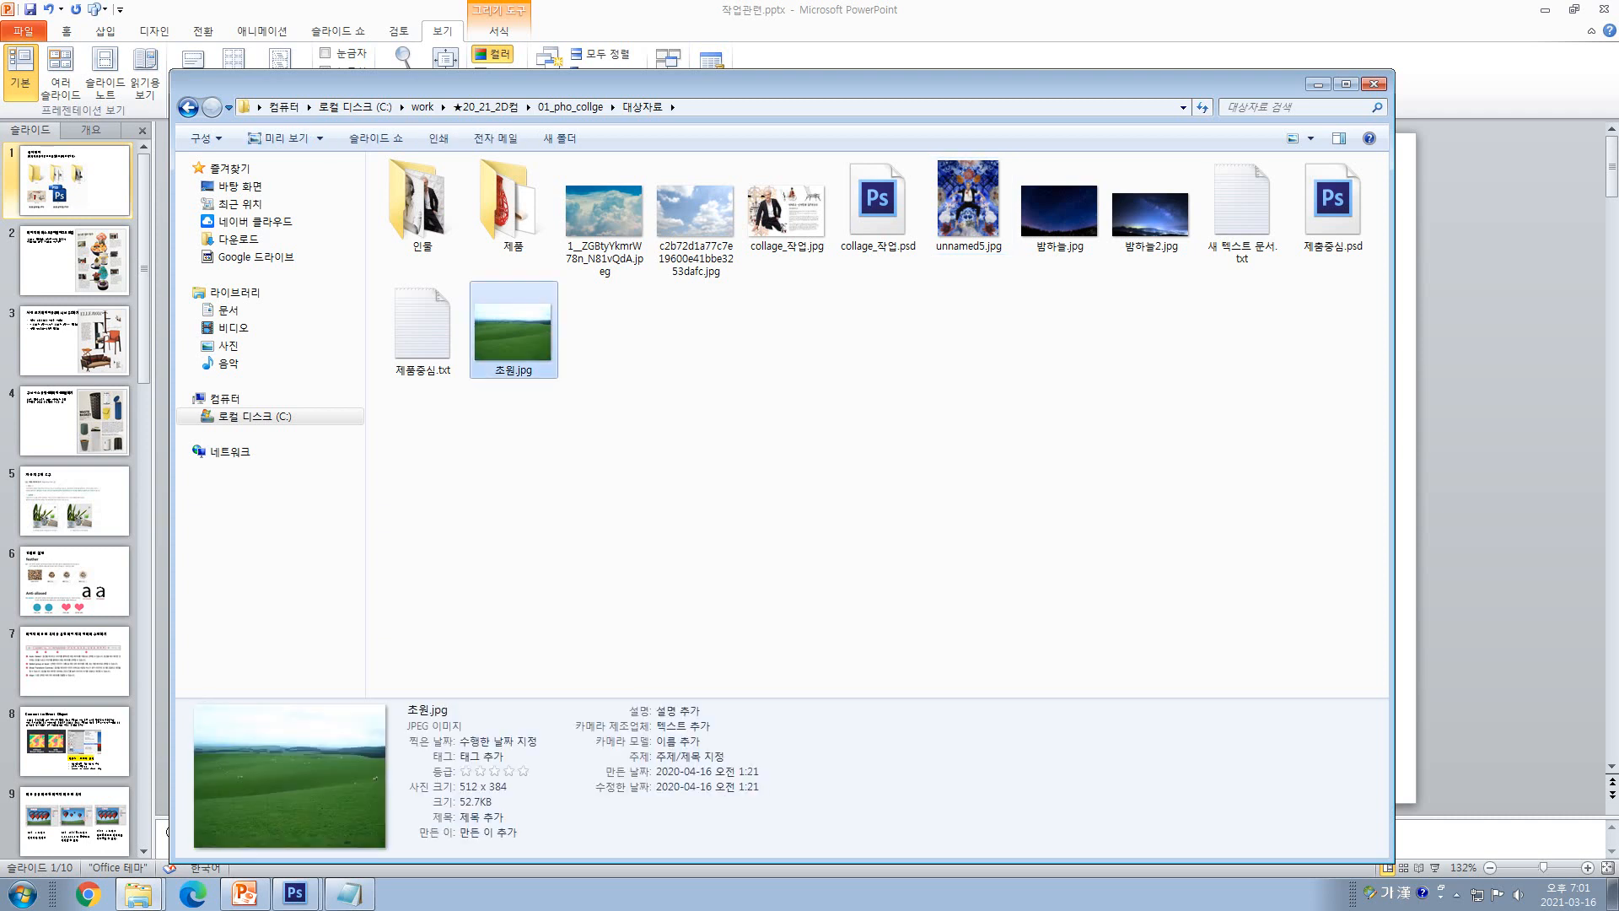
pyautogui.press('Delete')
pyautogui.press('Return')
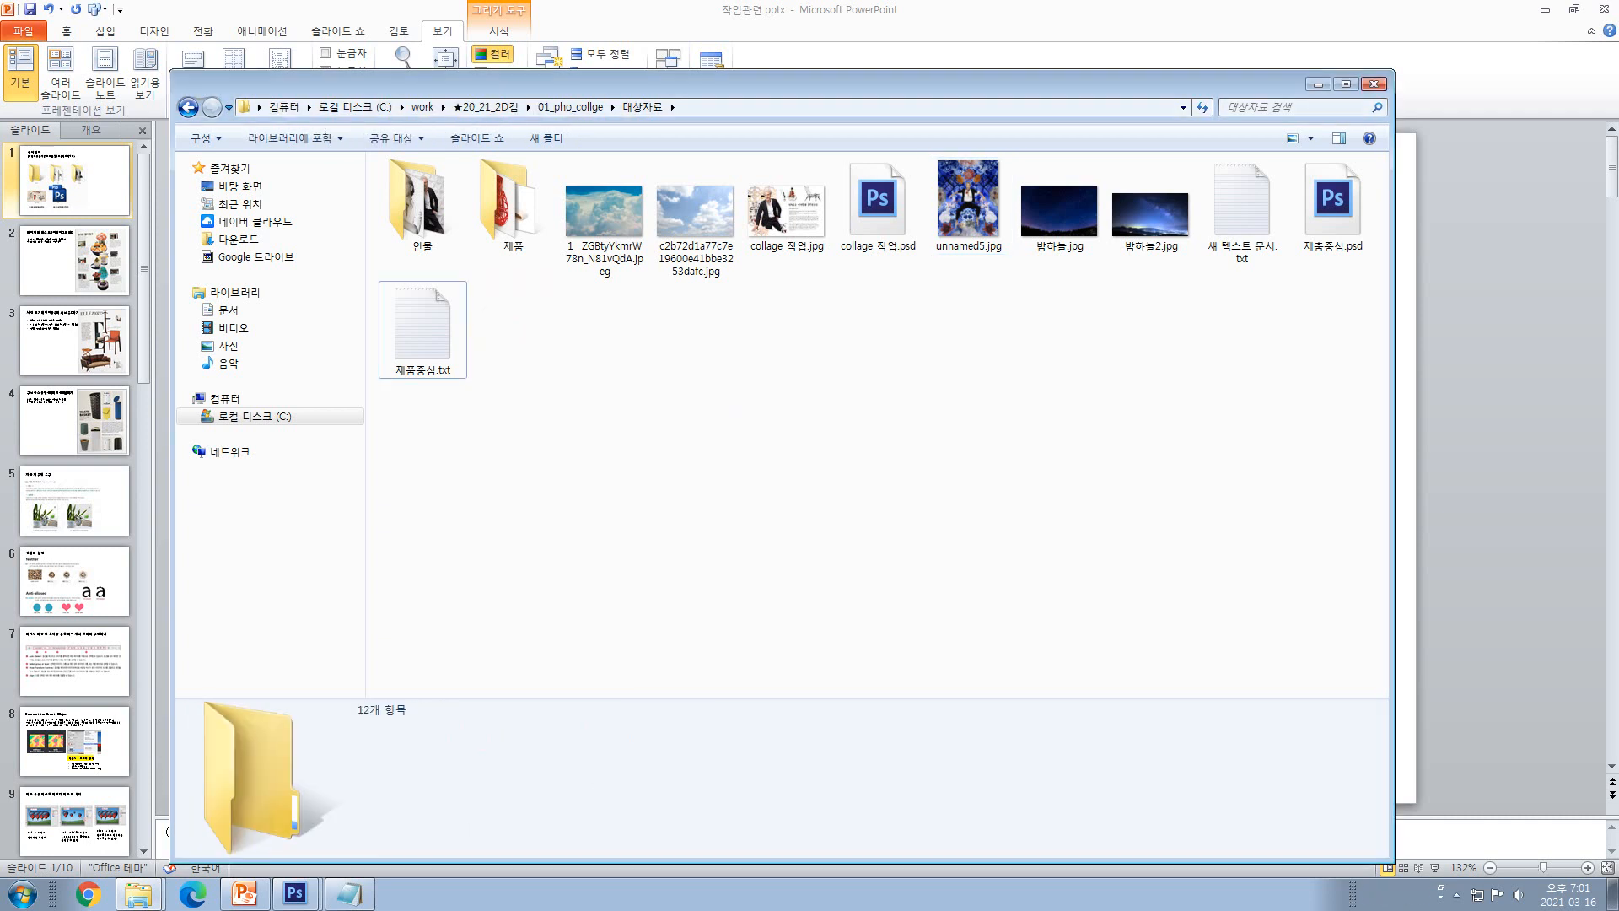
pyautogui.click(605, 218)
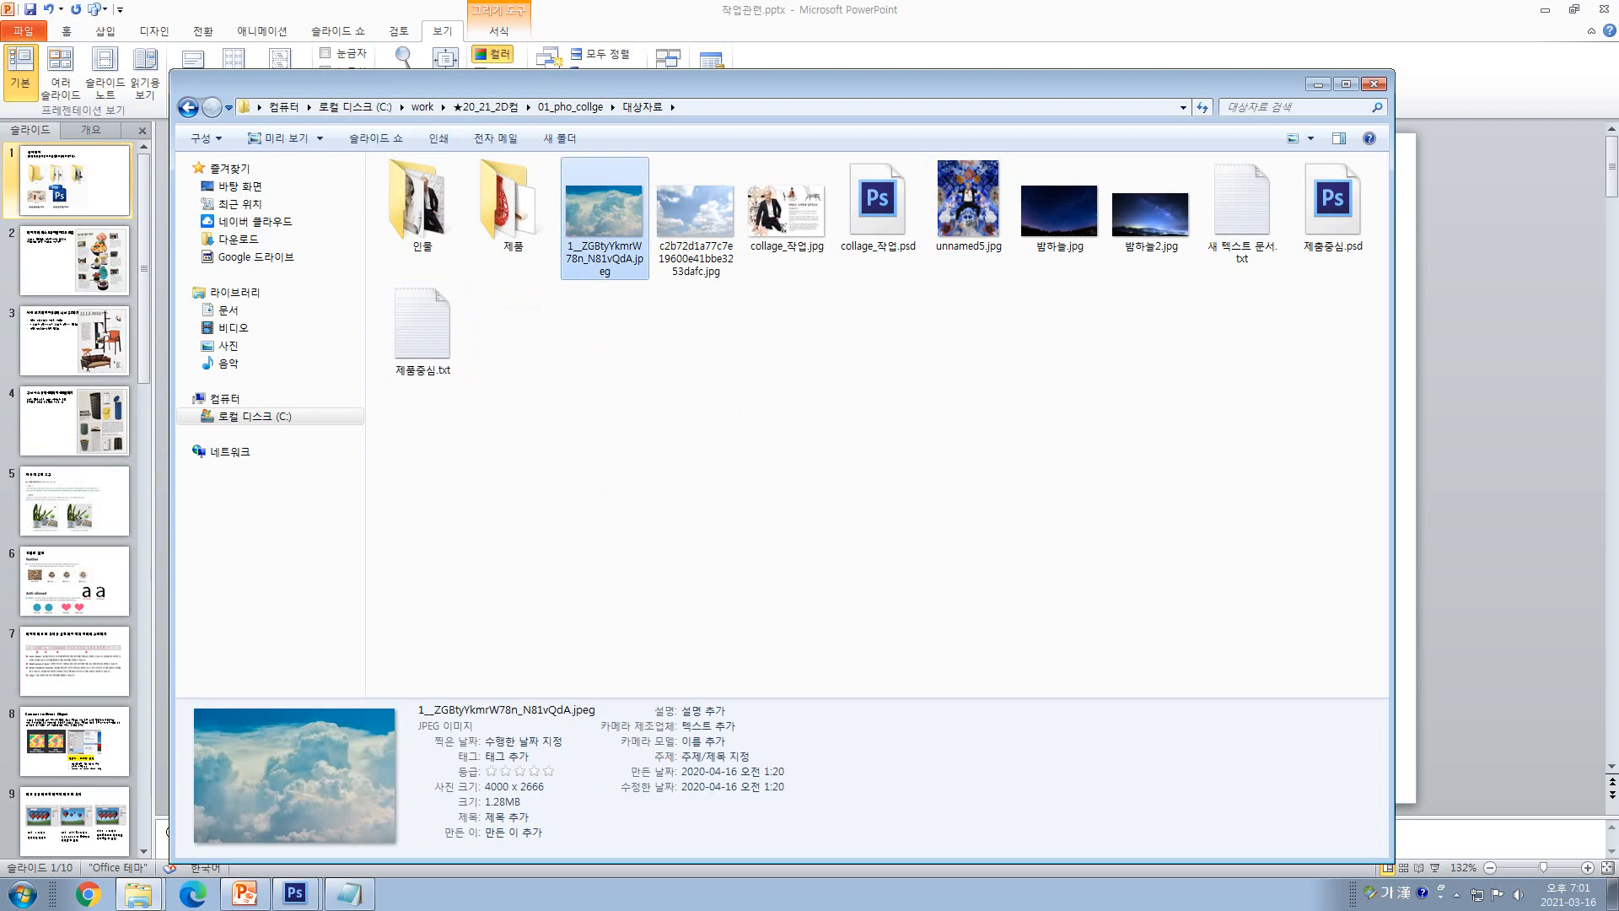
pyautogui.press('Delete')
pyautogui.press('Return')
pyautogui.click(605, 218)
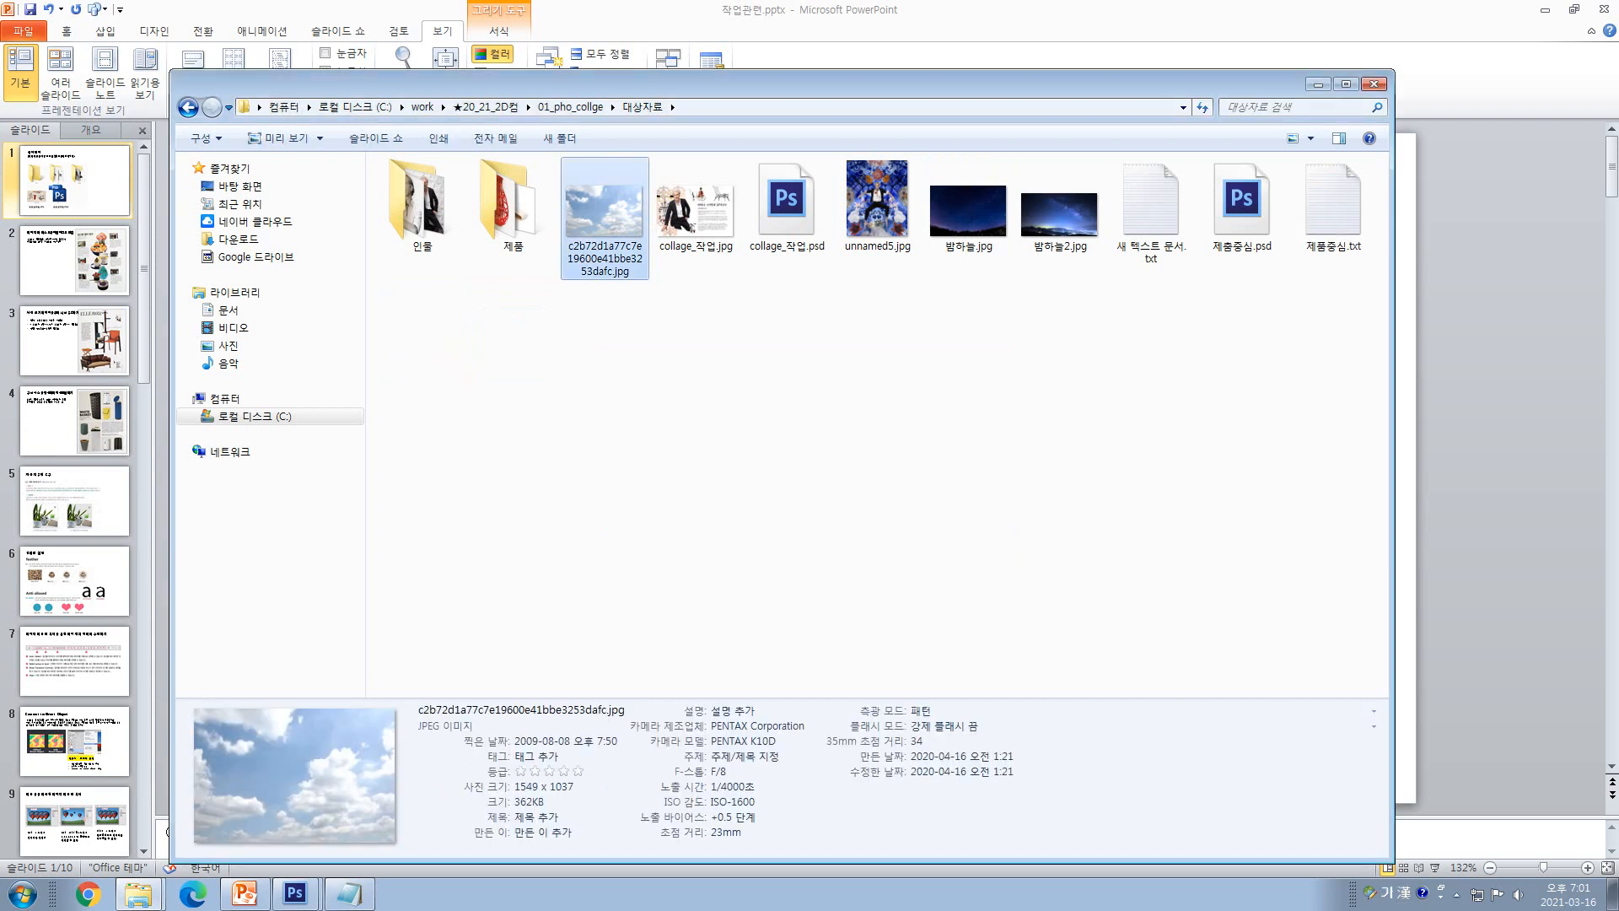
pyautogui.press('Delete')
pyautogui.press('Return')
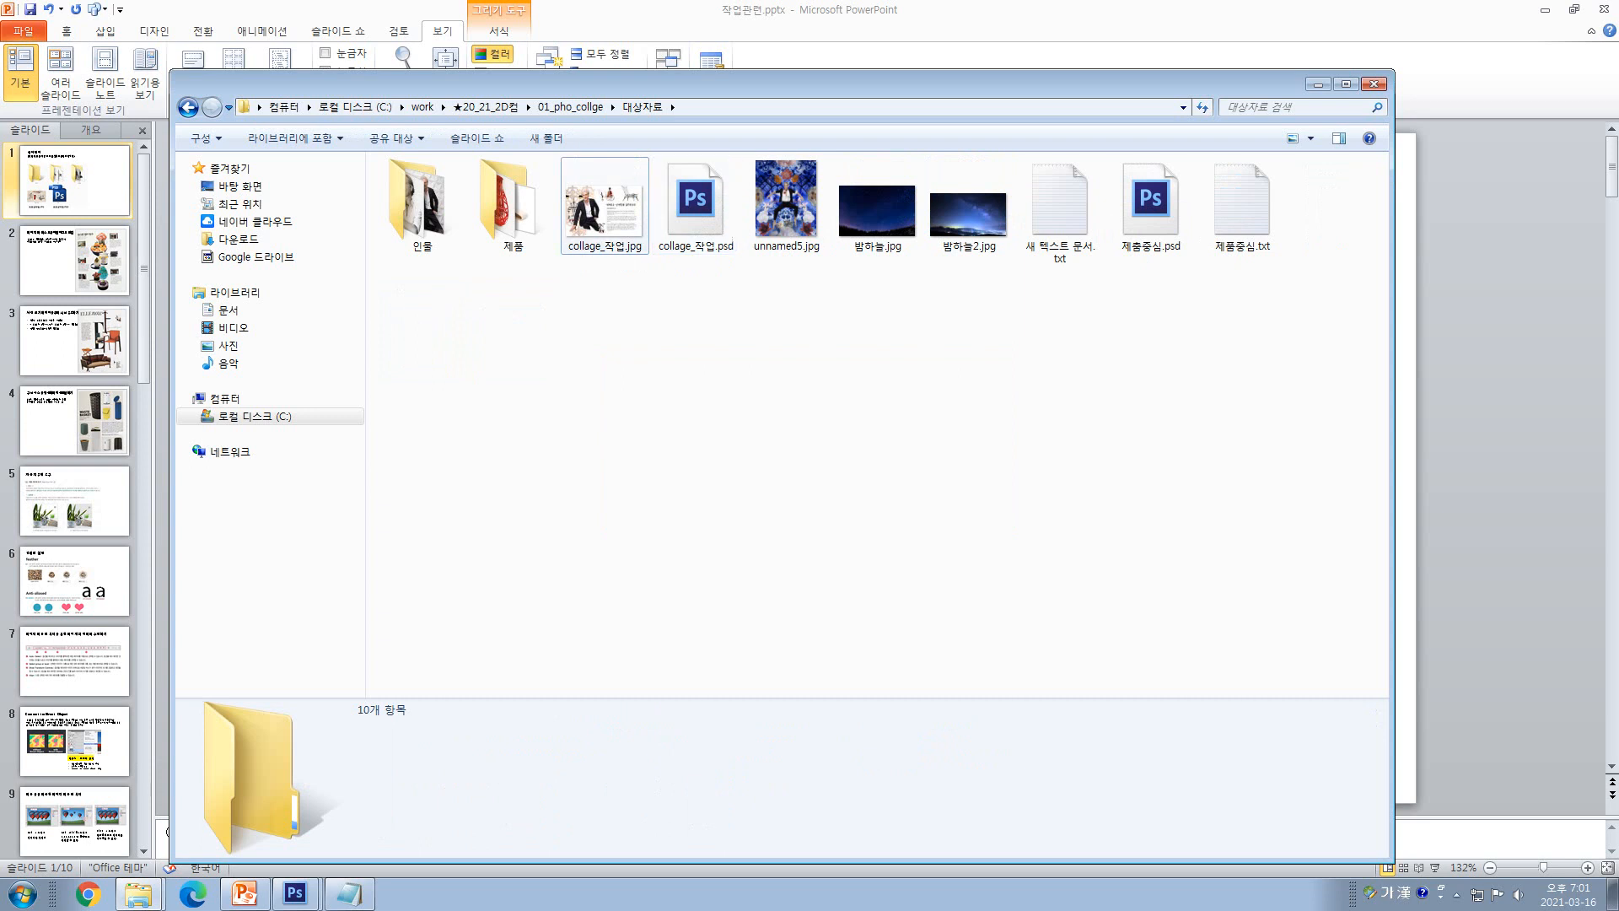
# - Delete the night sky images 밤하늘.jpg and 밤하늘2.jpg
pyautogui.click(605, 211)
pyautogui.moveTo(994, 288); pyautogui.dragTo(881, 209)
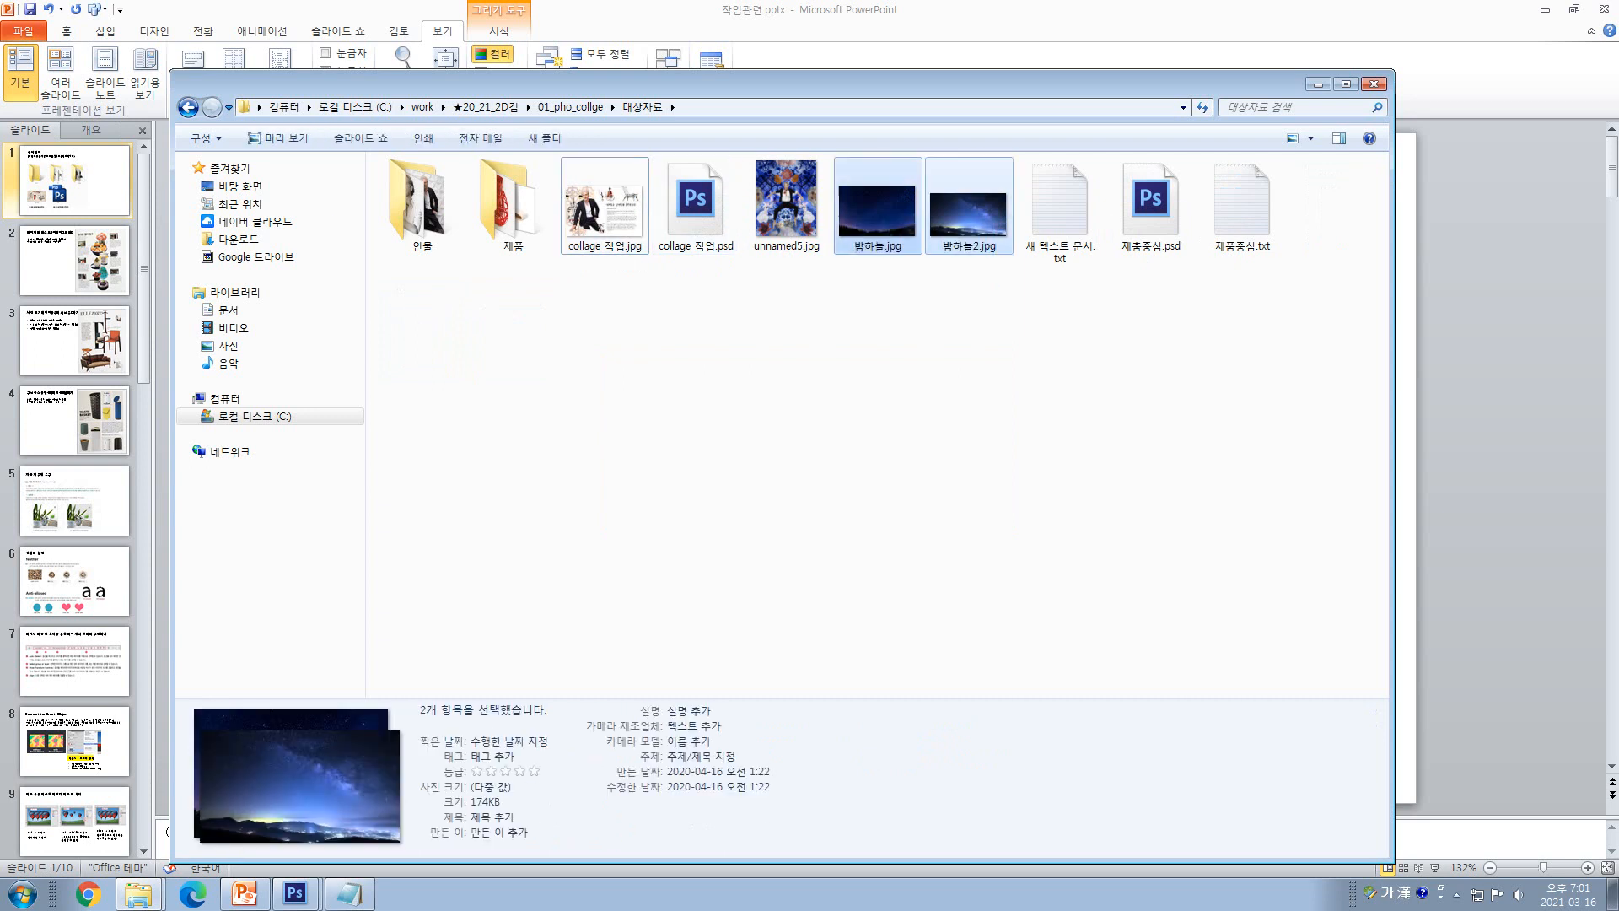
pyautogui.press('Delete')
pyautogui.press('Return')
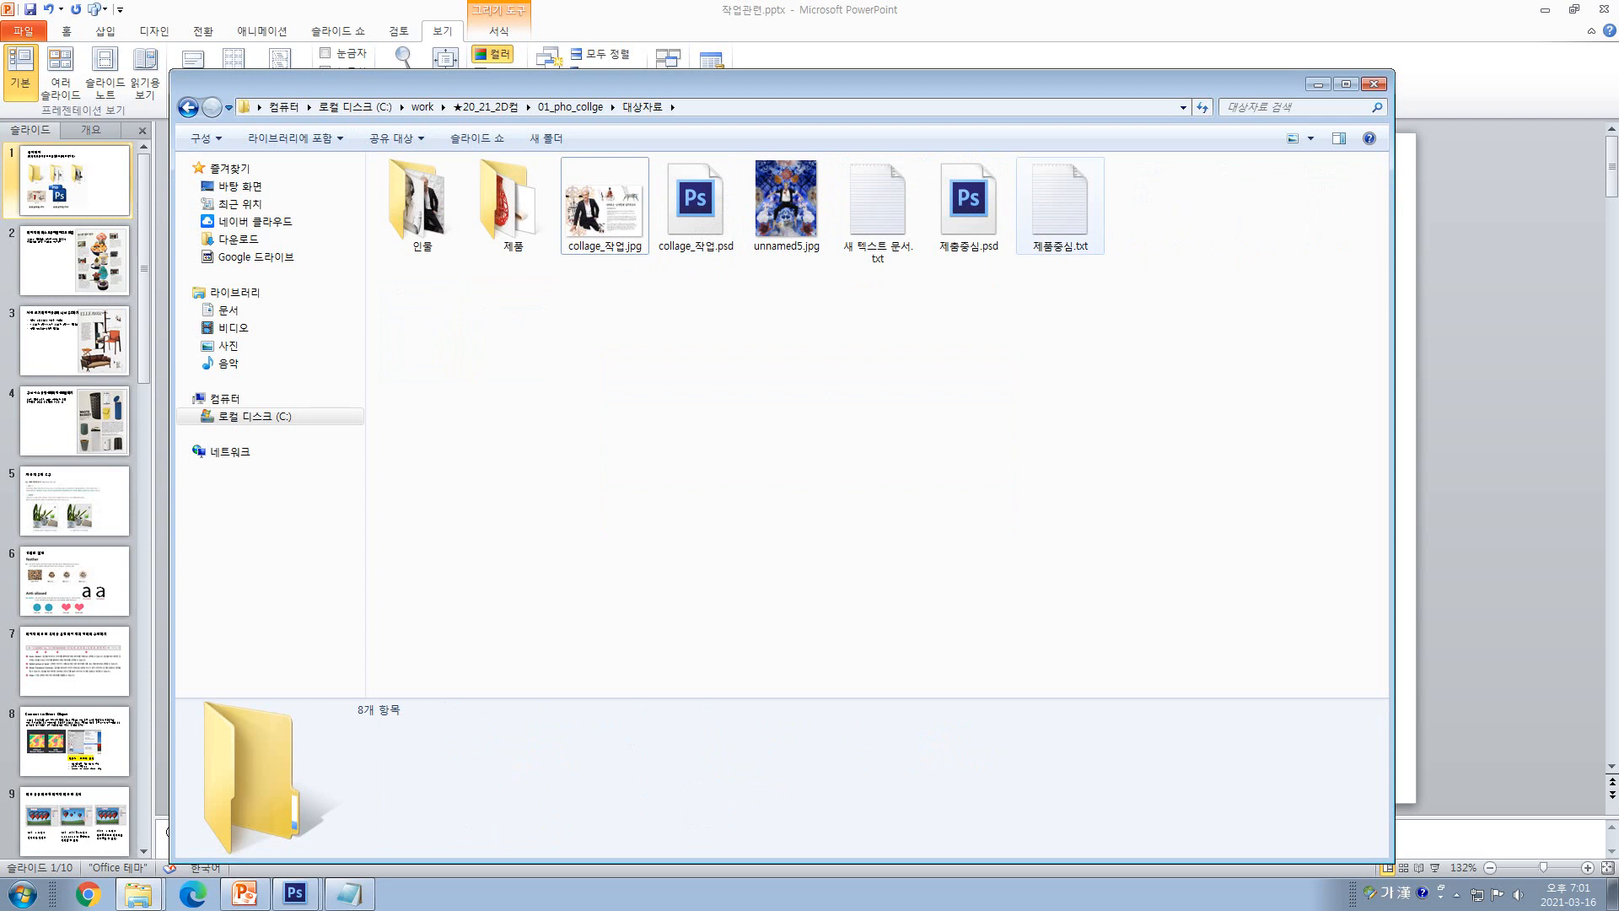